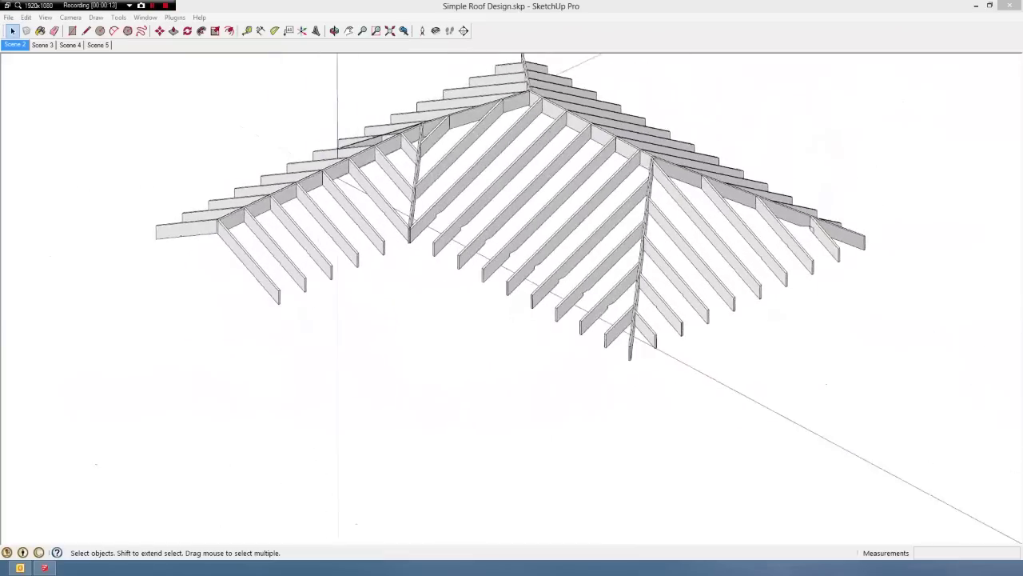
# - Step through the saved scenes to view the finished roof framing from different angles
pyautogui.press('pagedown')
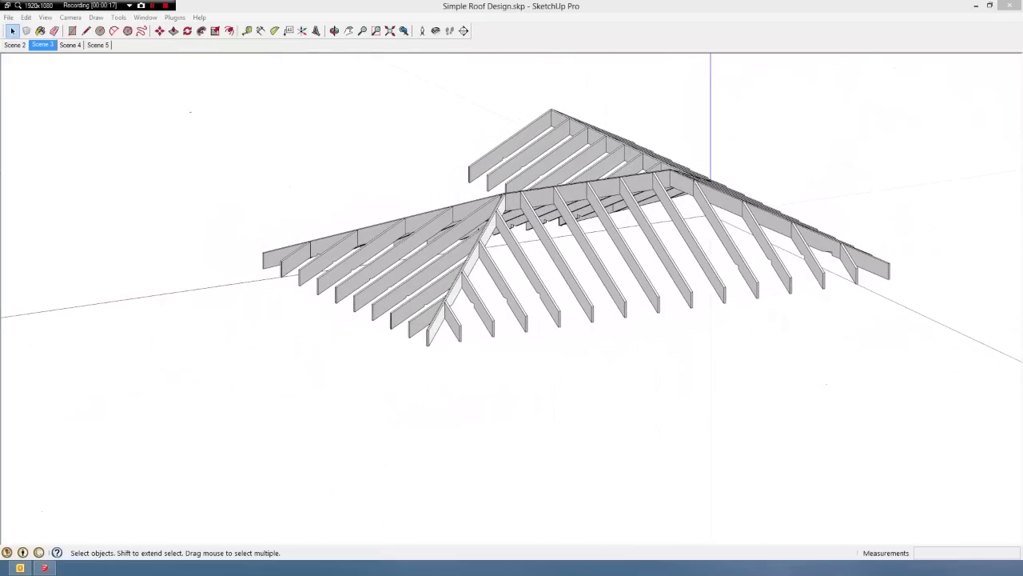
pyautogui.press('pagedown')
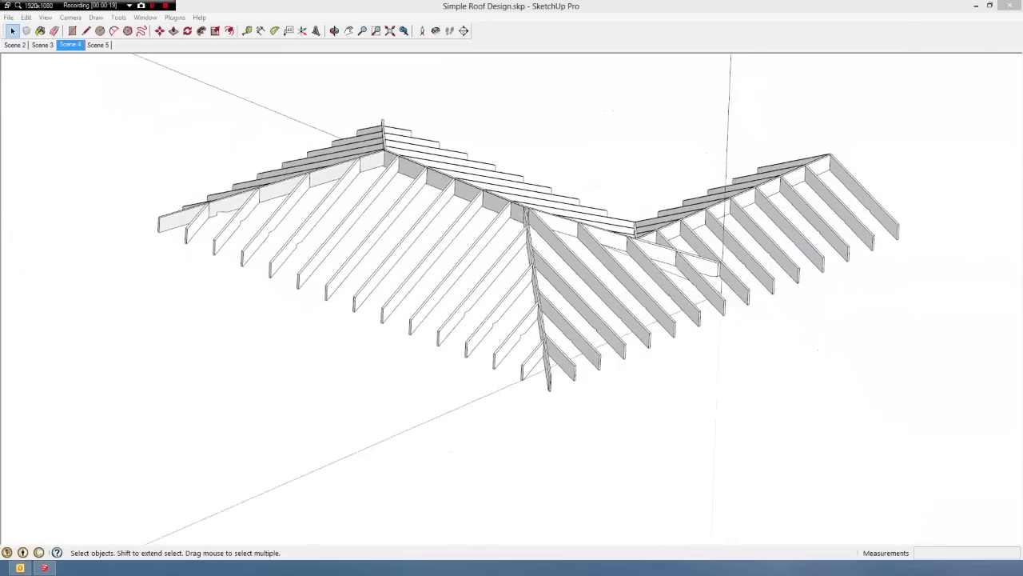
pyautogui.press('pagedown')
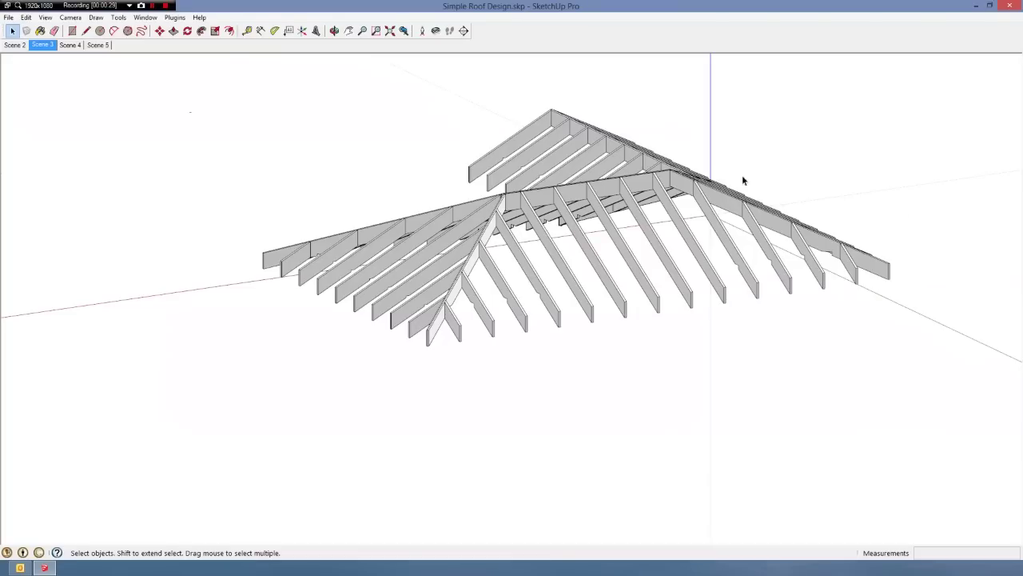
# - Check in the toolbar settings that the Large Tool Set is enabled
pyautogui.click(46, 19)
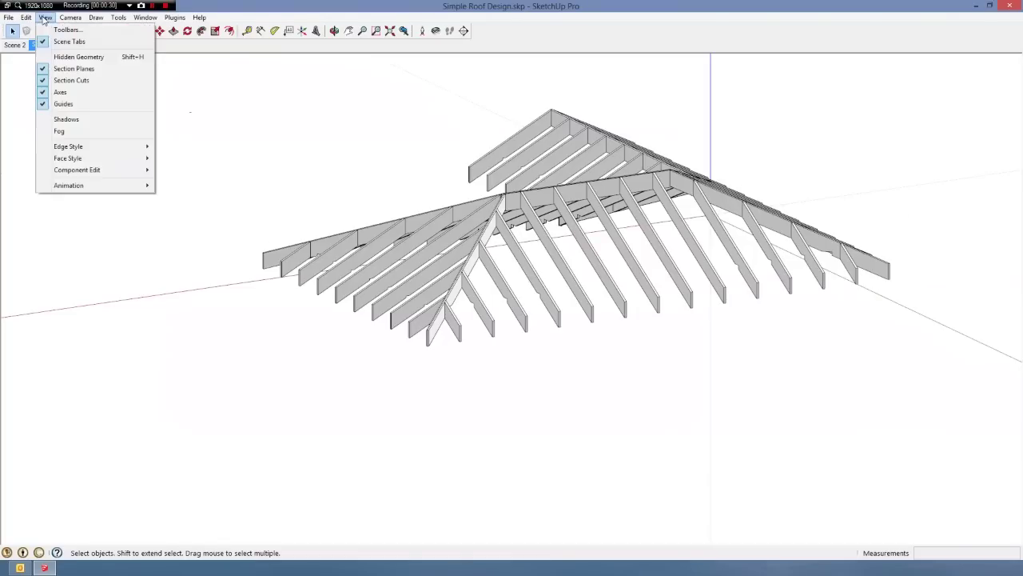
pyautogui.click(52, 32)
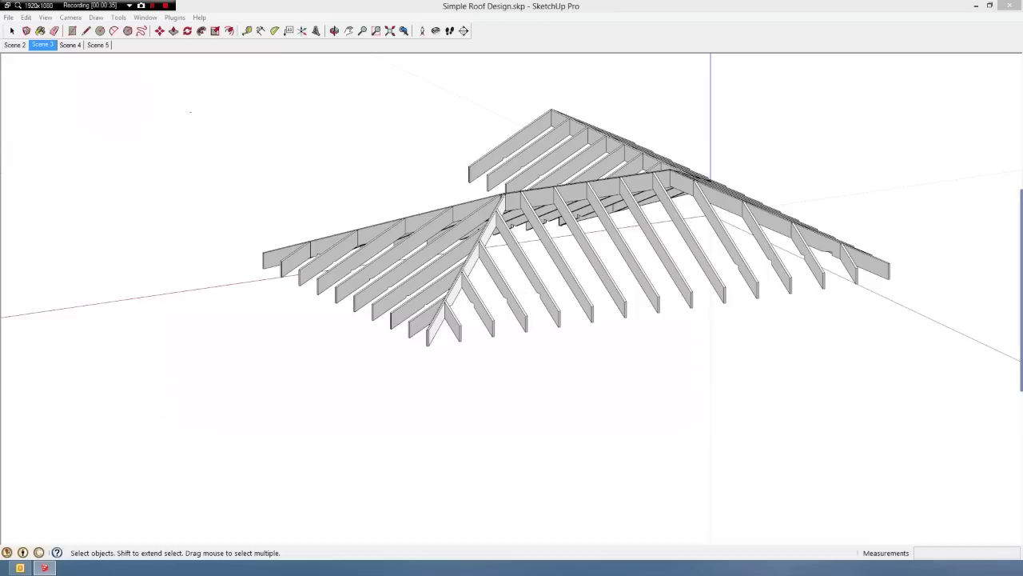
pyautogui.moveTo(616, 171); pyautogui.dragTo(557, 199)
pyautogui.moveTo(536, 254); pyautogui.dragTo(530, 289)
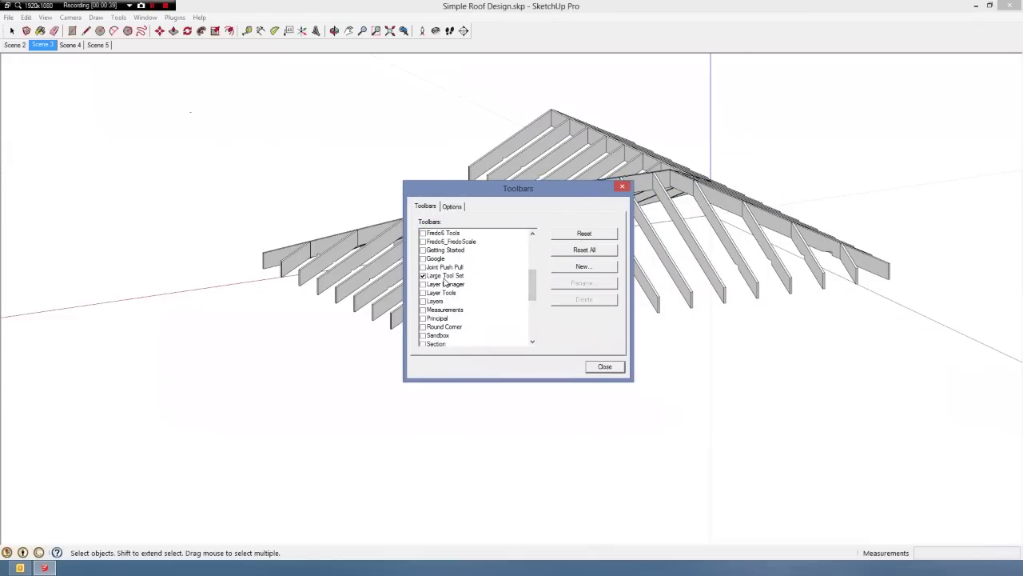
pyautogui.click(604, 366)
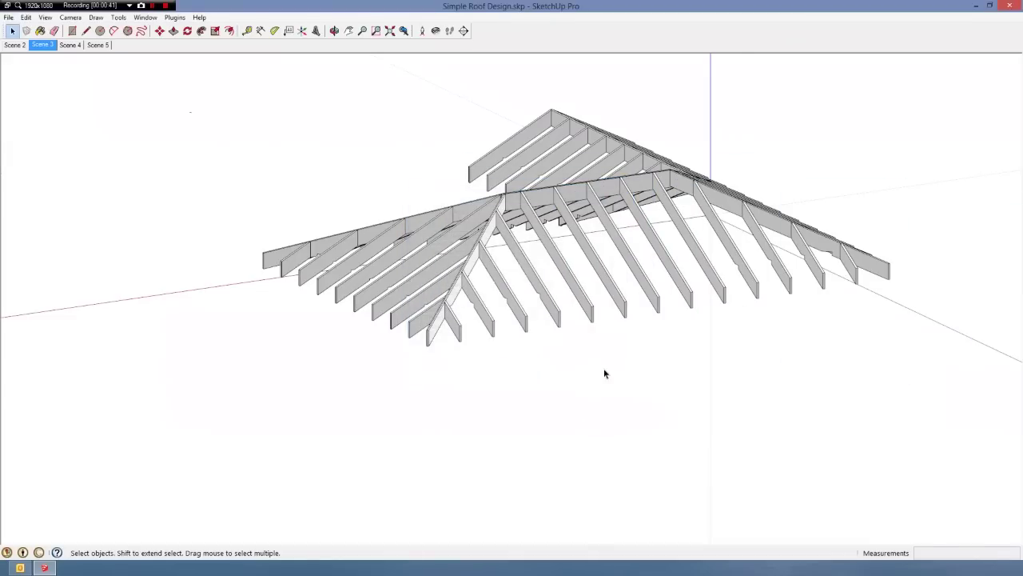
# - Review the model's style and the available style collections, leaving the style settings closed
pyautogui.click(140, 20)
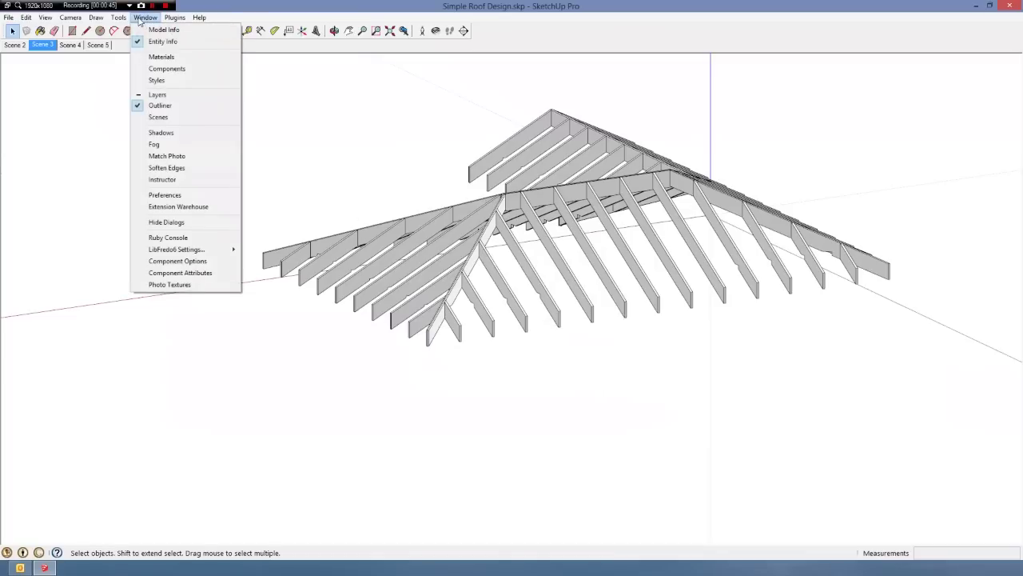
pyautogui.click(150, 81)
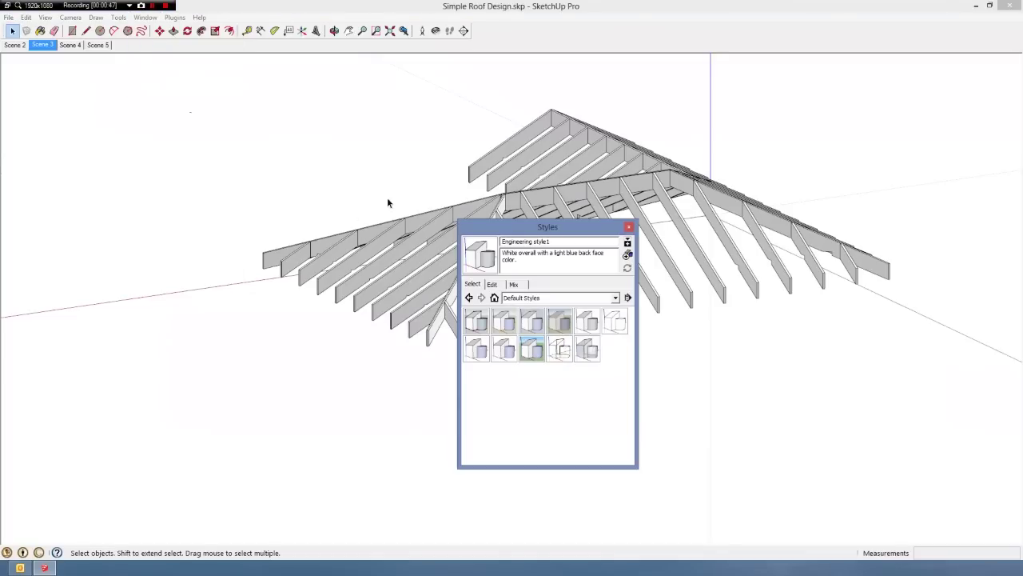
pyautogui.click(616, 297)
pyautogui.click(616, 299)
pyautogui.click(628, 227)
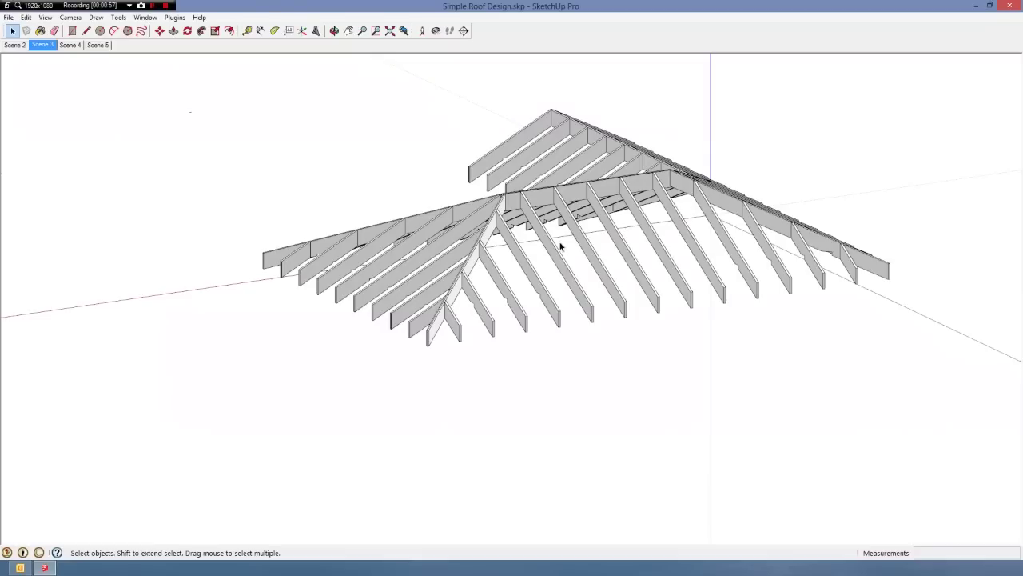
# - Confirm Architectural Design - Feet and Inches as the default drawing template in the preferences
pyautogui.click(145, 17)
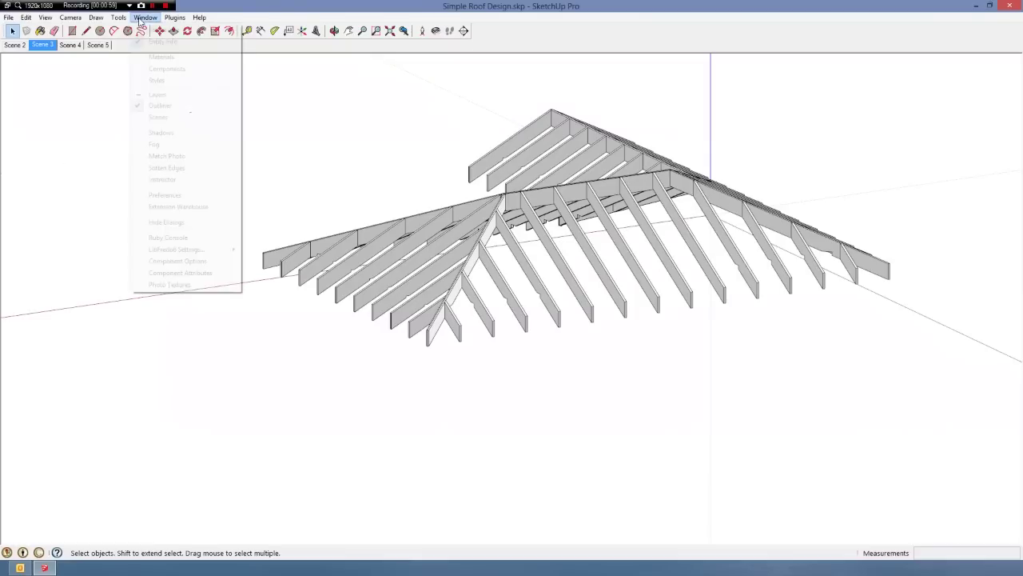
pyautogui.click(159, 197)
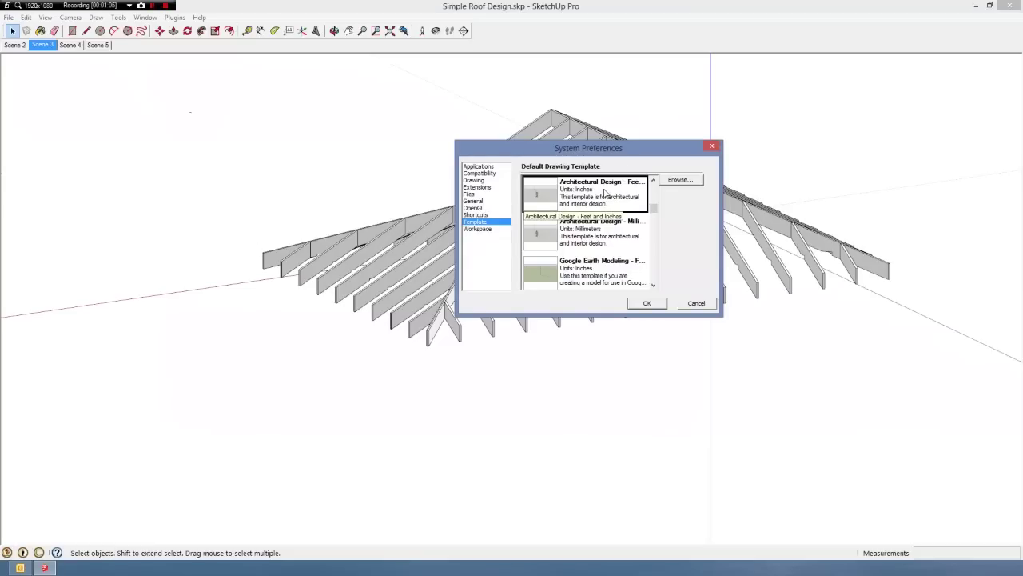
pyautogui.click(648, 304)
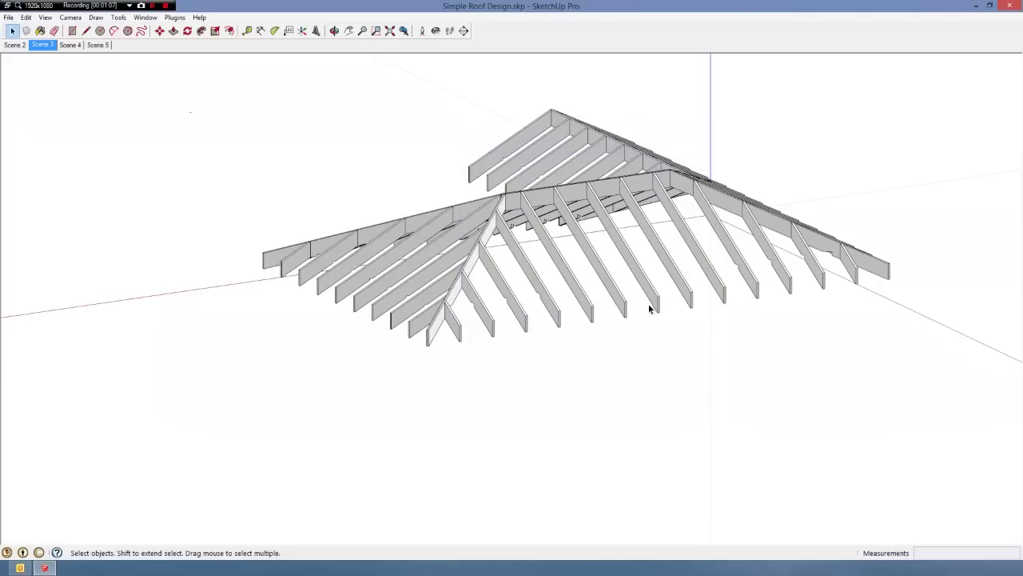
# - Orbit around the finished roof framing to examine its hips, valley and ridges from several sides
pyautogui.click(72, 17)
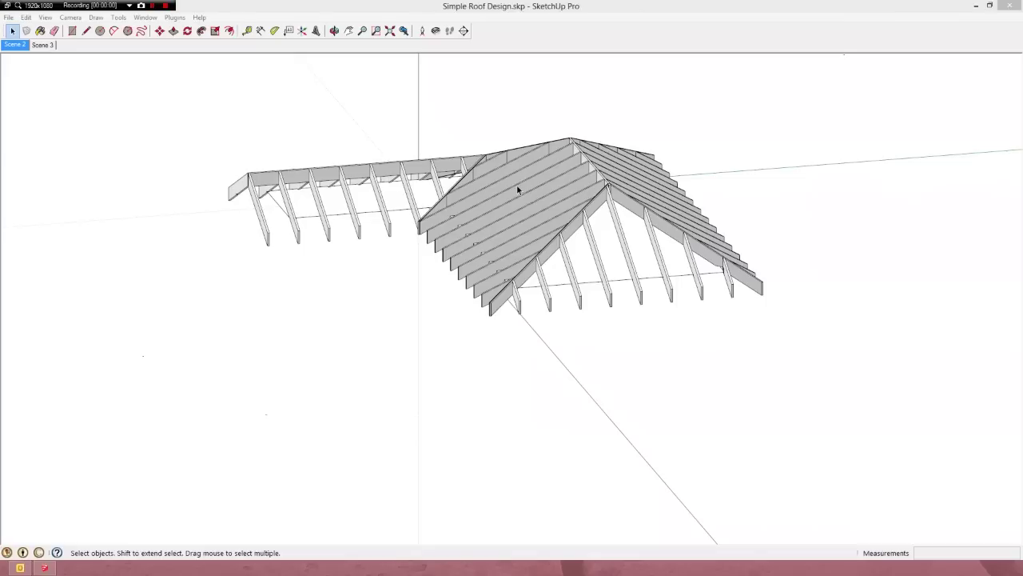
pyautogui.moveTo(519, 189)
pyautogui.mouseDown(button='middle')
pyautogui.moveTo(523, 229)
pyautogui.moveTo(557, 303)
pyautogui.moveTo(411, 266)
pyautogui.moveTo(581, 277)
pyautogui.moveTo(608, 261)
pyautogui.moveTo(594, 274)
pyautogui.mouseUp(button='middle')
pyautogui.moveTo(288, 246); pyautogui.dragTo(367, 220, button='middle')
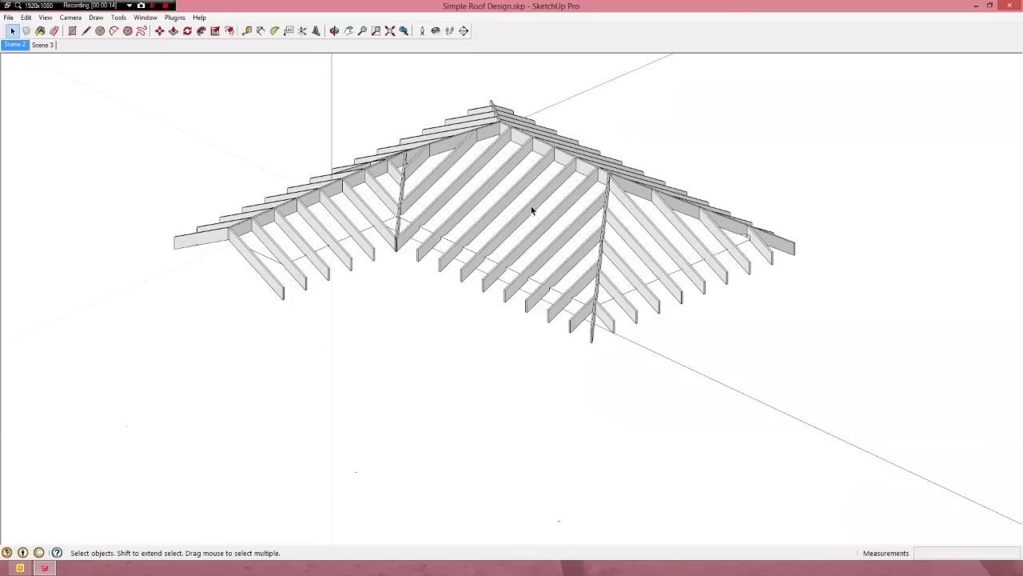
pyautogui.moveTo(587, 158); pyautogui.dragTo(446, 199, button='middle')
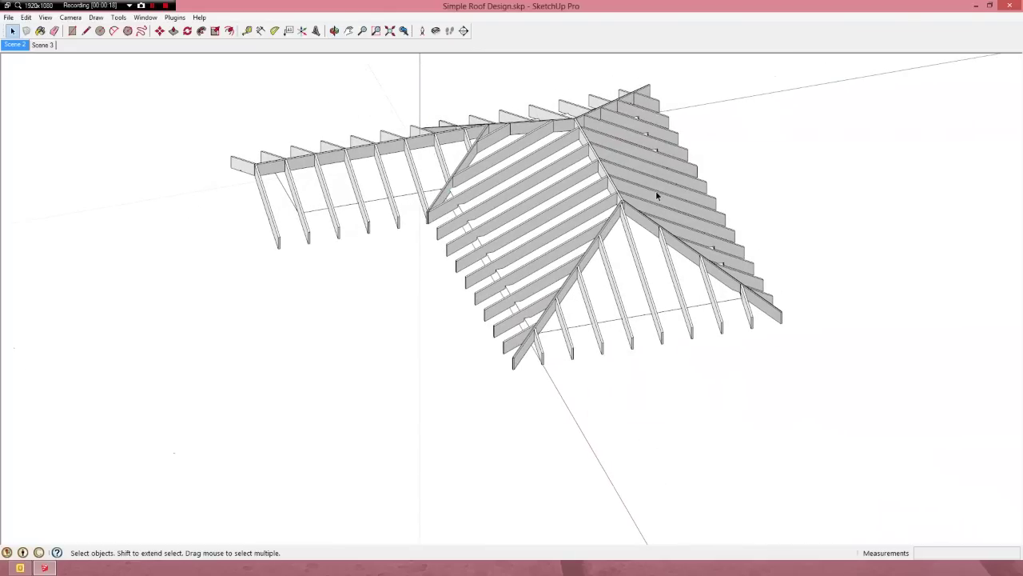
pyautogui.moveTo(656, 208); pyautogui.dragTo(708, 172, button='middle')
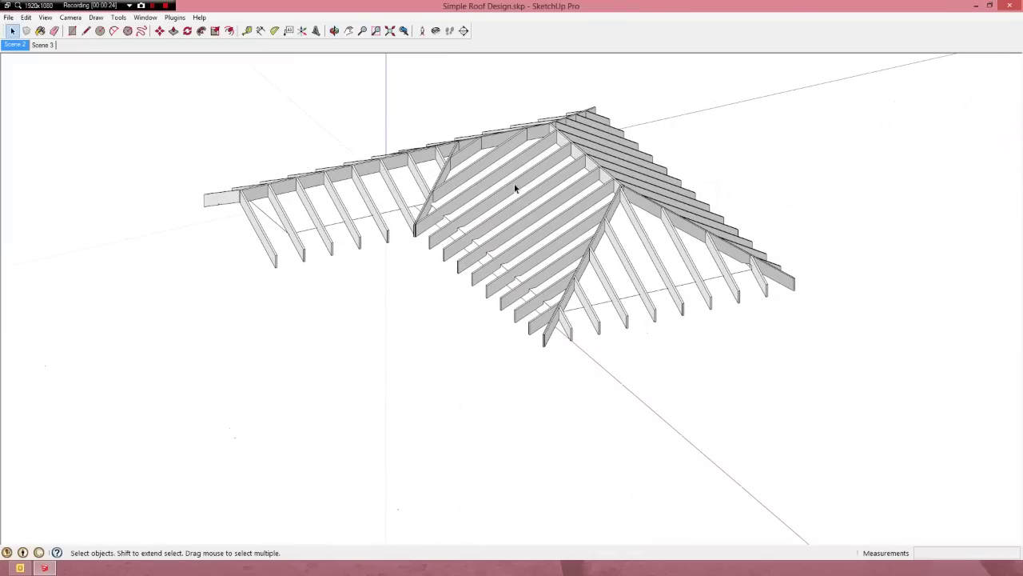
# - Switch to Scene 3 and select the L-shaped floor plan group, seen from a steeper angle
pyautogui.click(47, 46)
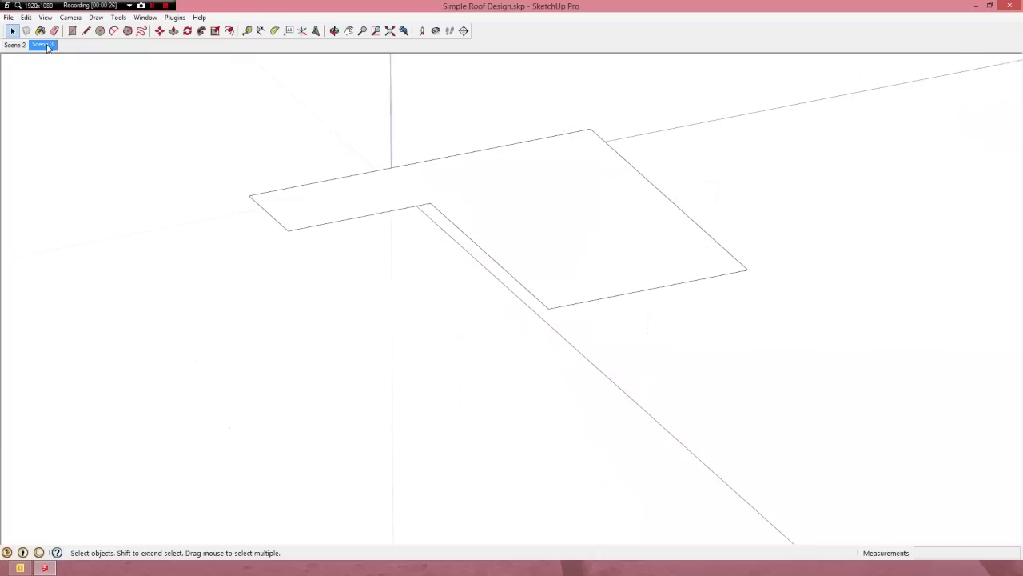
pyautogui.click(537, 230)
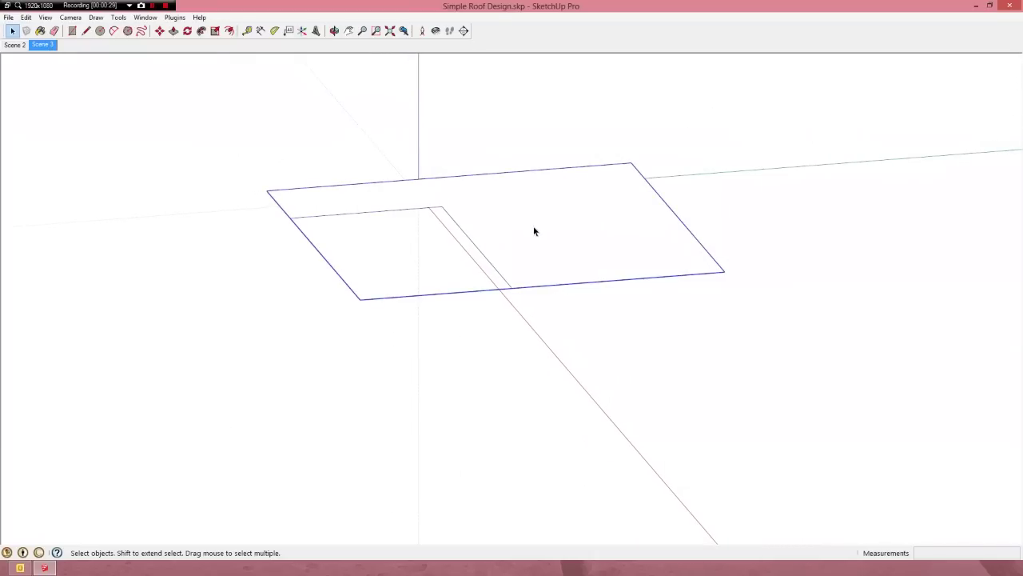
pyautogui.moveTo(535, 231); pyautogui.dragTo(685, 363, button='middle')
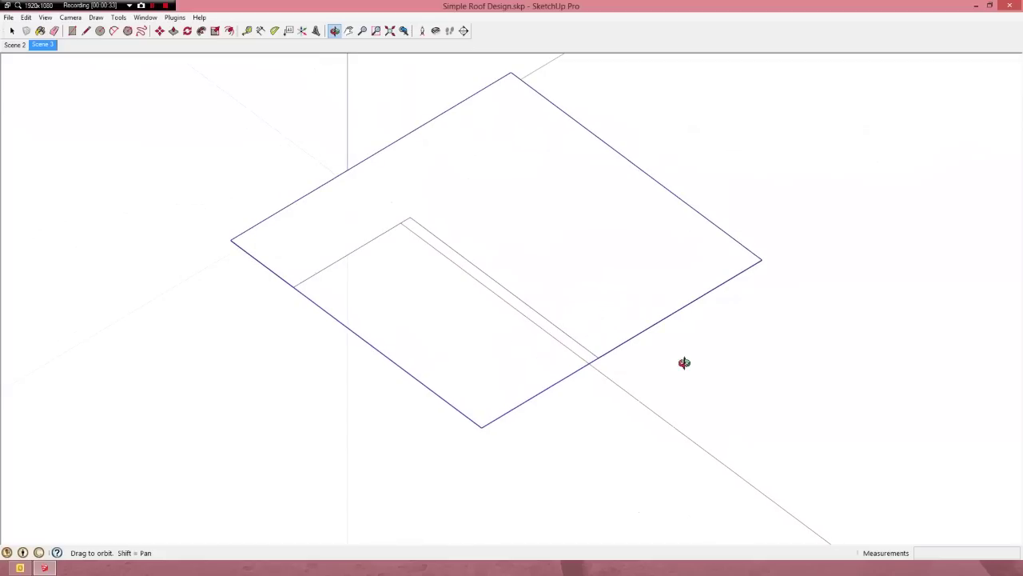
pyautogui.moveTo(514, 297); pyautogui.dragTo(446, 256, button='middle')
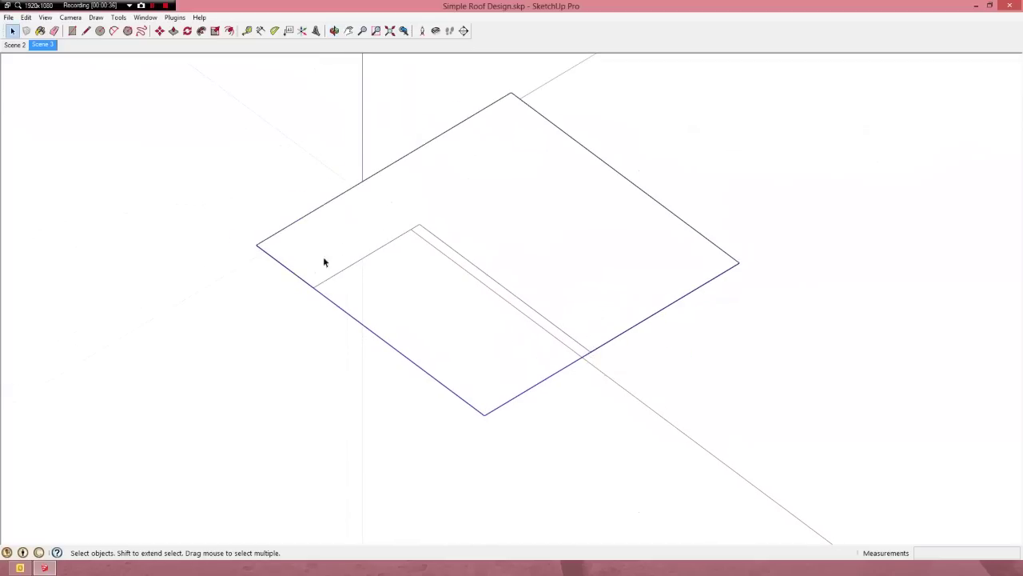
# - Measure the floor plan's two longest outer edges and the distance across its narrow wing
pyautogui.press('t')
pyautogui.click(285, 265)
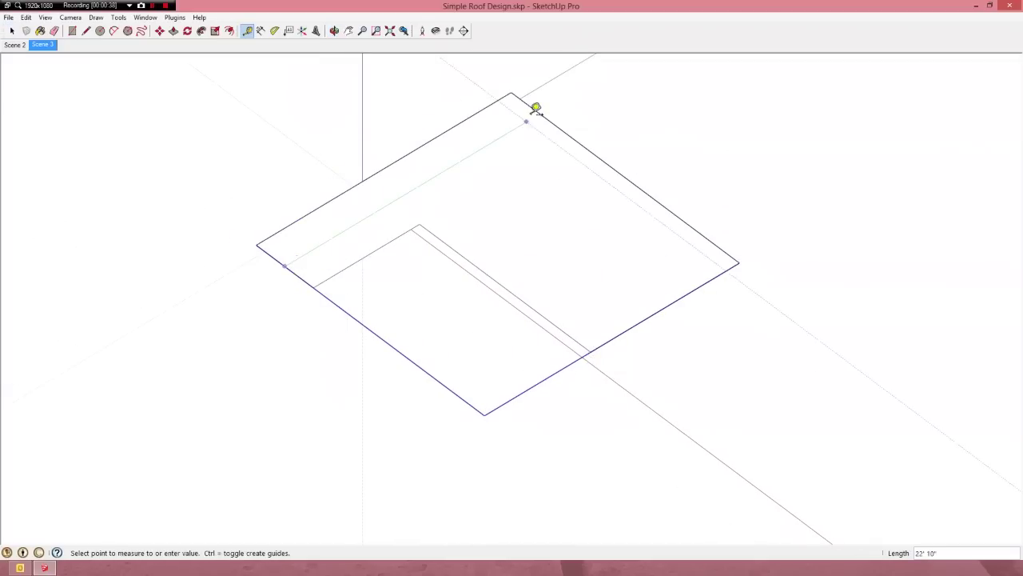
pyautogui.click(512, 95)
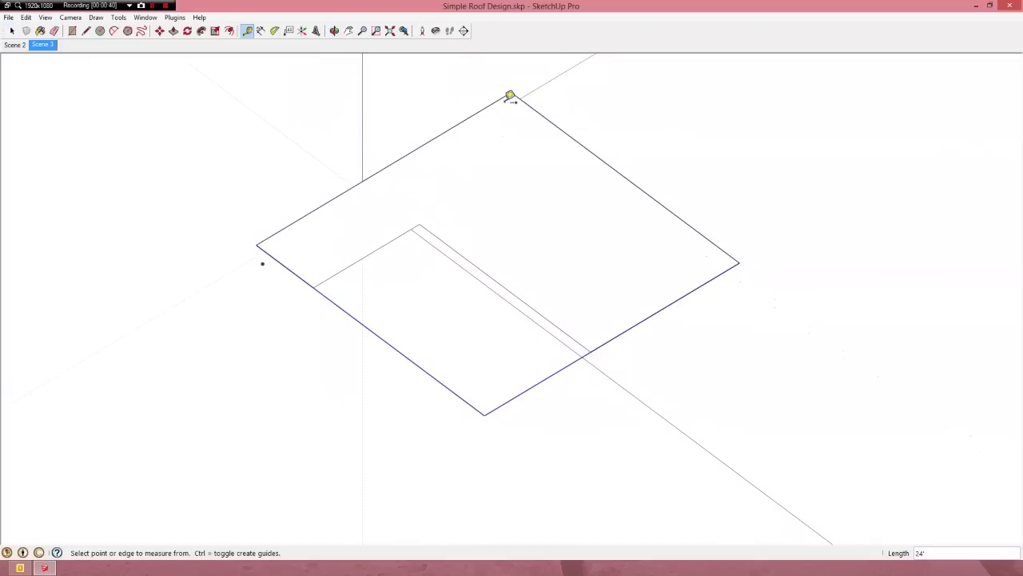
pyautogui.click(511, 97)
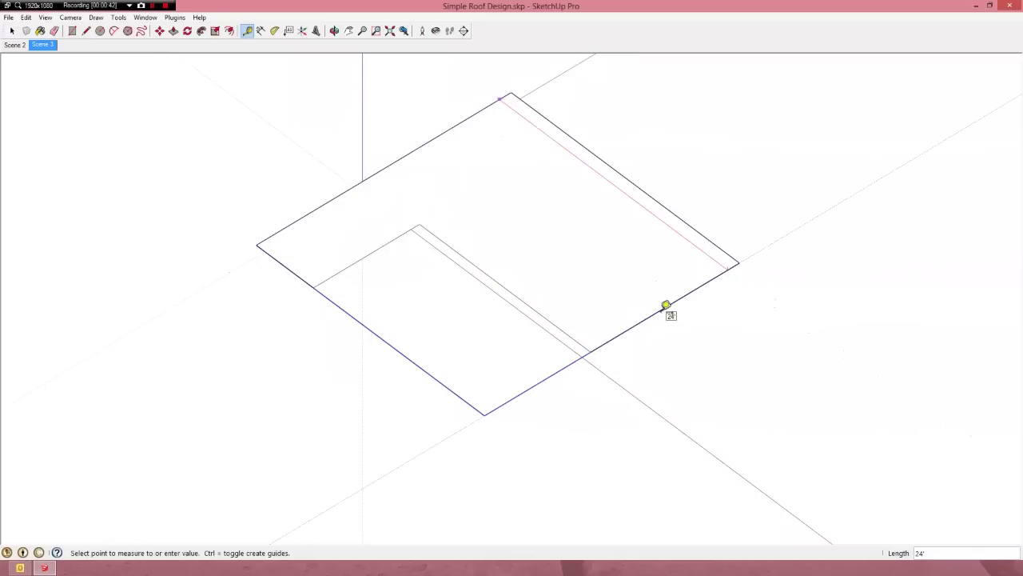
pyautogui.click(666, 305)
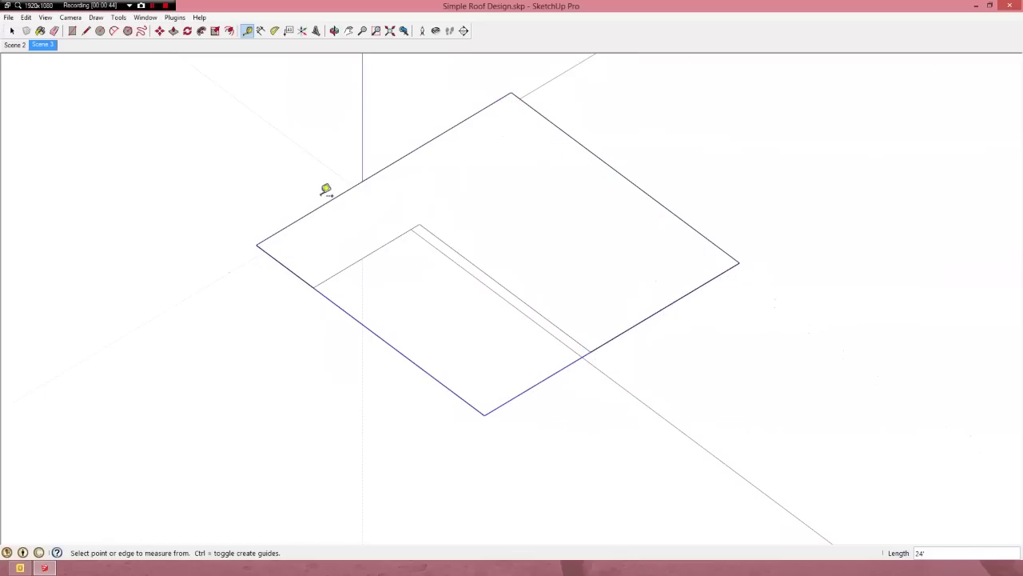
pyautogui.click(316, 209)
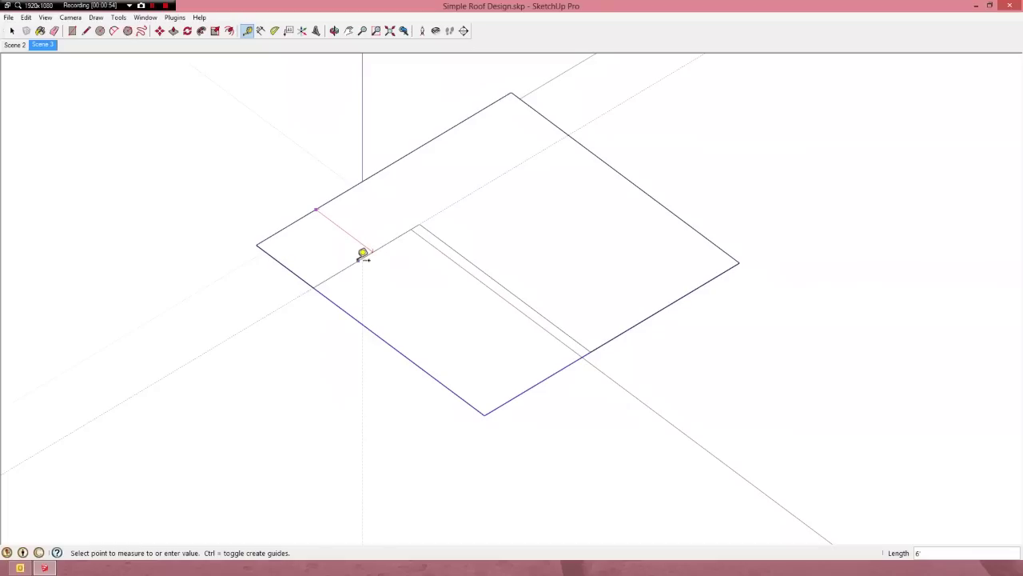
pyautogui.press('space')
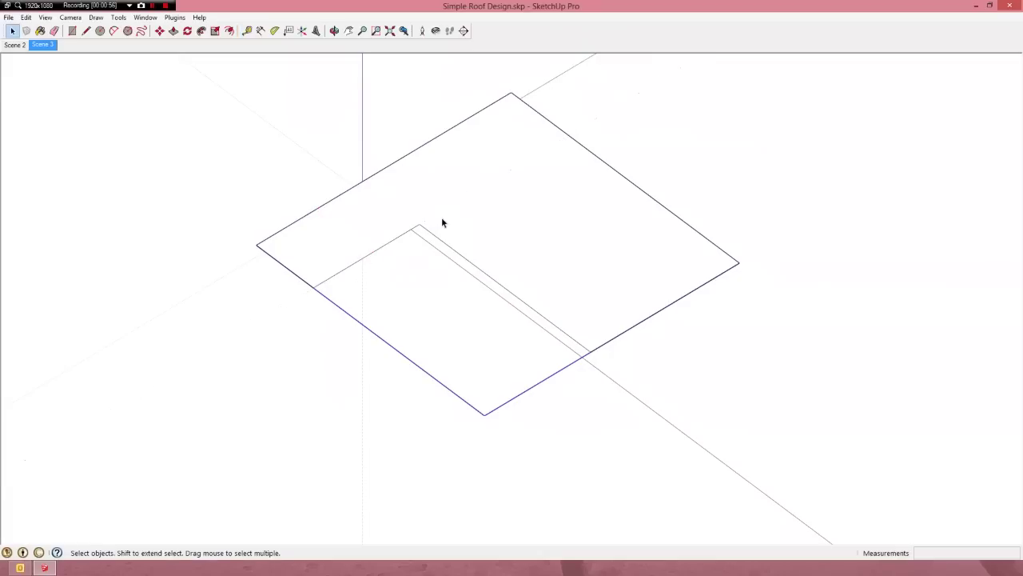
# - Open the floor plan group for editing and select its L-shaped face
pyautogui.hotkey('ctrl', 'z')
pyautogui.rightClick(537, 254)
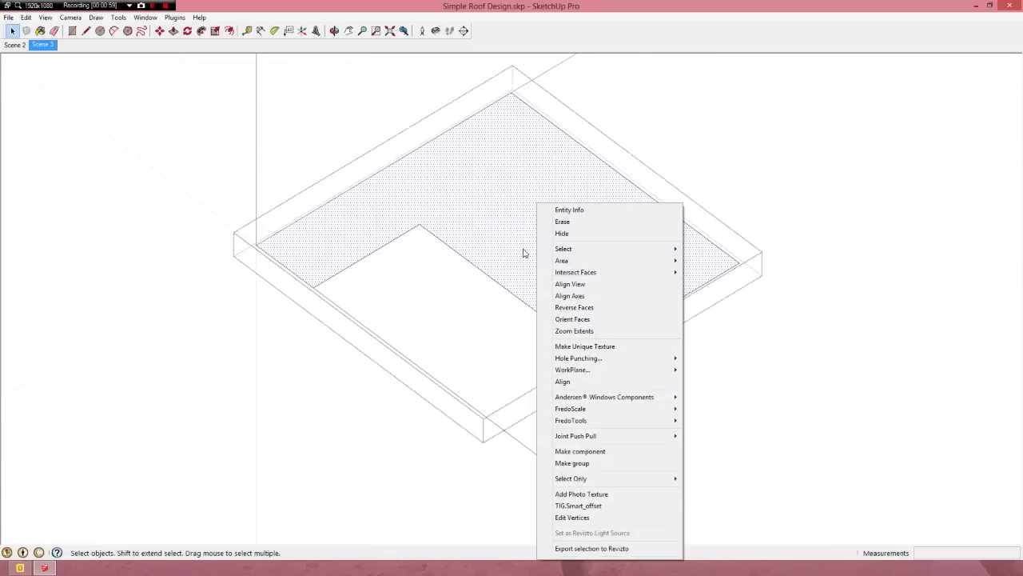
pyautogui.click(521, 252)
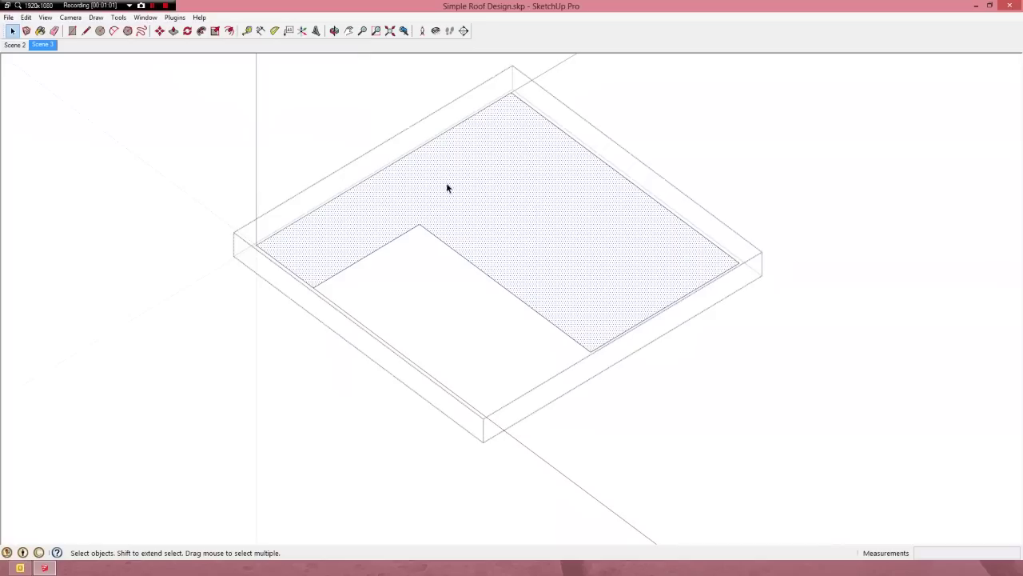
# - Show the Outliner and Entity Info windows and stack them one above the other beside the floor plan
pyautogui.click(146, 17)
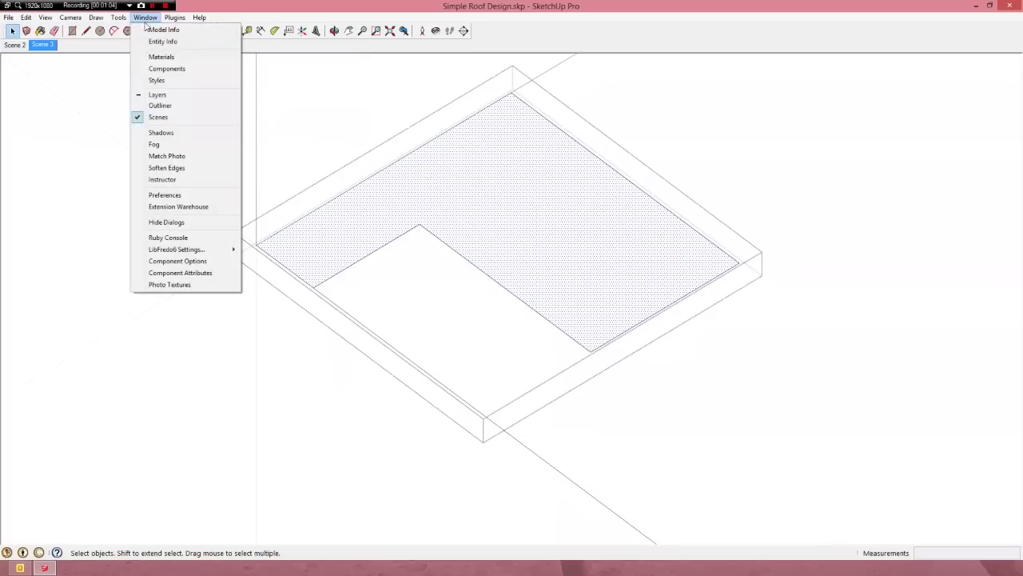
pyautogui.click(147, 106)
pyautogui.click(144, 17)
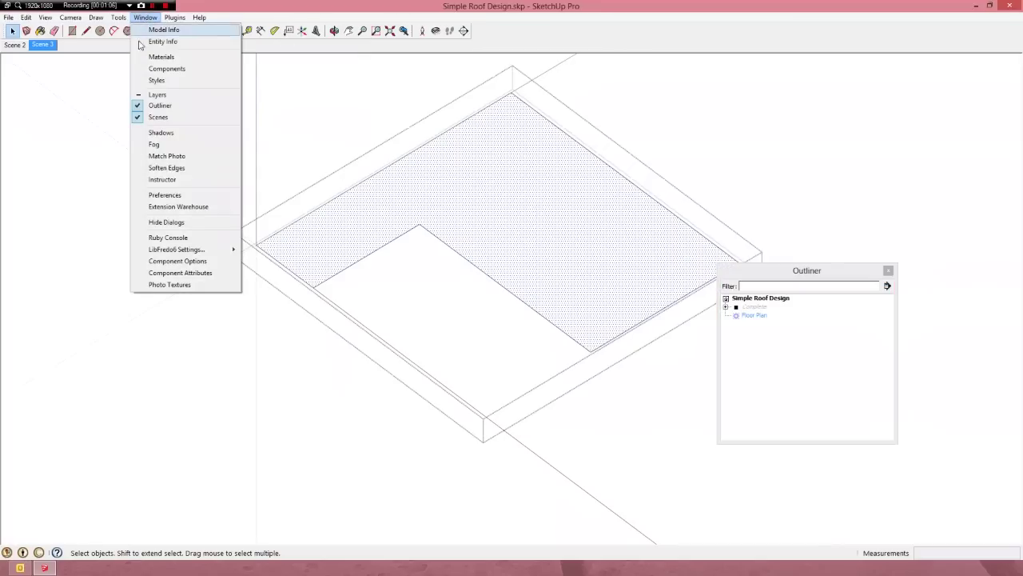
pyautogui.click(160, 42)
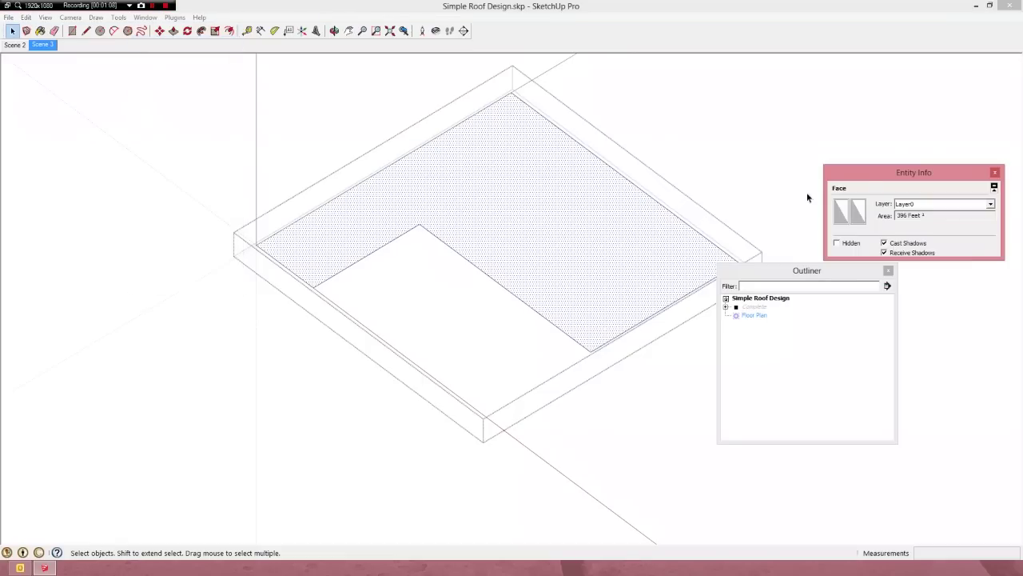
pyautogui.moveTo(866, 172); pyautogui.dragTo(842, 154)
pyautogui.moveTo(784, 273); pyautogui.dragTo(864, 258)
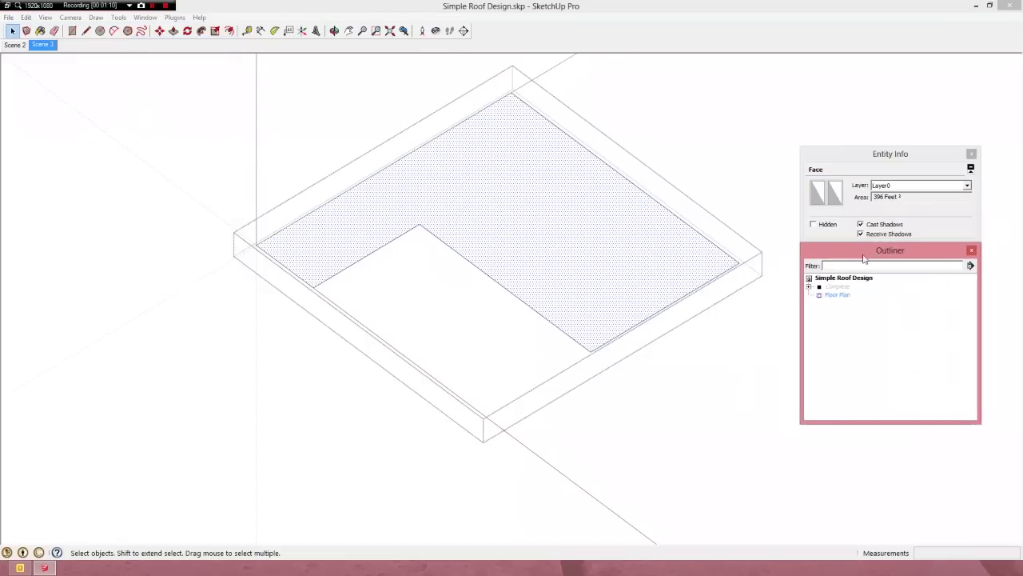
# - Copy the closed Floor Plan group and paste the duplicate in place over the original
pyautogui.click(833, 295)
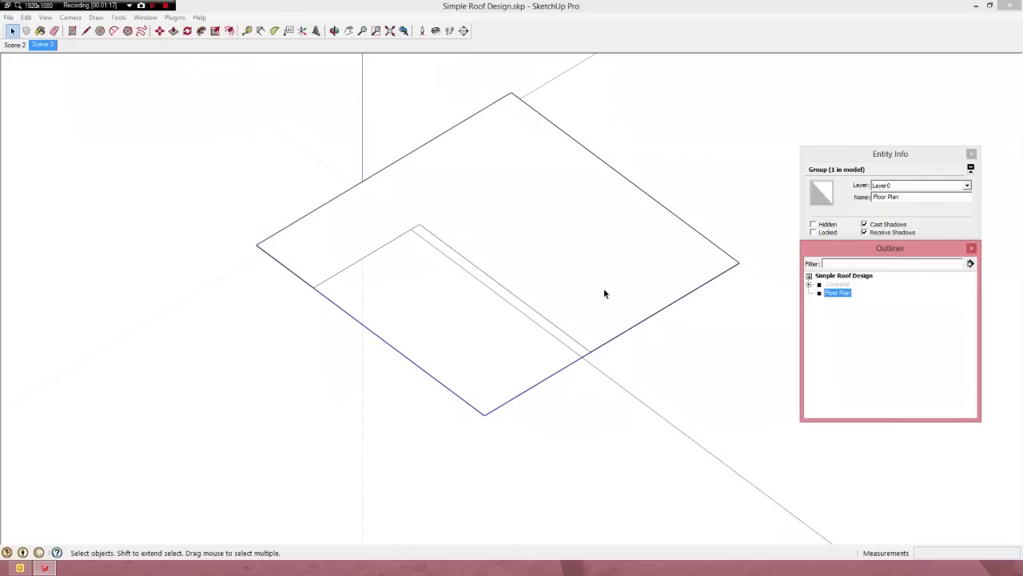
pyautogui.click(26, 22)
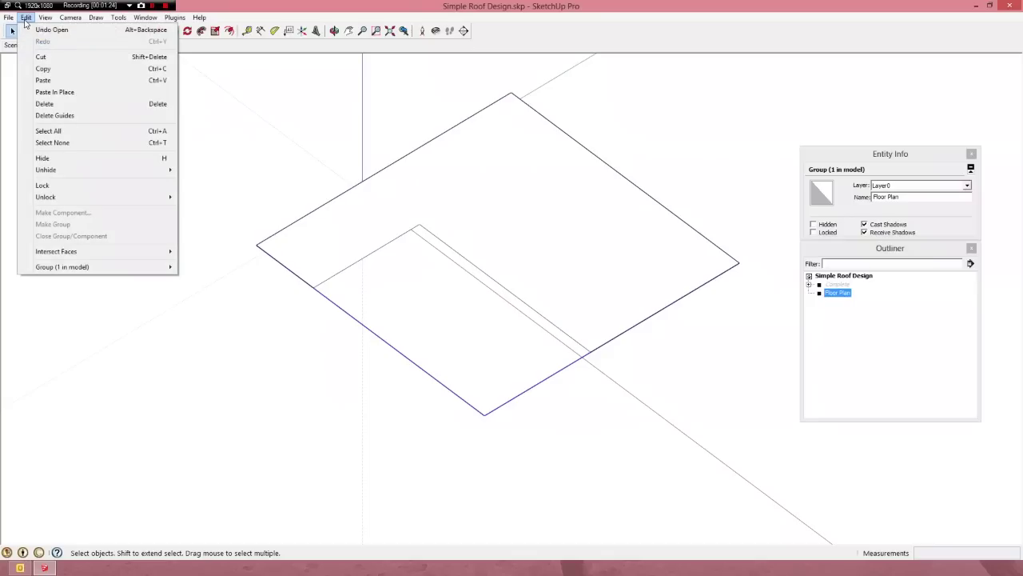
pyautogui.click(44, 68)
pyautogui.click(26, 17)
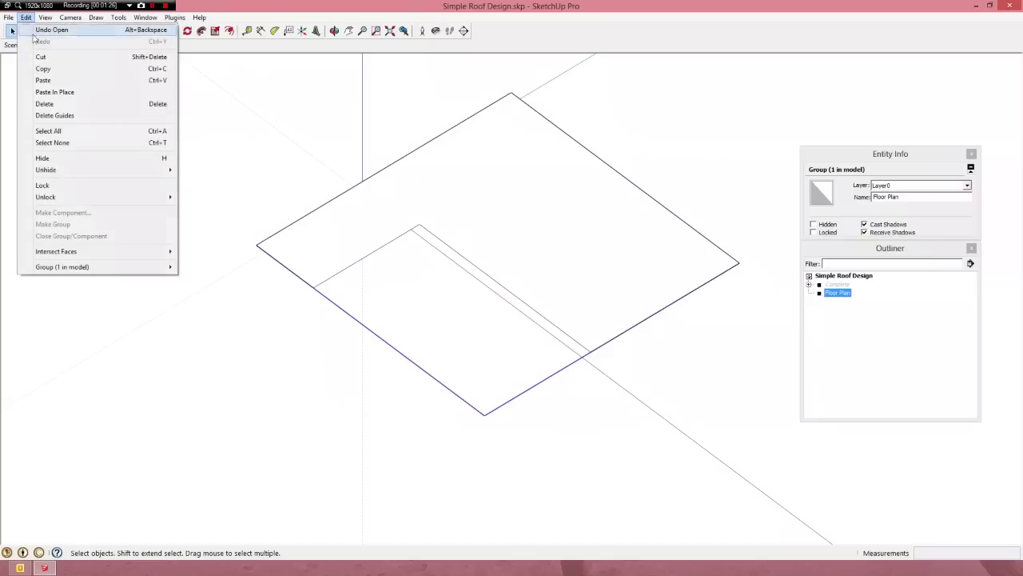
pyautogui.click(55, 92)
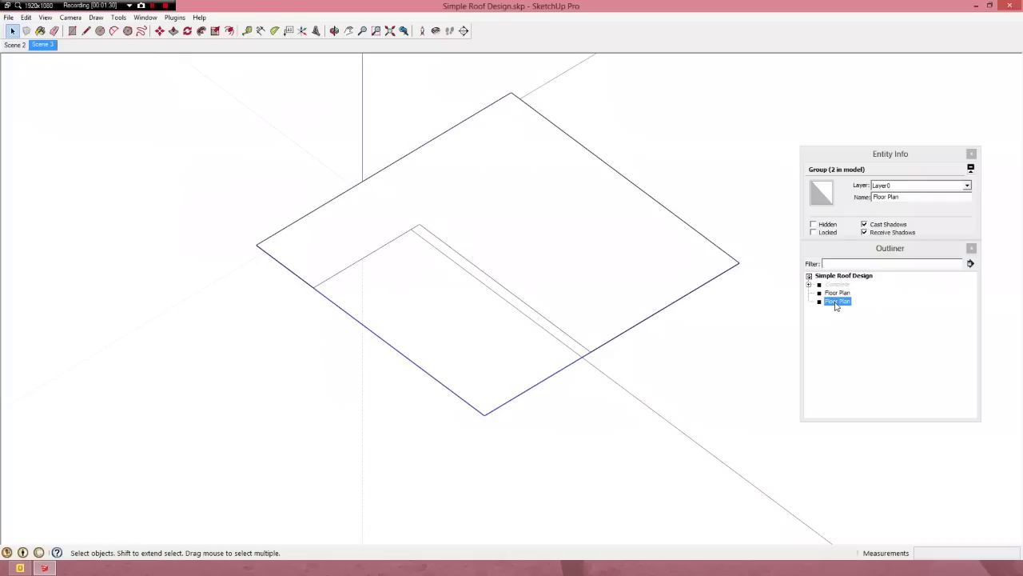
# - Rename the pasted duplicate of the Floor Plan group to Roof Planes
pyautogui.click(833, 304)
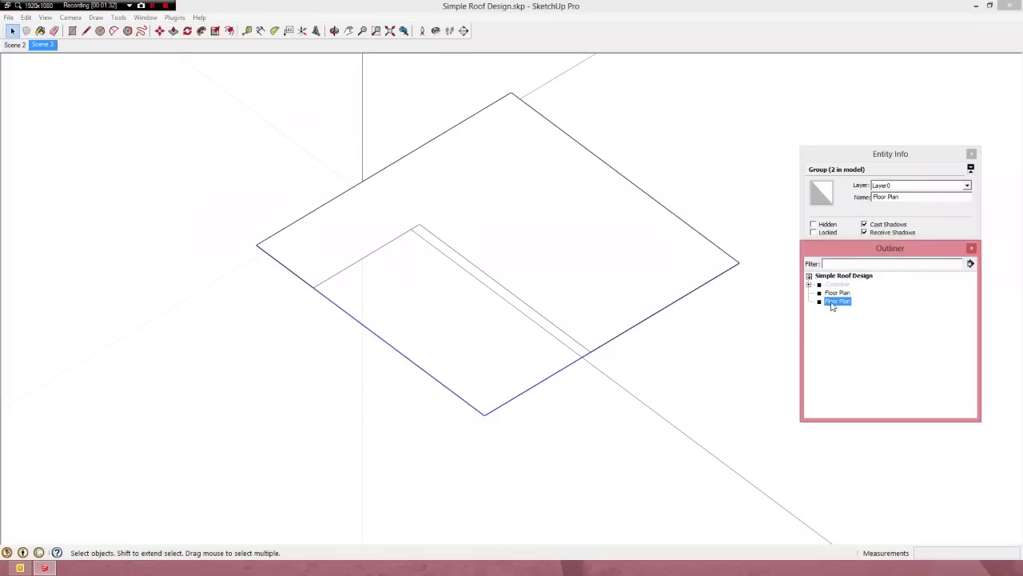
pyautogui.doubleClick(832, 303)
pyautogui.click(837, 303)
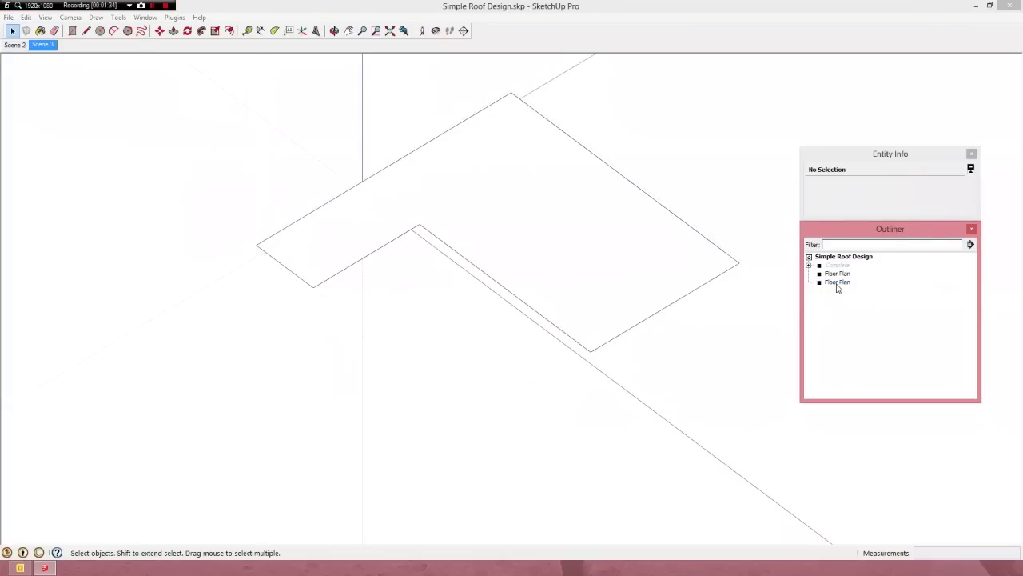
pyautogui.click(837, 285)
pyautogui.moveTo(901, 197); pyautogui.dragTo(862, 202)
pyautogui.write('Roof Planes')
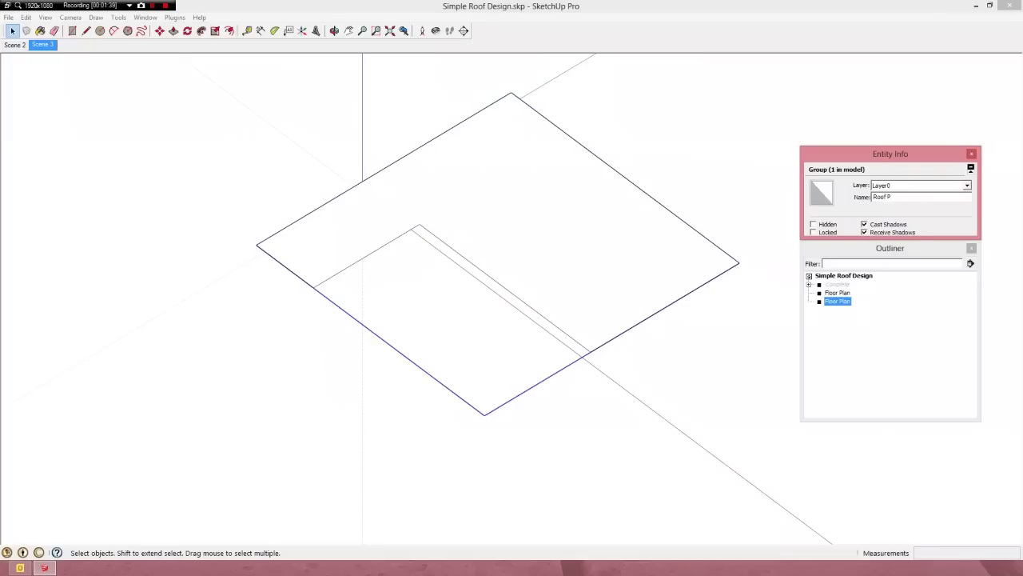
# - Hide the original Floor Plan group, leaving the Roof Planes group shown
pyautogui.click(836, 294)
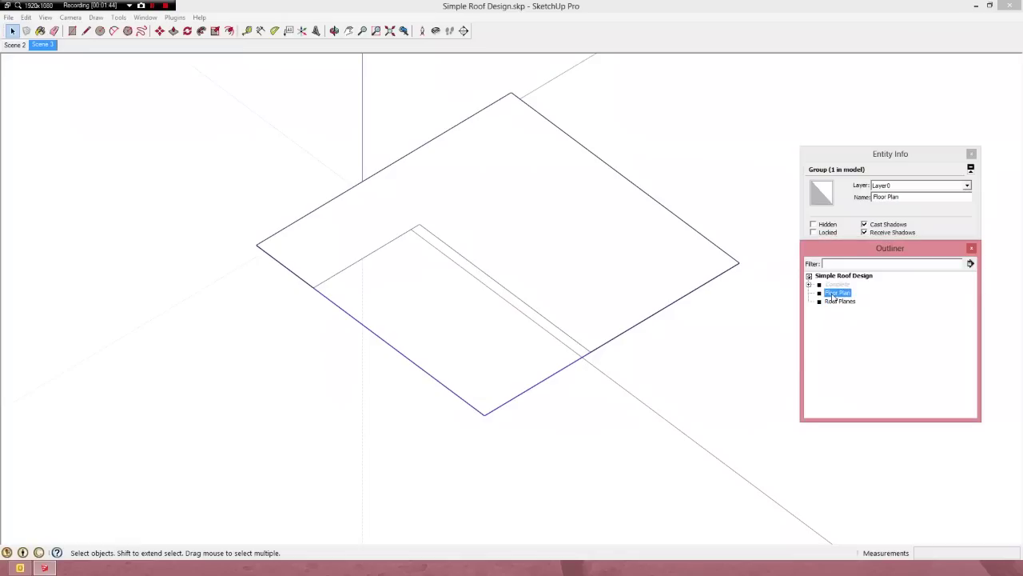
pyautogui.rightClick(833, 298)
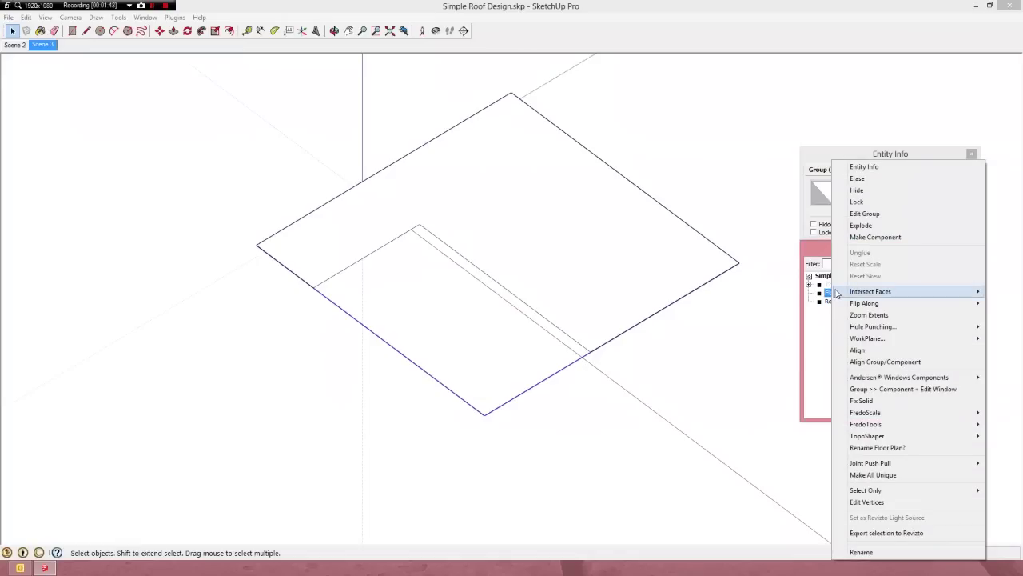
pyautogui.moveTo(836, 293)
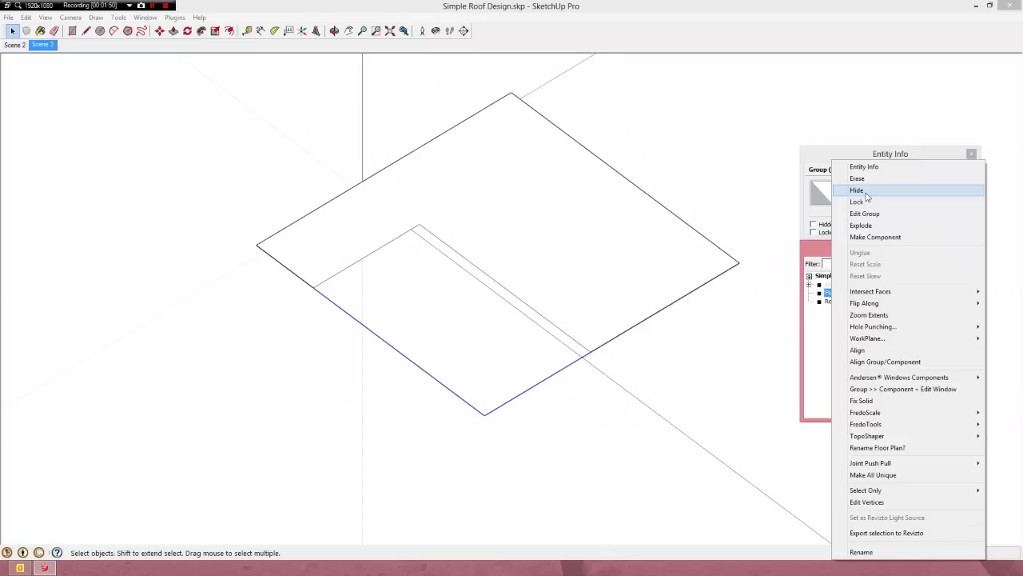
pyautogui.click(857, 190)
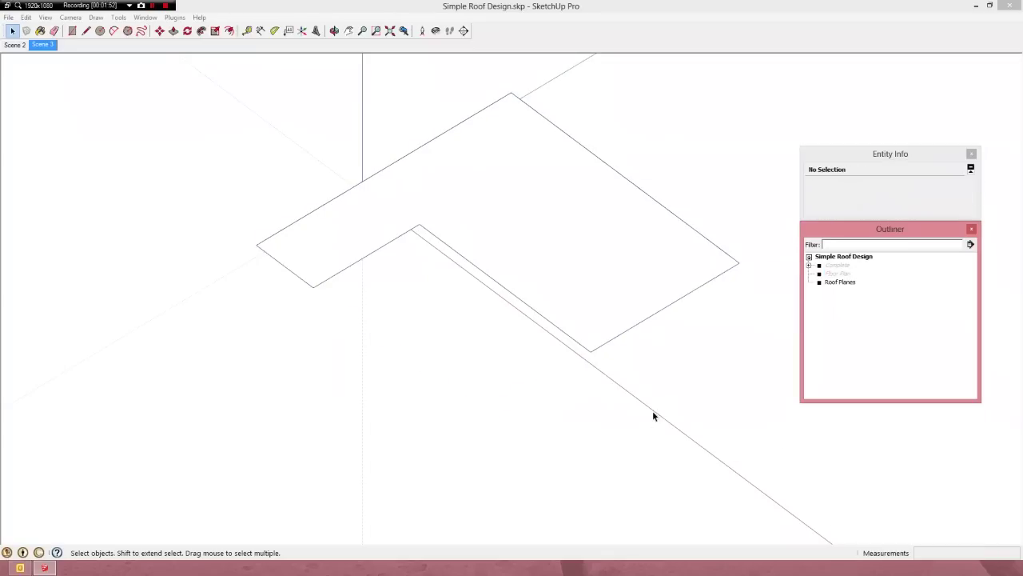
# - Open the Roof Planes group for editing and select its L-shaped face
pyautogui.click(579, 264)
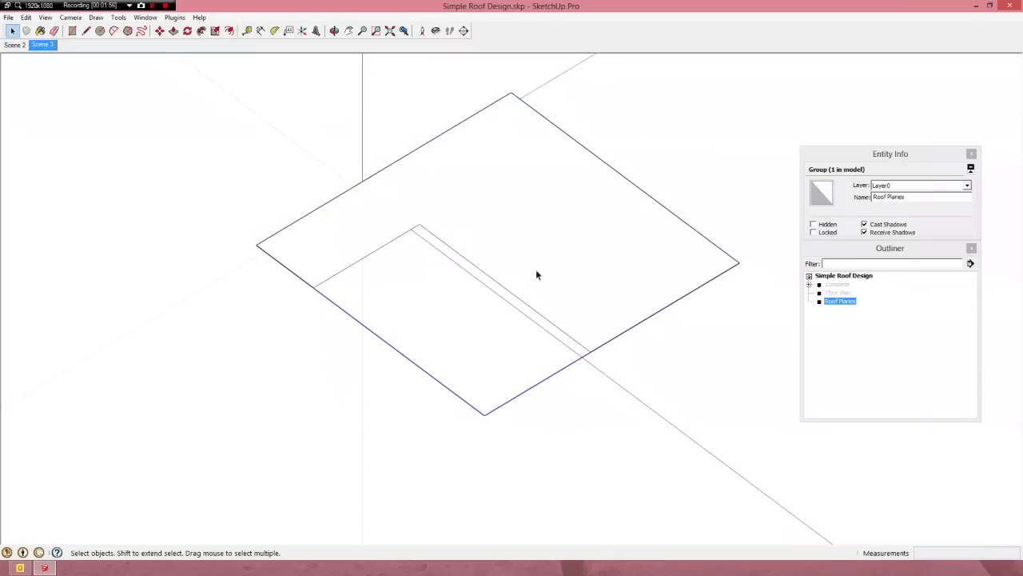
pyautogui.moveTo(536, 269); pyautogui.dragTo(538, 217, button='middle')
pyautogui.doubleClick(539, 264)
pyautogui.click(540, 263)
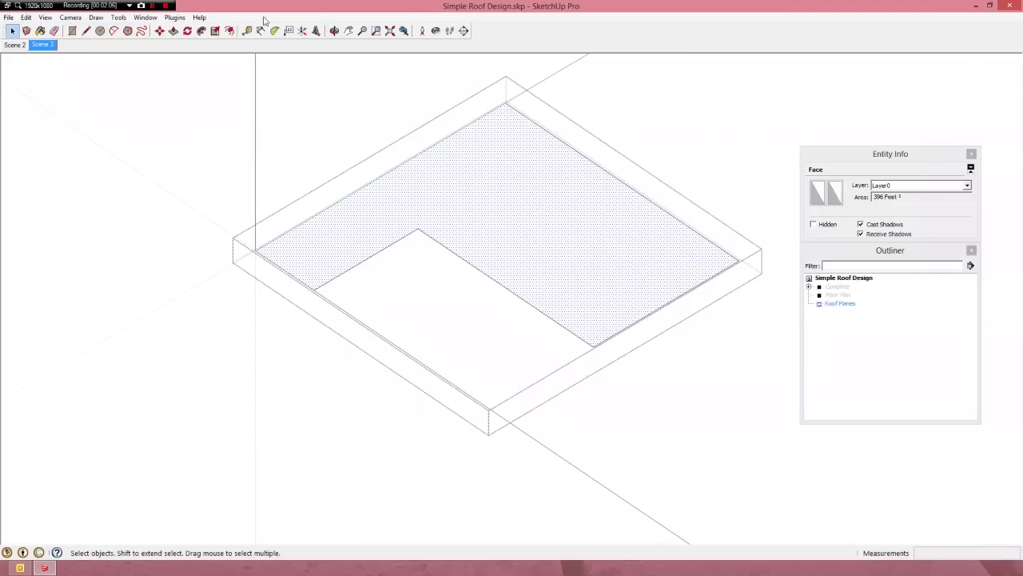
# - Offset the L-shaped face's outline outward by 24 inches for the roof overhang
pyautogui.click(229, 31)
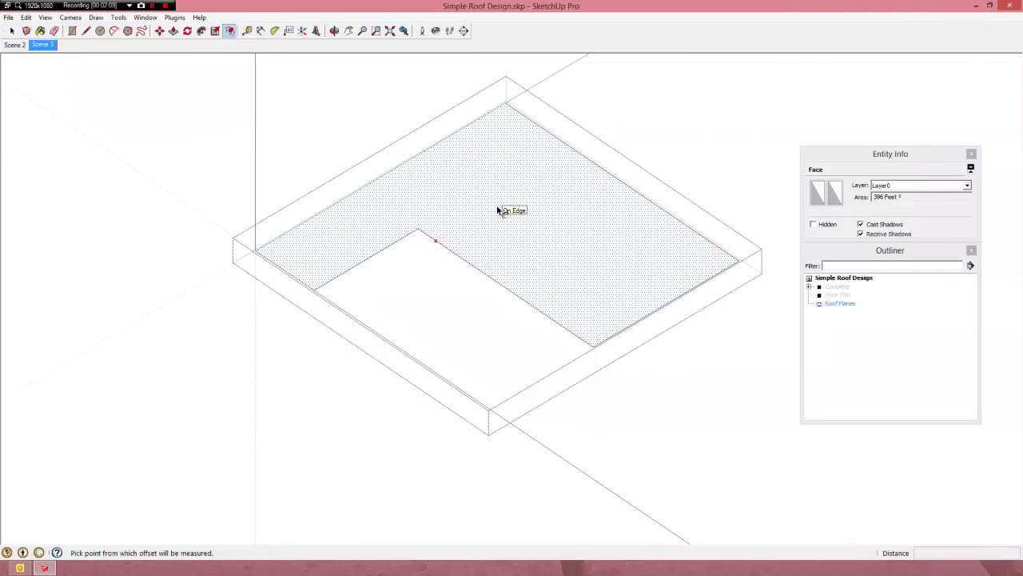
pyautogui.click(464, 267)
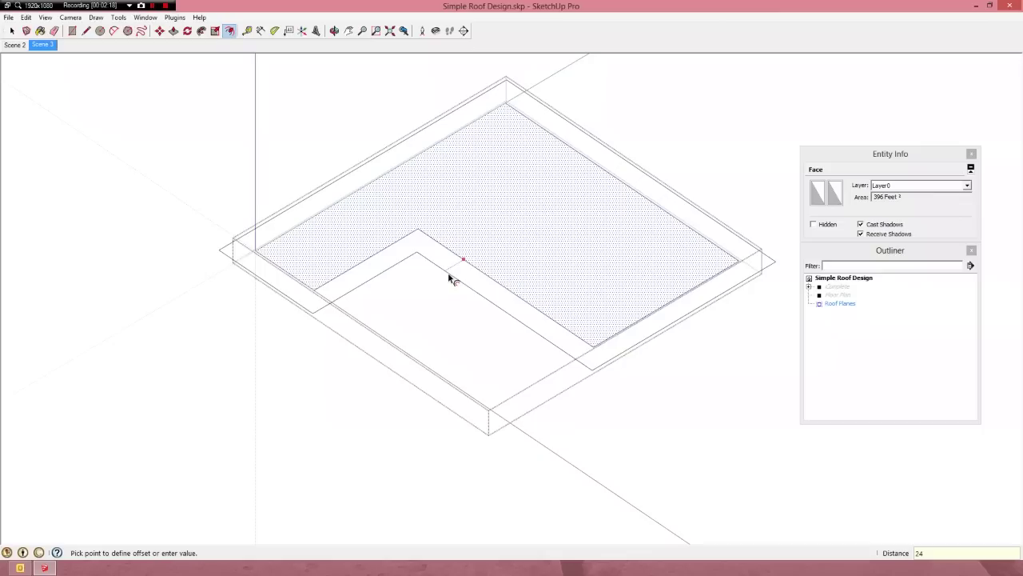
pyautogui.press('Return')
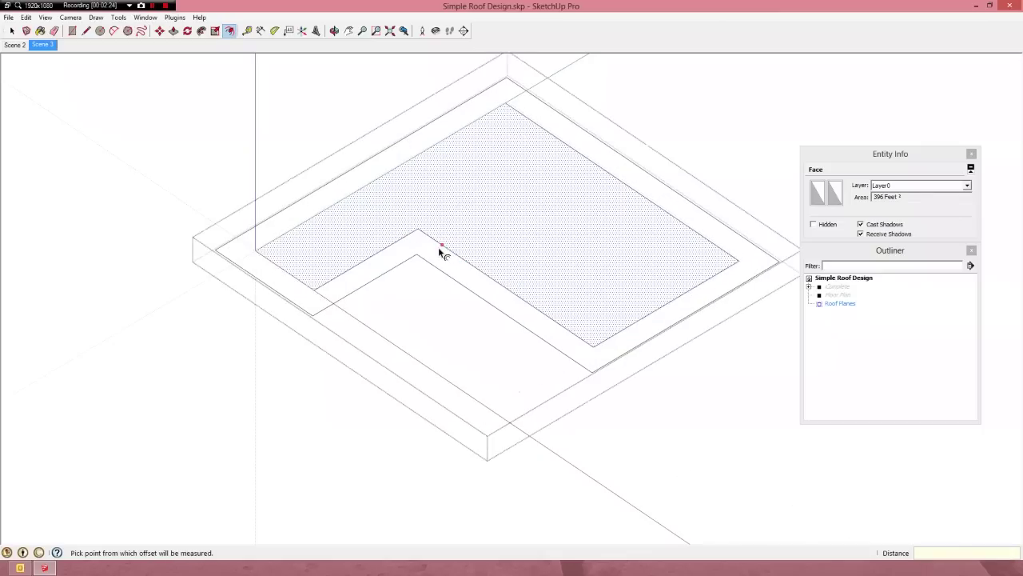
pyautogui.press('space')
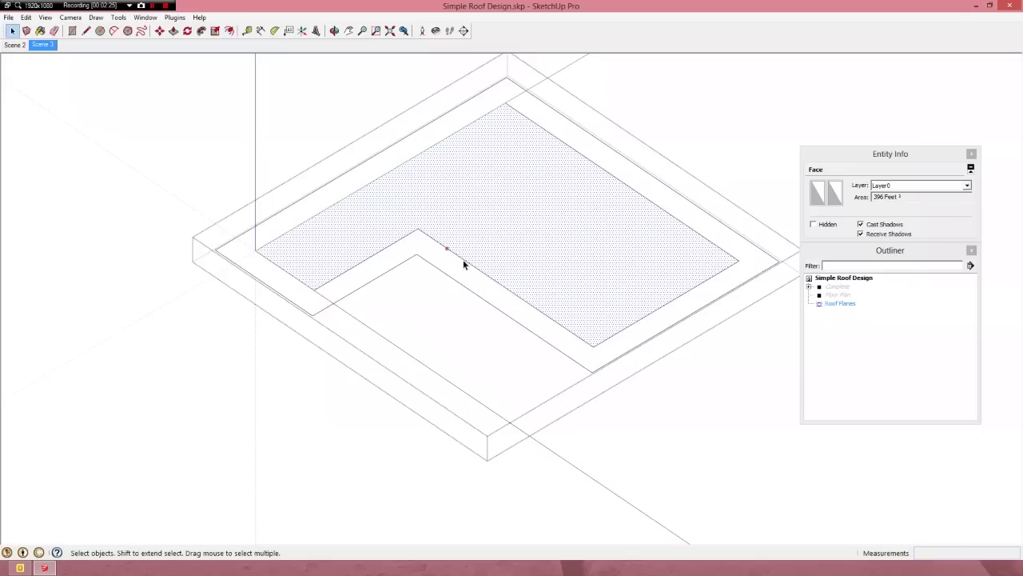
# - Erase all edges of the inner L-shaped outline so only the offset outline remains
pyautogui.click(463, 261)
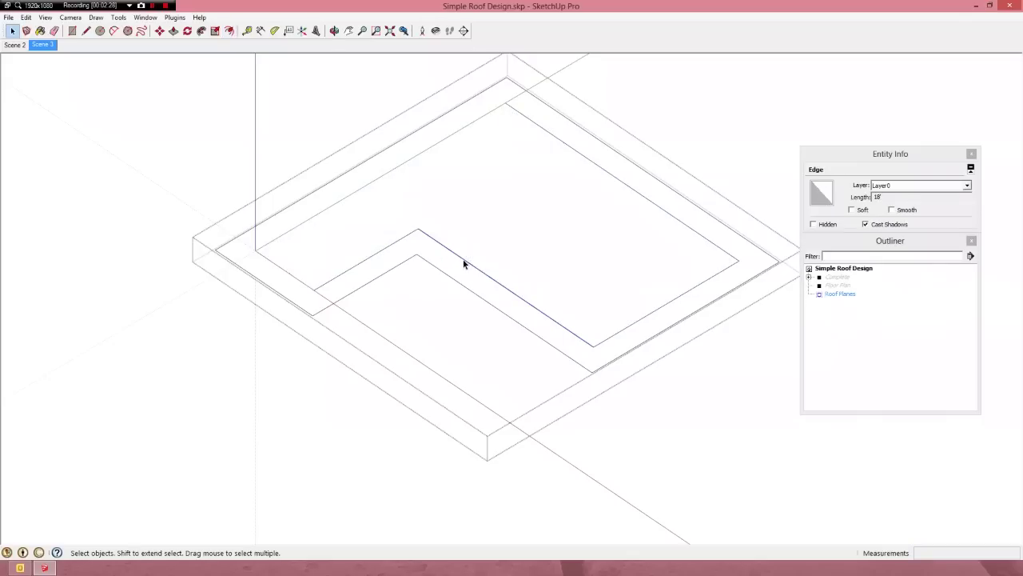
pyautogui.doubleClick(463, 262)
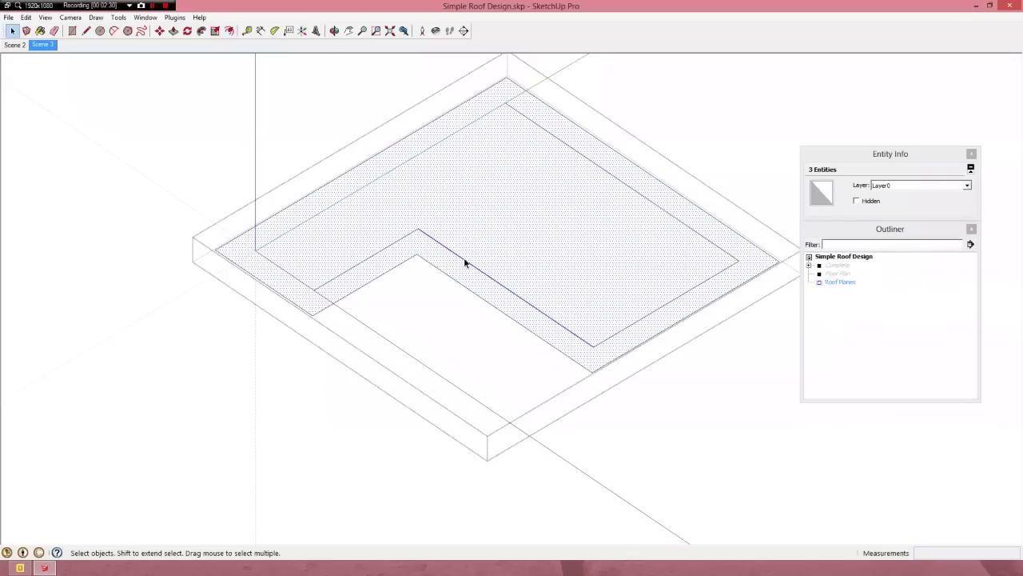
pyautogui.click(464, 261)
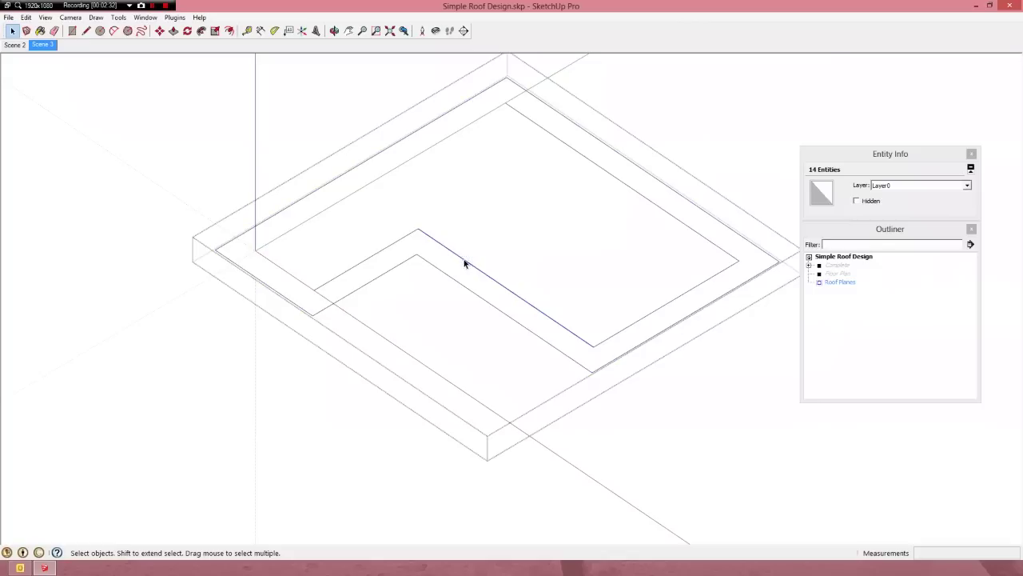
pyautogui.press('e')
pyautogui.click(411, 230)
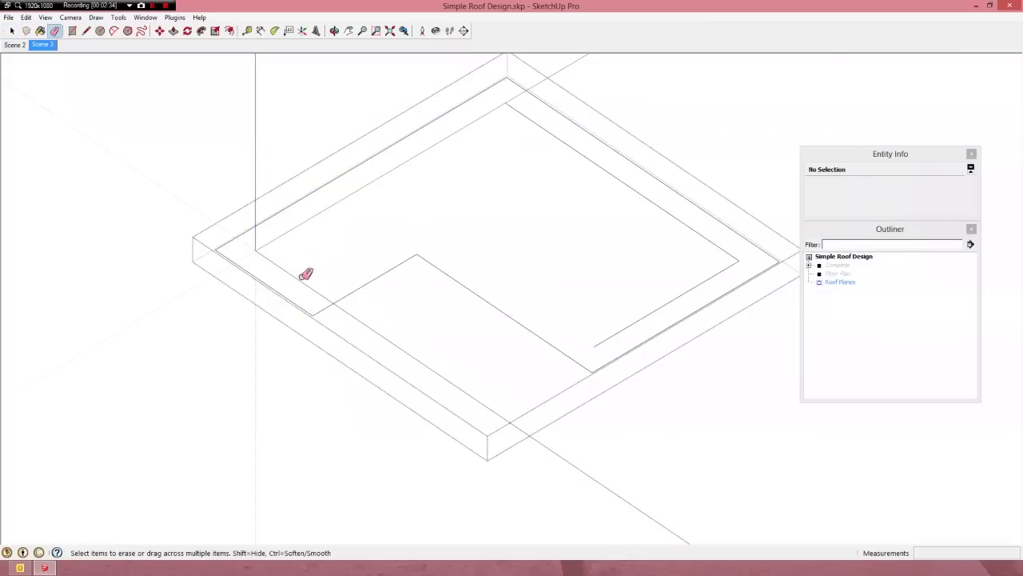
pyautogui.click(547, 130)
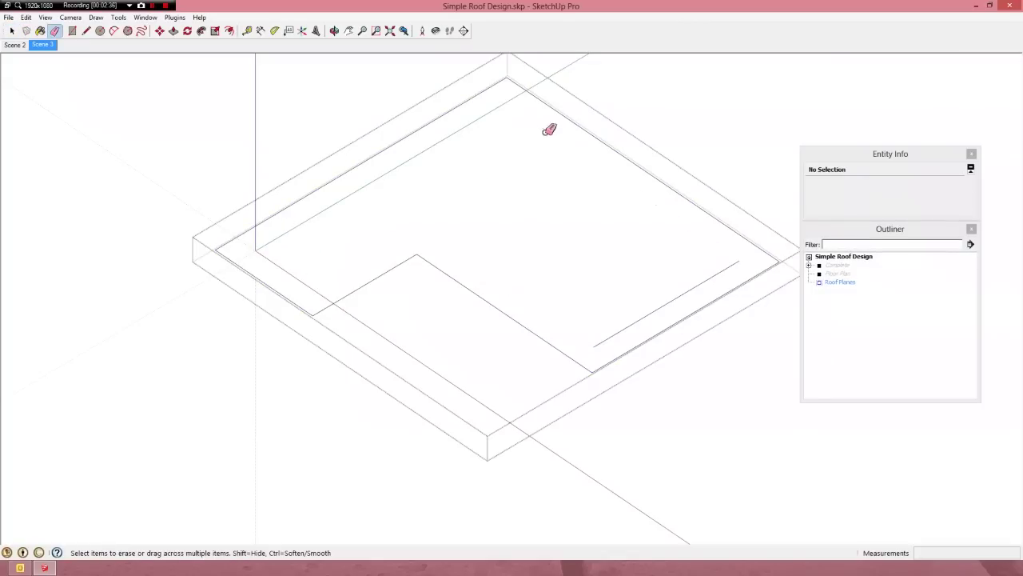
pyautogui.click(642, 318)
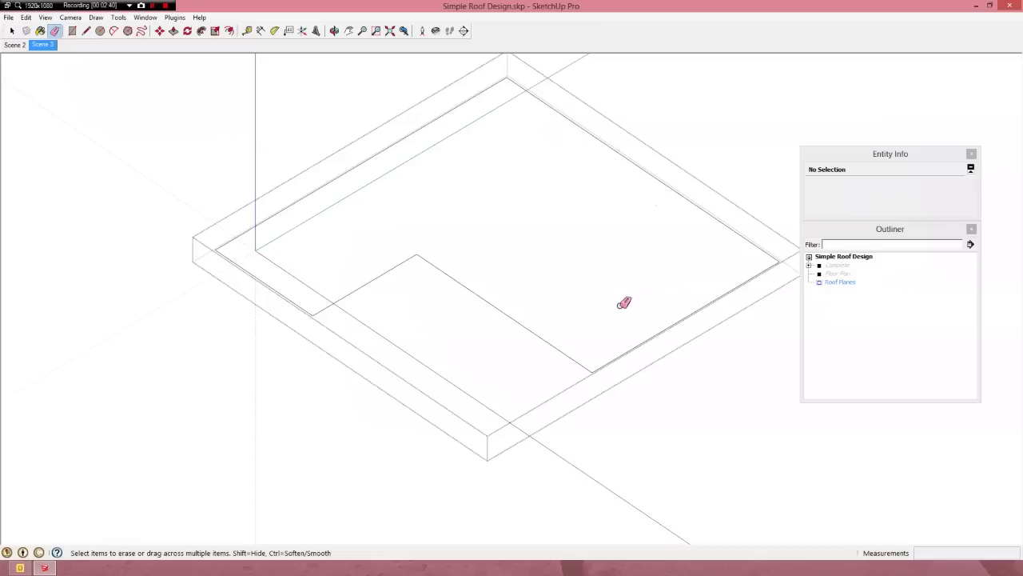
pyautogui.press('space')
# - Push/Pull the enlarged L-shaped face upward by about 6' 4"
pyautogui.click(581, 273)
pyautogui.moveTo(608, 277); pyautogui.dragTo(522, 267, button='middle')
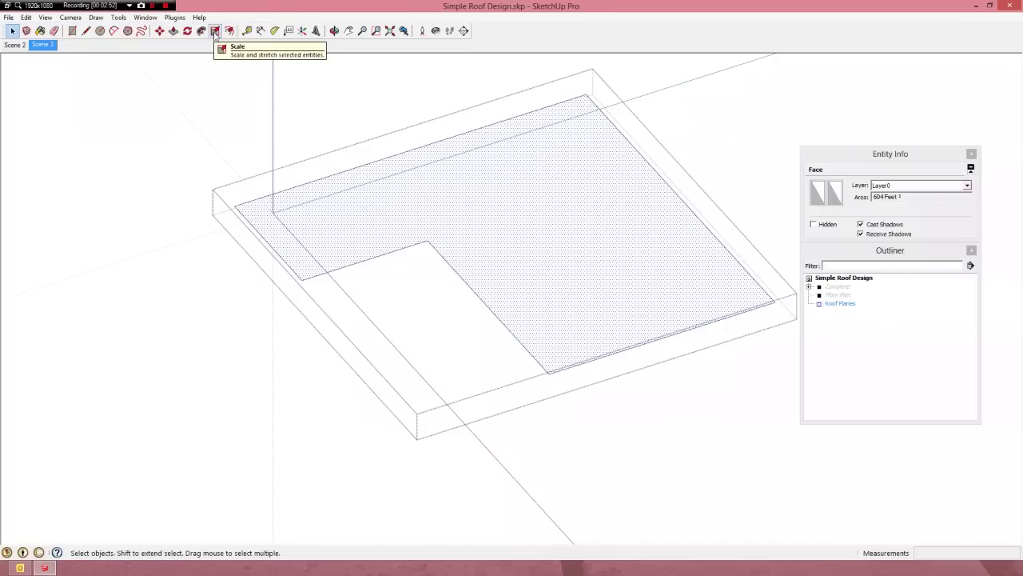
pyautogui.click(173, 30)
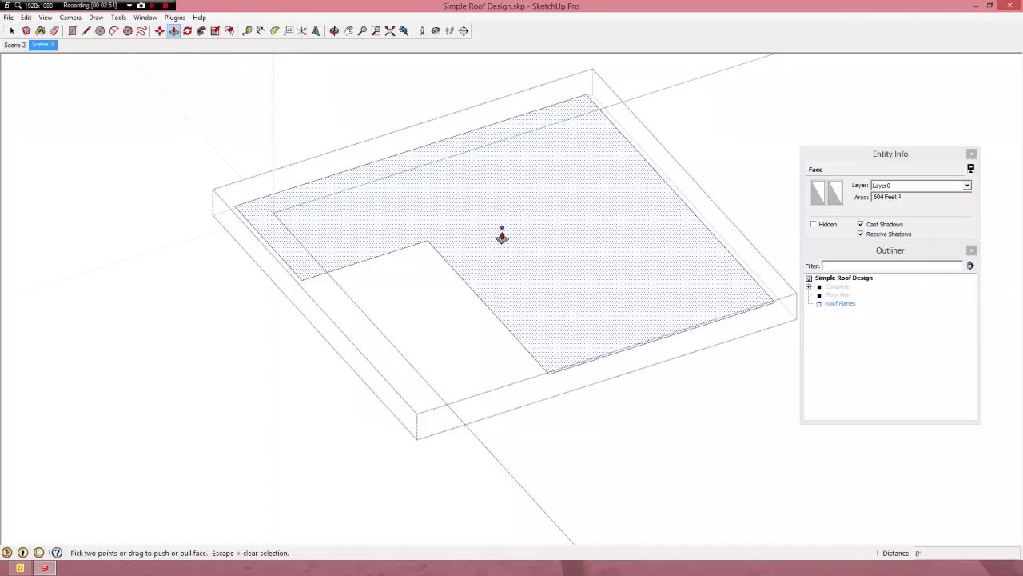
pyautogui.click(502, 232)
pyautogui.click(493, 165)
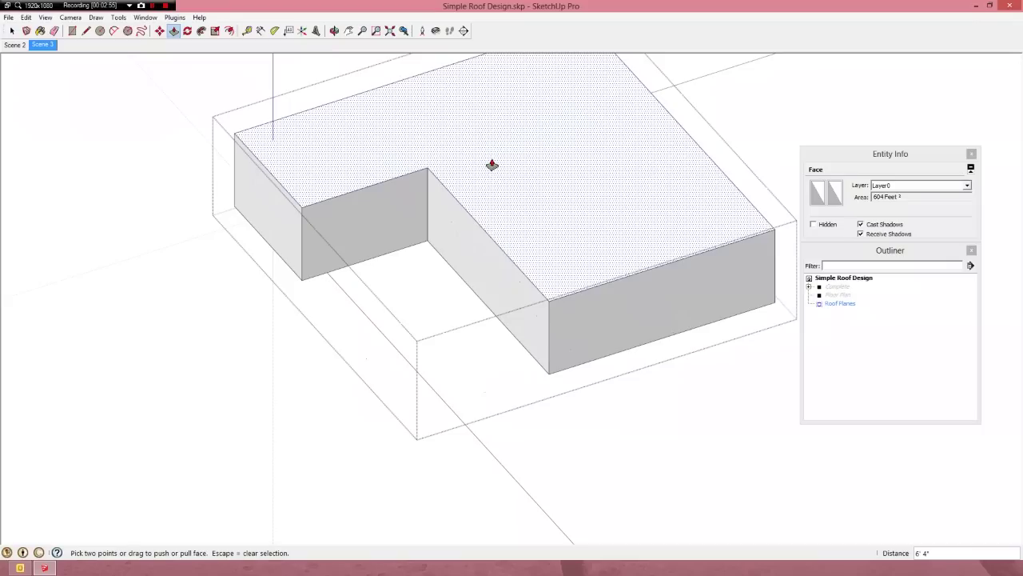
# - Create a 6:12 protractor guide on the wider wing's end wall, from its lower corner on the notch side and measured from the bottom edge
pyautogui.click(274, 30)
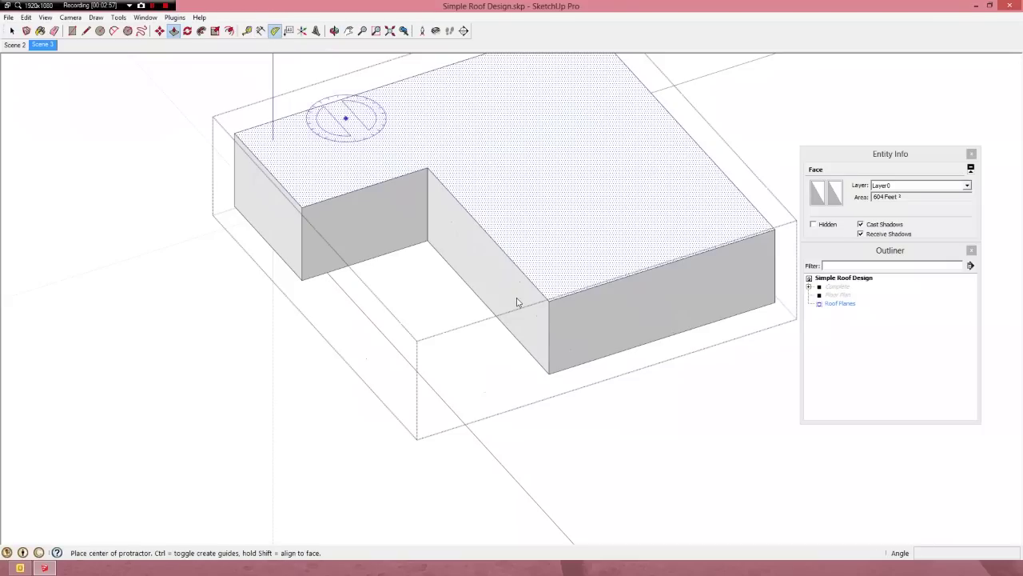
pyautogui.press('o')
pyautogui.moveTo(587, 348); pyautogui.dragTo(469, 365, button='middle')
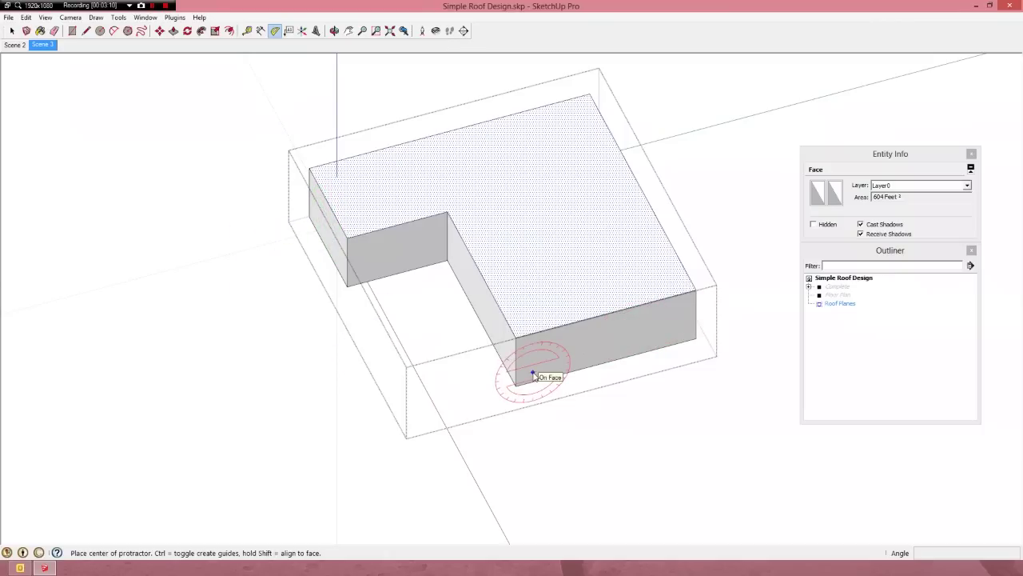
pyautogui.scroll(5, 542, 367)
pyautogui.moveTo(542, 368); pyautogui.dragTo(512, 359, button='middle')
pyautogui.scroll(-3, 396, 324)
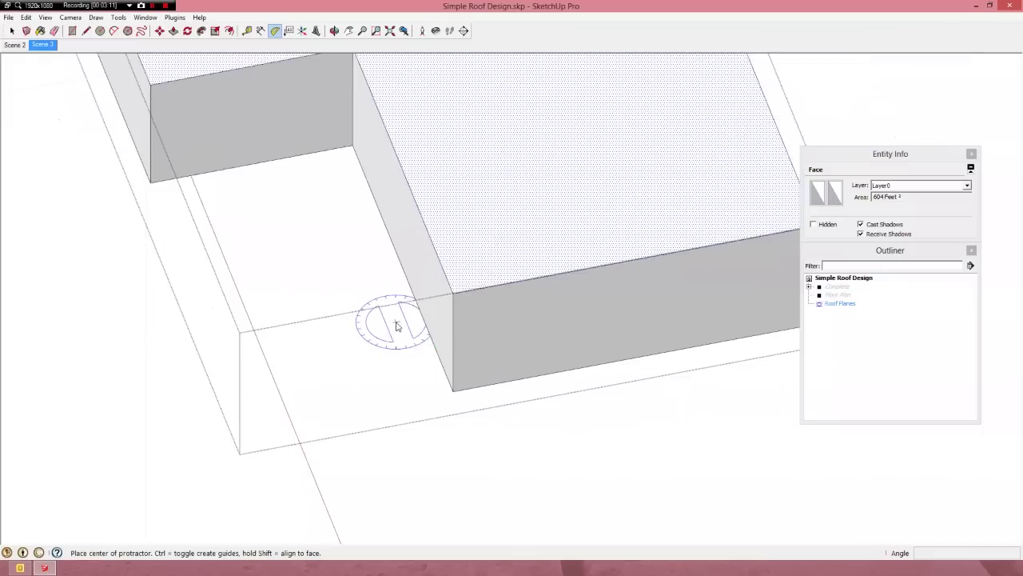
pyautogui.scroll(3, 473, 362)
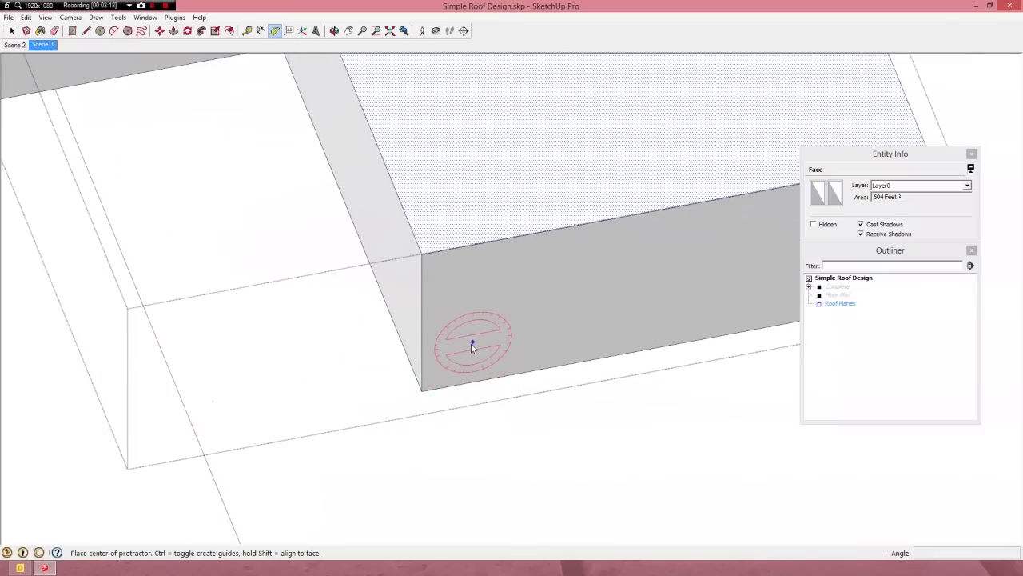
pyautogui.click(422, 391)
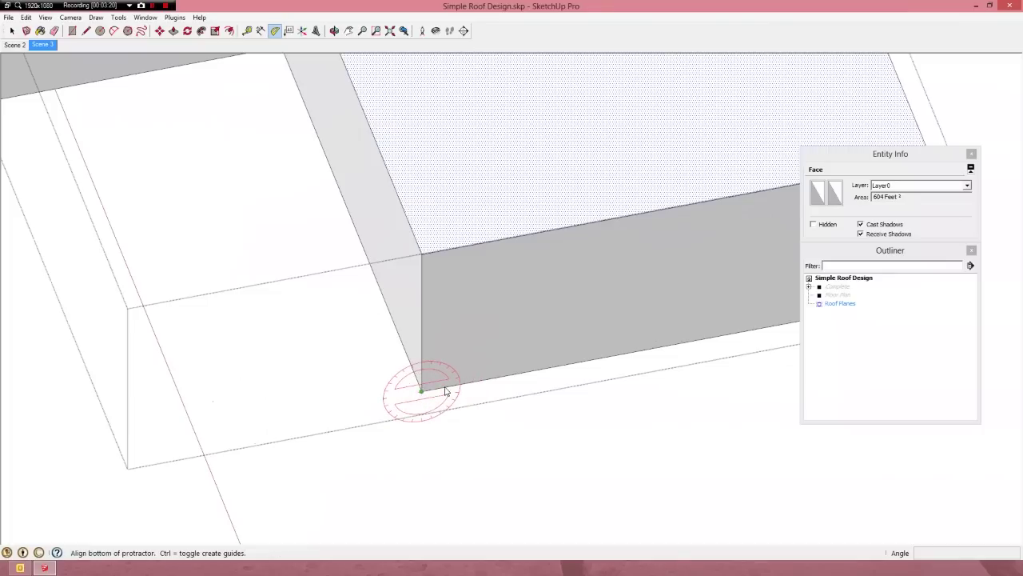
pyautogui.click(577, 363)
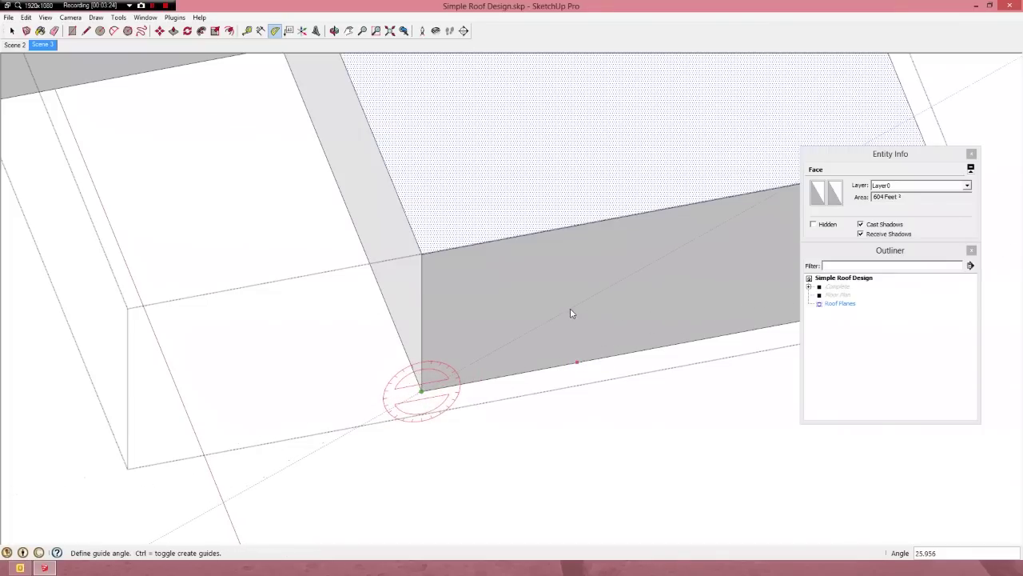
pyautogui.write('6:12')
pyautogui.press('Return')
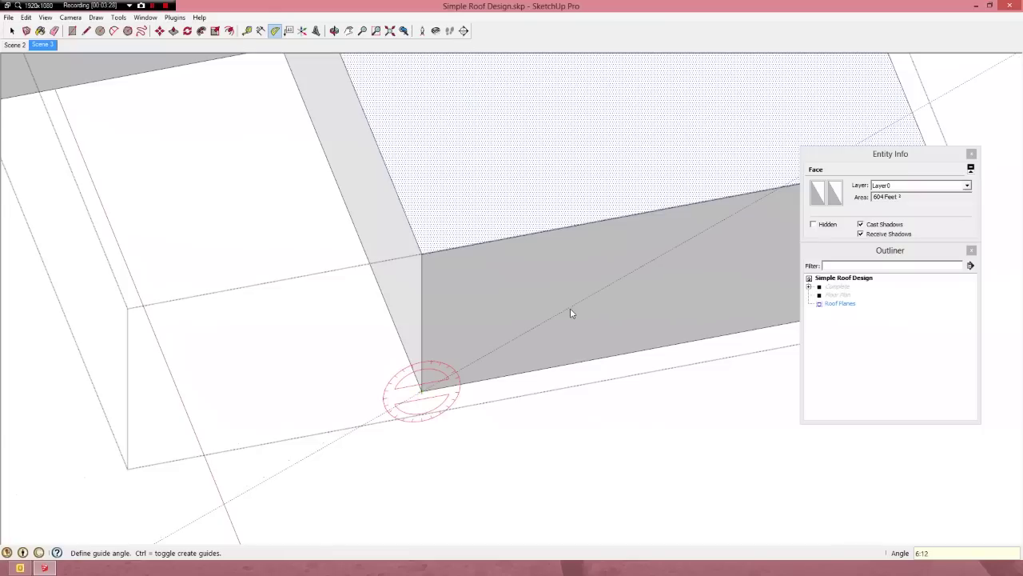
pyautogui.press('space')
# - Draw a vertical line on the wider wing's end wall from its bottom edge's midpoint to the top edge
pyautogui.scroll(-3, 300, 330)
pyautogui.moveTo(486, 318); pyautogui.dragTo(447, 247, button='middle')
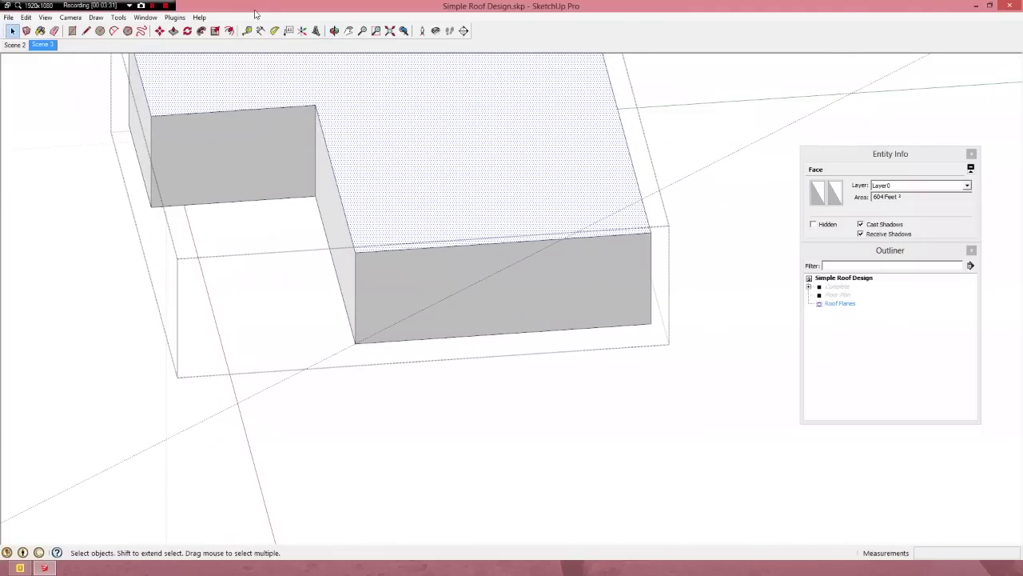
pyautogui.click(274, 31)
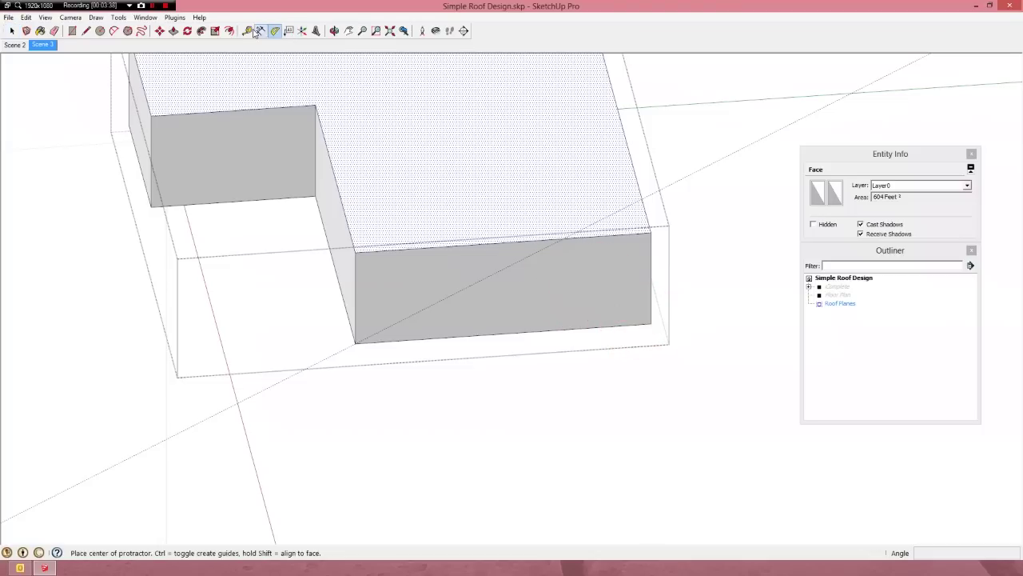
pyautogui.click(87, 32)
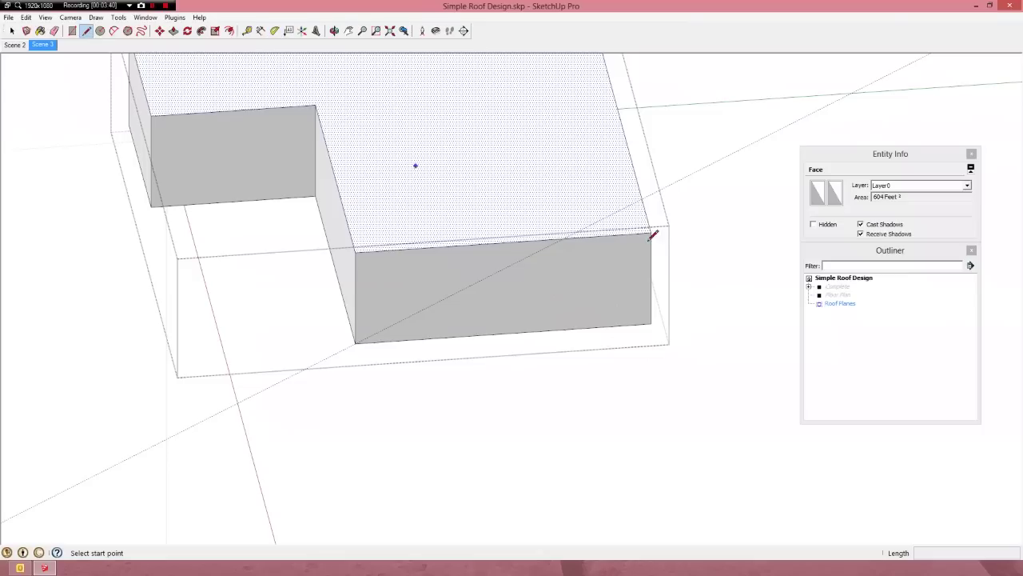
pyautogui.click(503, 333)
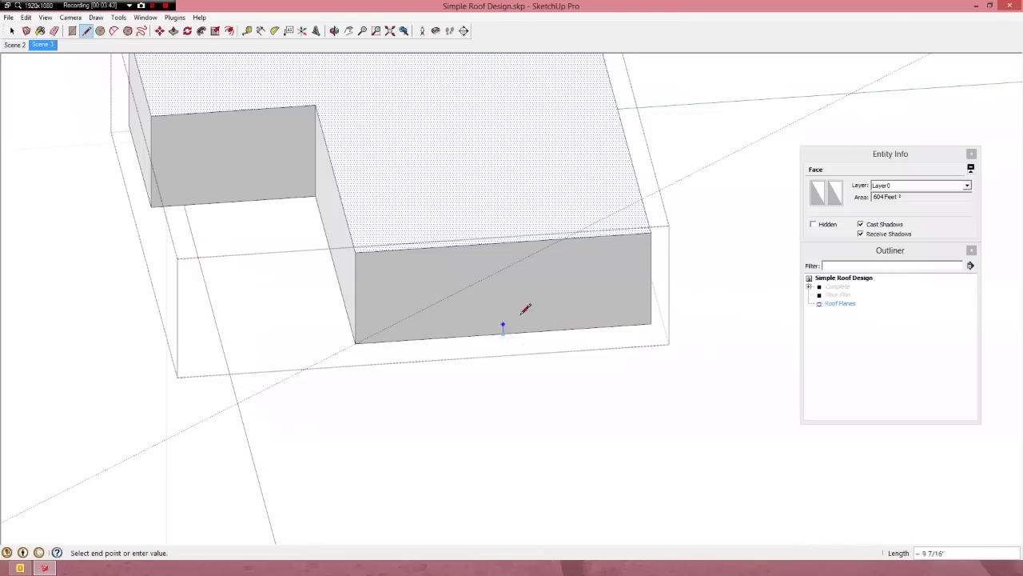
pyautogui.click(503, 243)
pyautogui.press('space')
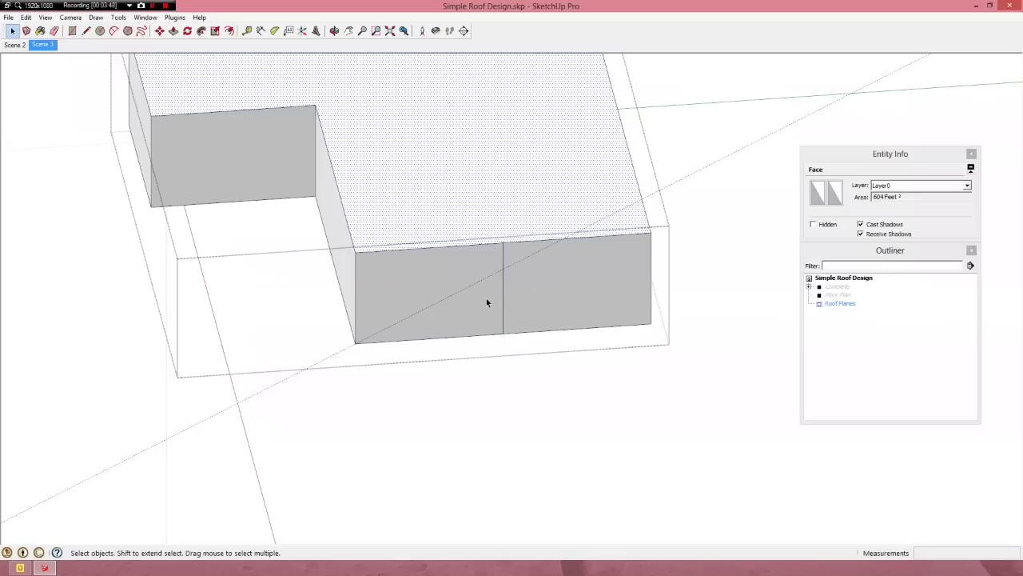
# - Draw a sloped line along the 6:12 guide from the end wall's lower notch-side corner to the vertical midline
pyautogui.press('l')
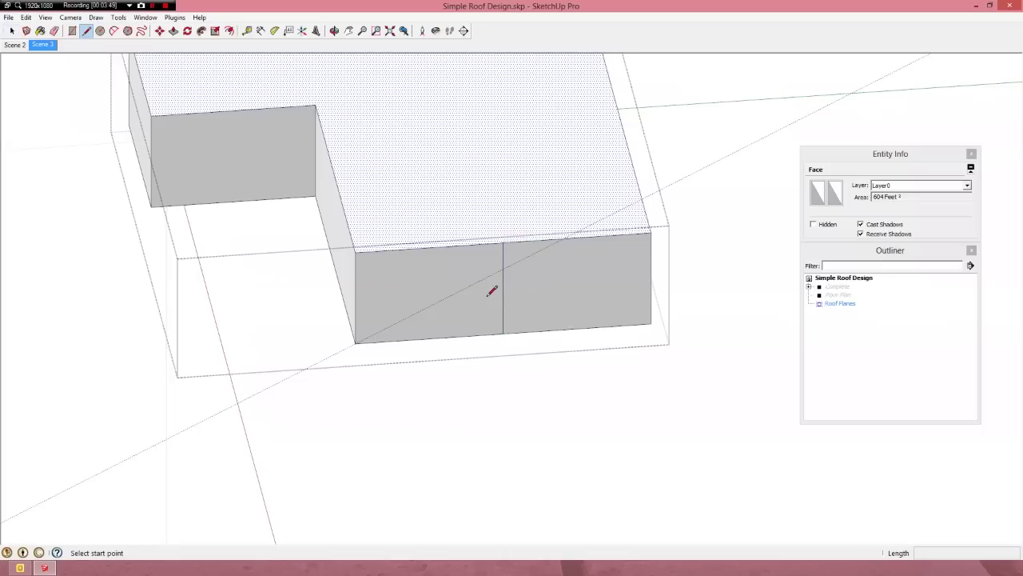
pyautogui.click(357, 341)
pyautogui.click(504, 264)
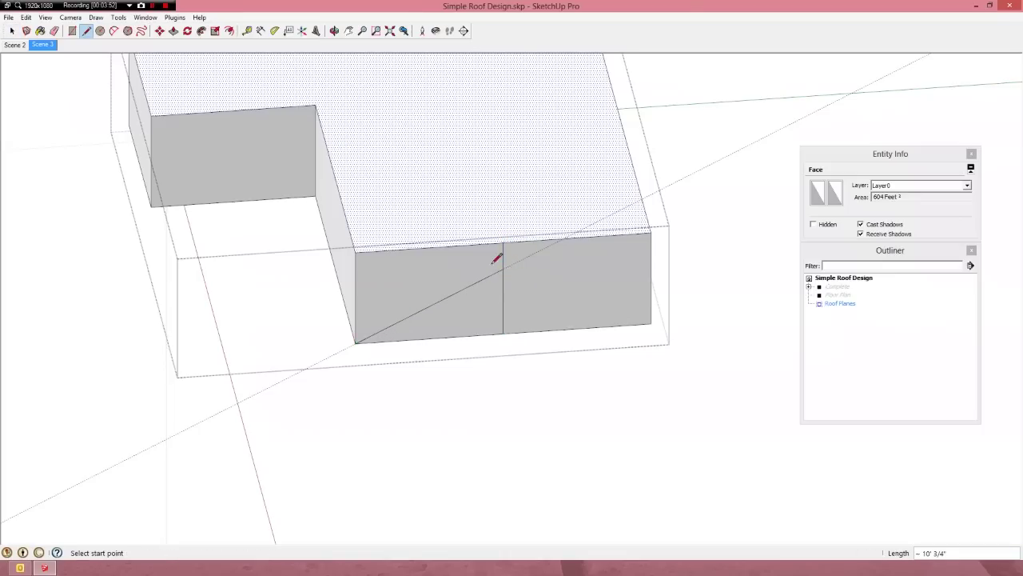
pyautogui.press('space')
# - Erase the part of the vertical midline above the sloped line, along with the 6:12 guide
pyautogui.click(477, 299)
pyautogui.press('e')
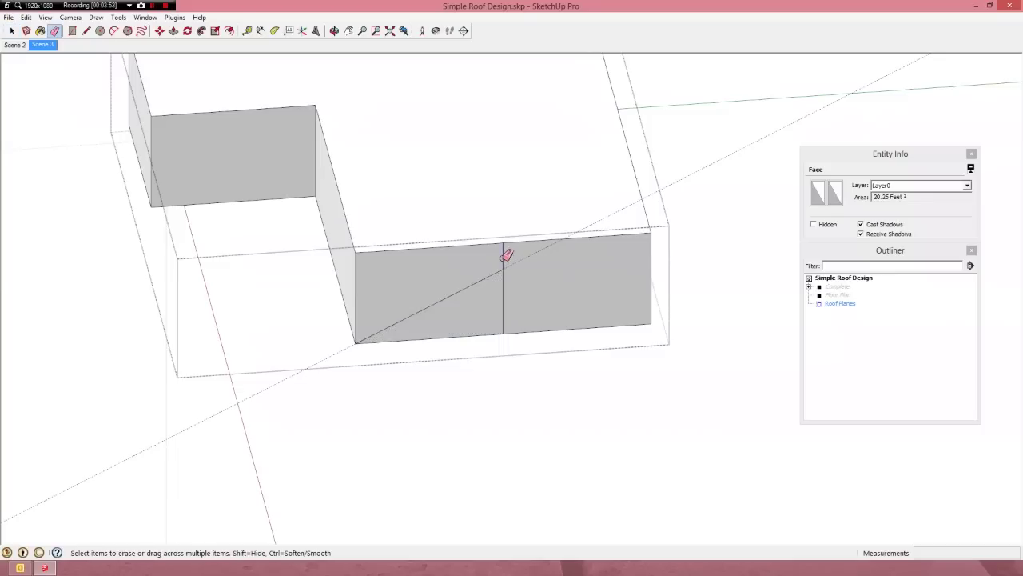
pyautogui.click(505, 254)
pyautogui.click(517, 261)
pyautogui.press('space')
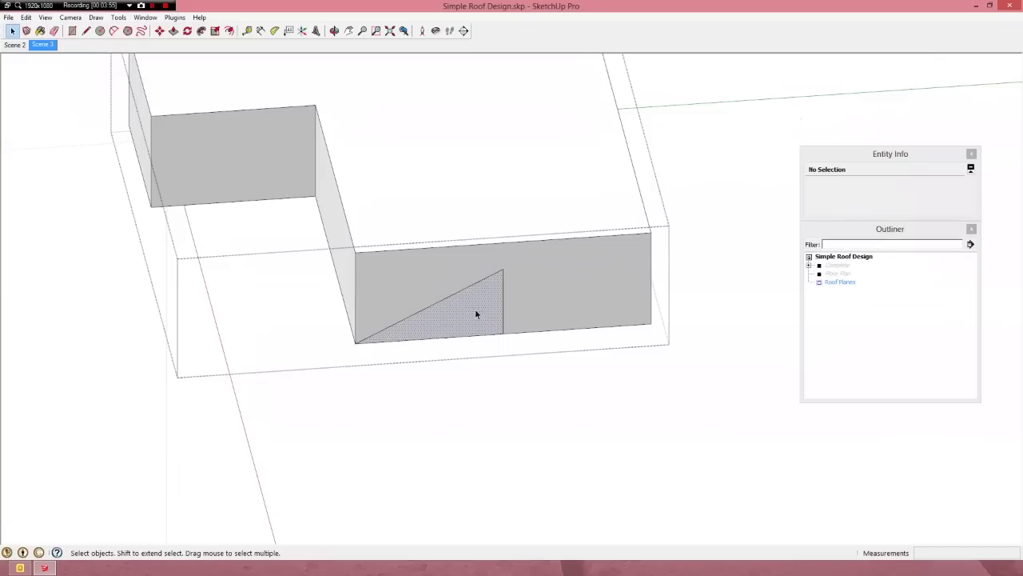
# - Delete the extruded block's top and side walls, keeping only the triangular profile and the L-shaped base outline
pyautogui.click(476, 313)
pyautogui.moveTo(476, 312); pyautogui.dragTo(539, 228, button='middle')
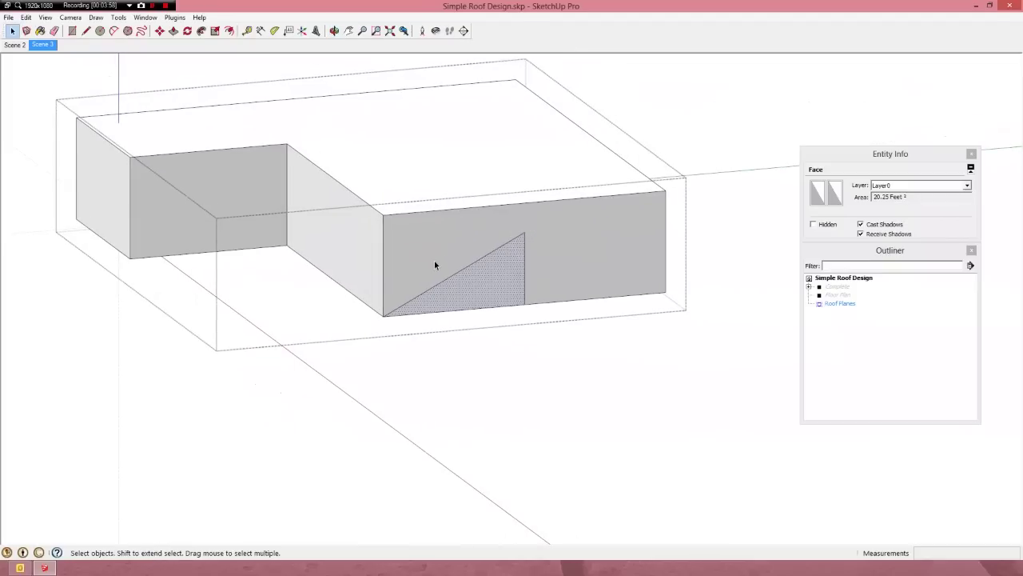
pyautogui.moveTo(435, 265); pyautogui.dragTo(375, 192, button='middle')
pyautogui.moveTo(556, 179); pyautogui.dragTo(255, 186)
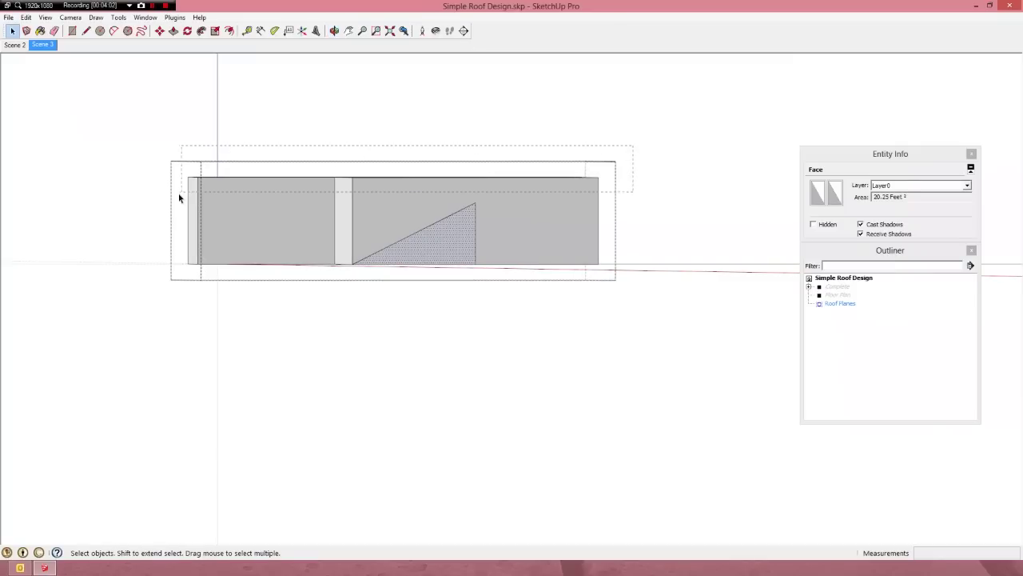
pyautogui.moveTo(179, 198); pyautogui.dragTo(178, 198)
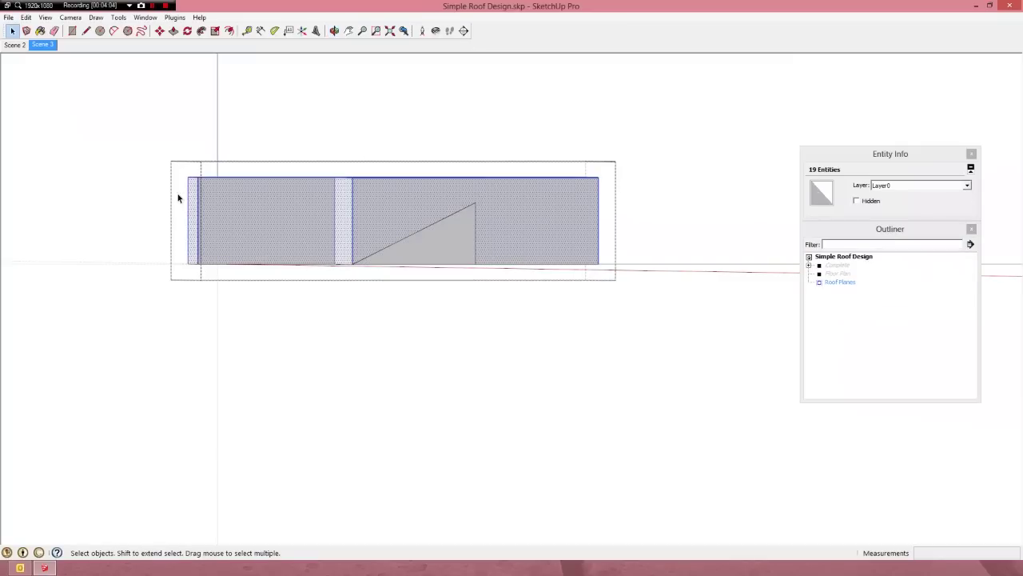
pyautogui.press('Delete')
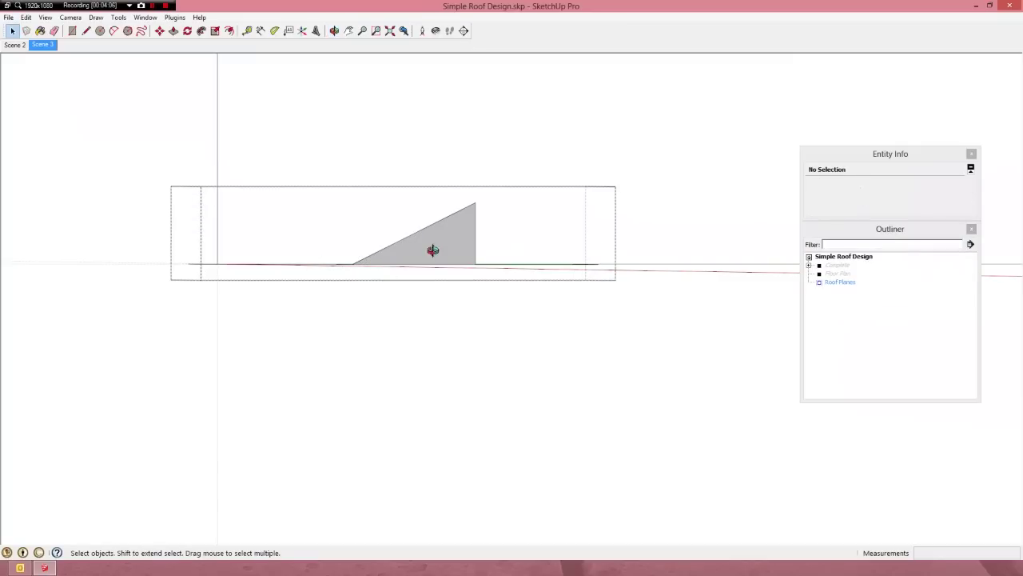
# - Sweep the triangular profile with Follow Me around the L-shaped base's perimeter edges, leaving the base face out of the path
pyautogui.moveTo(469, 251); pyautogui.dragTo(494, 398, button='middle')
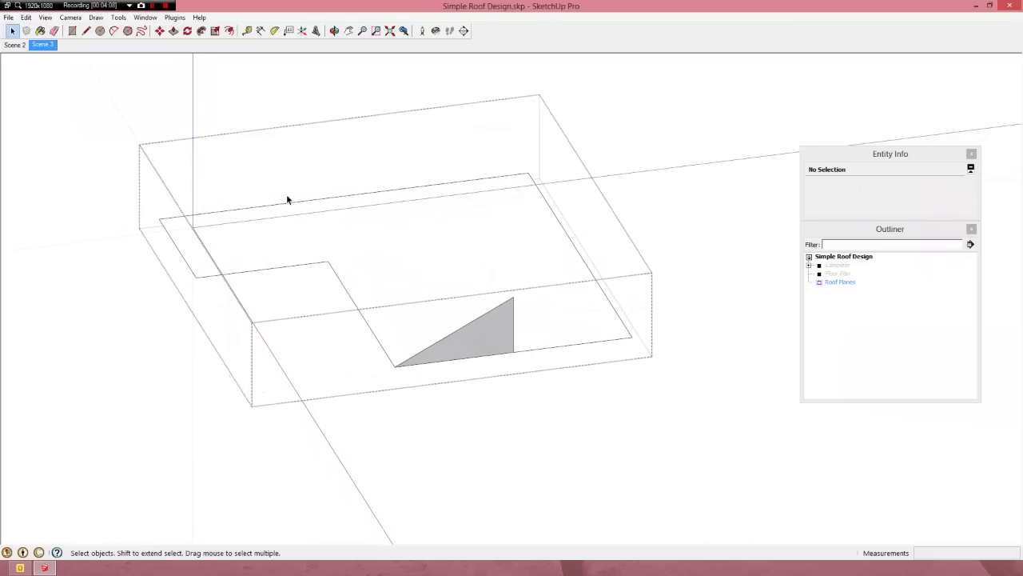
pyautogui.click(267, 208)
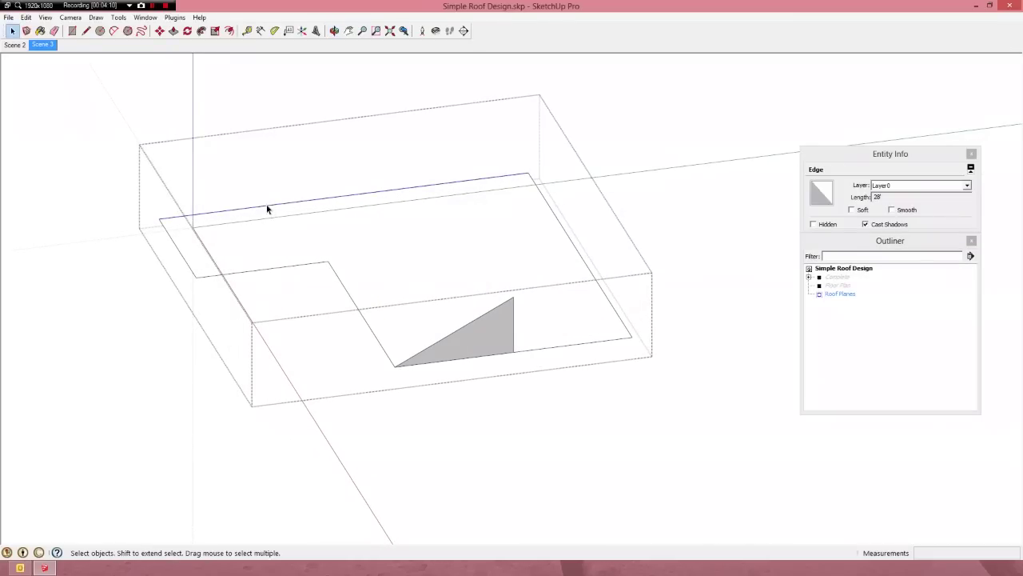
pyautogui.click(475, 342)
pyautogui.moveTo(475, 342); pyautogui.dragTo(506, 367, button='middle')
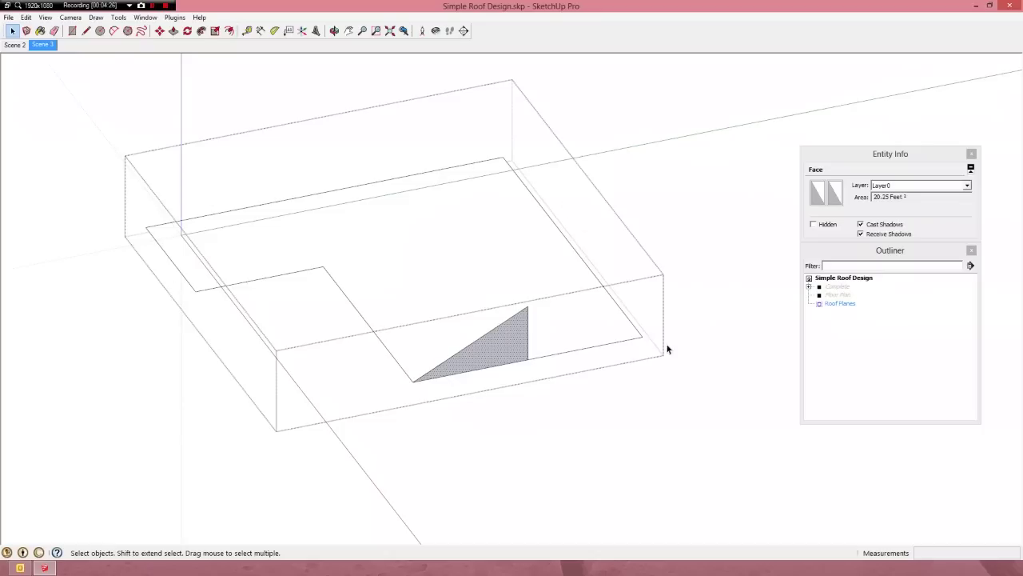
pyautogui.click(416, 288)
pyautogui.doubleClick(390, 274)
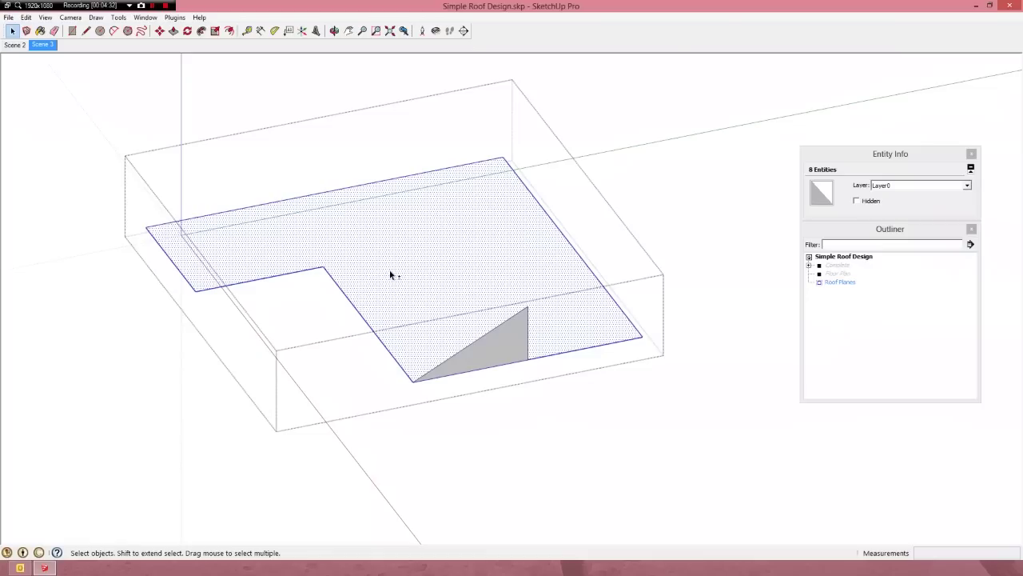
pyautogui.keyDown('shift'); pyautogui.click(389, 271); pyautogui.keyUp('shift')
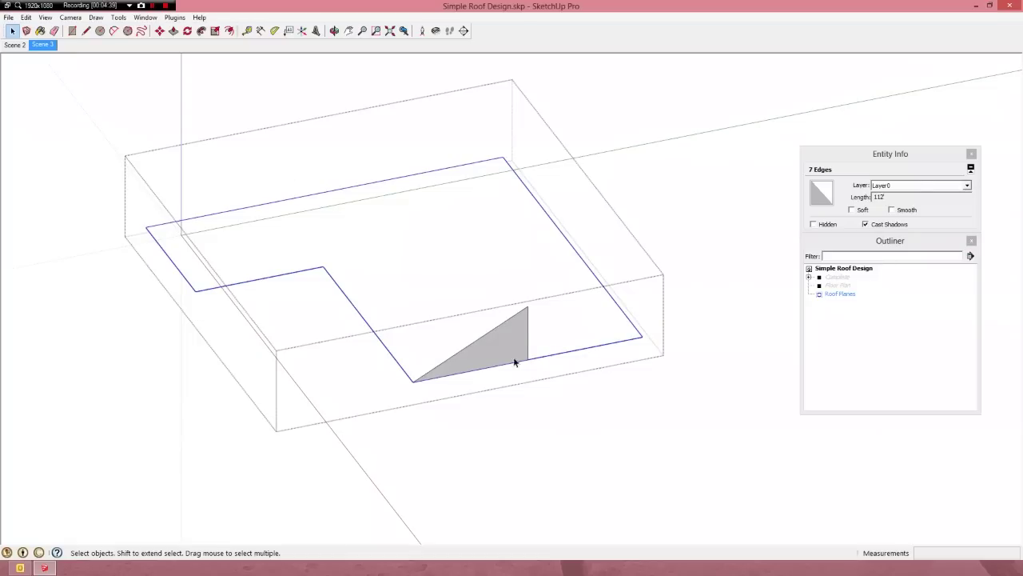
pyautogui.scroll(3, 484, 366)
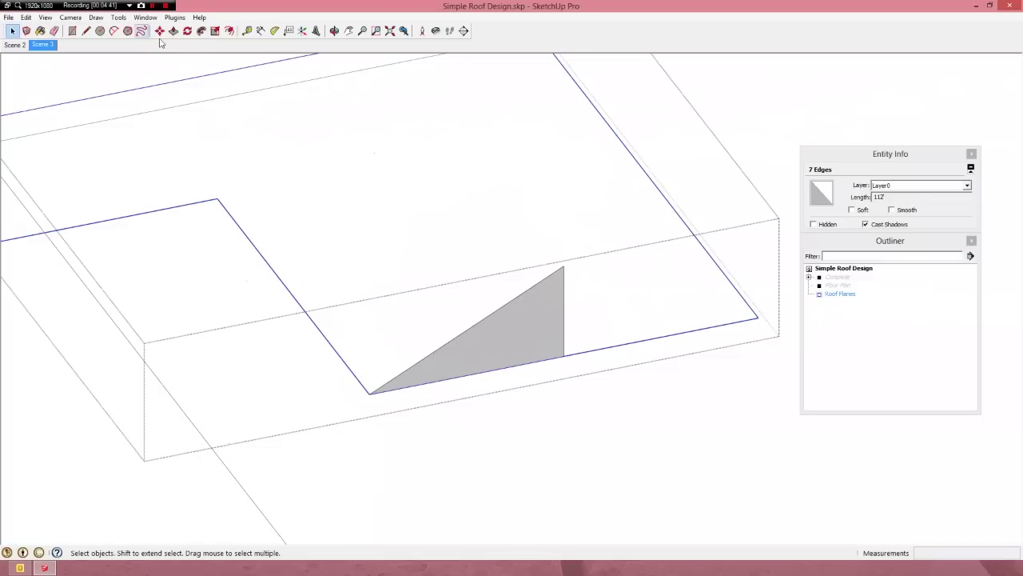
pyautogui.click(202, 32)
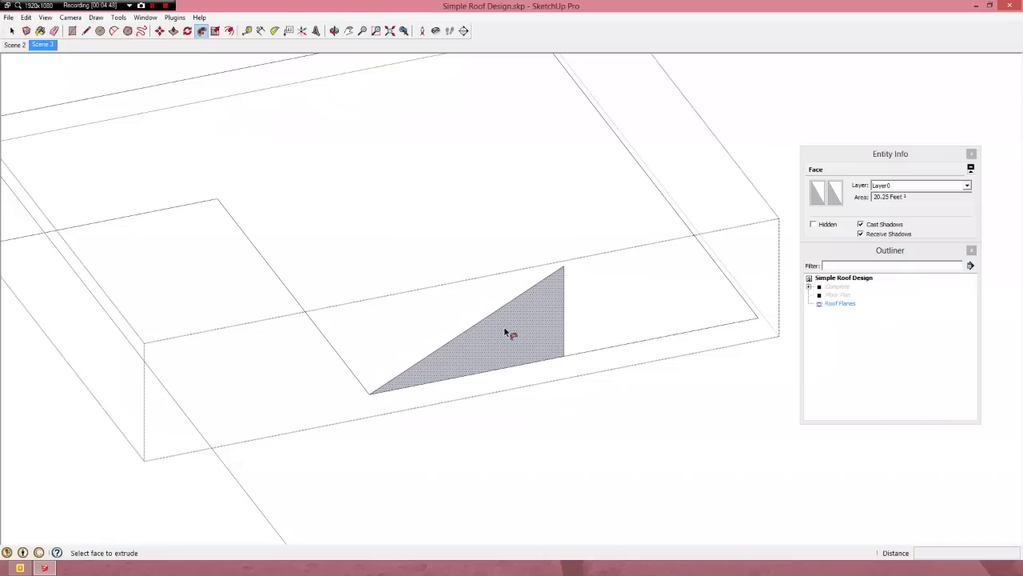
pyautogui.moveTo(505, 332); pyautogui.dragTo(488, 279, button='middle')
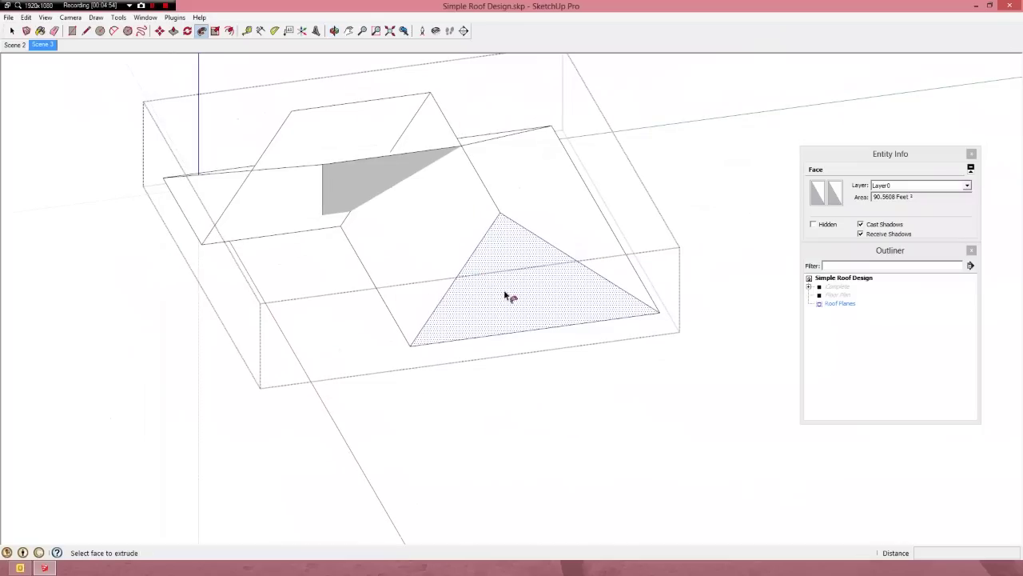
pyautogui.press('space')
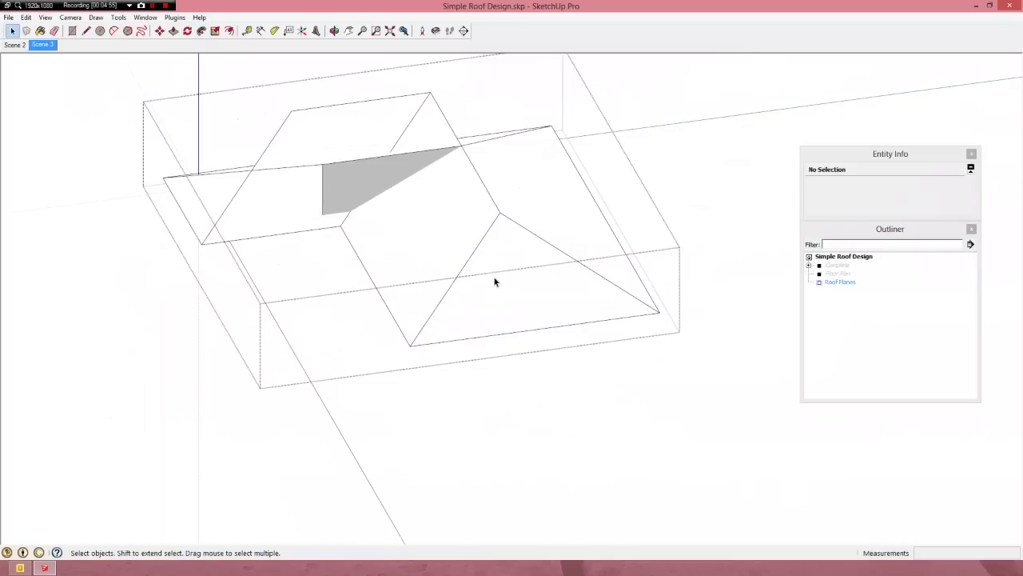
# - Select all the connected roof geometry and intersect its faces with context
pyautogui.moveTo(495, 280); pyautogui.dragTo(532, 388, button='middle')
pyautogui.press('space')
pyautogui.moveTo(559, 331); pyautogui.dragTo(464, 270, button='middle')
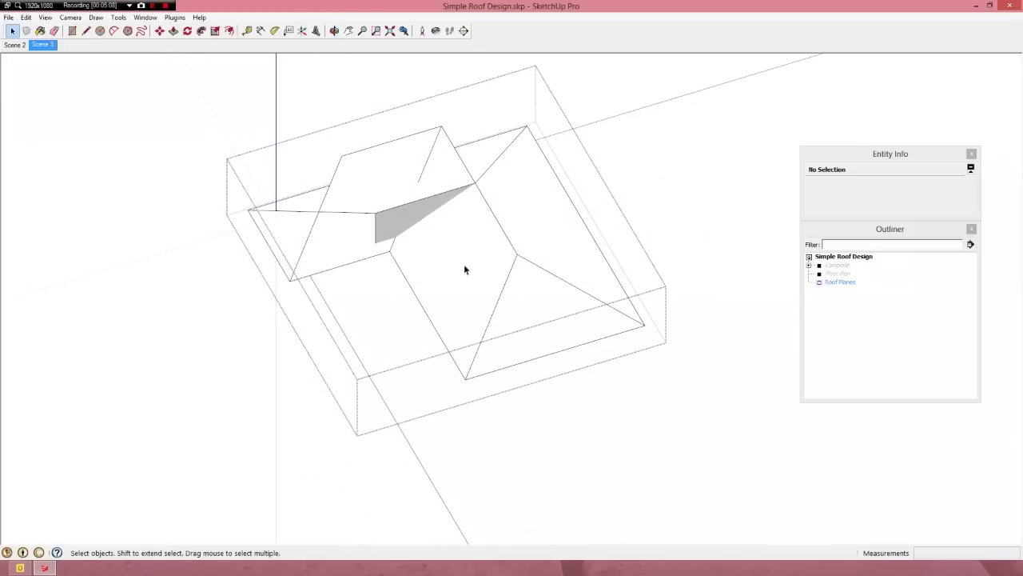
pyautogui.tripleClick(460, 259)
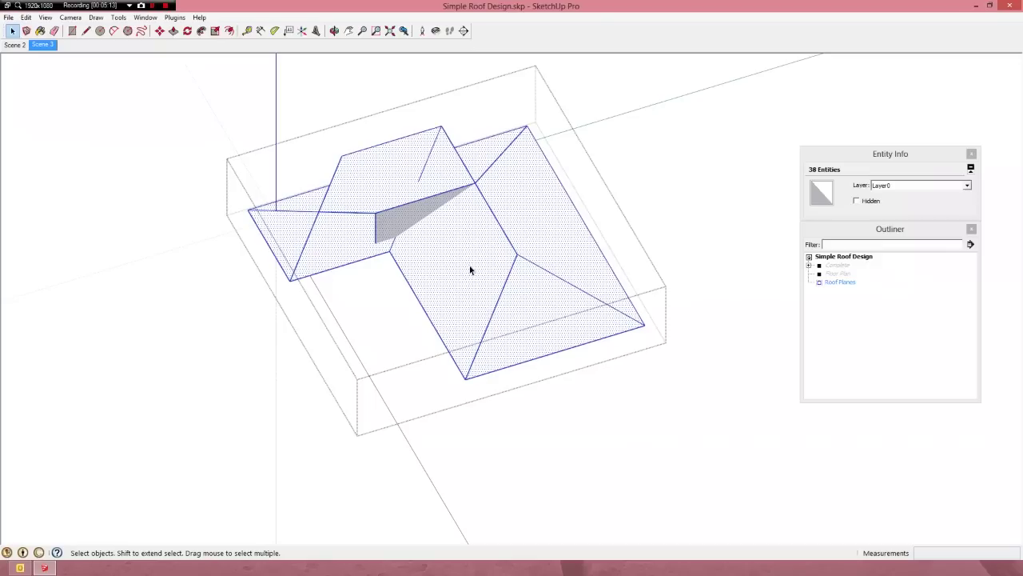
pyautogui.rightClick(470, 269)
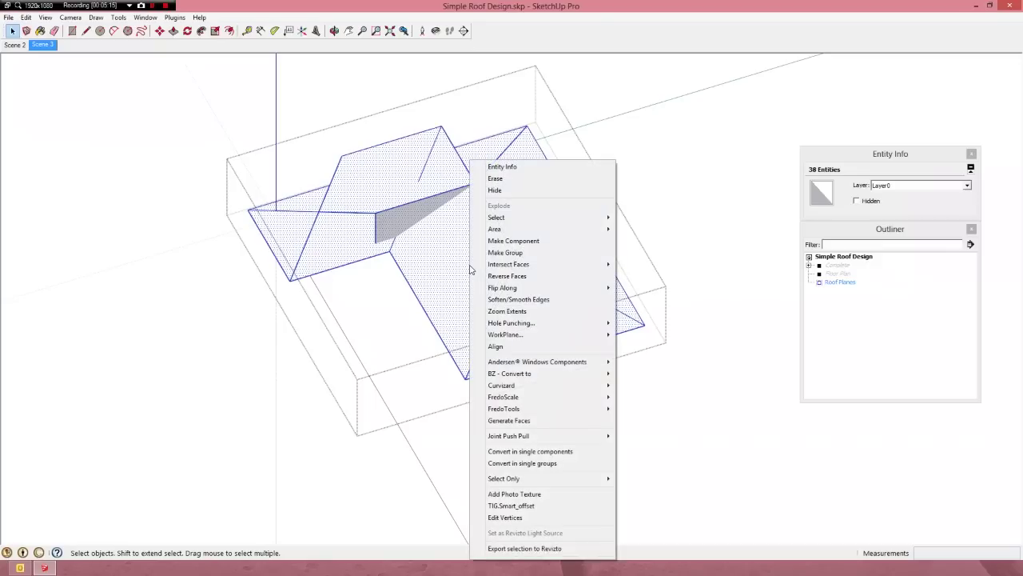
pyautogui.moveTo(505, 267)
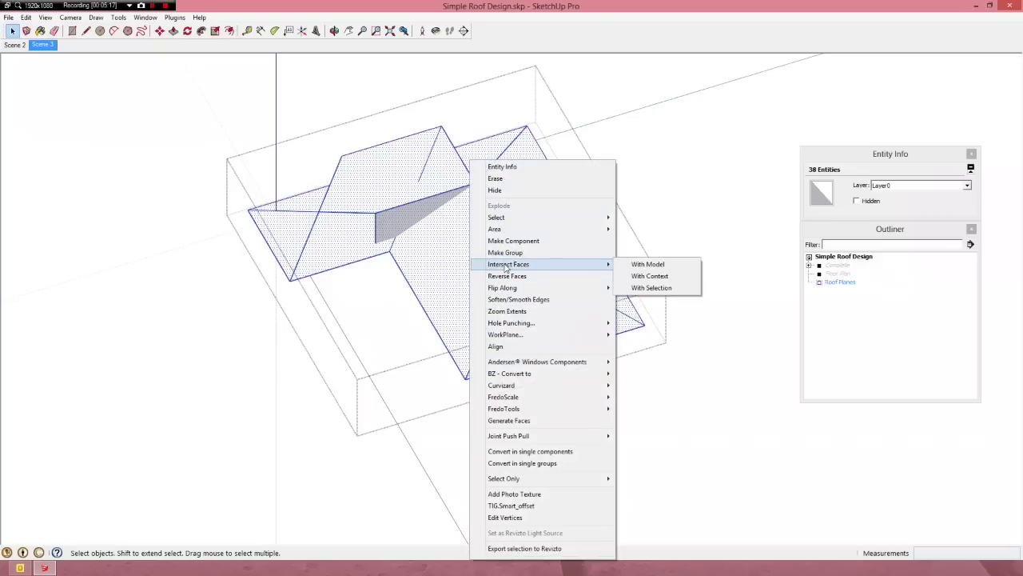
pyautogui.click(639, 275)
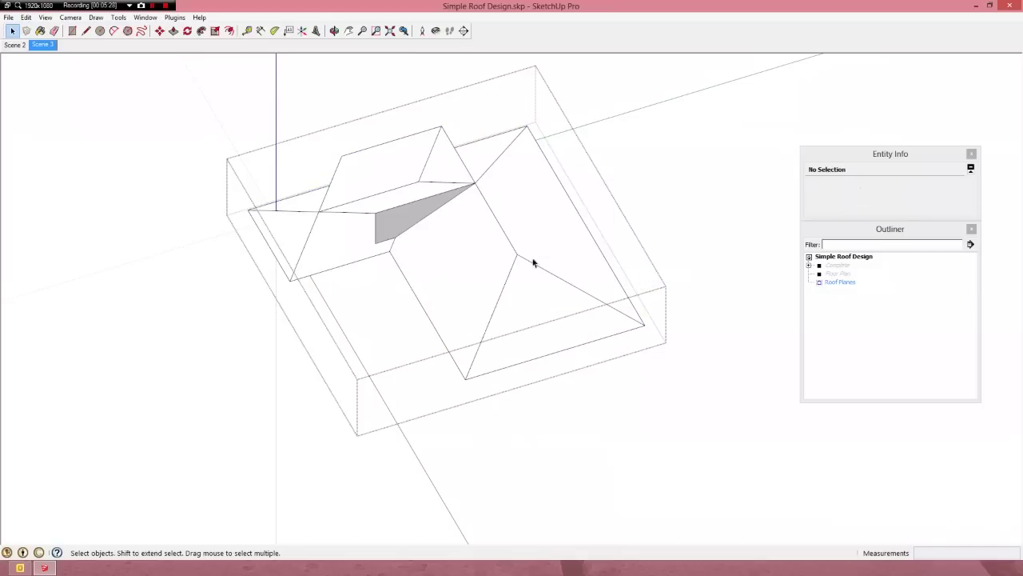
# - Erase the surplus vertical face at the valley and the oversized plane projecting above the narrower wing's ridge
pyautogui.click(452, 255)
pyautogui.scroll(2, 427, 243)
pyautogui.moveTo(427, 242); pyautogui.dragTo(450, 200, button='middle')
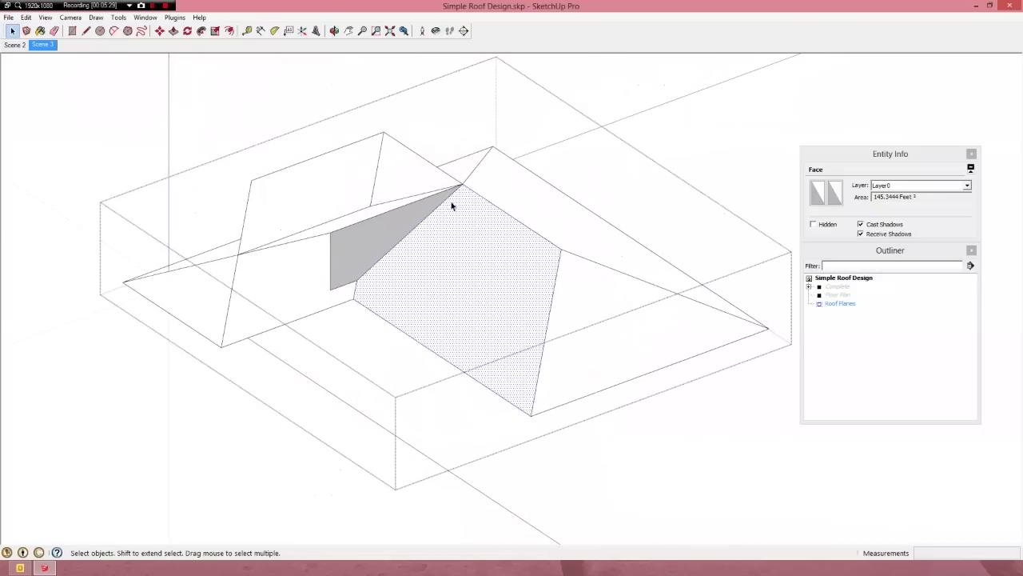
pyautogui.scroll(3, 450, 200)
pyautogui.moveTo(346, 297); pyautogui.dragTo(320, 360, button='middle')
pyautogui.moveTo(153, 376); pyautogui.dragTo(524, 288)
pyautogui.press('space')
pyautogui.scroll(-2, 524, 288)
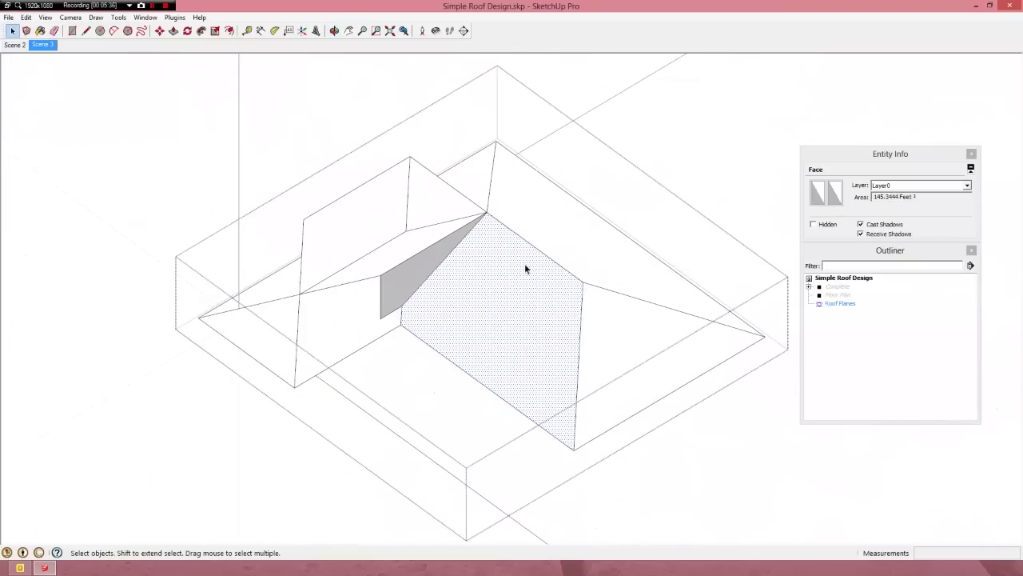
pyautogui.press('e')
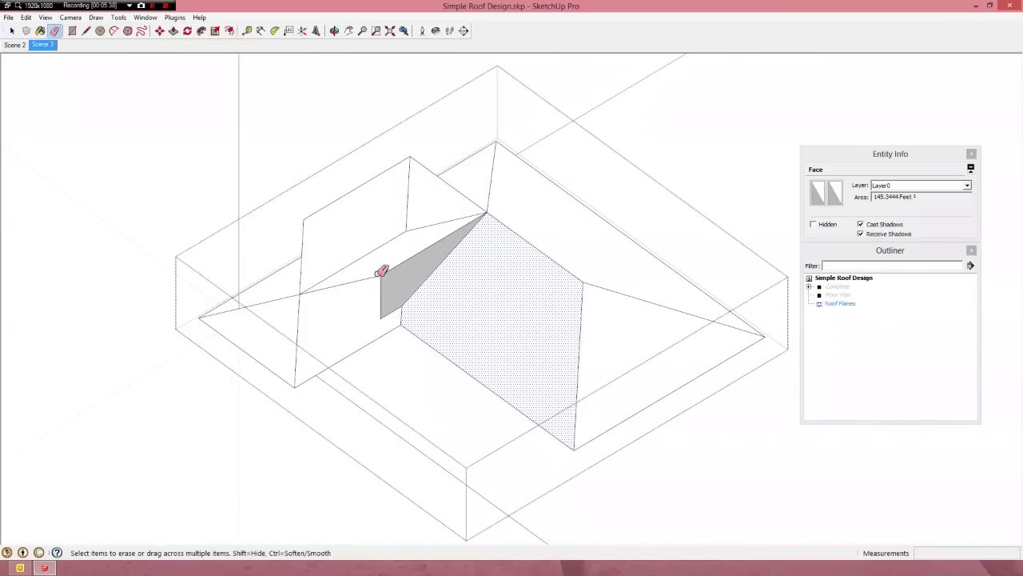
pyautogui.moveTo(382, 272); pyautogui.dragTo(387, 314)
pyautogui.moveTo(486, 274)
pyautogui.mouseDown(button='middle')
pyautogui.moveTo(466, 304)
pyautogui.moveTo(447, 295)
pyautogui.mouseUp(button='middle')
pyautogui.moveTo(303, 218)
pyautogui.mouseDown()
pyautogui.moveTo(324, 187)
pyautogui.moveTo(422, 151)
pyautogui.moveTo(397, 164)
pyautogui.mouseUp()
pyautogui.moveTo(439, 192); pyautogui.dragTo(409, 190)
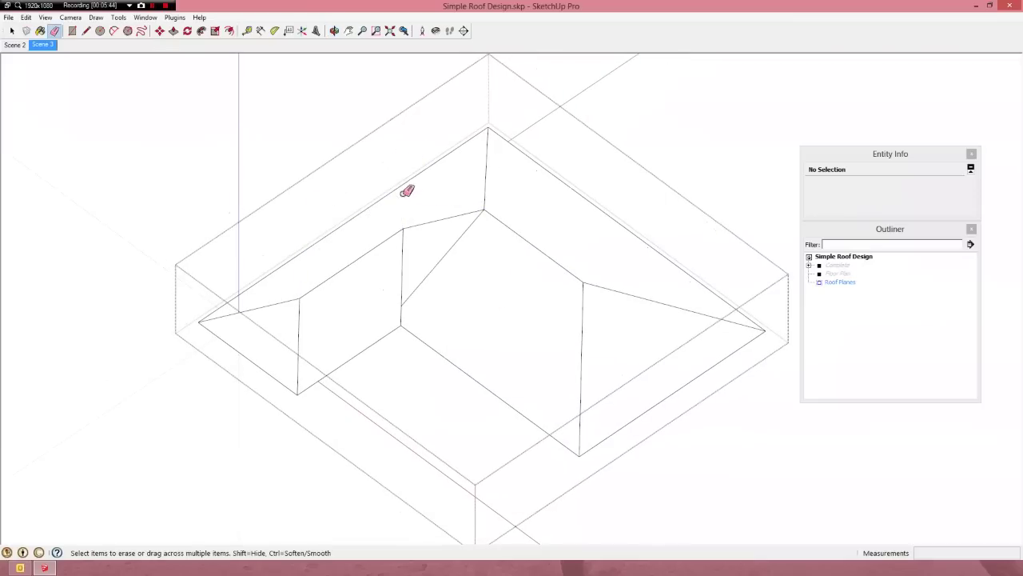
# - Erase the leftover base face and internal edges on the underside of the roof
pyautogui.moveTo(479, 283)
pyautogui.mouseDown(button='middle')
pyautogui.moveTo(525, 256)
pyautogui.moveTo(578, 173)
pyautogui.moveTo(706, 286)
pyautogui.moveTo(464, 240)
pyautogui.moveTo(366, 3)
pyautogui.mouseUp(button='middle')
pyautogui.moveTo(507, 264); pyautogui.dragTo(624, 268, button='middle')
pyautogui.press('e')
pyautogui.click(586, 319)
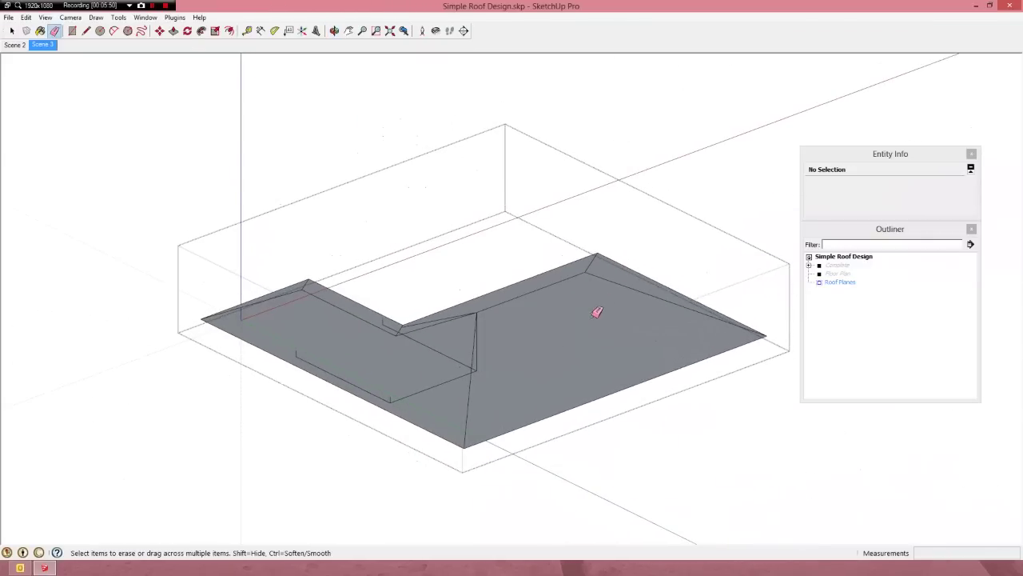
pyautogui.click(430, 389)
pyautogui.moveTo(394, 396); pyautogui.dragTo(294, 355)
# - Erase the remaining stray edges beneath the roof and the diagonal line crossing the wider wing's slope beside the valley
pyautogui.moveTo(502, 377)
pyautogui.mouseDown(button='middle')
pyautogui.moveTo(246, 360)
pyautogui.moveTo(288, 362)
pyautogui.mouseUp(button='middle')
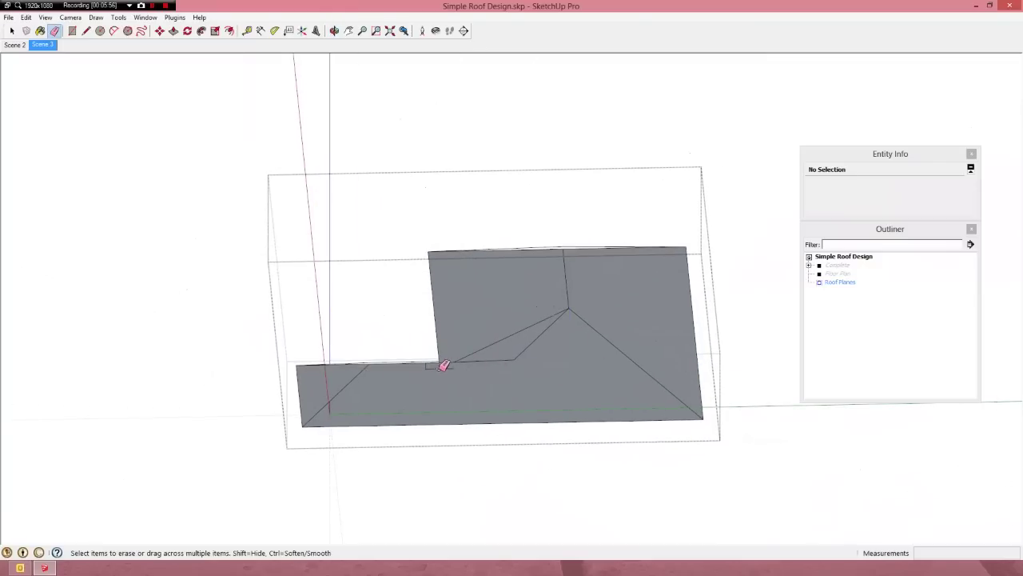
pyautogui.moveTo(429, 367)
pyautogui.mouseDown(button='middle')
pyautogui.moveTo(605, 392)
pyautogui.moveTo(658, 370)
pyautogui.moveTo(605, 344)
pyautogui.moveTo(521, 407)
pyautogui.moveTo(352, 384)
pyautogui.moveTo(293, 313)
pyautogui.moveTo(321, 300)
pyautogui.moveTo(344, 308)
pyautogui.mouseUp(button='middle')
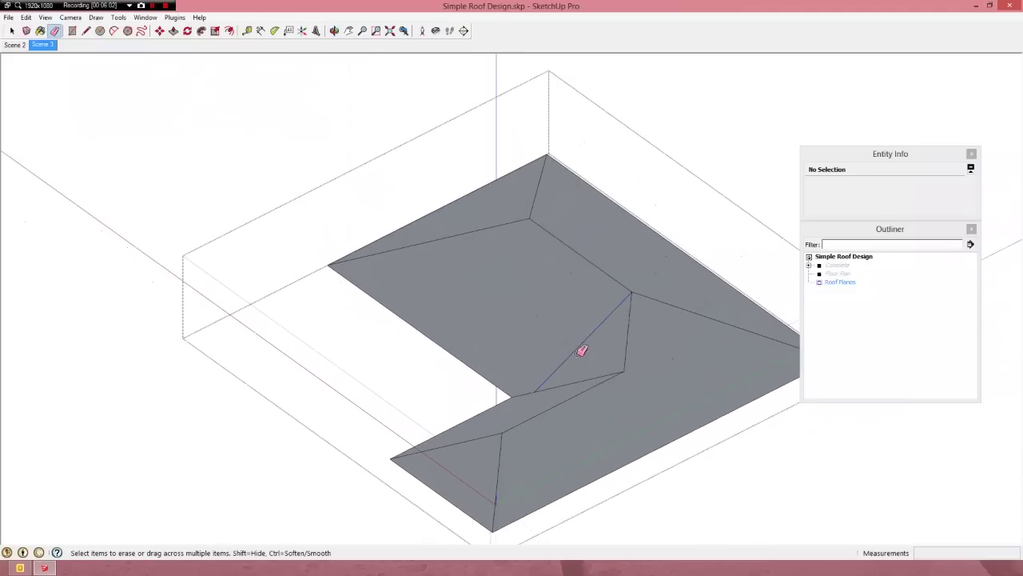
pyautogui.scroll(-3, 583, 349)
pyautogui.moveTo(541, 287)
pyautogui.mouseDown(button='middle')
pyautogui.moveTo(586, 395)
pyautogui.moveTo(808, 536)
pyautogui.moveTo(554, 309)
pyautogui.moveTo(607, 443)
pyautogui.moveTo(512, 340)
pyautogui.mouseUp(button='middle')
pyautogui.scroll(5, 527, 344)
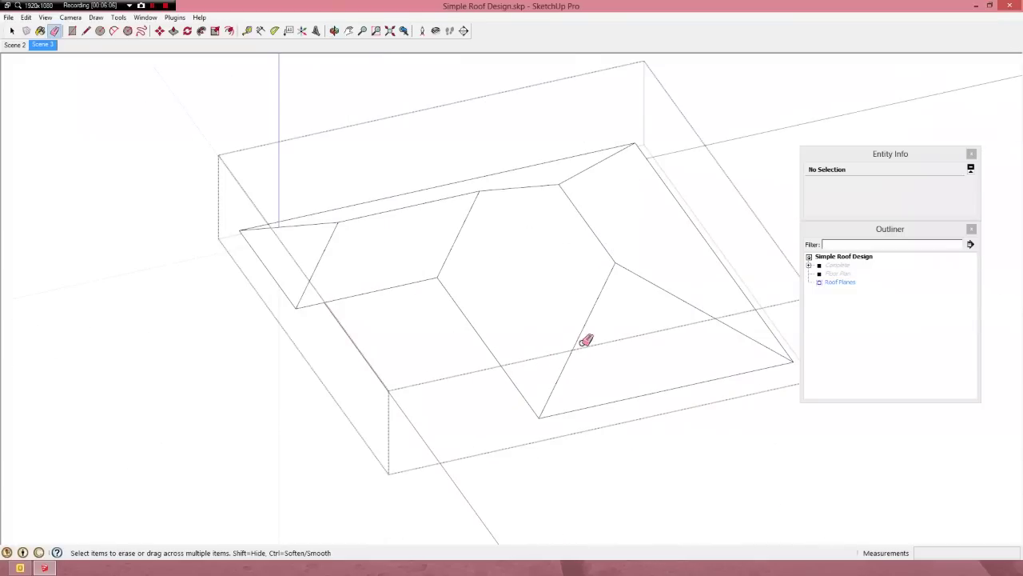
# - Undo the last erase, restoring the wider wing's missing hip edge
pyautogui.moveTo(564, 314)
pyautogui.mouseDown(button='middle')
pyautogui.moveTo(487, 158)
pyautogui.moveTo(651, 178)
pyautogui.moveTo(658, 269)
pyautogui.moveTo(544, 305)
pyautogui.moveTo(517, 339)
pyautogui.mouseUp(button='middle')
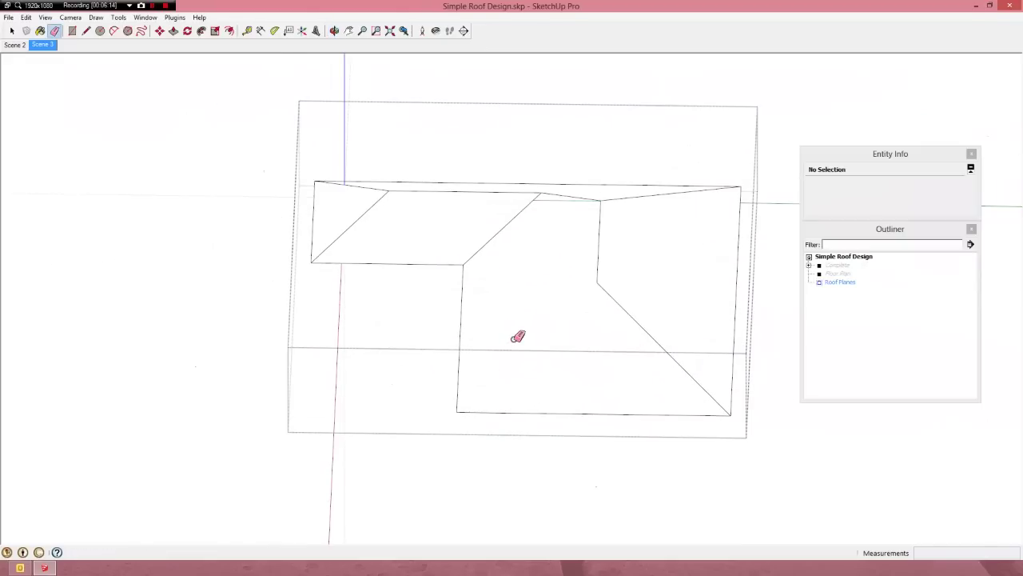
pyautogui.click(26, 16)
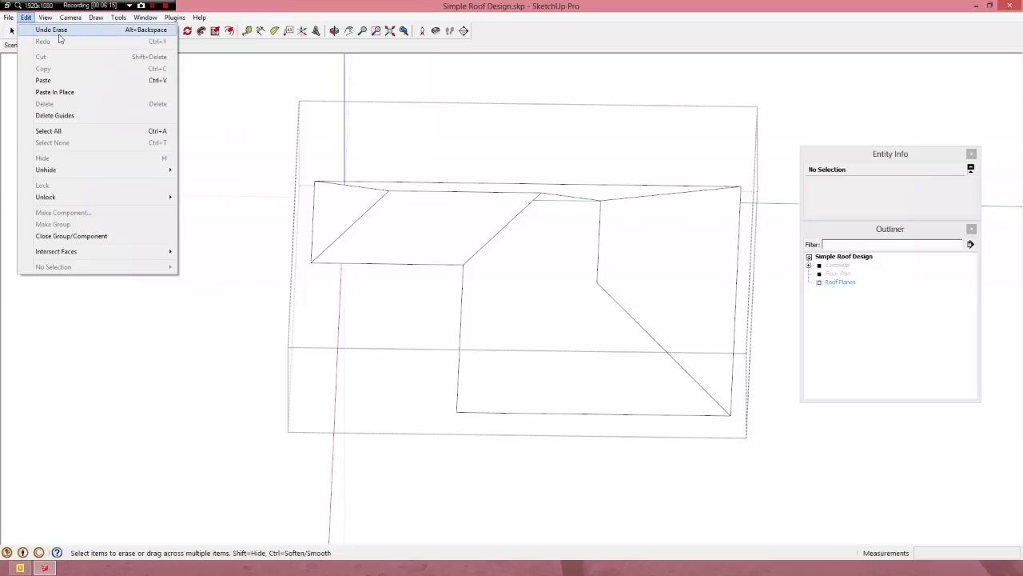
pyautogui.click(626, 256)
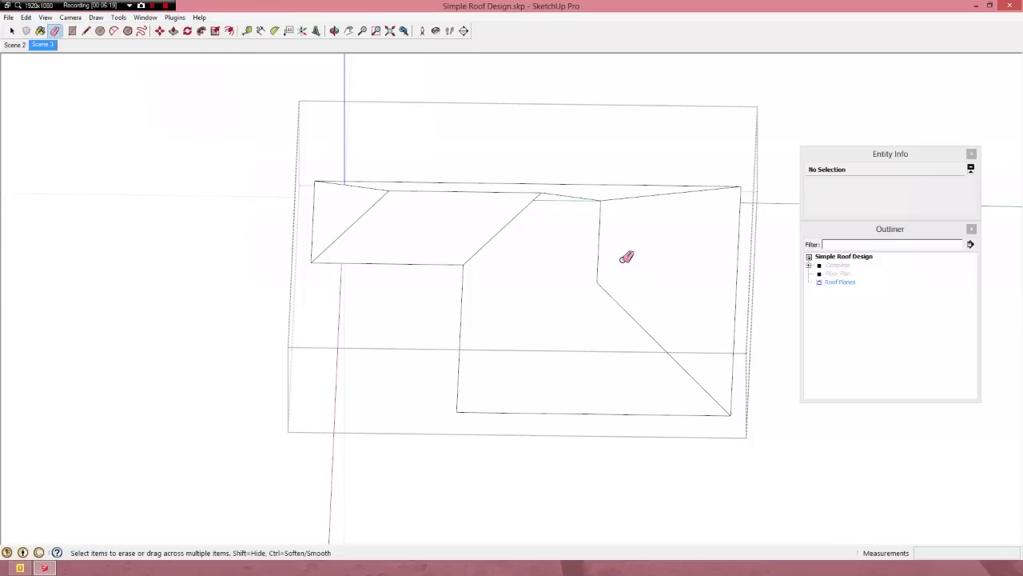
pyautogui.hotkey('ctrl', 'z')
# - Check the roof planes by selecting their faces one at a time, including the slopes and triangular hip ends, and clear the selection
pyautogui.press('space')
pyautogui.click(595, 285)
pyautogui.moveTo(596, 284)
pyautogui.mouseDown(button='middle')
pyautogui.moveTo(631, 309)
pyautogui.moveTo(649, 349)
pyautogui.moveTo(793, 267)
pyautogui.moveTo(744, 283)
pyautogui.moveTo(639, 367)
pyautogui.mouseUp(button='middle')
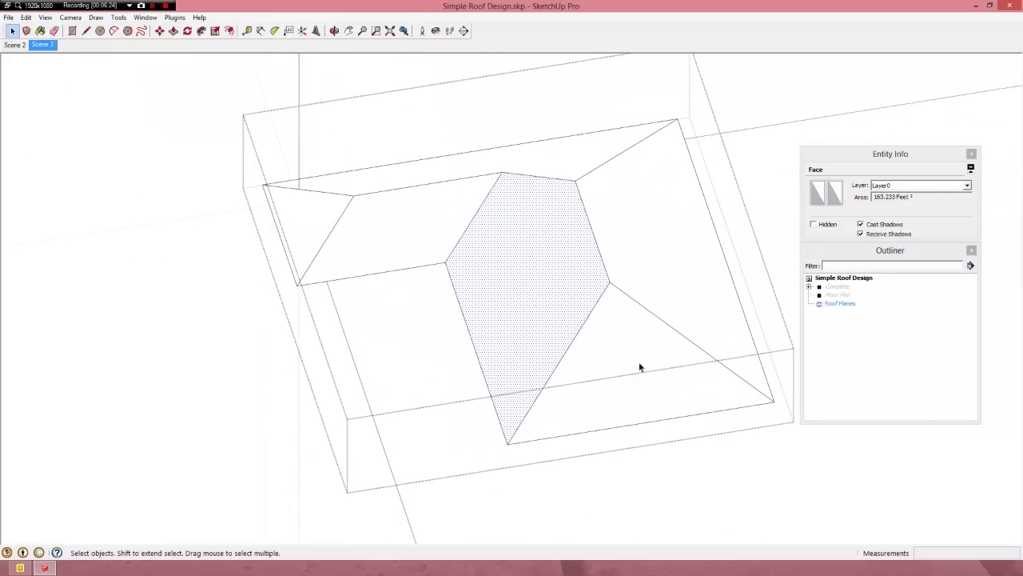
pyautogui.click(628, 360)
pyautogui.click(644, 256)
pyautogui.click(536, 173)
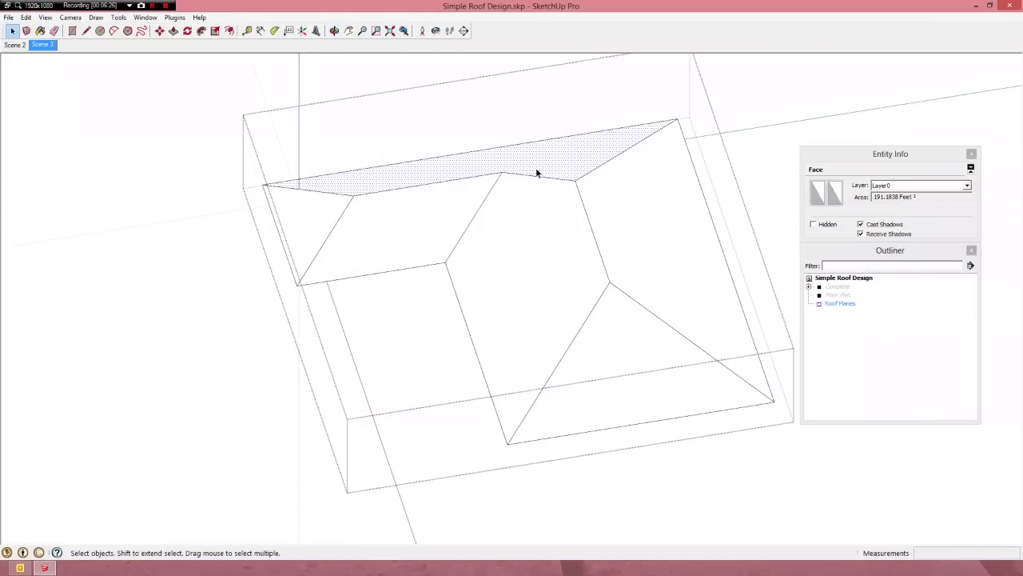
pyautogui.click(309, 219)
pyautogui.click(336, 230)
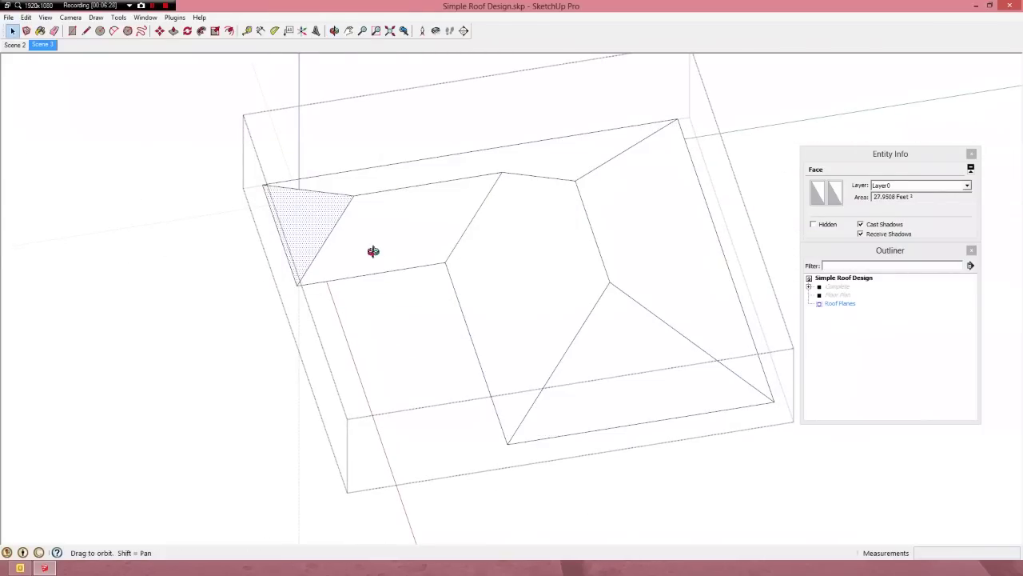
pyautogui.moveTo(370, 251); pyautogui.dragTo(436, 222, button='middle')
pyautogui.scroll(3, 319, 251)
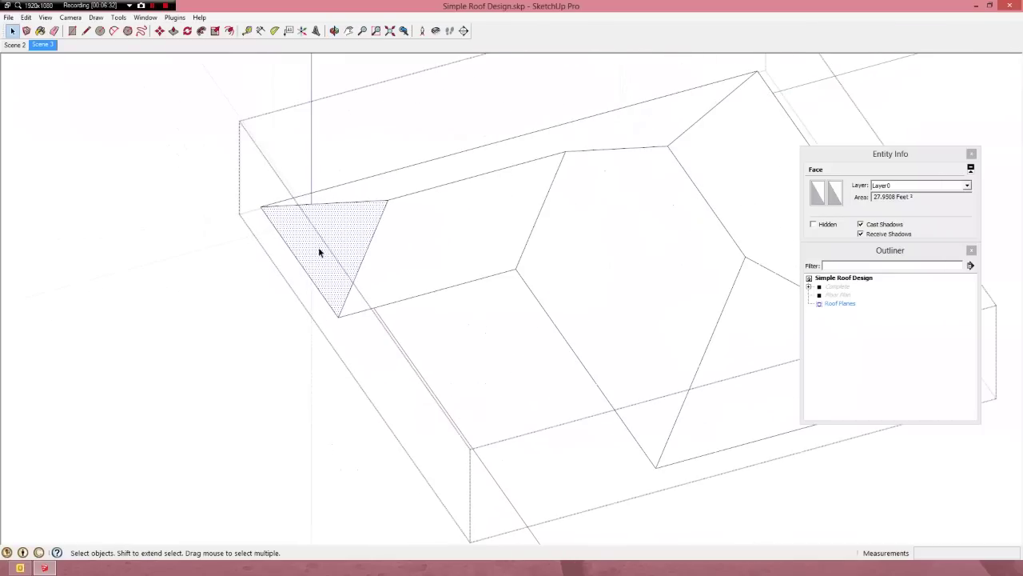
pyautogui.press('Escape')
pyautogui.moveTo(381, 256); pyautogui.dragTo(285, 269, button='middle')
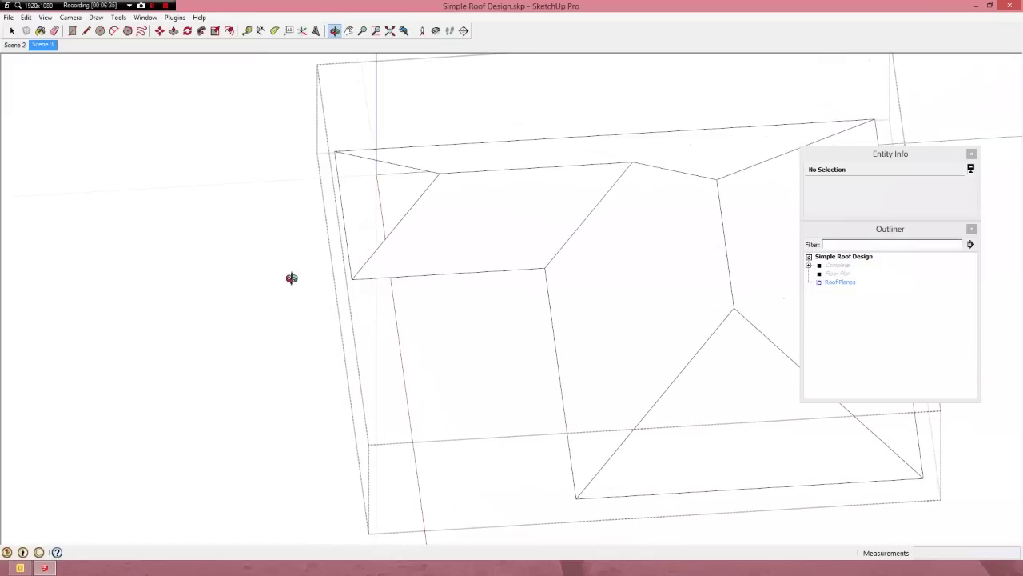
# - Retrace the narrower wing's end hip with a line from eave corner to ridge end, and select the triangular end face
pyautogui.click(86, 30)
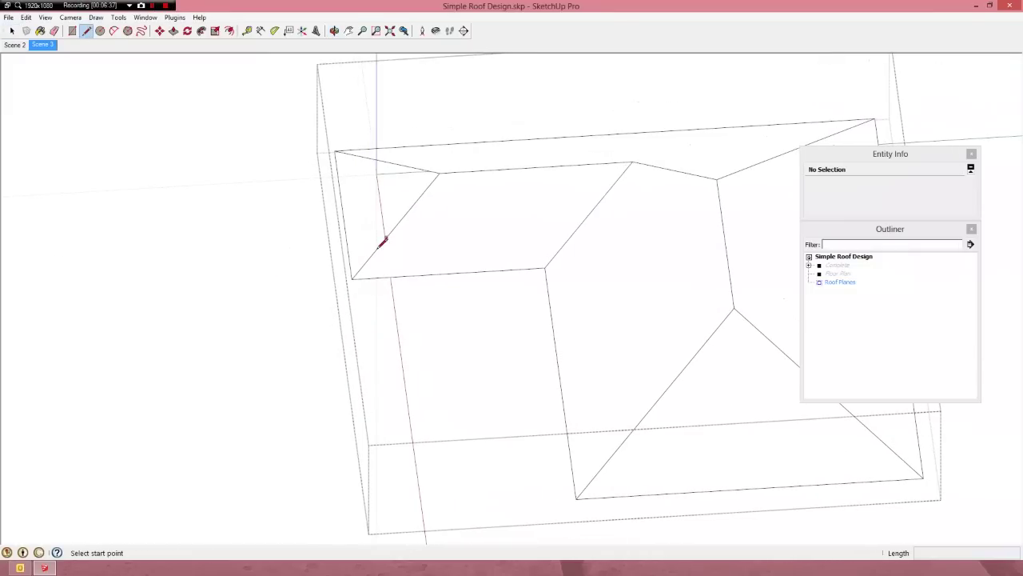
pyautogui.click(351, 278)
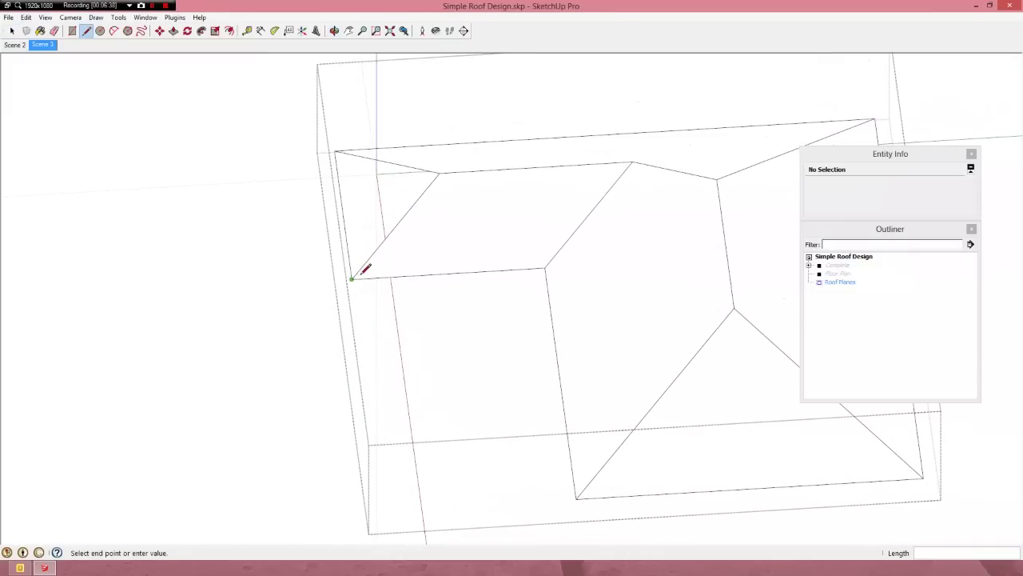
pyautogui.click(441, 173)
pyautogui.moveTo(416, 202); pyautogui.dragTo(439, 270, button='middle')
pyautogui.press('space')
pyautogui.click(347, 257)
pyautogui.scroll(-3, 574, 294)
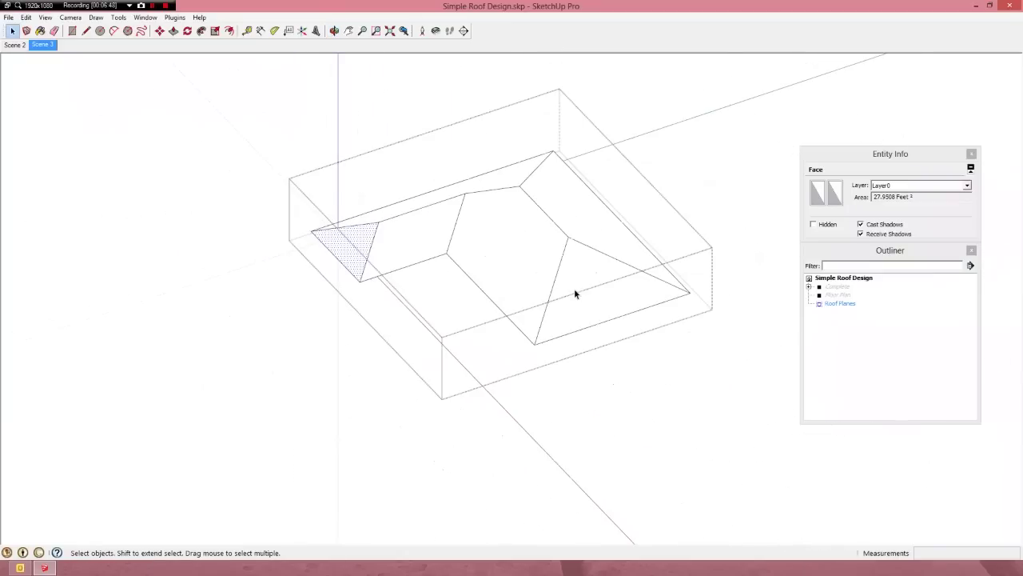
pyautogui.moveTo(502, 300); pyautogui.dragTo(429, 296, button='middle')
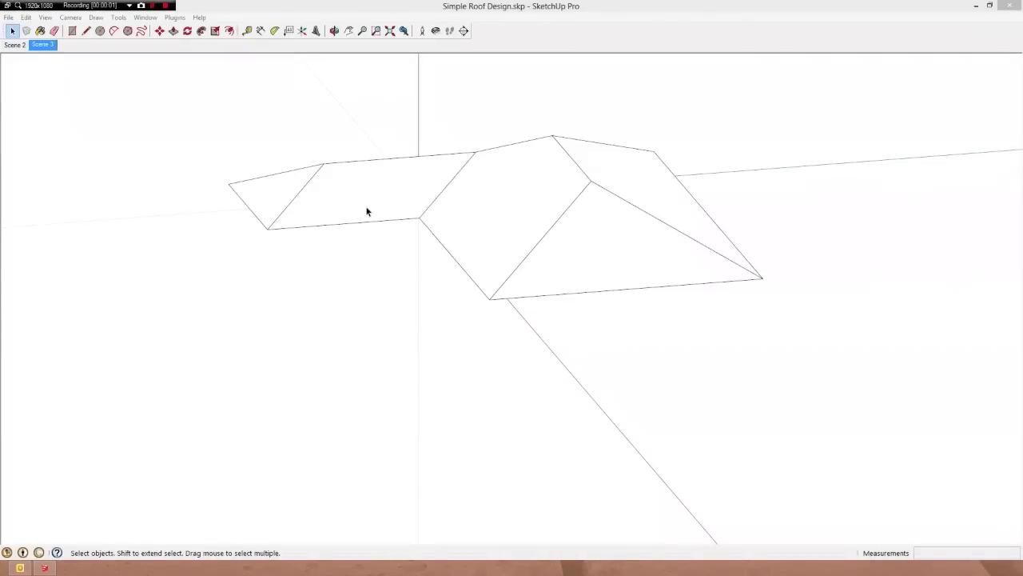
# - Open the roof group for editing and select the narrower wing's slope beside the valley
pyautogui.click(369, 206)
pyautogui.scroll(4, 370, 205)
pyautogui.moveTo(371, 205); pyautogui.dragTo(414, 312, button='middle')
pyautogui.scroll(-4, 500, 255)
pyautogui.doubleClick(500, 255)
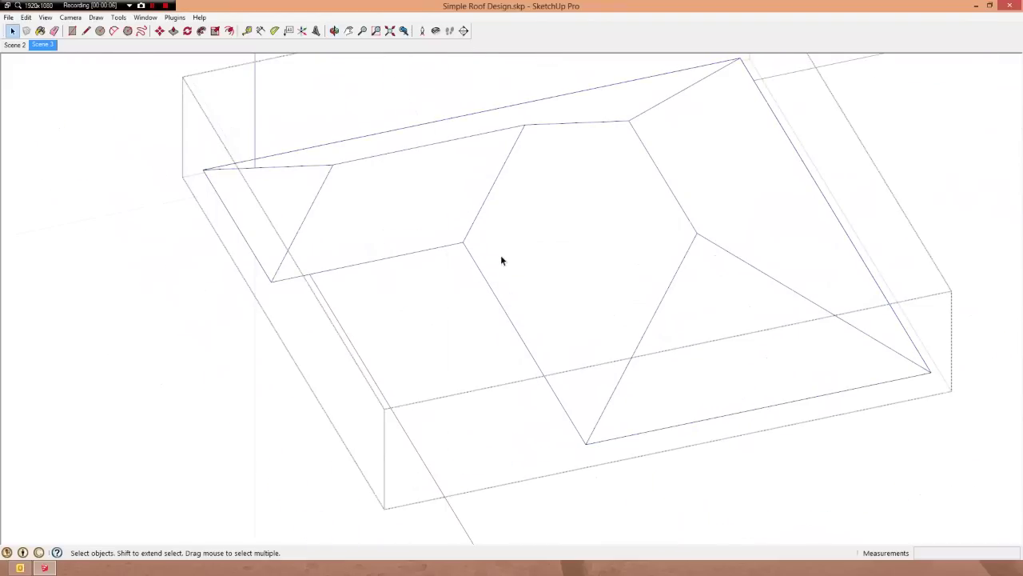
pyautogui.click(404, 219)
pyautogui.moveTo(409, 216); pyautogui.dragTo(446, 169, button='middle')
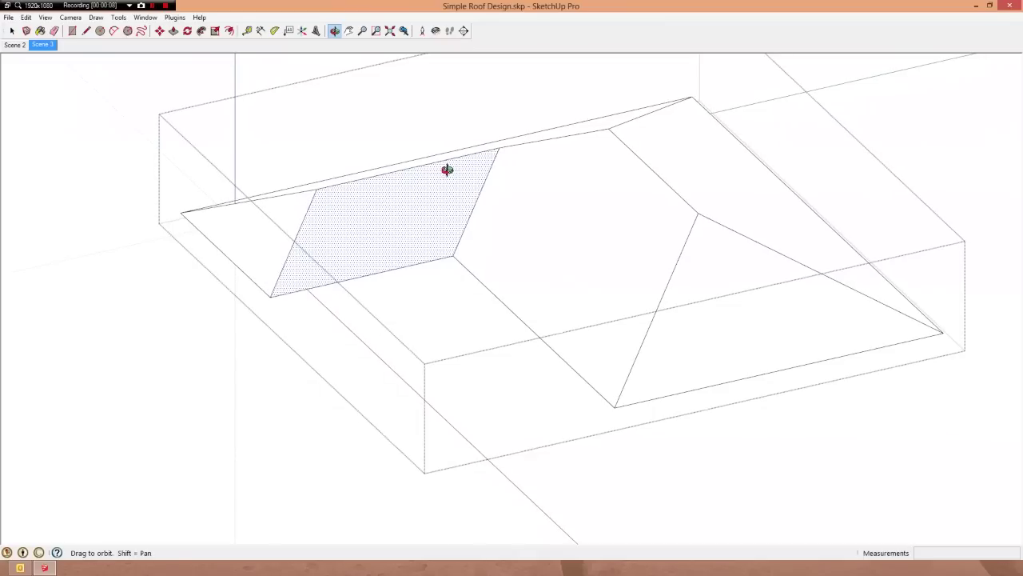
# - Move the narrower wing's ridge endpoint 5' along the ridge direction, aligned with the eave corner, to form a gable end
pyautogui.click(160, 31)
pyautogui.scroll(1, 365, 201)
pyautogui.scroll(1, 493, 174)
pyautogui.scroll(1, 415, 154)
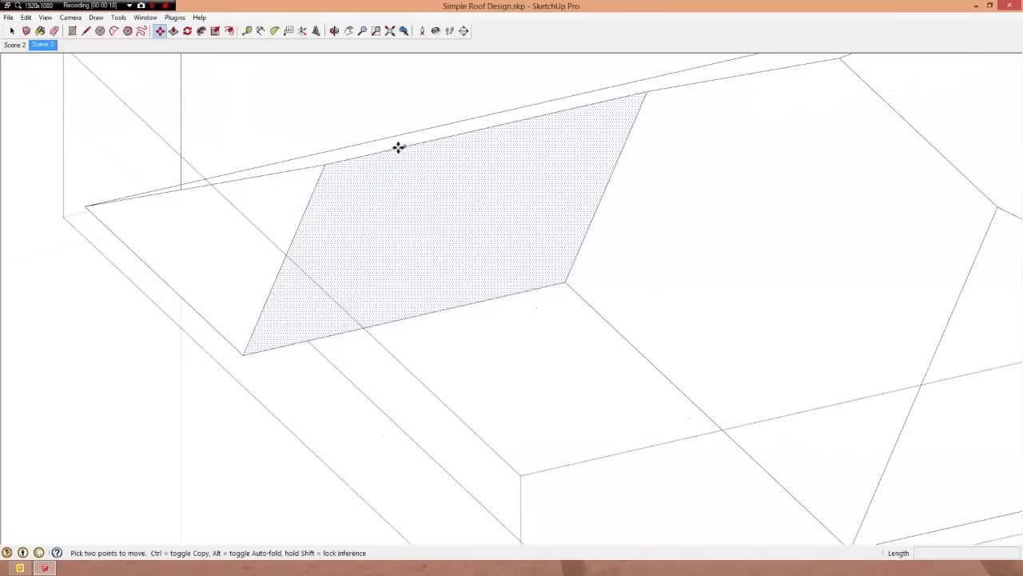
pyautogui.click(324, 167)
pyautogui.press('Escape')
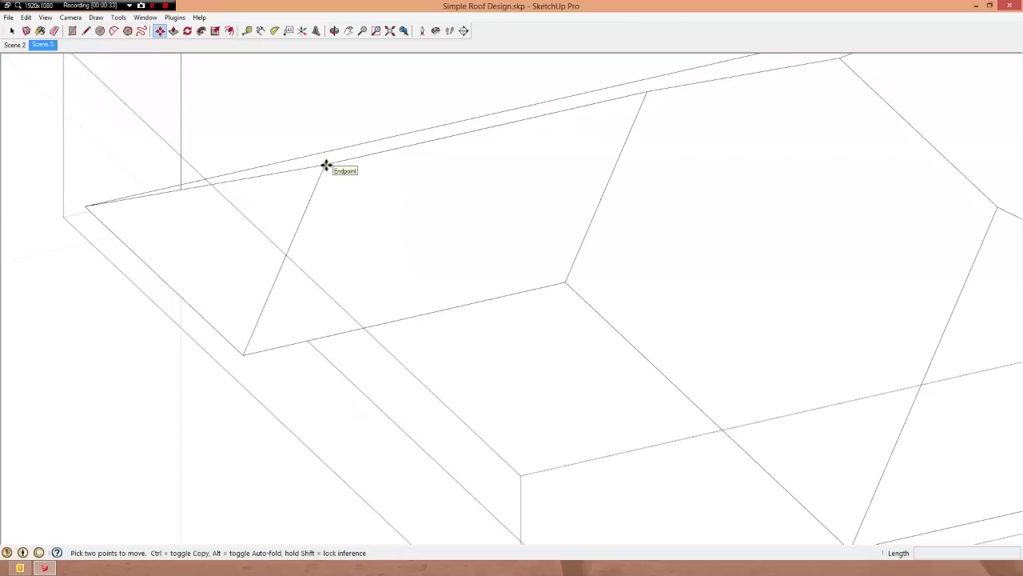
pyautogui.click(327, 165)
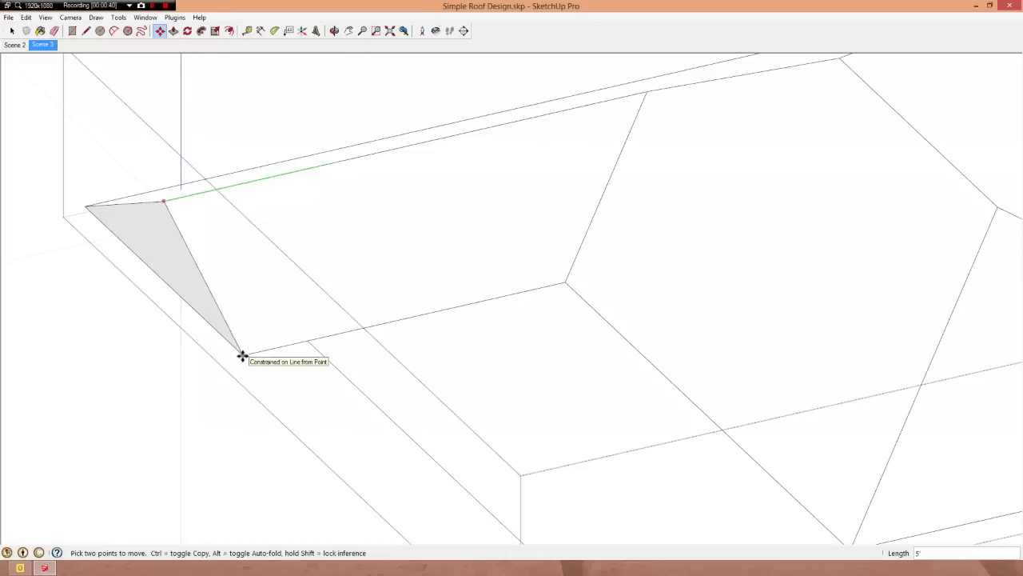
pyautogui.click(243, 355)
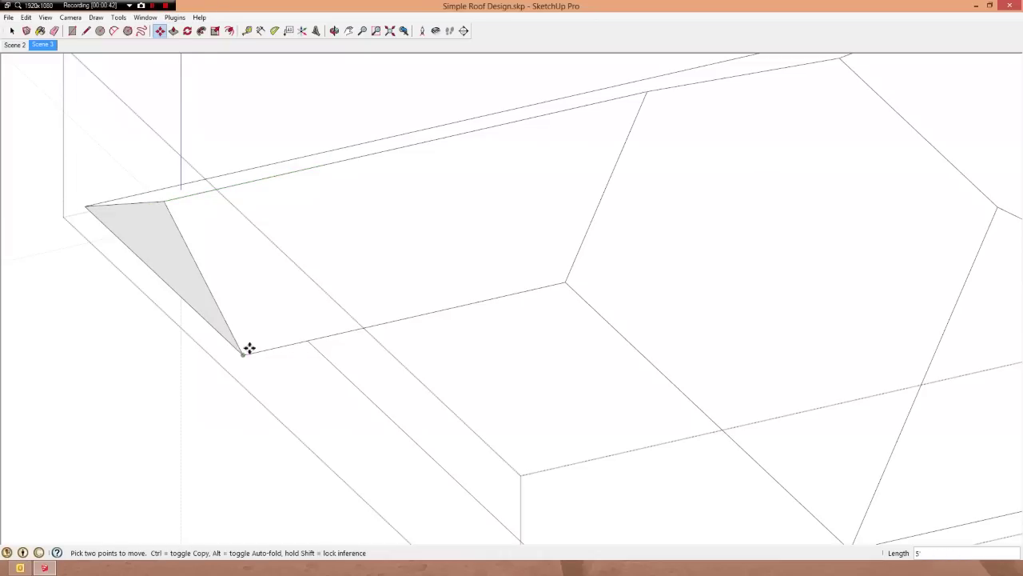
# - Draw a short line about 3' 1 1/2" across the peak of the wider wing's hip face and select the small triangle above it
pyautogui.scroll(-4, 192, 248)
pyautogui.moveTo(285, 263); pyautogui.dragTo(336, 277, button='middle')
pyautogui.scroll(1, 538, 297)
pyautogui.scroll(2, 538, 296)
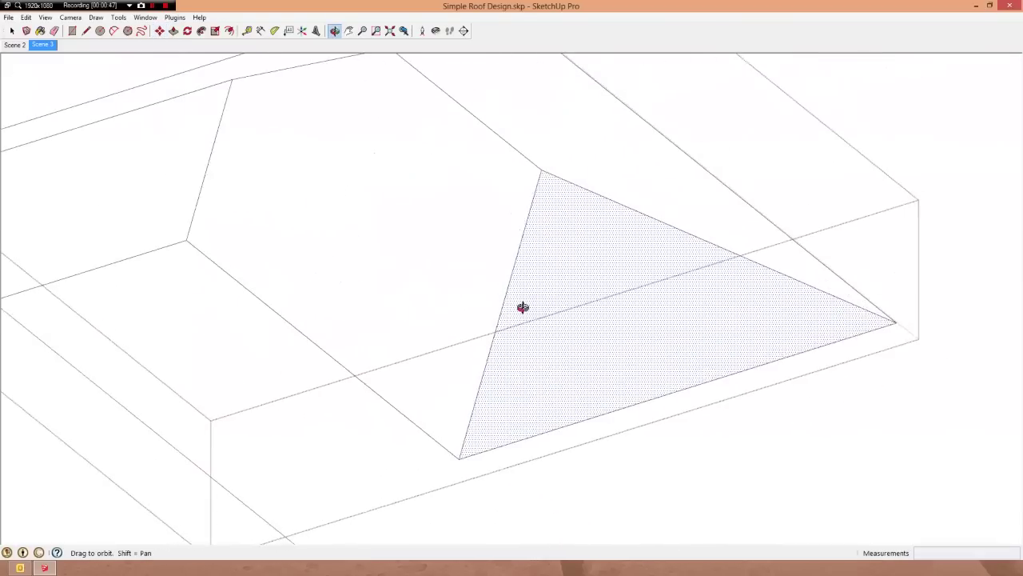
pyautogui.moveTo(525, 307); pyautogui.dragTo(610, 298, button='middle')
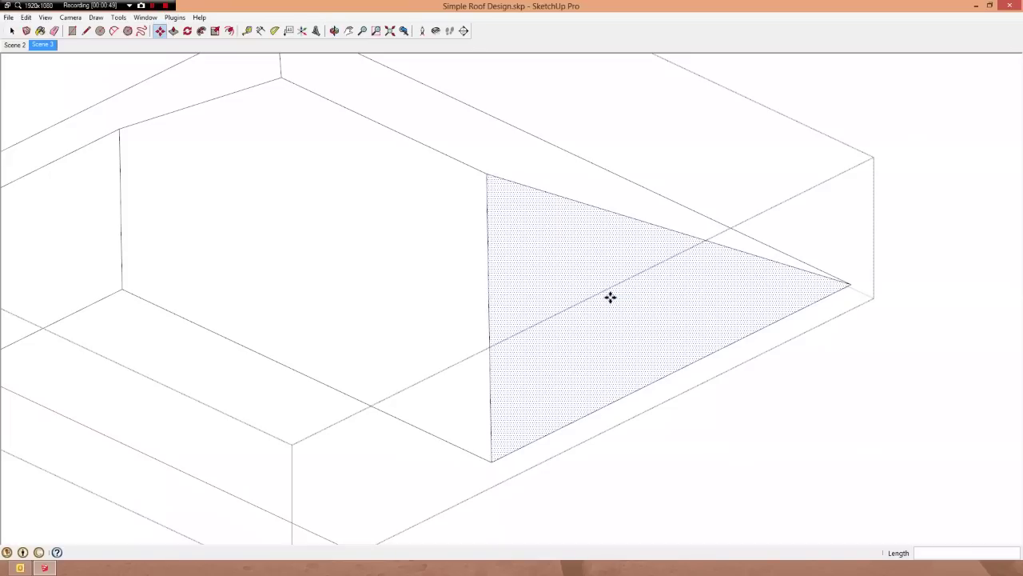
pyautogui.click(86, 31)
pyautogui.click(487, 223)
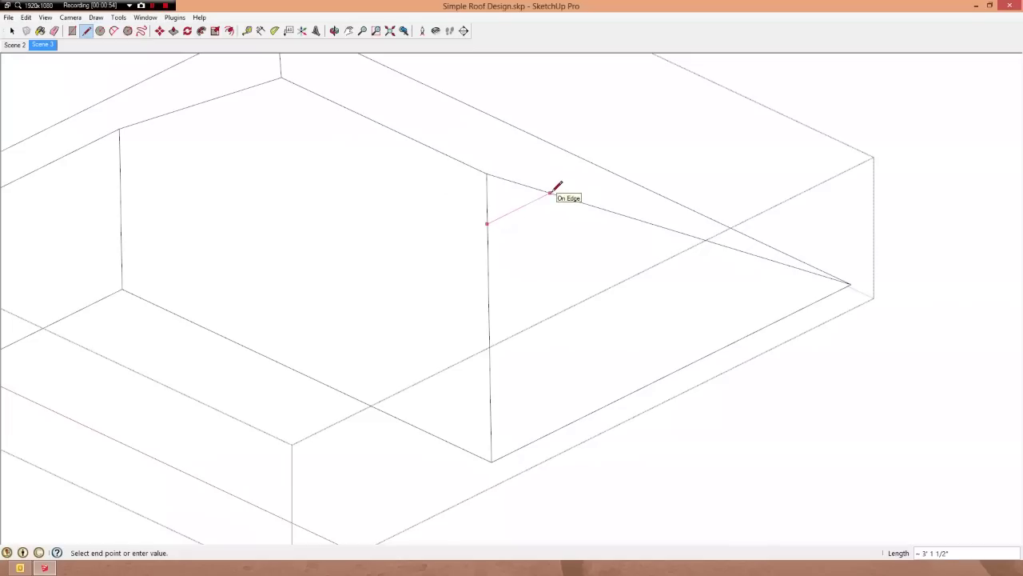
pyautogui.click(551, 191)
pyautogui.press('space')
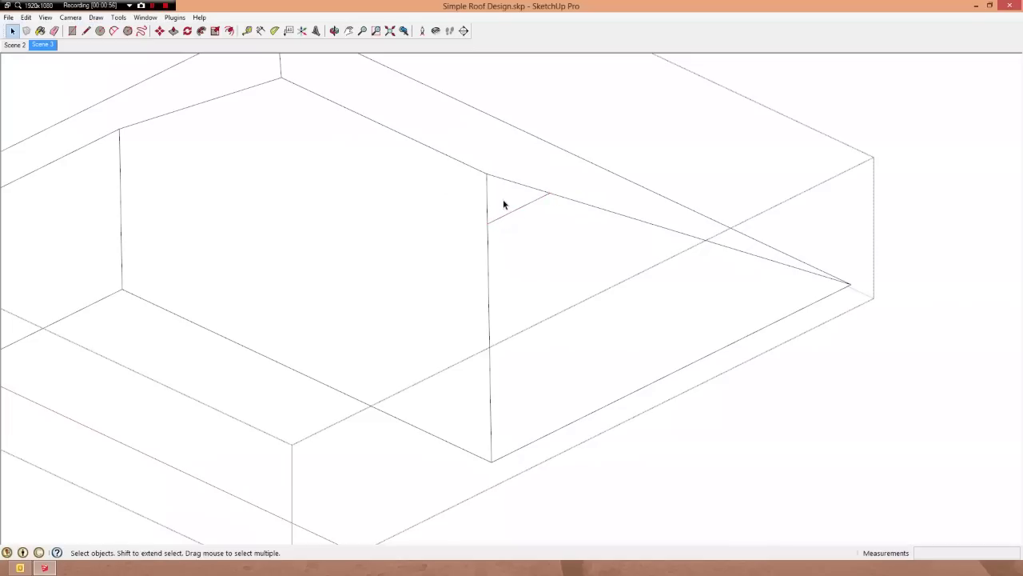
pyautogui.click(503, 203)
pyautogui.moveTo(503, 203); pyautogui.dragTo(553, 210, button='middle')
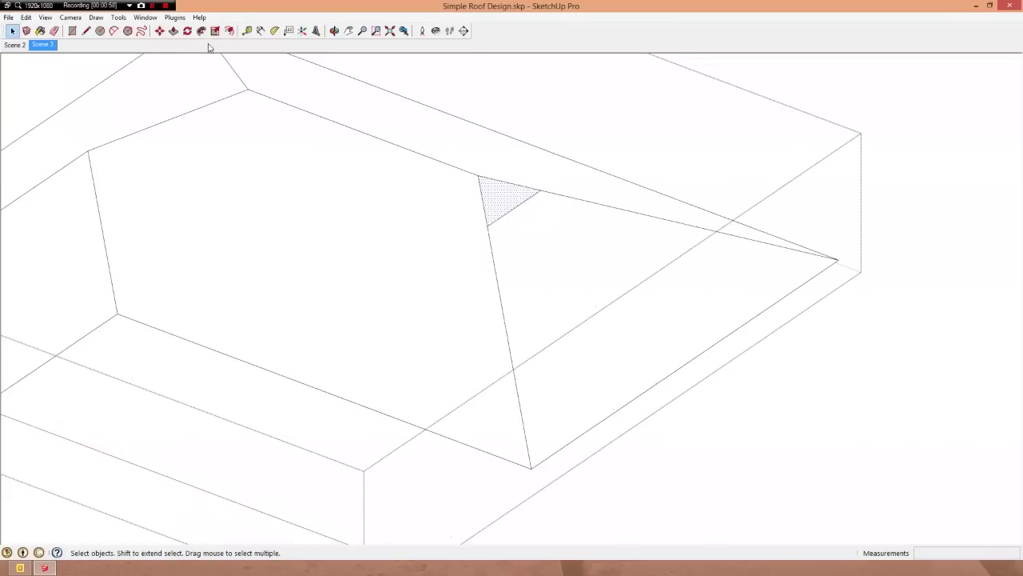
# - Try to move the wider wing's ridge endpoint along the ridge to align with the line across the hip face
pyautogui.click(160, 30)
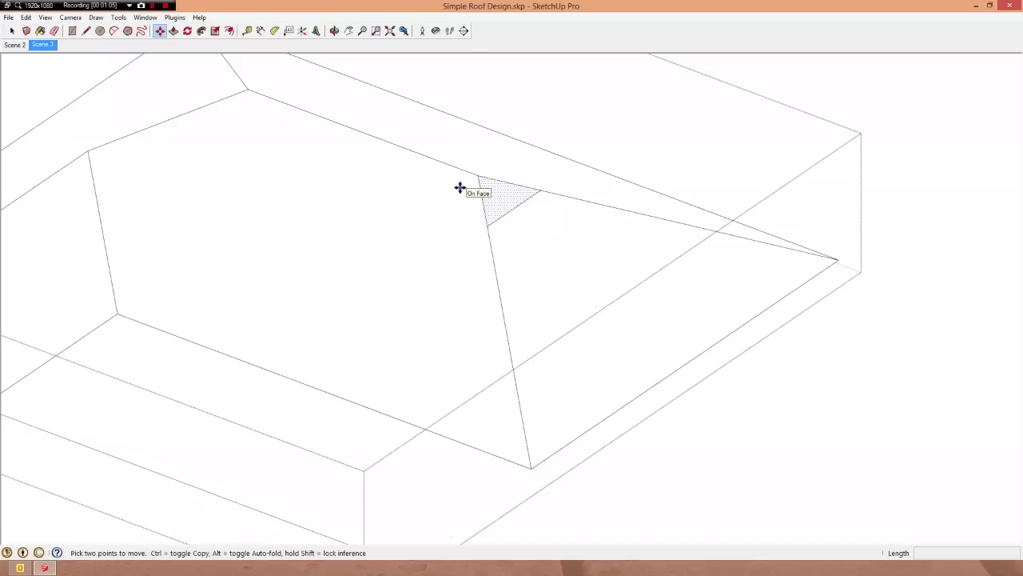
pyautogui.scroll(3, 464, 184)
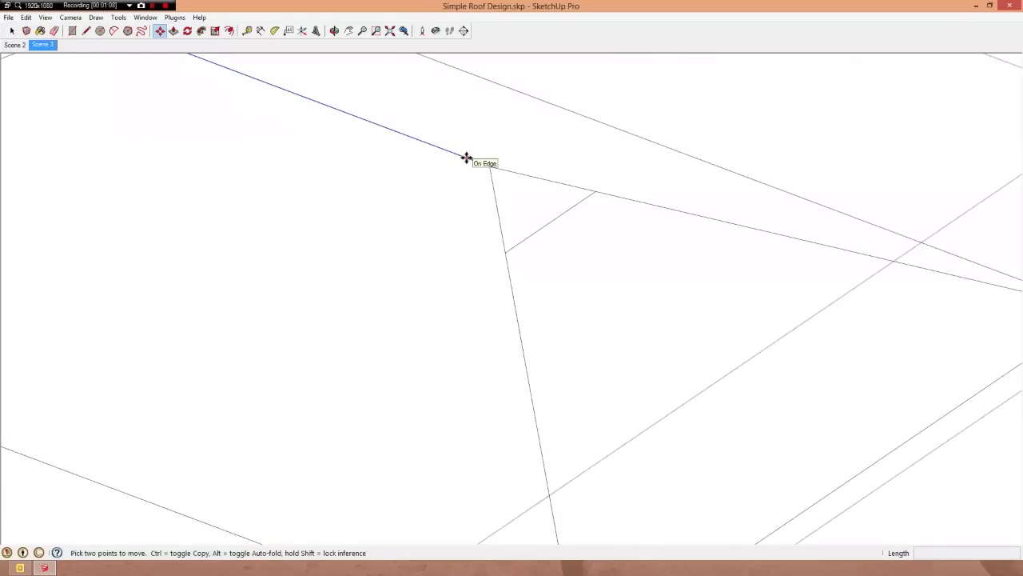
pyautogui.click(487, 167)
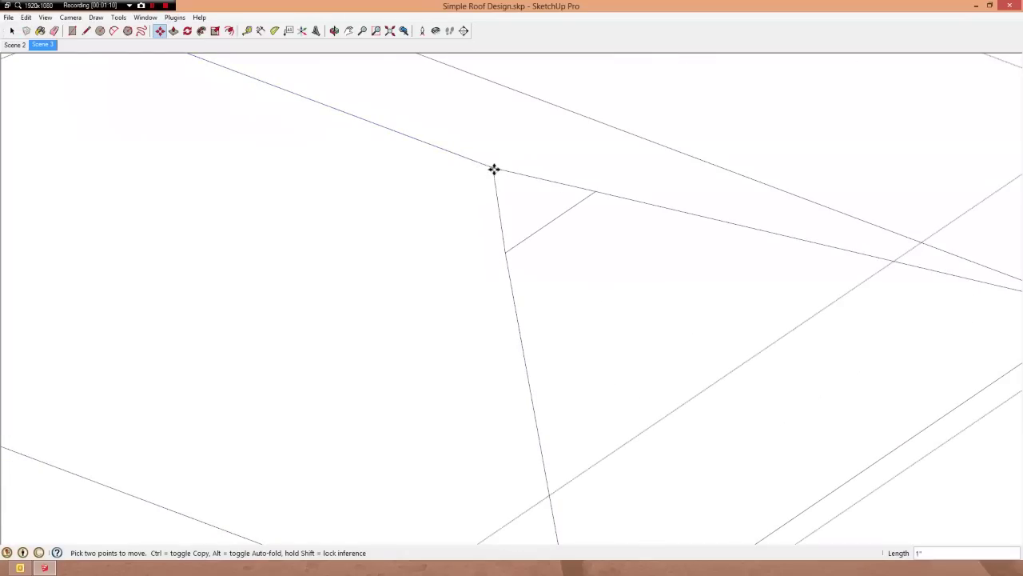
pyautogui.click(505, 252)
pyautogui.scroll(-2, 583, 214)
pyautogui.moveTo(658, 249); pyautogui.dragTo(617, 293, button='middle')
pyautogui.scroll(-3, 528, 328)
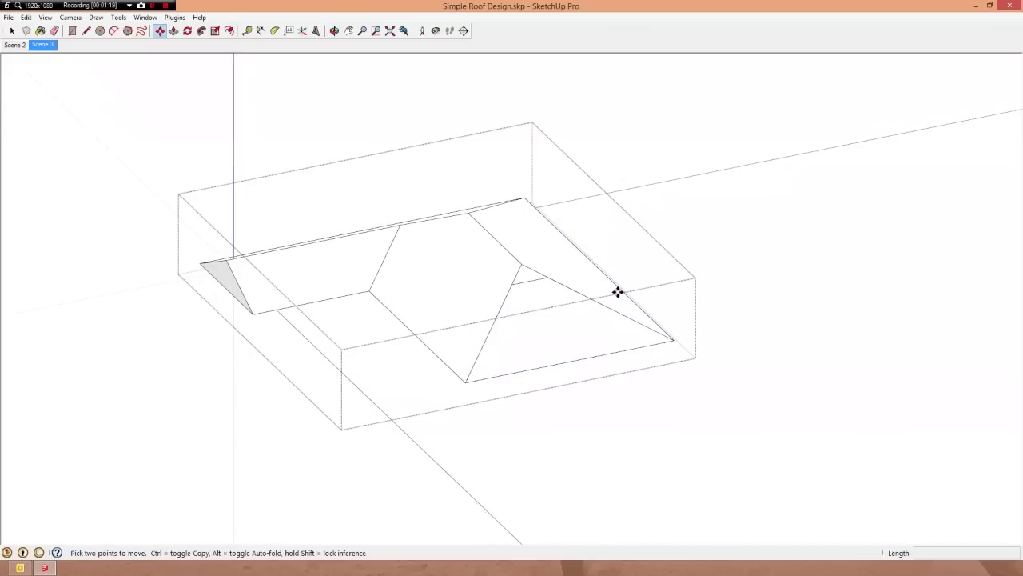
pyautogui.press('space')
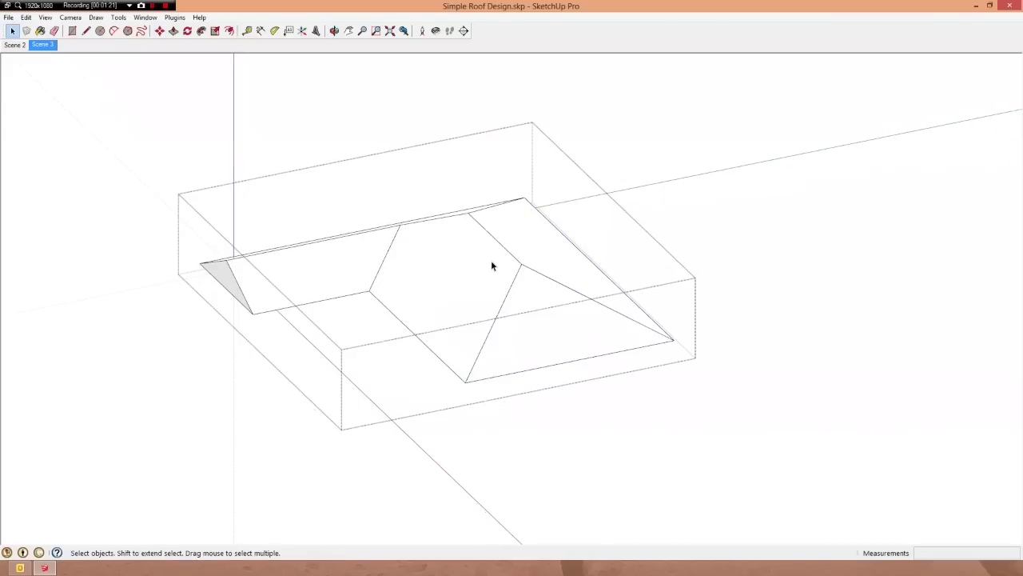
# - Move the wider wing's ridge edge about 1' 11" along the green axis, away from the valley
pyautogui.click(499, 259)
pyautogui.moveTo(499, 259); pyautogui.dragTo(488, 302, button='middle')
pyautogui.scroll(3, 500, 270)
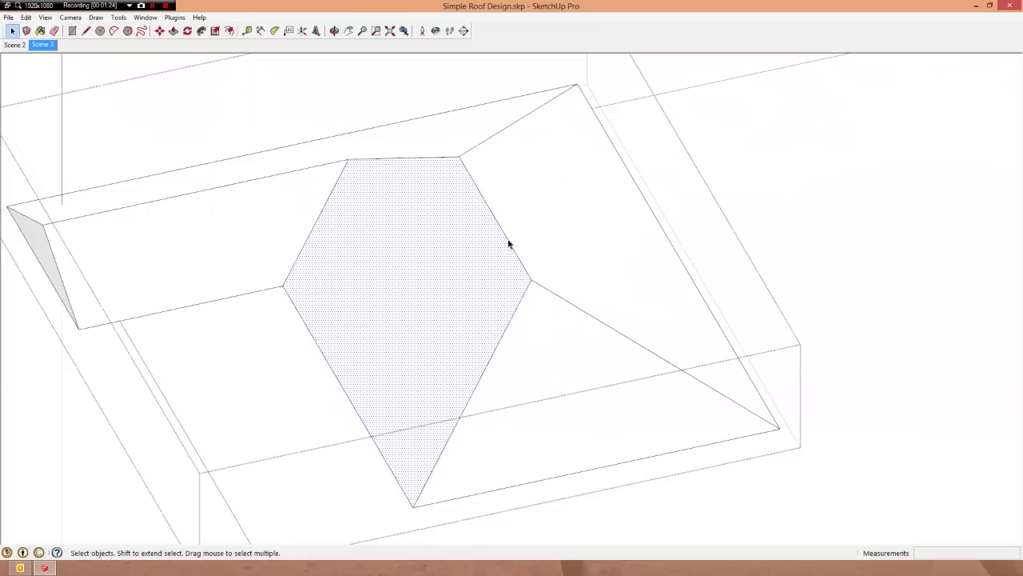
pyautogui.click(508, 244)
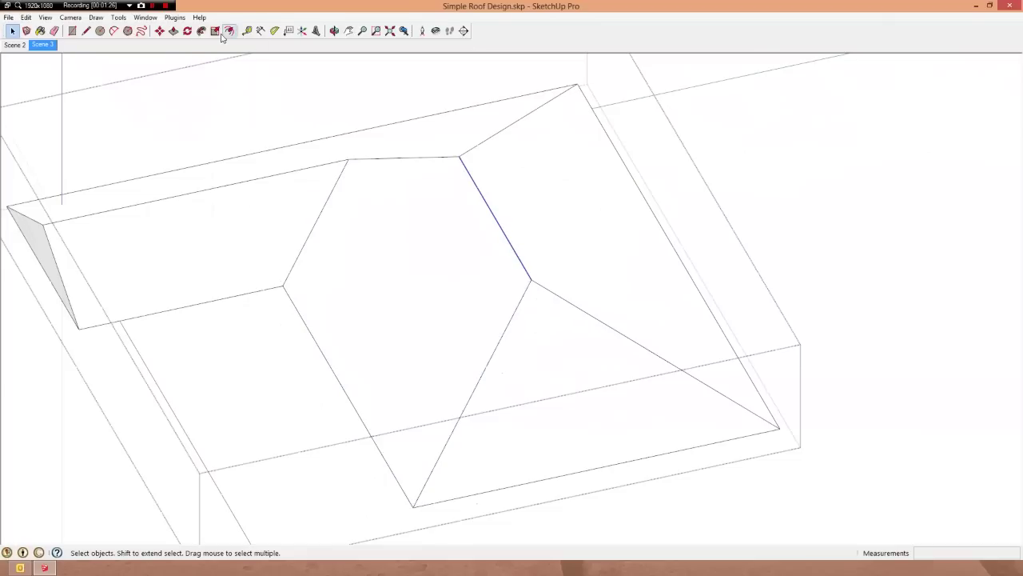
pyautogui.click(160, 30)
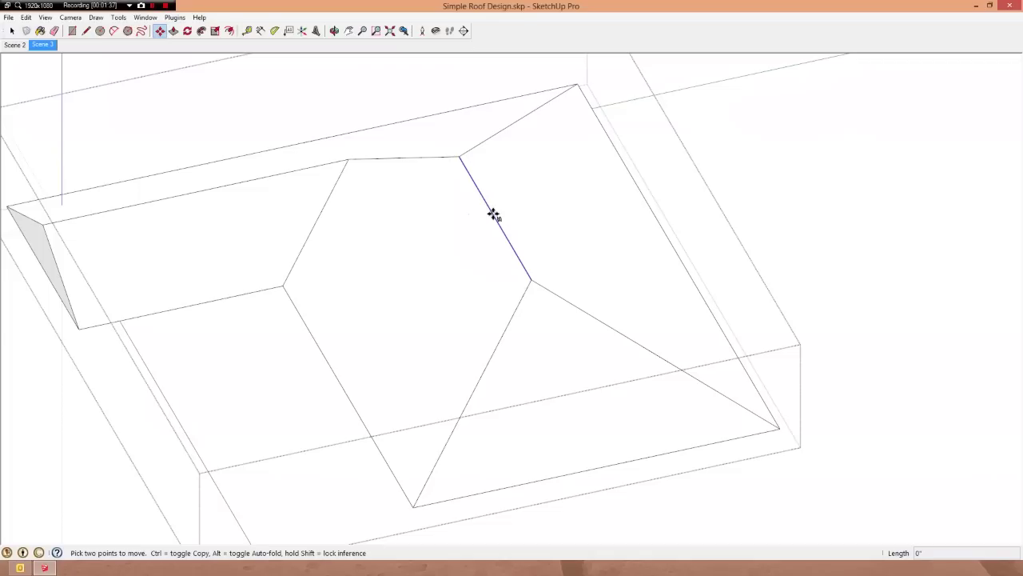
pyautogui.click(493, 214)
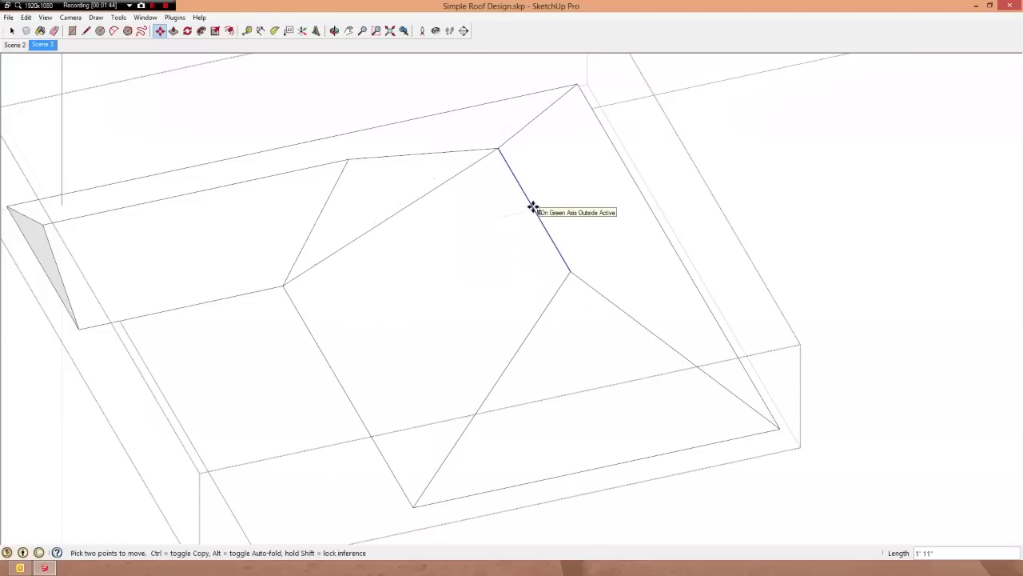
pyautogui.click(534, 208)
pyautogui.moveTo(588, 367); pyautogui.dragTo(564, 307, button='middle')
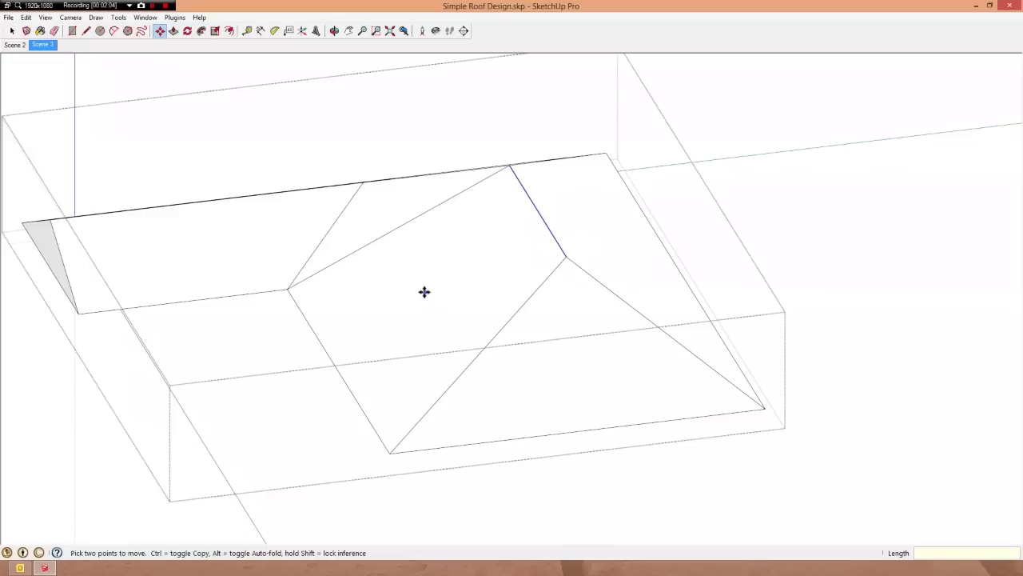
# - Inspect the reshaped planes by selecting the triangular face beside the valley and the wider wing's adjoining slope
pyautogui.moveTo(424, 291); pyautogui.dragTo(505, 339, button='middle')
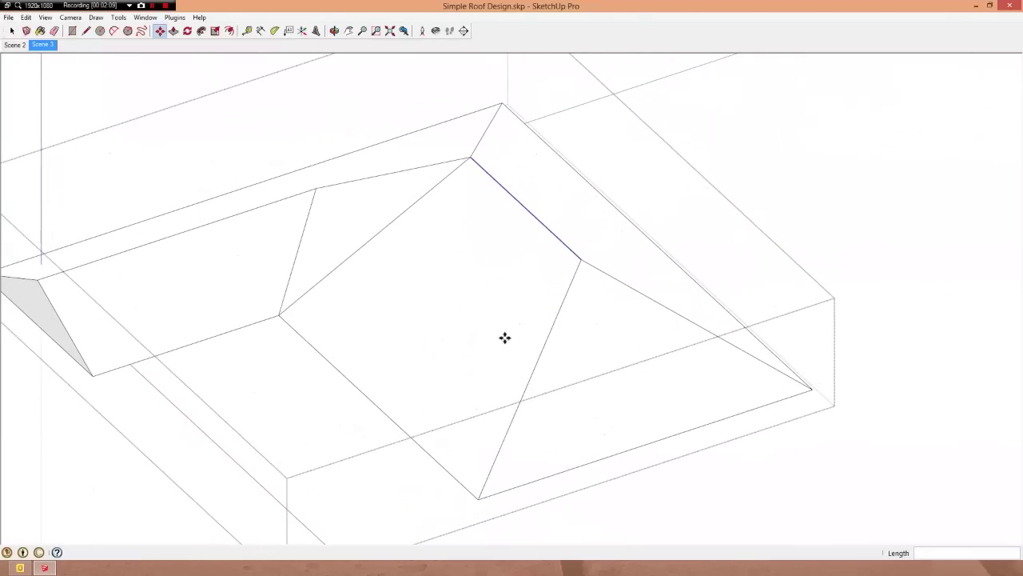
pyautogui.press('space')
pyautogui.click(336, 233)
pyautogui.moveTo(335, 233); pyautogui.dragTo(530, 310, button='middle')
pyautogui.click(486, 302)
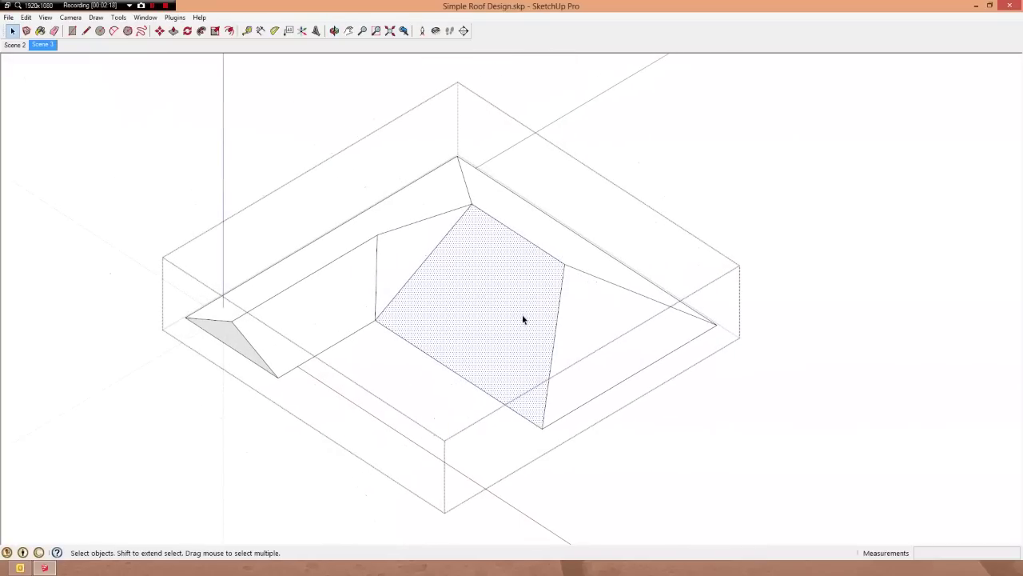
# - Copy the narrower wing's valley-side slope 6' along its eave so it extends past the valley
pyautogui.click(320, 307)
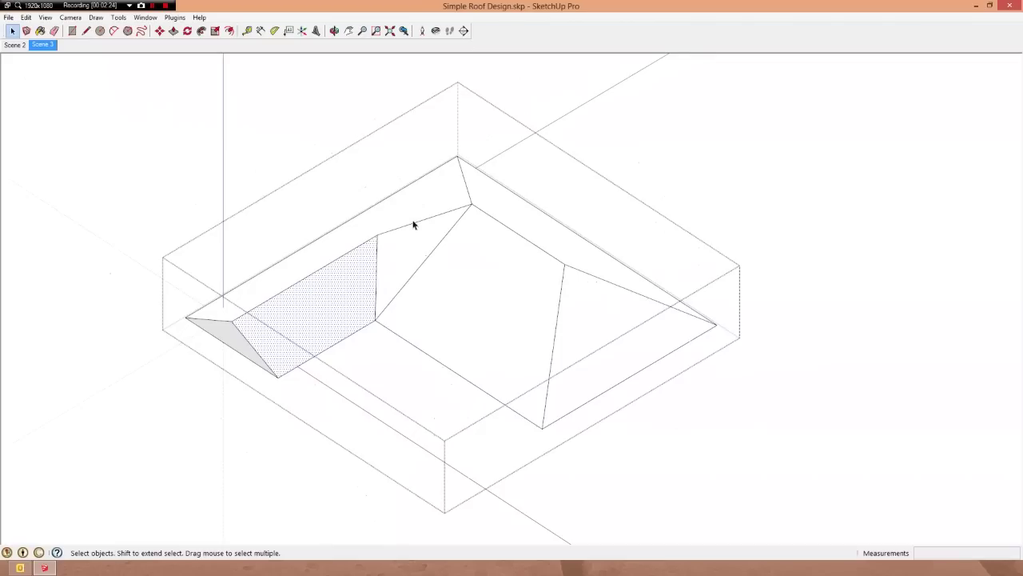
pyautogui.scroll(-3, 414, 224)
pyautogui.scroll(4, 363, 290)
pyautogui.moveTo(363, 289); pyautogui.dragTo(240, 290, button='middle')
pyautogui.scroll(3, 312, 291)
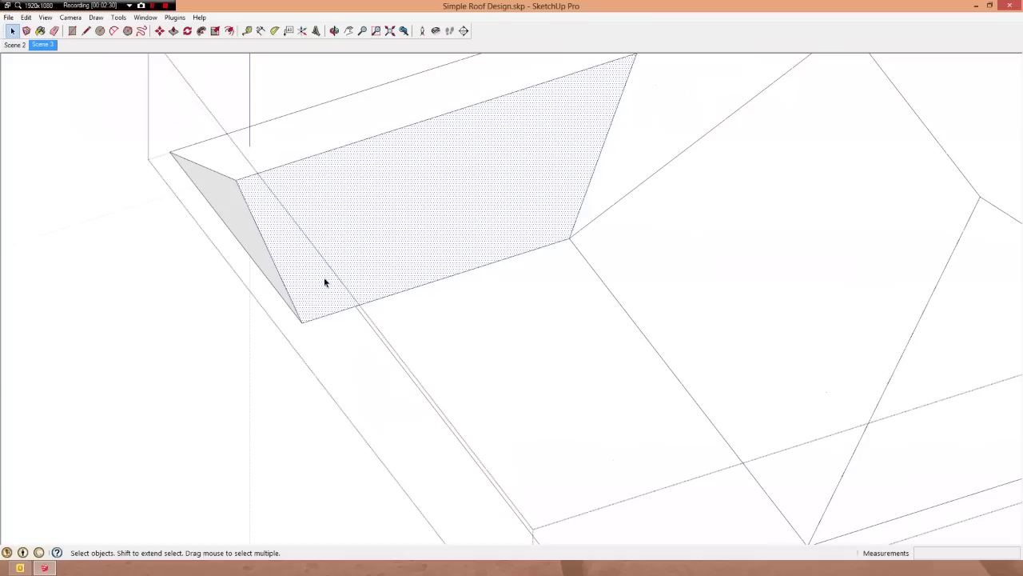
pyautogui.press('m')
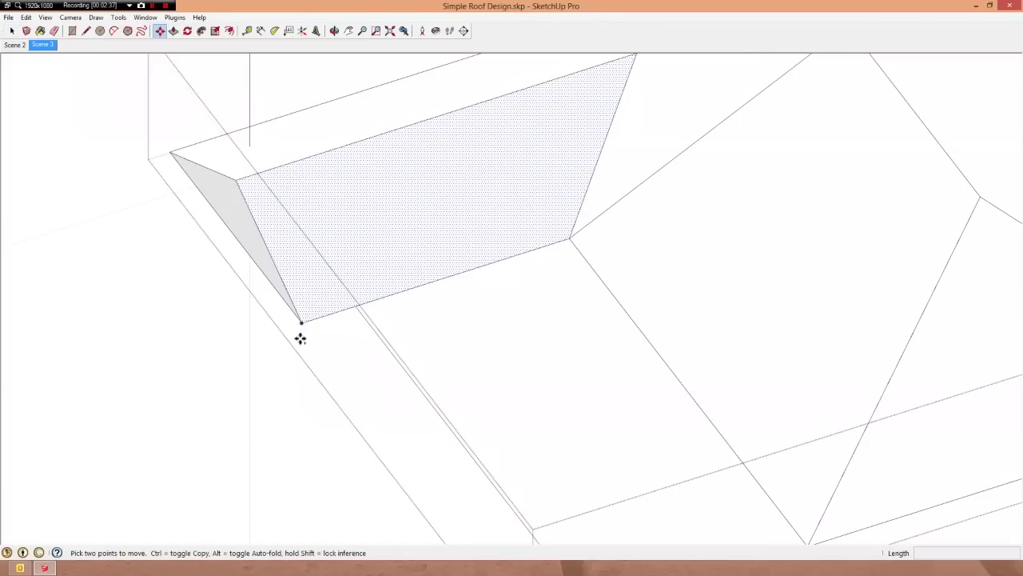
pyautogui.scroll(2, 303, 336)
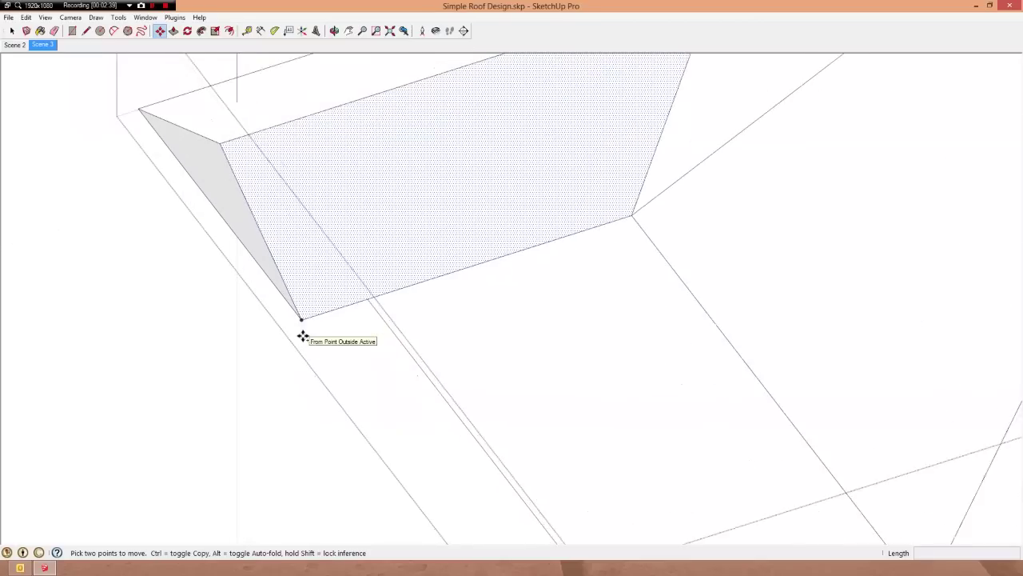
pyautogui.click(301, 318)
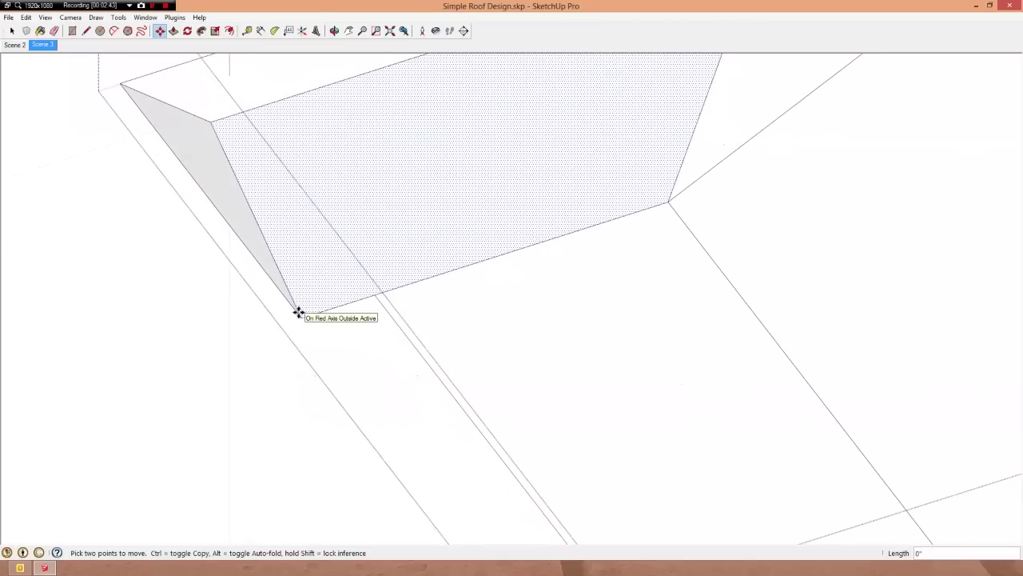
pyautogui.press('Escape')
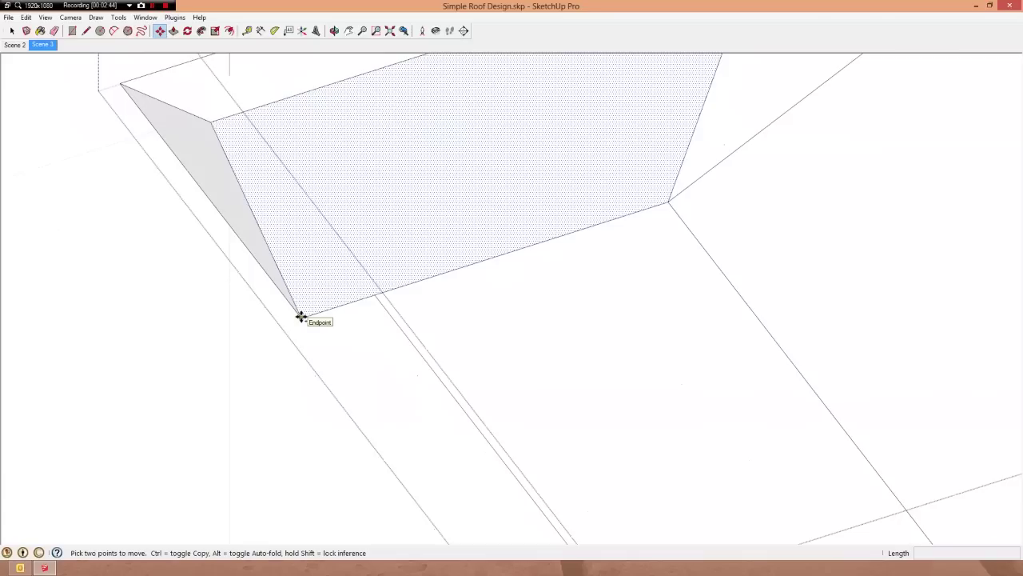
pyautogui.click(300, 317)
pyautogui.press('ctrl')
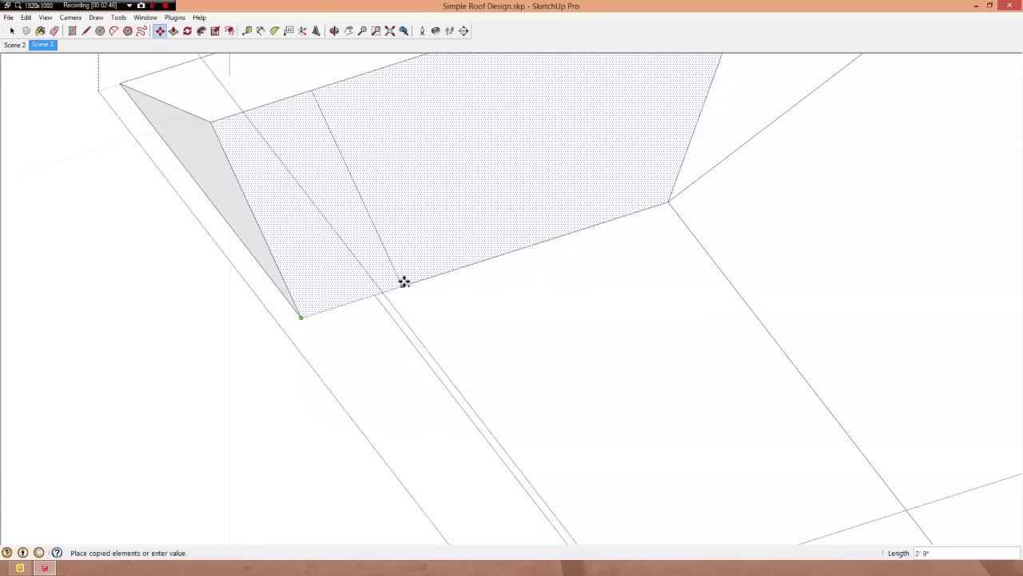
pyautogui.scroll(-4, 406, 280)
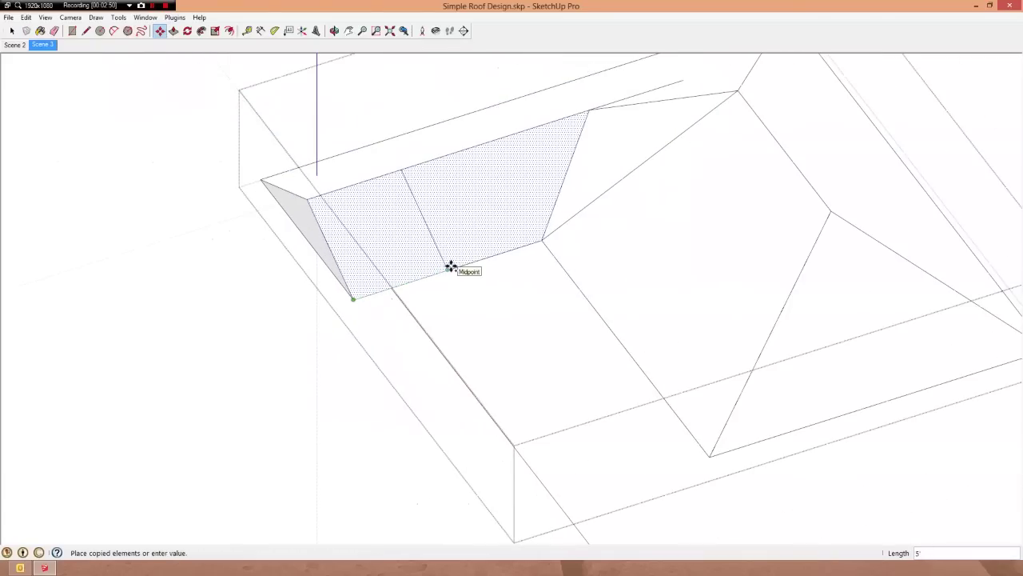
pyautogui.click(464, 263)
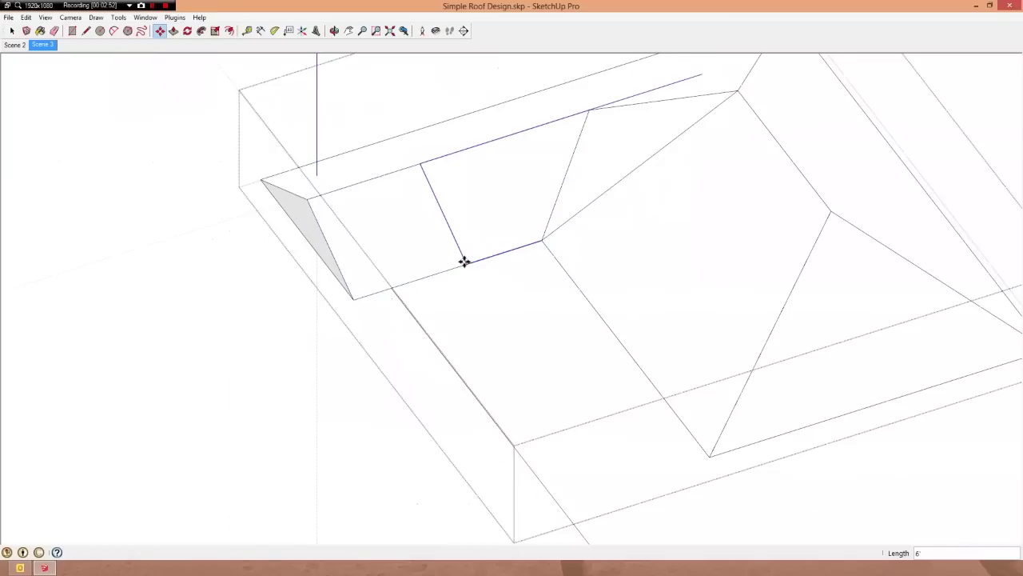
# - Erase the copied hip edge crossing the narrower wing's slope and select the merged plane
pyautogui.press('space')
pyautogui.click(465, 232)
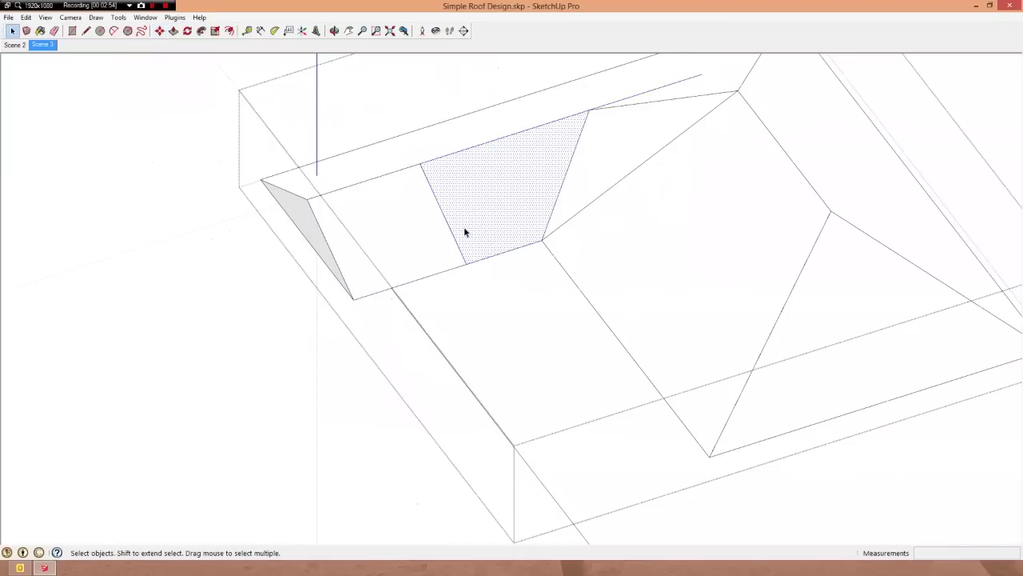
pyautogui.press('e')
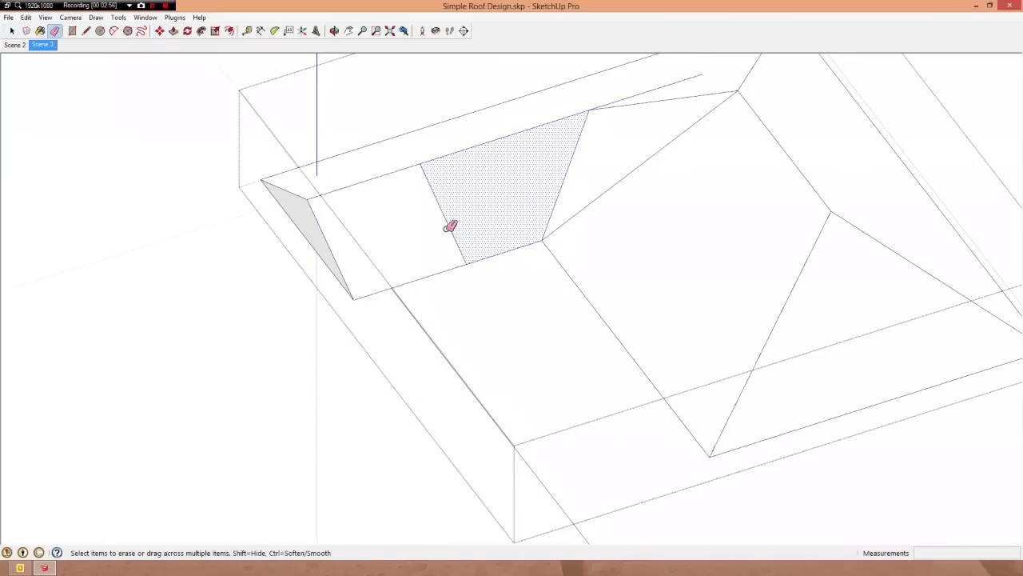
pyautogui.click(448, 227)
pyautogui.press('space')
pyautogui.click(447, 234)
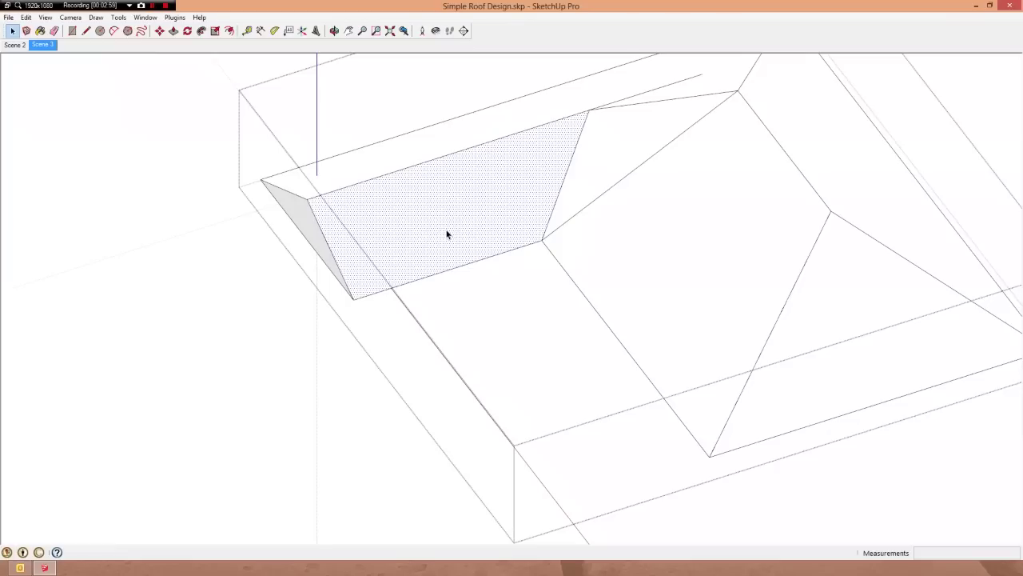
# - Copy the wider wing's valley-side slope along its eave from the outer corner so it extends past the valley
pyautogui.click(602, 298)
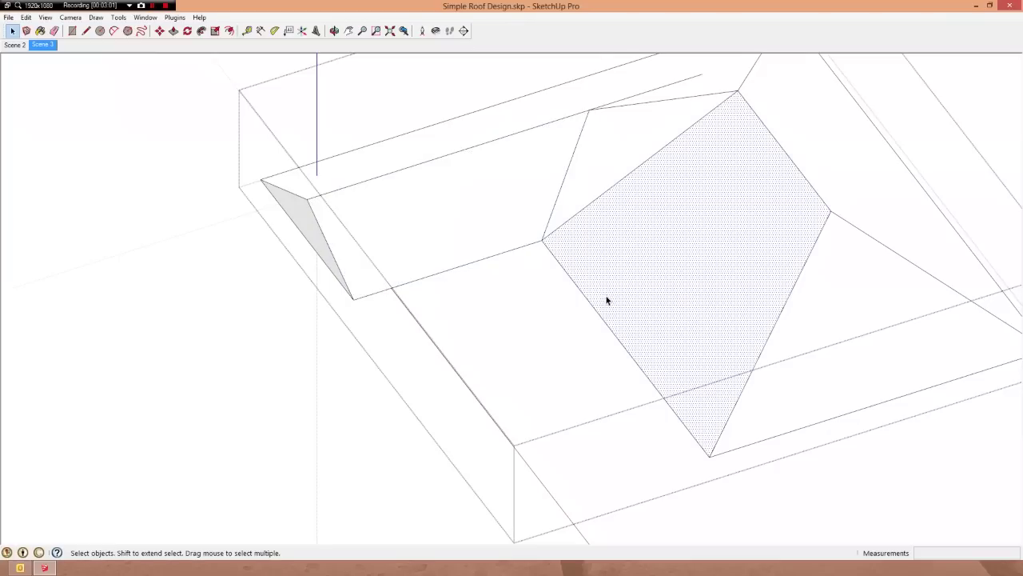
pyautogui.moveTo(607, 300); pyautogui.dragTo(722, 311, button='middle')
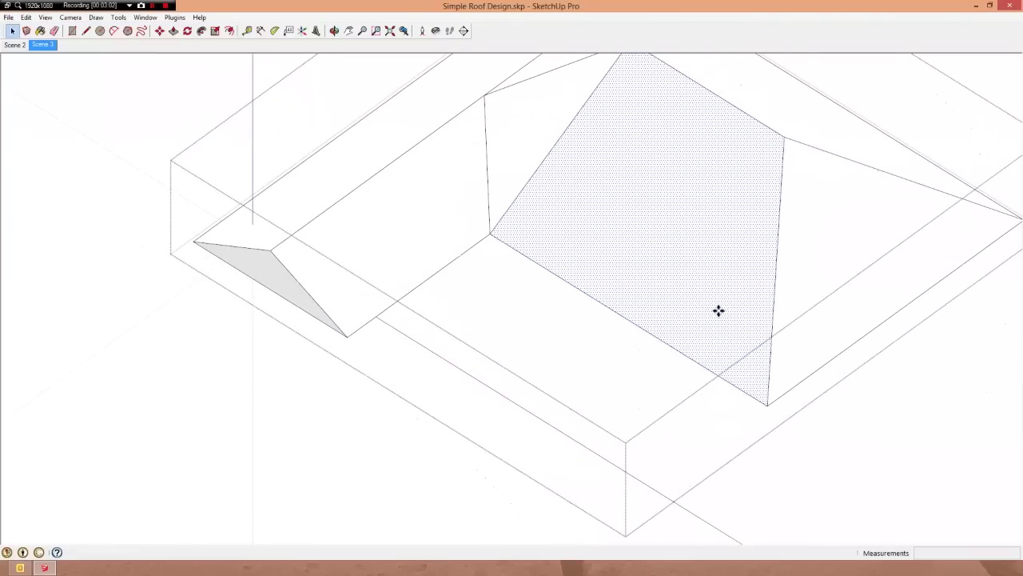
pyautogui.press('m')
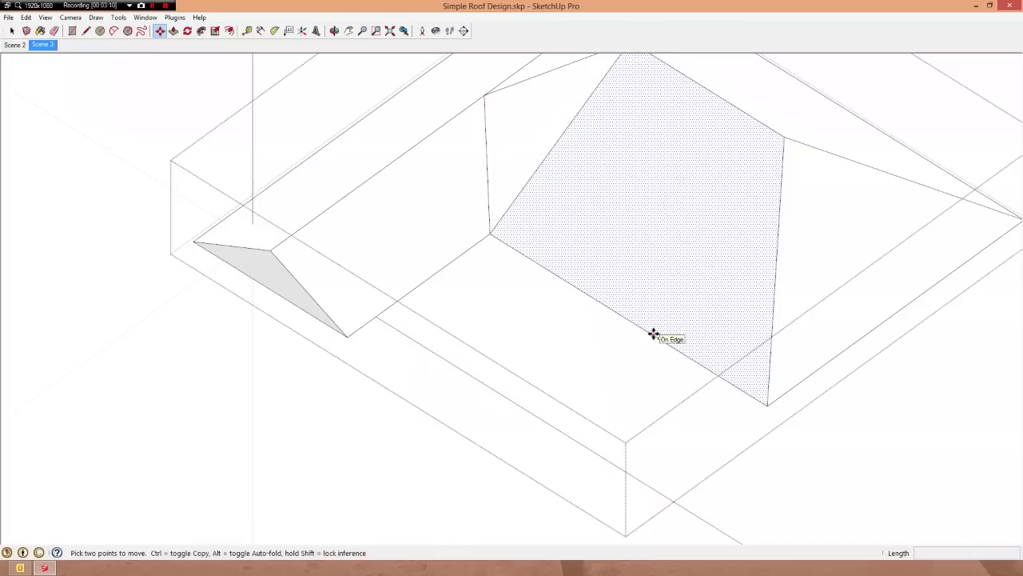
pyautogui.click(769, 406)
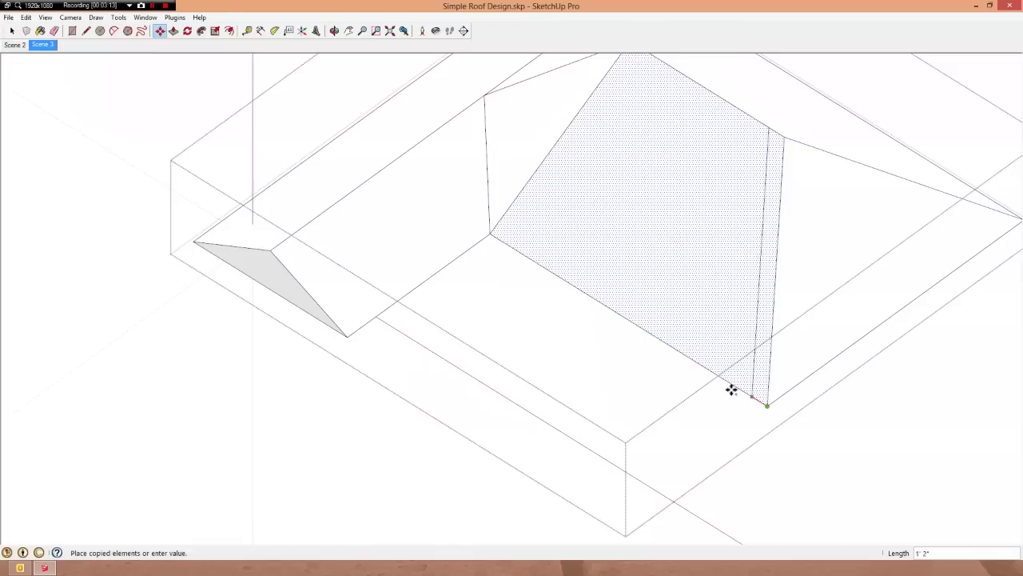
pyautogui.click(623, 325)
pyautogui.scroll(-2, 639, 315)
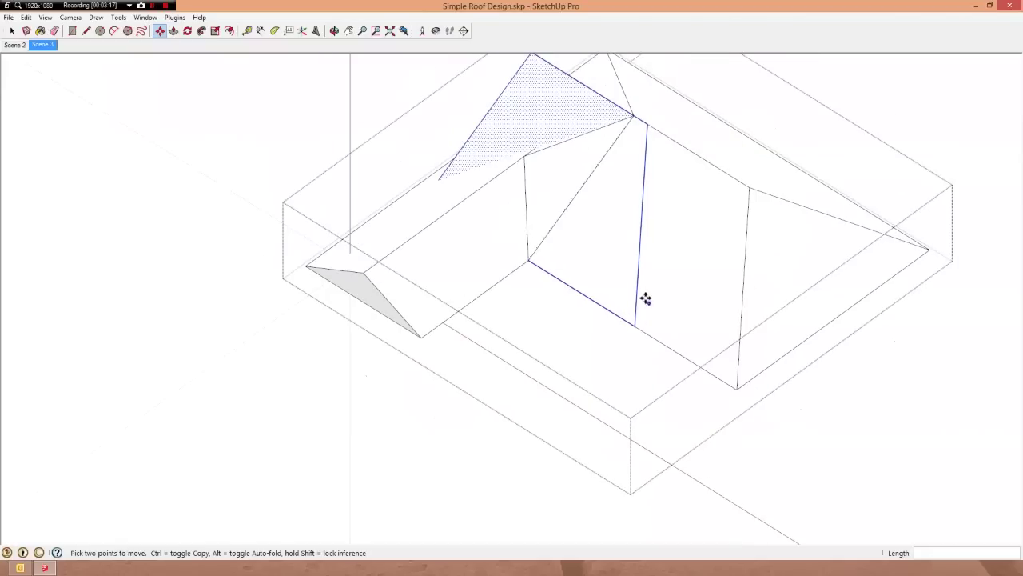
# - Erase the copied hip edge crossing the wider wing's slope and select the merged plane
pyautogui.press('e')
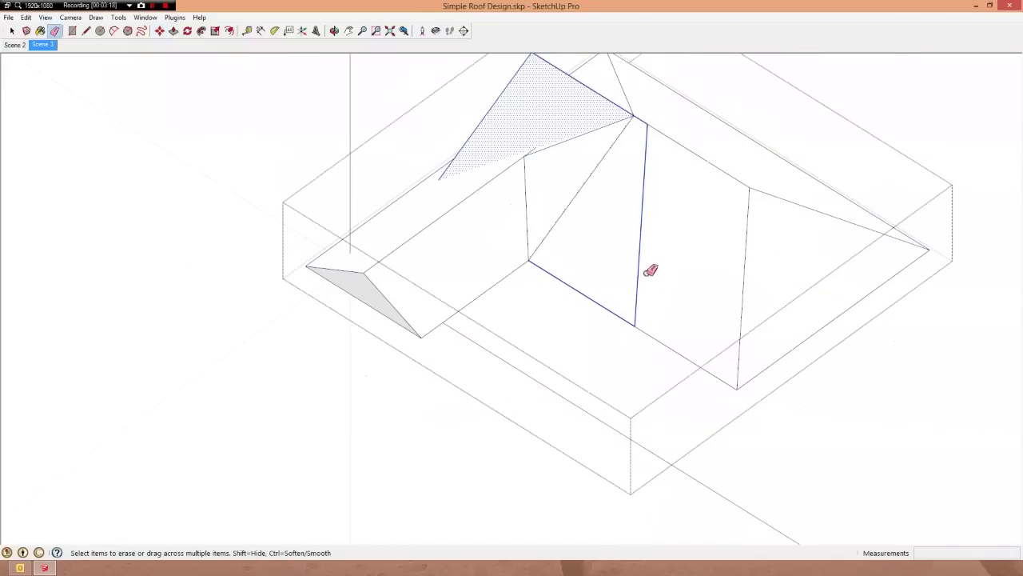
pyautogui.scroll(2, 649, 268)
pyautogui.click(635, 286)
pyautogui.press('space')
pyautogui.click(650, 336)
pyautogui.scroll(-2, 663, 357)
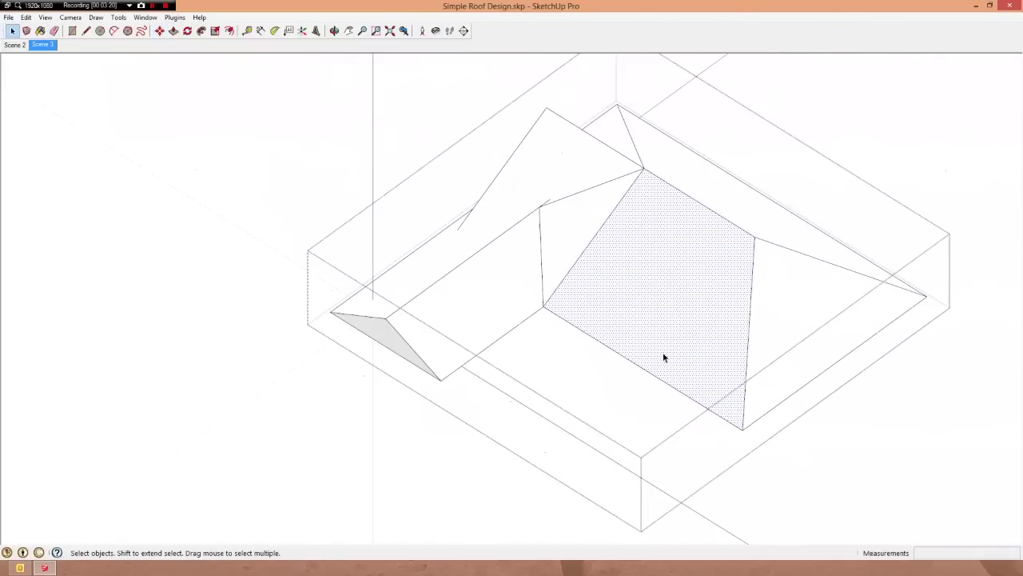
# - Erase the edge between the triangular face beside the valley and the wider wing's slope
pyautogui.moveTo(663, 358); pyautogui.dragTo(710, 336, button='middle')
pyautogui.scroll(3, 571, 233)
pyautogui.click(556, 260)
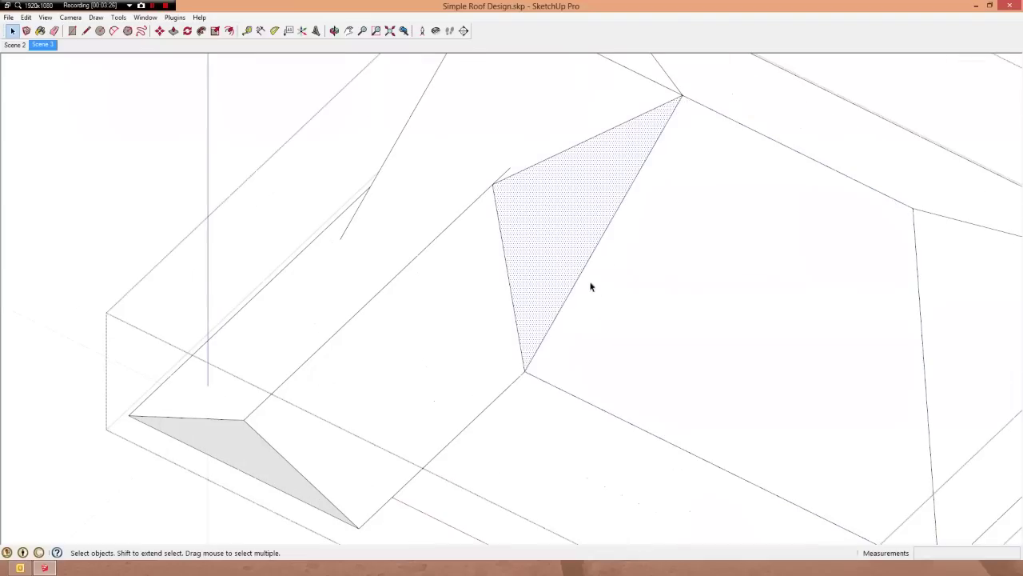
pyautogui.moveTo(591, 286)
pyautogui.mouseDown(button='middle')
pyautogui.moveTo(571, 277)
pyautogui.moveTo(596, 338)
pyautogui.moveTo(615, 227)
pyautogui.moveTo(586, 388)
pyautogui.moveTo(541, 384)
pyautogui.moveTo(602, 480)
pyautogui.moveTo(642, 304)
pyautogui.mouseUp(button='middle')
pyautogui.press('e')
pyautogui.click(610, 294)
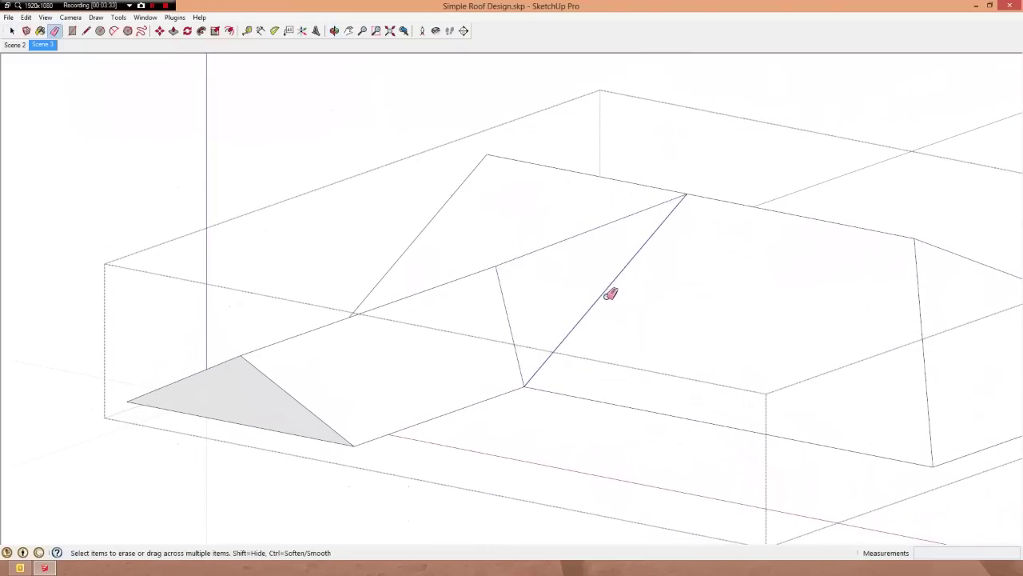
pyautogui.press('space')
pyautogui.click(692, 314)
# - Erase the old valley edge bounding the thin sliver beside the narrower wing's slope and check the planes on both sides
pyautogui.moveTo(693, 313)
pyautogui.mouseDown(button='middle')
pyautogui.moveTo(654, 424)
pyautogui.moveTo(649, 406)
pyautogui.mouseUp(button='middle')
pyautogui.scroll(6, 533, 221)
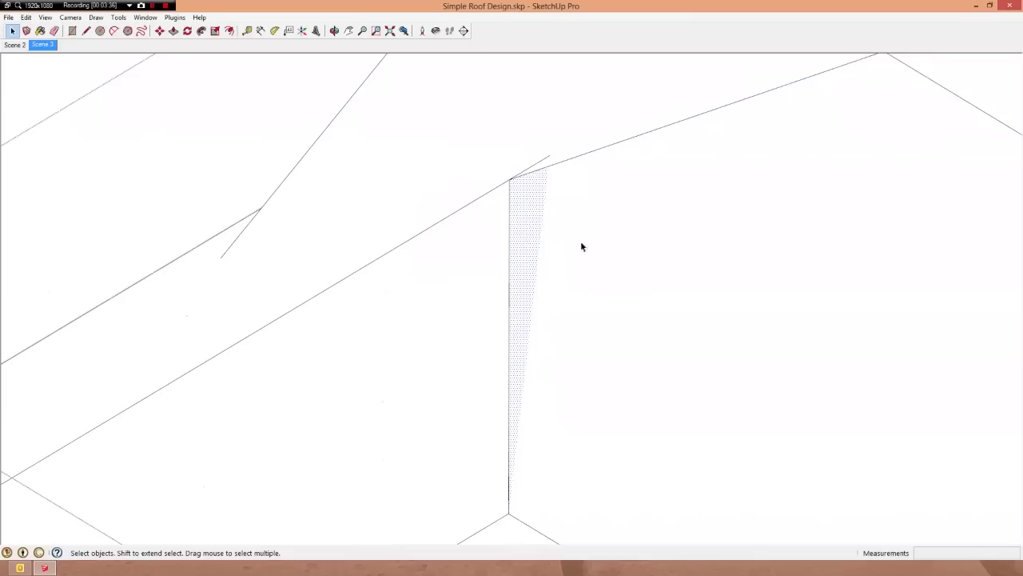
pyautogui.scroll(-3, 581, 246)
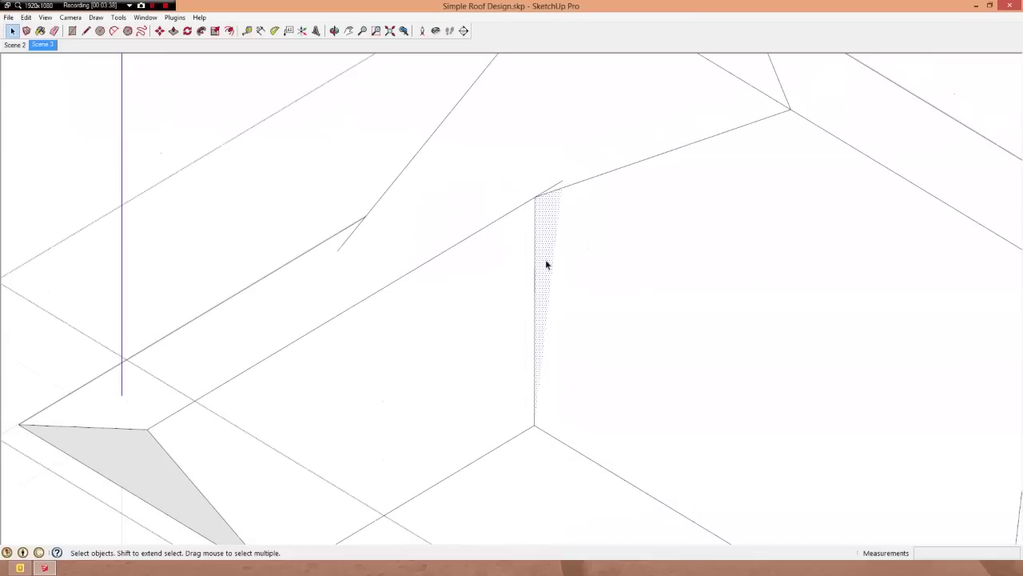
pyautogui.press('e')
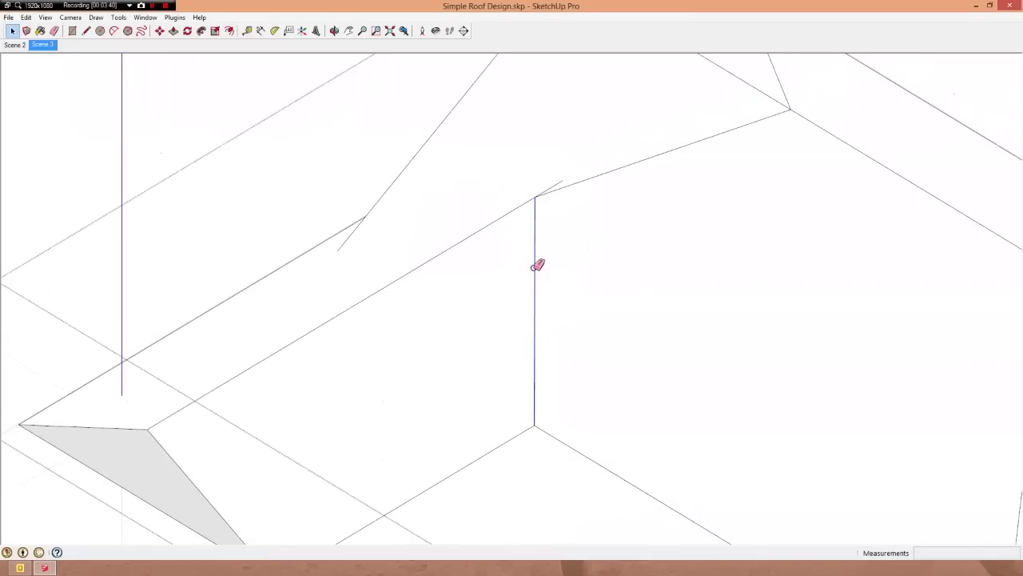
pyautogui.press('space')
pyautogui.click(521, 270)
pyautogui.click(610, 270)
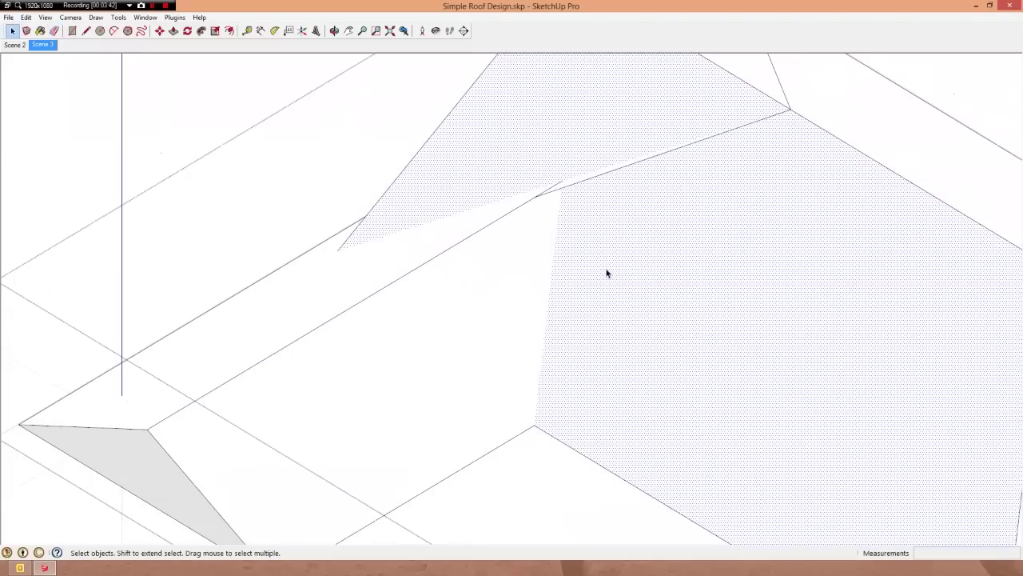
# - Intersect the narrower and wider wings' extended slopes with each other only and check the resulting planes
pyautogui.scroll(-2, 542, 237)
pyautogui.scroll(-2, 542, 238)
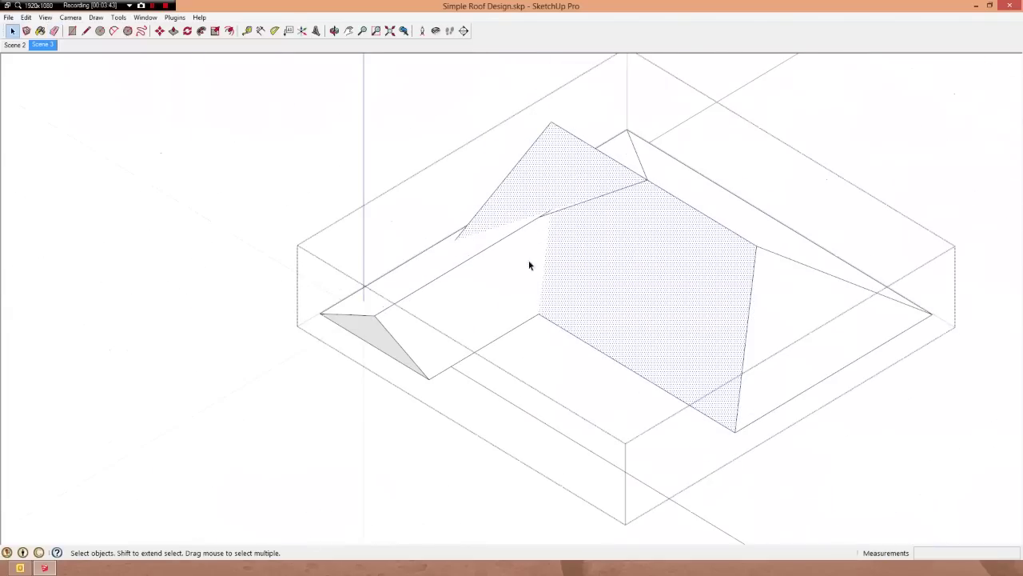
pyautogui.click(491, 291)
pyautogui.keyDown('shift'); pyautogui.click(602, 290); pyautogui.keyUp('shift')
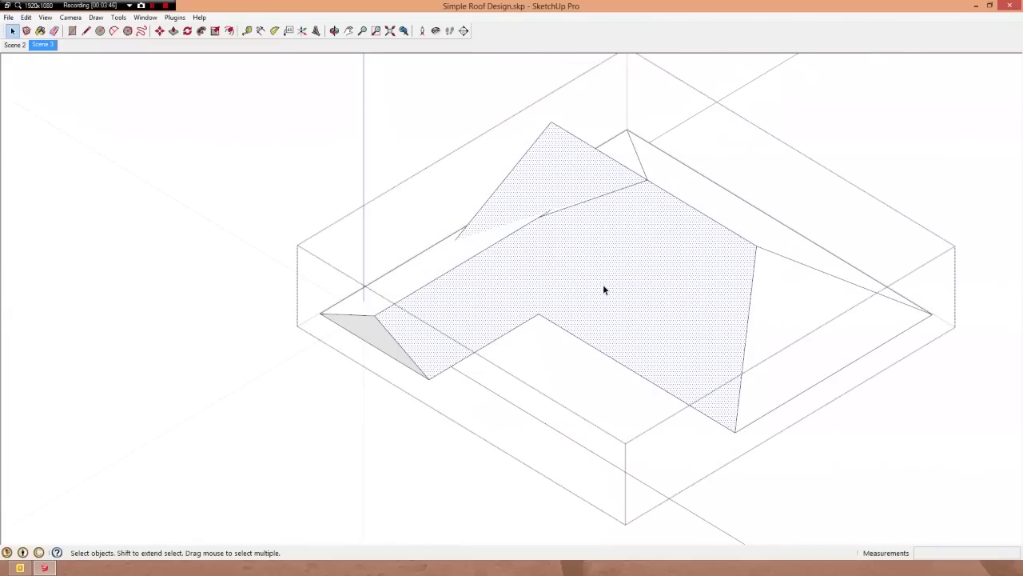
pyautogui.rightClick(604, 287)
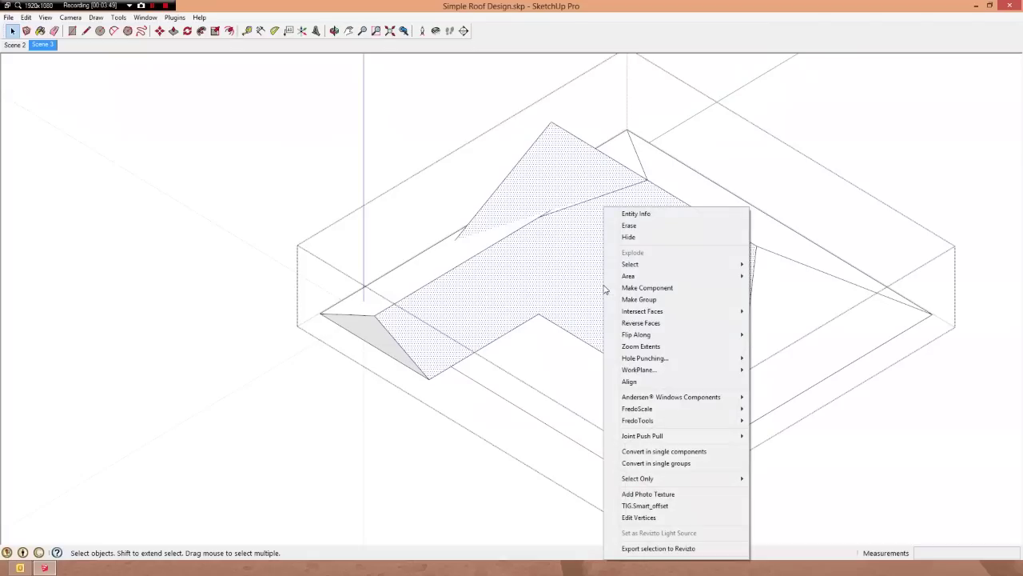
pyautogui.moveTo(644, 311)
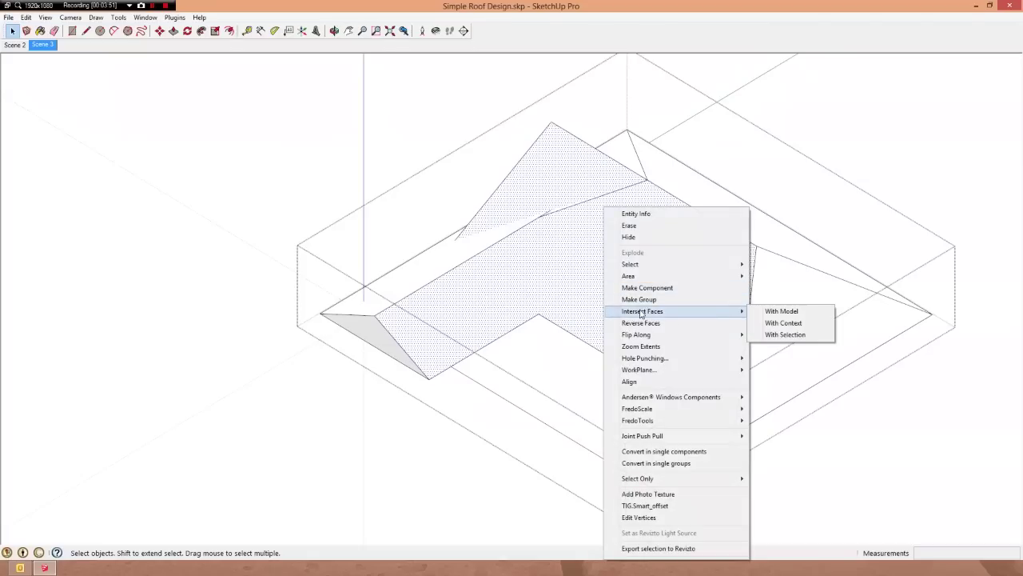
pyautogui.click(782, 335)
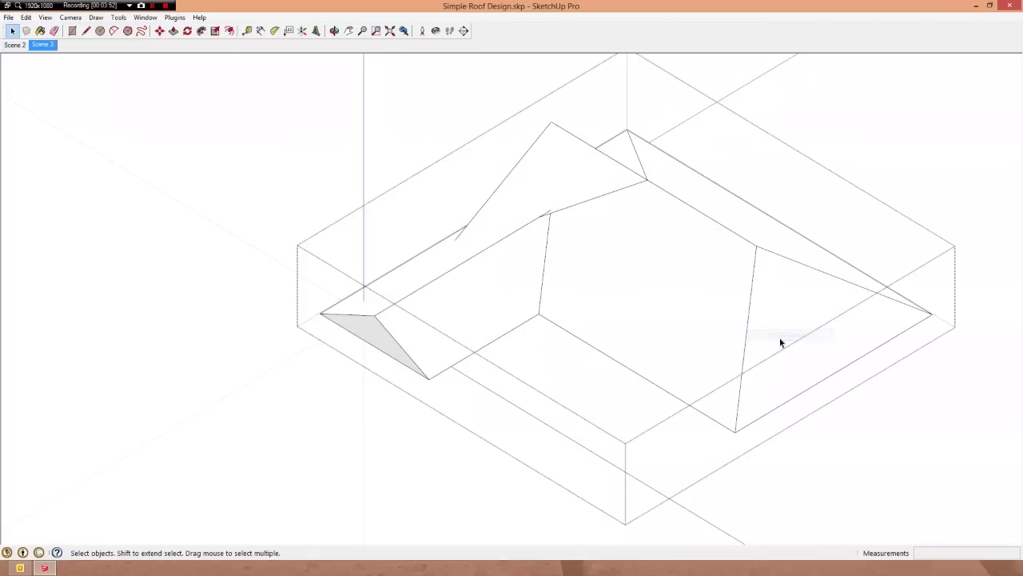
pyautogui.click(572, 296)
pyautogui.click(517, 279)
# - Erase the excess slope piece and stray edge left under the roof beyond the new valley
pyautogui.moveTo(516, 279); pyautogui.dragTo(549, 162, button='middle')
pyautogui.scroll(-5, 622, 308)
pyautogui.moveTo(590, 283)
pyautogui.mouseDown(button='middle')
pyautogui.moveTo(565, 242)
pyautogui.moveTo(512, 258)
pyautogui.moveTo(528, 268)
pyautogui.mouseUp(button='middle')
pyautogui.scroll(5, 661, 321)
pyautogui.press('e')
pyautogui.click(670, 310)
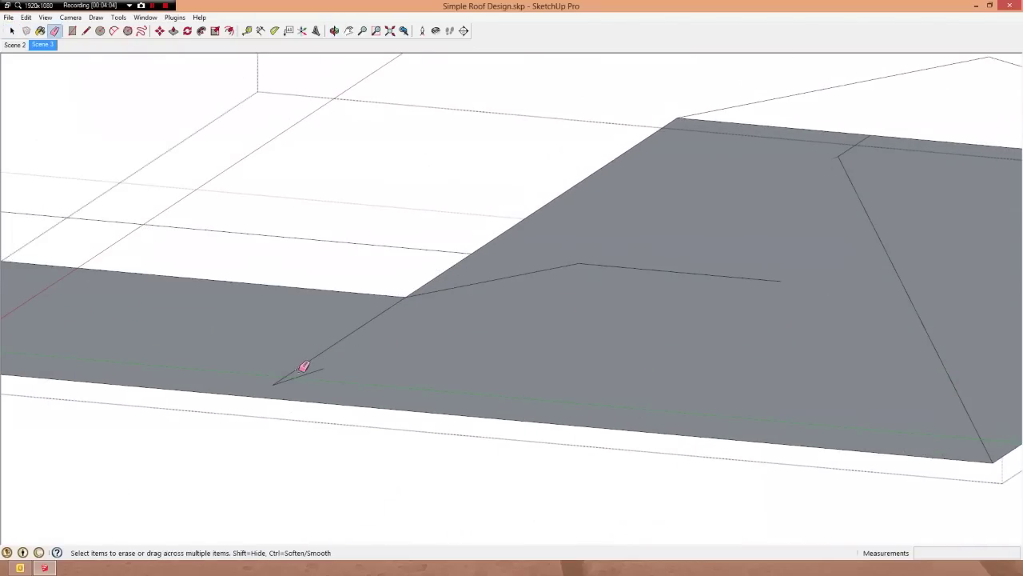
pyautogui.moveTo(299, 380); pyautogui.dragTo(291, 370)
pyautogui.scroll(-5, 425, 324)
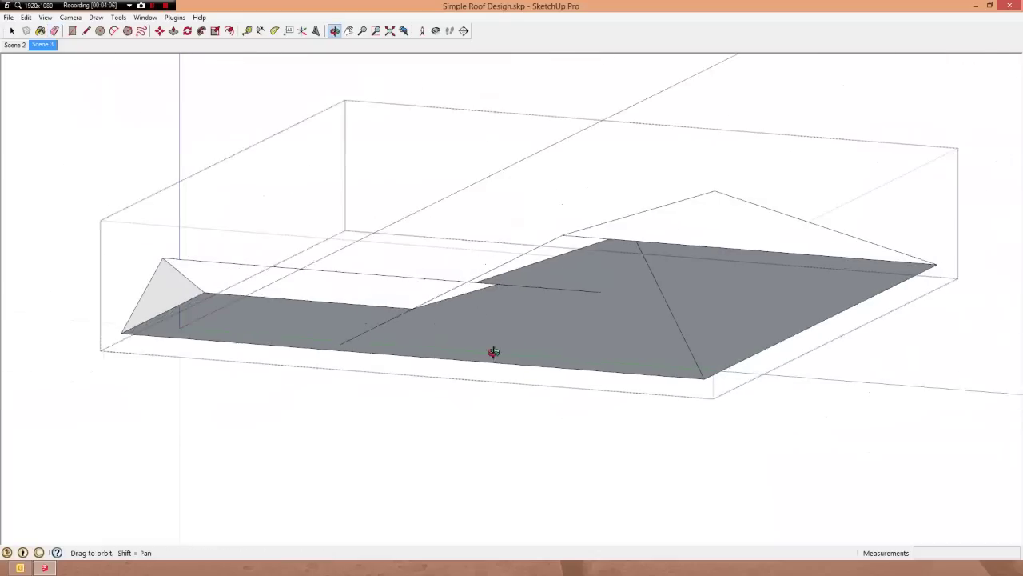
# - Try to erase the edge separating the wider wing's slope from its overhanging triangular extension beyond the ridge intersection
pyautogui.moveTo(487, 350)
pyautogui.mouseDown(button='middle')
pyautogui.moveTo(528, 421)
pyautogui.moveTo(555, 324)
pyautogui.moveTo(543, 430)
pyautogui.mouseUp(button='middle')
pyautogui.moveTo(522, 288); pyautogui.dragTo(801, 422, button='middle')
pyautogui.press('space')
pyautogui.click(402, 221)
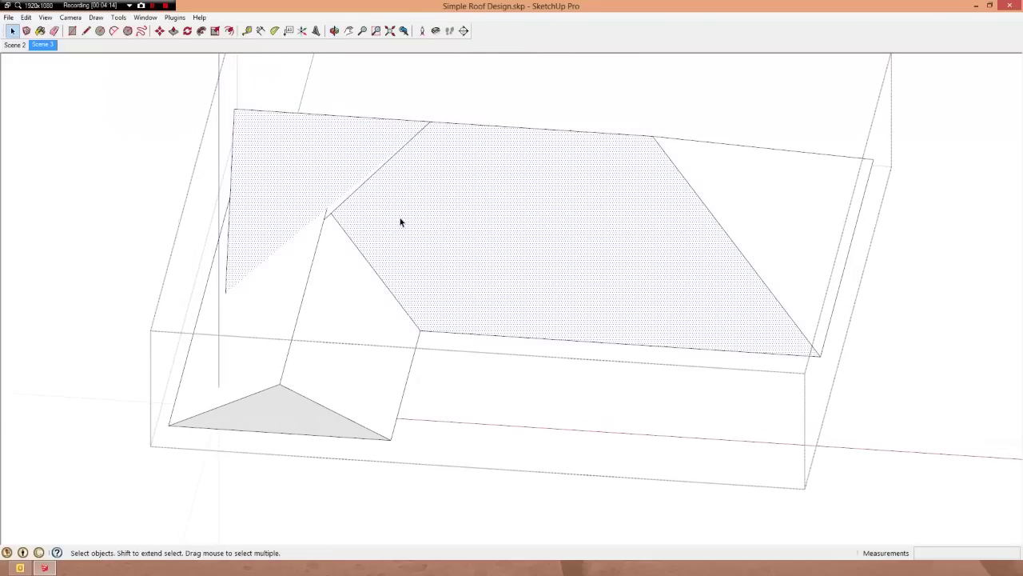
pyautogui.moveTo(402, 221)
pyautogui.mouseDown(button='middle')
pyautogui.moveTo(499, 267)
pyautogui.moveTo(722, 266)
pyautogui.mouseUp(button='middle')
pyautogui.scroll(3, 347, 278)
pyautogui.press('e')
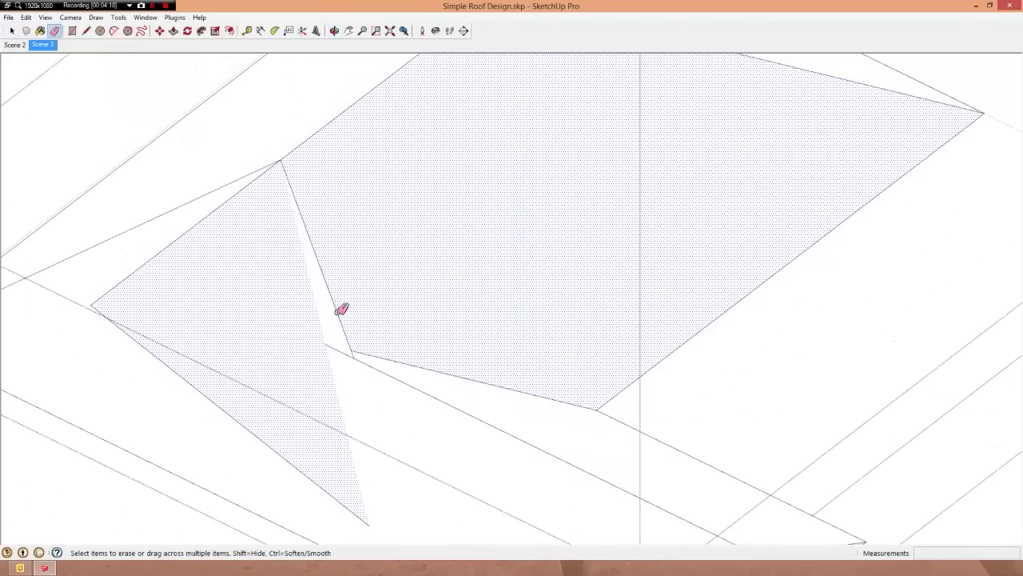
pyautogui.scroll(-3, 347, 301)
pyautogui.hotkey('ctrl', 'z')
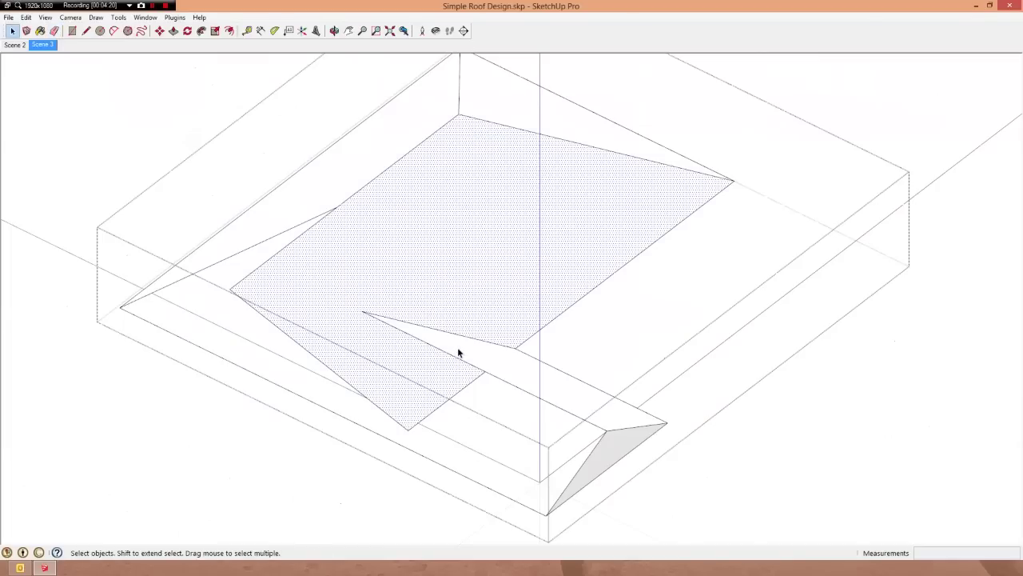
# - Draw a line from the narrower wing's inner ridge end to the wider wing's ridge end, splitting off the overhanging triangle
pyautogui.click(458, 352)
pyautogui.moveTo(487, 379); pyautogui.dragTo(960, 350, button='middle')
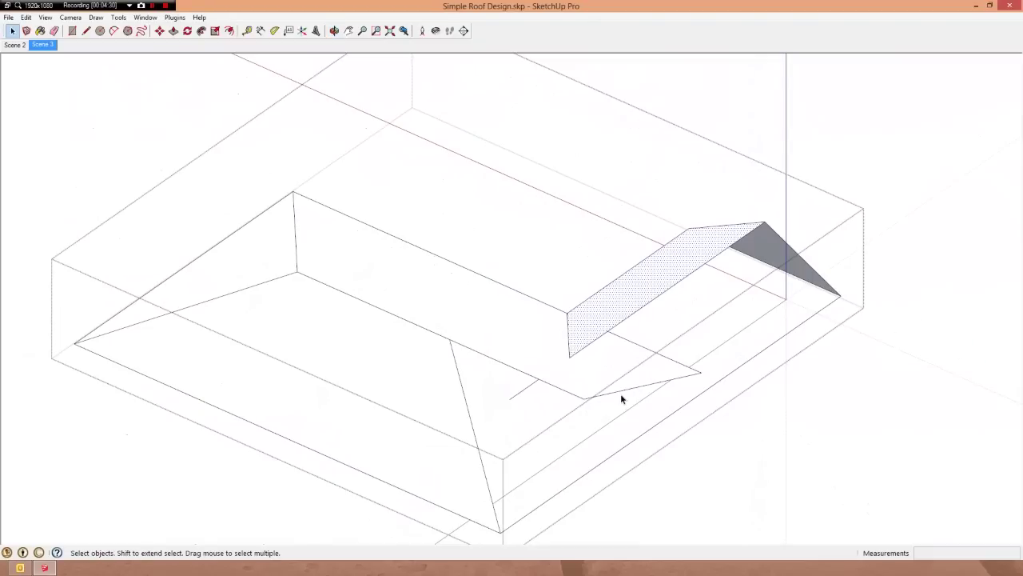
pyautogui.press('l')
pyautogui.scroll(3, 573, 364)
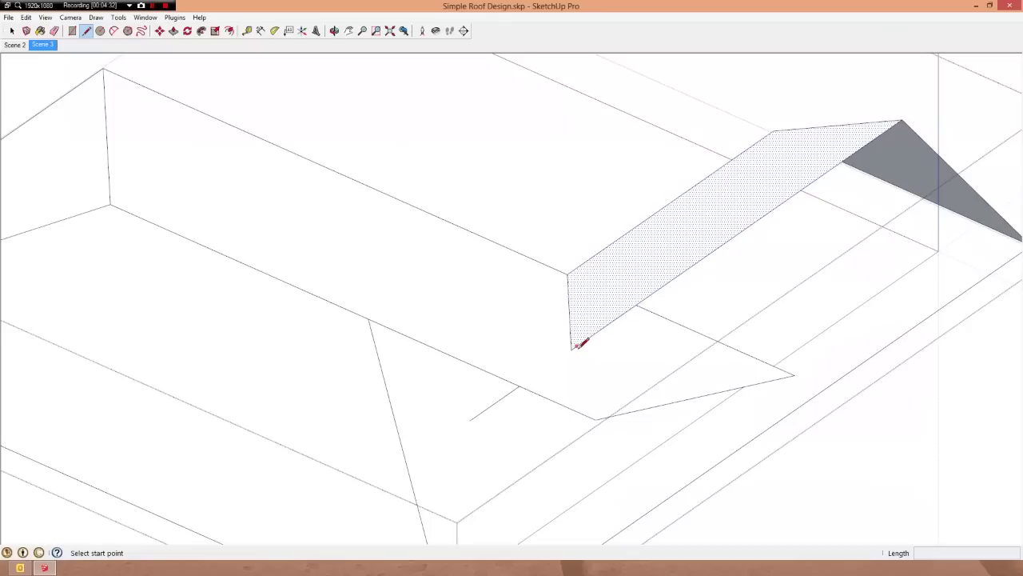
pyautogui.click(572, 349)
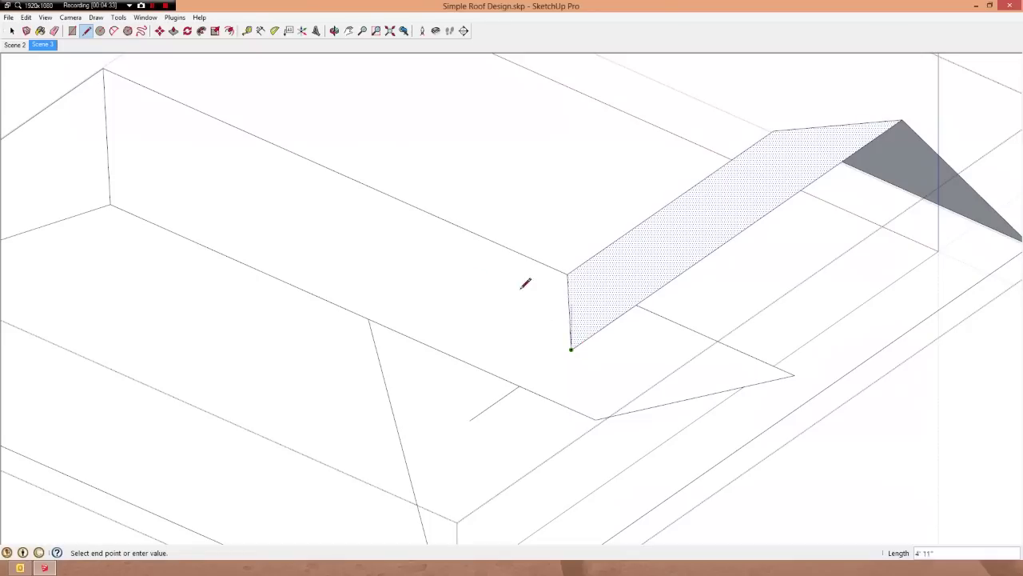
pyautogui.click(369, 319)
pyautogui.press('space')
pyautogui.click(591, 388)
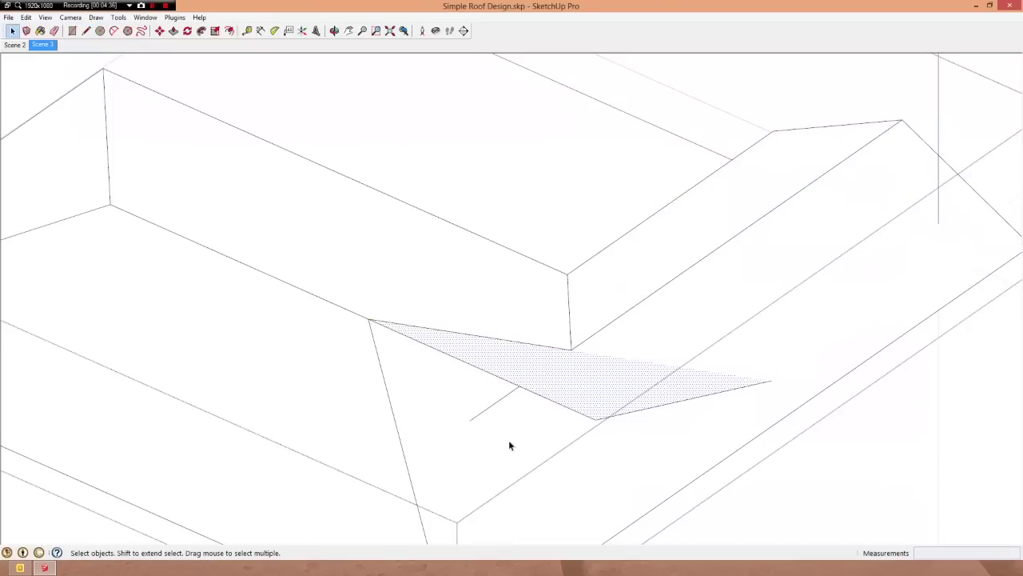
# - Erase the overhanging triangular extension and the stray edge left beyond the new line
pyautogui.click(528, 473)
pyautogui.moveTo(528, 472)
pyautogui.mouseDown(button='middle')
pyautogui.moveTo(553, 331)
pyautogui.moveTo(558, 477)
pyautogui.moveTo(545, 500)
pyautogui.moveTo(505, 489)
pyautogui.moveTo(531, 398)
pyautogui.moveTo(590, 439)
pyautogui.moveTo(678, 438)
pyautogui.mouseUp(button='middle')
pyautogui.click(531, 398)
pyautogui.press('e')
pyautogui.moveTo(663, 447); pyautogui.dragTo(654, 442)
# - Examine the cleaned roof planes from underneath for leftover faces or edges
pyautogui.scroll(-5, 636, 413)
pyautogui.moveTo(651, 411)
pyautogui.mouseDown(button='middle')
pyautogui.moveTo(575, 338)
pyautogui.moveTo(531, 368)
pyautogui.mouseUp(button='middle')
pyautogui.moveTo(616, 361)
pyautogui.mouseDown(button='middle')
pyautogui.moveTo(594, 377)
pyautogui.moveTo(313, 383)
pyautogui.moveTo(416, 84)
pyautogui.moveTo(590, 4)
pyautogui.moveTo(842, 4)
pyautogui.moveTo(901, 20)
pyautogui.moveTo(891, 74)
pyautogui.mouseUp(button='middle')
pyautogui.scroll(1, 628, 349)
pyautogui.scroll(2, 632, 347)
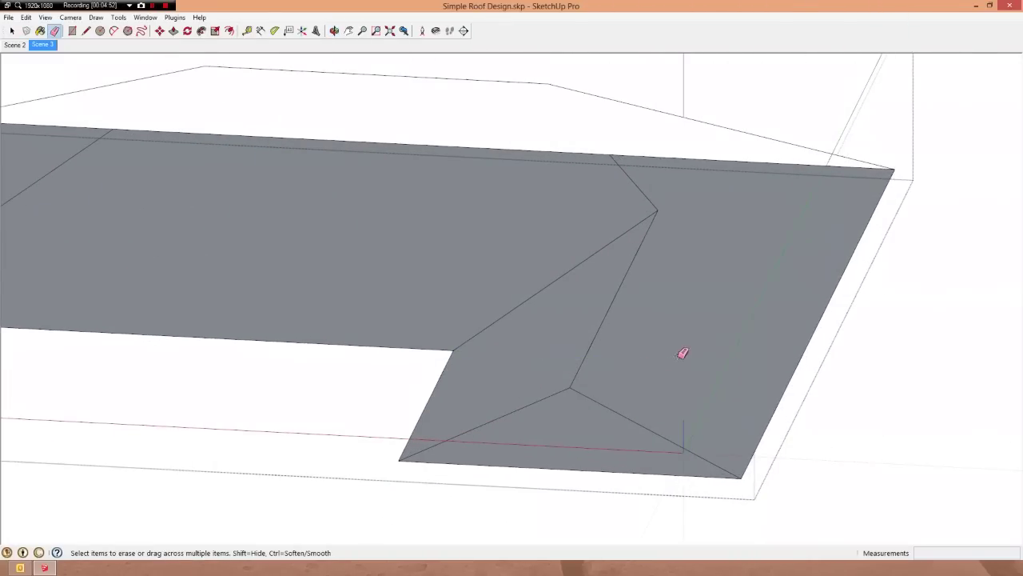
pyautogui.moveTo(681, 355)
pyautogui.mouseDown(button='middle')
pyautogui.moveTo(523, 293)
pyautogui.moveTo(297, 311)
pyautogui.moveTo(137, 526)
pyautogui.moveTo(580, 377)
pyautogui.moveTo(183, 507)
pyautogui.moveTo(461, 450)
pyautogui.mouseUp(button='middle')
pyautogui.scroll(2, 427, 352)
# - Select the roof faces in turn from above to check that each is one clean plane, and inspect the roof all round
pyautogui.press('space')
pyautogui.click(413, 338)
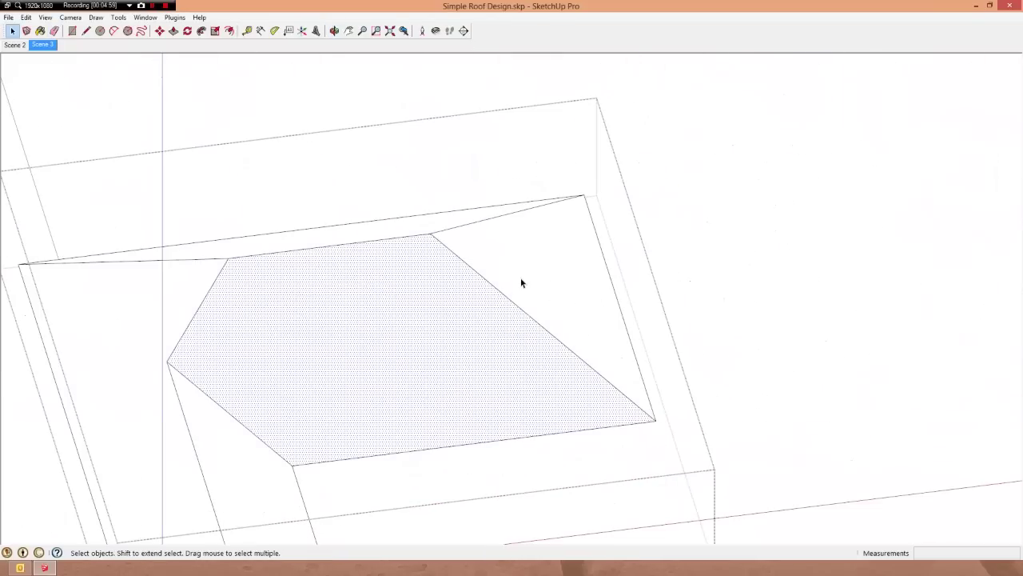
pyautogui.click(523, 283)
pyautogui.moveTo(523, 283)
pyautogui.mouseDown(button='middle')
pyautogui.moveTo(486, 340)
pyautogui.moveTo(447, 227)
pyautogui.mouseUp(button='middle')
pyautogui.click(416, 201)
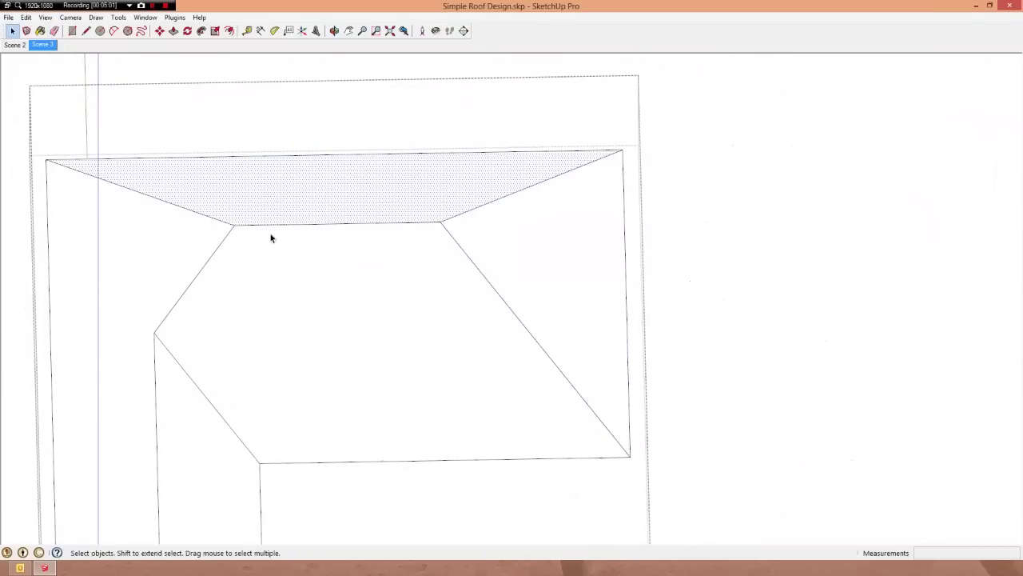
pyautogui.click(137, 282)
pyautogui.scroll(-2, 286, 358)
pyautogui.click(301, 385)
pyautogui.moveTo(348, 369); pyautogui.dragTo(210, 291, button='middle')
pyautogui.moveTo(488, 353); pyautogui.dragTo(432, 78, button='middle')
pyautogui.scroll(3, 404, 278)
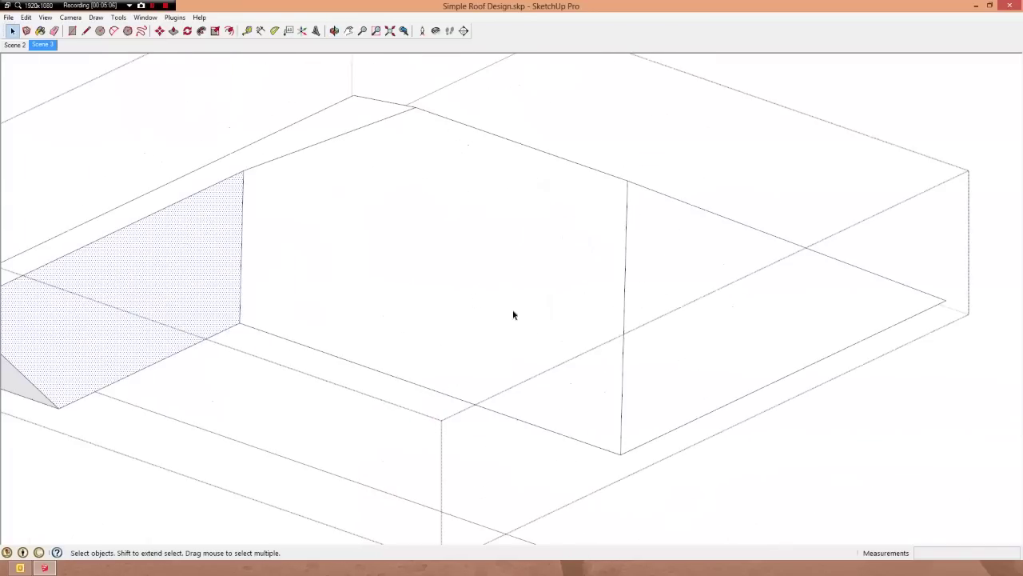
pyautogui.moveTo(540, 313); pyautogui.dragTo(415, 324, button='middle')
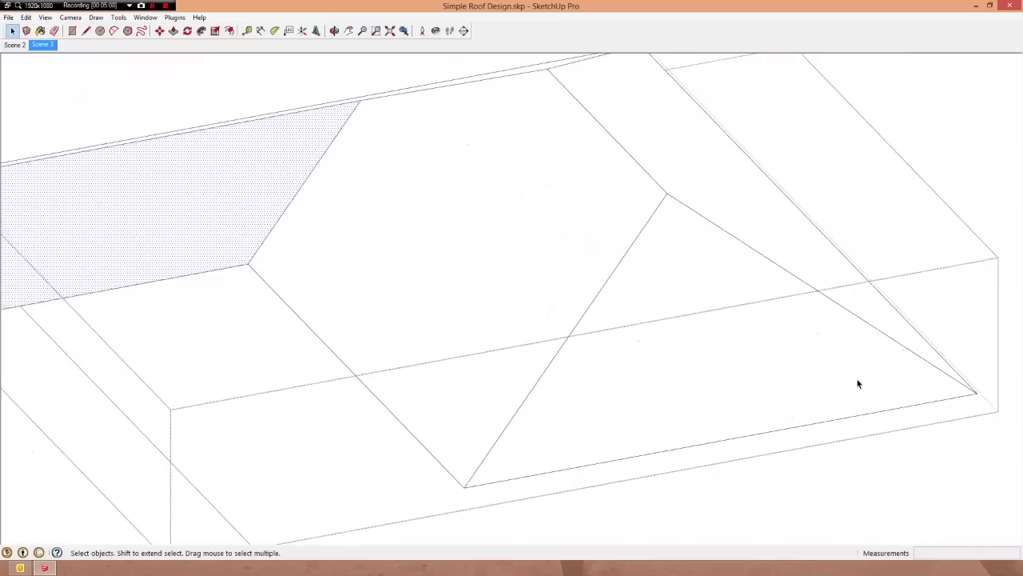
pyautogui.scroll(-3, 852, 381)
pyautogui.moveTo(575, 339); pyautogui.dragTo(612, 392, button='middle')
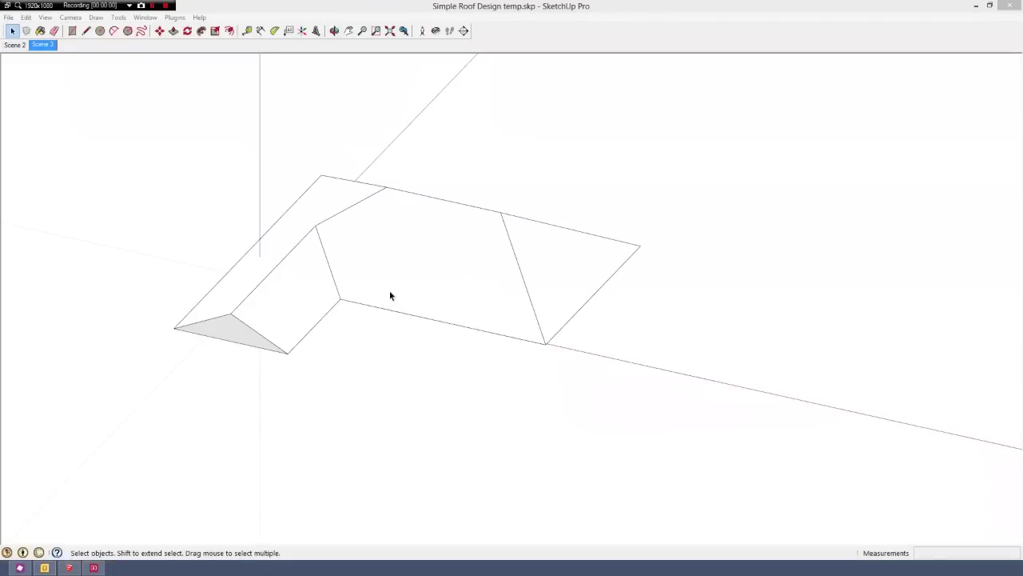
# - Duplicate the Roof Planes group in place and hide the copy
pyautogui.moveTo(410, 296)
pyautogui.mouseDown(button='middle')
pyautogui.moveTo(402, 205)
pyautogui.moveTo(434, 203)
pyautogui.moveTo(349, 290)
pyautogui.moveTo(482, 238)
pyautogui.moveTo(446, 297)
pyautogui.moveTo(420, 311)
pyautogui.mouseUp(button='middle')
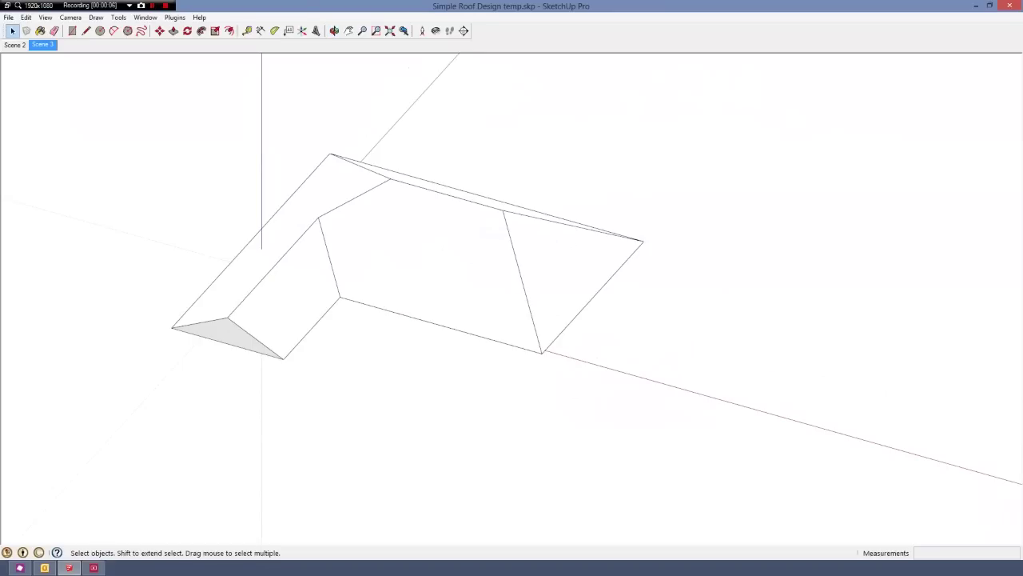
pyautogui.moveTo(1022, 372); pyautogui.dragTo(784, 184)
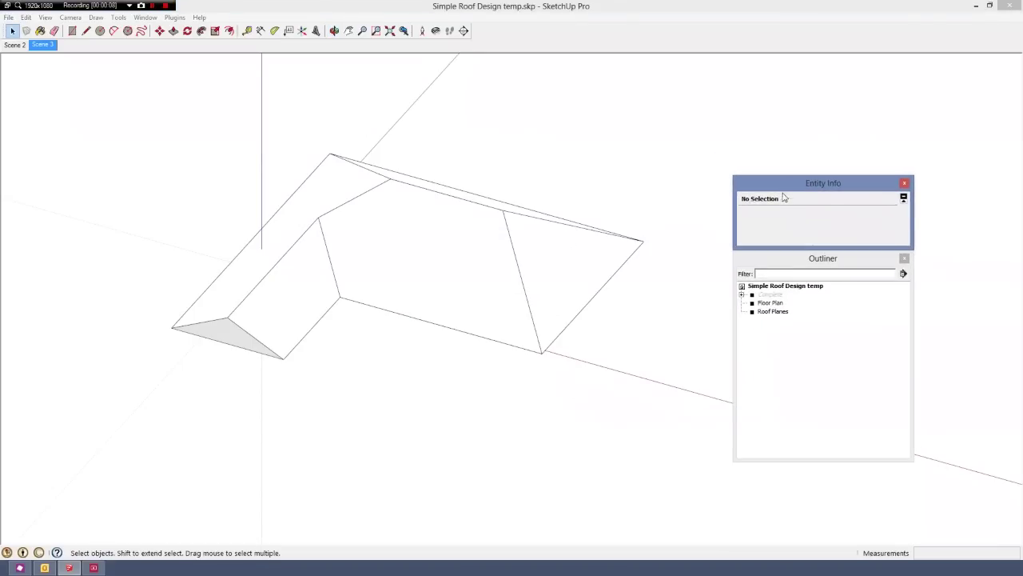
pyautogui.click(769, 311)
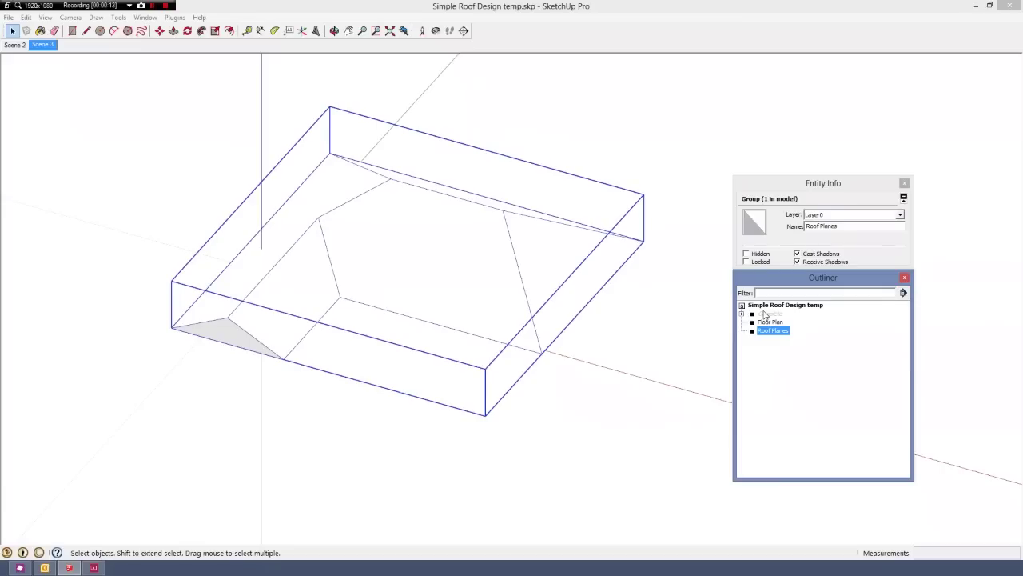
pyautogui.press('m')
pyautogui.click(502, 210)
pyautogui.press('ctrl')
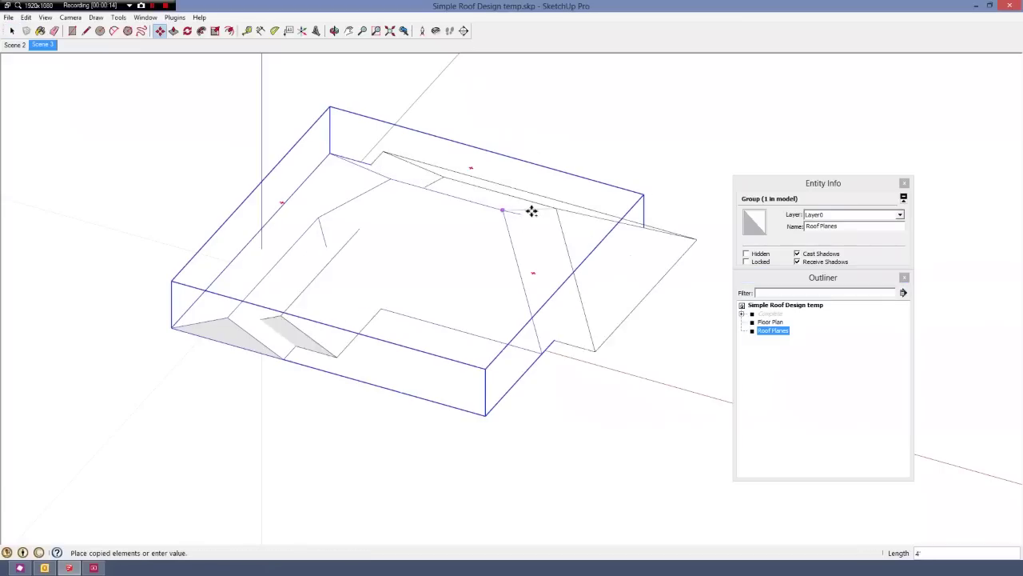
pyautogui.click(501, 211)
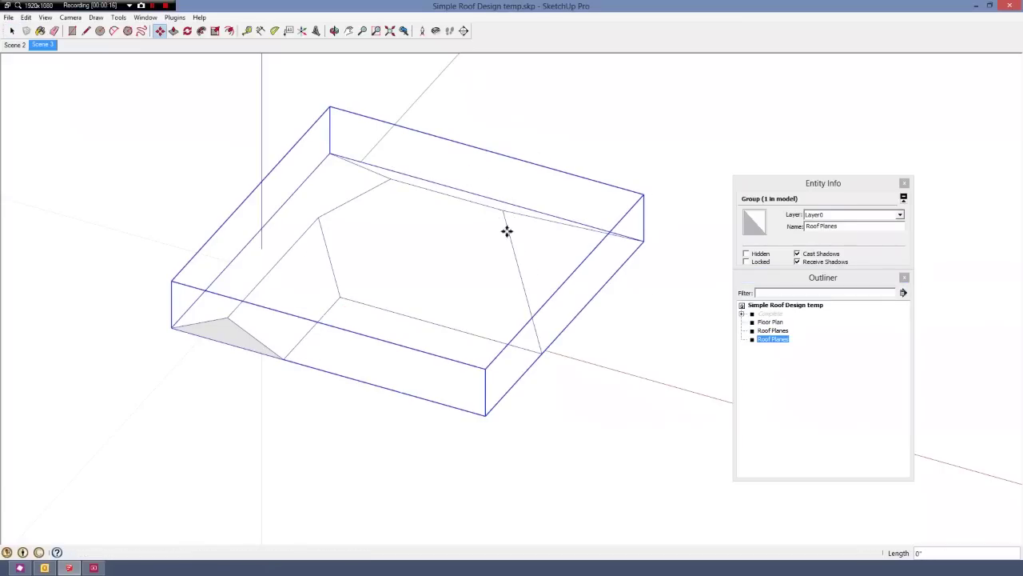
pyautogui.rightClick(773, 343)
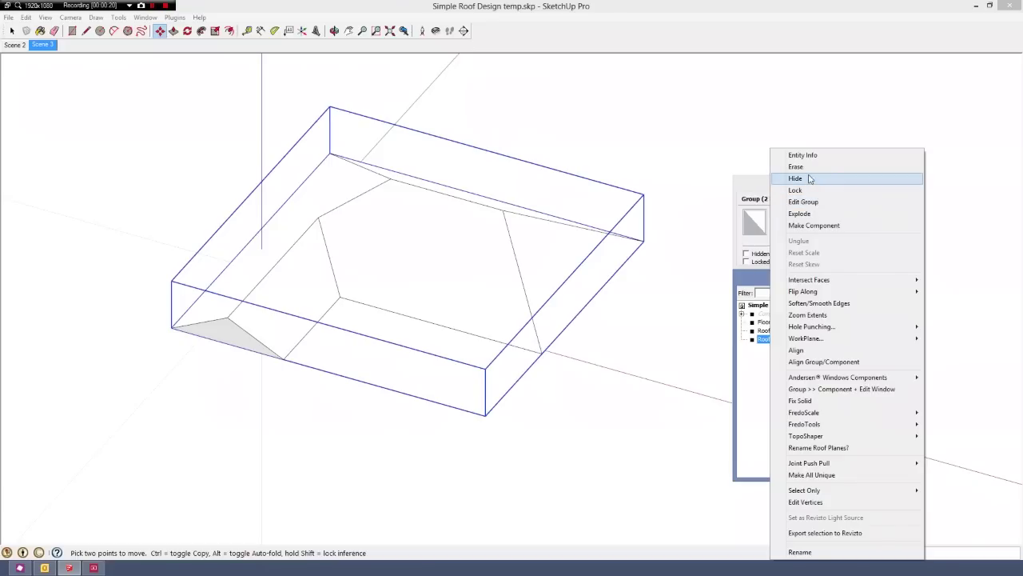
pyautogui.click(809, 179)
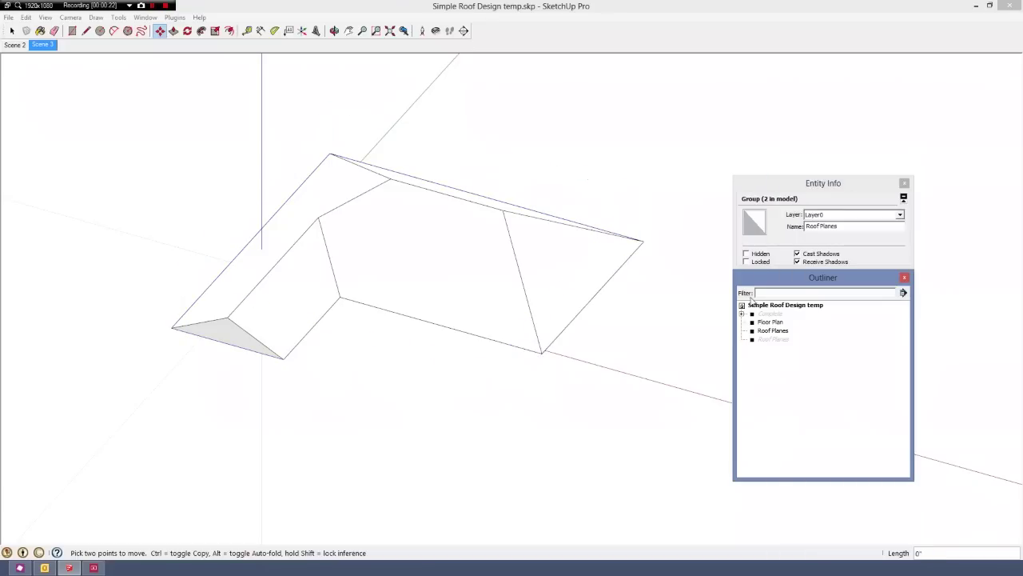
# - Open the visible Roof Planes group for editing and select the wider wing's large front slope
pyautogui.click(772, 311)
pyautogui.press('space')
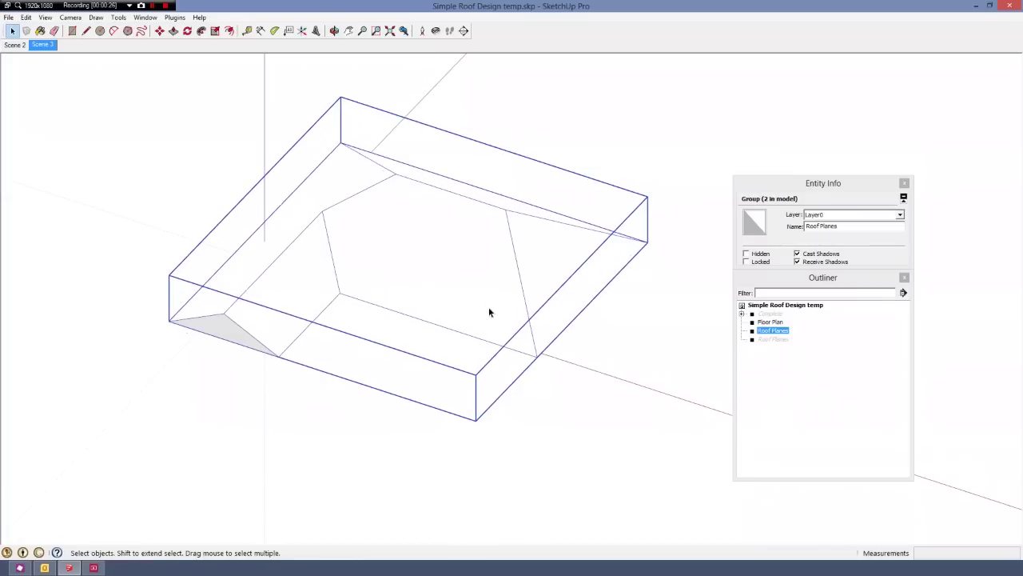
pyautogui.doubleClick(489, 311)
pyautogui.click(489, 312)
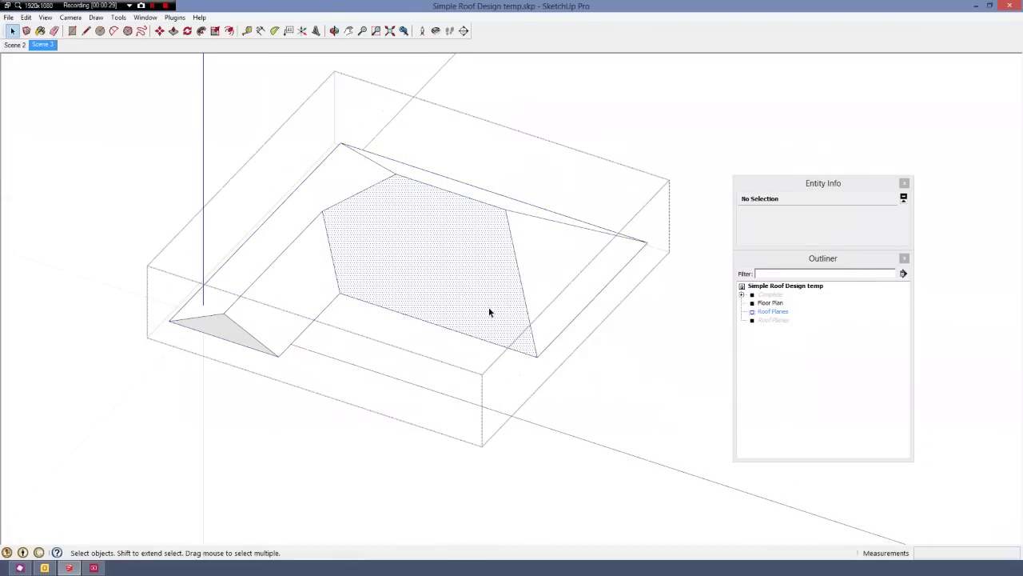
pyautogui.moveTo(488, 309); pyautogui.dragTo(474, 294, button='middle')
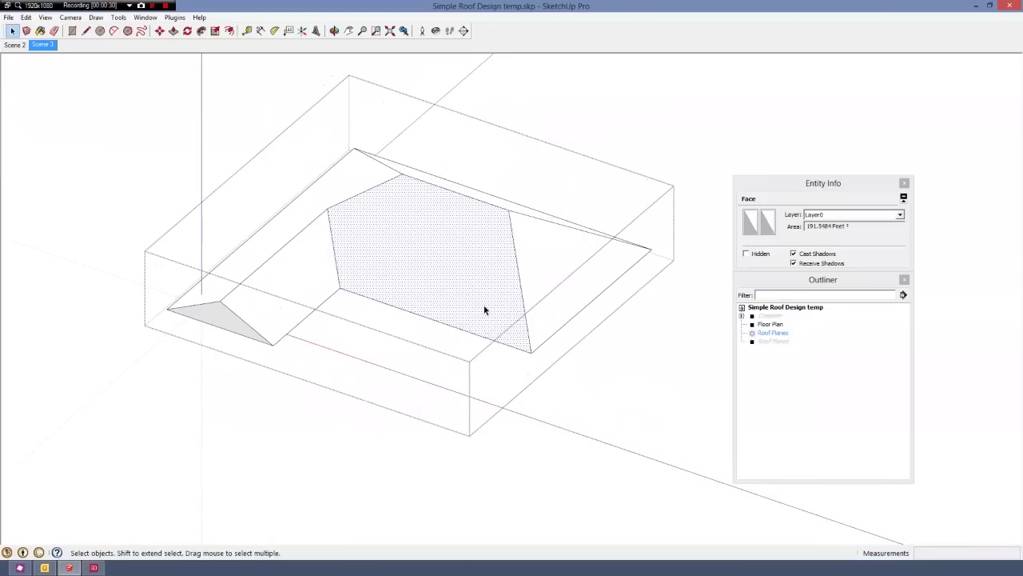
# - Move the wider wing's ridge edge straight down 4' 6" to the level of the eave corner
pyautogui.press('m')
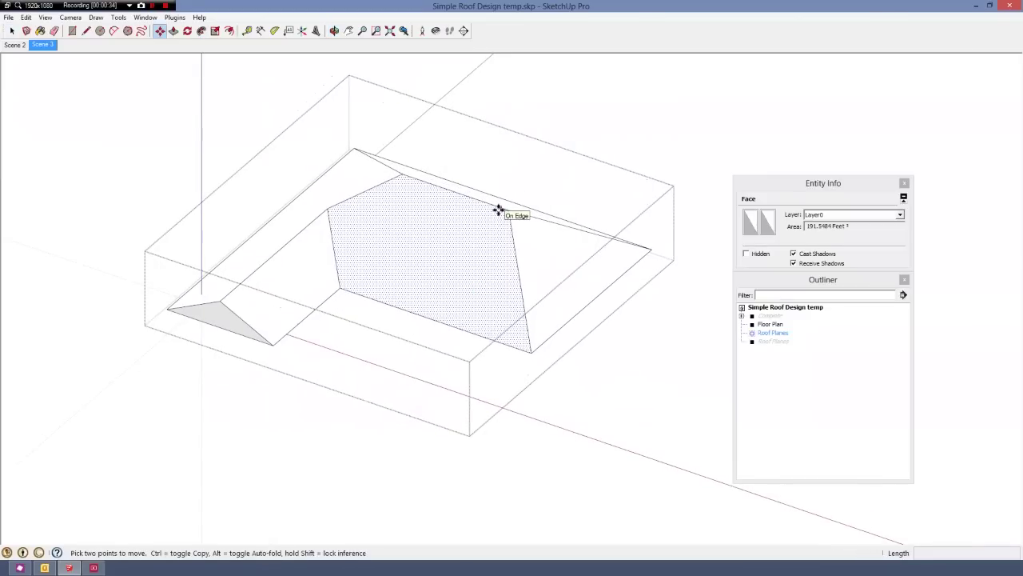
pyautogui.scroll(3, 491, 211)
pyautogui.press('Escape')
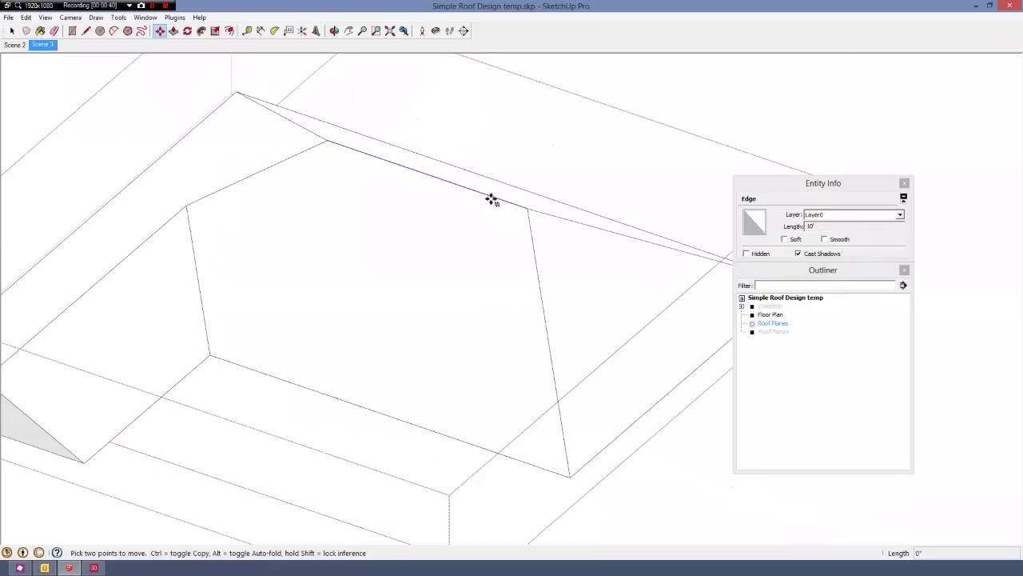
pyautogui.click(491, 199)
pyautogui.scroll(-2, 488, 221)
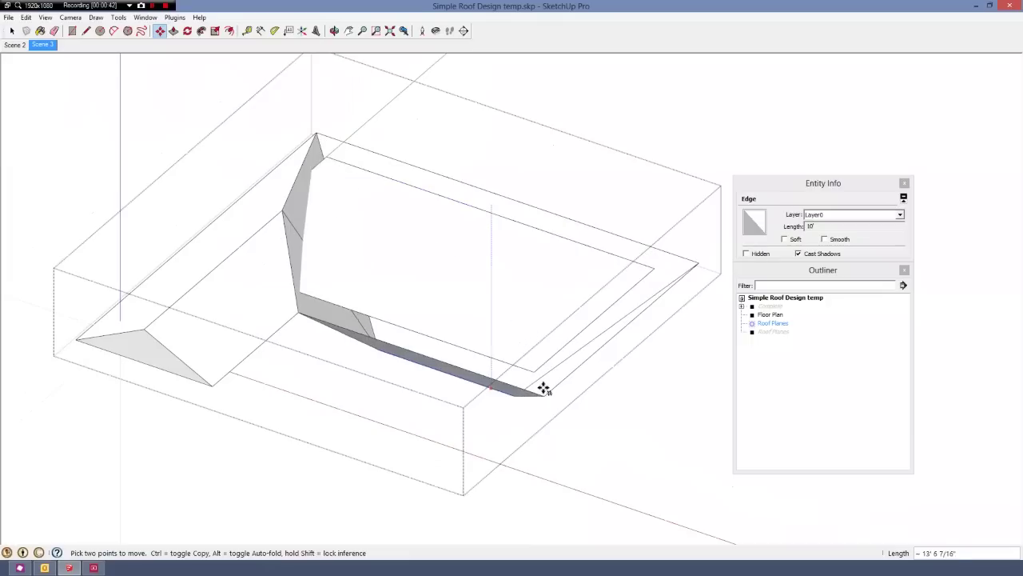
pyautogui.scroll(2, 543, 397)
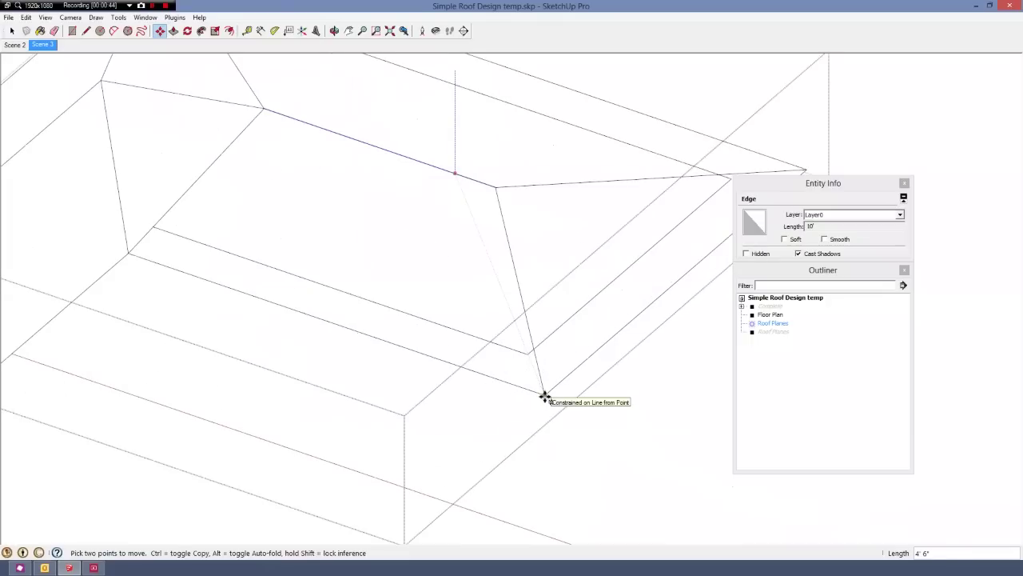
pyautogui.click(545, 397)
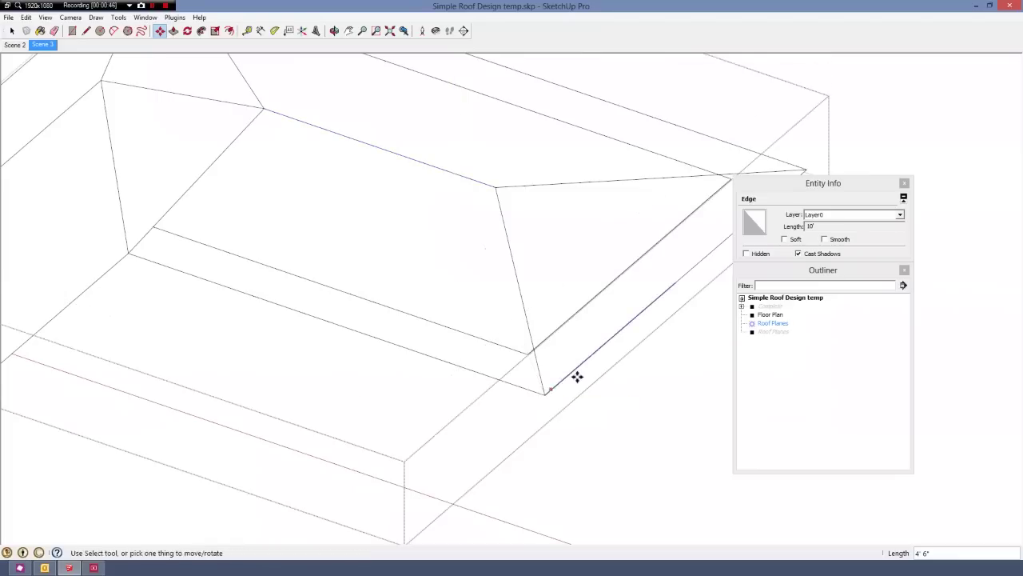
# - Move the narrower wing's ridge edge straight down to the level of its eave corner
pyautogui.scroll(-3, 575, 376)
pyautogui.moveTo(551, 405); pyautogui.dragTo(601, 316, button='middle')
pyautogui.scroll(-2, 592, 328)
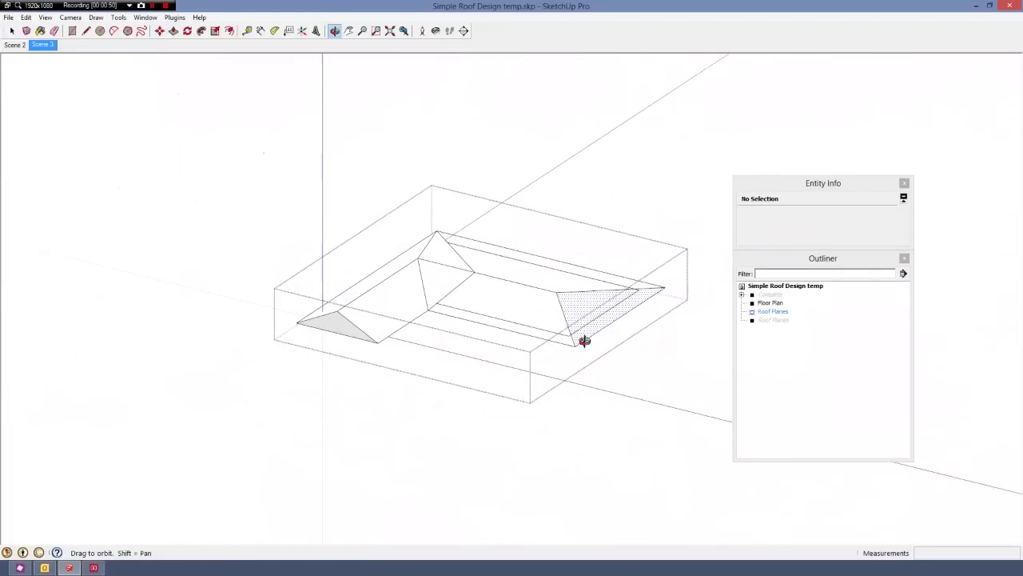
pyautogui.scroll(3, 407, 270)
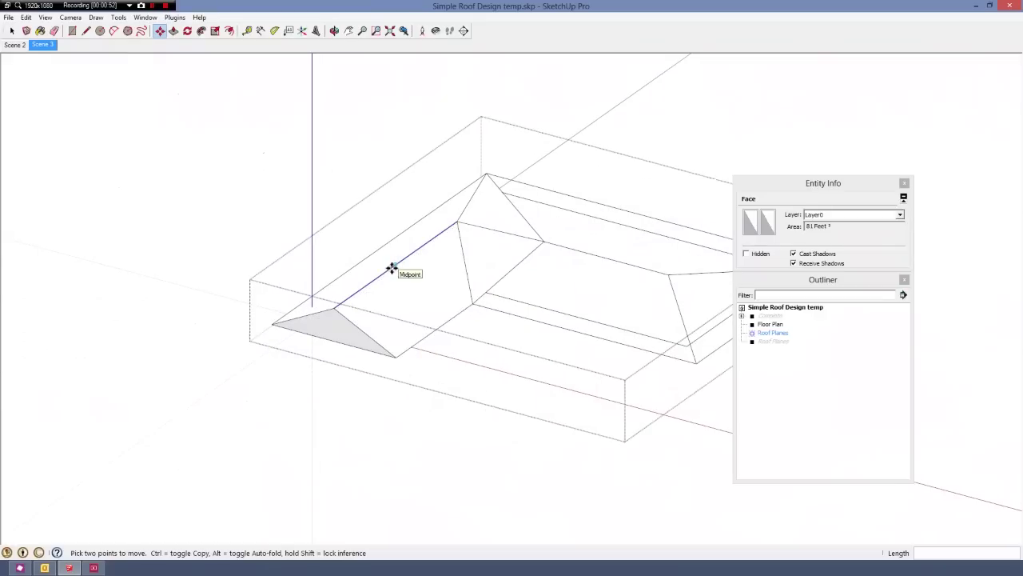
pyautogui.click(393, 269)
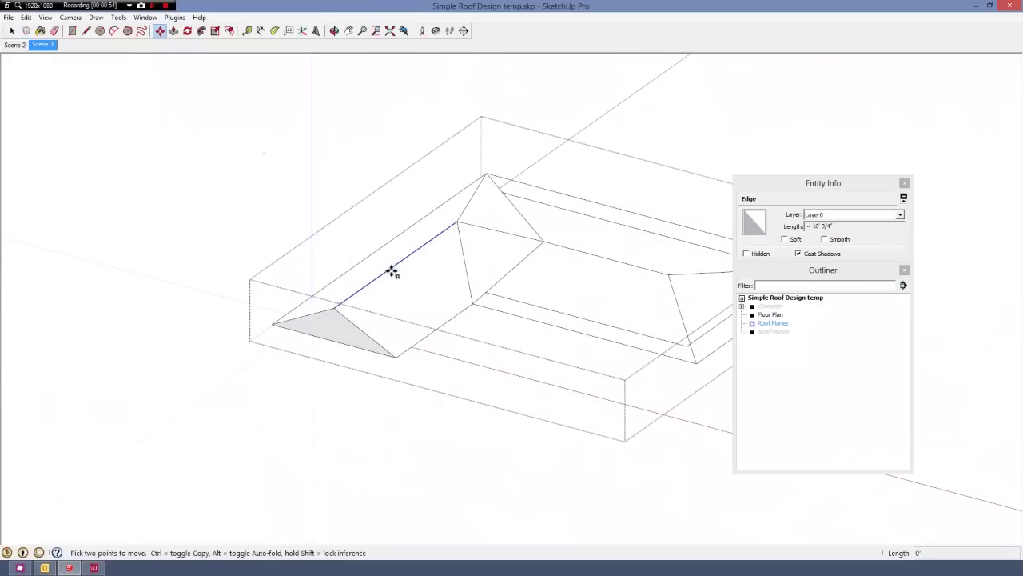
pyautogui.click(394, 355)
# - Erase the extra fold edge running from the outer roof corner to the narrower wing's inner ridge end
pyautogui.moveTo(563, 288); pyautogui.dragTo(619, 311, button='middle')
pyautogui.scroll(-2, 432, 315)
pyautogui.scroll(2, 541, 304)
pyautogui.moveTo(542, 305); pyautogui.dragTo(488, 320, button='middle')
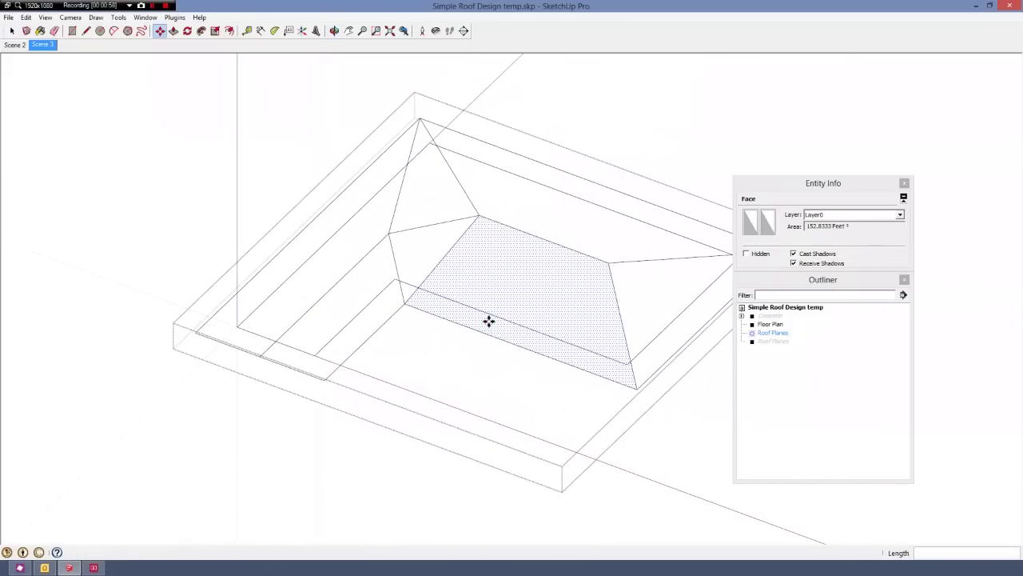
pyautogui.scroll(-2, 544, 290)
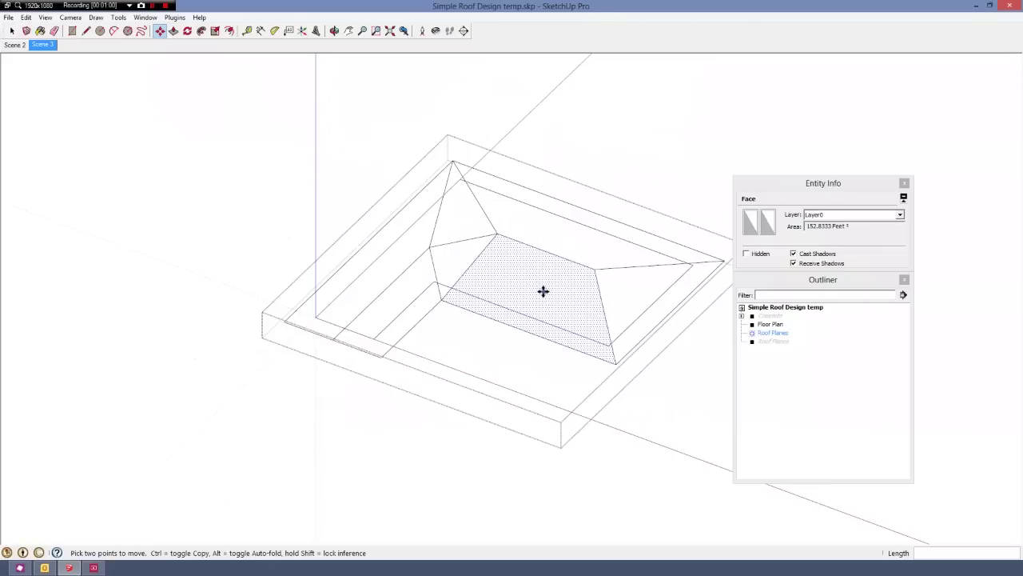
pyautogui.press('e')
pyautogui.moveTo(491, 272)
pyautogui.mouseDown(button='middle')
pyautogui.moveTo(477, 320)
pyautogui.moveTo(480, 261)
pyautogui.mouseUp(button='middle')
pyautogui.scroll(3, 475, 253)
pyautogui.click(474, 253)
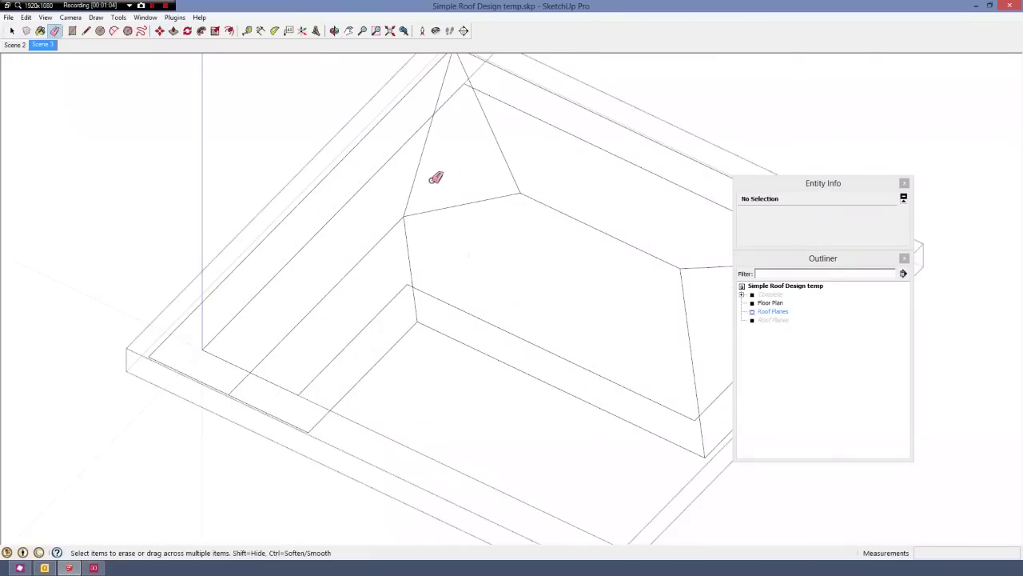
pyautogui.click(412, 183)
pyautogui.scroll(-2, 464, 231)
pyautogui.press('space')
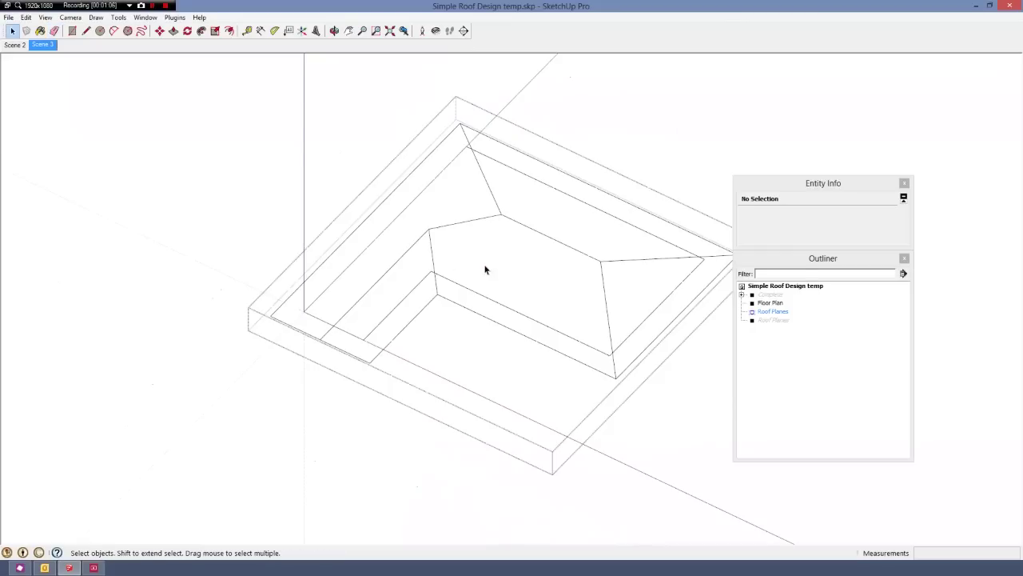
# - Select the flattened roof faces one after another to check that each plane is a separate face
pyautogui.click(485, 270)
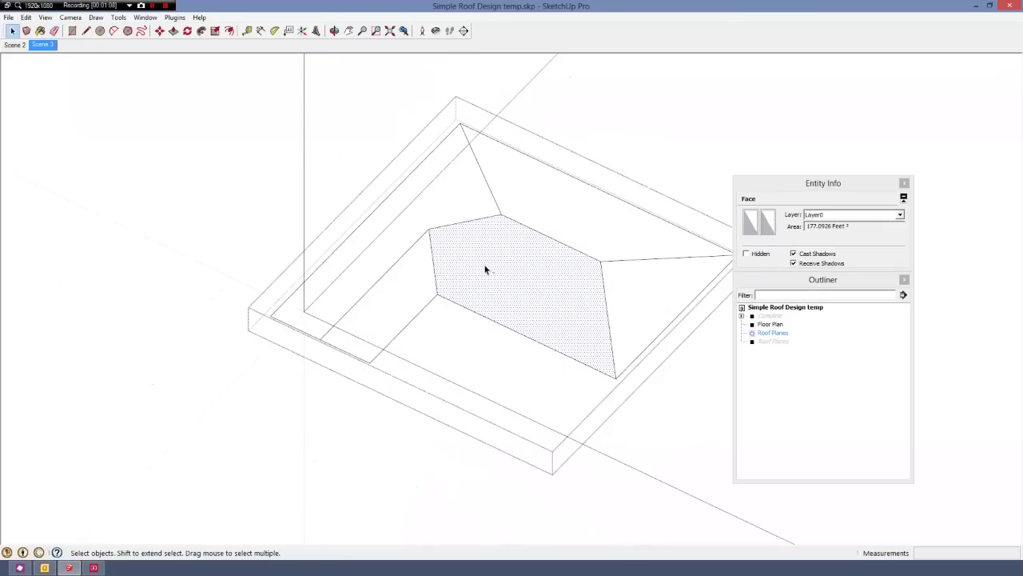
pyautogui.click(440, 208)
pyautogui.click(572, 246)
pyautogui.click(623, 291)
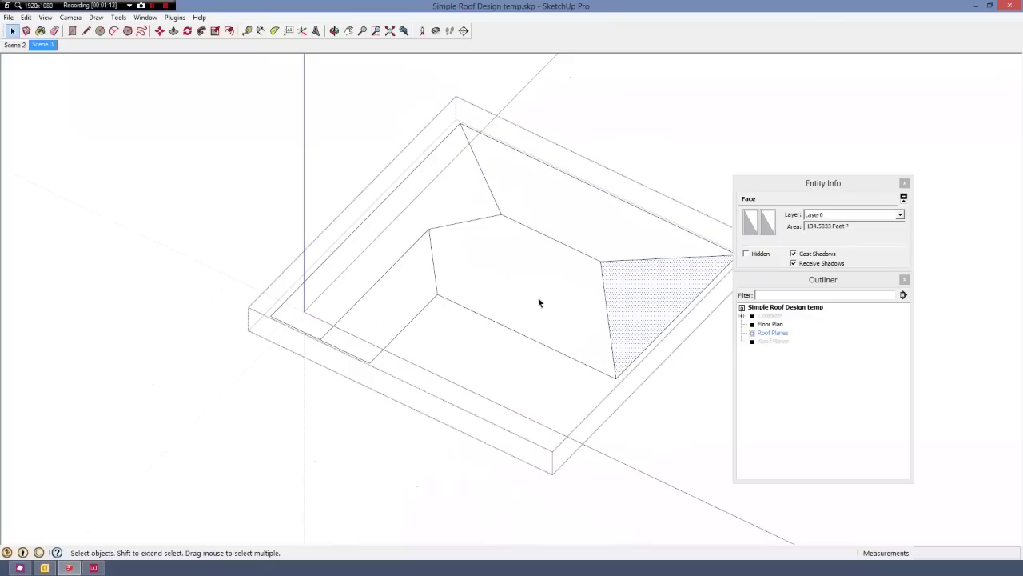
pyautogui.click(544, 304)
pyautogui.click(360, 344)
pyautogui.moveTo(520, 301); pyautogui.dragTo(530, 253, button='middle')
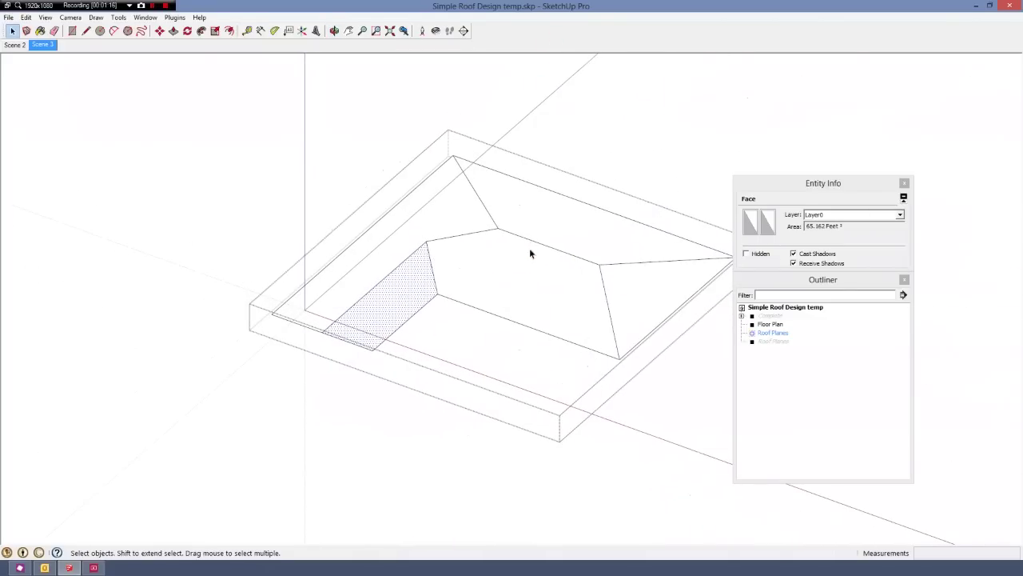
# - Rename the flattened Roof Planes group as Roof Plan
pyautogui.click(525, 289)
pyautogui.scroll(-2, 519, 269)
pyautogui.scroll(2, 519, 270)
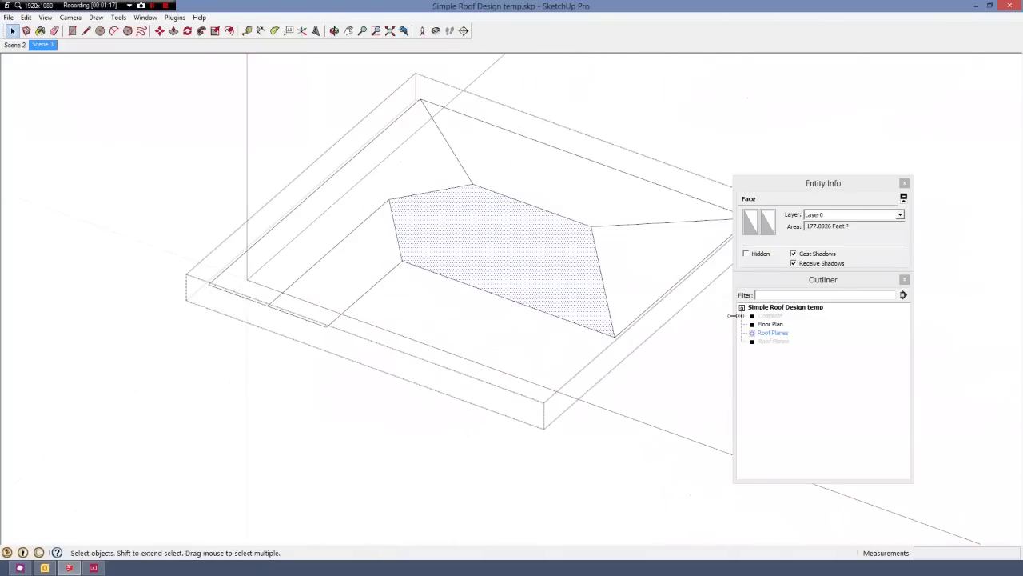
pyautogui.click(771, 333)
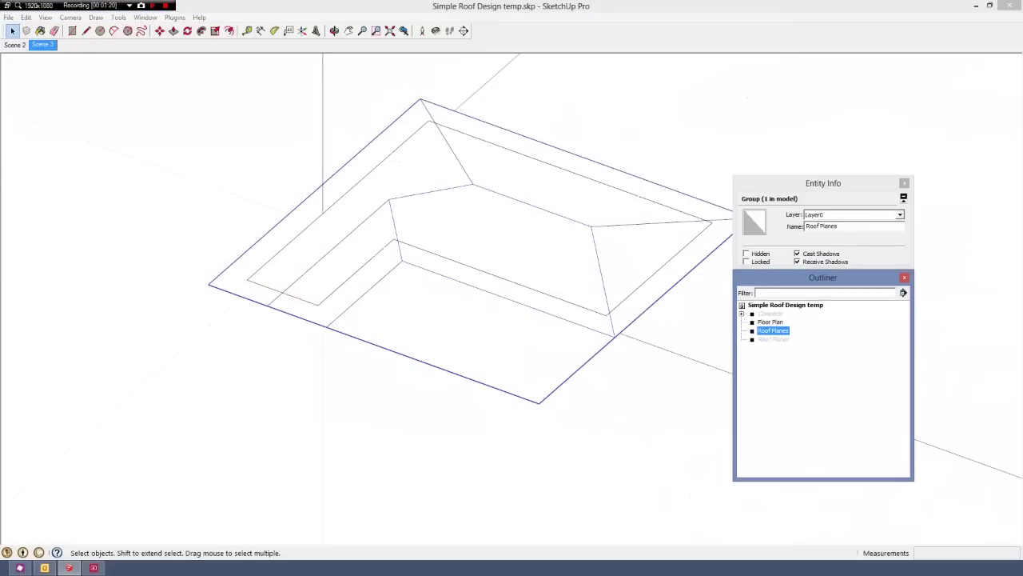
pyautogui.press('BackSpace')
pyautogui.press('BackSpace')
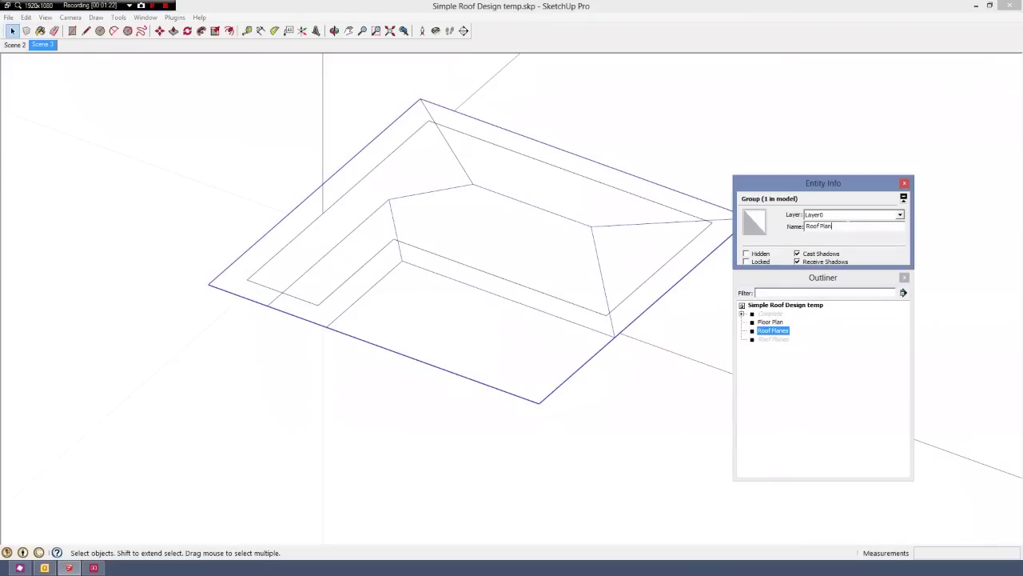
pyautogui.click(776, 335)
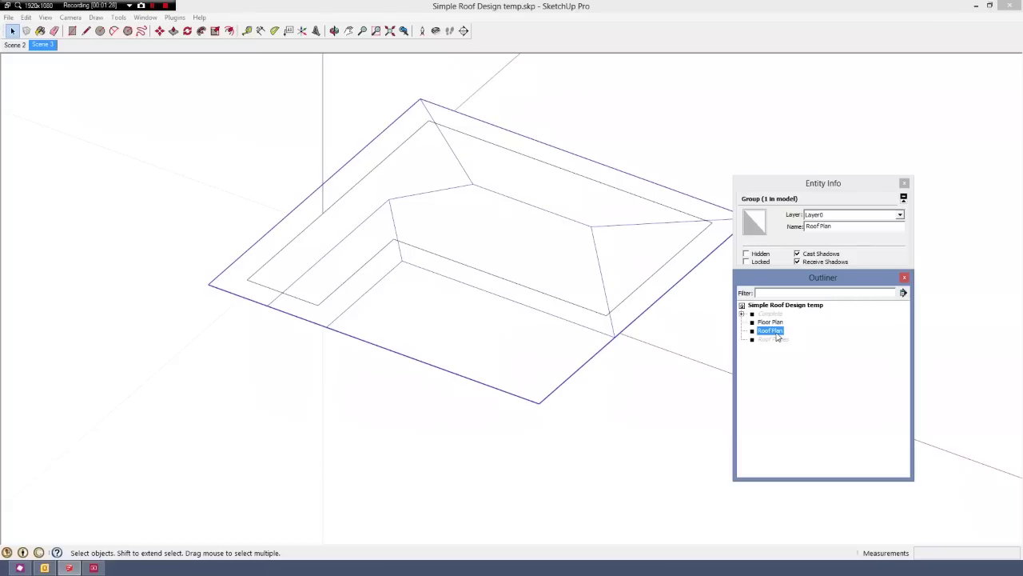
# - Copy the Roof Plan group in place, directly over the original, and hide one of the two copies
pyautogui.press('m')
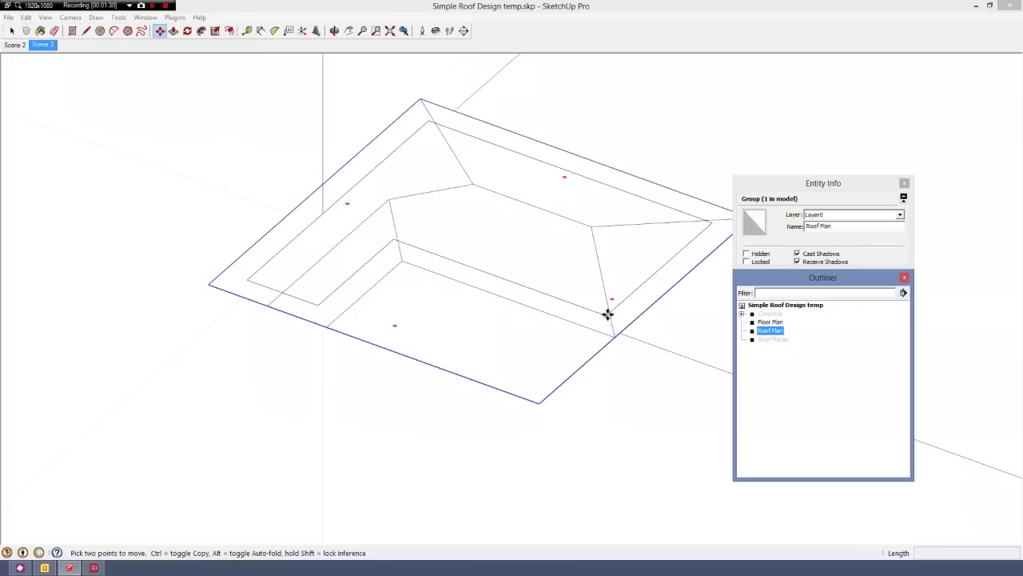
pyautogui.press('ctrl')
pyautogui.click(615, 338)
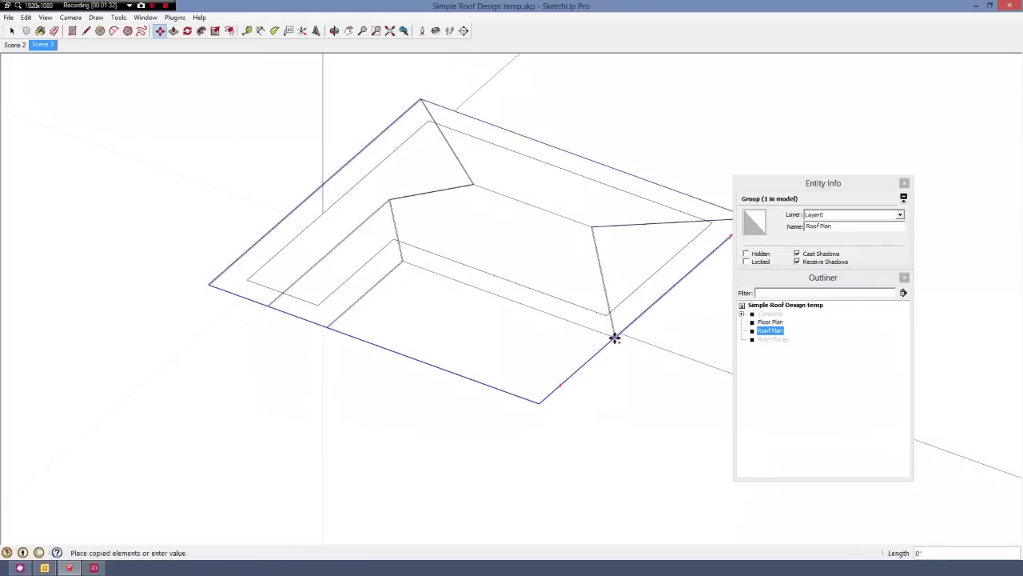
pyautogui.click(615, 337)
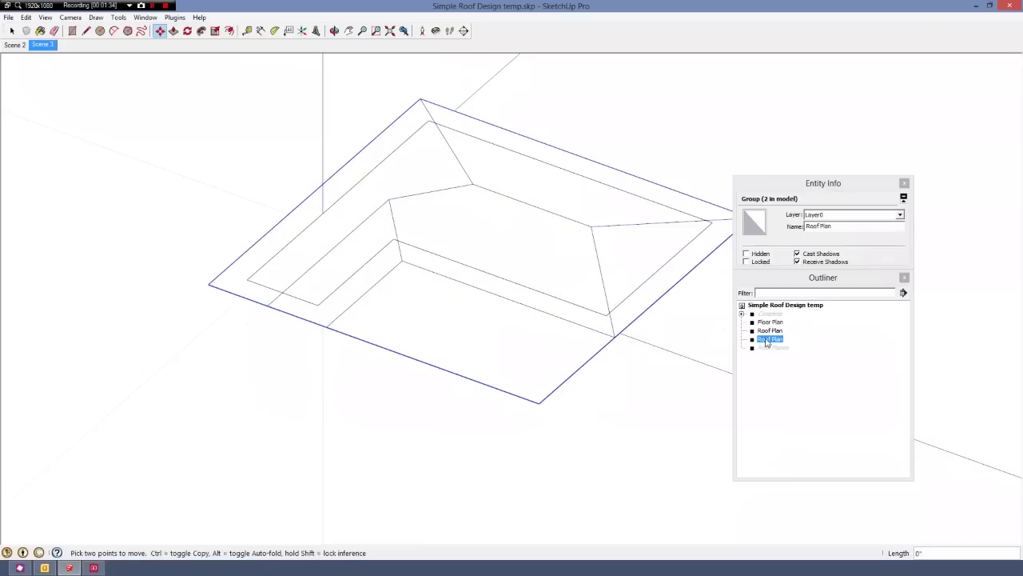
pyautogui.rightClick(766, 342)
pyautogui.click(808, 179)
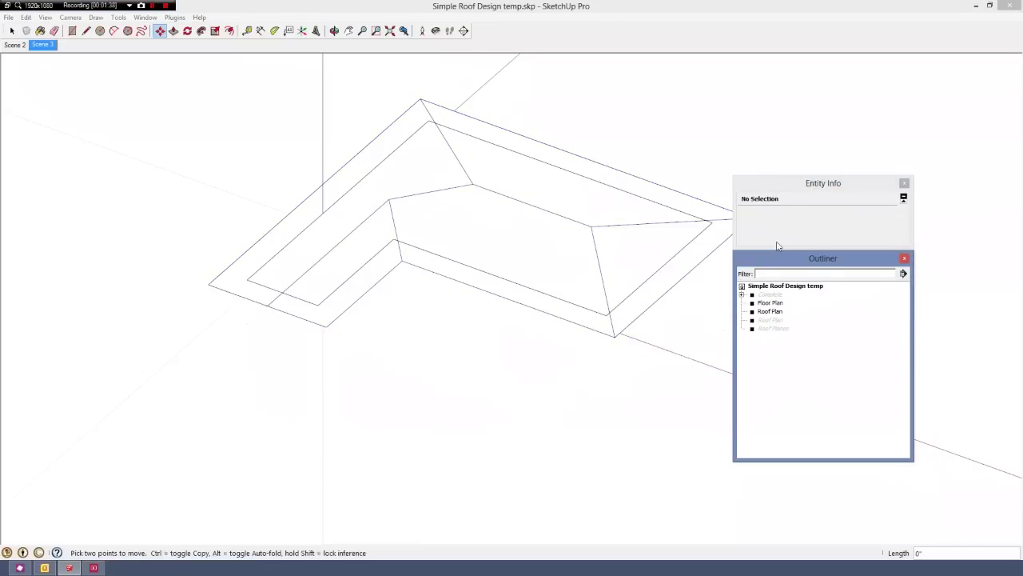
pyautogui.press('space')
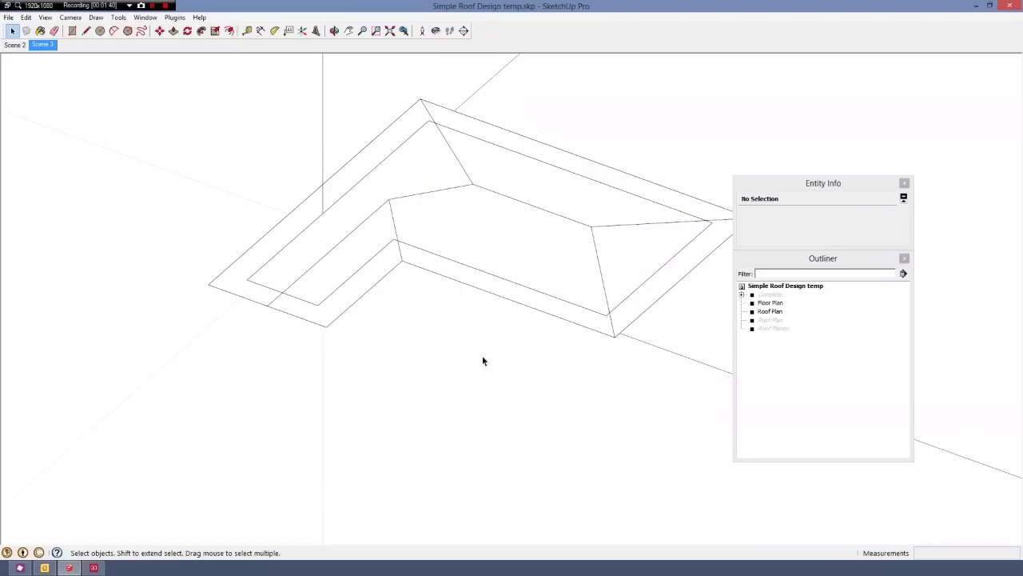
pyautogui.moveTo(483, 359)
pyautogui.mouseDown(button='middle')
pyautogui.moveTo(501, 418)
pyautogui.moveTo(524, 364)
pyautogui.moveTo(512, 339)
pyautogui.moveTo(541, 322)
pyautogui.mouseUp(button='middle')
pyautogui.scroll(3, 503, 338)
pyautogui.scroll(-2, 538, 309)
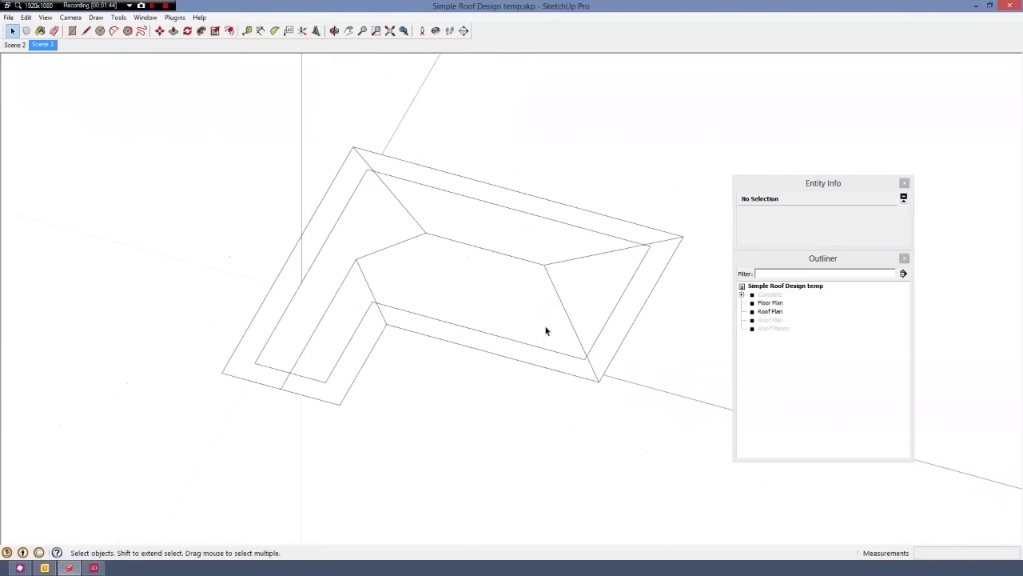
pyautogui.moveTo(521, 337)
pyautogui.mouseDown(button='middle')
pyautogui.moveTo(521, 327)
pyautogui.moveTo(520, 342)
pyautogui.mouseUp(button='middle')
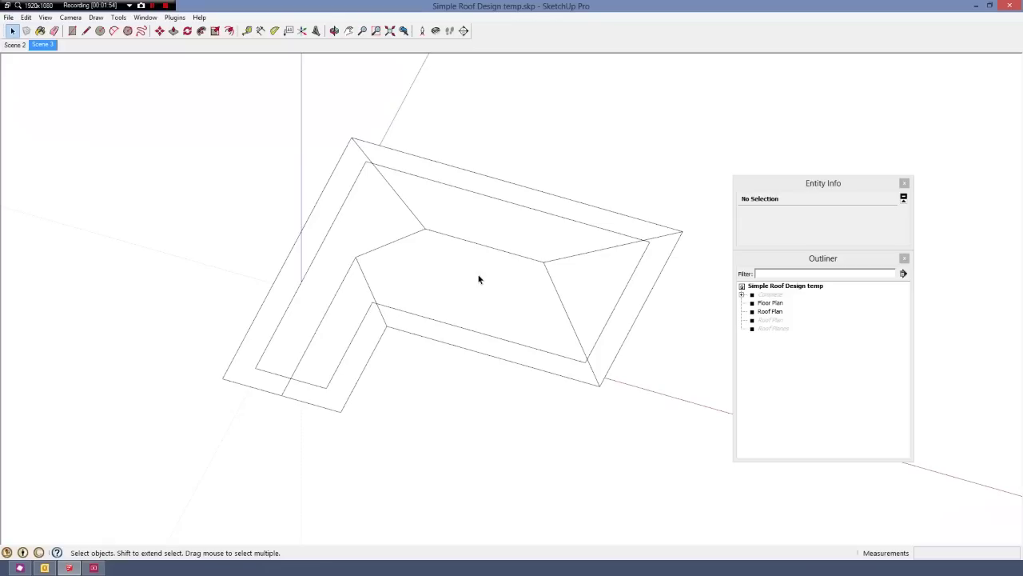
pyautogui.scroll(1, 555, 293)
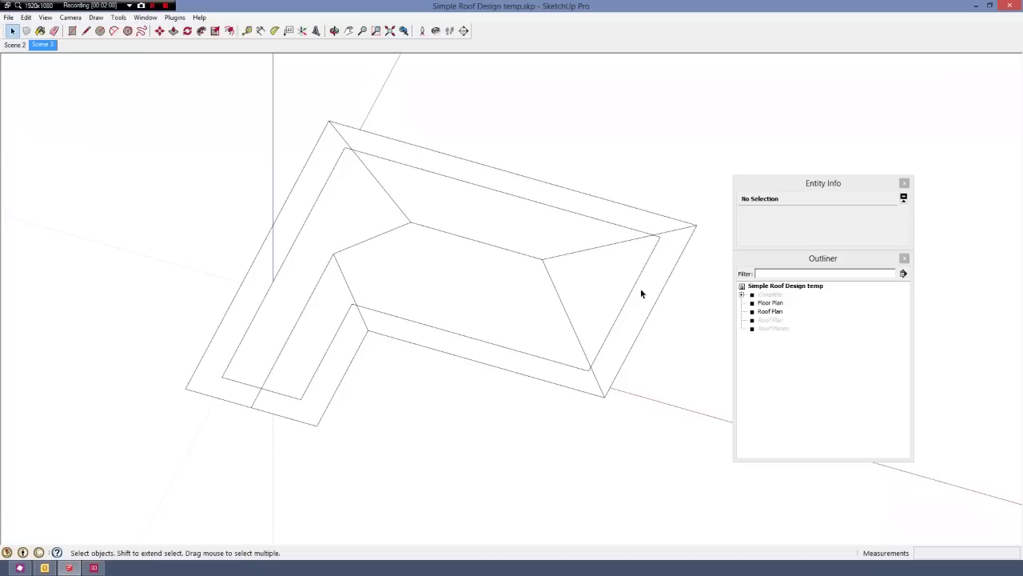
pyautogui.doubleClick(501, 248)
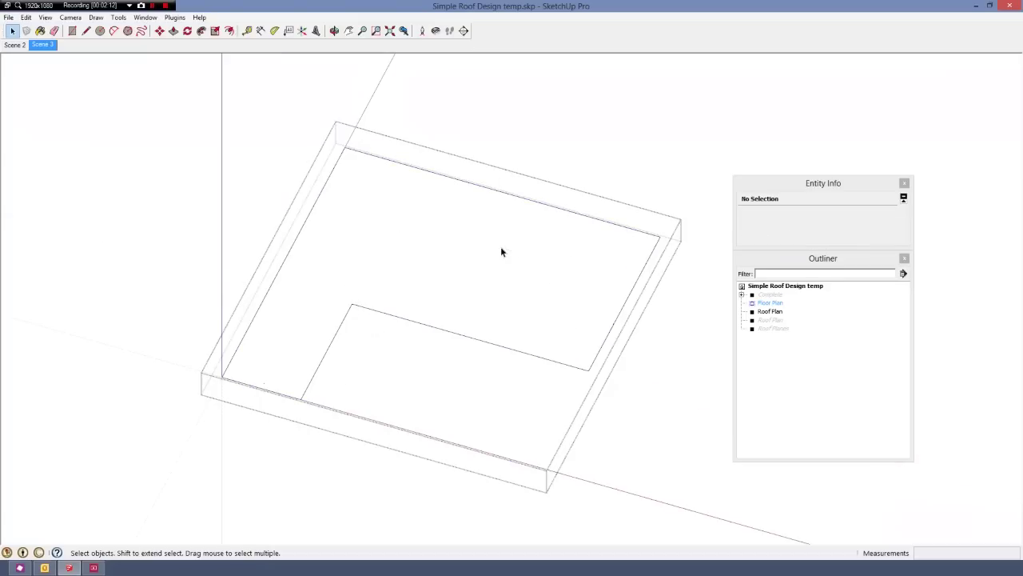
pyautogui.press('Escape')
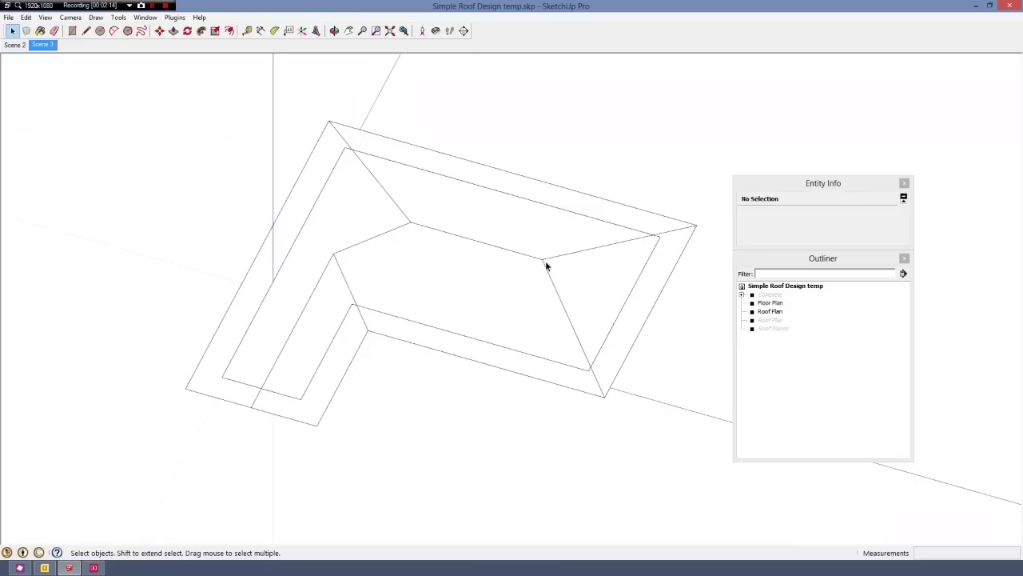
pyautogui.click(766, 313)
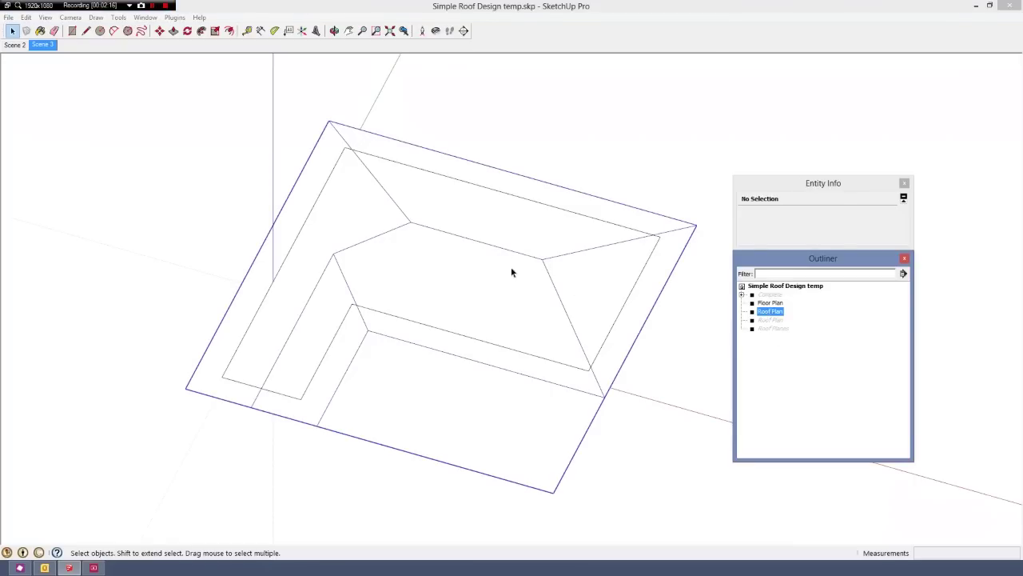
pyautogui.doubleClick(511, 249)
pyautogui.press('Escape')
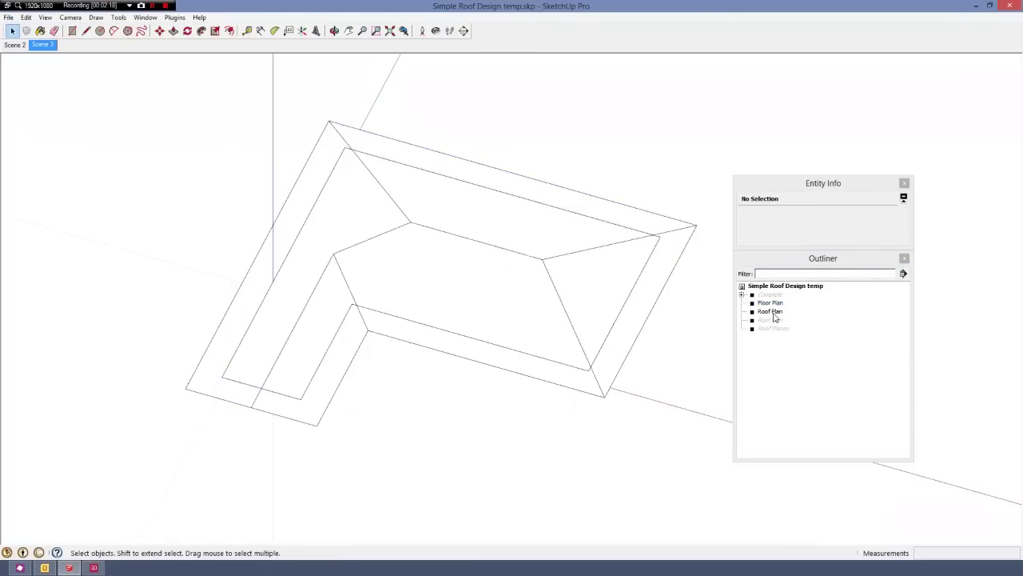
# - Inside the visible Roof Plan group, draw a rectangle about 17' 5" long and 1.5" wide along the outside of the wider wing's hip-end eave
pyautogui.doubleClick(773, 313)
pyautogui.click(531, 259)
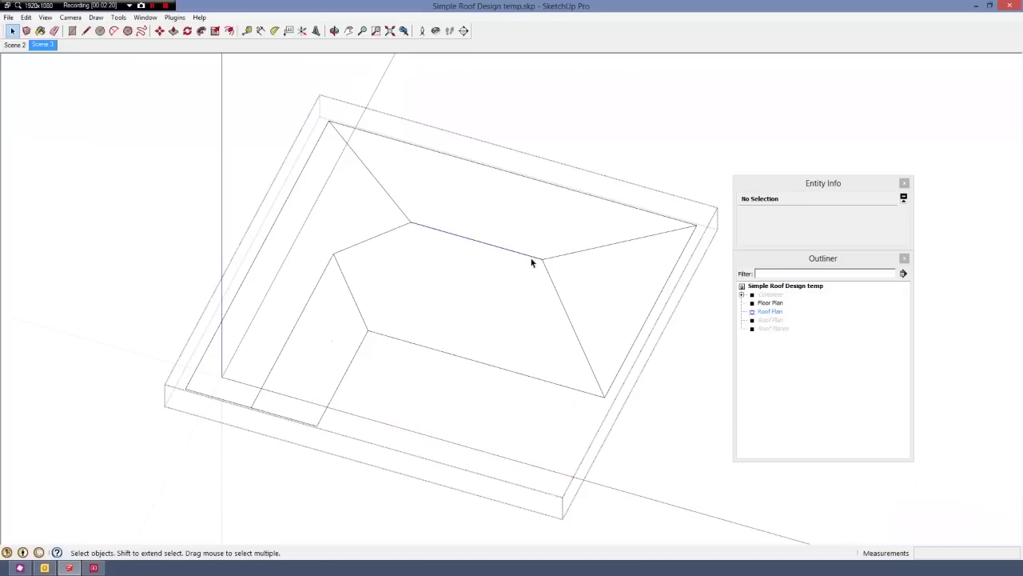
pyautogui.moveTo(530, 259); pyautogui.dragTo(567, 315, button='middle')
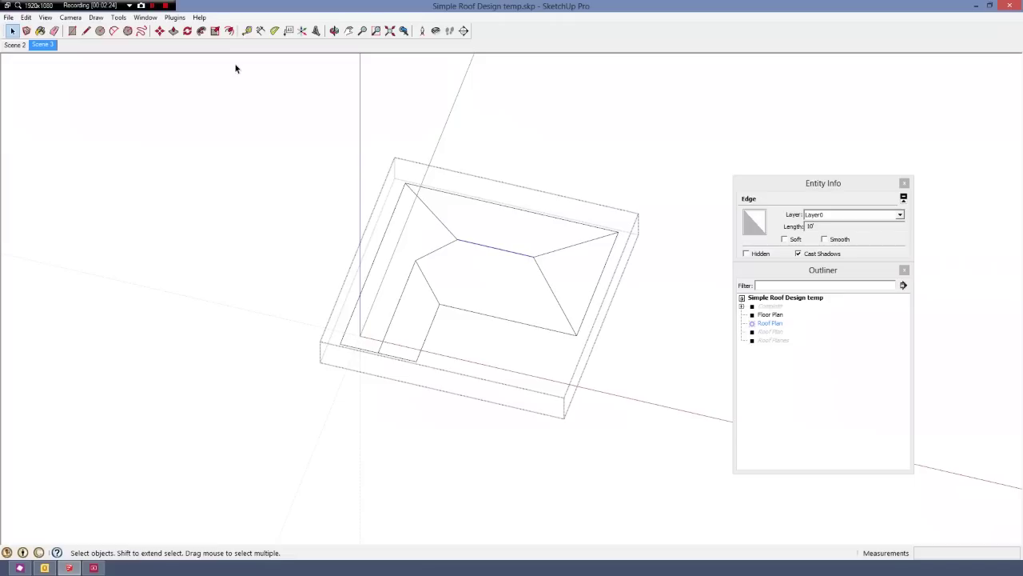
pyautogui.click(72, 30)
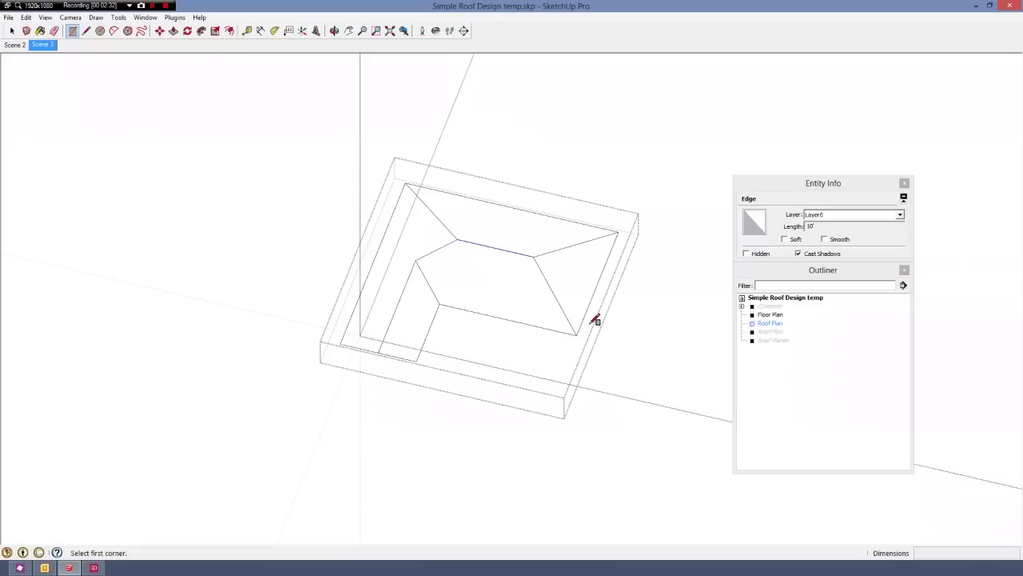
pyautogui.scroll(6, 596, 320)
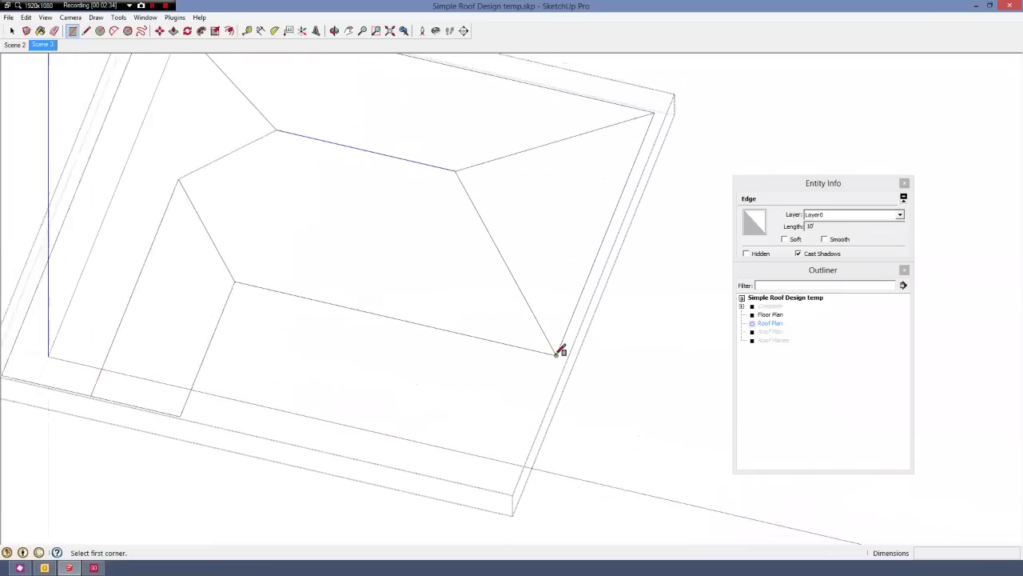
pyautogui.scroll(-1, 559, 351)
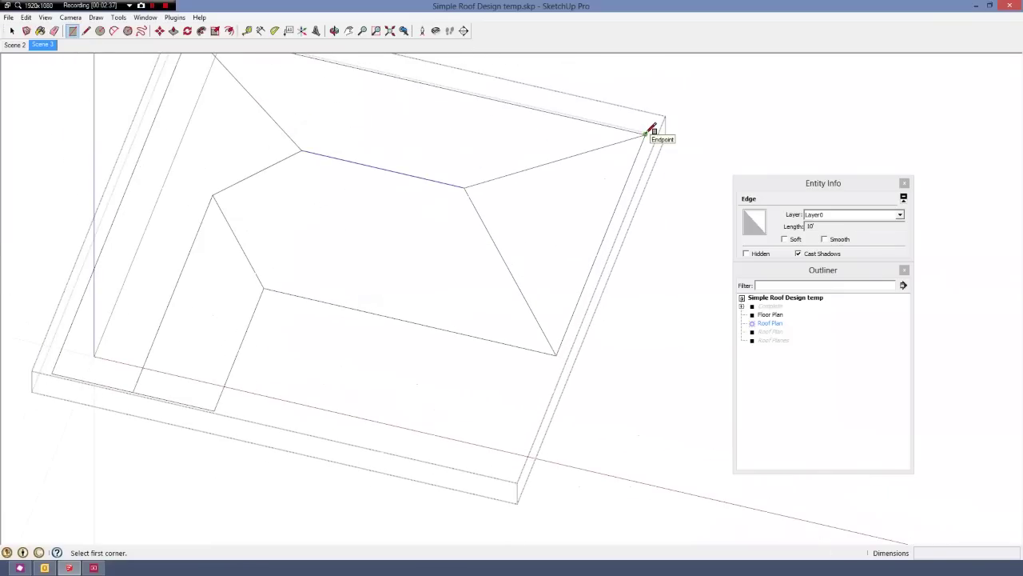
pyautogui.click(645, 133)
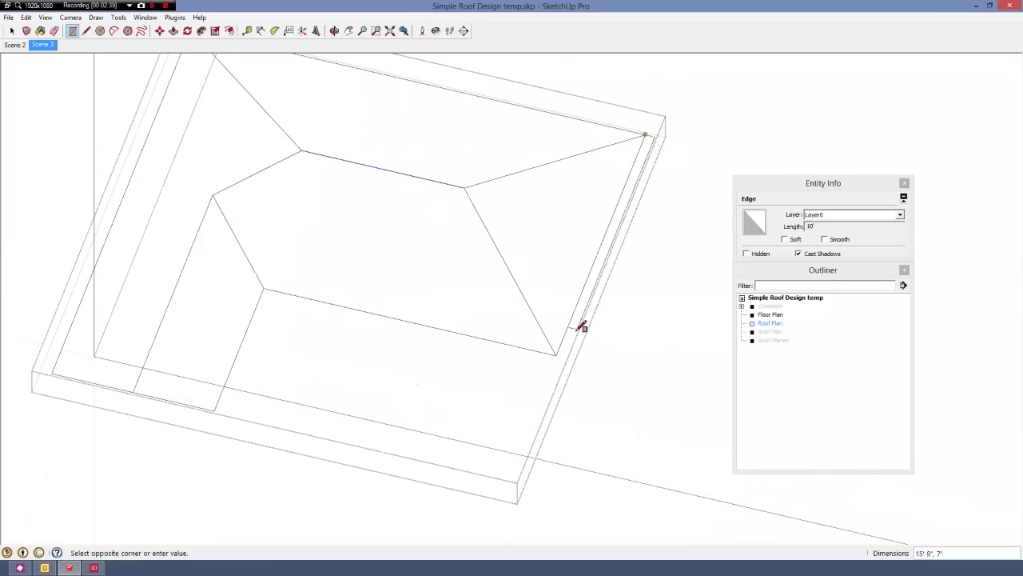
pyautogui.scroll(3, 582, 327)
pyautogui.scroll(-1, 571, 349)
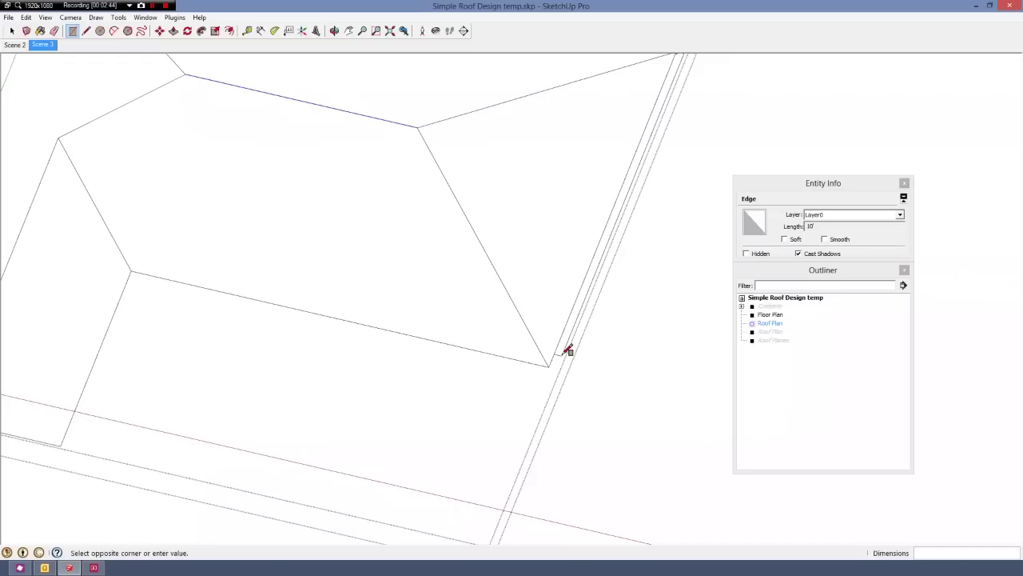
pyautogui.scroll(2, 568, 349)
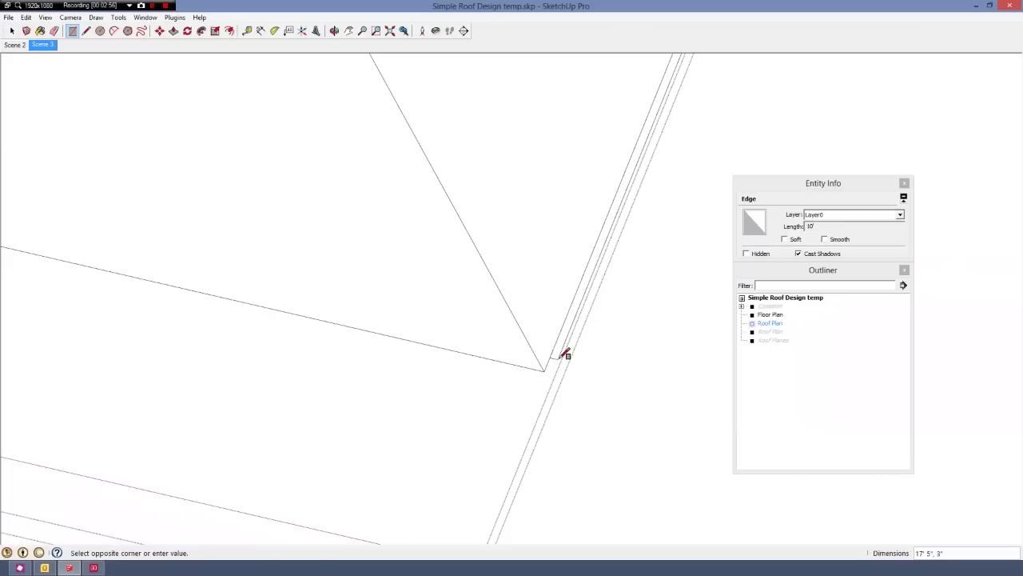
pyautogui.press('BackSpace')
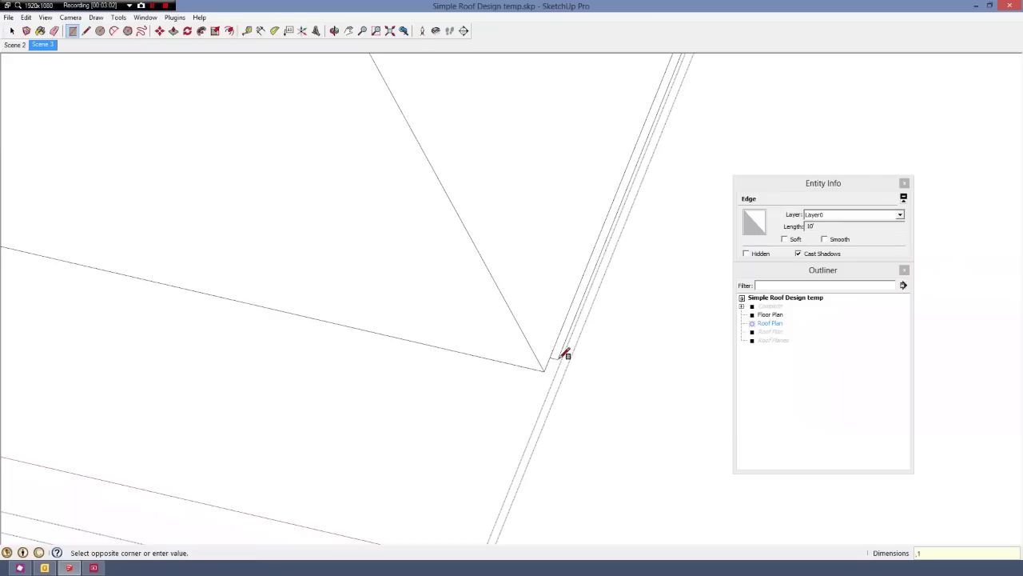
pyautogui.write('1.5')
pyautogui.press('Return')
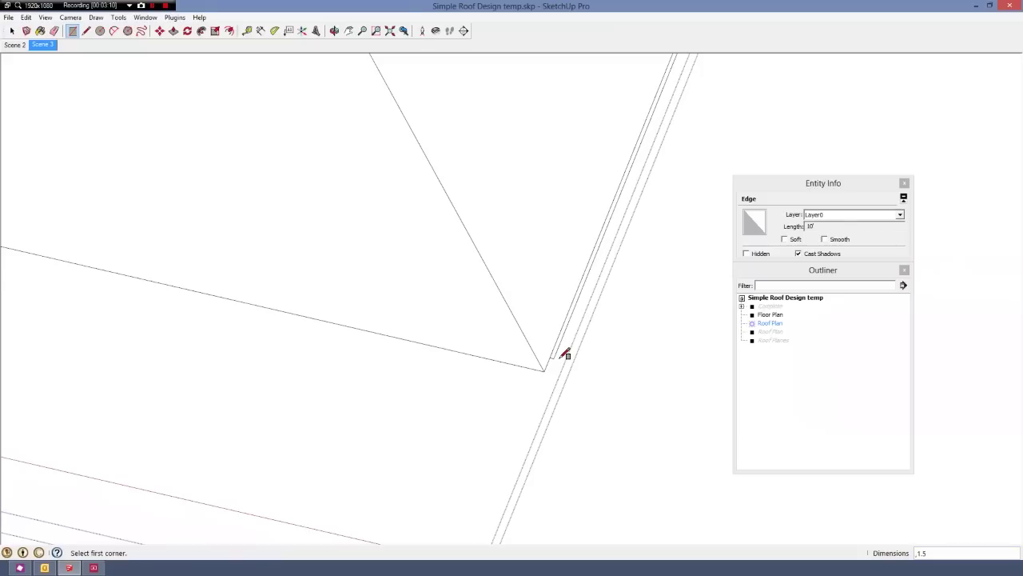
# - Make the narrow strip face a group and move it outward about 1' 4", clear of the roof's eave edge
pyautogui.scroll(2, 565, 354)
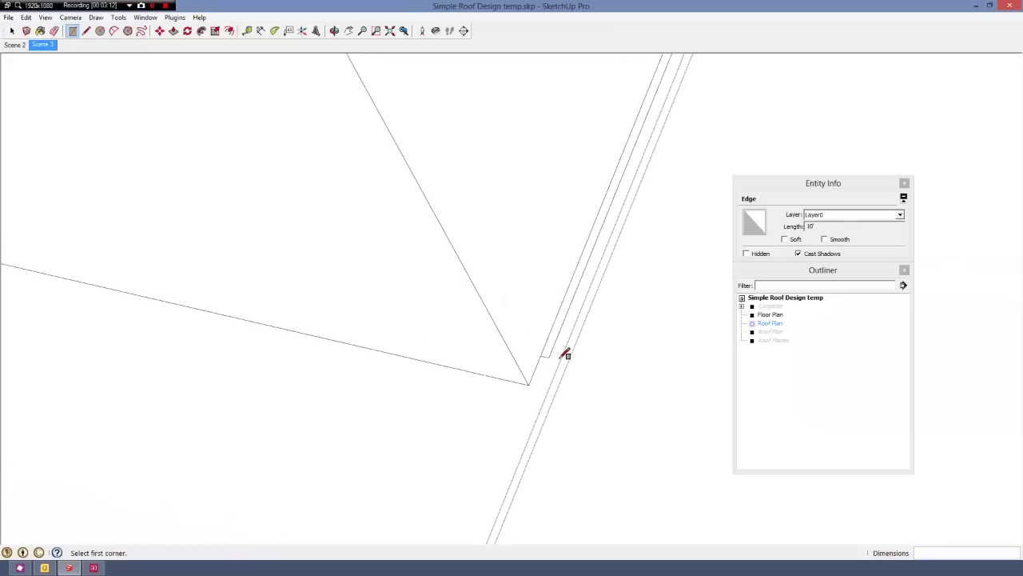
pyautogui.press('space')
pyautogui.click(540, 344)
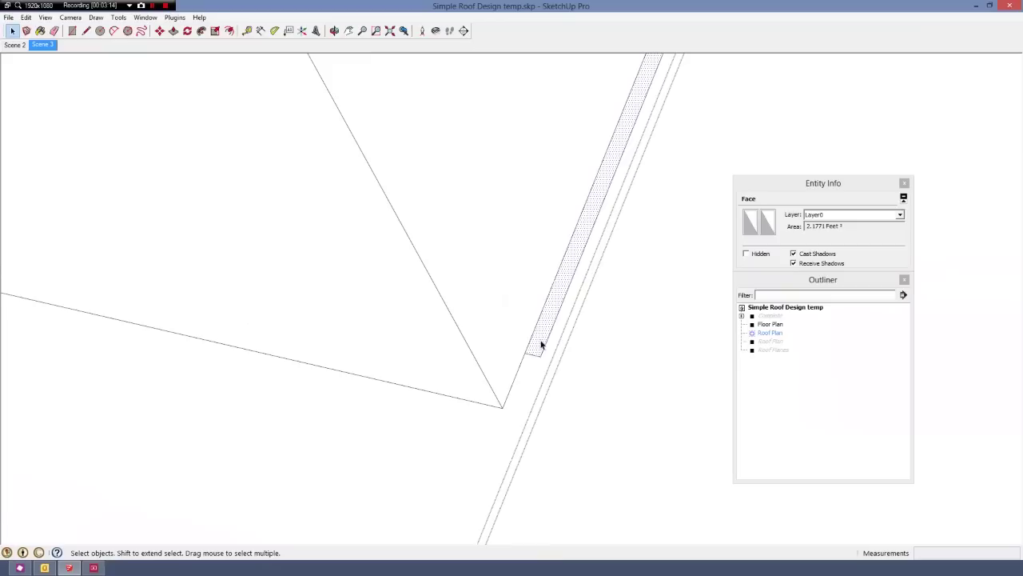
pyautogui.rightClick(541, 344)
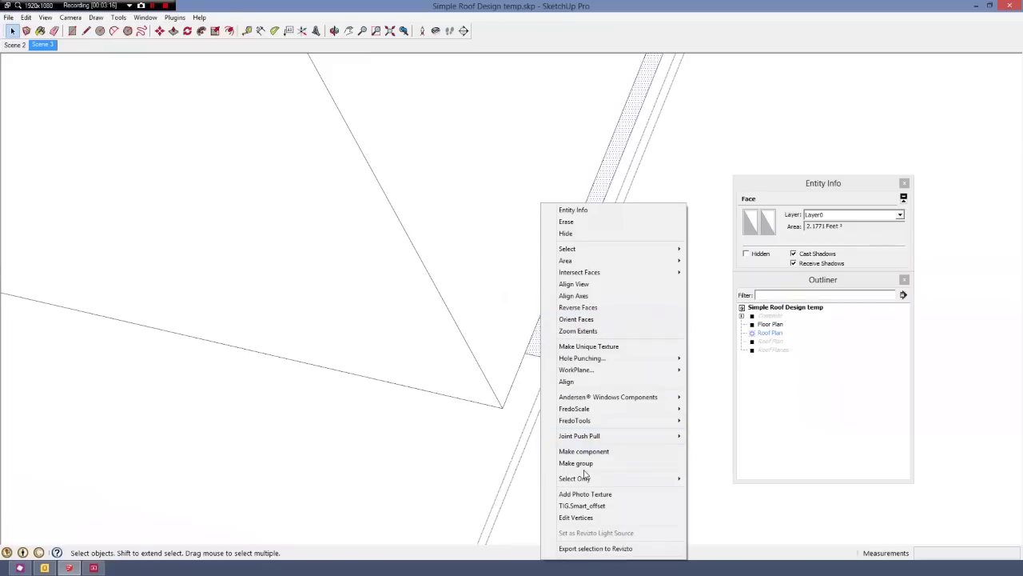
pyautogui.click(582, 463)
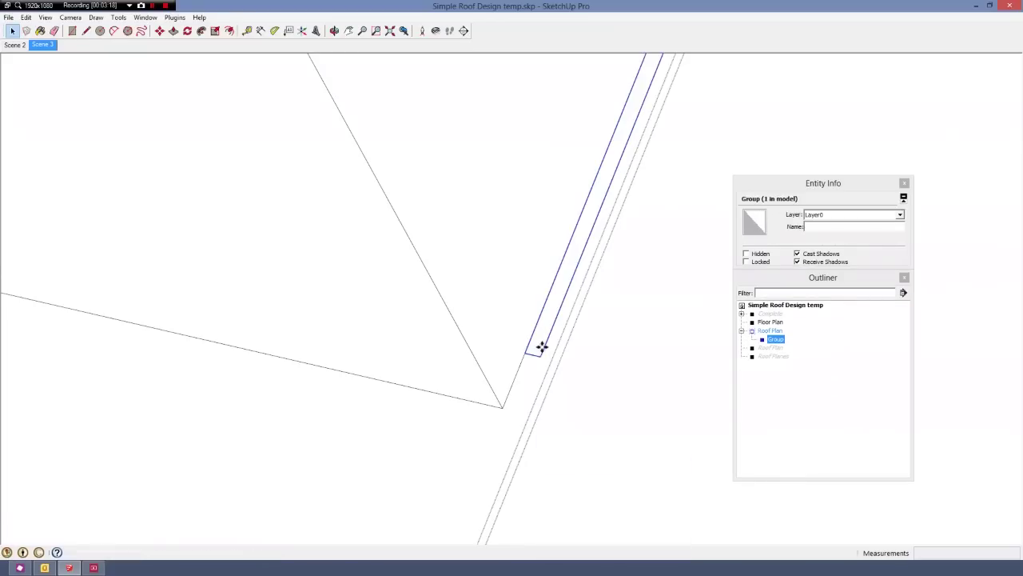
pyautogui.press('m')
pyautogui.click(540, 354)
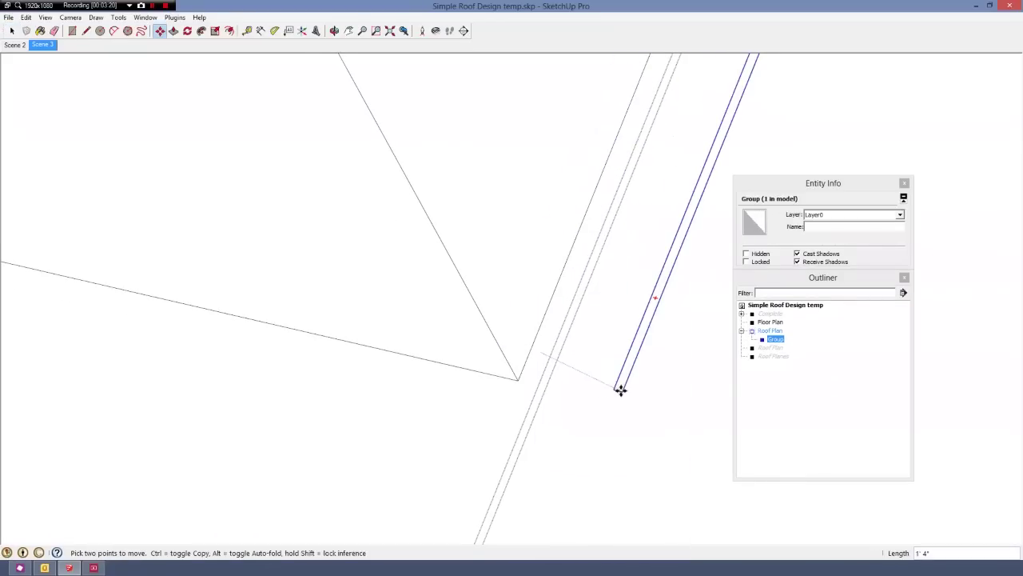
# - Copy the strip group outward to place a second strip beside the first, farther from the roof
pyautogui.scroll(2, 622, 390)
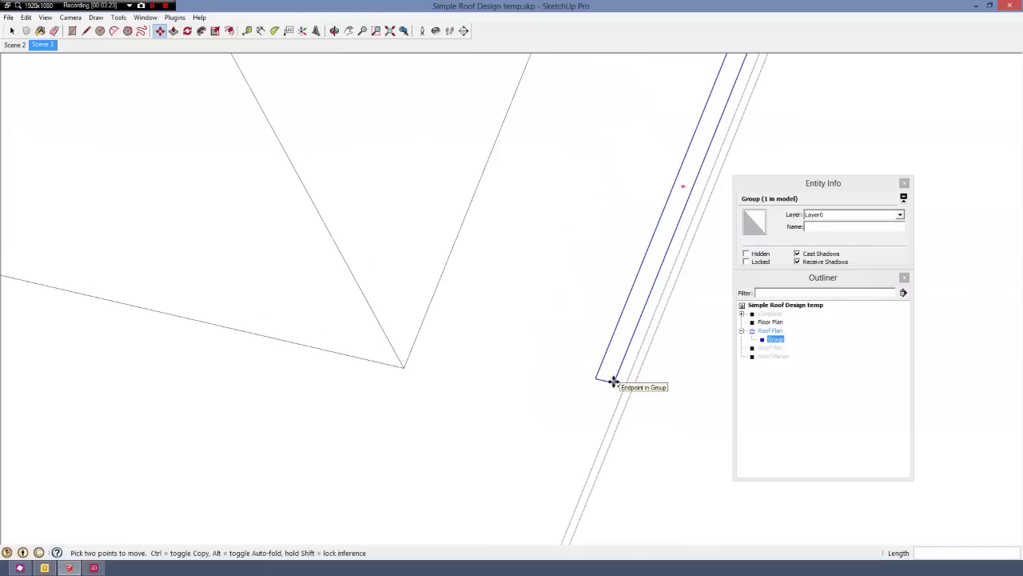
pyautogui.click(614, 381)
pyautogui.press('ctrl')
pyautogui.click(674, 394)
pyautogui.scroll(-2, 521, 372)
pyautogui.scroll(3, 595, 379)
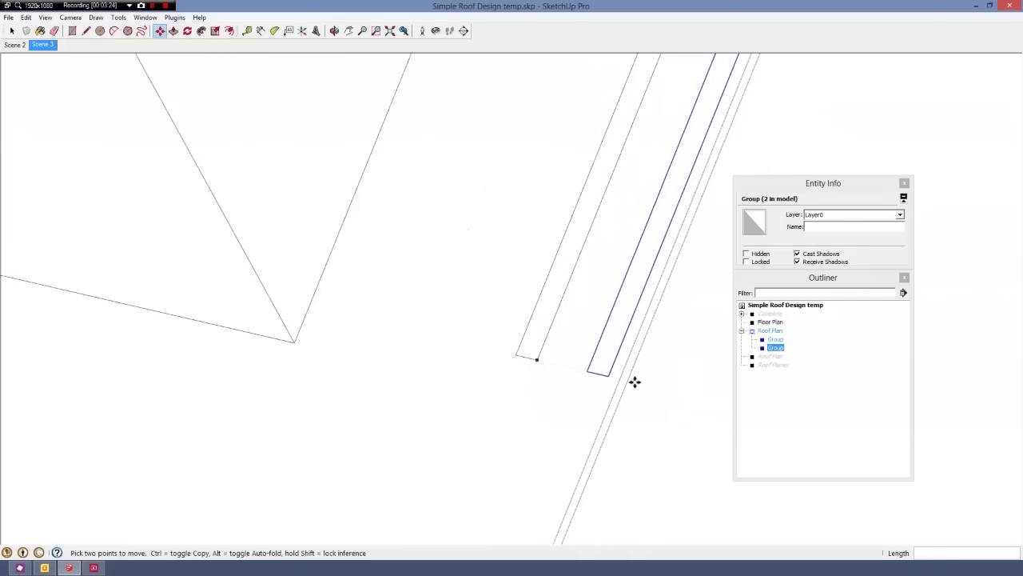
# - Open the outer strip group for editing and move its outer long edge 2" outward to widen the strip
pyautogui.scroll(1, 624, 375)
pyautogui.press('space')
pyautogui.doubleClick(605, 360)
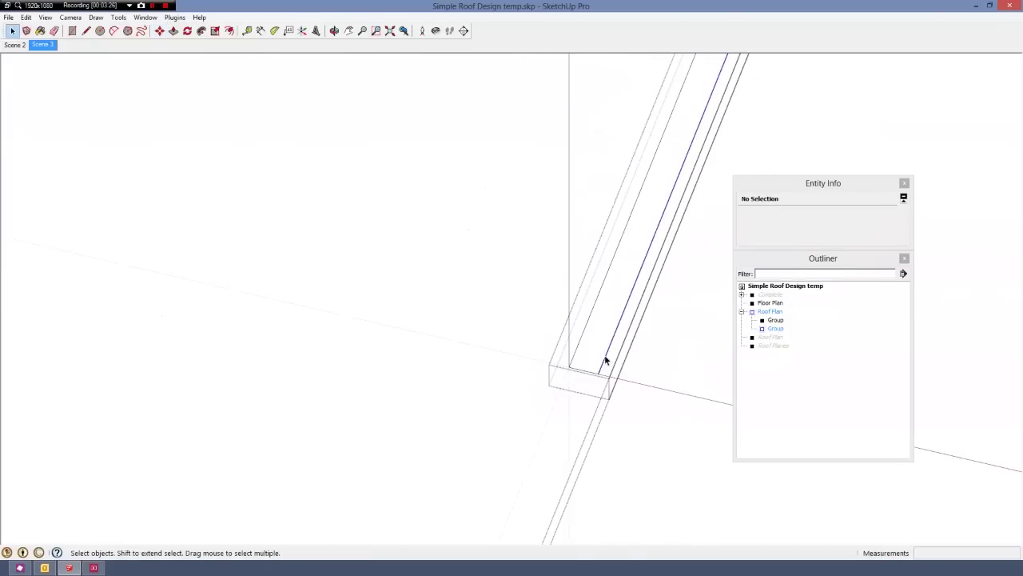
pyautogui.click(605, 360)
pyautogui.press('m')
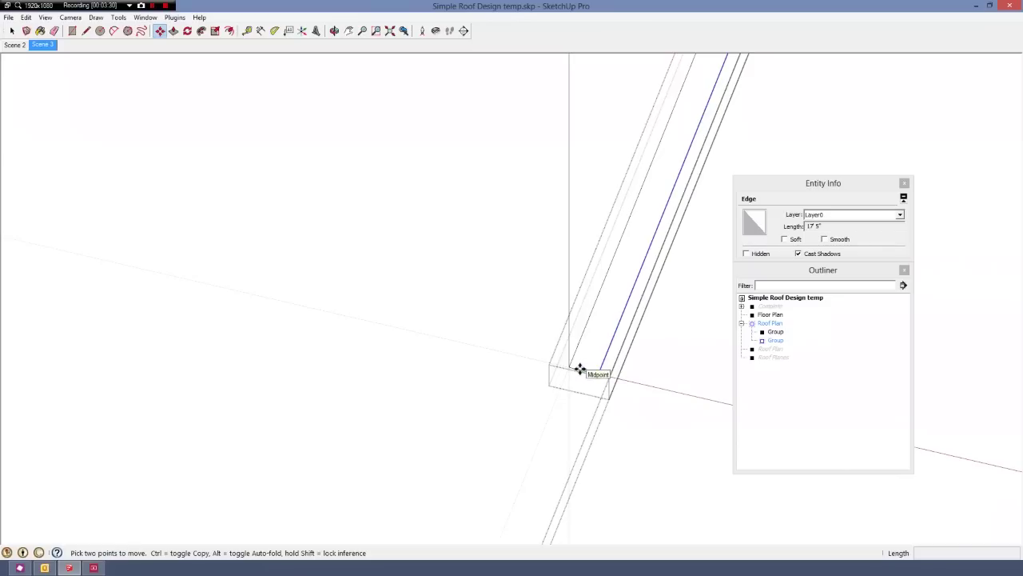
pyautogui.scroll(2, 585, 371)
pyautogui.click(607, 374)
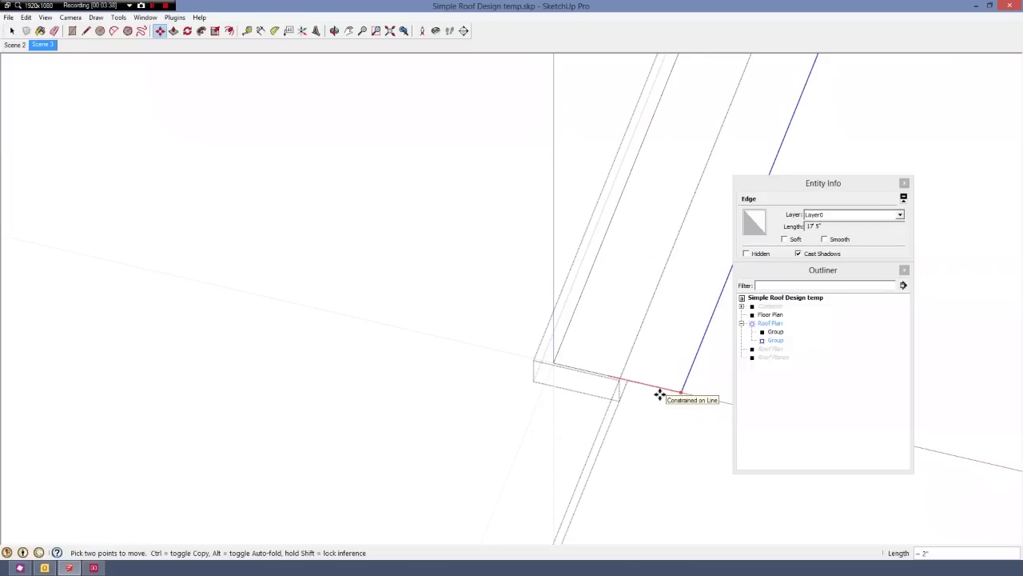
pyautogui.click(660, 392)
pyautogui.moveTo(659, 393); pyautogui.dragTo(590, 347, button='middle')
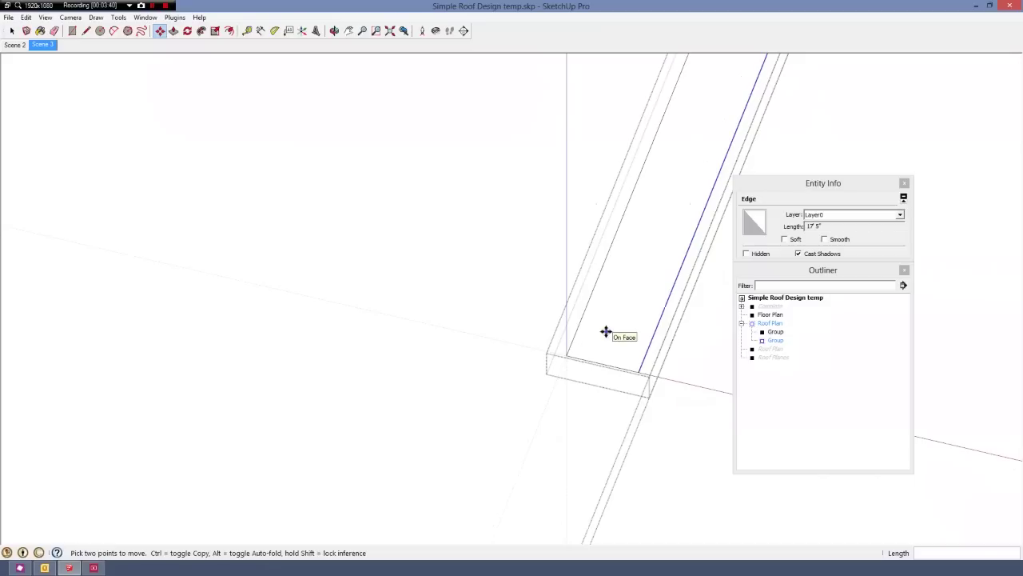
# - Check the width of the widened strip's face with the Tape Measure and close the strip group
pyautogui.press('t')
pyautogui.click(584, 310)
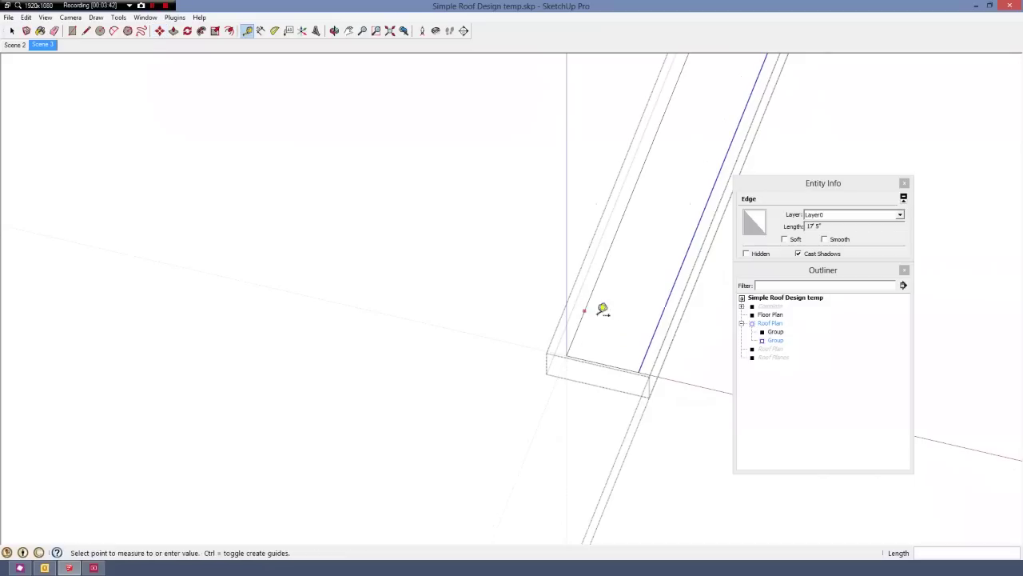
pyautogui.press('space')
pyautogui.click(617, 326)
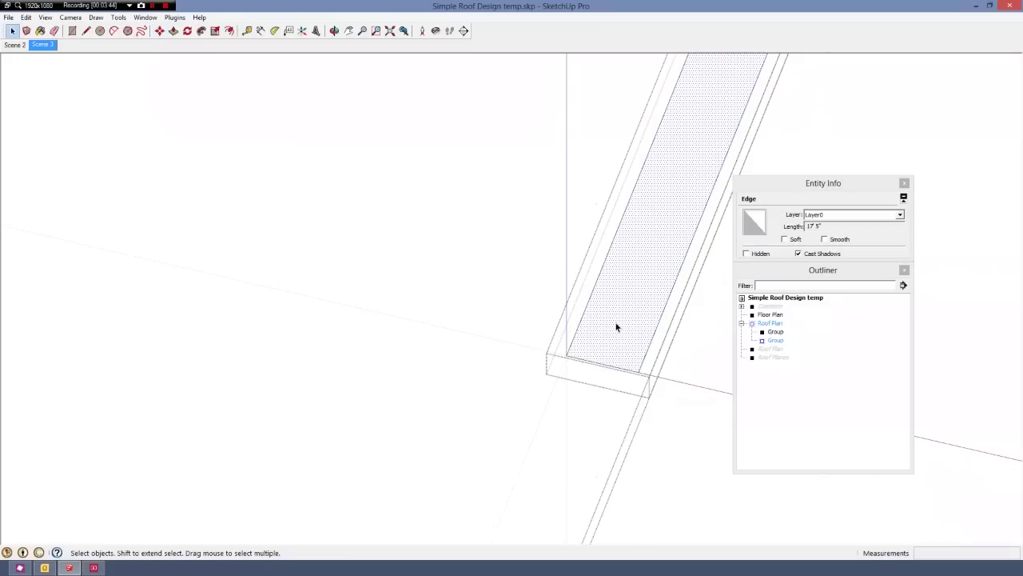
pyautogui.scroll(-3, 614, 331)
pyautogui.press('Escape')
pyautogui.scroll(-4, 608, 340)
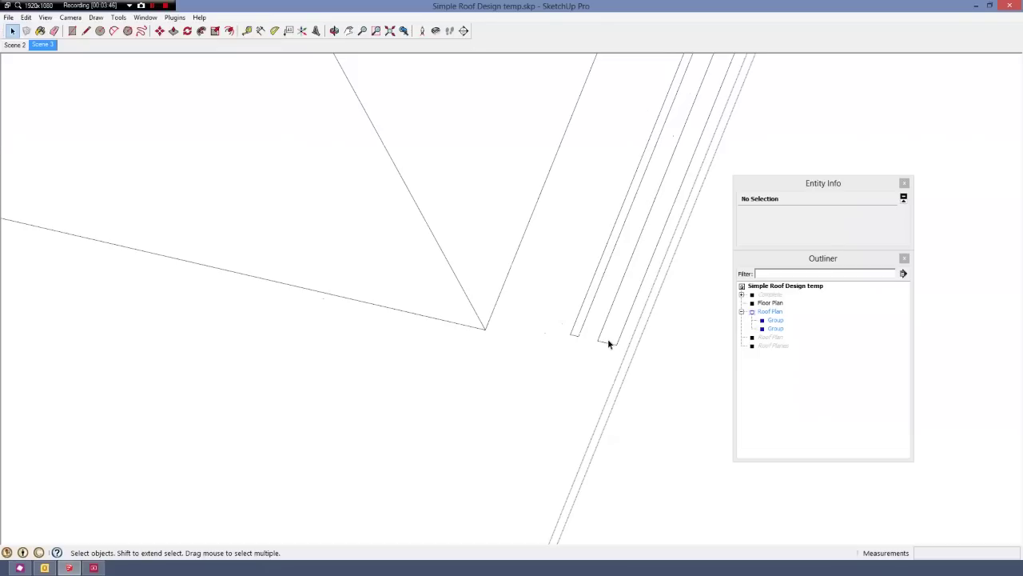
# - Move the wide strip by the midpoint of its short end onto the far end of the main ridge
pyautogui.scroll(3, 589, 327)
pyautogui.click(586, 327)
pyautogui.scroll(-2, 532, 400)
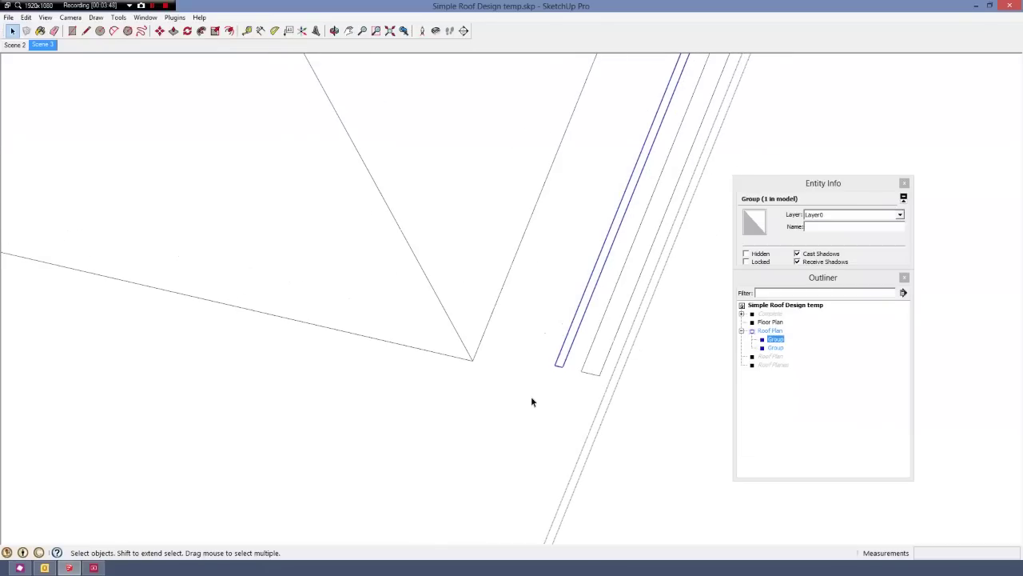
pyautogui.scroll(3, 594, 365)
pyautogui.click(593, 372)
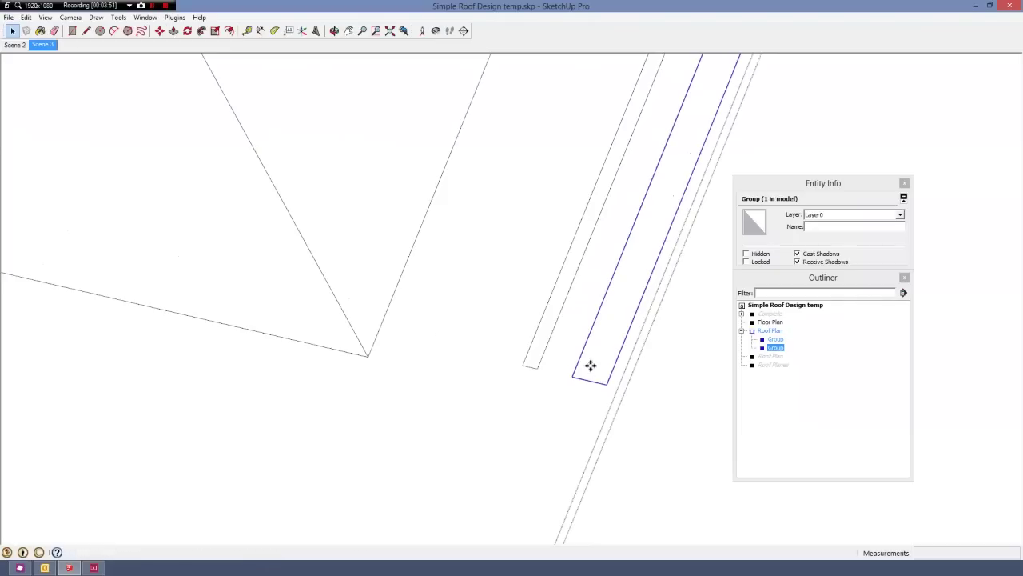
pyautogui.press('m')
pyautogui.click(588, 383)
pyautogui.scroll(-5, 699, 450)
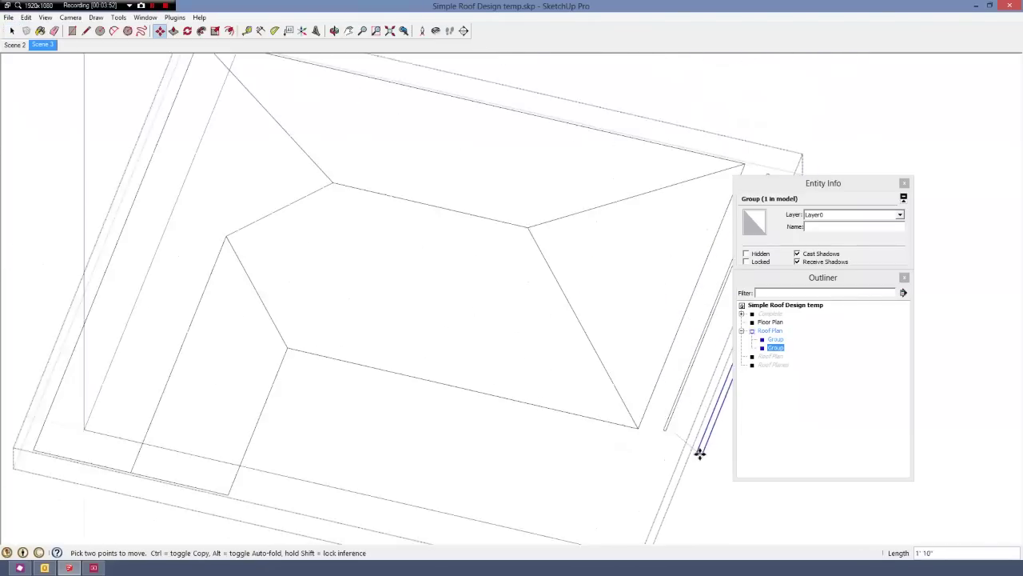
pyautogui.scroll(4, 498, 316)
pyautogui.scroll(3, 494, 315)
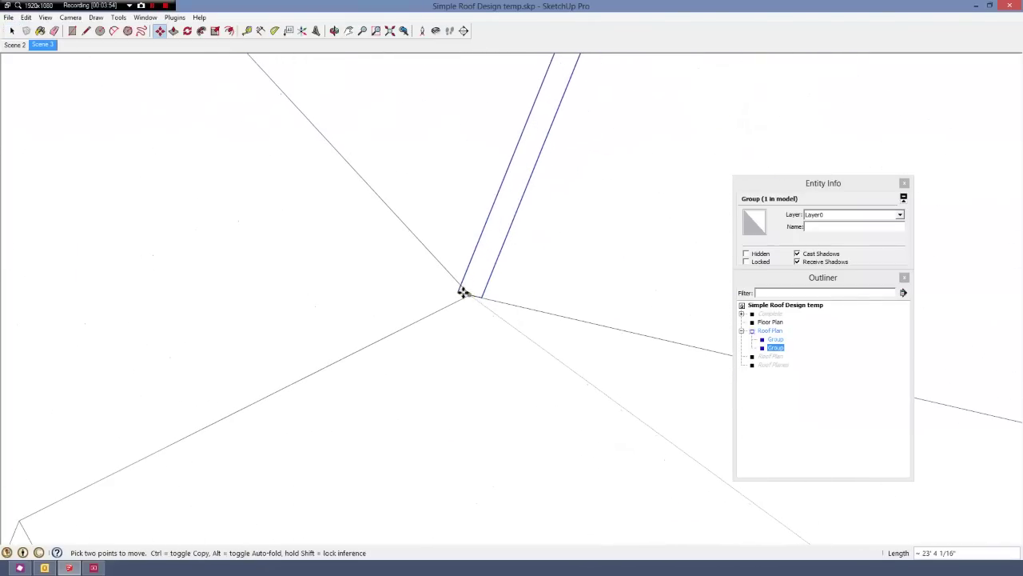
pyautogui.click(464, 291)
# - Rotate the wide strip 90 degrees about the far ridge end to centre it along the main ridge line
pyautogui.press('q')
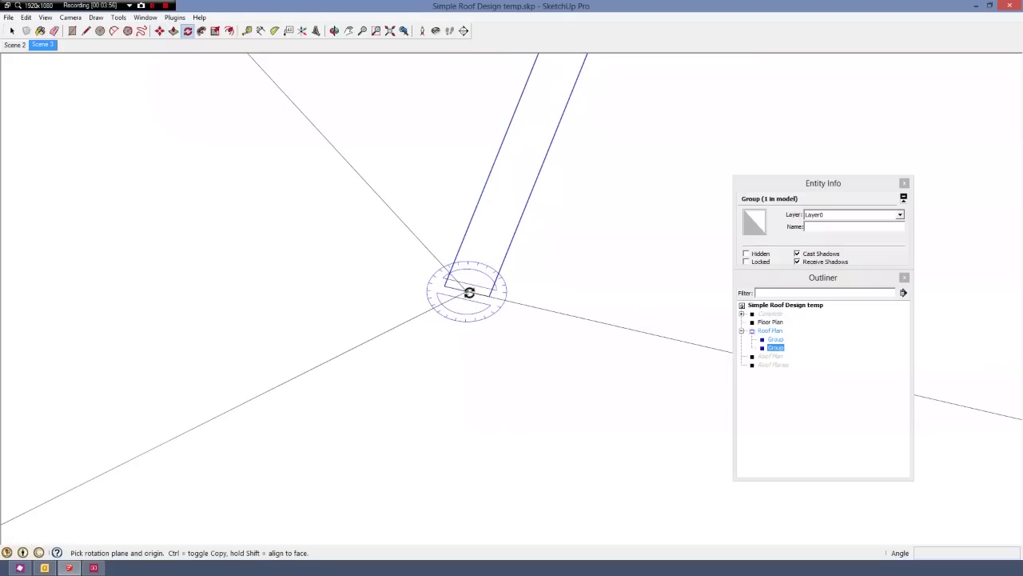
pyautogui.click(469, 292)
pyautogui.scroll(-5, 339, 503)
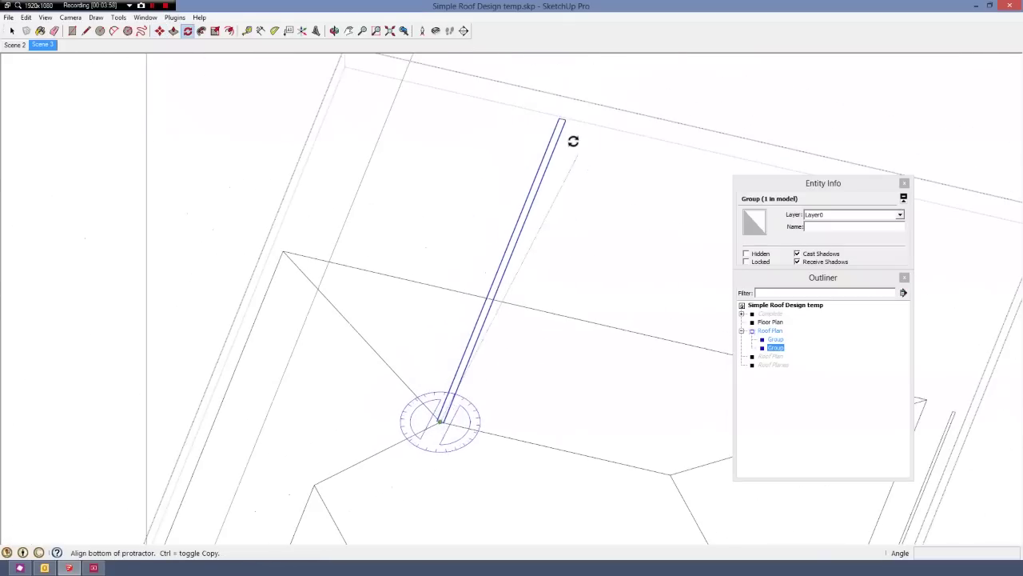
pyautogui.scroll(5, 573, 141)
pyautogui.click(563, 125)
pyautogui.scroll(-5, 563, 125)
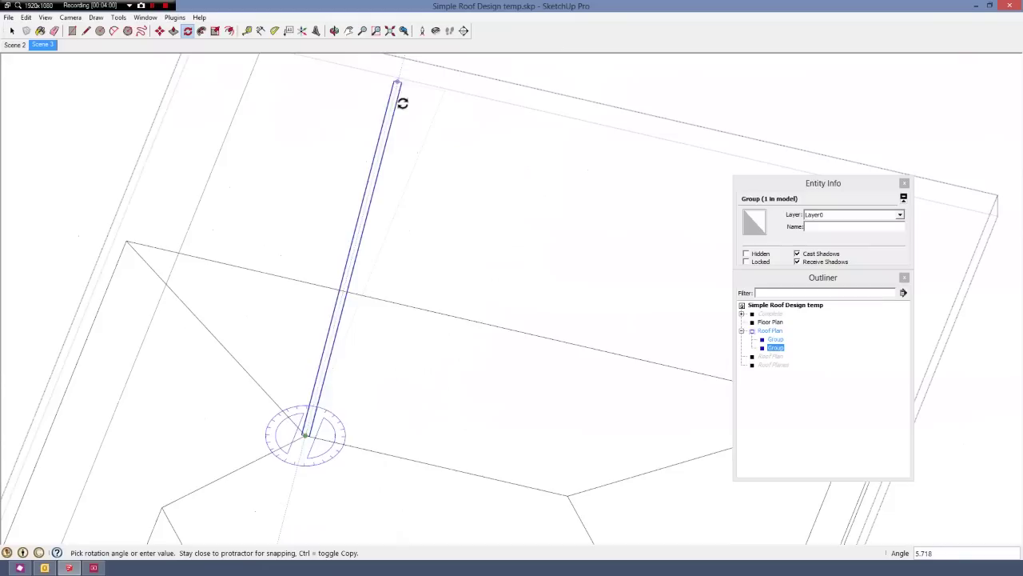
pyautogui.scroll(5, 457, 430)
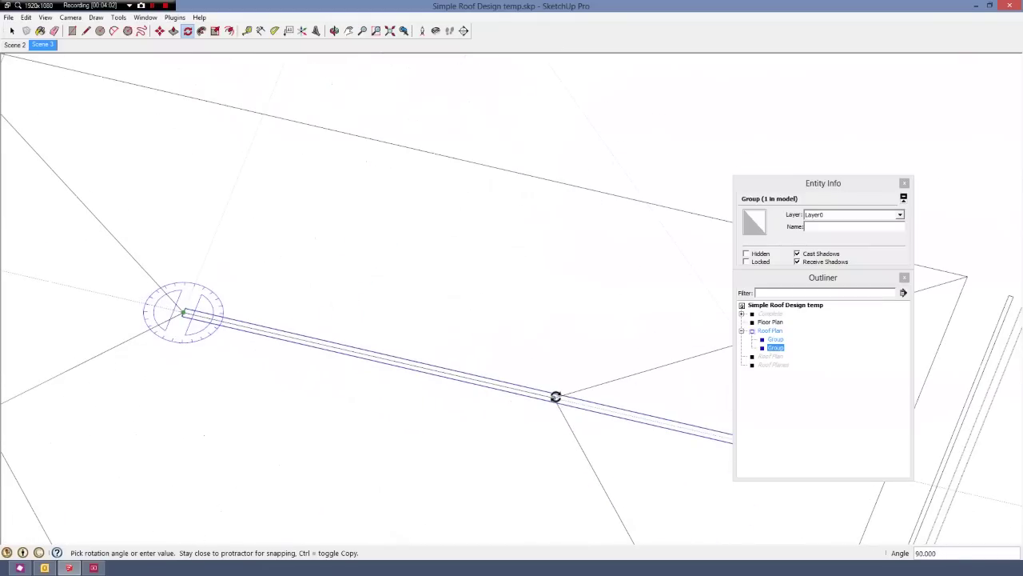
pyautogui.click(553, 397)
# - Slide the wide strip about 1' 5" along the ridge so it extends past both ridge ends
pyautogui.press('m')
pyautogui.scroll(3, 532, 391)
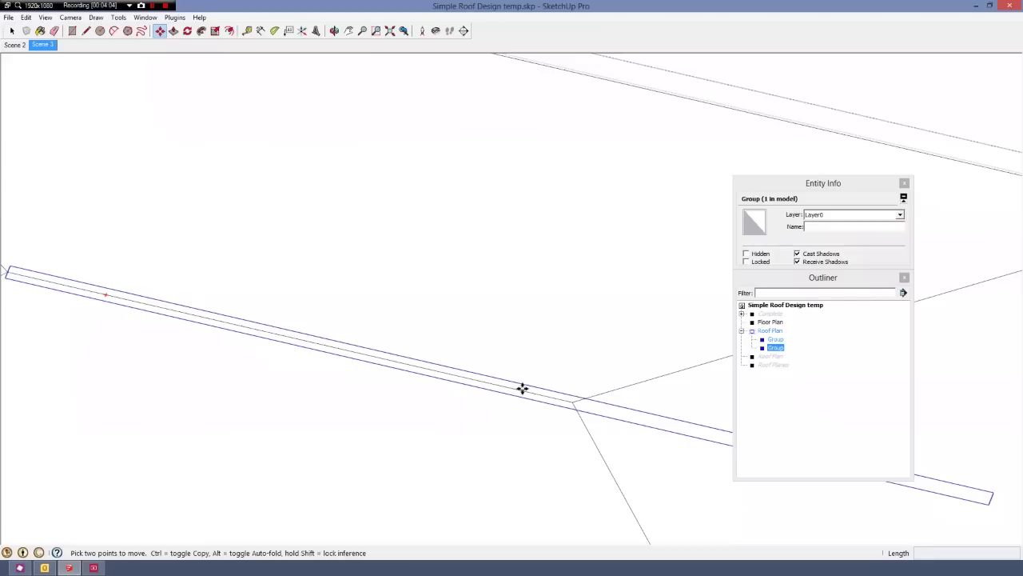
pyautogui.click(522, 390)
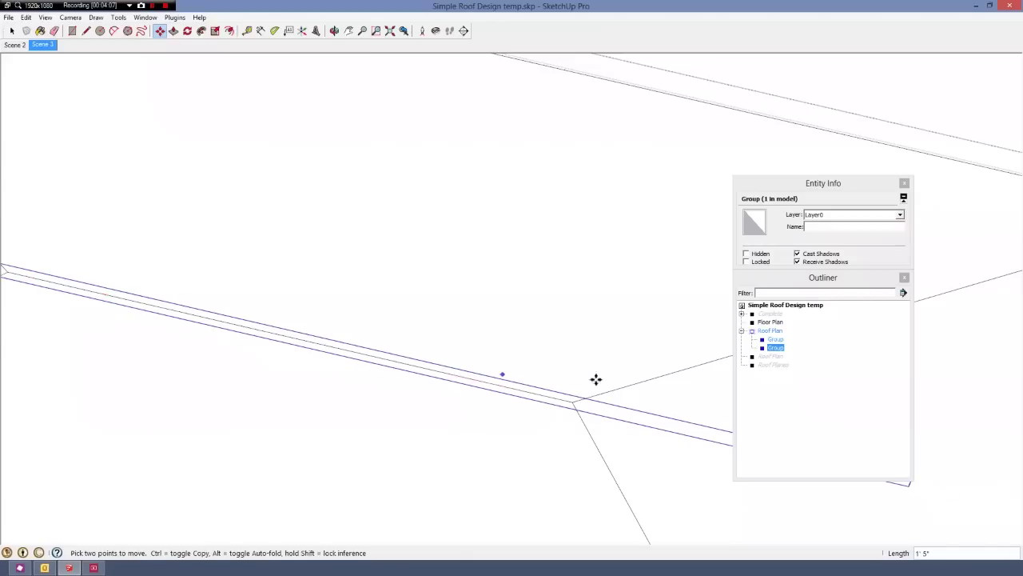
pyautogui.scroll(-3, 613, 388)
pyautogui.scroll(3, 234, 310)
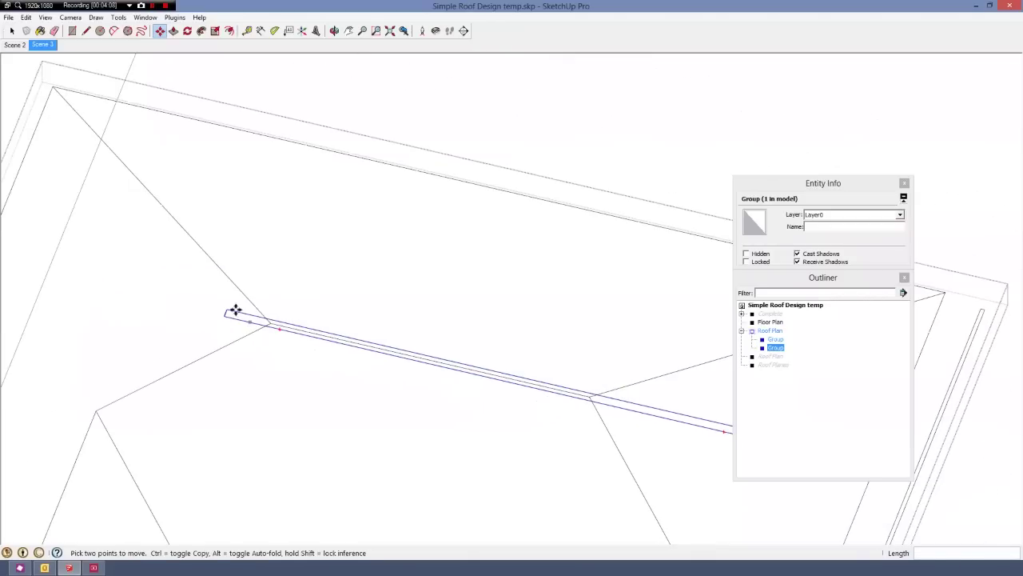
pyautogui.click(614, 437)
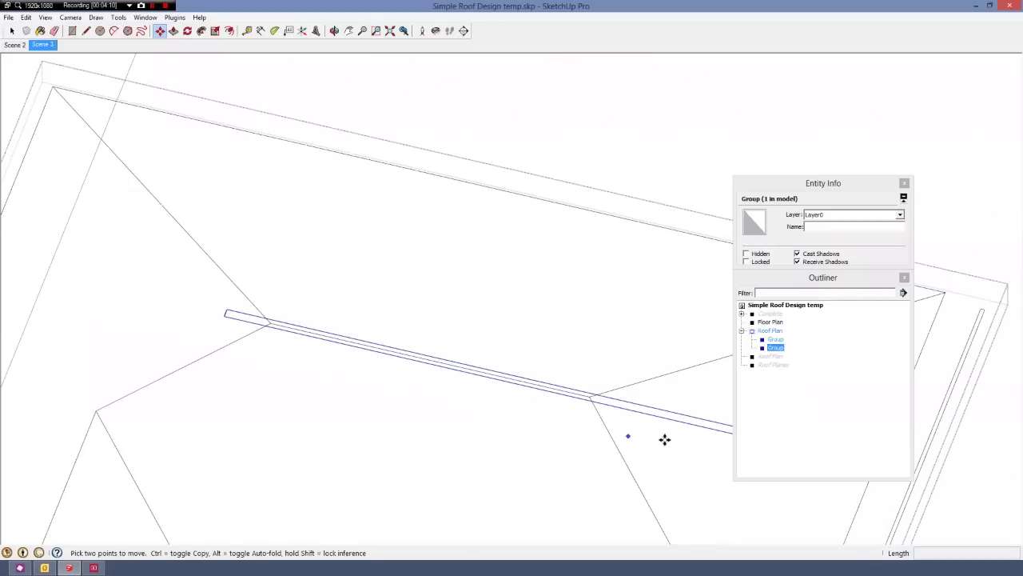
# - Move the narrow strip from the eave by its short end's midpoint onto the ridge end nearest the hip-end eave
pyautogui.scroll(-2, 323, 258)
pyautogui.scroll(-1, 535, 185)
pyautogui.scroll(-2, 624, 469)
pyautogui.scroll(3, 620, 450)
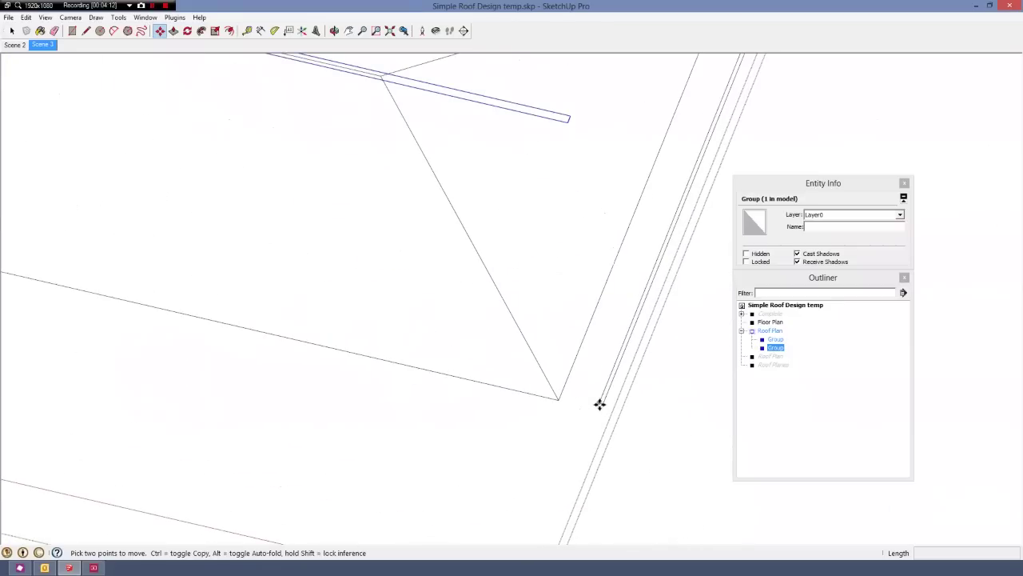
pyautogui.press('space')
pyautogui.click(603, 401)
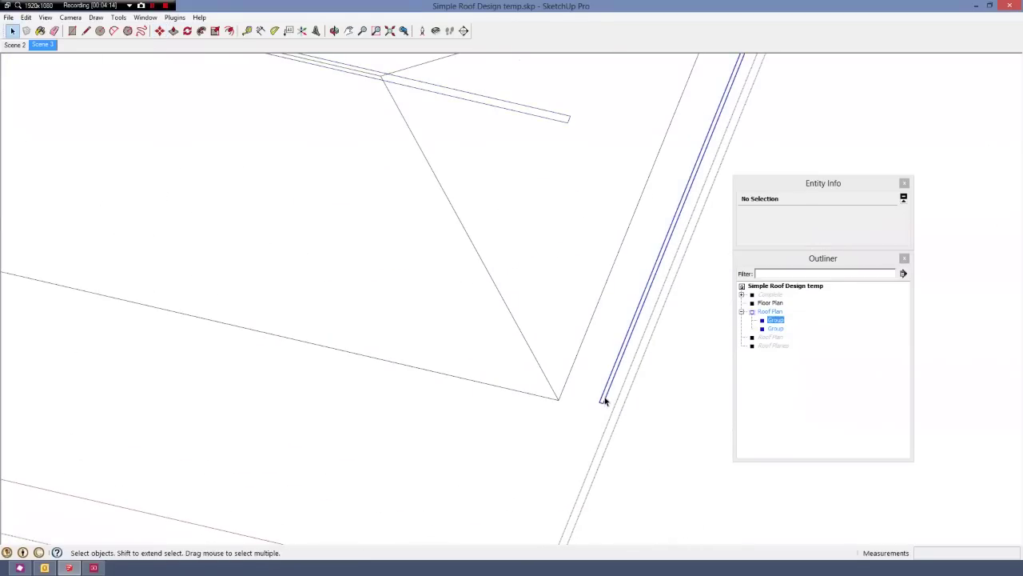
pyautogui.press('m')
pyautogui.scroll(4, 603, 400)
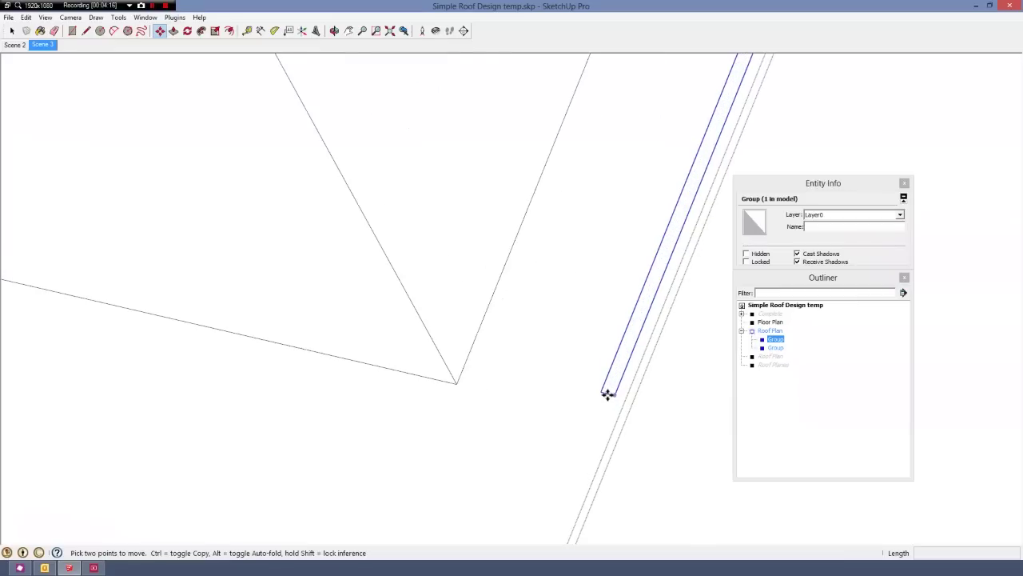
pyautogui.scroll(2, 608, 393)
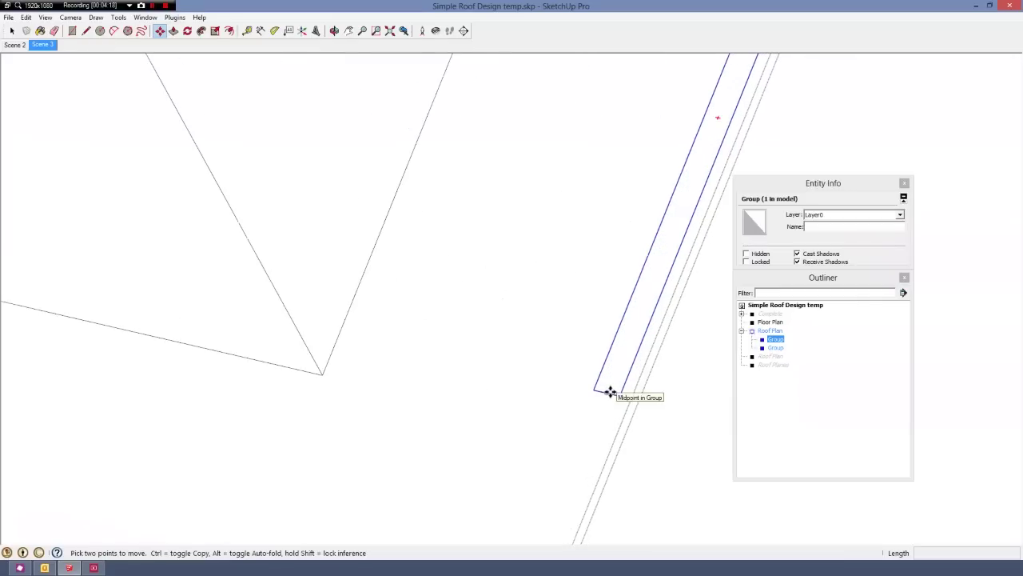
pyautogui.click(610, 392)
pyautogui.scroll(-6, 694, 448)
pyautogui.scroll(3, 577, 260)
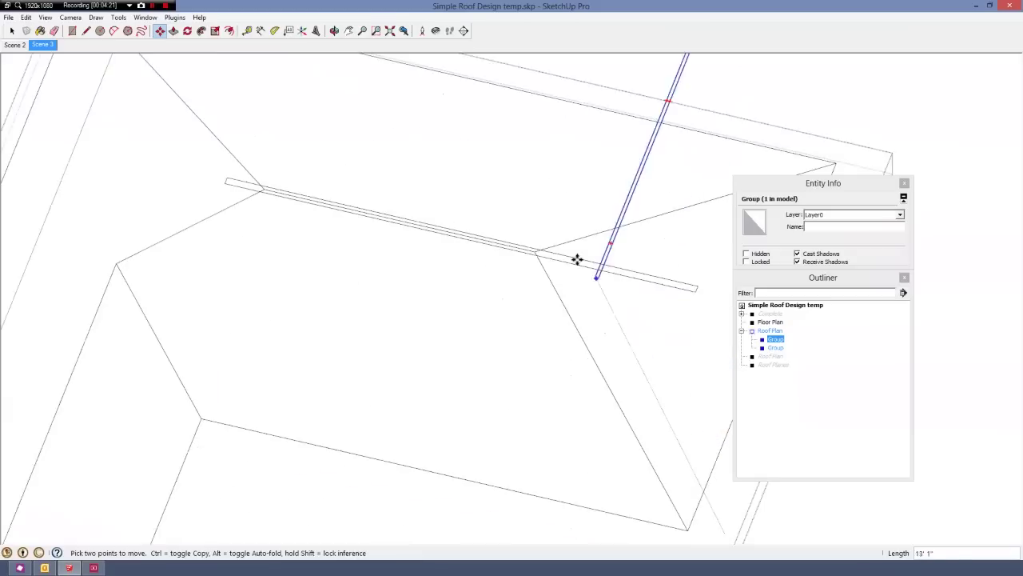
pyautogui.scroll(3, 578, 260)
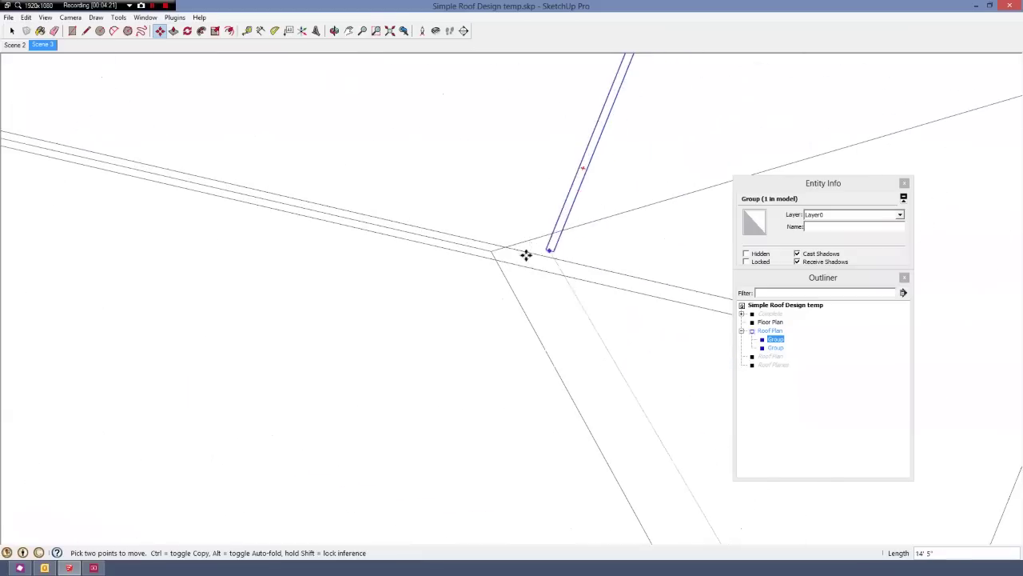
pyautogui.click(484, 248)
# - Rotate a copy of the narrow strip about 140.5 degrees around the ridge end, aligning it with the hip line to the roof corner
pyautogui.press('q')
pyautogui.click(483, 247)
pyautogui.scroll(-3, 302, 539)
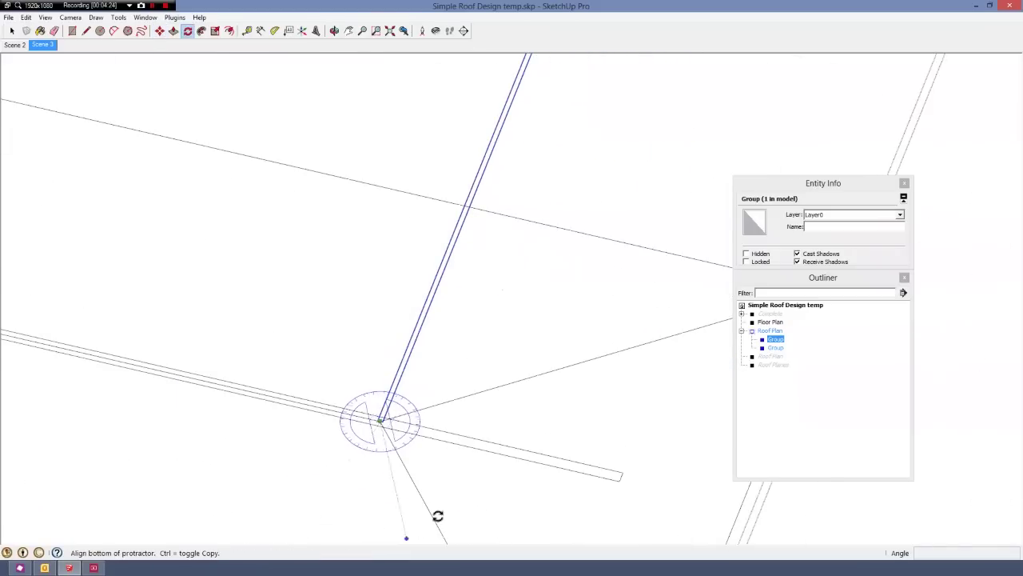
pyautogui.scroll(-2, 438, 515)
pyautogui.scroll(4, 536, 140)
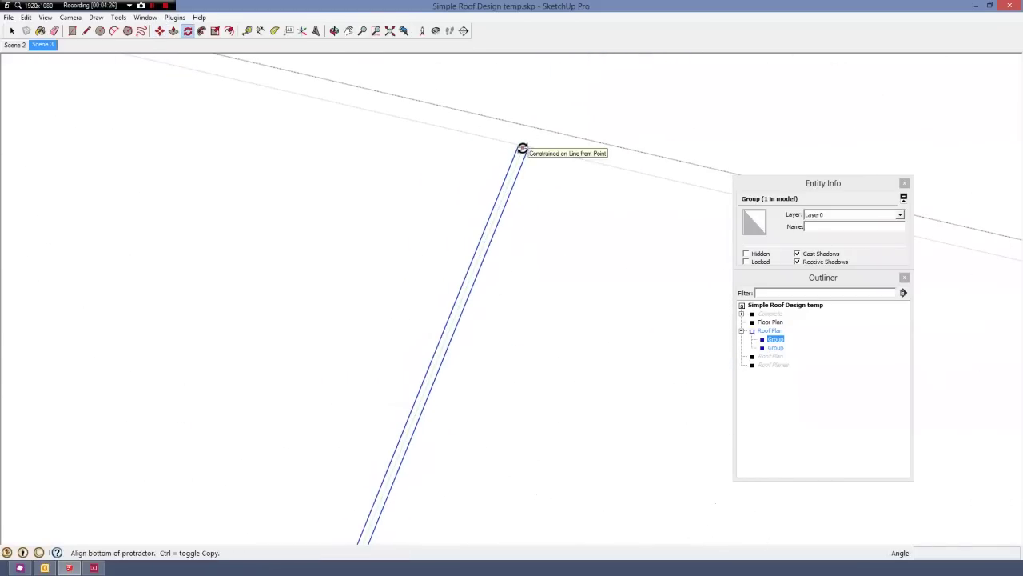
pyautogui.click(522, 148)
pyautogui.scroll(-4, 569, 121)
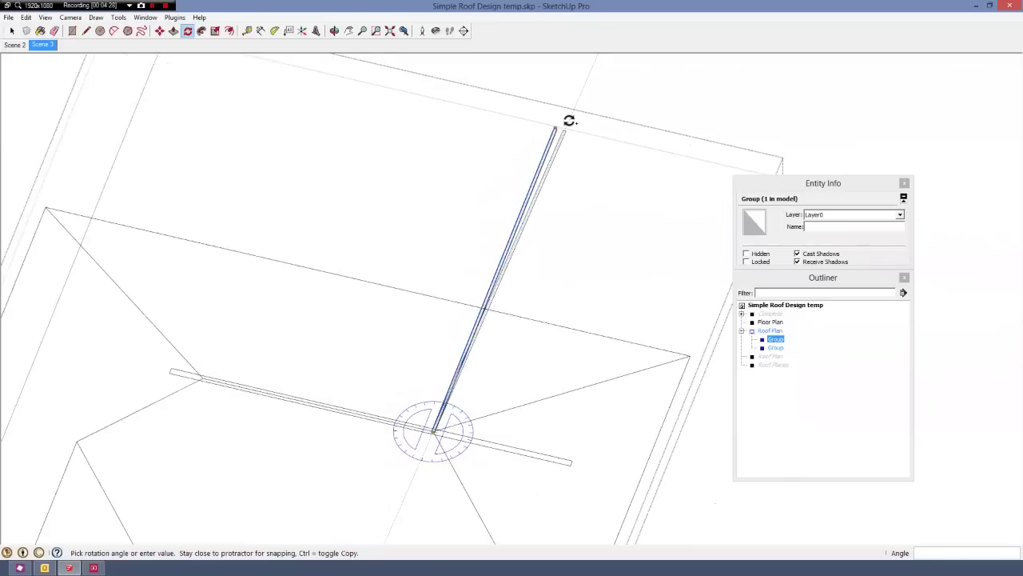
pyautogui.scroll(5, 569, 455)
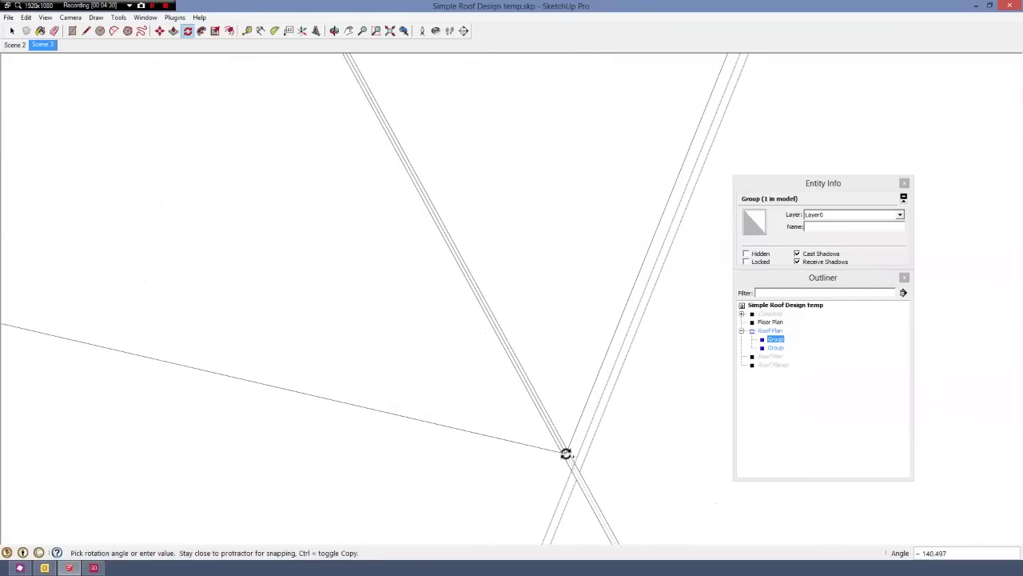
pyautogui.click(565, 454)
pyautogui.scroll(-5, 566, 452)
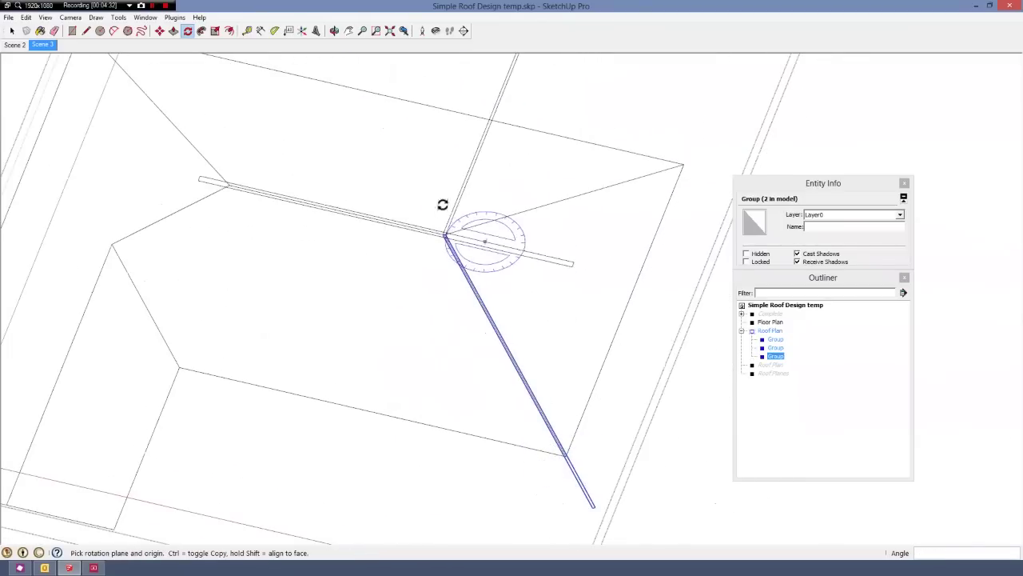
# - Slide the hip strip about 5" along the hip line so its upper end crosses the ridge strip
pyautogui.scroll(5, 454, 268)
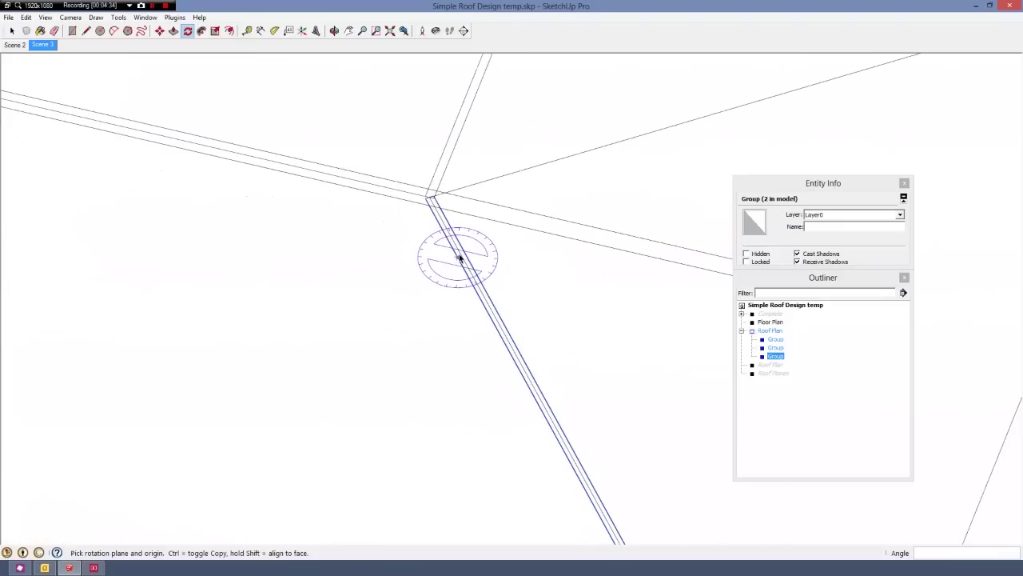
pyautogui.press('space')
pyautogui.press('m')
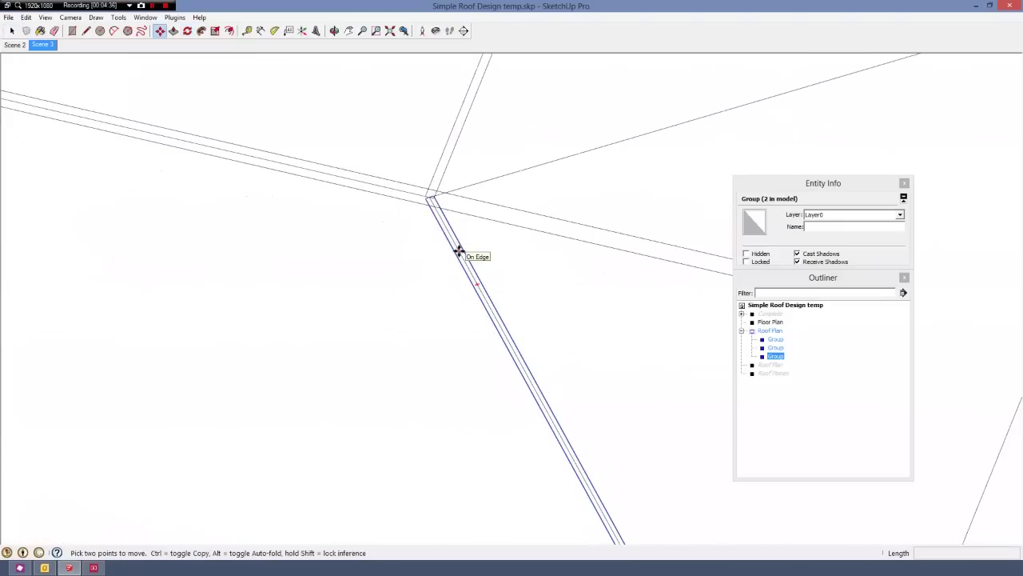
pyautogui.click(459, 251)
pyautogui.press('space')
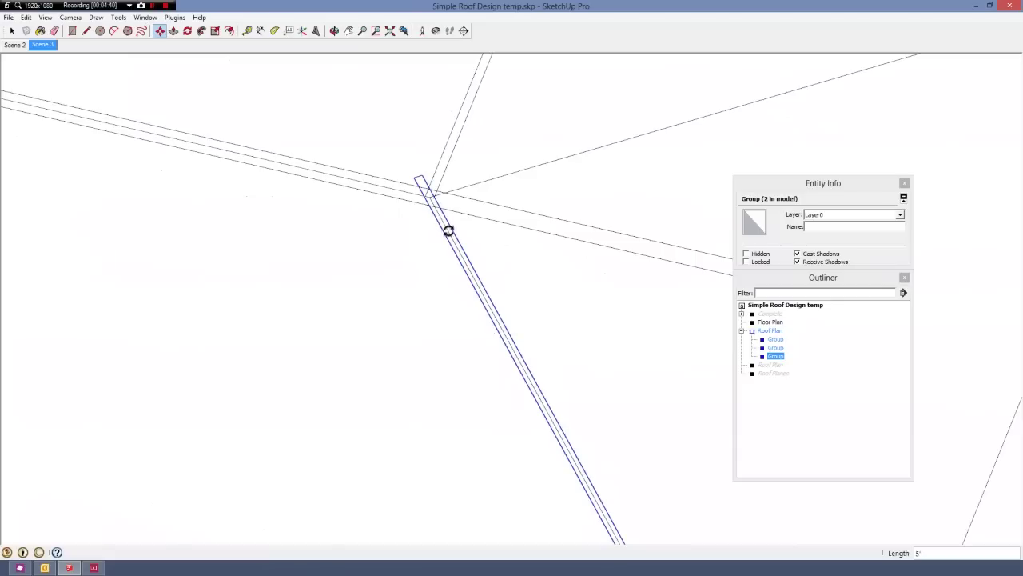
# - Rotate a copy of the hip strip around the ridge end, aligning it with the hip line to the opposite roof corner
pyautogui.press('q')
pyautogui.scroll(2, 432, 202)
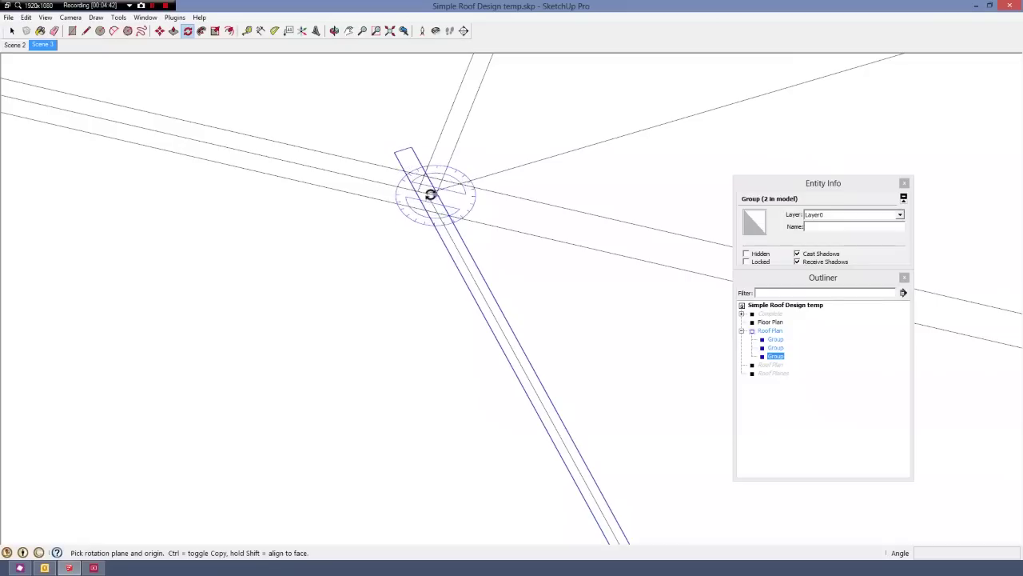
pyautogui.scroll(-2, 428, 193)
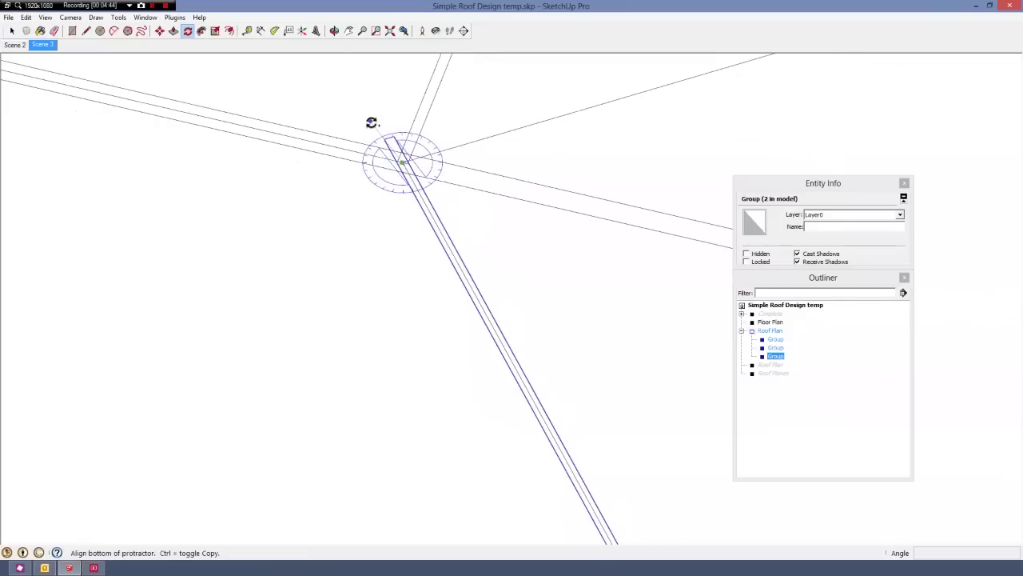
pyautogui.scroll(-1, 382, 158)
pyautogui.scroll(-2, 382, 156)
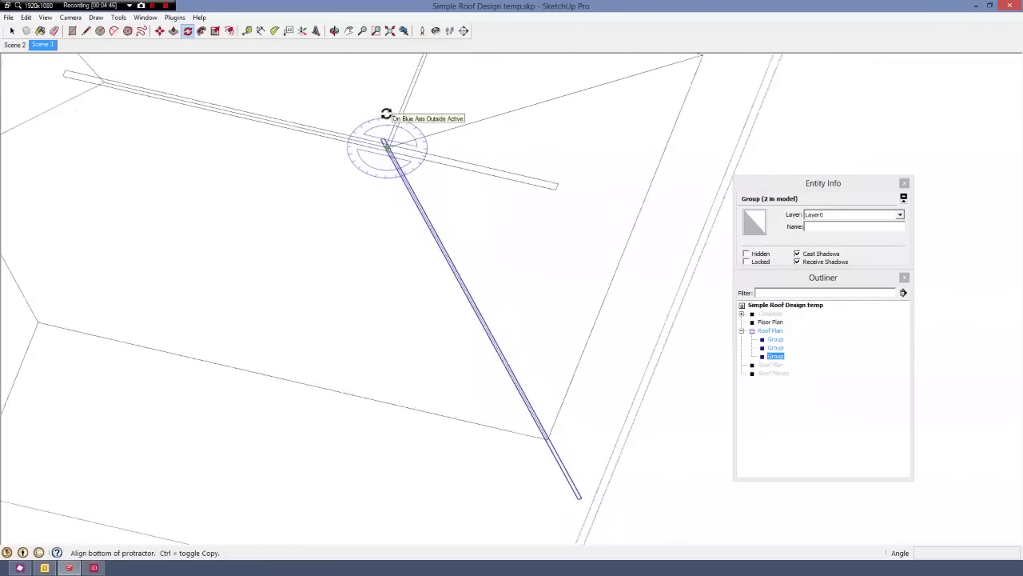
pyautogui.scroll(3, 501, 381)
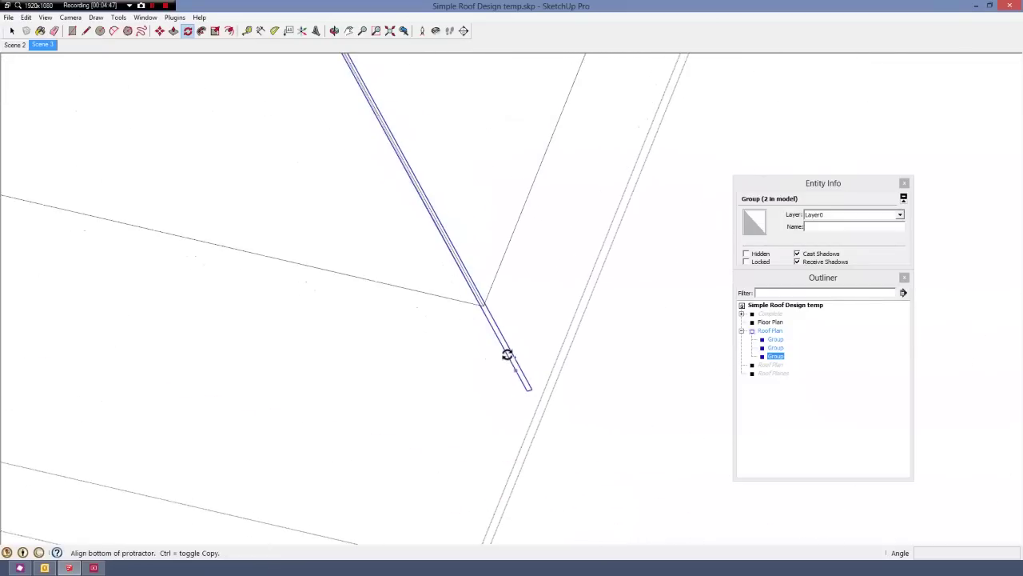
pyautogui.click(476, 285)
pyautogui.scroll(-5, 468, 456)
pyautogui.scroll(2, 590, 144)
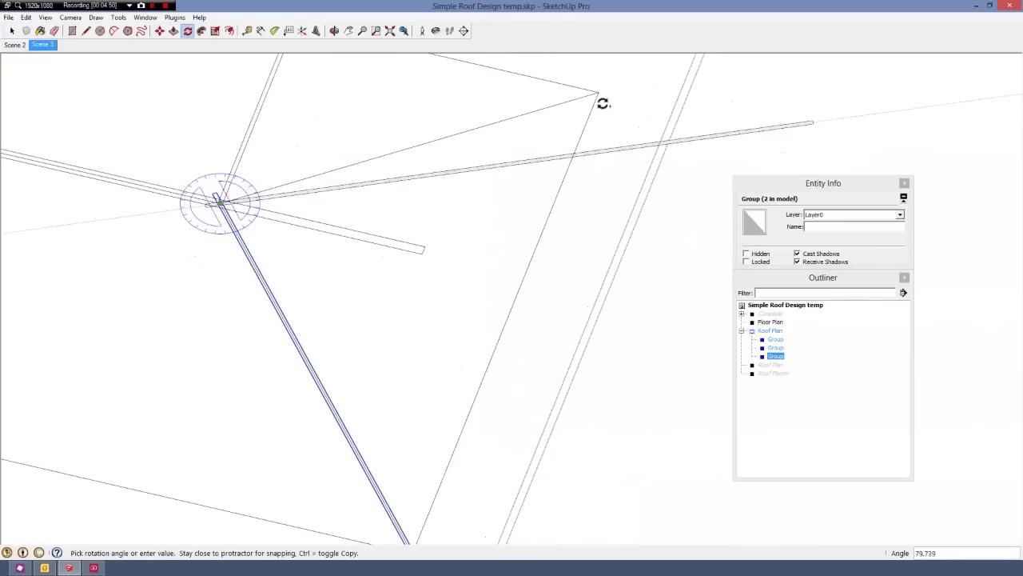
pyautogui.click(594, 92)
pyautogui.scroll(-2, 654, 220)
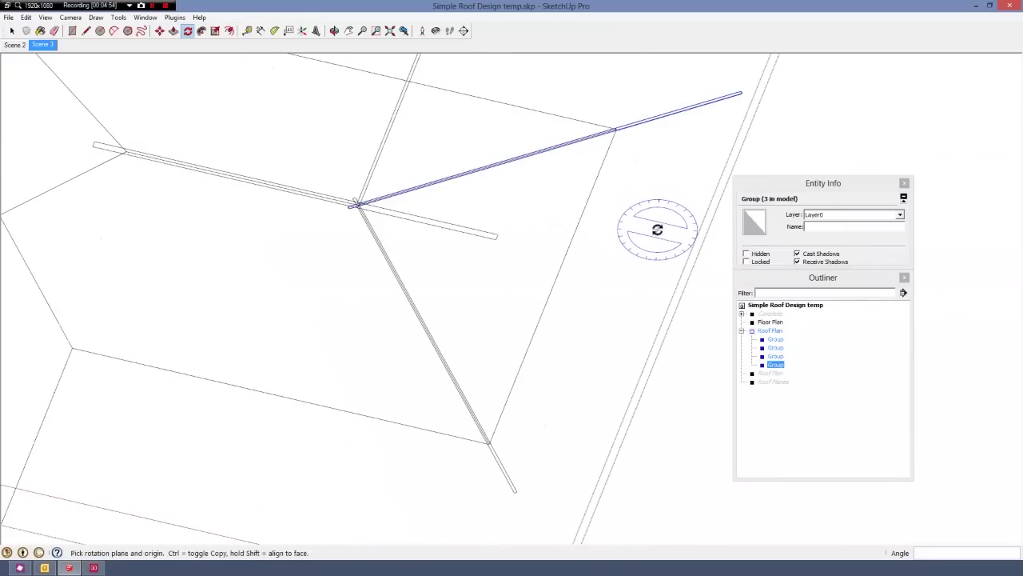
# - Select both hip strips and place a copy of the pair in the clear area beyond the other end of the ridge
pyautogui.scroll(-2, 657, 230)
pyautogui.press('space')
pyautogui.scroll(2, 665, 146)
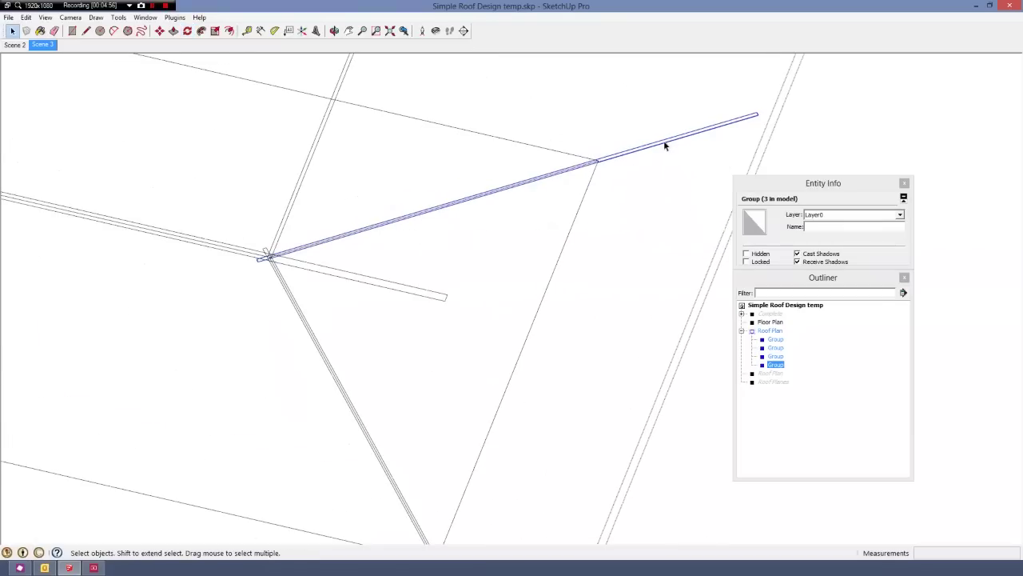
pyautogui.scroll(-2, 664, 140)
pyautogui.keyDown('shift'); pyautogui.click(550, 407); pyautogui.keyUp('shift')
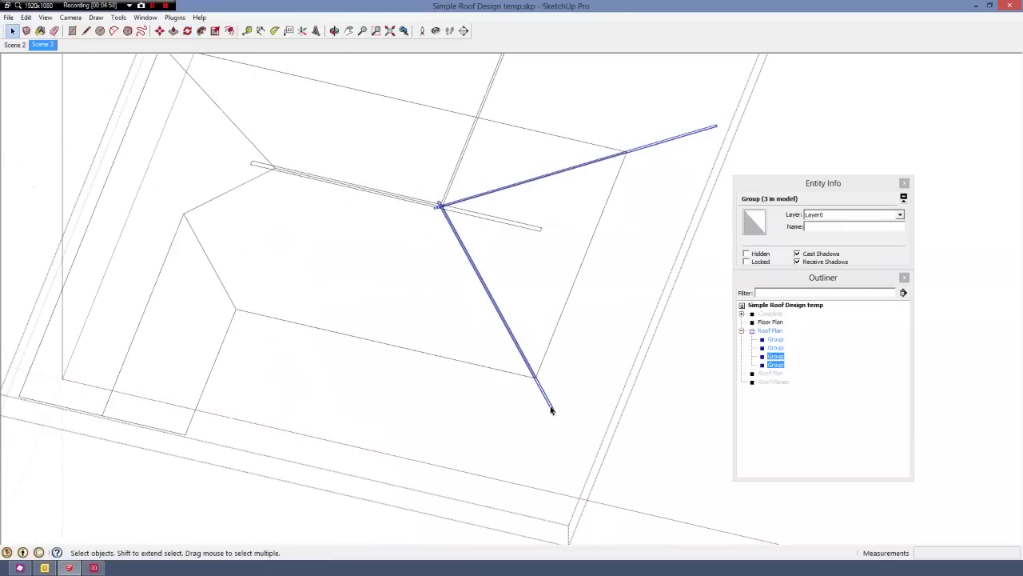
pyautogui.click(549, 405)
pyautogui.scroll(-3, 560, 356)
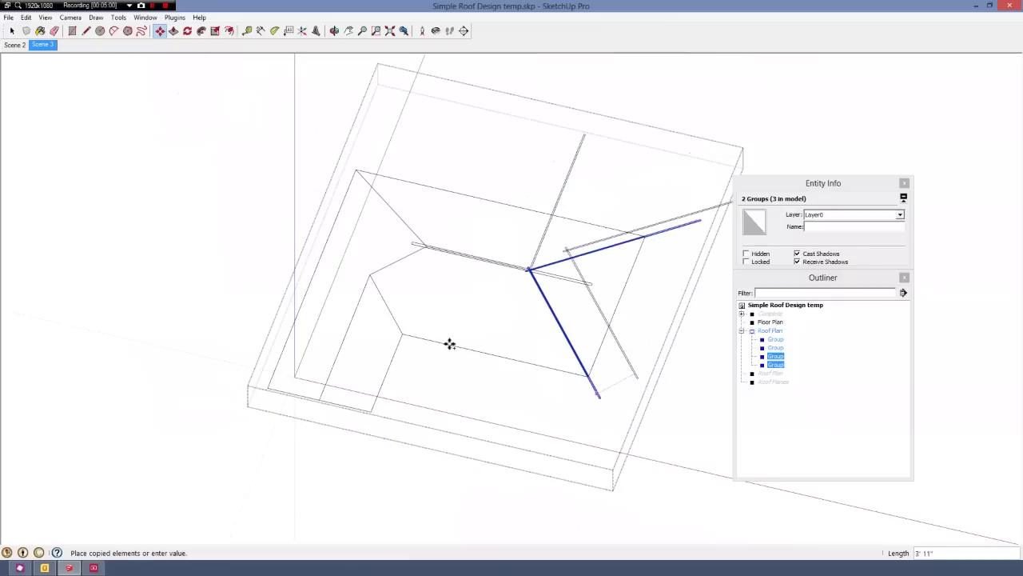
pyautogui.click(245, 318)
# - Mirror the copied pair of hip strips by scaling it to -1 along the red axis
pyautogui.press('s')
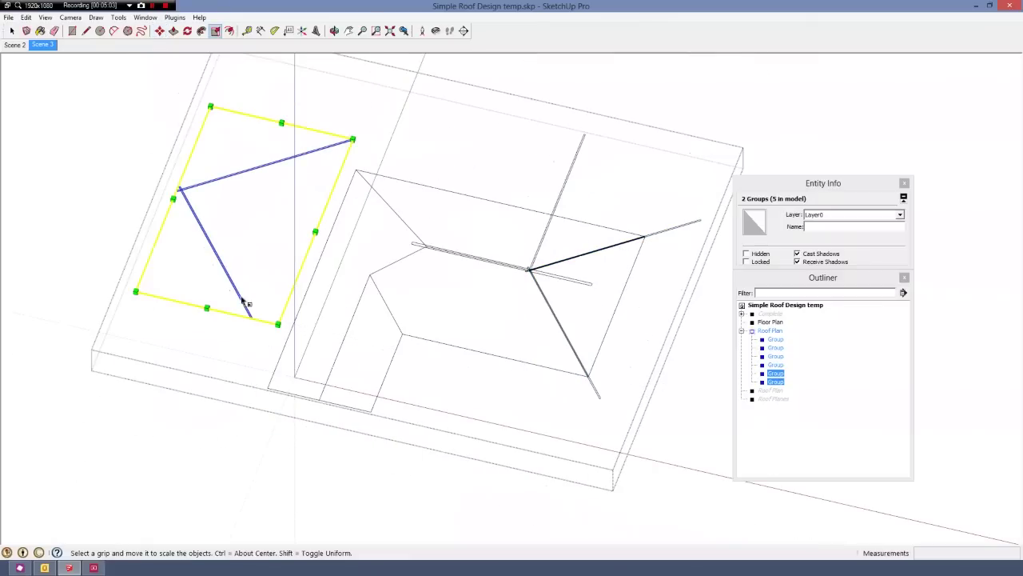
pyautogui.scroll(3, 312, 232)
pyautogui.moveTo(316, 231); pyautogui.dragTo(272, 224)
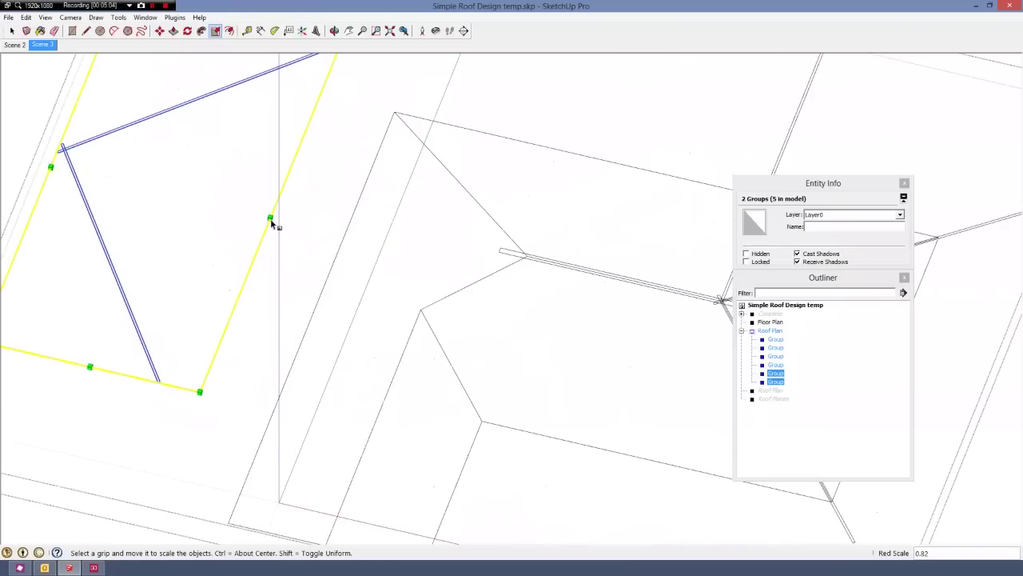
pyautogui.press('Return')
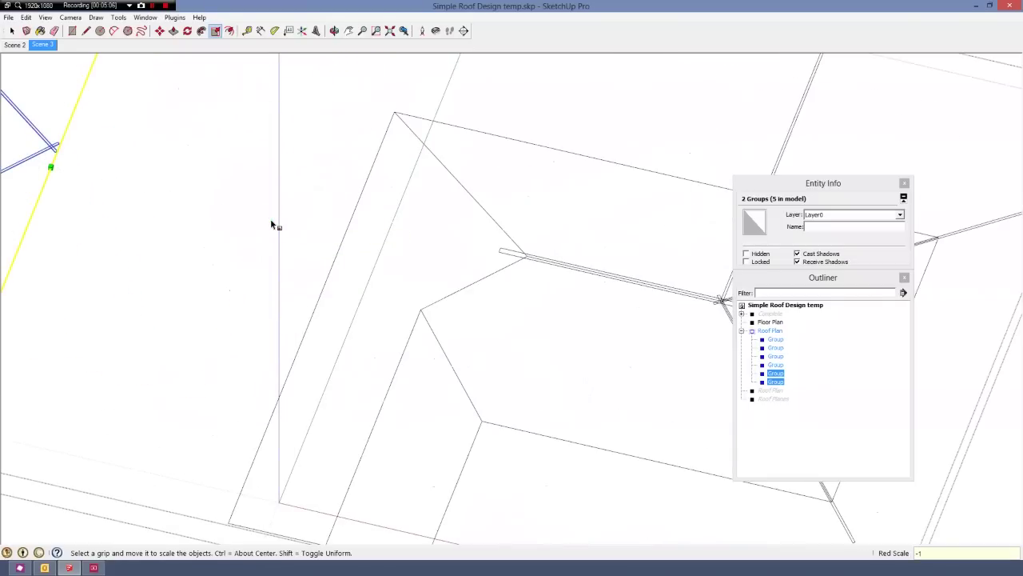
# - Move the mirrored pair by the crossing of its strips about 24' 10" to the ridge end without hip strips
pyautogui.press('m')
pyautogui.scroll(-3, 103, 199)
pyautogui.scroll(5, 233, 272)
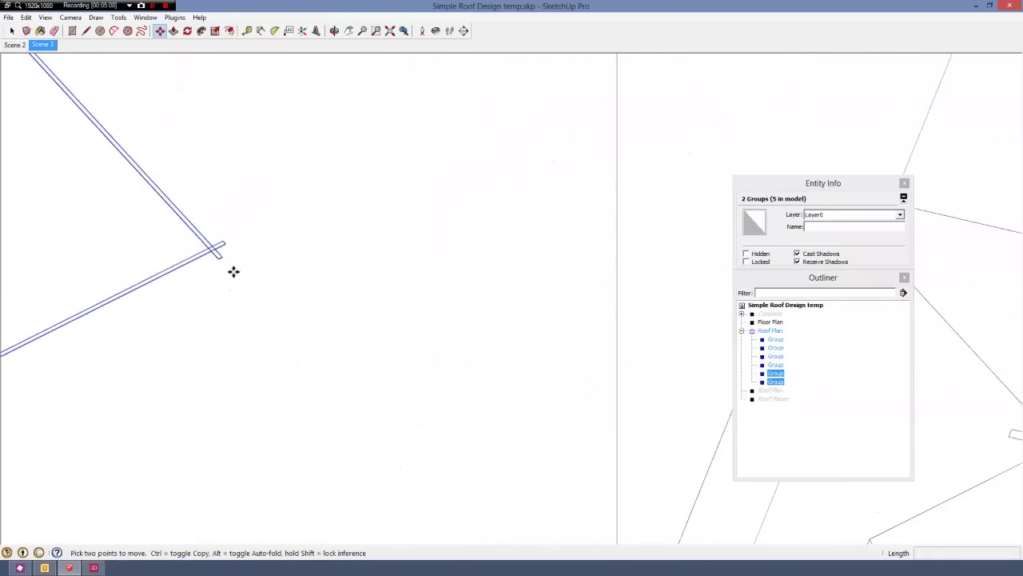
pyautogui.scroll(1, 233, 272)
pyautogui.scroll(1, 190, 217)
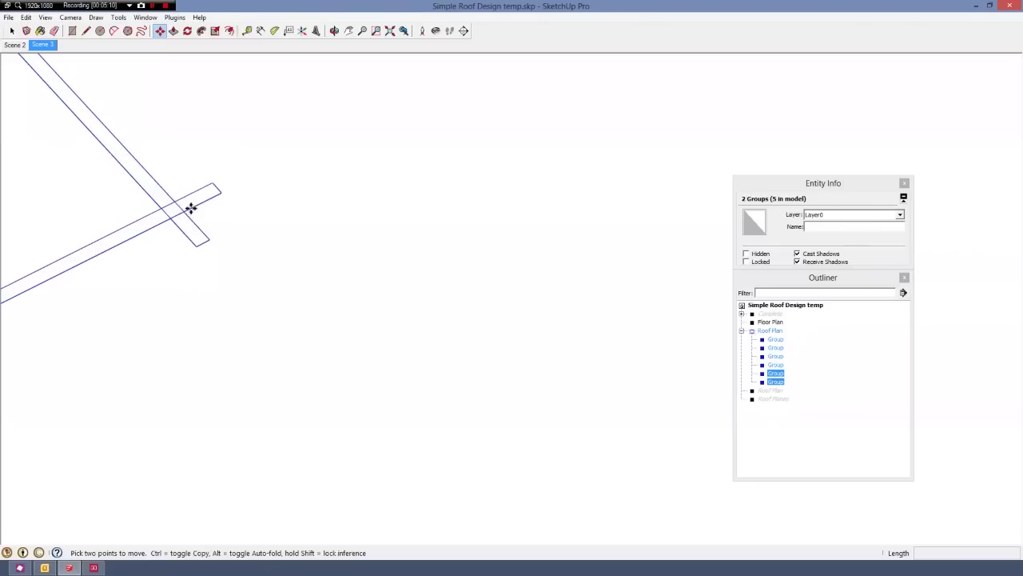
pyautogui.click(162, 207)
pyautogui.scroll(-2, 50, 274)
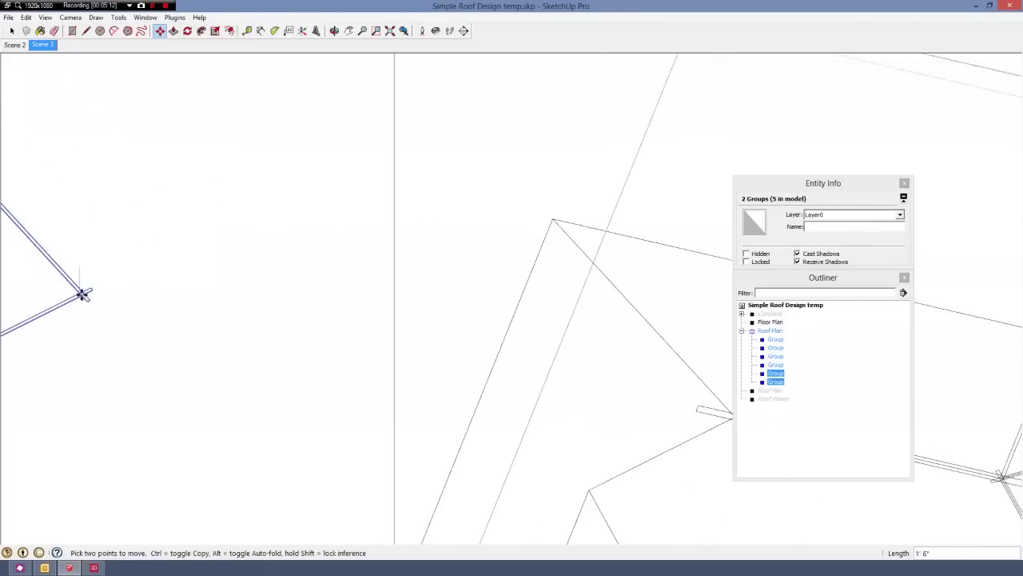
pyautogui.scroll(2, 636, 402)
pyautogui.scroll(3, 571, 365)
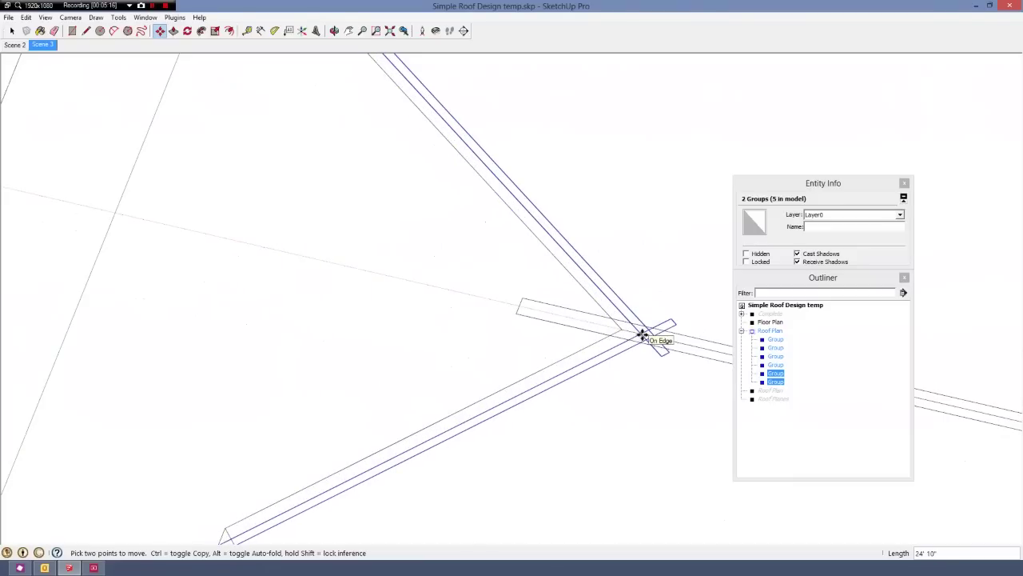
# - Add guides along the centre lines of both mirrored hip strips, 3/4" from their long edges
pyautogui.scroll(4, 670, 344)
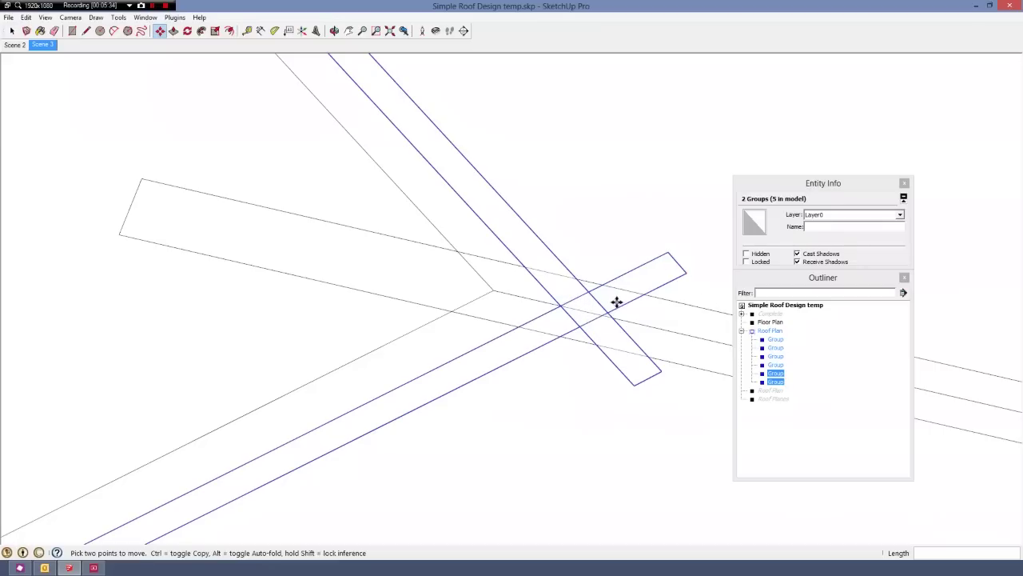
pyautogui.press('t')
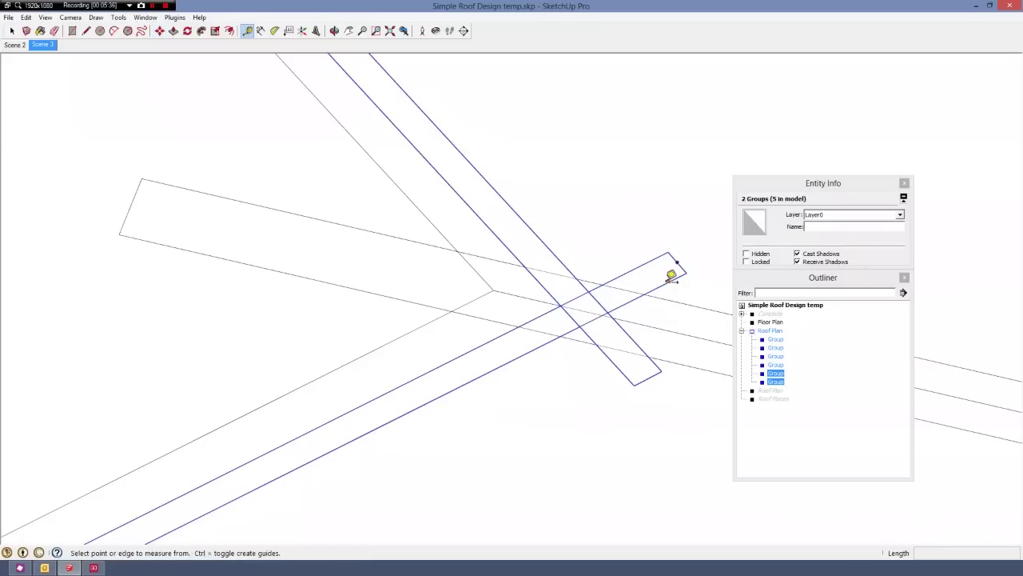
pyautogui.click(670, 280)
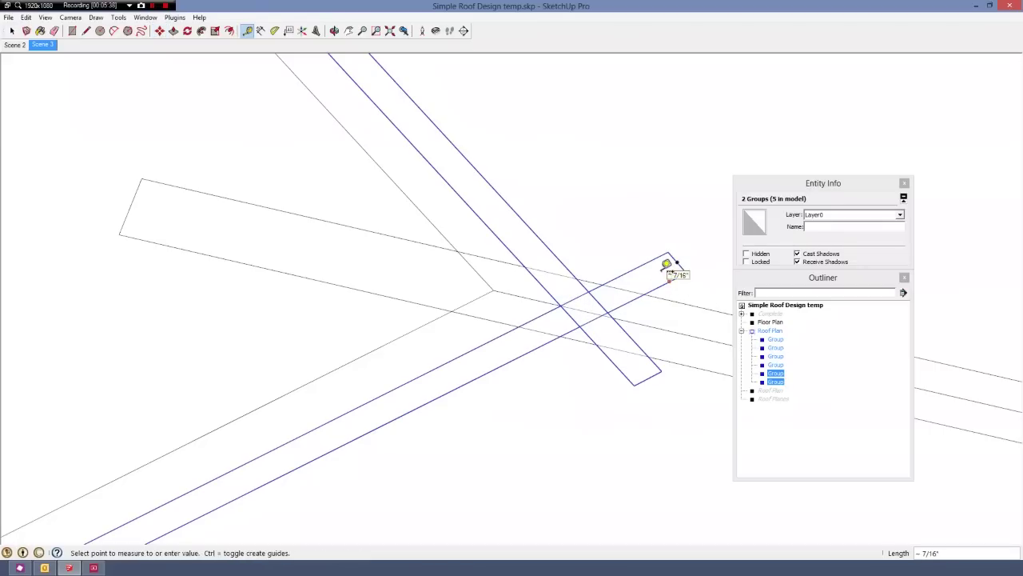
pyautogui.press('Escape')
pyautogui.click(637, 264)
pyautogui.click(677, 260)
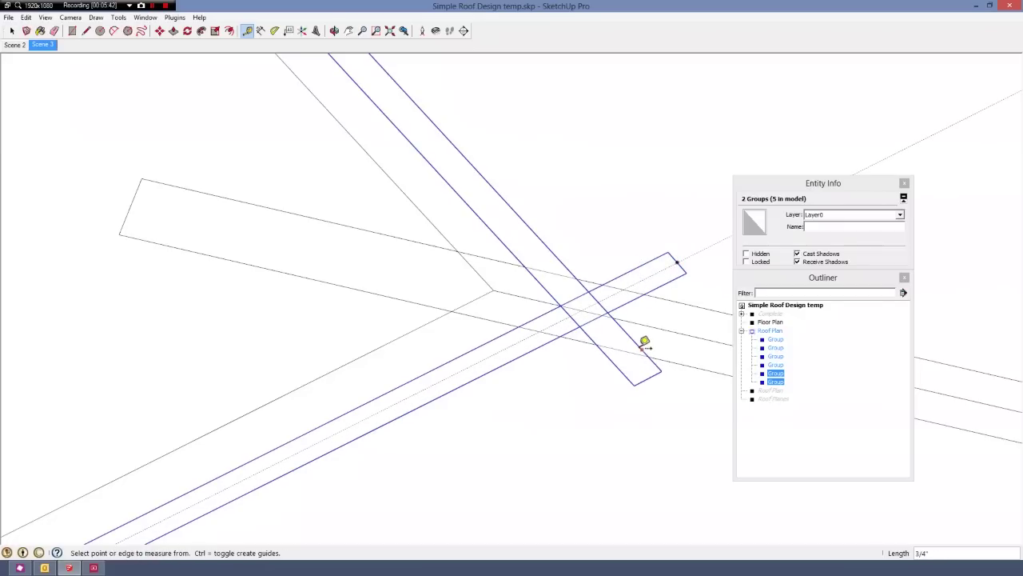
pyautogui.click(664, 361)
pyautogui.click(631, 334)
# - Move the mirrored pair about 4 3/16" from the intersection of its centre guides onto the ridge endpoint
pyautogui.press('m')
pyautogui.scroll(3, 586, 310)
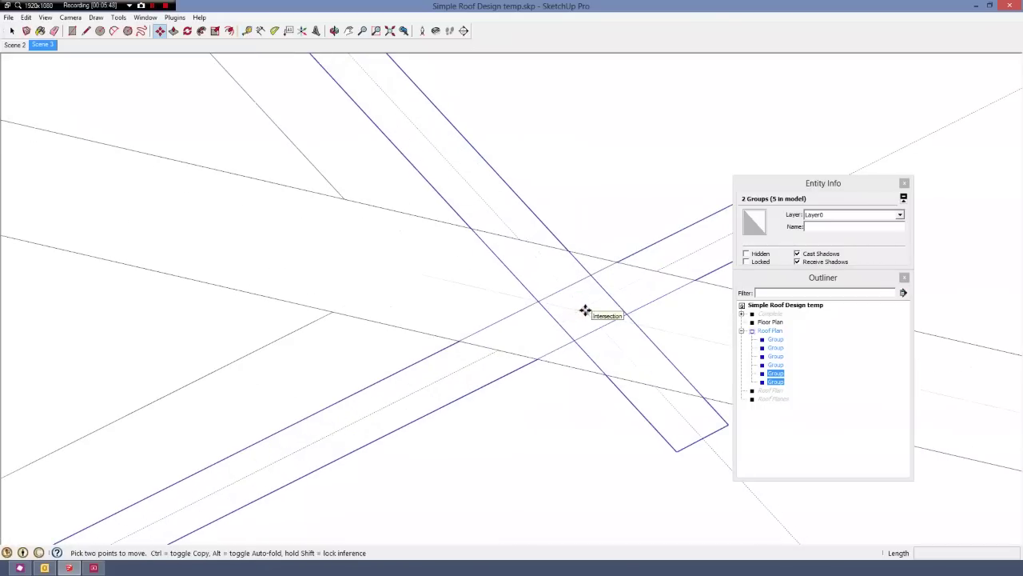
pyautogui.scroll(-2, 583, 307)
pyautogui.click(583, 307)
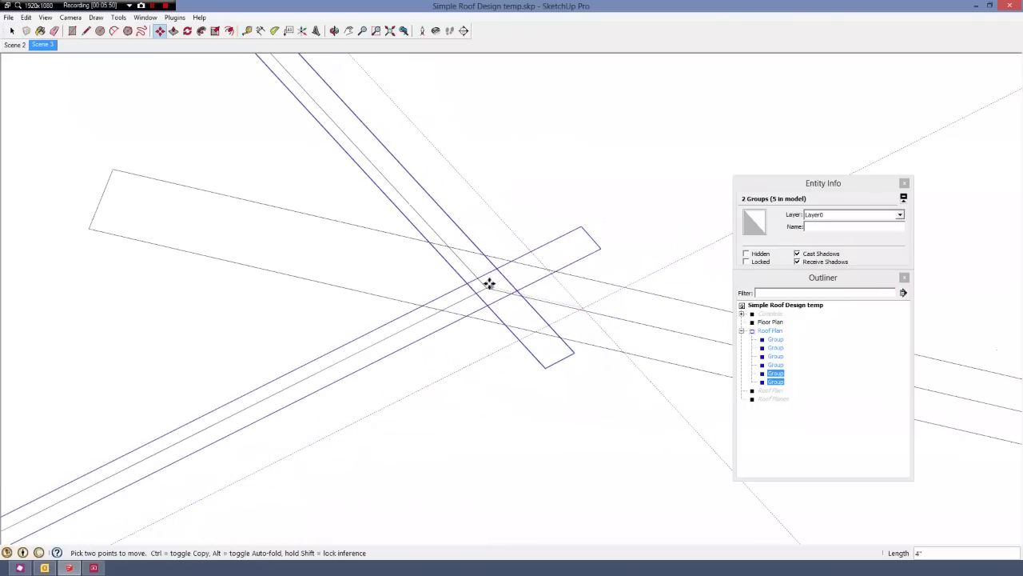
pyautogui.scroll(2, 488, 290)
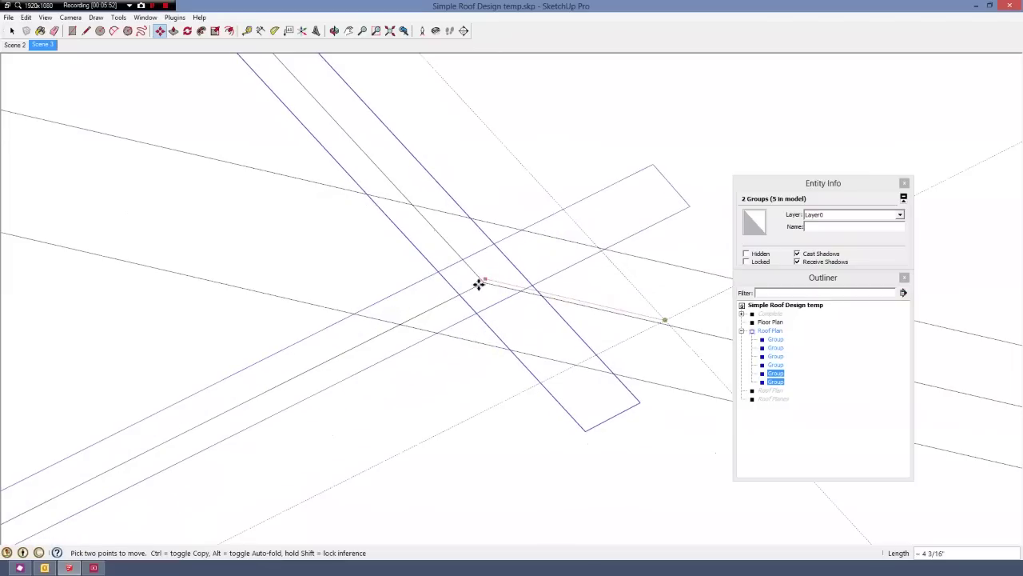
pyautogui.scroll(-3, 505, 295)
pyautogui.moveTo(613, 322); pyautogui.dragTo(560, 300, button='middle')
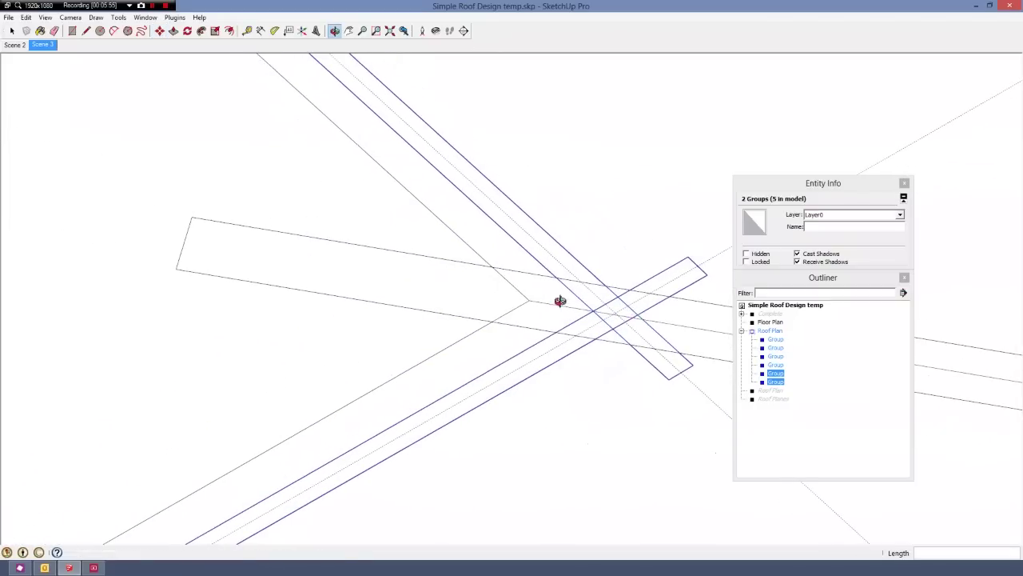
pyautogui.scroll(2, 554, 299)
pyautogui.scroll(-2, 364, 279)
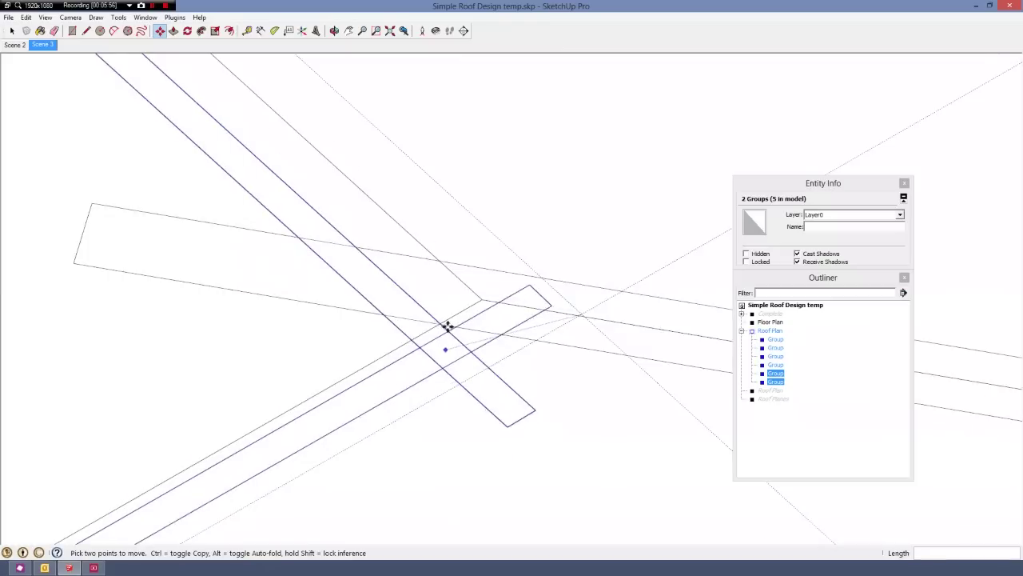
pyautogui.scroll(-4, 519, 296)
pyautogui.scroll(5, 492, 299)
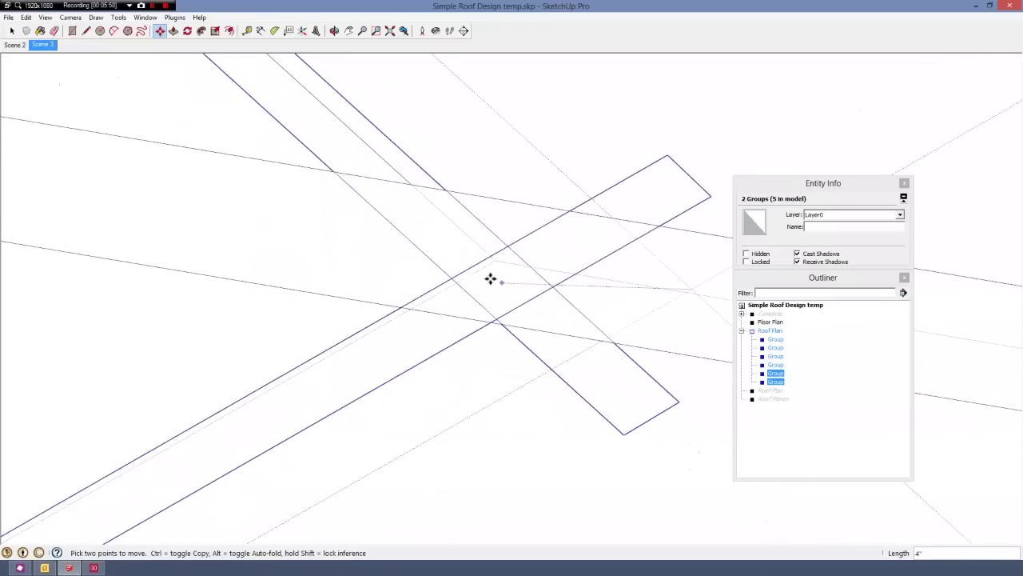
pyautogui.click(491, 264)
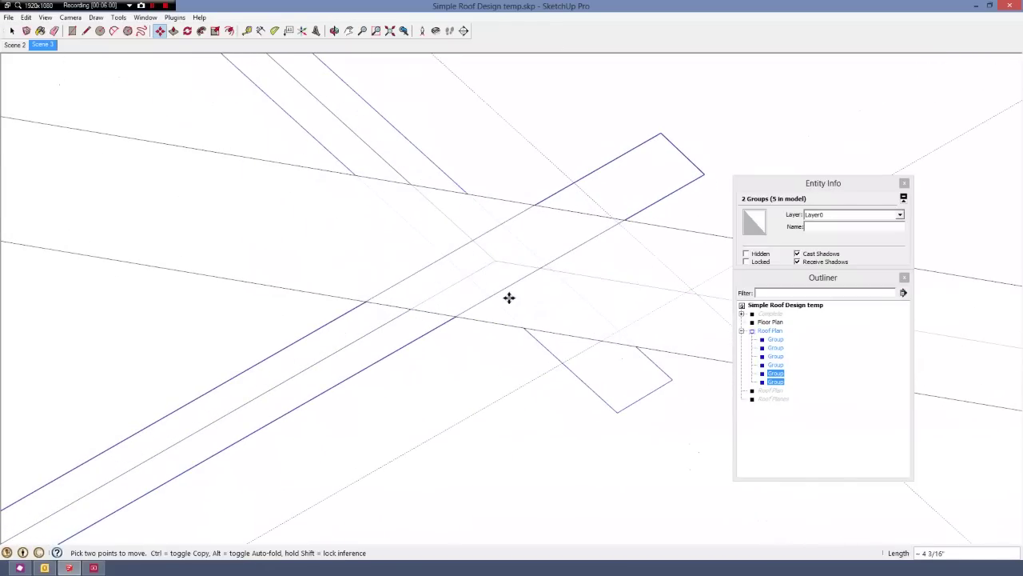
# - Erase both centre-line guides and deselect the mirrored hip strips
pyautogui.scroll(-5, 509, 297)
pyautogui.press('space')
pyautogui.scroll(-3, 518, 317)
pyautogui.press('e')
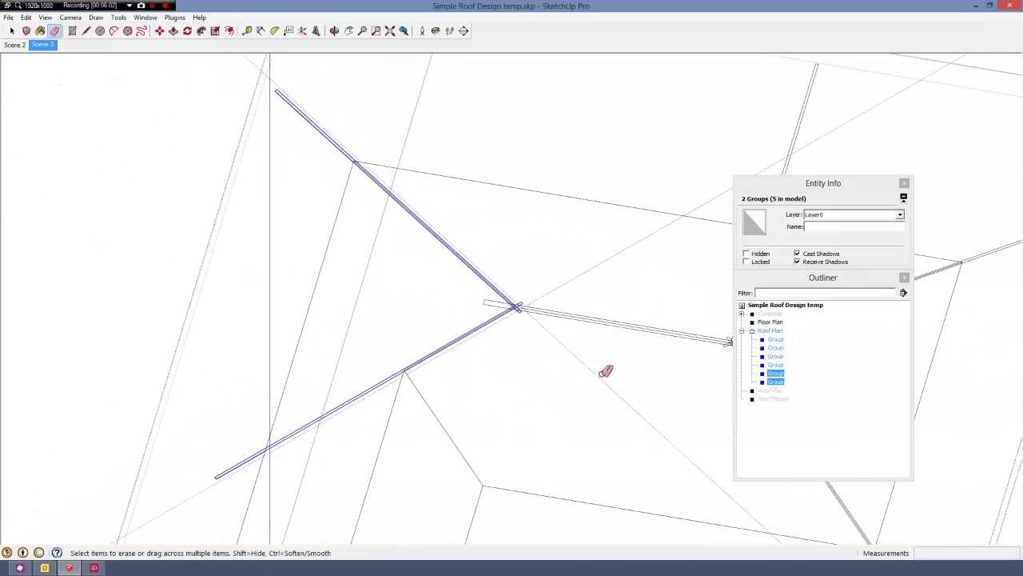
pyautogui.moveTo(603, 377); pyautogui.dragTo(594, 265)
pyautogui.press('space')
pyautogui.click(528, 307)
pyautogui.scroll(5, 528, 306)
pyautogui.moveTo(528, 306)
pyautogui.mouseDown(button='middle')
pyautogui.moveTo(525, 267)
pyautogui.moveTo(521, 329)
pyautogui.mouseUp(button='middle')
pyautogui.scroll(-5, 388, 304)
pyautogui.scroll(-5, 509, 411)
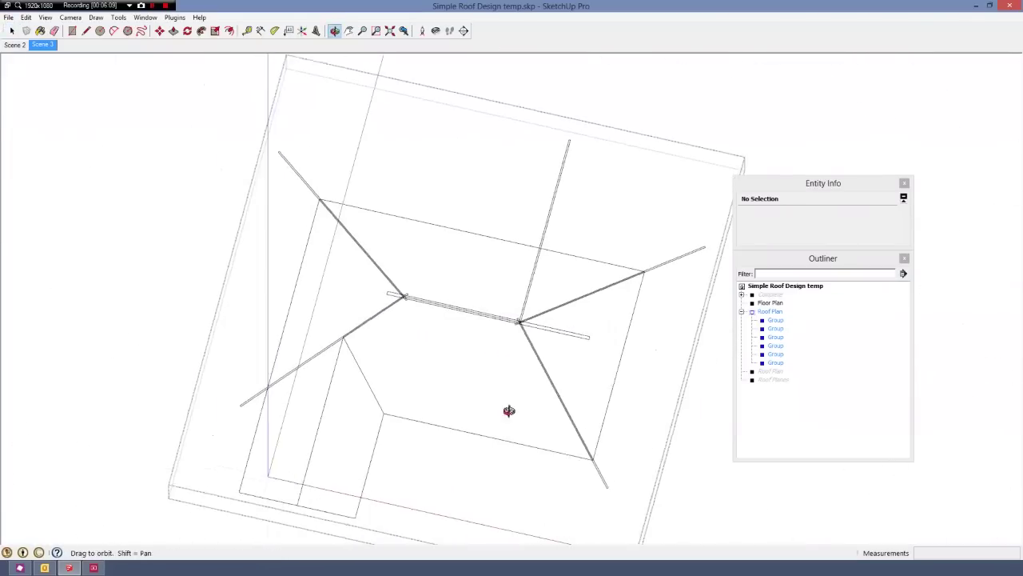
# - Move the common rafter away from the hip junction so that its end meets the side of the main ridge
pyautogui.scroll(6, 530, 299)
pyautogui.click(517, 303)
pyautogui.press('m')
pyautogui.click(502, 340)
pyautogui.scroll(-2, 488, 290)
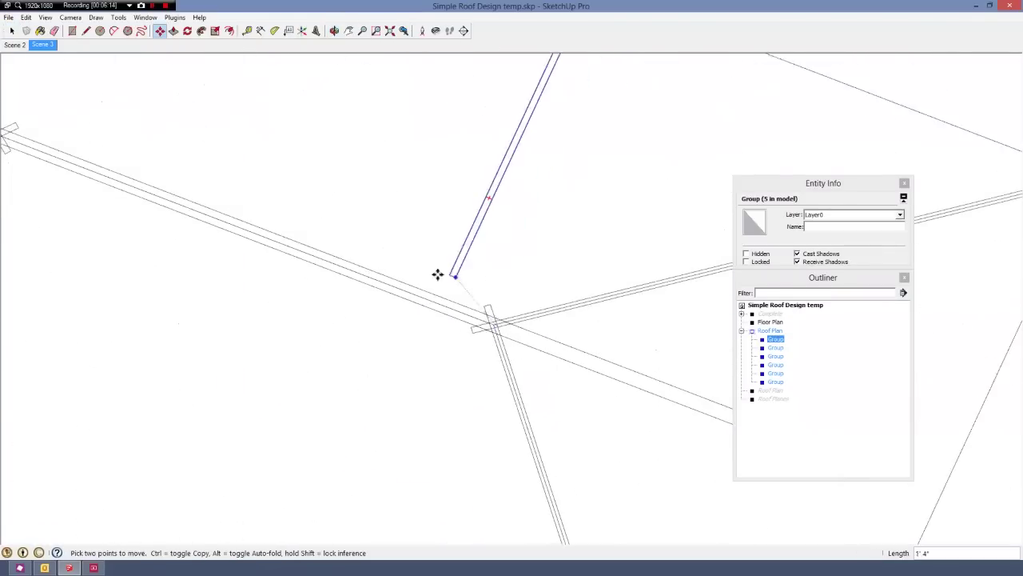
pyautogui.click(384, 274)
# - Copy the common rafter by its far end to the opposite side of the main ridge, aligned with the original
pyautogui.scroll(-5, 381, 516)
pyautogui.scroll(6, 500, 205)
pyautogui.click(500, 206)
pyautogui.press('ctrl')
pyautogui.scroll(-5, 501, 207)
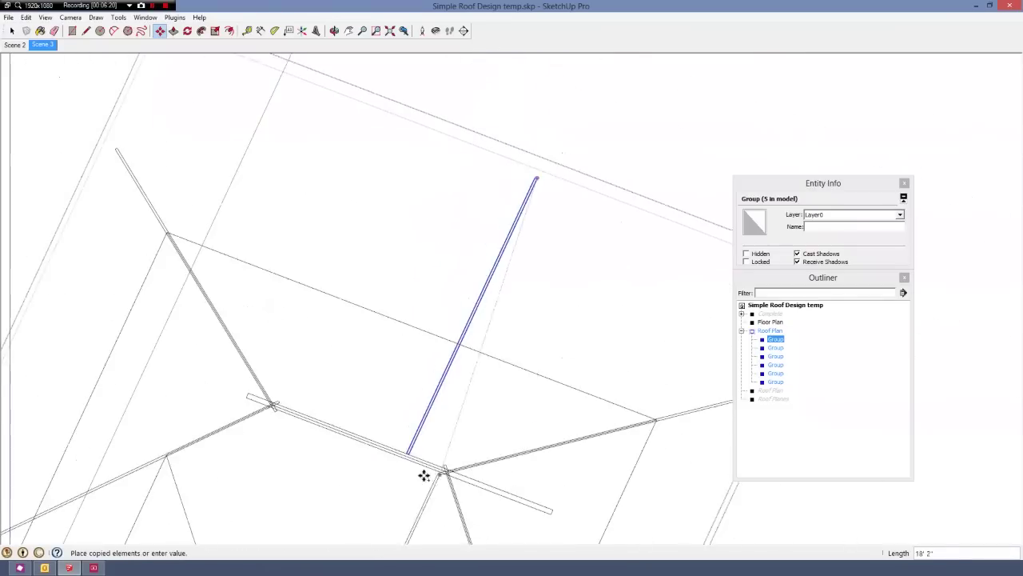
pyautogui.scroll(4, 415, 472)
pyautogui.scroll(2, 397, 441)
pyautogui.click(398, 441)
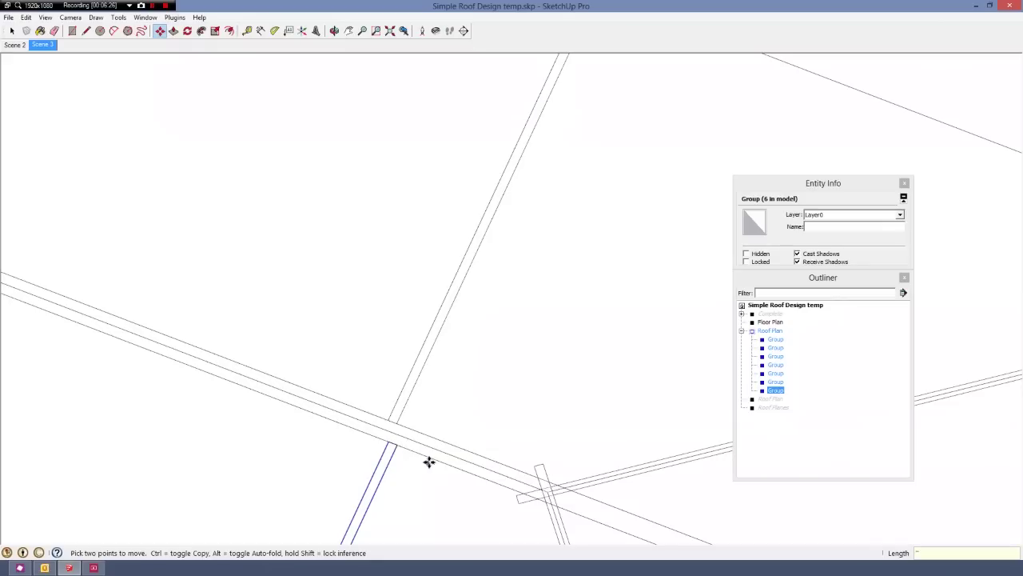
pyautogui.click(392, 443)
pyautogui.click(393, 418)
# - Copy the new rafter from the main ridge to just below the apex of the wing's roof lines
pyautogui.scroll(-2, 448, 399)
pyautogui.scroll(-2, 503, 351)
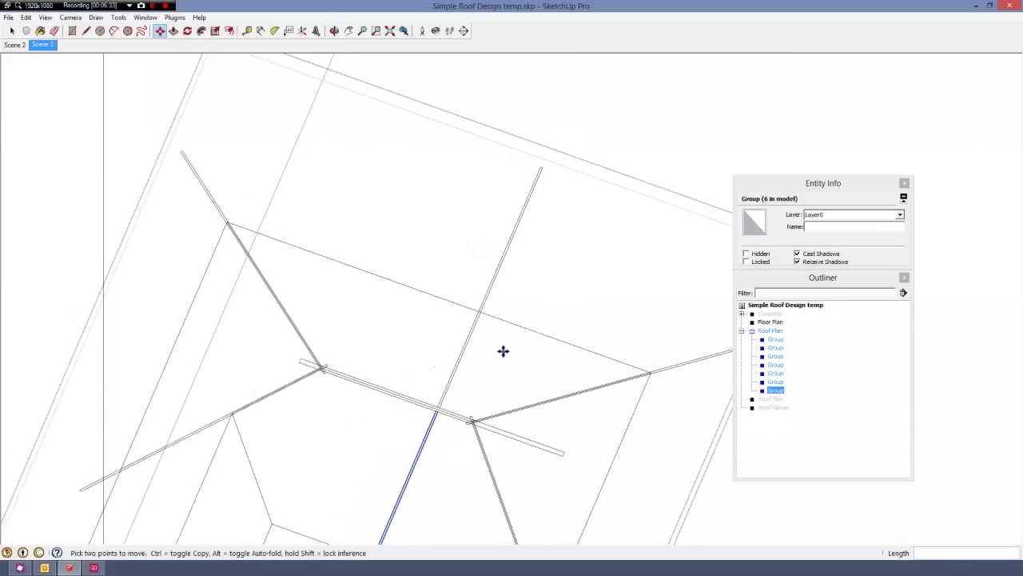
pyautogui.scroll(-4, 503, 351)
pyautogui.scroll(3, 477, 411)
pyautogui.scroll(2, 464, 417)
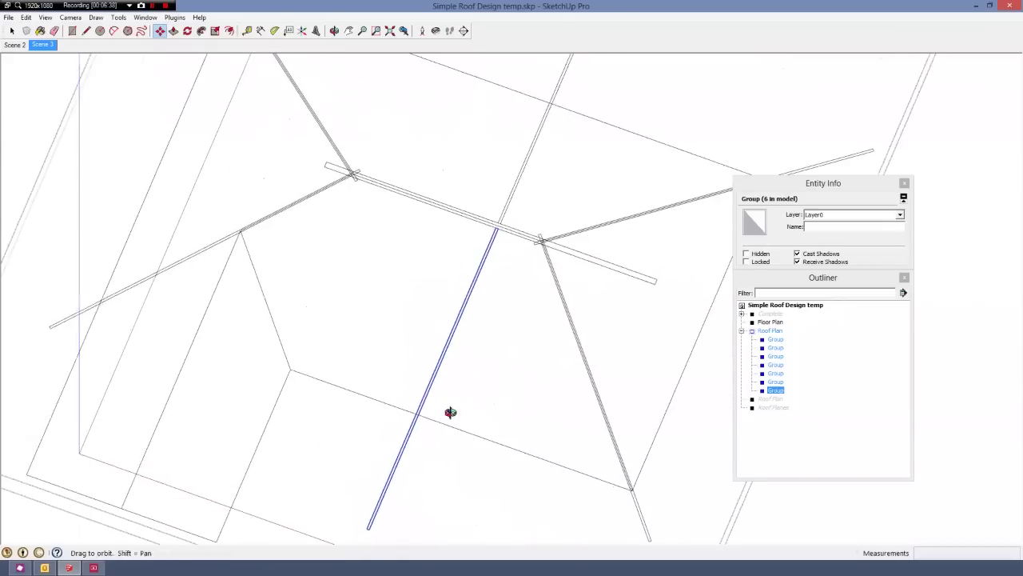
pyautogui.scroll(4, 495, 227)
pyautogui.click(507, 231)
pyautogui.press('ctrl')
pyautogui.scroll(-4, 617, 233)
pyautogui.scroll(5, 349, 283)
pyautogui.click(343, 281)
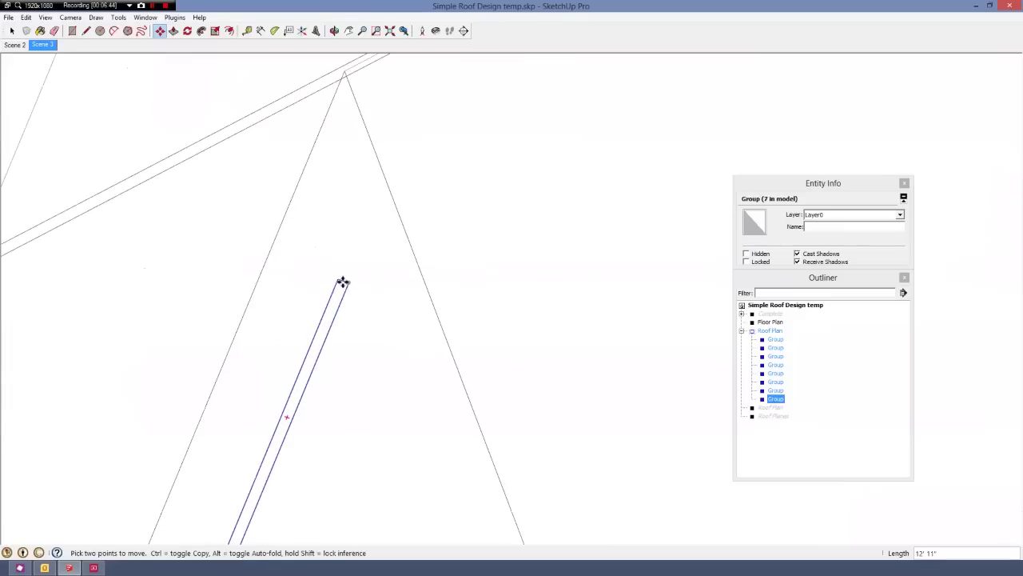
# - Center the copied member's end on the wing's apex and shift it 4" along the wing's ridge line past the apex
pyautogui.scroll(2, 344, 276)
pyautogui.click(347, 272)
pyautogui.scroll(-3, 347, 273)
pyautogui.scroll(4, 357, 160)
pyautogui.click(361, 148)
pyautogui.click(361, 149)
pyautogui.write('4')
pyautogui.press('Return')
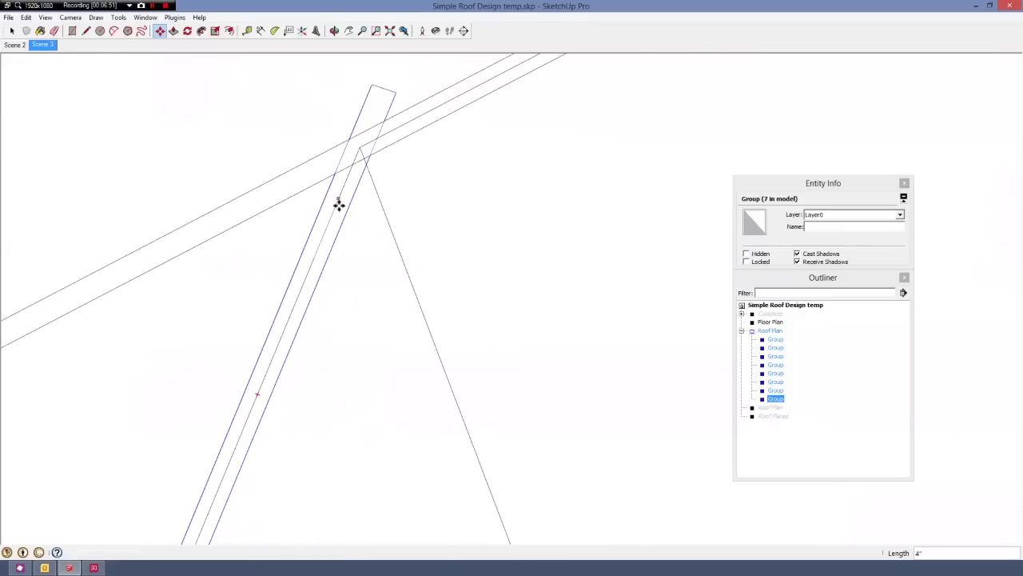
# - Rotate a copy of the wing's ridge member about the apex until it passes through the inside corner along the valley line
pyautogui.scroll(-2, 344, 196)
pyautogui.press('q')
pyautogui.click(357, 170)
pyautogui.scroll(-3, 541, 99)
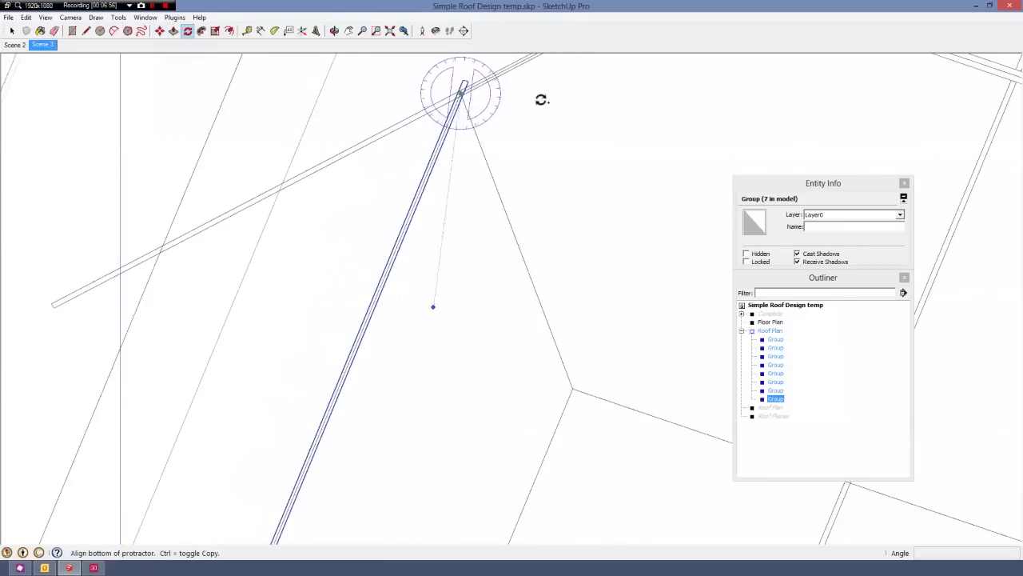
pyautogui.scroll(-2, 296, 472)
pyautogui.click(297, 472)
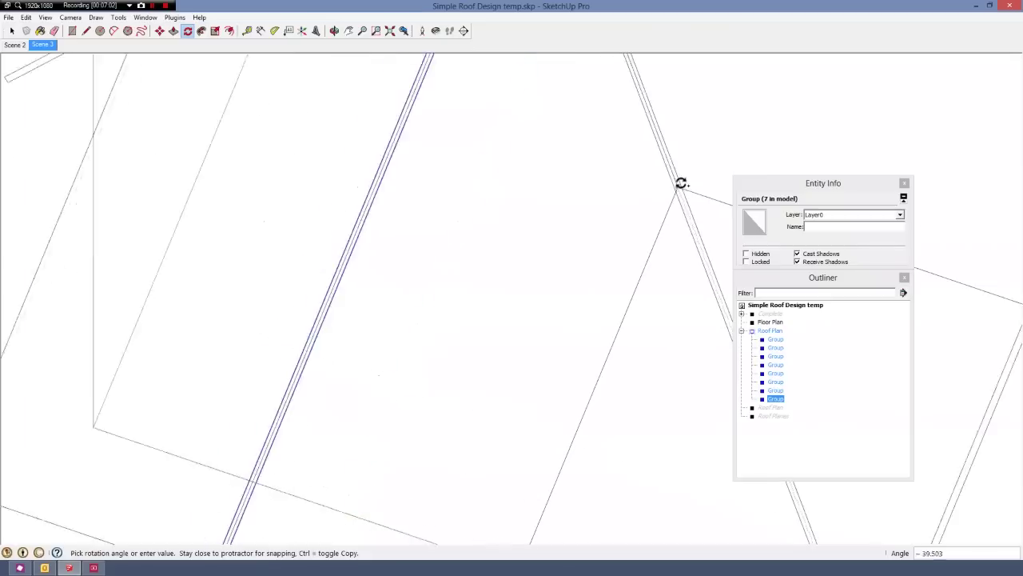
pyautogui.click(681, 183)
pyautogui.scroll(-5, 599, 372)
pyautogui.scroll(1, 411, 368)
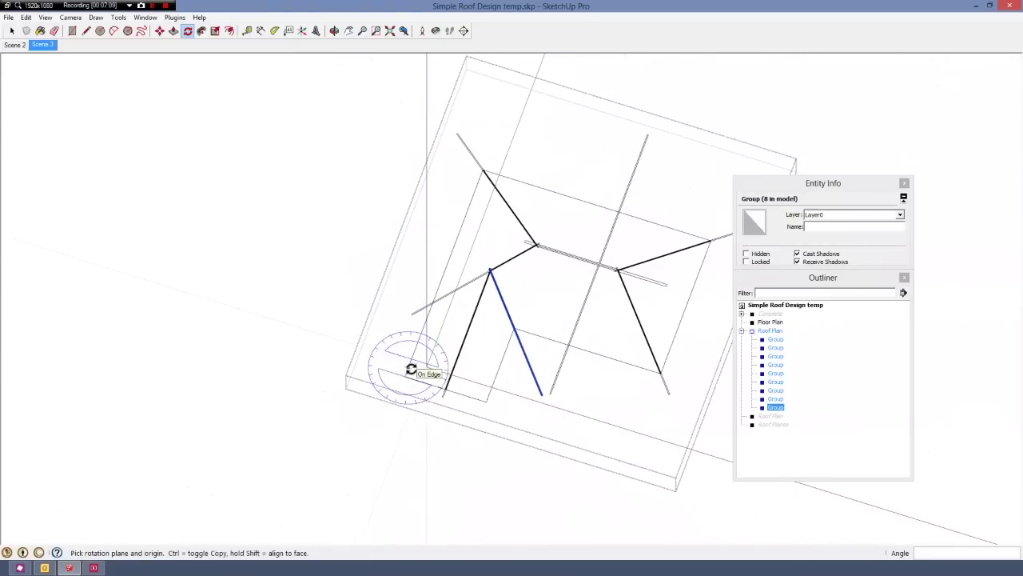
# - Copy the wing's ridge member and place the copy's lower end on the wing's outer roof edge line
pyautogui.scroll(-3, 448, 391)
pyautogui.scroll(5, 491, 301)
pyautogui.press('m')
pyautogui.scroll(2, 460, 354)
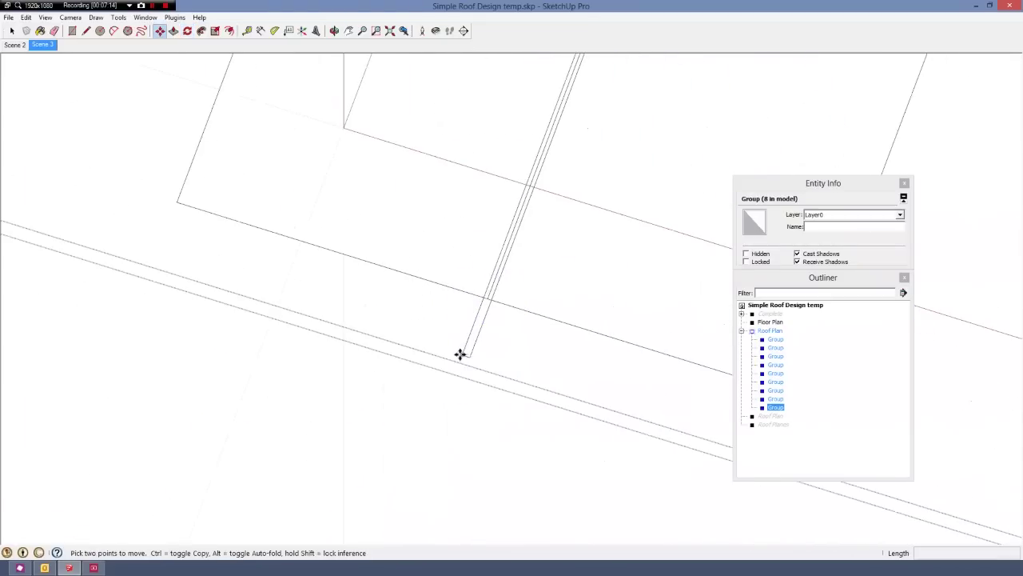
pyautogui.press('ctrl')
pyautogui.click(461, 353)
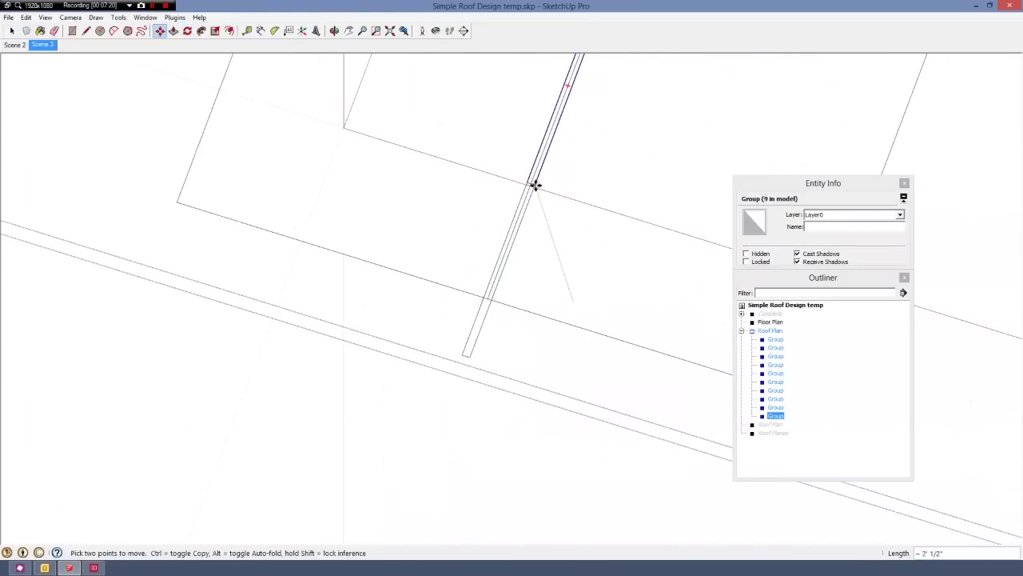
pyautogui.scroll(3, 535, 187)
pyautogui.scroll(-4, 557, 276)
pyautogui.scroll(4, 514, 322)
pyautogui.click(492, 306)
# - Rotate the copied member about its lower end so that it lies along the wing's outer roof edge
pyautogui.press('q')
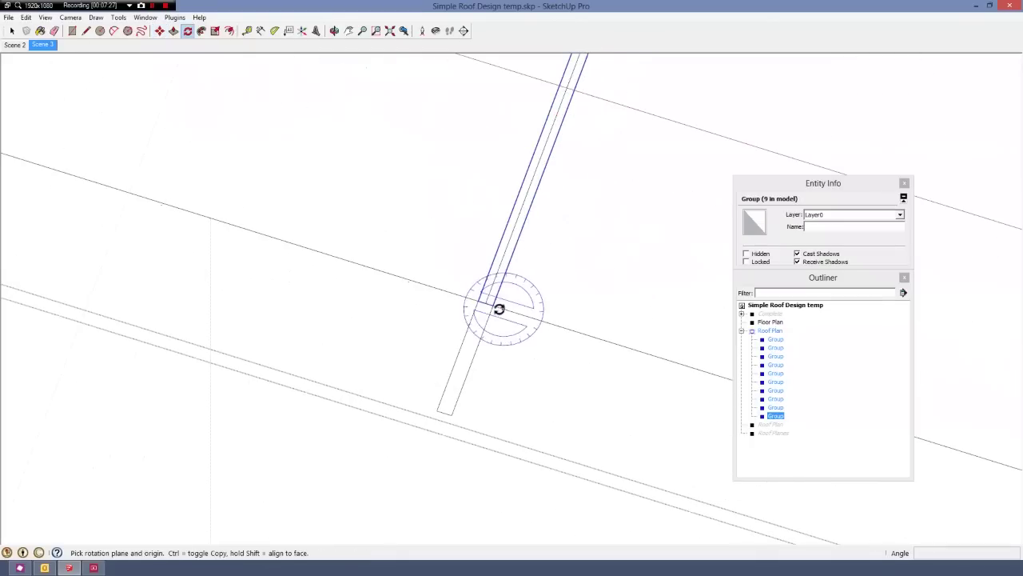
pyautogui.click(494, 305)
pyautogui.scroll(-5, 416, 542)
pyautogui.scroll(-8, 555, 427)
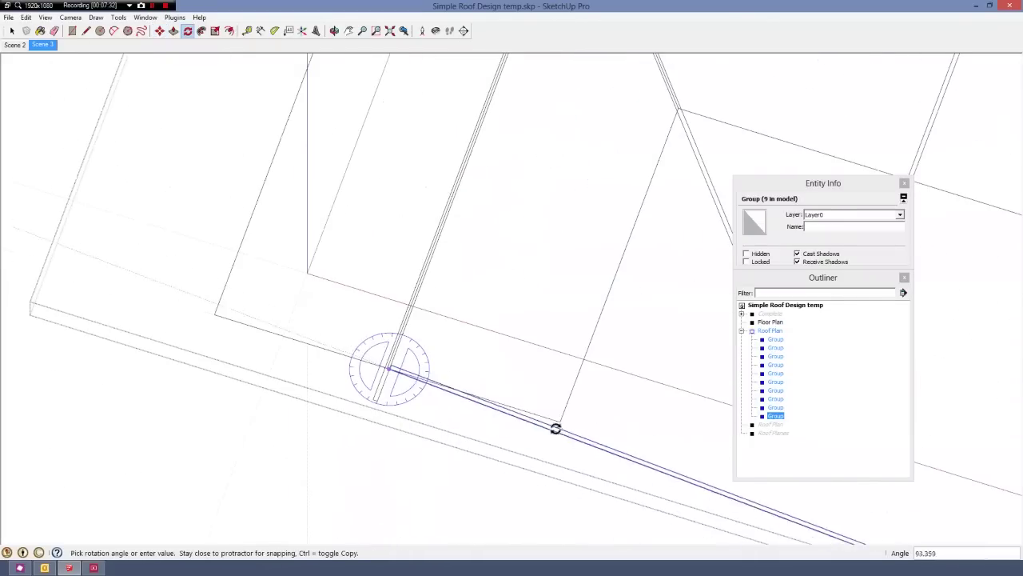
pyautogui.moveTo(388, 400); pyautogui.dragTo(462, 356, button='middle')
pyautogui.scroll(2, 388, 339)
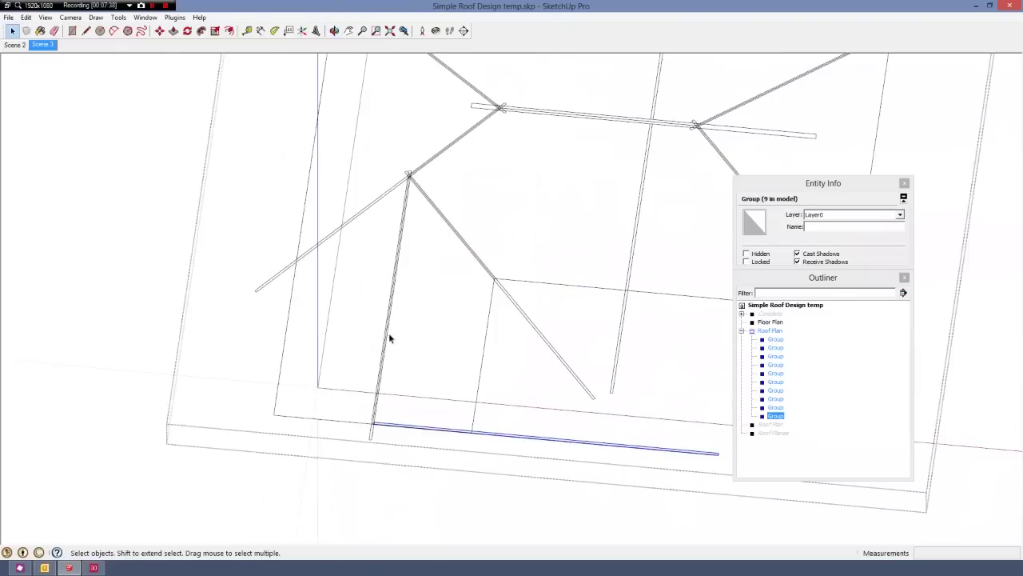
pyautogui.scroll(-4, 703, 107)
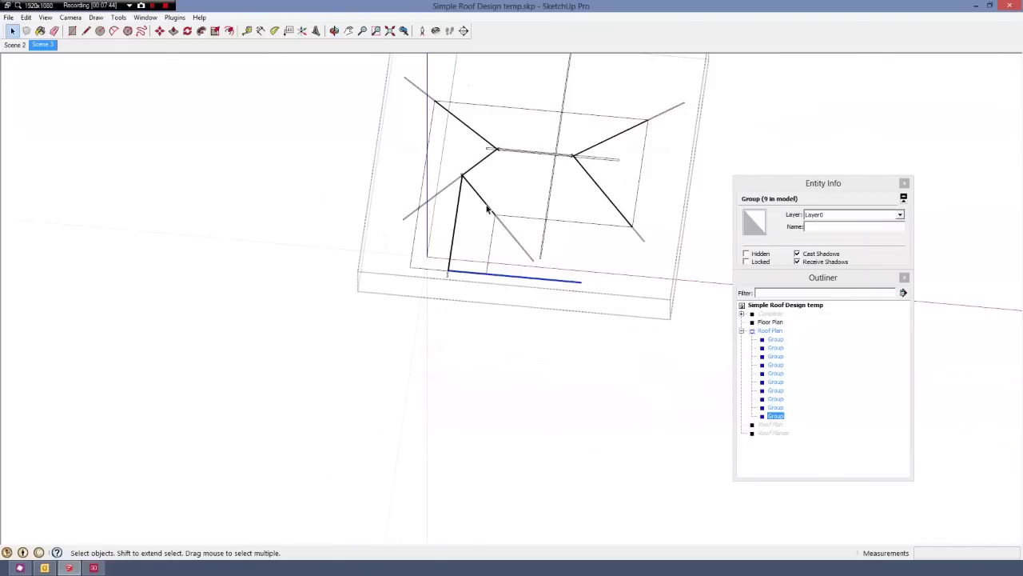
# - Copy the rafter on the wing's outer edge across to the main roof's hip end, crossing its outer edge
pyautogui.moveTo(487, 209); pyautogui.dragTo(553, 213, button='middle')
pyautogui.moveTo(475, 276); pyautogui.dragTo(616, 153, button='middle')
pyautogui.scroll(2, 434, 308)
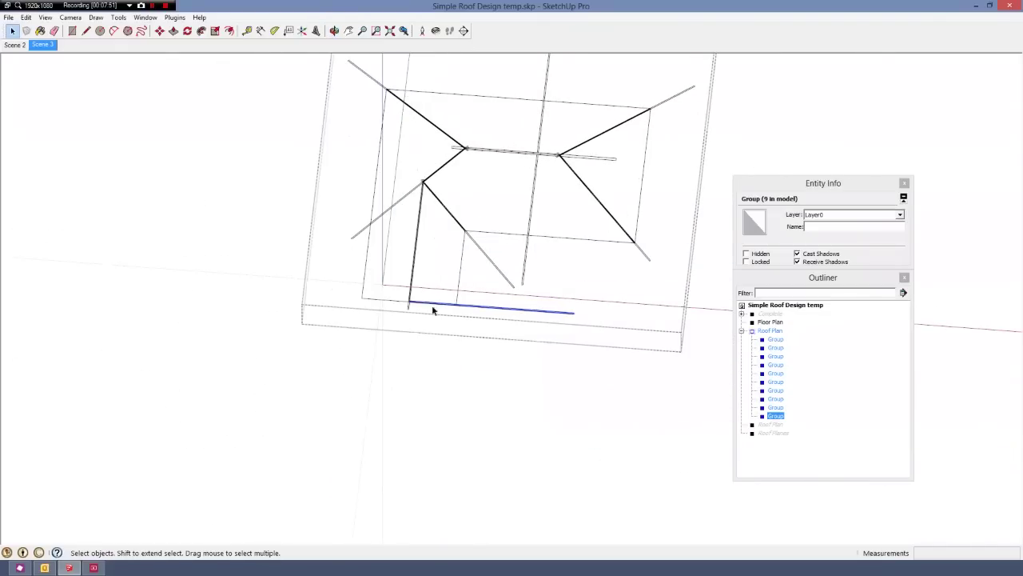
pyautogui.scroll(3, 416, 327)
pyautogui.press('m')
pyautogui.scroll(2, 696, 309)
pyautogui.click(697, 309)
pyautogui.press('ctrl')
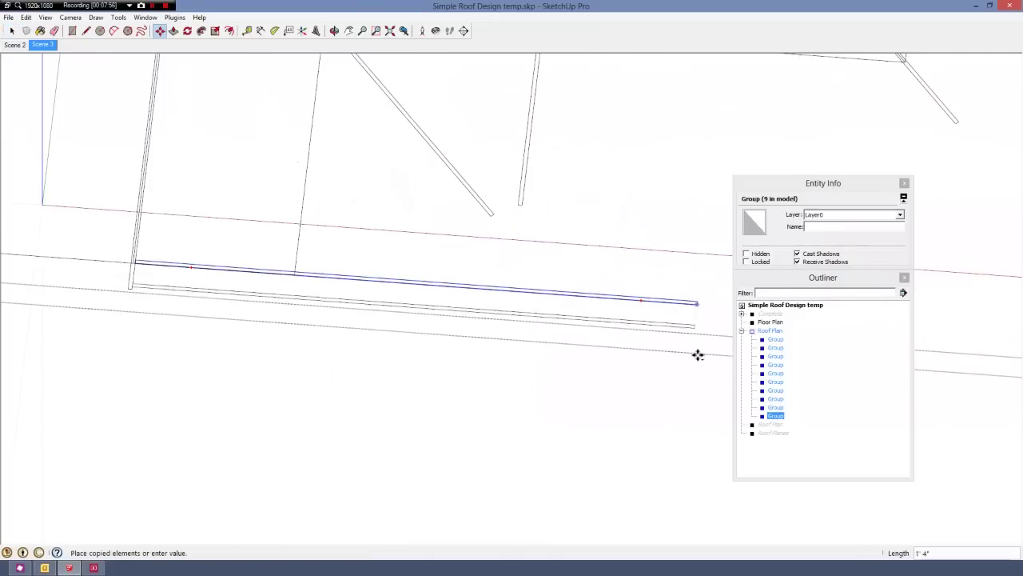
pyautogui.moveTo(696, 354); pyautogui.dragTo(532, 185, button='middle')
pyautogui.scroll(3, 548, 184)
pyautogui.click(547, 185)
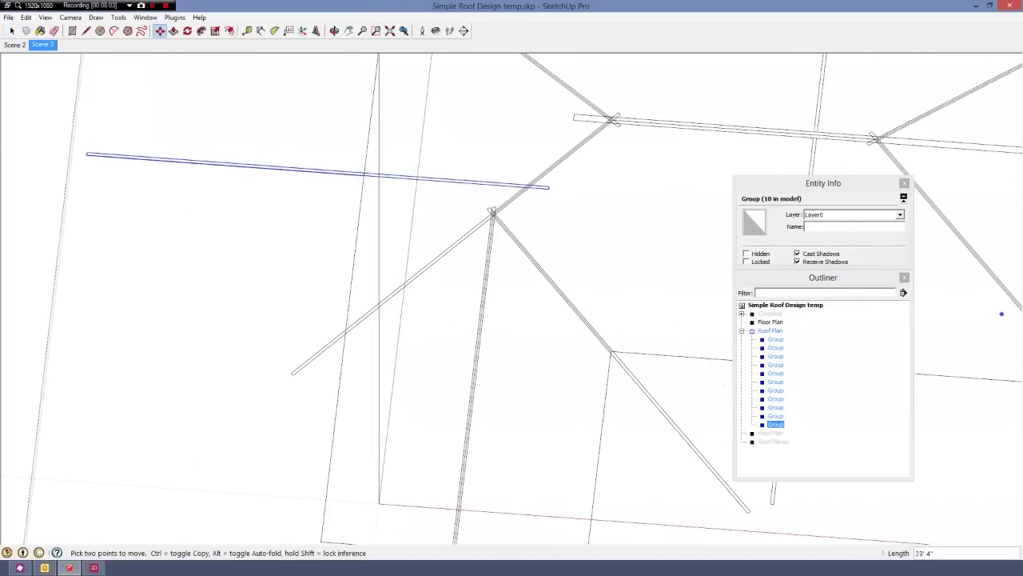
pyautogui.scroll(-2, 562, 186)
pyautogui.moveTo(562, 186); pyautogui.dragTo(646, 279, button='middle')
pyautogui.press('space')
# - Examine the layout of the ridge, hip, valley and common rafter members across the roof plan
pyautogui.scroll(-3, 525, 355)
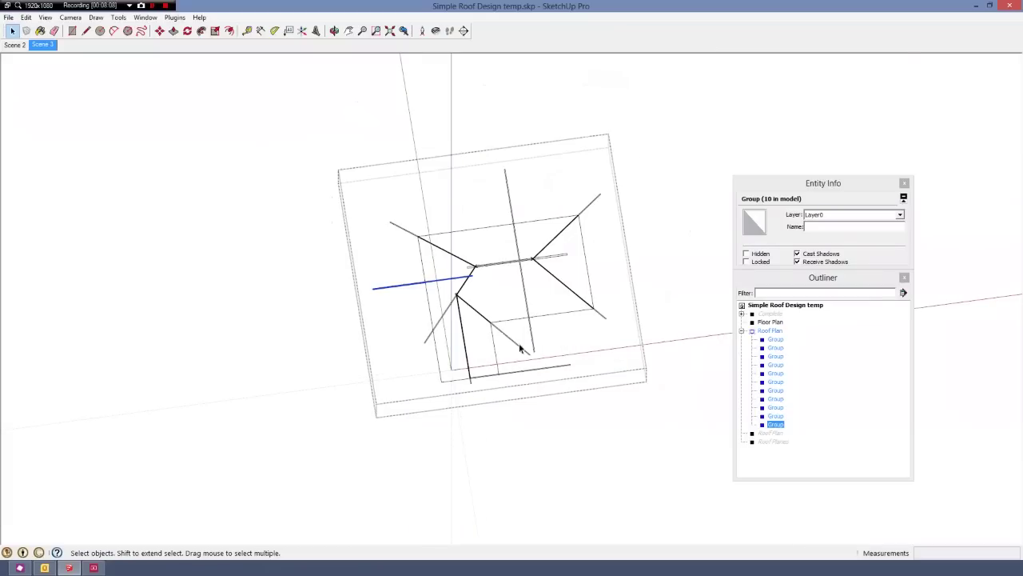
pyautogui.moveTo(525, 354); pyautogui.dragTo(427, 322, button='middle')
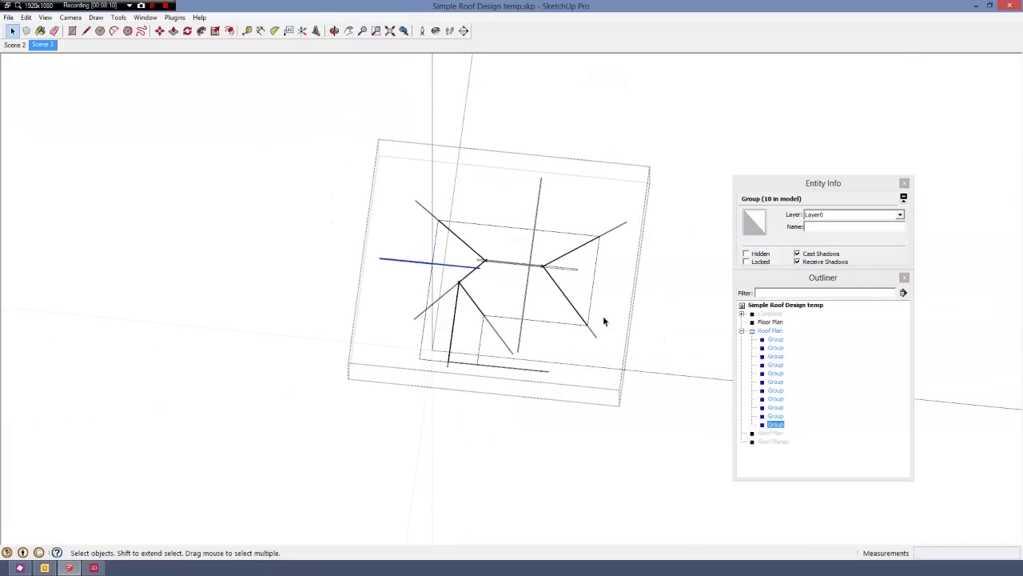
pyautogui.scroll(5, 516, 328)
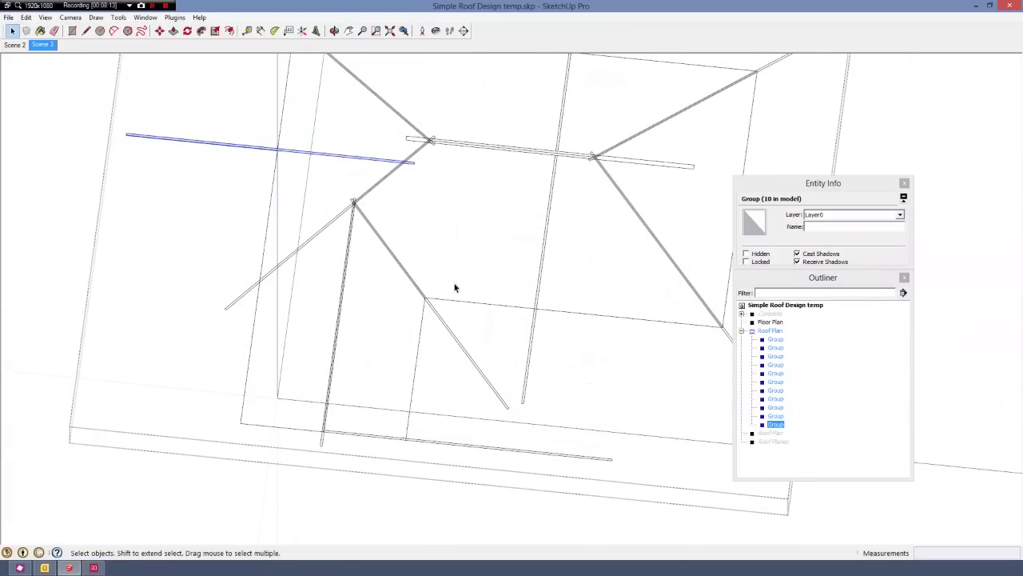
pyautogui.scroll(-3, 455, 287)
pyautogui.moveTo(441, 302); pyautogui.dragTo(483, 277, button='middle')
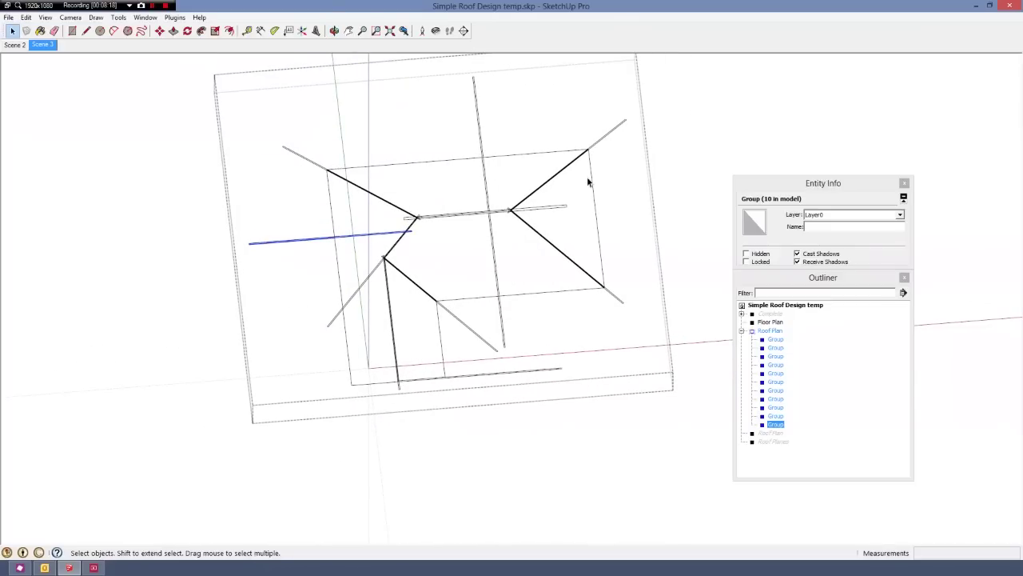
pyautogui.scroll(-2, 592, 183)
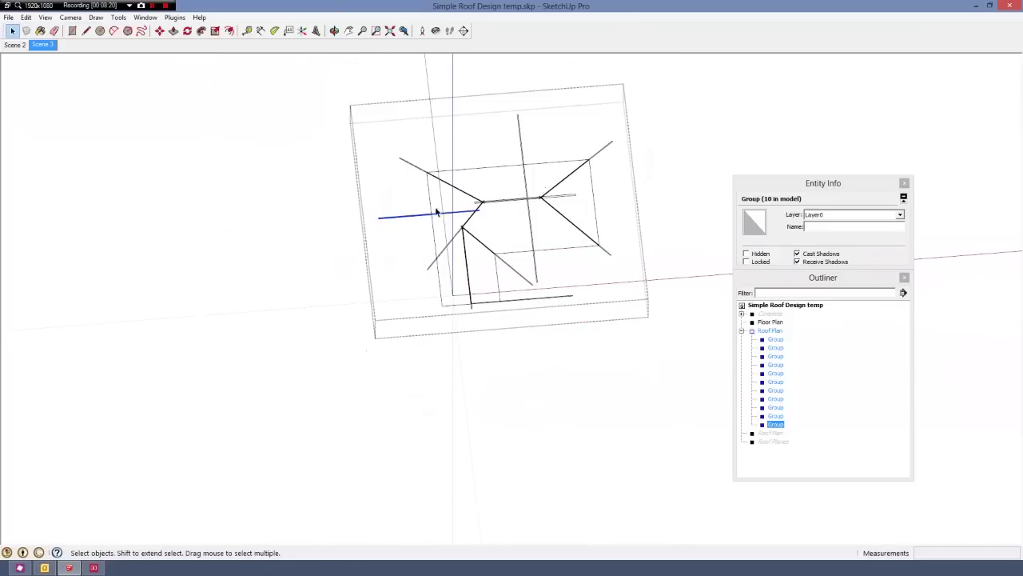
pyautogui.scroll(3, 437, 211)
pyautogui.scroll(-2, 403, 228)
pyautogui.scroll(2, 578, 160)
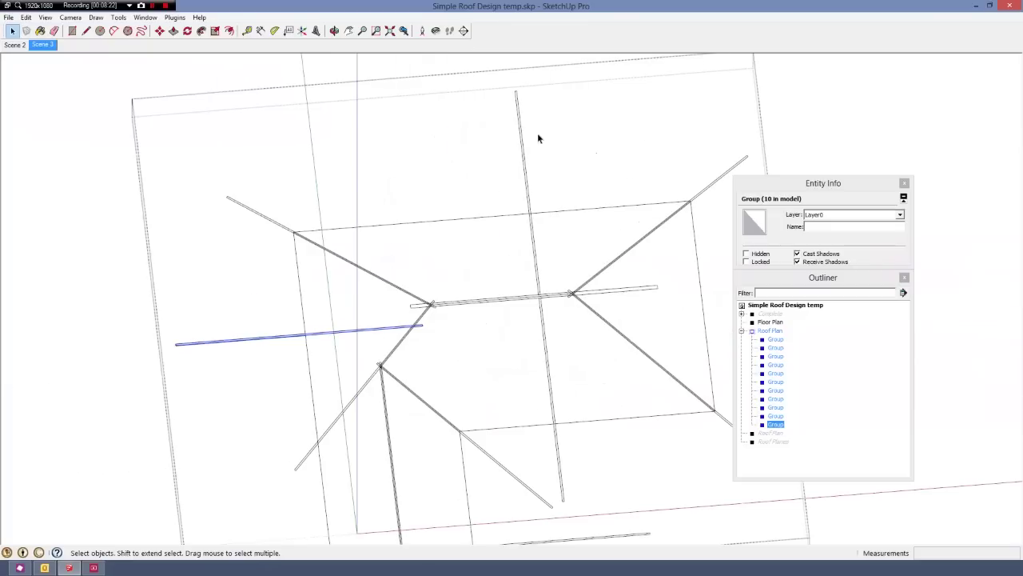
# - Group the four common rafters, including the ones at the wing's edge and hip end, and name the group Rafters
pyautogui.keyDown('shift'); pyautogui.click(524, 157); pyautogui.keyUp('shift')
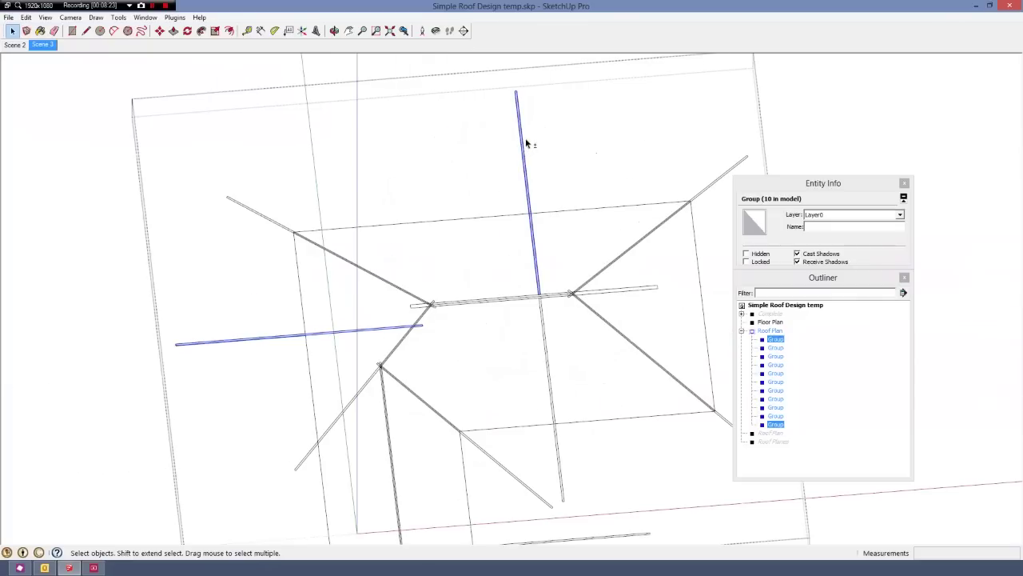
pyautogui.keyDown('shift'); pyautogui.click(561, 477); pyautogui.keyUp('shift')
pyautogui.scroll(-3, 578, 297)
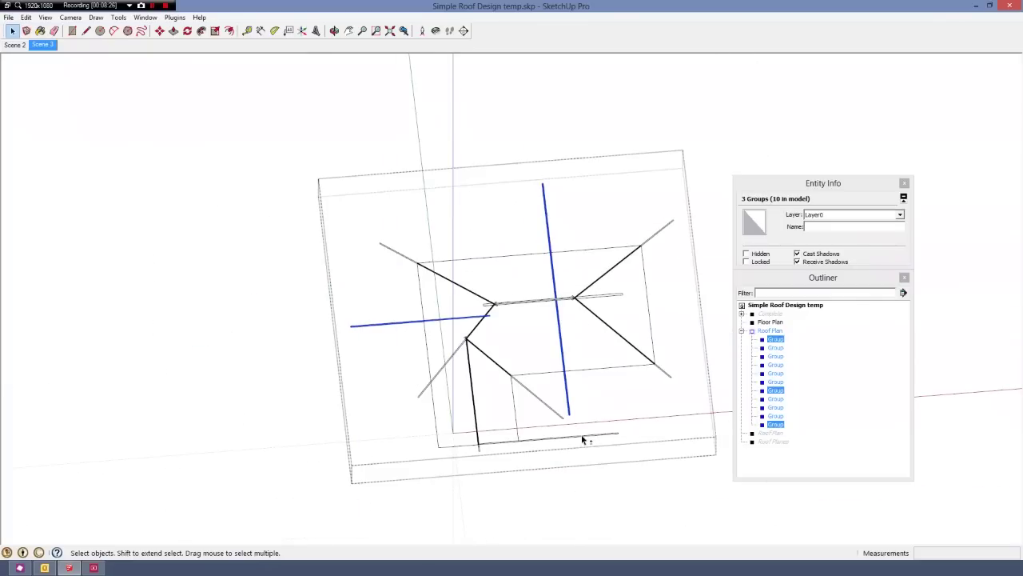
pyautogui.keyDown('shift'); pyautogui.click(583, 439); pyautogui.keyUp('shift')
pyautogui.moveTo(533, 423); pyautogui.dragTo(569, 393, button='middle')
pyautogui.scroll(3, 572, 423)
pyautogui.rightClick(574, 441)
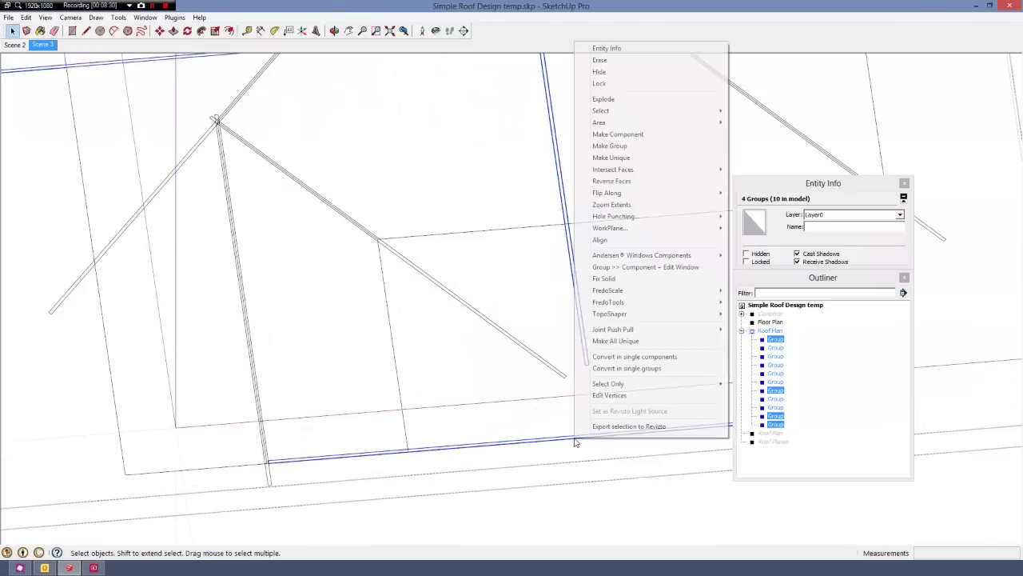
pyautogui.click(610, 147)
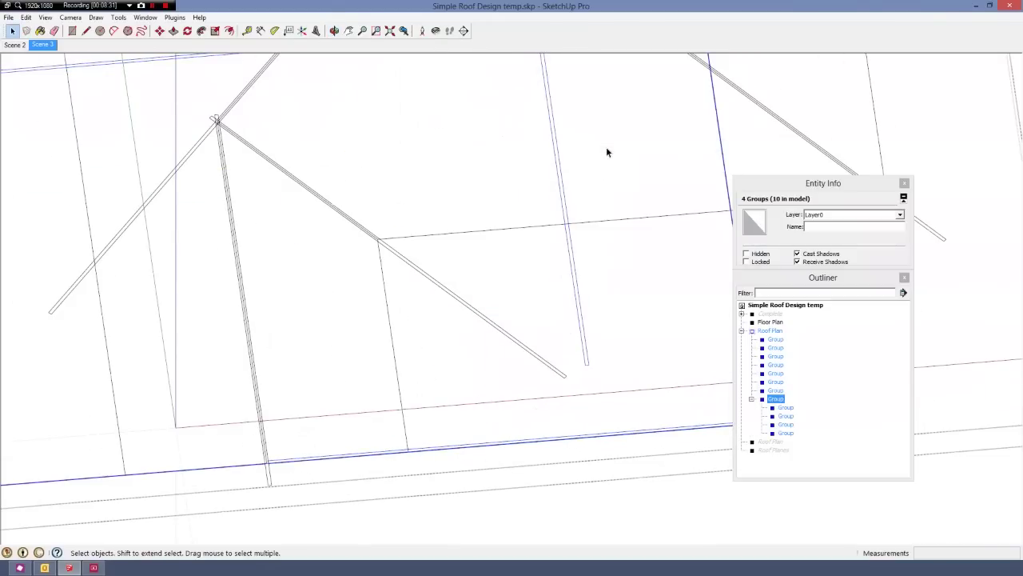
pyautogui.click(817, 227)
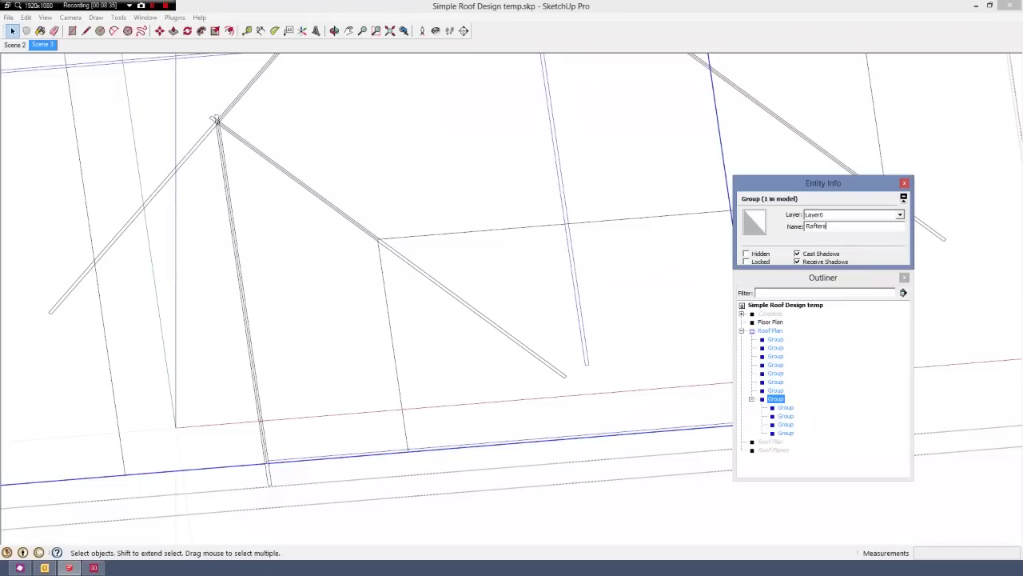
# - Explode the four groups nested inside the Rafters group and clear the selection
pyautogui.click(785, 408)
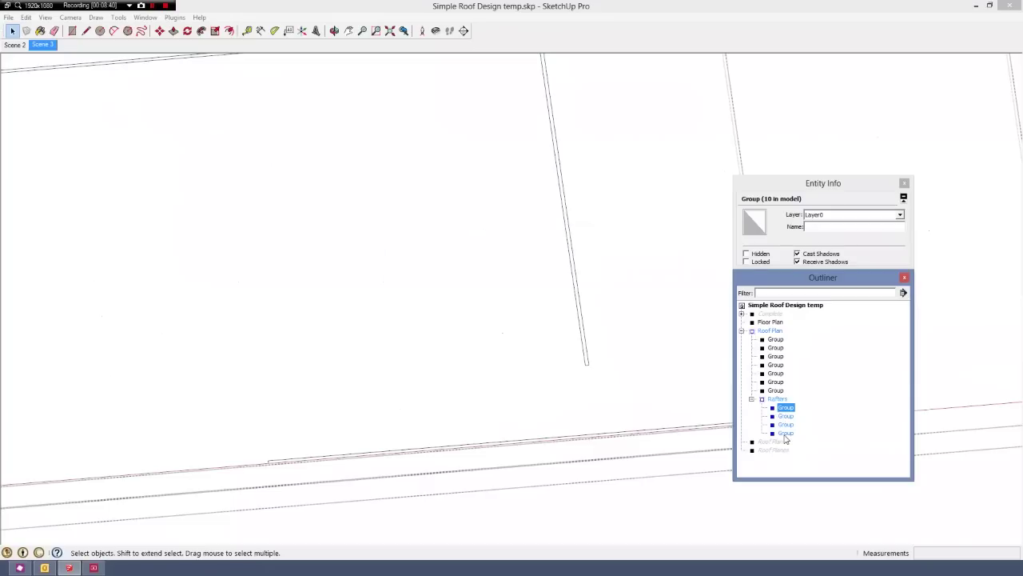
pyautogui.keyDown('shift'); pyautogui.click(786, 433); pyautogui.keyUp('shift')
pyautogui.rightClick(787, 423)
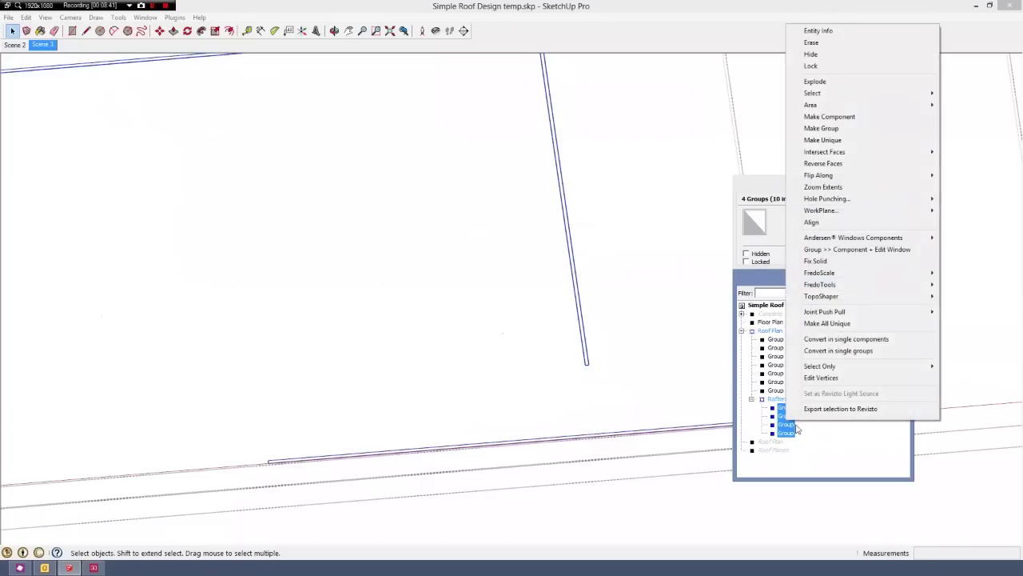
pyautogui.click(839, 83)
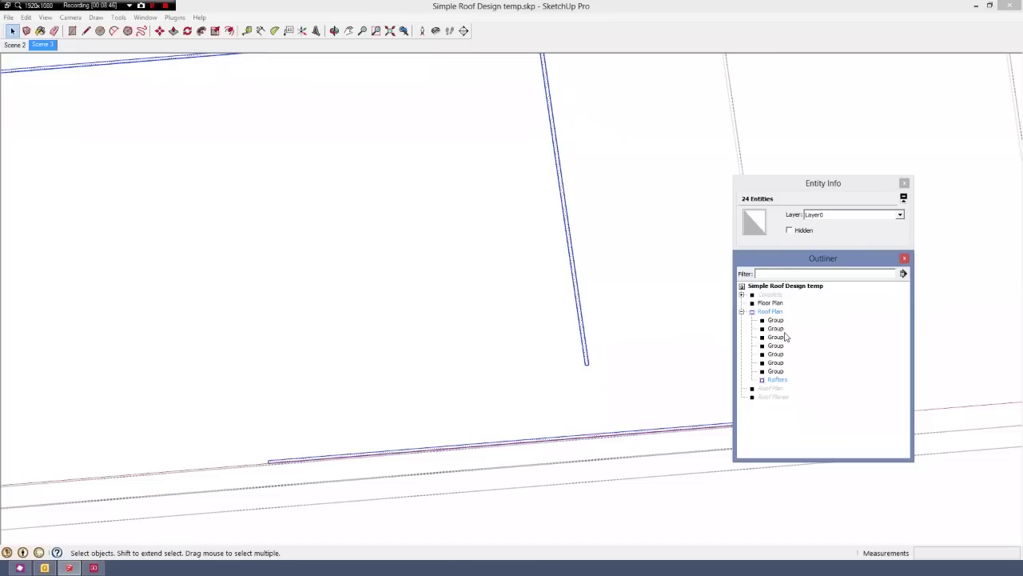
pyautogui.click(654, 332)
pyautogui.scroll(-6, 633, 336)
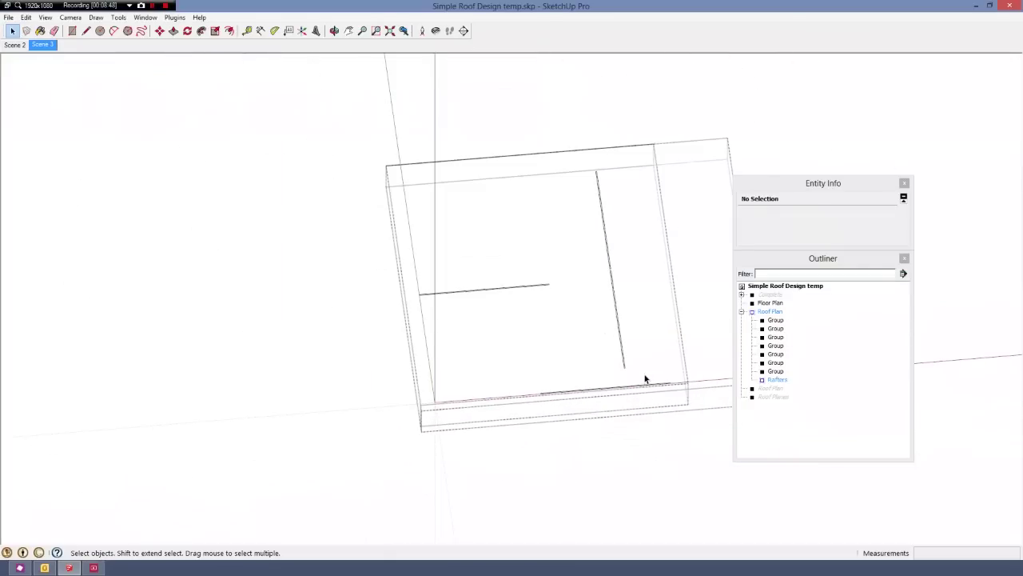
pyautogui.scroll(3, 645, 379)
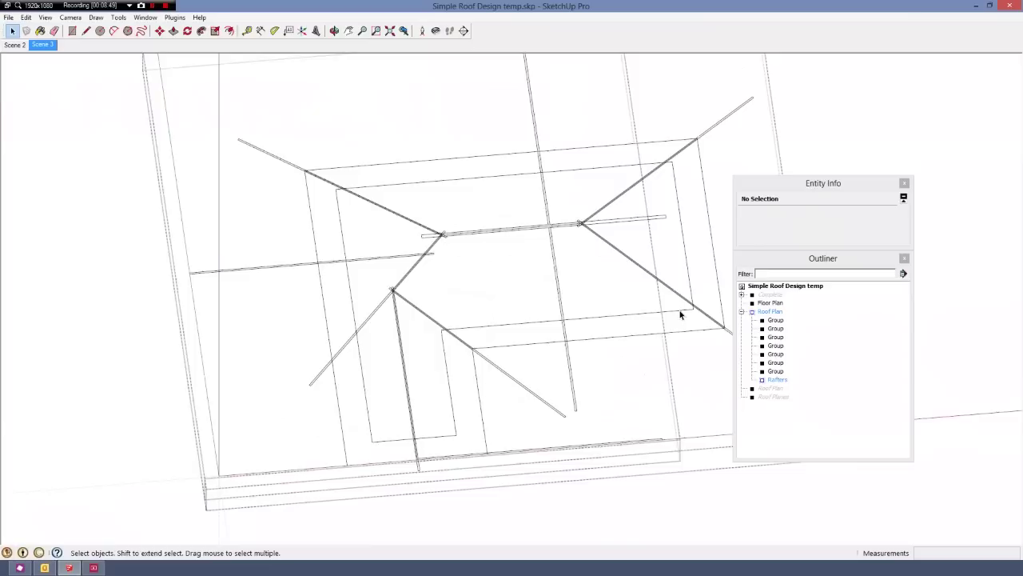
# - Combine the seven ridge, hip and valley members on the roof plan into a single group
pyautogui.moveTo(678, 313); pyautogui.dragTo(667, 313, button='middle')
pyautogui.scroll(4, 367, 195)
pyautogui.scroll(-3, 660, 322)
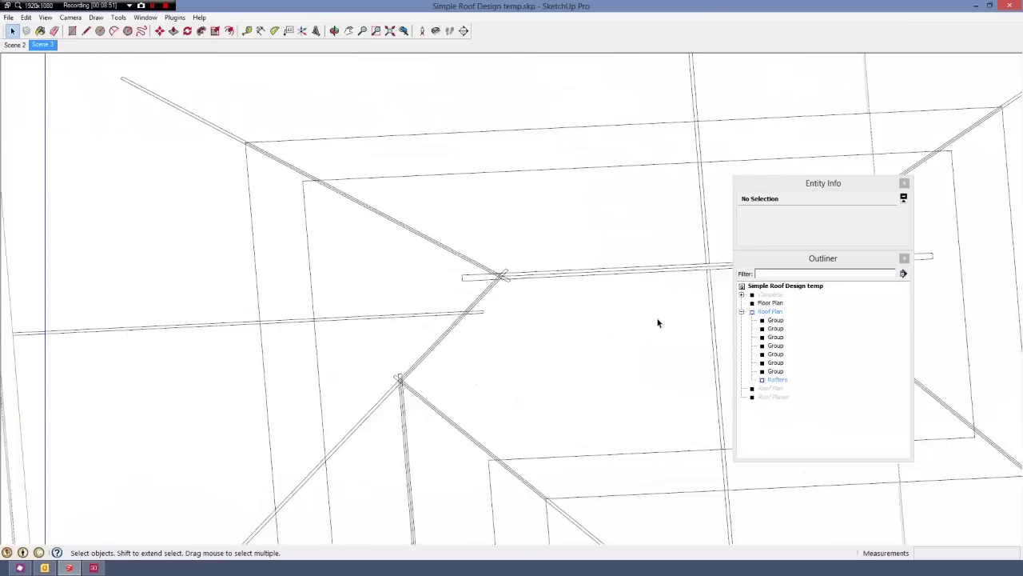
pyautogui.scroll(3, 335, 176)
pyautogui.click(335, 177)
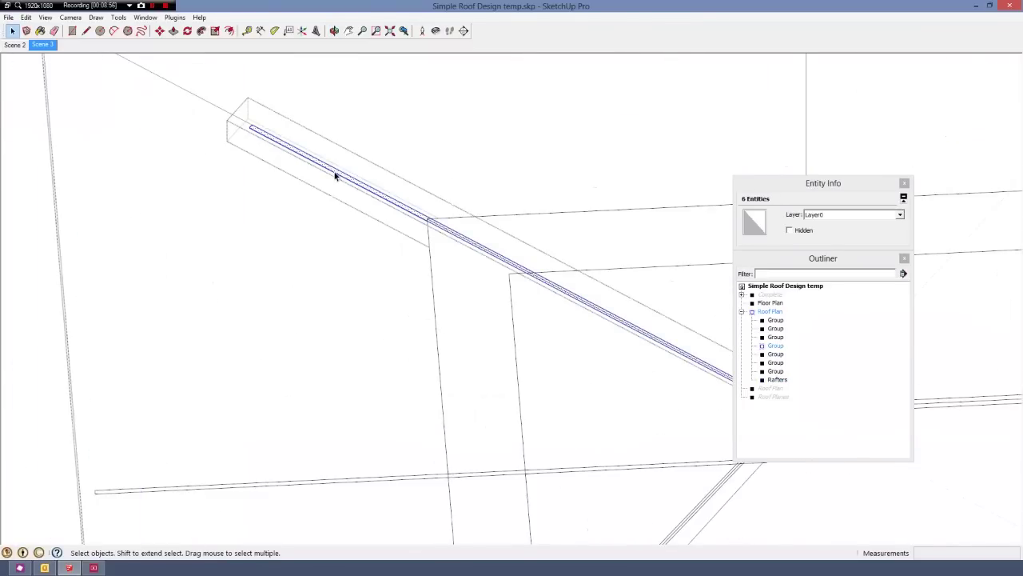
pyautogui.click(334, 175)
pyautogui.click(327, 161)
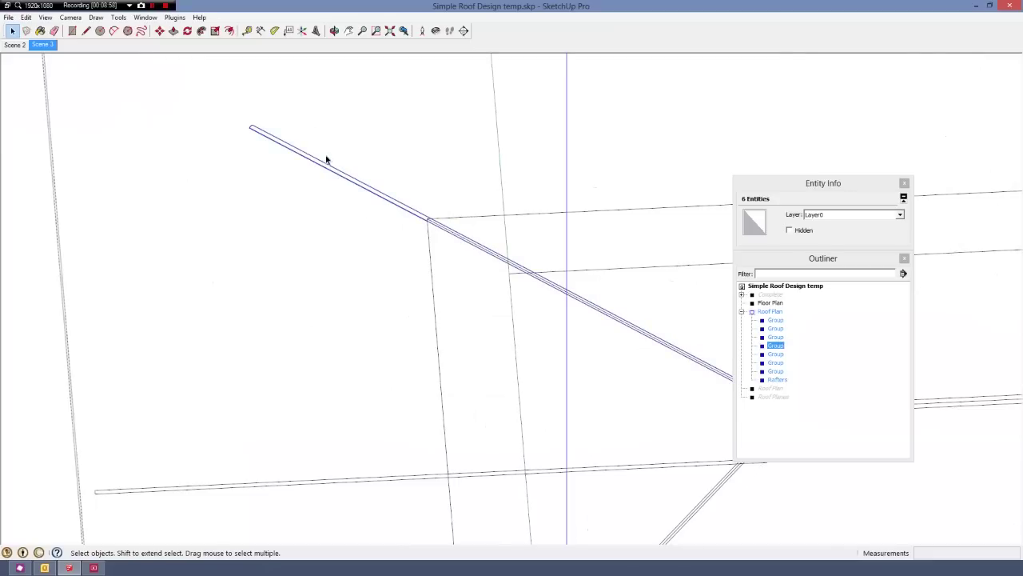
pyautogui.scroll(-3, 326, 161)
pyautogui.scroll(2, 385, 404)
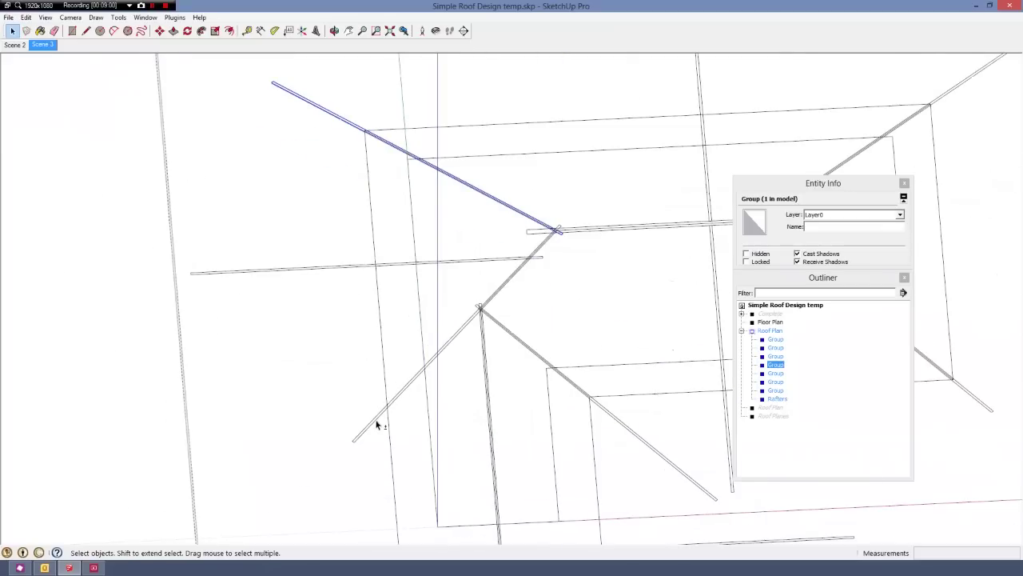
pyautogui.keyDown('shift'); pyautogui.click(376, 426); pyautogui.keyUp('shift')
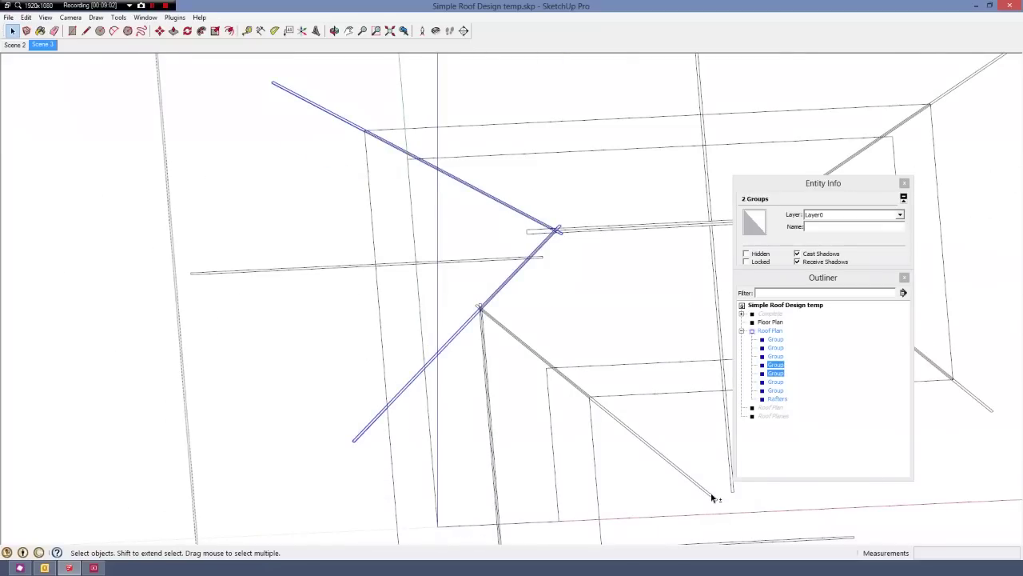
pyautogui.keyDown('shift'); pyautogui.click(712, 497); pyautogui.keyUp('shift')
pyautogui.scroll(-3, 570, 384)
pyautogui.scroll(3, 538, 476)
pyautogui.keyDown('shift'); pyautogui.click(532, 484); pyautogui.keyUp('shift')
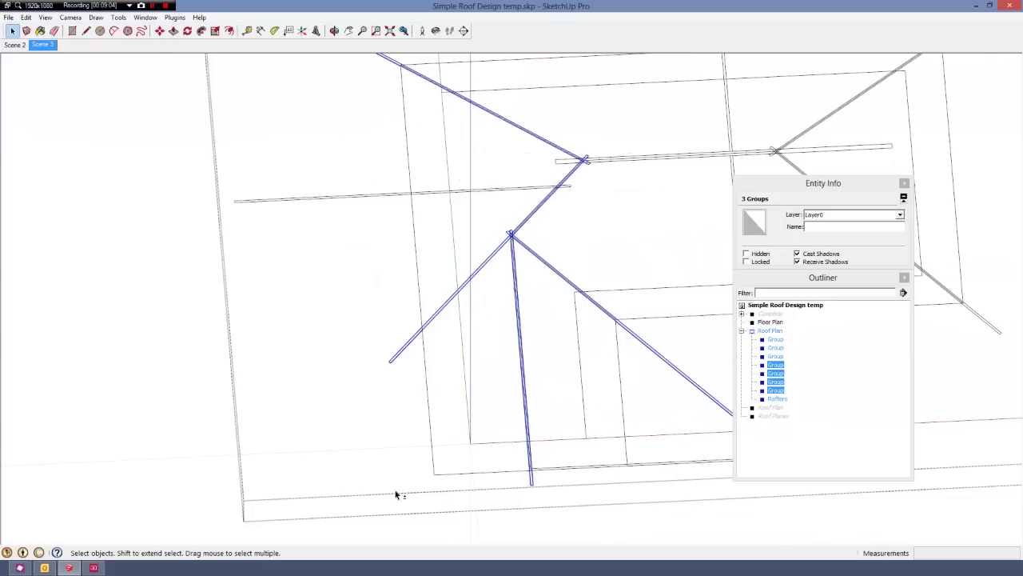
pyautogui.scroll(-3, 632, 429)
pyautogui.scroll(3, 718, 296)
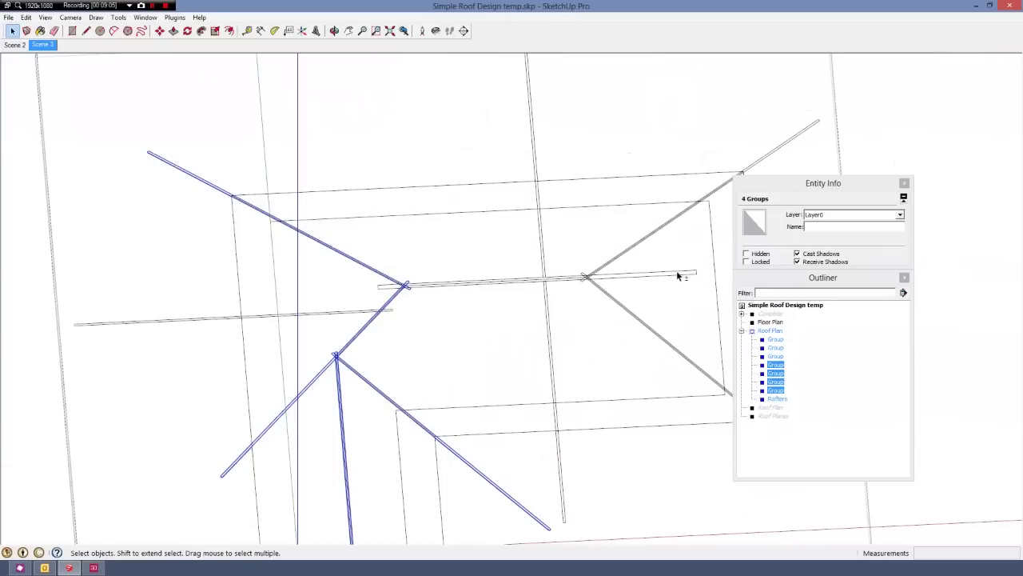
pyautogui.keyDown('shift'); pyautogui.click(678, 276); pyautogui.keyUp('shift')
pyautogui.keyDown('shift'); pyautogui.click(763, 158); pyautogui.keyUp('shift')
pyautogui.scroll(-3, 629, 283)
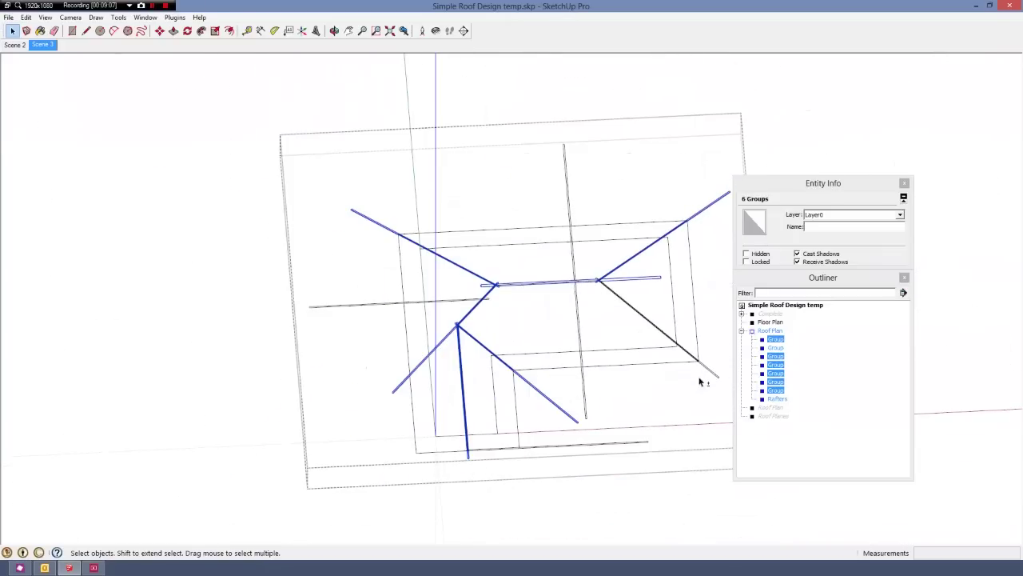
pyautogui.keyDown('shift'); pyautogui.click(716, 375); pyautogui.keyUp('shift')
pyautogui.scroll(3, 500, 373)
pyautogui.scroll(-1, 248, 371)
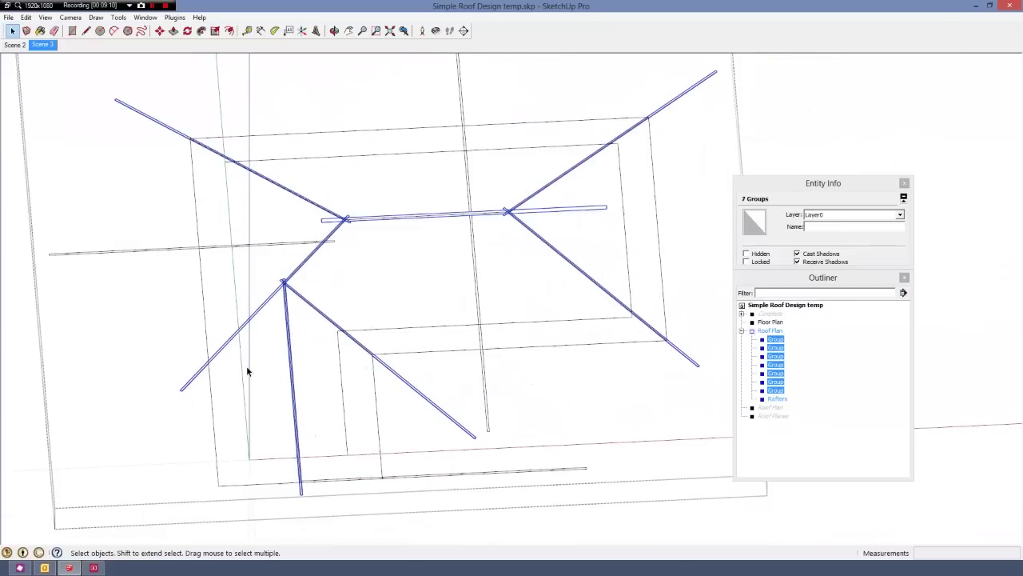
pyautogui.scroll(4, 725, 346)
pyautogui.rightClick(709, 332)
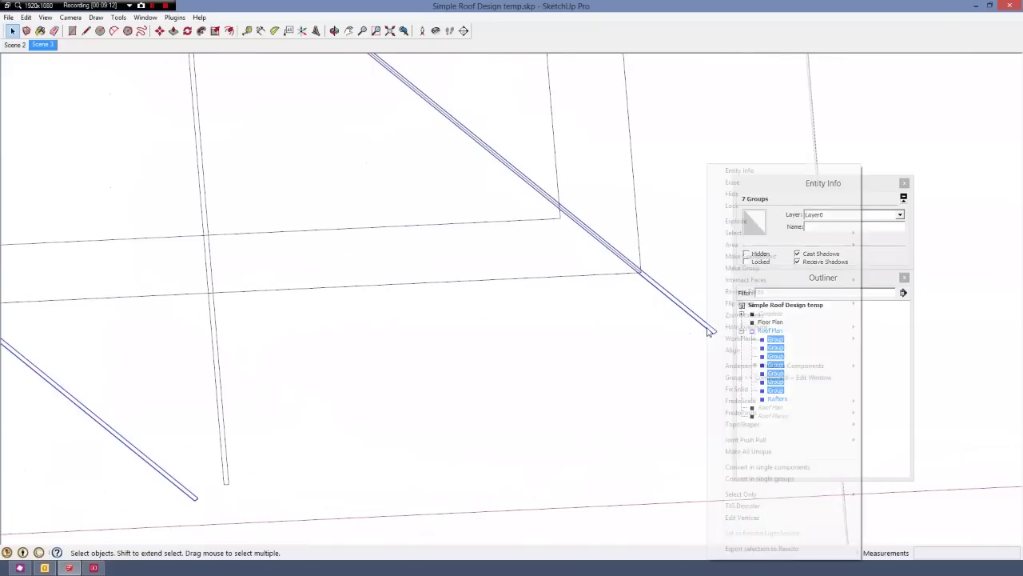
pyautogui.click(756, 270)
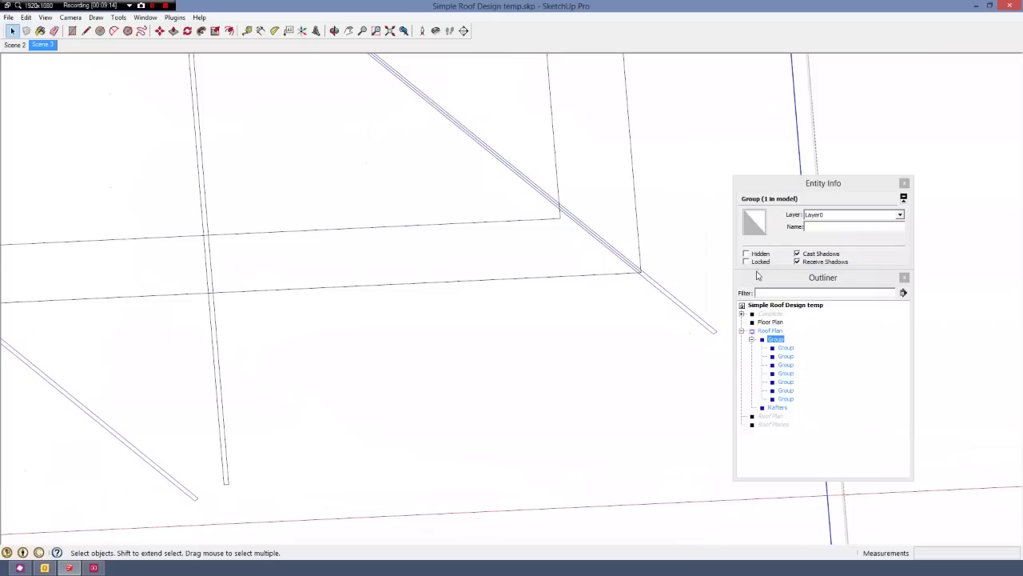
# - Name the new group of ridge, hip and valley members Skeleton
pyautogui.click(808, 226)
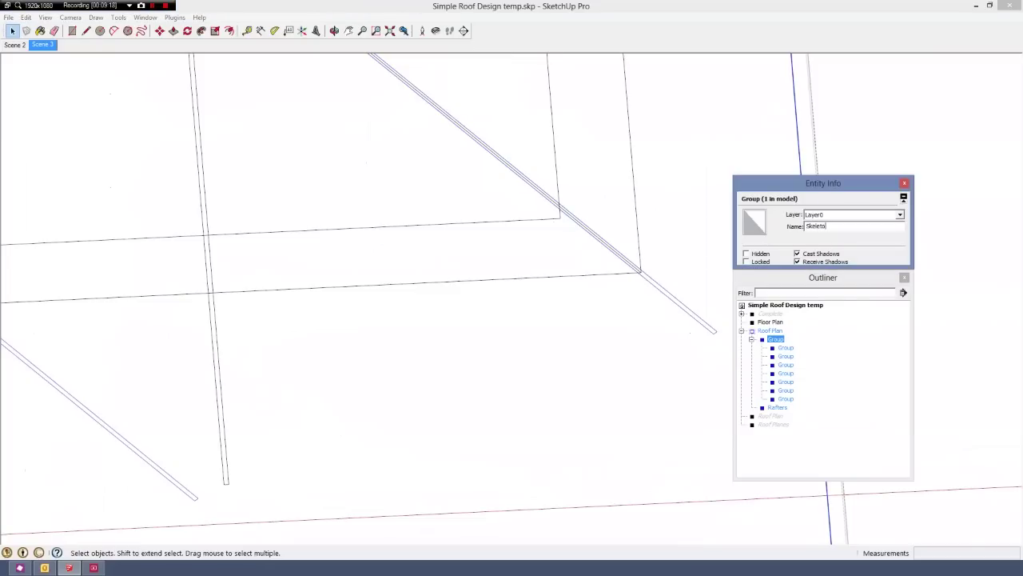
pyautogui.write('Skeleton')
pyautogui.click(781, 342)
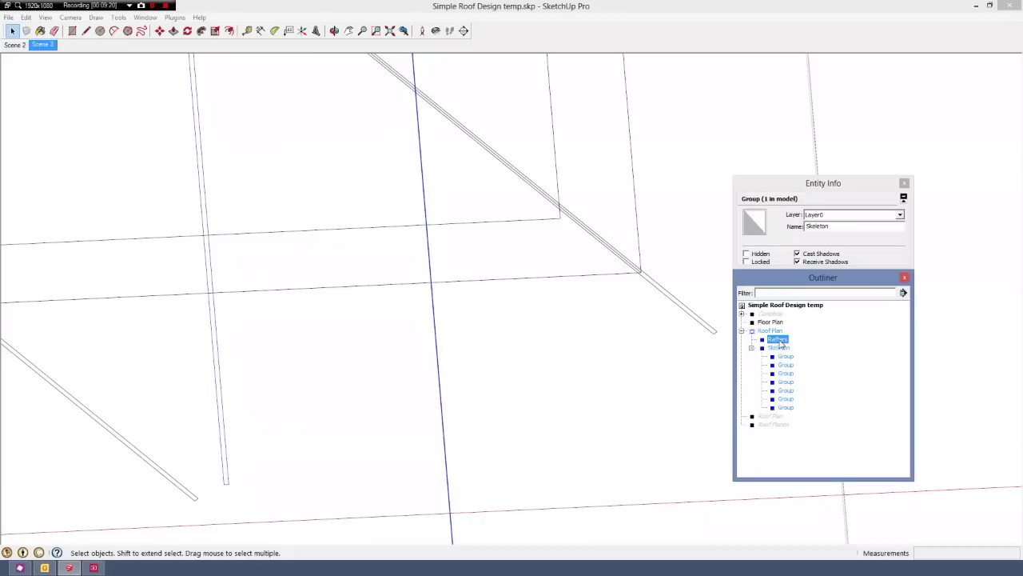
# - Explode the seven groups nested inside the Skeleton group
pyautogui.click(788, 358)
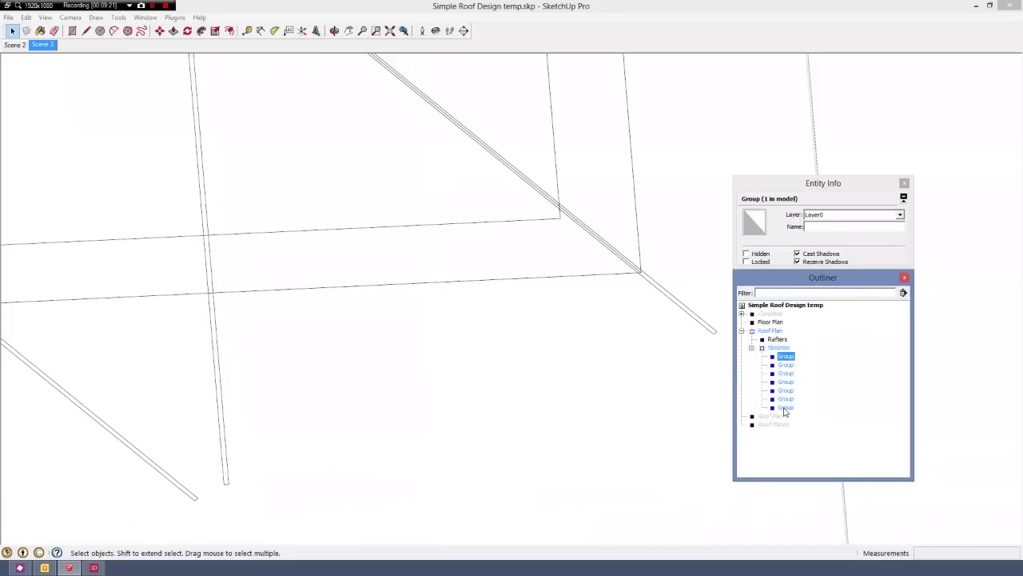
pyautogui.keyDown('shift'); pyautogui.click(786, 407); pyautogui.keyUp('shift')
pyautogui.rightClick(786, 409)
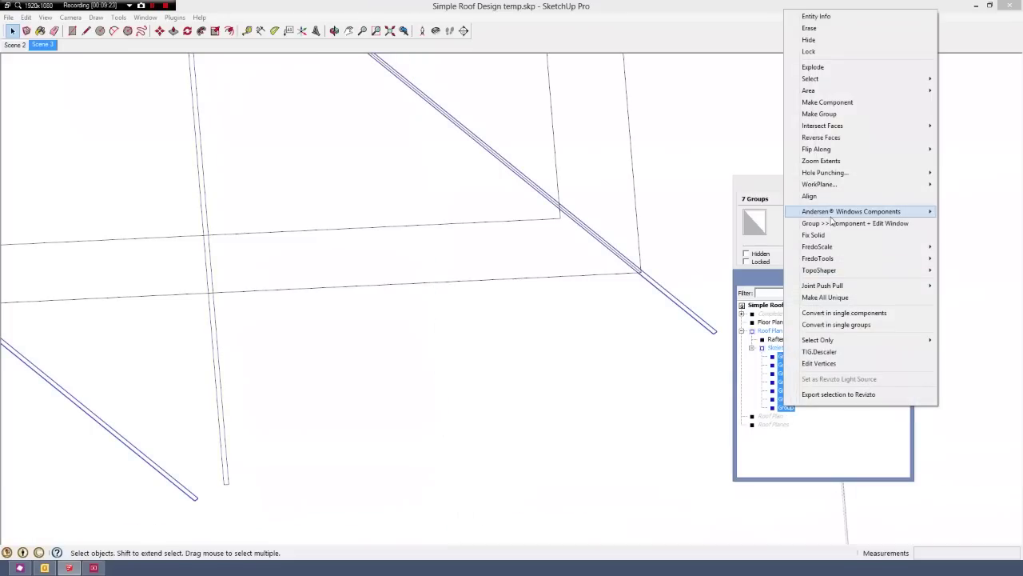
pyautogui.click(820, 68)
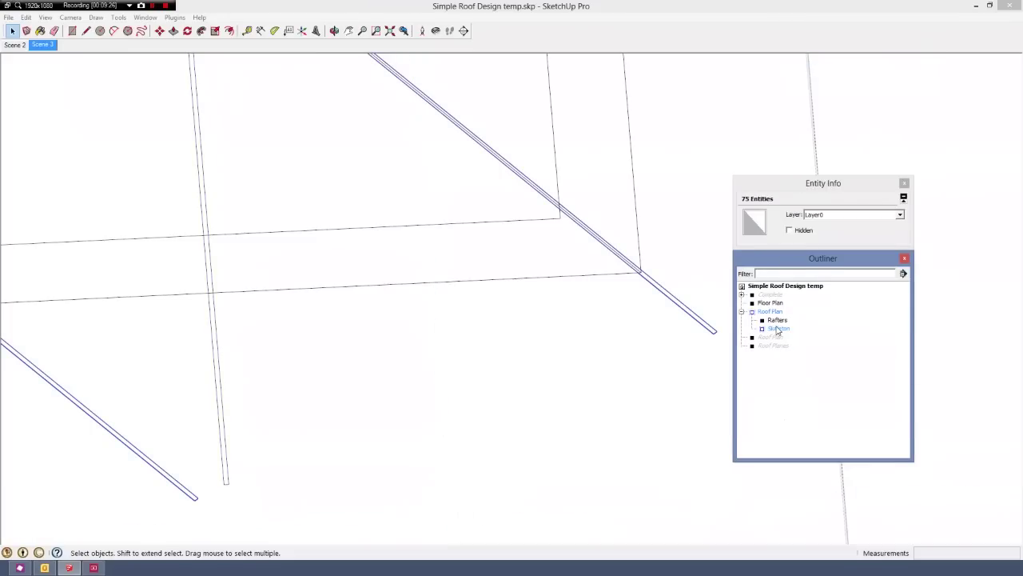
# - Duplicate the Rafters and Skeleton groups in place and hide the duplicates
pyautogui.click(776, 329)
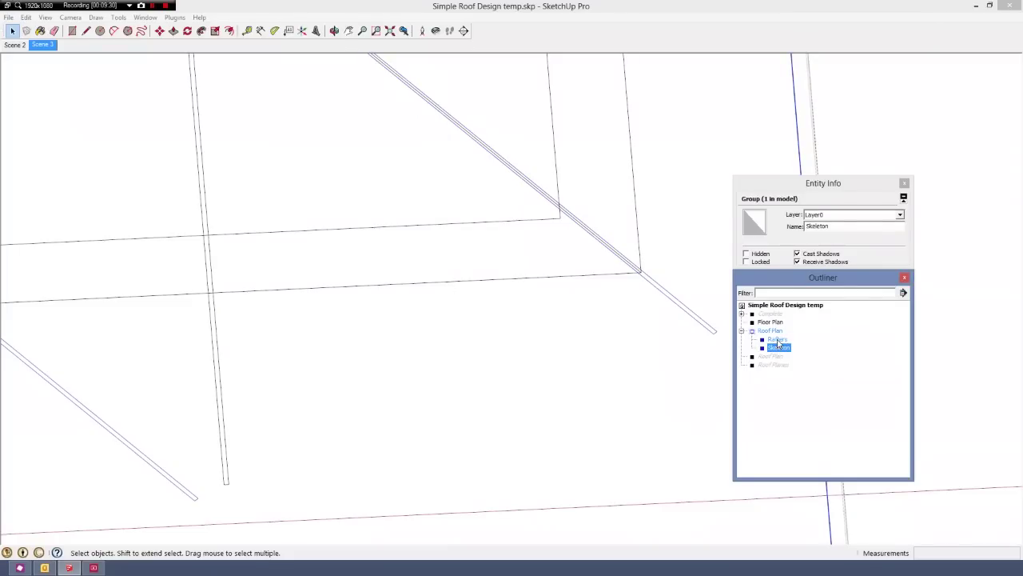
pyautogui.keyDown('ctrl'); pyautogui.click(778, 340); pyautogui.keyUp('ctrl')
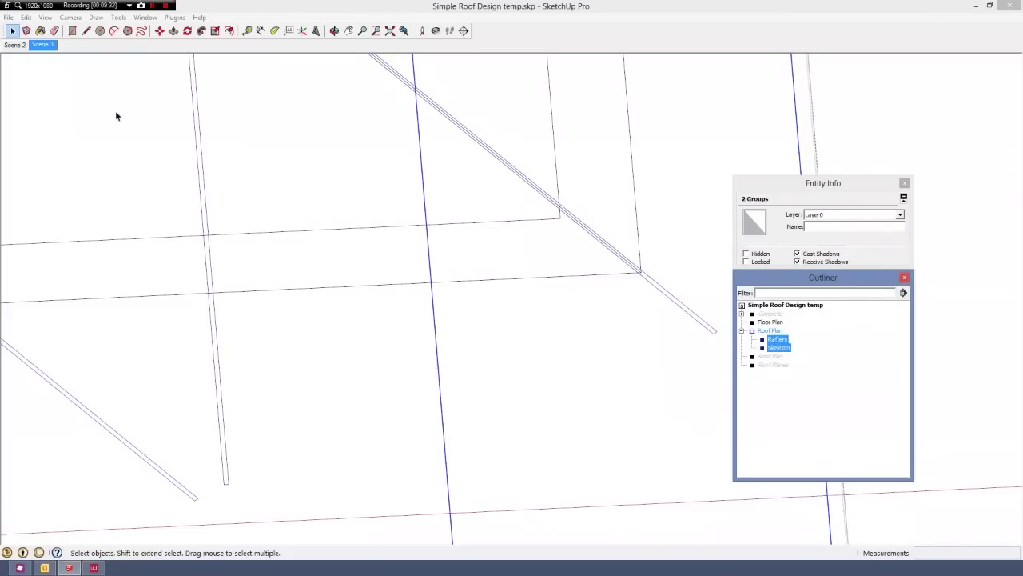
pyautogui.click(26, 18)
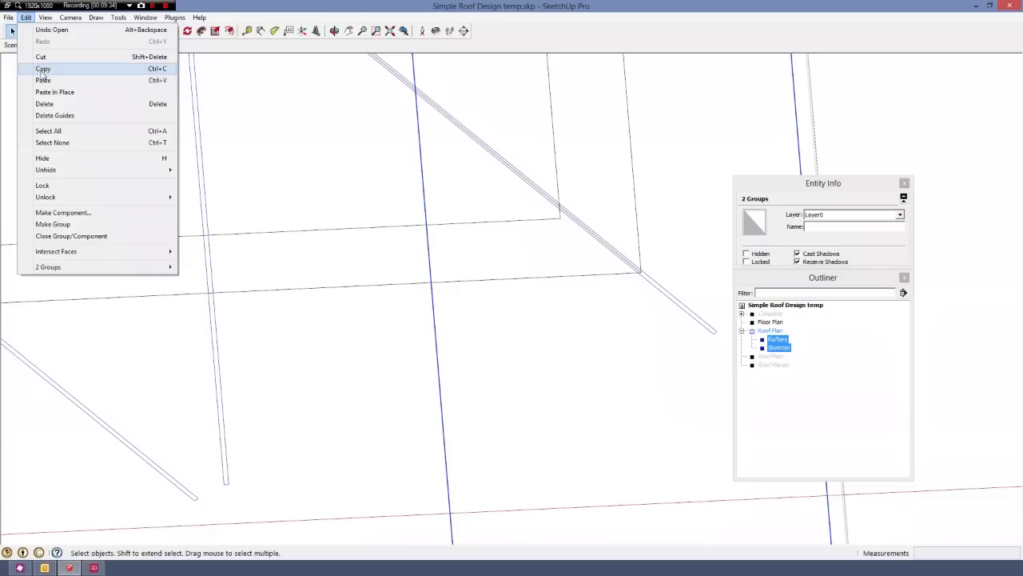
pyautogui.click(43, 69)
pyautogui.click(27, 18)
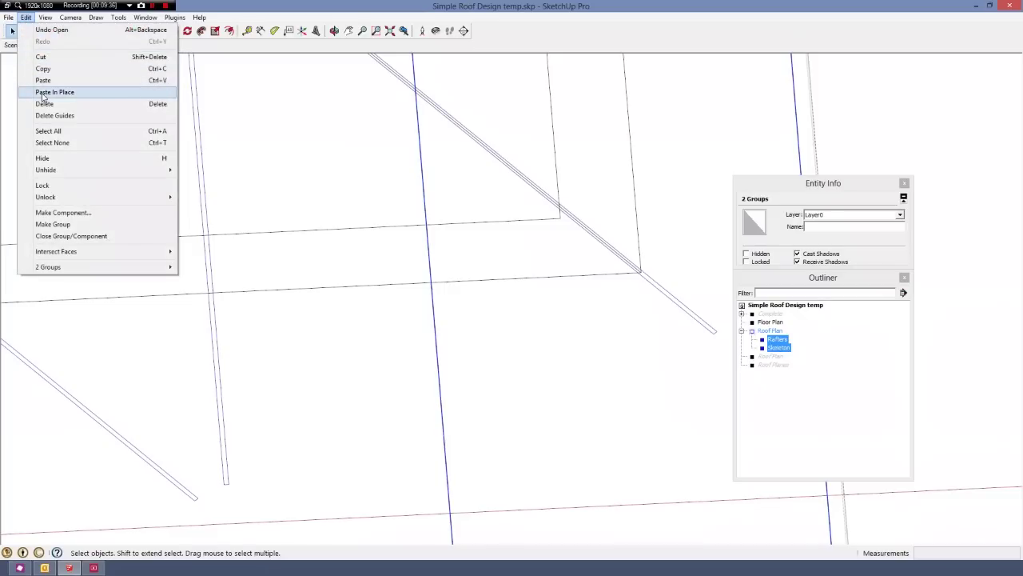
pyautogui.click(48, 92)
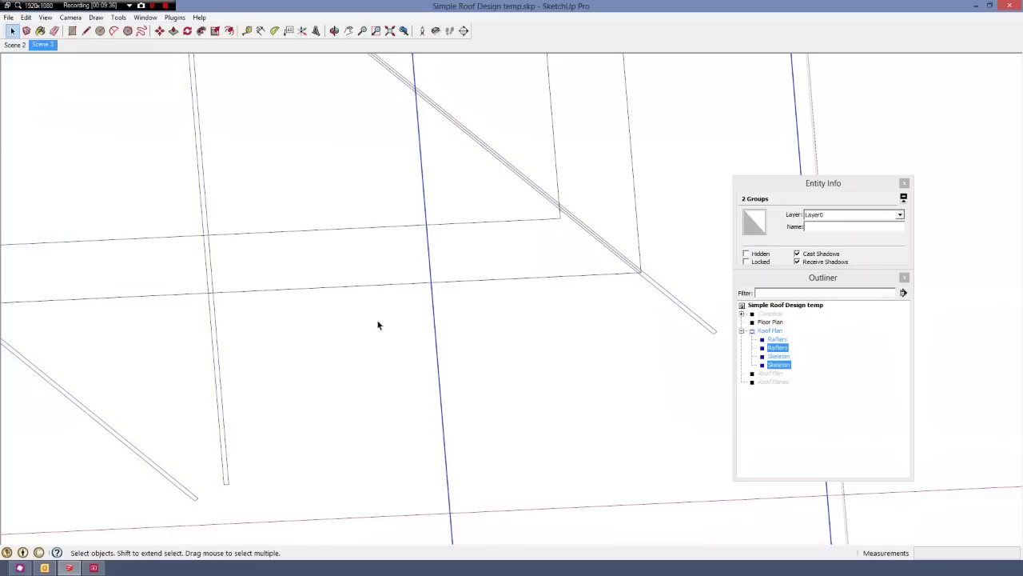
pyautogui.rightClick(780, 353)
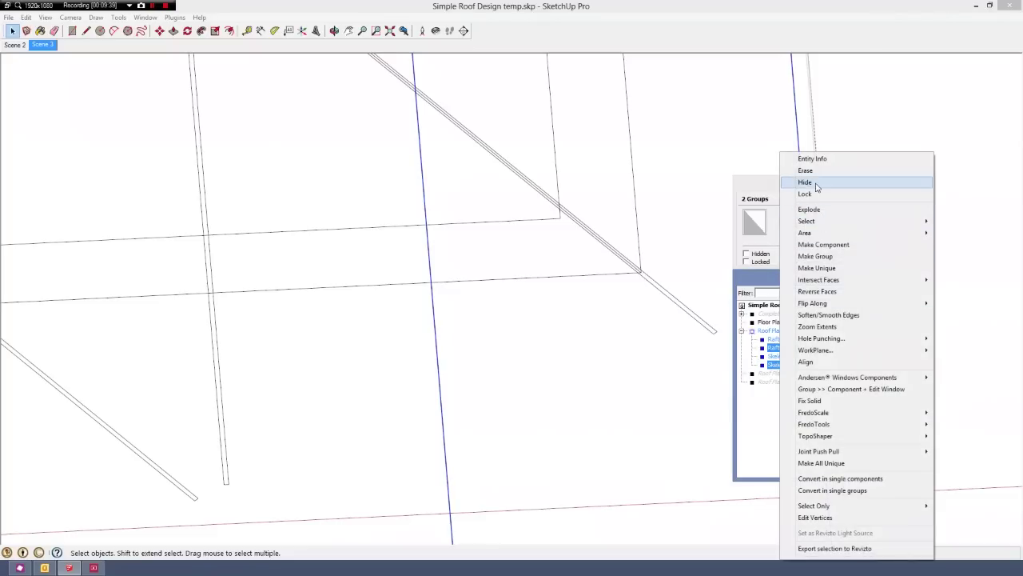
pyautogui.click(814, 183)
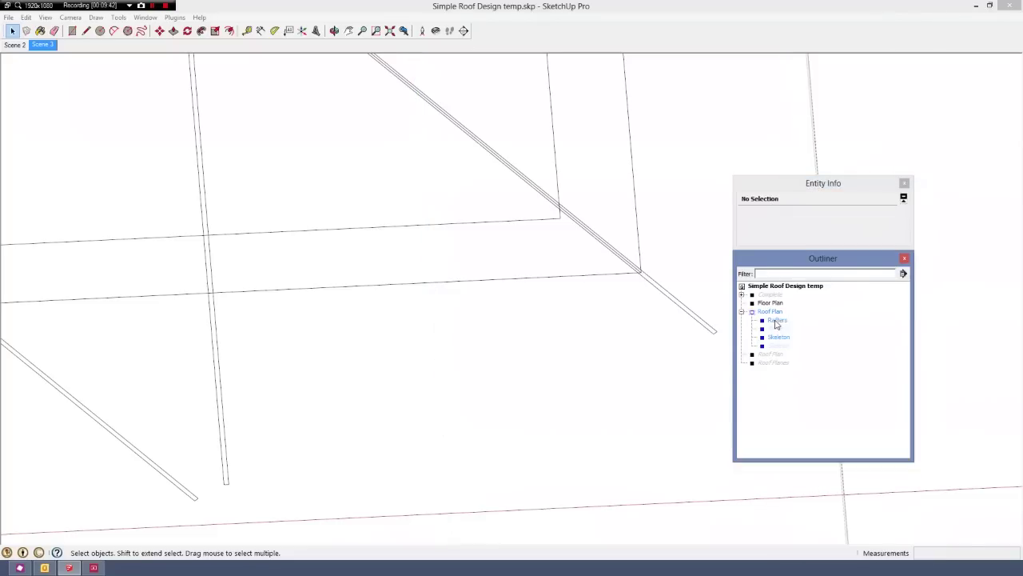
# - Move both Rafters and both Skeleton groups out of the Roof Plan group to the top level of the model
pyautogui.click(775, 321)
pyautogui.keyDown('shift'); pyautogui.click(779, 365); pyautogui.keyUp('shift')
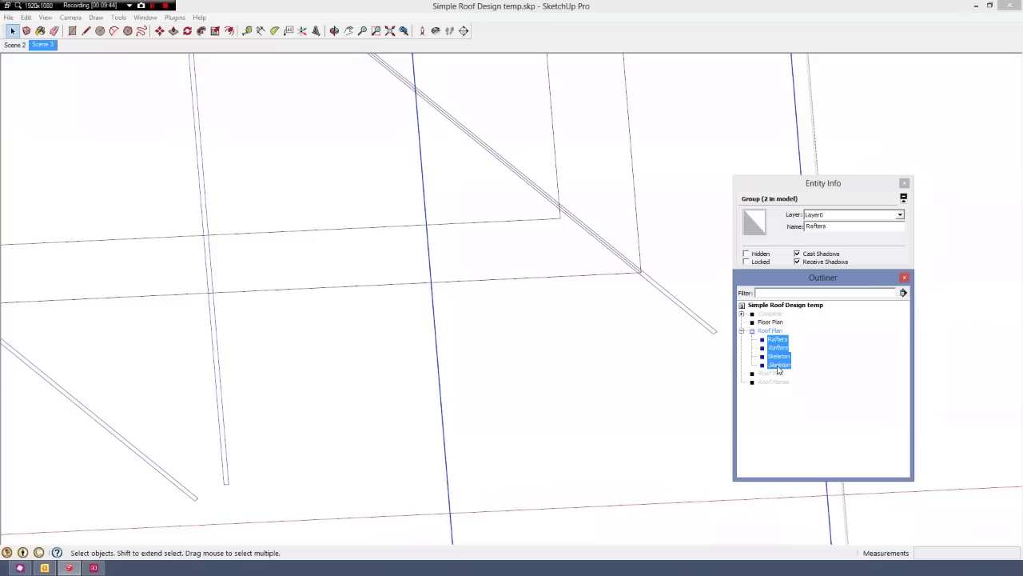
pyautogui.moveTo(776, 344); pyautogui.dragTo(784, 309)
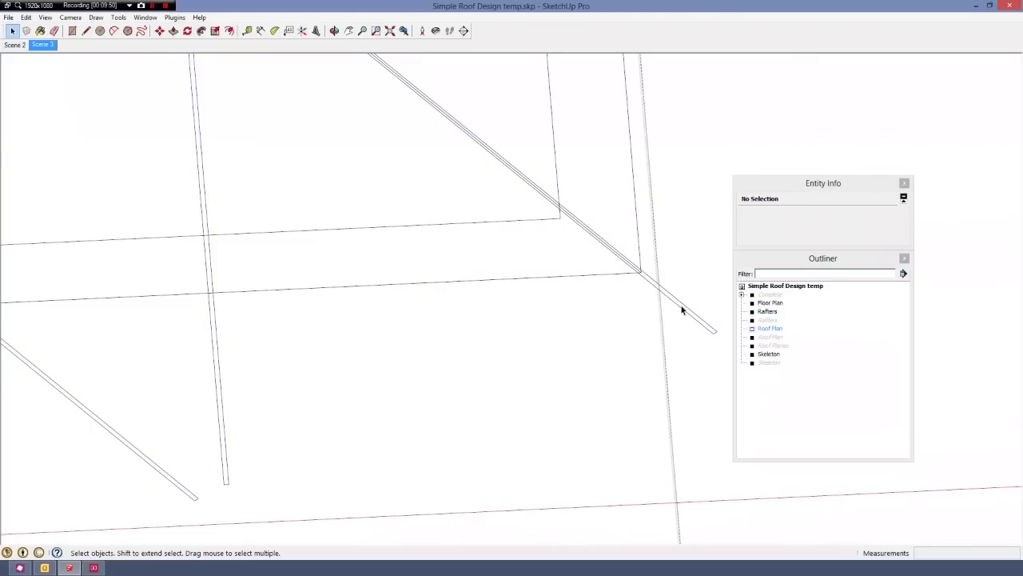
# - Leave the Roof Plan group and open the visible Skeleton group for editing
pyautogui.scroll(-6, 681, 306)
pyautogui.moveTo(680, 306); pyautogui.dragTo(637, 297, button='middle')
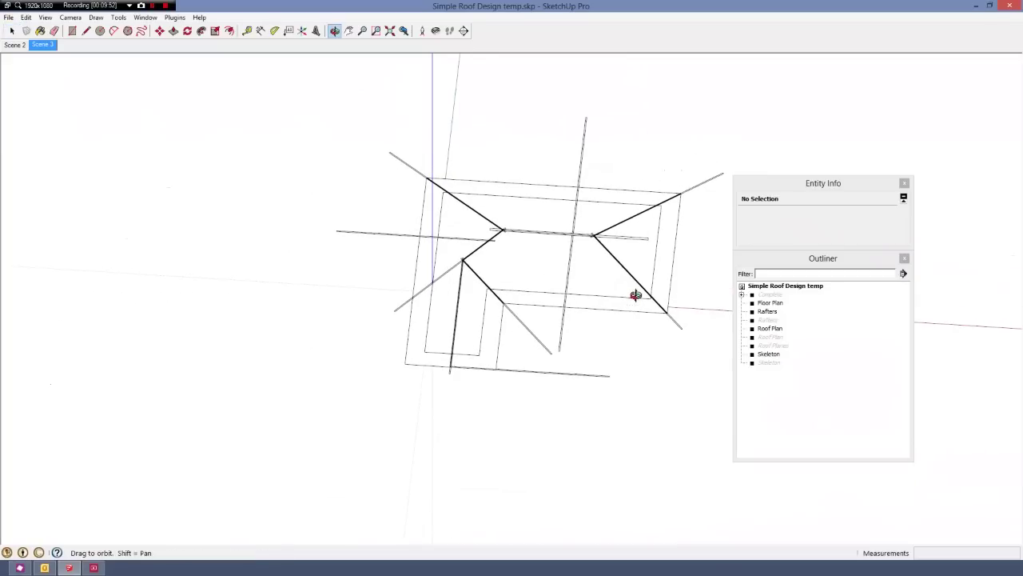
pyautogui.scroll(5, 532, 379)
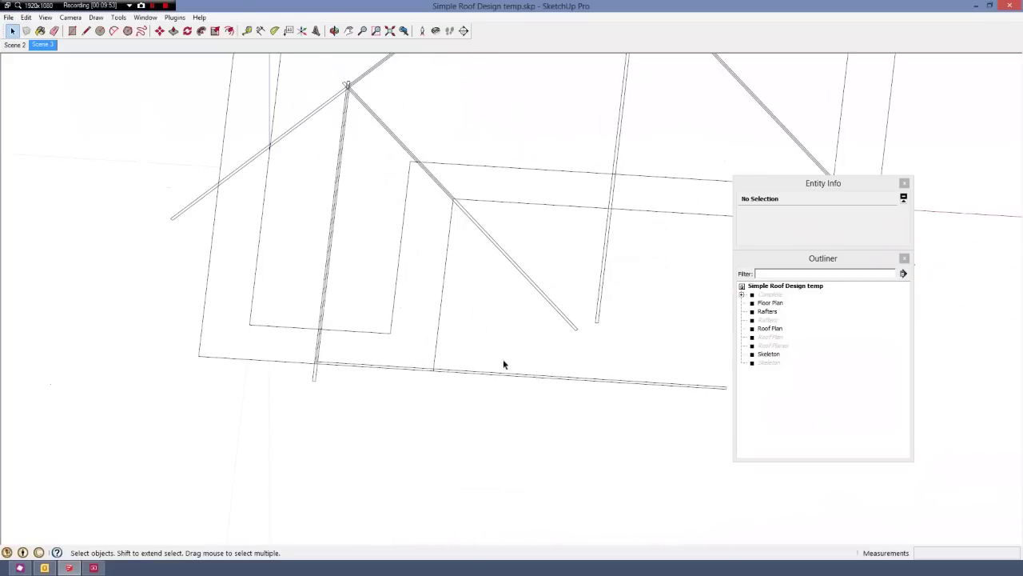
pyautogui.moveTo(503, 361); pyautogui.dragTo(521, 361, button='middle')
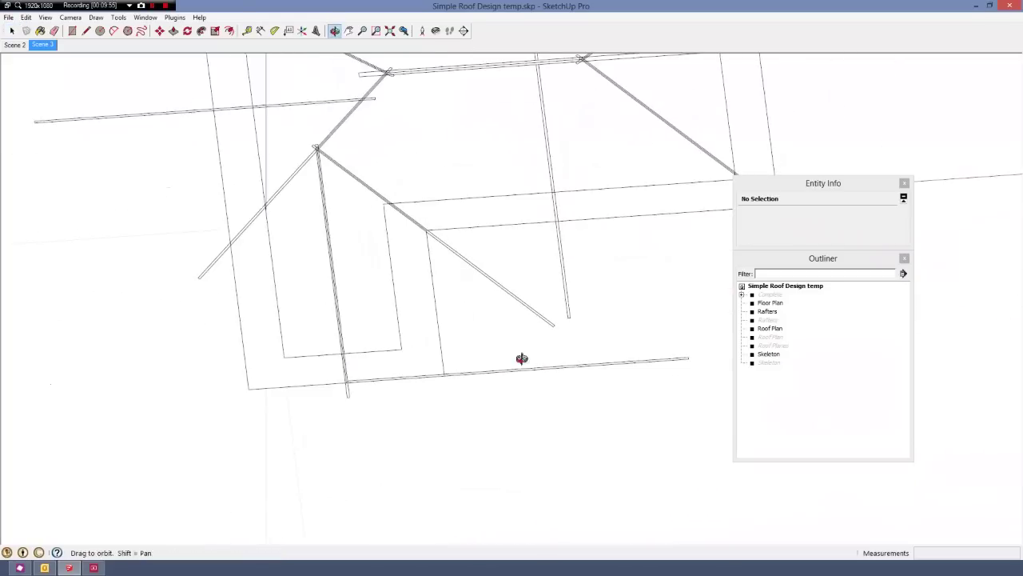
pyautogui.click(822, 350)
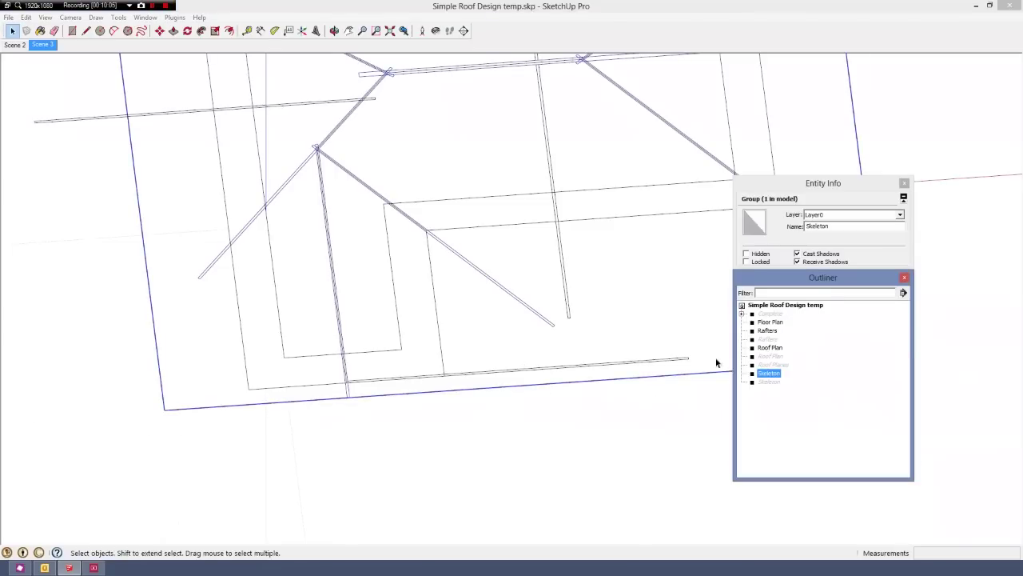
pyautogui.doubleClick(768, 354)
pyautogui.scroll(5, 333, 404)
pyautogui.click(333, 403)
pyautogui.scroll(-6, 333, 403)
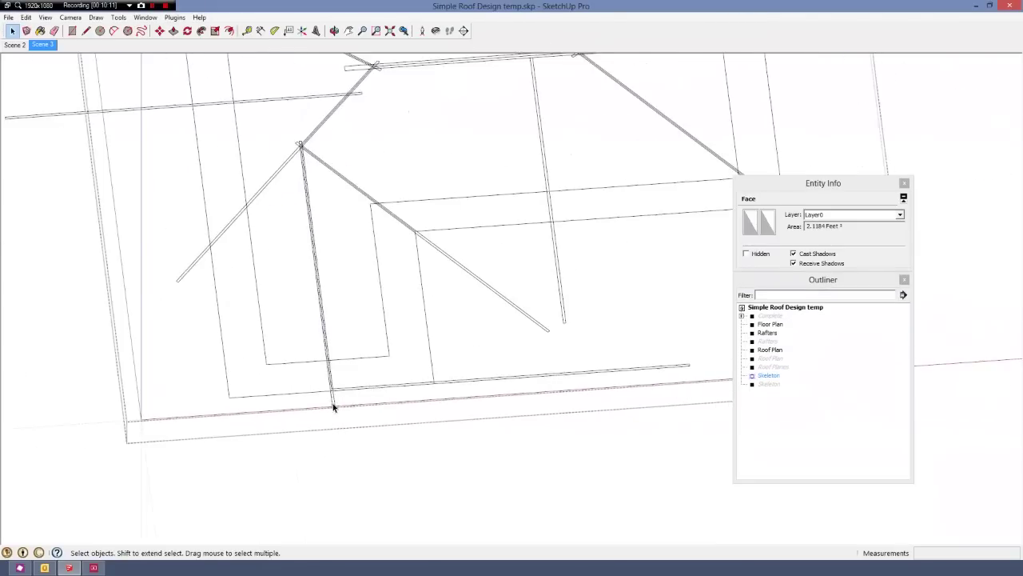
# - Trace the roof outline with the Line tool from the wing's outer corner along its end, past the valley corner to the main roof's hip corner
pyautogui.press('l')
pyautogui.scroll(4, 281, 388)
pyautogui.click(183, 389)
pyautogui.scroll(3, 587, 384)
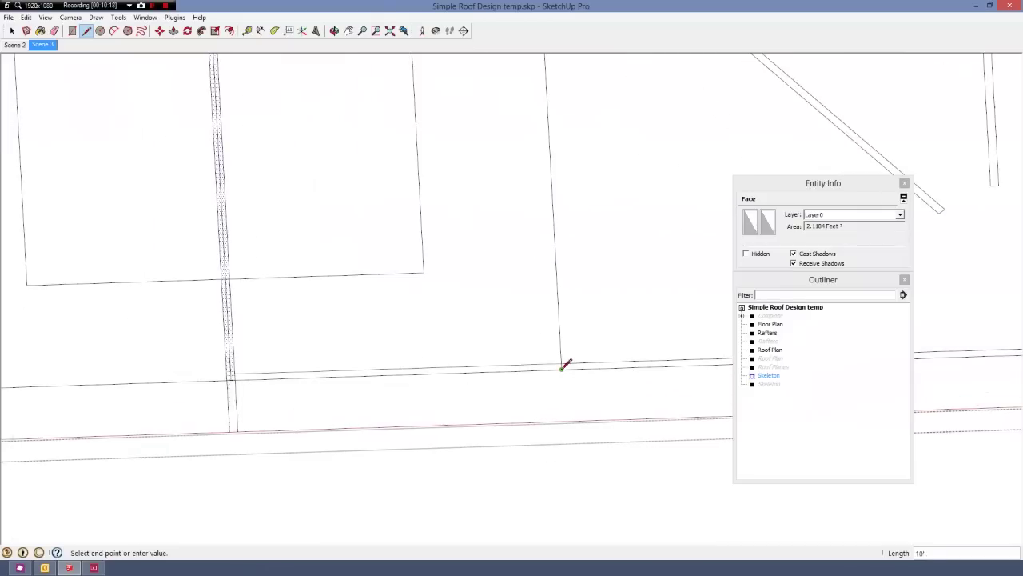
pyautogui.click(562, 368)
pyautogui.scroll(-6, 562, 367)
pyautogui.scroll(5, 534, 240)
pyautogui.click(525, 306)
pyautogui.scroll(-4, 96, 364)
pyautogui.scroll(-4, 166, 357)
pyautogui.scroll(6, 474, 351)
pyautogui.click(471, 352)
# - Continue the outline around the main roof's two far hip corners and close it at the wing's outer corner
pyautogui.scroll(-5, 571, 550)
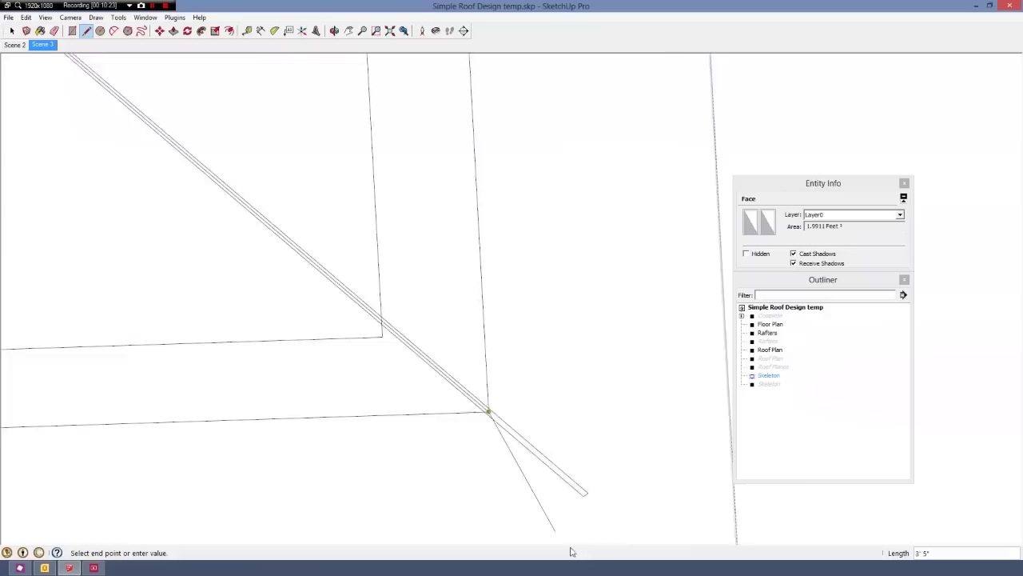
pyautogui.scroll(5, 507, 200)
pyautogui.click(506, 198)
pyautogui.scroll(-5, 759, 251)
pyautogui.scroll(5, 372, 237)
pyautogui.click(373, 235)
pyautogui.scroll(-5, 370, 192)
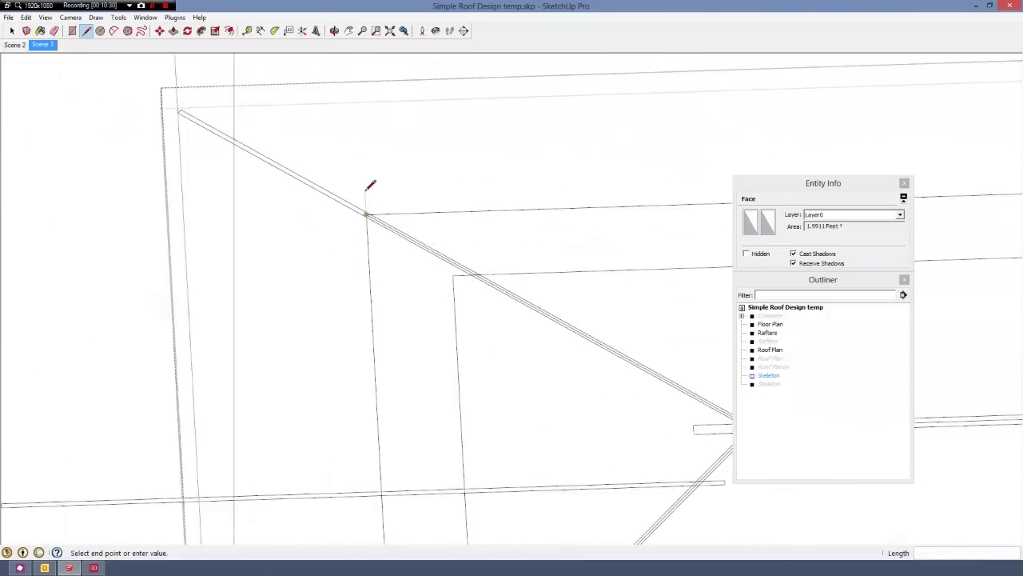
pyautogui.scroll(4, 379, 366)
pyautogui.click(375, 372)
pyautogui.scroll(-4, 379, 368)
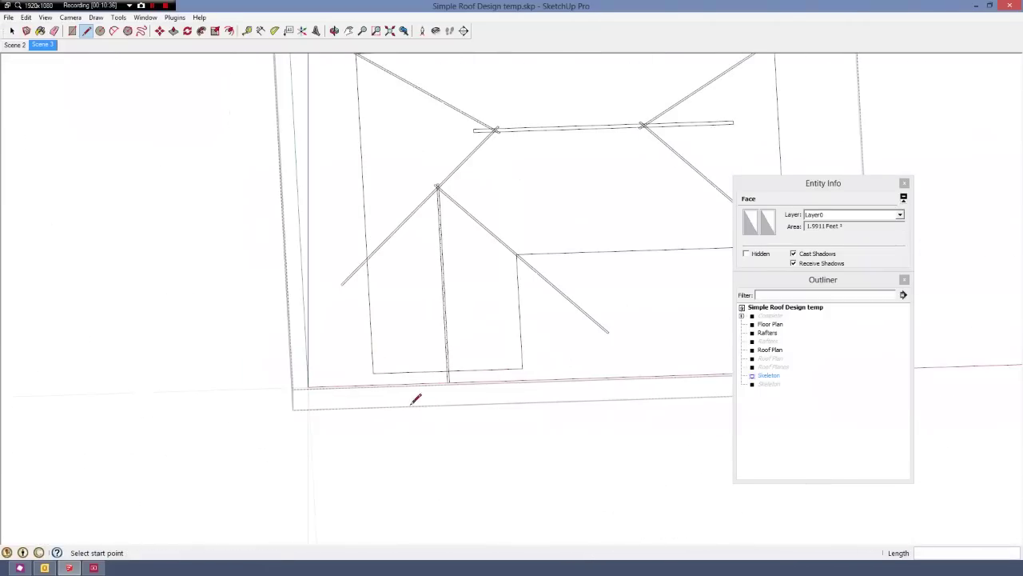
# - Delete the part of the wing's ridge member that projects beyond the roof outline
pyautogui.scroll(6, 445, 383)
pyautogui.press('space')
pyautogui.moveTo(475, 364); pyautogui.dragTo(407, 391)
pyautogui.press('Delete')
# - Delete the valley member's tail projecting past the roof outline's inner corner, together with the adjoining wing outline edge
pyautogui.scroll(-3, 345, 405)
pyautogui.scroll(5, 528, 220)
pyautogui.click(528, 219)
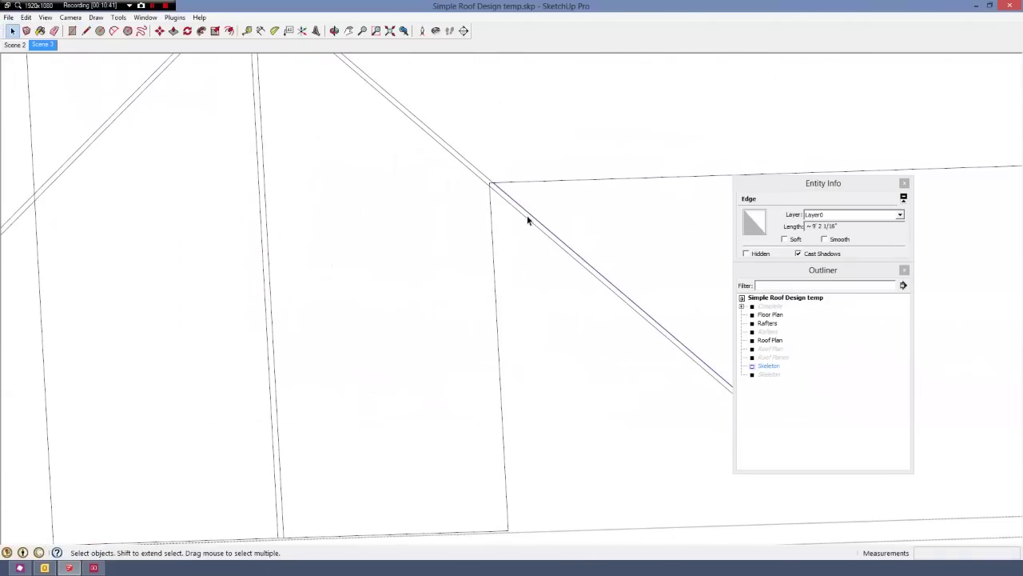
pyautogui.scroll(-5, 496, 208)
pyautogui.scroll(5, 468, 219)
pyautogui.press('Delete')
pyautogui.moveTo(467, 215); pyautogui.dragTo(449, 231)
pyautogui.press('Delete')
# - Delete the main roof's outline edge running from the valley corner, and the hip member's tail beyond that edge's other end
pyautogui.moveTo(528, 165); pyautogui.dragTo(525, 205)
pyautogui.scroll(-5, 525, 205)
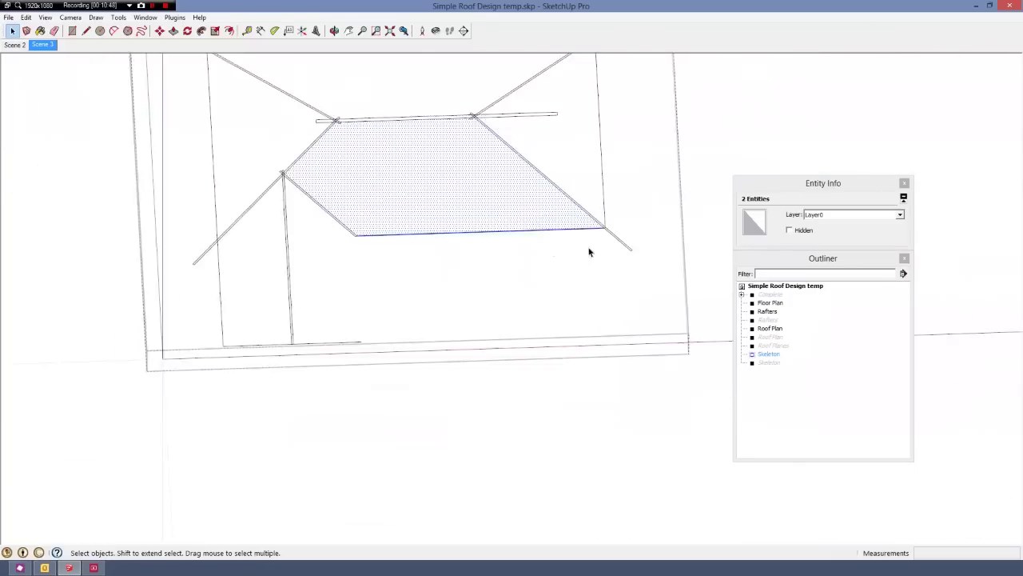
pyautogui.press('Delete')
pyautogui.scroll(4, 632, 232)
pyautogui.moveTo(654, 270); pyautogui.dragTo(600, 276)
pyautogui.press('Delete')
# - Delete the tails of the main roof's two far hip members that project beyond the roof outline
pyautogui.scroll(5, 570, 210)
pyautogui.click(603, 137)
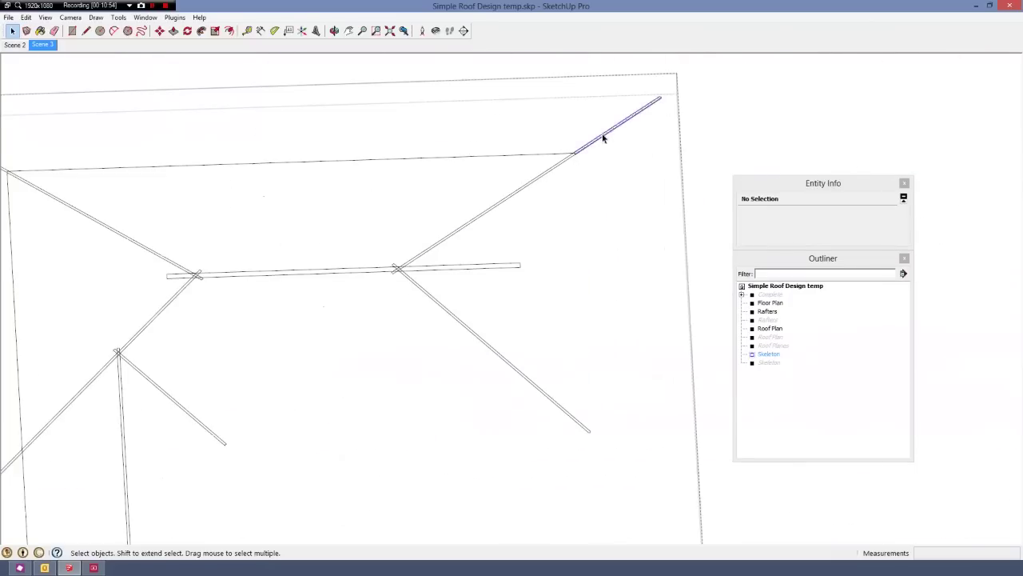
pyautogui.press('Delete')
pyautogui.scroll(-5, 251, 123)
pyautogui.scroll(5, 426, 167)
pyautogui.moveTo(426, 168); pyautogui.dragTo(412, 231)
pyautogui.press('Delete')
# - Delete the wing-side hip member's tail beyond the outline and the remaining outline edges along the wing
pyautogui.scroll(-5, 379, 145)
pyautogui.scroll(5, 400, 306)
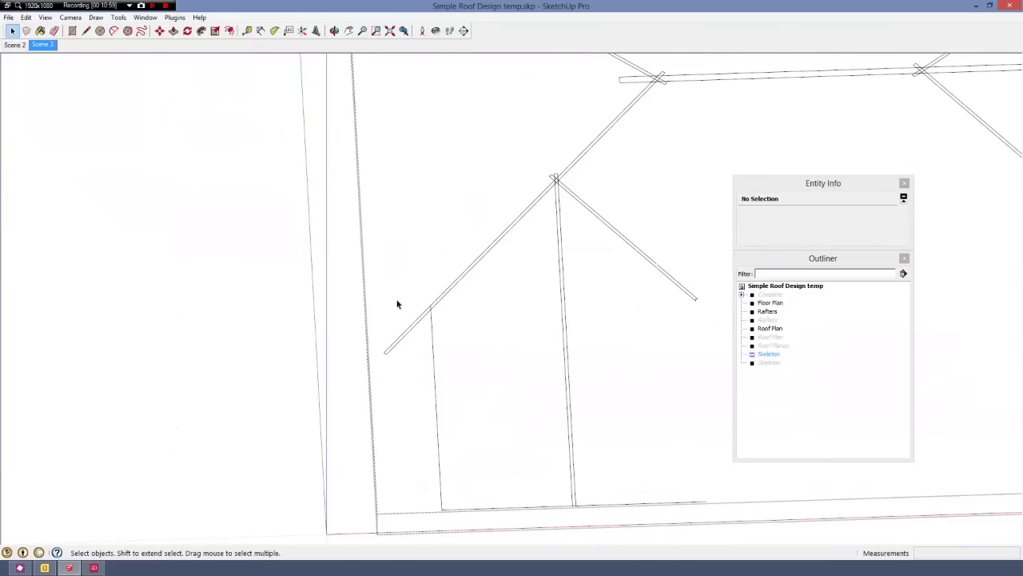
pyautogui.moveTo(397, 301); pyautogui.dragTo(384, 383)
pyautogui.press('Delete')
pyautogui.moveTo(454, 373); pyautogui.dragTo(428, 400)
pyautogui.press('Delete')
pyautogui.click(514, 506)
pyautogui.scroll(-5, 653, 448)
pyautogui.press('Delete')
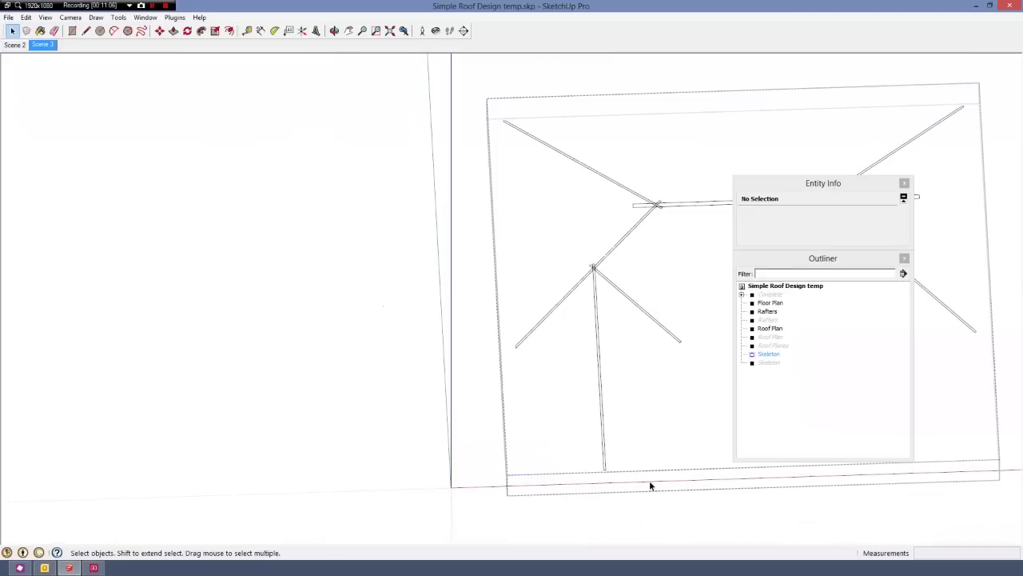
# - Draw a line across the wing-side hip member where it crosses the inner plan outline
pyautogui.scroll(5, 576, 315)
pyautogui.scroll(-5, 435, 340)
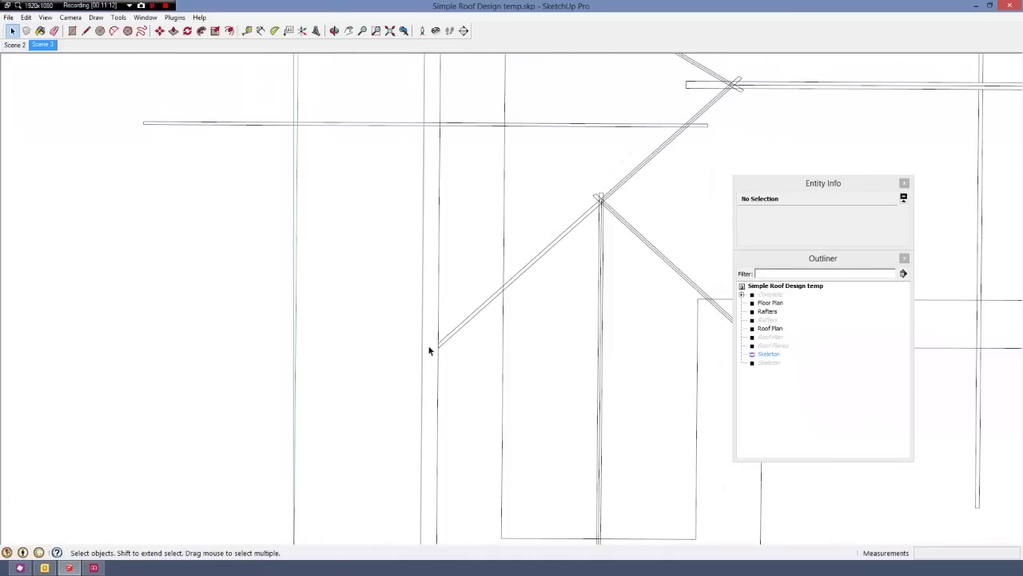
pyautogui.scroll(4, 470, 332)
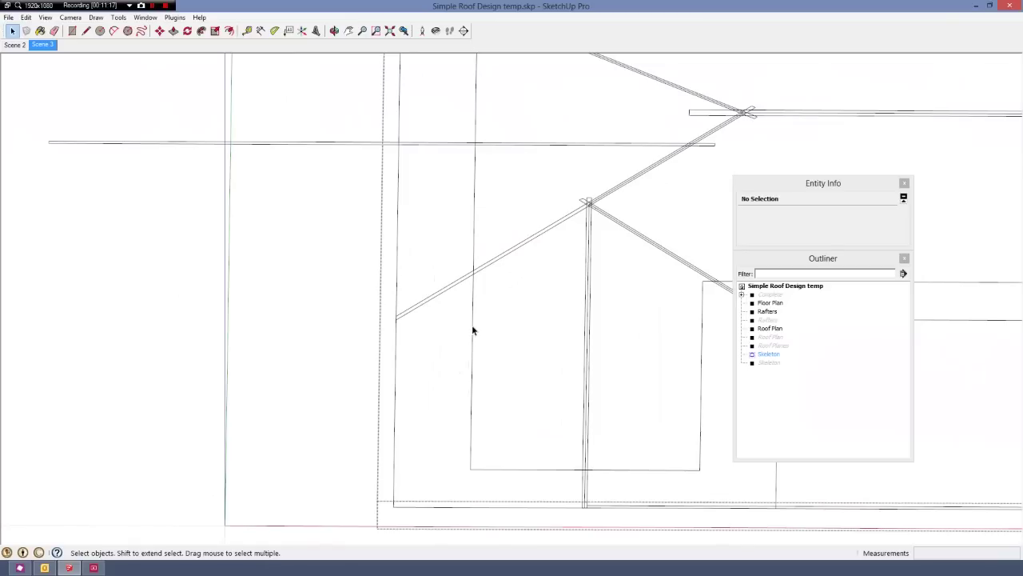
pyautogui.scroll(-1, 474, 331)
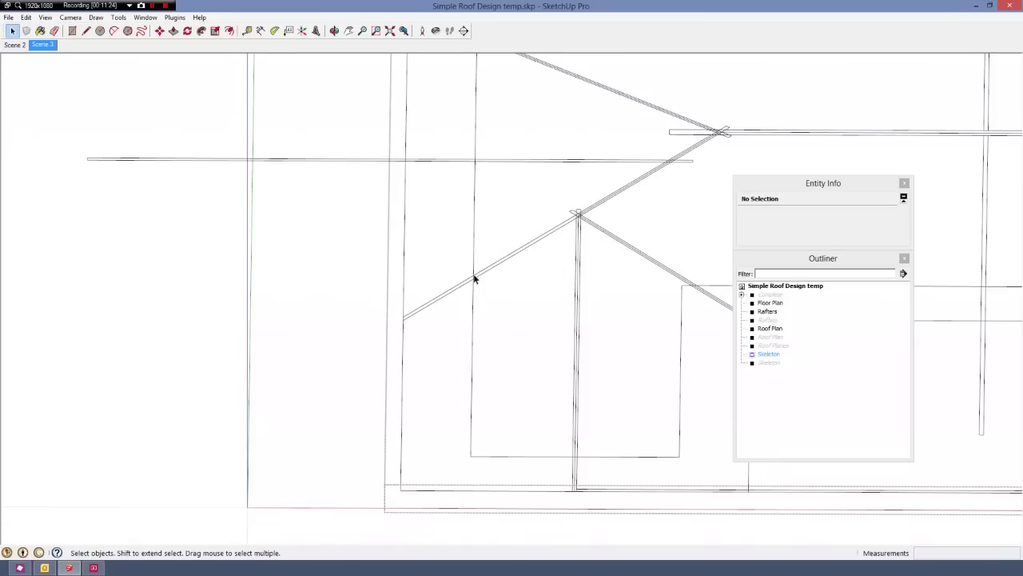
pyautogui.scroll(4, 474, 278)
pyautogui.click(450, 295)
pyautogui.press('l')
pyautogui.scroll(2, 532, 225)
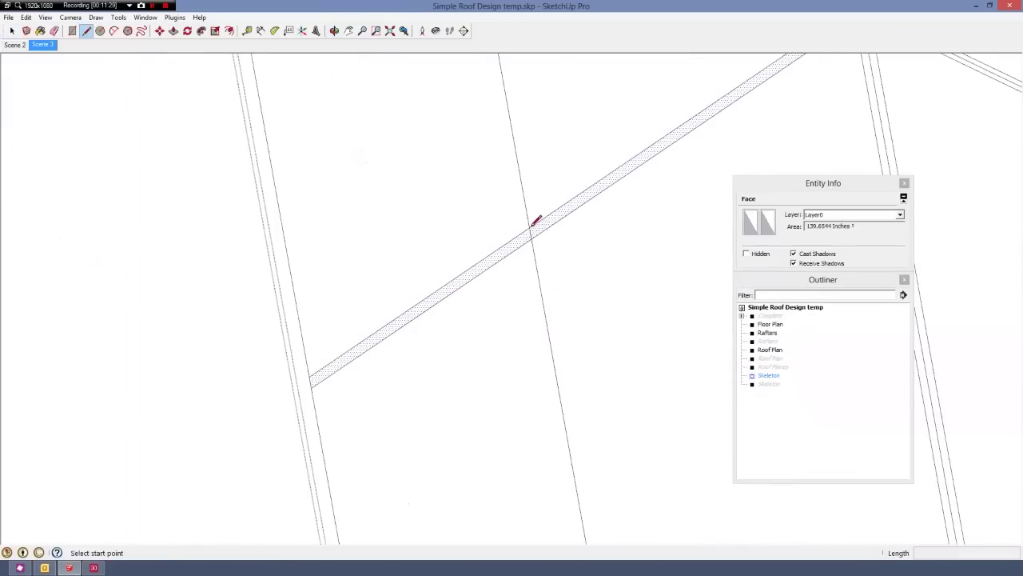
pyautogui.click(531, 227)
pyautogui.click(533, 239)
# - Delete the part of the wing-side hip member lying outside the inner plan outline
pyautogui.press('space')
pyautogui.scroll(-2, 531, 237)
pyautogui.moveTo(461, 267); pyautogui.dragTo(393, 344)
pyautogui.press('Delete')
pyautogui.scroll(-4, 393, 346)
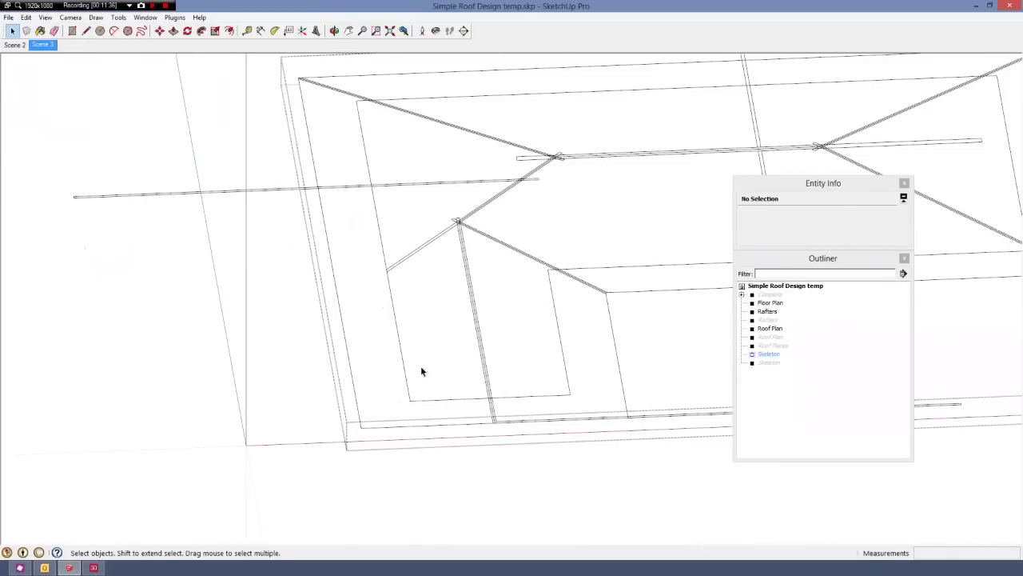
# - Hide the rest of the model so only the Skeleton group being edited is displayed
pyautogui.scroll(2, 421, 371)
pyautogui.moveTo(467, 413); pyautogui.dragTo(464, 438, button='middle')
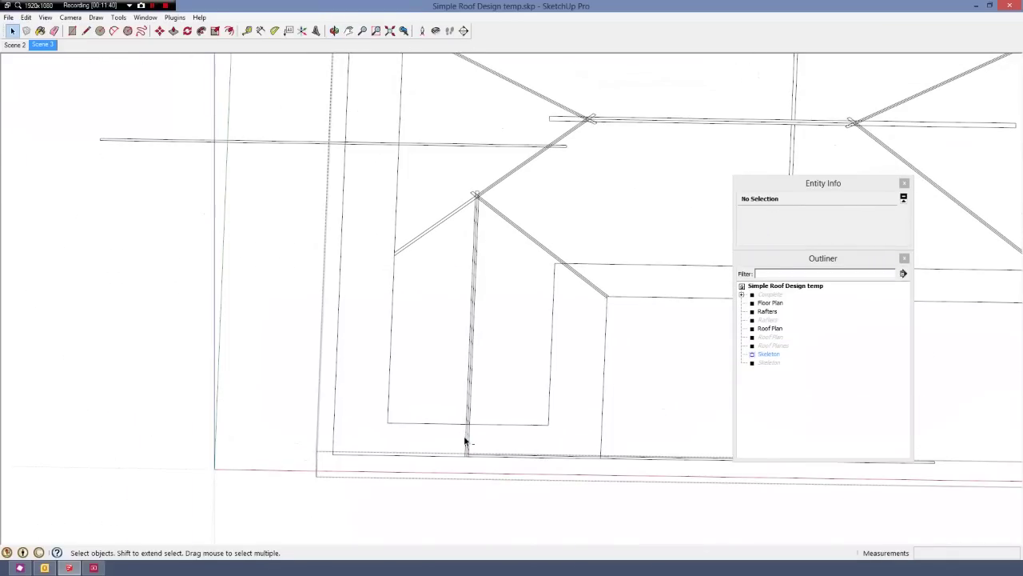
pyautogui.hotkey('ctrl', 'shift', 'h')
pyautogui.scroll(-2, 308, 286)
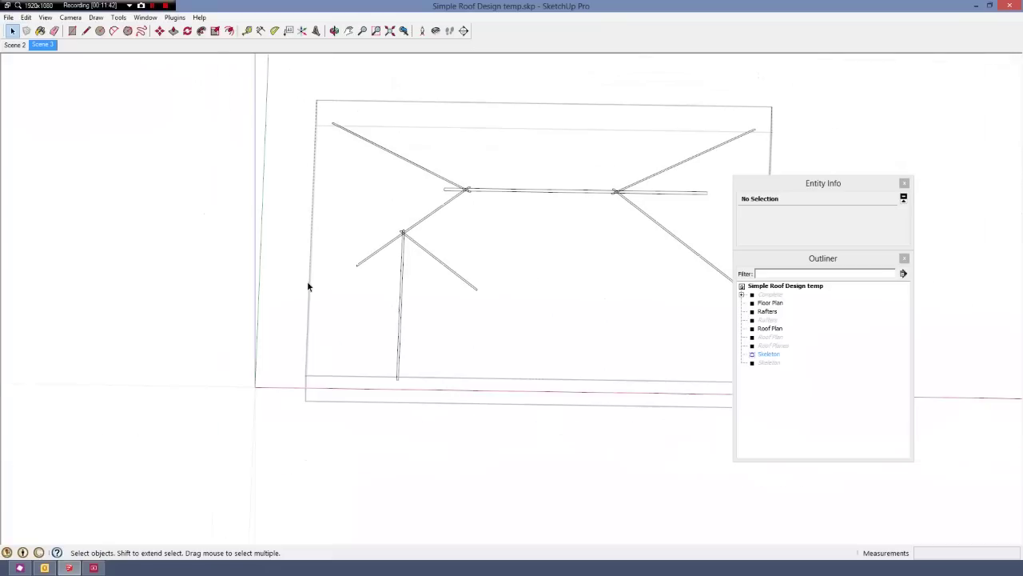
pyautogui.scroll(-1, 299, 293)
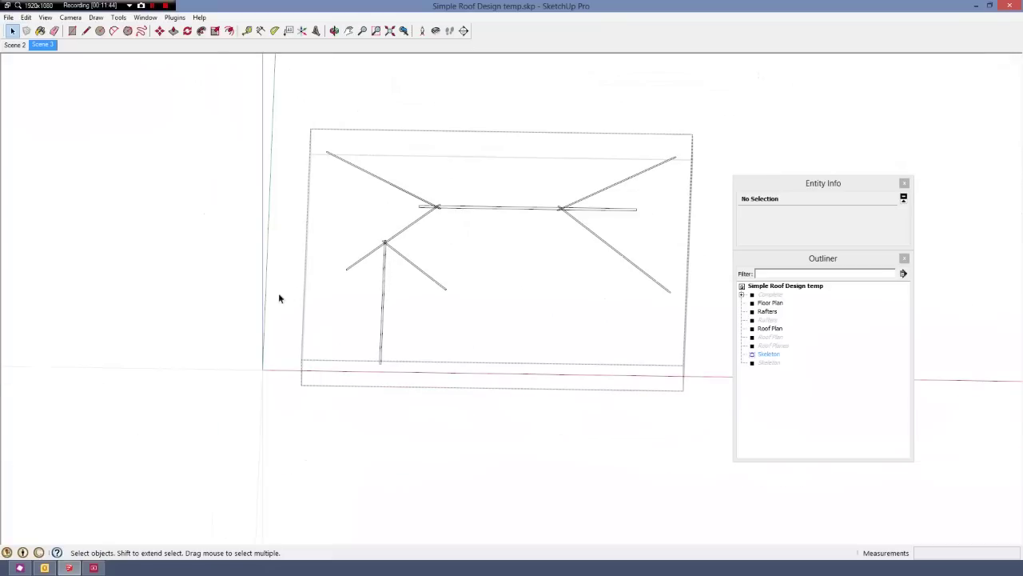
# - Cut across the main ridge where the hips meet at the end opposite the wing, and delete the ridge beyond the cut
pyautogui.scroll(3, 556, 211)
pyautogui.moveTo(567, 211)
pyautogui.mouseDown(button='middle')
pyautogui.moveTo(578, 281)
pyautogui.moveTo(596, 283)
pyautogui.mouseUp(button='middle')
pyautogui.scroll(-2, 616, 227)
pyautogui.scroll(3, 616, 227)
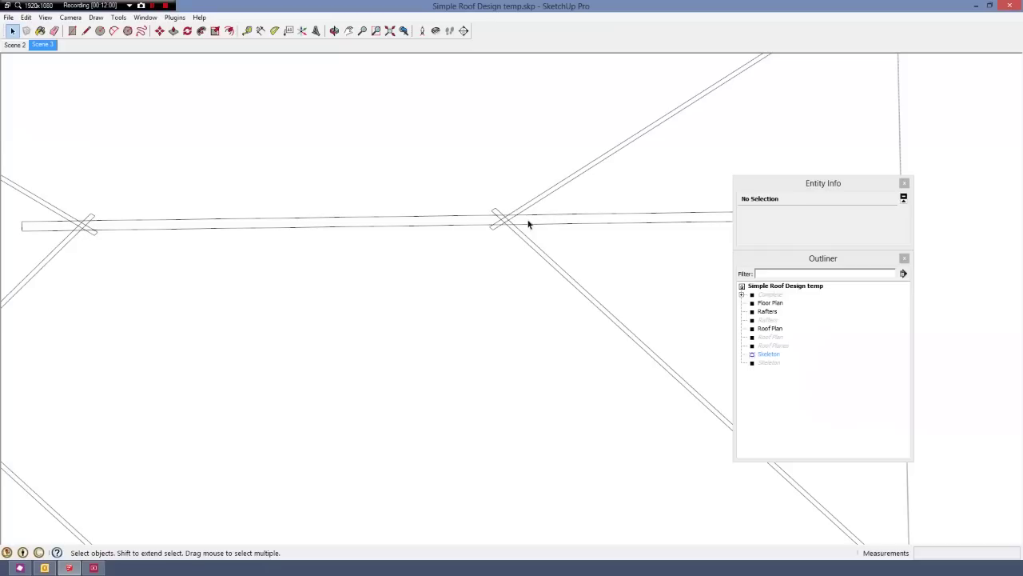
pyautogui.scroll(2, 507, 221)
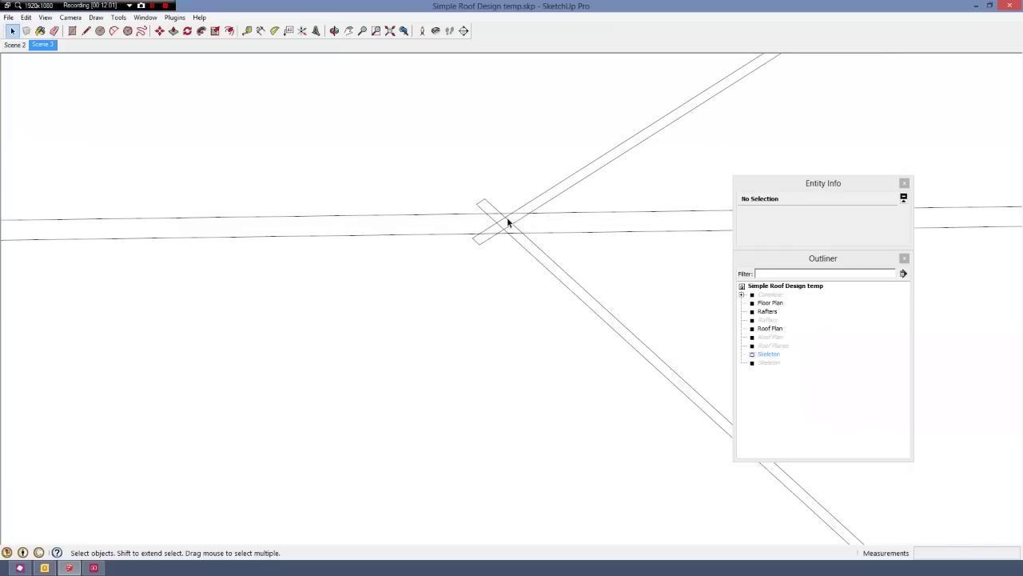
pyautogui.click(546, 203)
pyautogui.press('l')
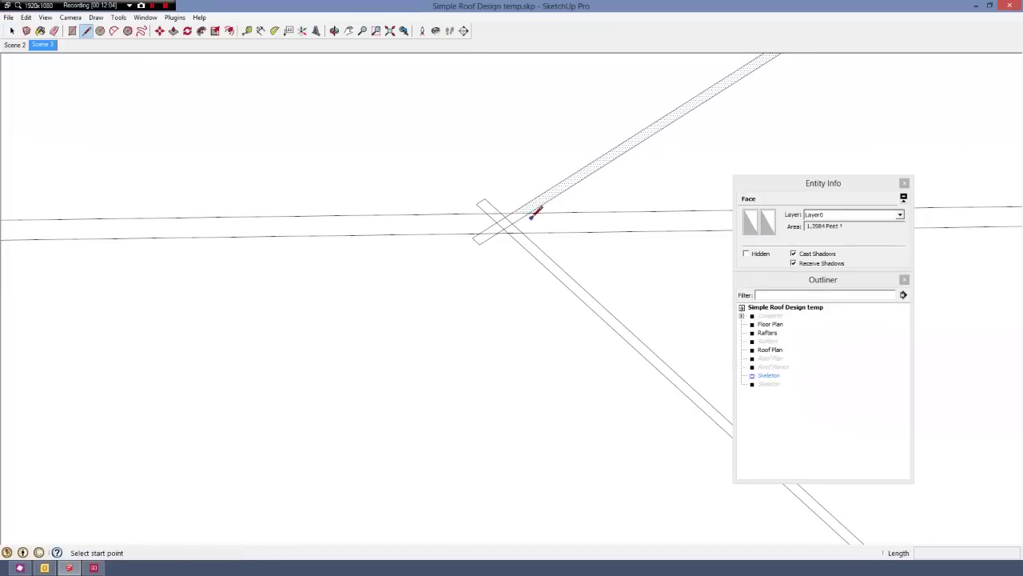
pyautogui.click(529, 213)
pyautogui.click(535, 230)
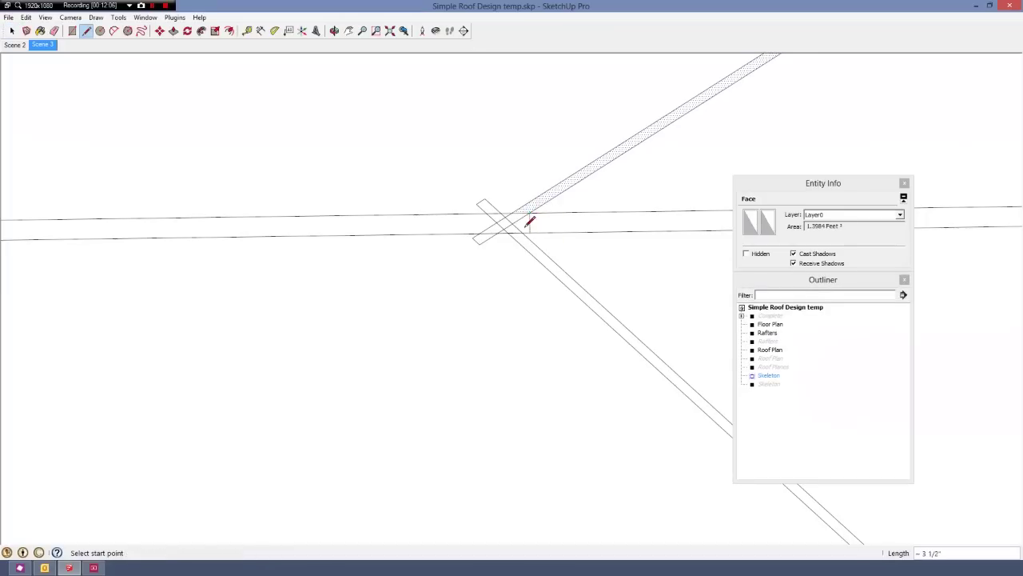
pyautogui.scroll(-3, 498, 222)
pyautogui.press('space')
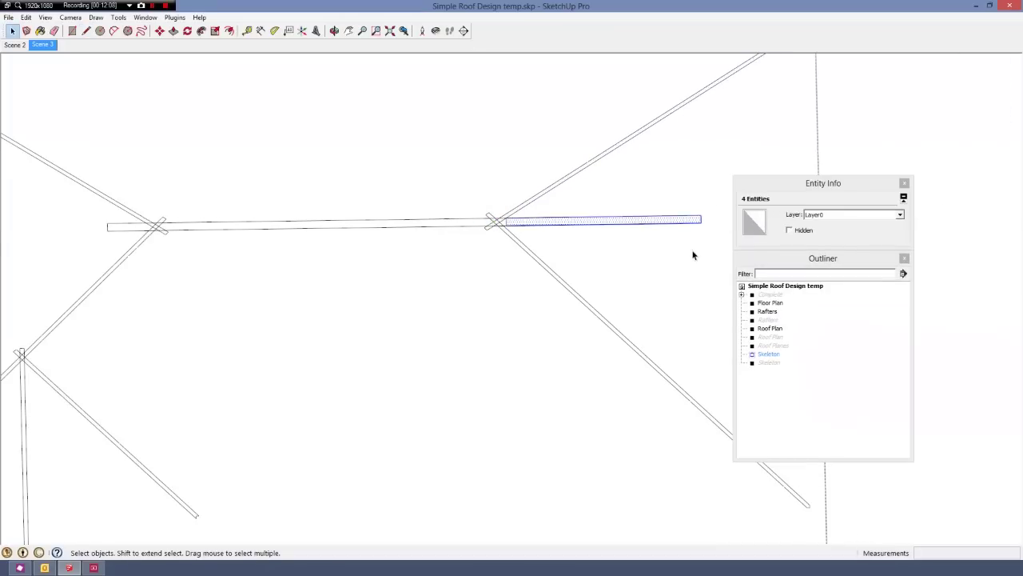
pyautogui.click(693, 255)
# - Remove the hip member ends that stick out past the ridge and erase their overlapping edges inside it at the trimmed end
pyautogui.scroll(5, 489, 201)
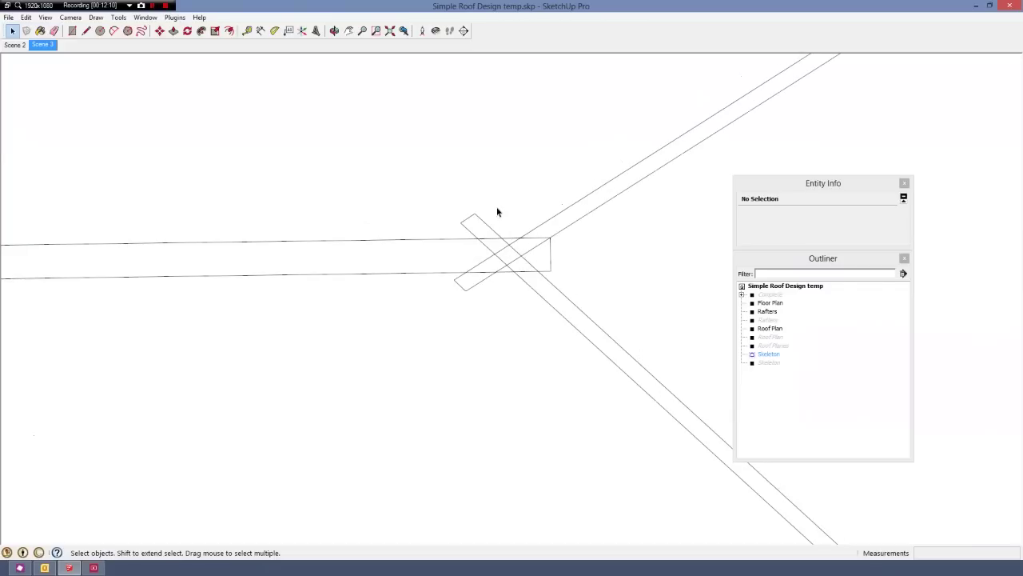
pyautogui.click(466, 224)
pyautogui.press('Delete')
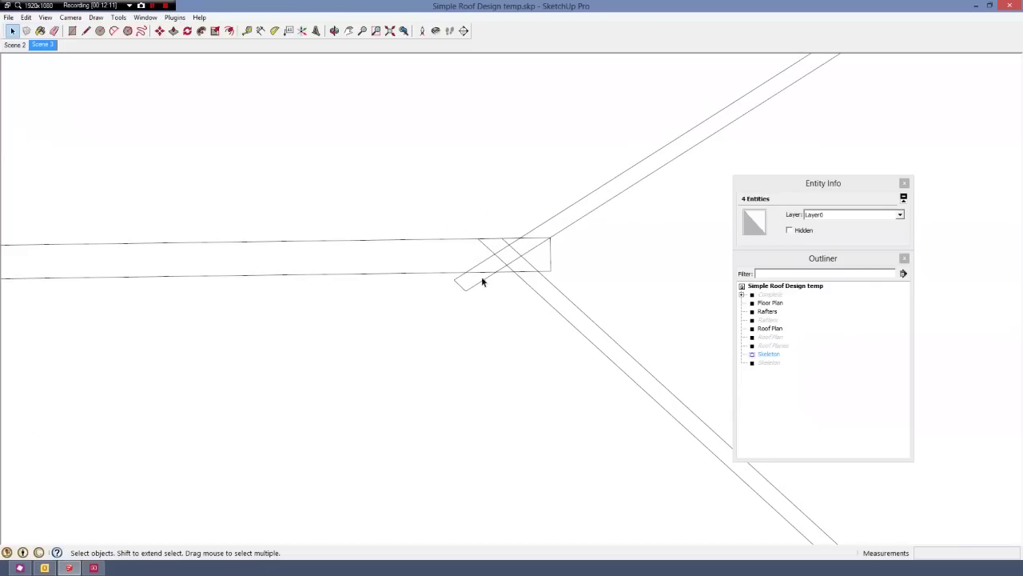
pyautogui.scroll(3, 444, 286)
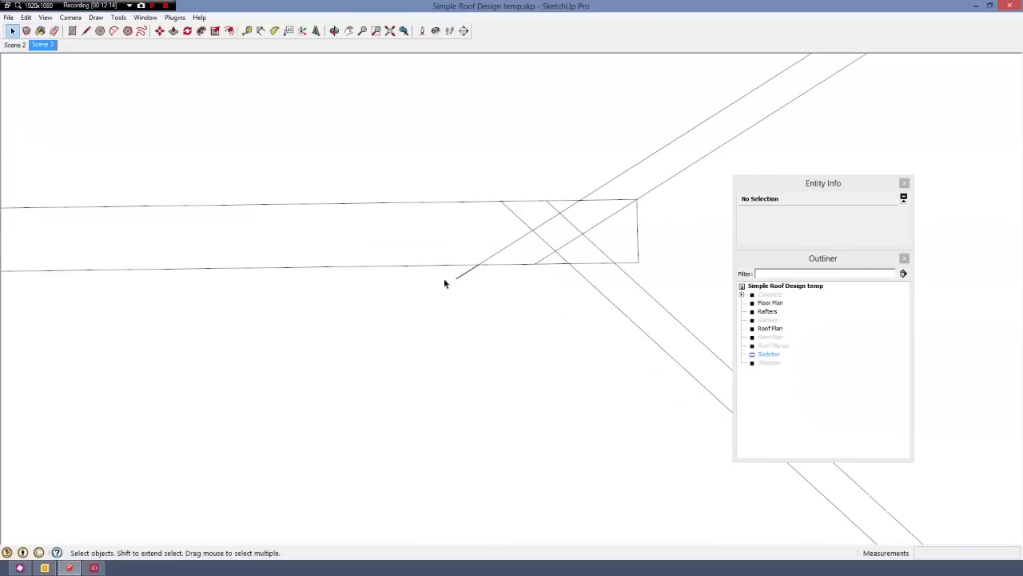
pyautogui.press('e')
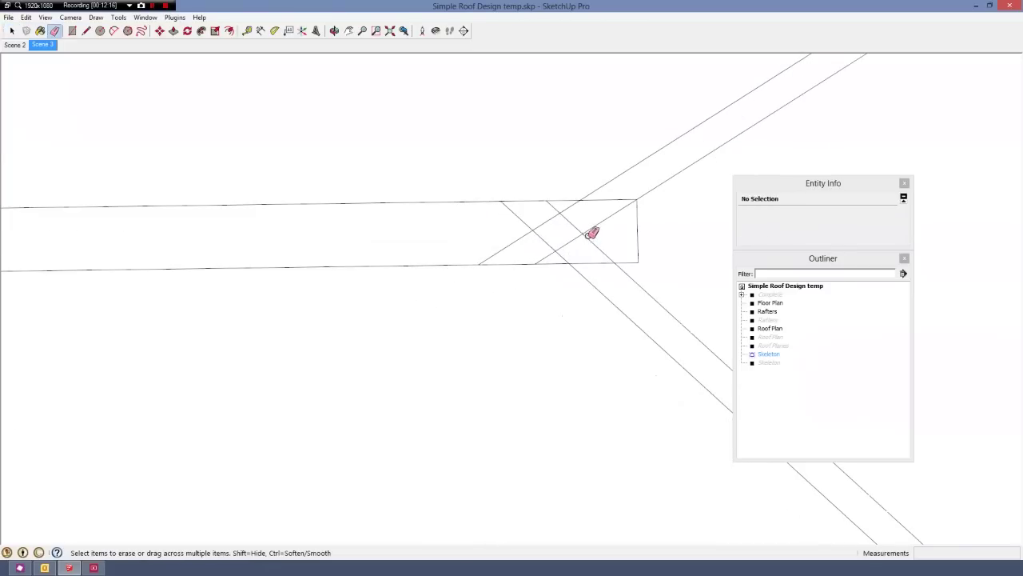
pyautogui.moveTo(592, 231)
pyautogui.mouseDown()
pyautogui.moveTo(531, 229)
pyautogui.moveTo(551, 240)
pyautogui.mouseUp()
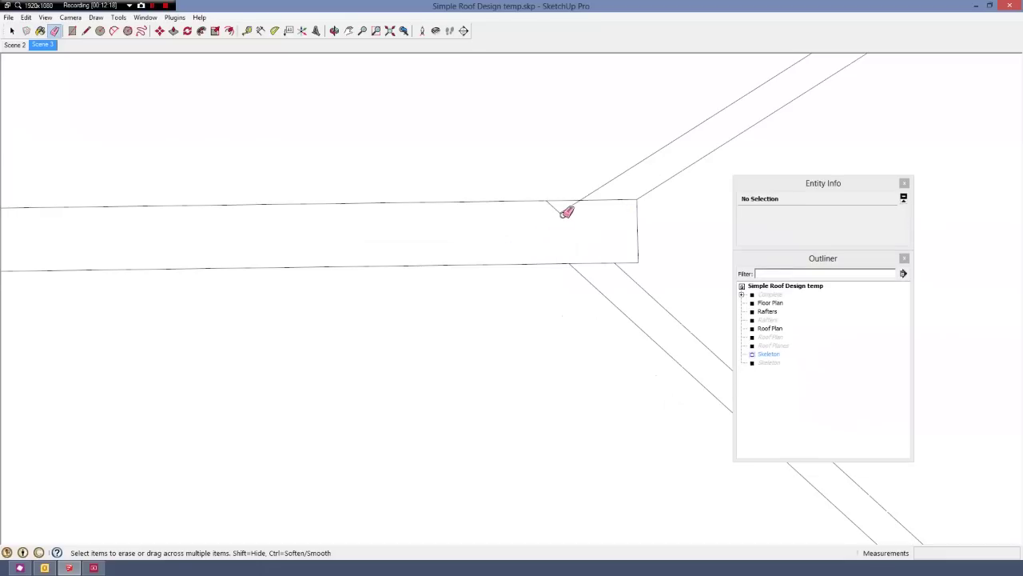
# - Cut across the main ridge at its wing-side hip junction and delete the ridge part projecting beyond the cut
pyautogui.scroll(-2, 671, 244)
pyautogui.scroll(-3, 684, 239)
pyautogui.scroll(-2, 695, 235)
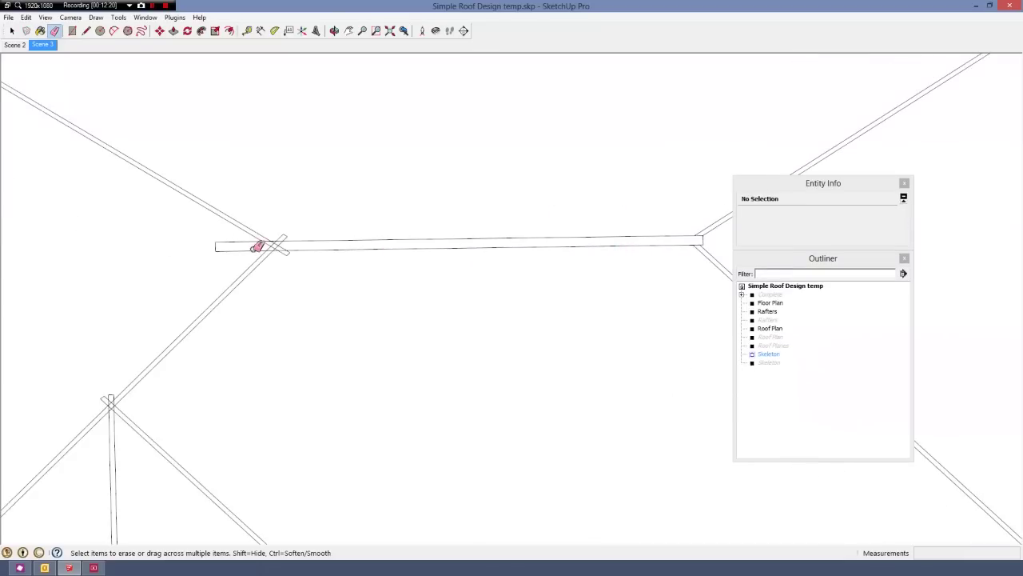
pyautogui.scroll(3, 263, 243)
pyautogui.press('l')
pyautogui.scroll(2, 264, 244)
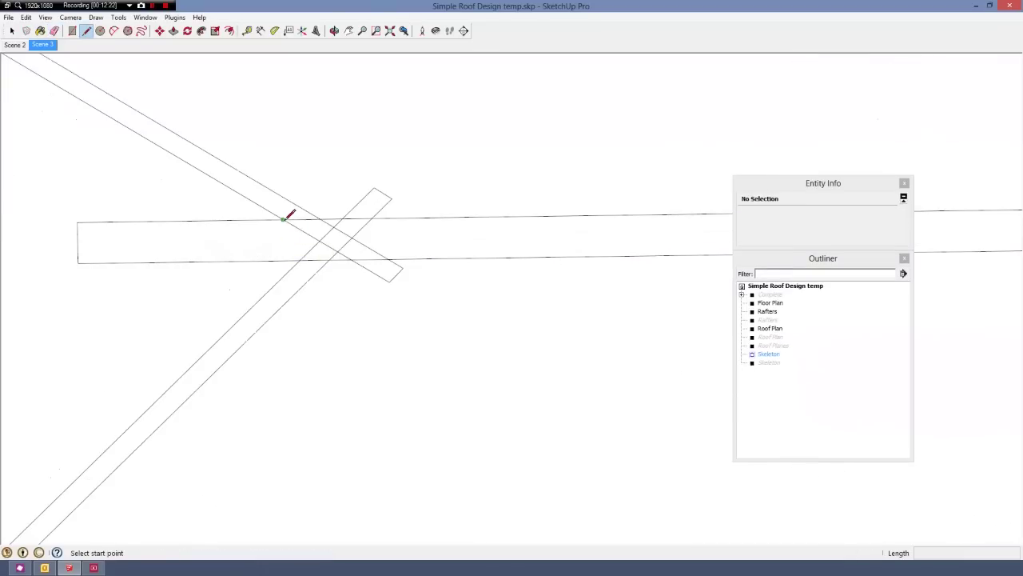
pyautogui.click(283, 219)
pyautogui.click(284, 260)
pyautogui.scroll(-1, 302, 241)
pyautogui.press('space')
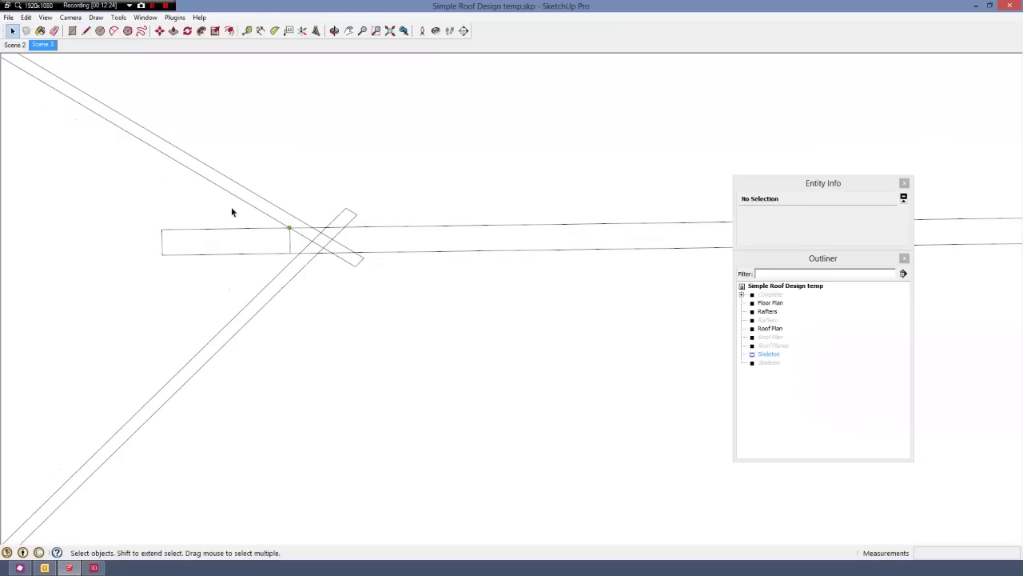
pyautogui.moveTo(138, 267); pyautogui.dragTo(138, 266)
pyautogui.press('Delete')
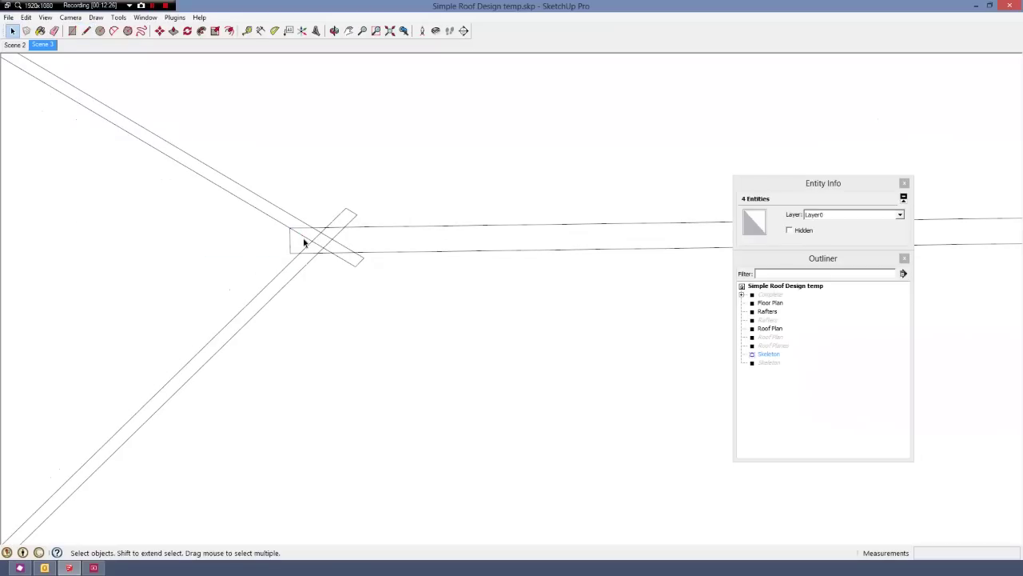
# - Erase the hip and valley member ends overlapping and crossing the main ridge at its wing-side end
pyautogui.press('e')
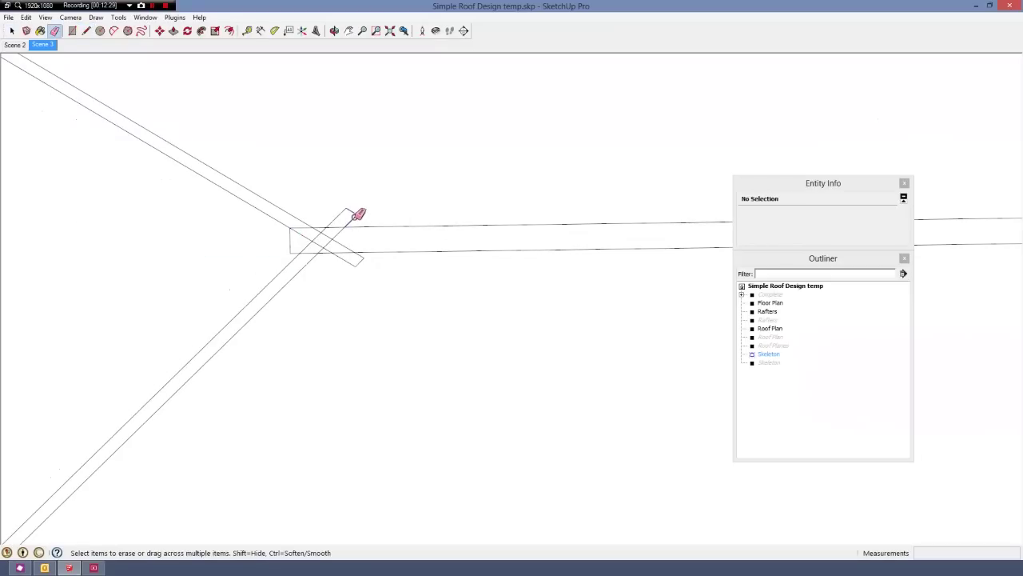
pyautogui.moveTo(354, 213)
pyautogui.mouseDown()
pyautogui.moveTo(342, 205)
pyautogui.moveTo(339, 244)
pyautogui.moveTo(285, 239)
pyautogui.moveTo(299, 227)
pyautogui.moveTo(303, 242)
pyautogui.moveTo(326, 246)
pyautogui.mouseUp()
pyautogui.scroll(3, 339, 244)
pyautogui.moveTo(366, 279)
pyautogui.mouseDown()
pyautogui.moveTo(285, 240)
pyautogui.moveTo(274, 253)
pyautogui.mouseUp()
pyautogui.scroll(-6, 386, 220)
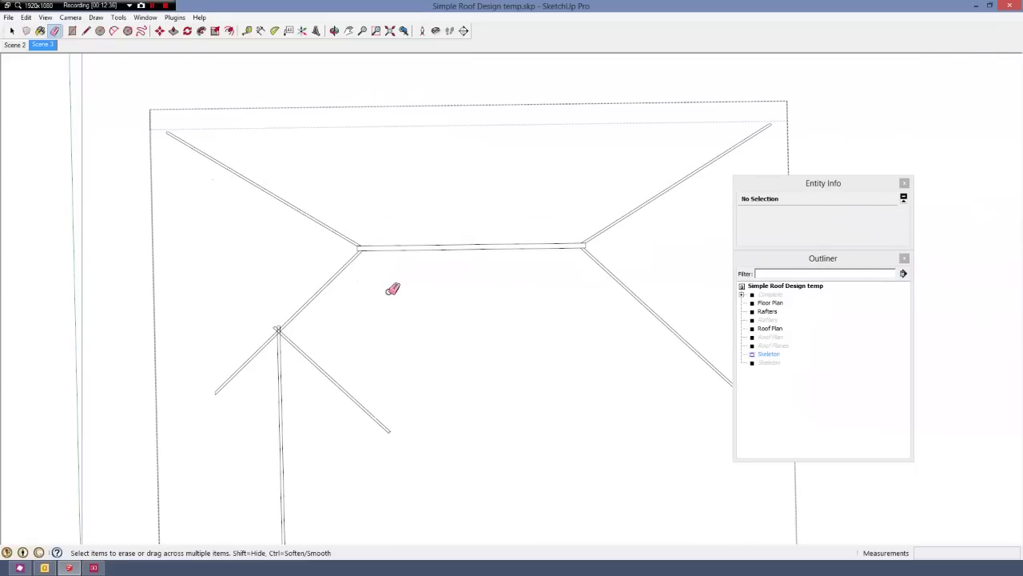
# - Clean up the junction where the wing ridge meets the hip and valley by removing the overlapping and projecting member ends
pyautogui.scroll(4, 327, 292)
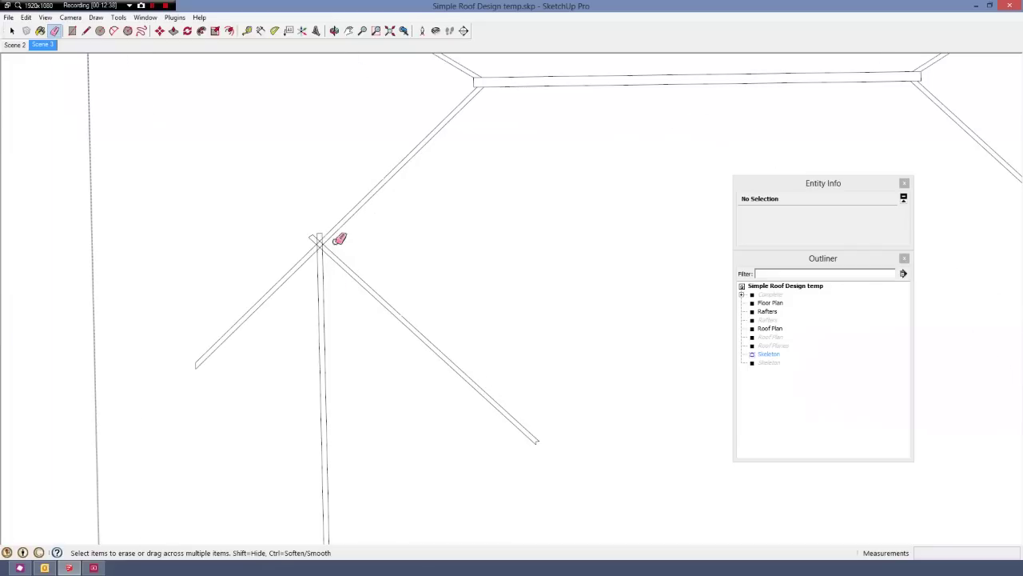
pyautogui.scroll(-3, 335, 233)
pyautogui.press('space')
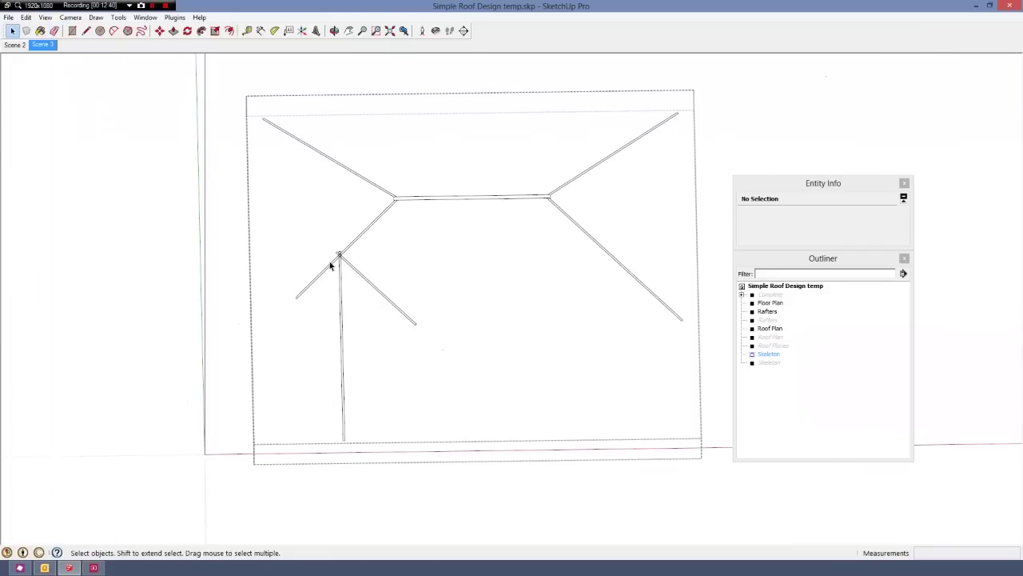
pyautogui.scroll(3, 348, 269)
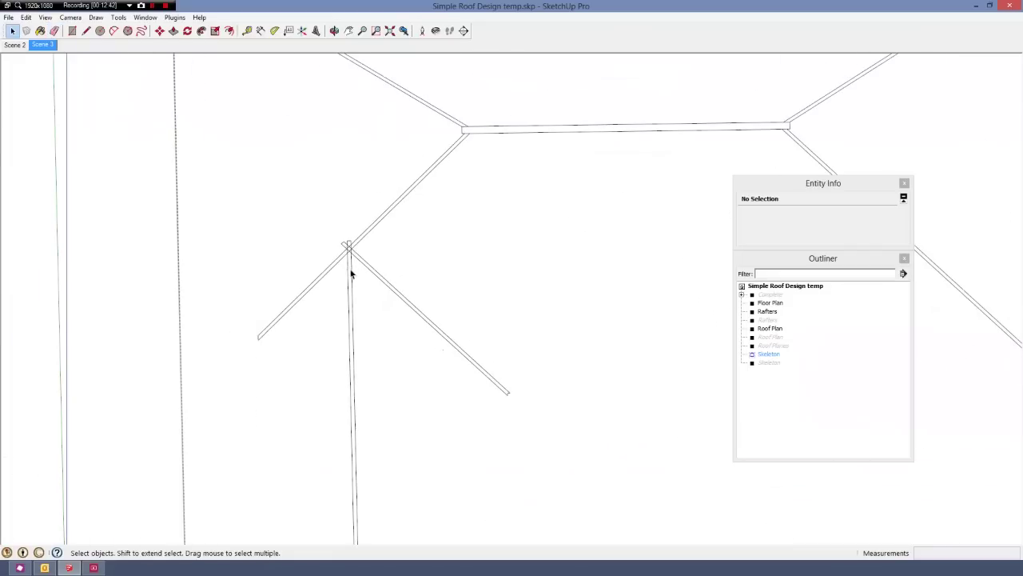
pyautogui.scroll(-2, 349, 275)
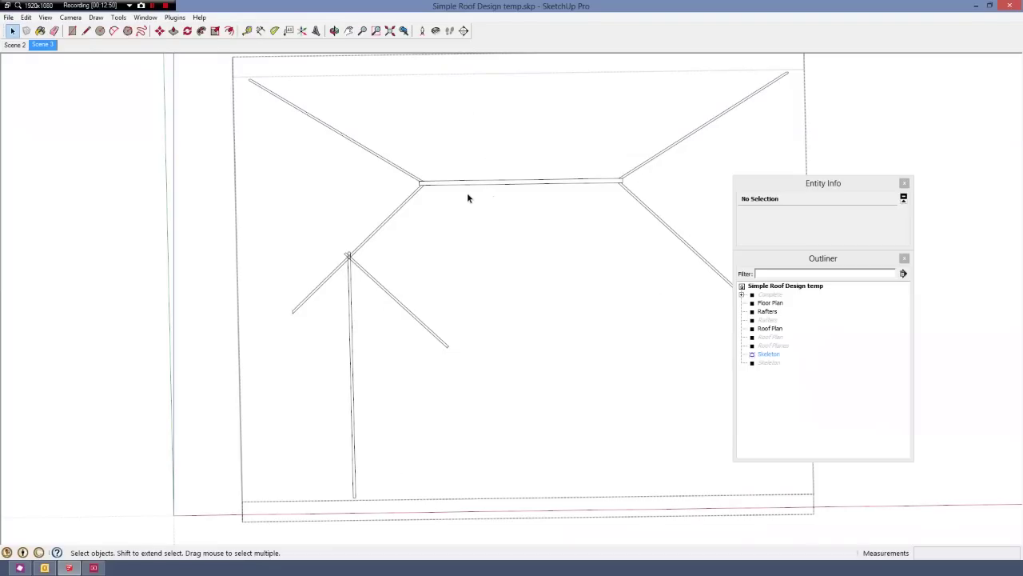
pyautogui.scroll(3, 326, 290)
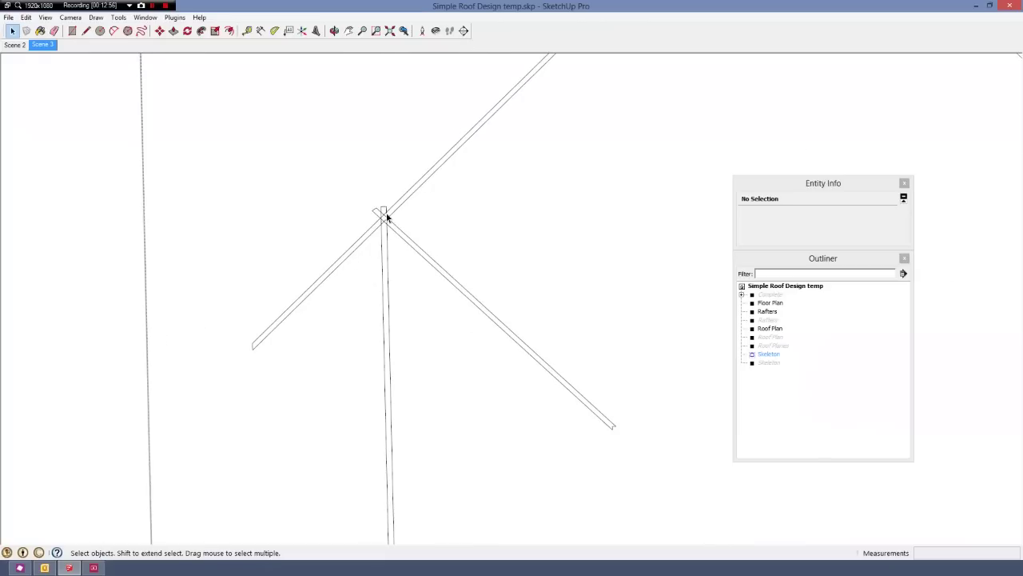
pyautogui.press('e')
pyautogui.scroll(3, 384, 216)
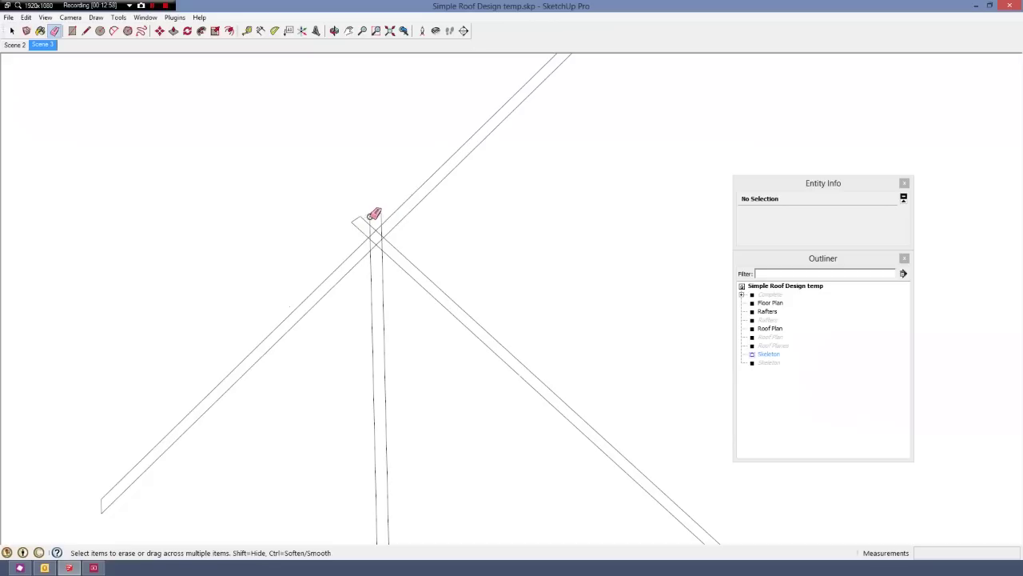
pyautogui.moveTo(385, 244); pyautogui.dragTo(433, 248, button='middle')
pyautogui.press('space')
pyautogui.click(420, 240)
pyautogui.scroll(-8, 388, 176)
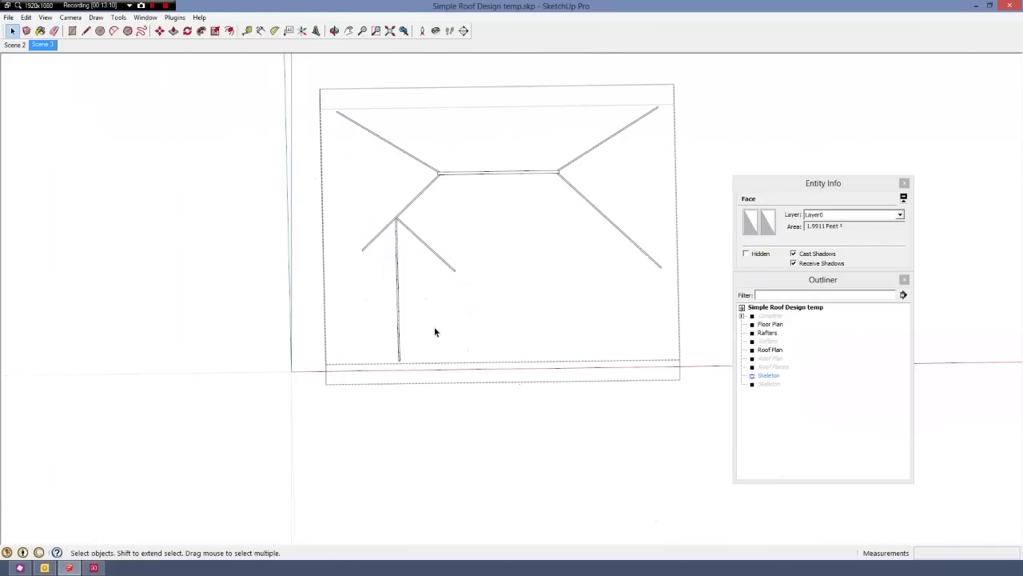
# - Finish editing the Skeleton group and open the Rafters group with the wing-side hip-end rafter selected
pyautogui.scroll(1, 434, 261)
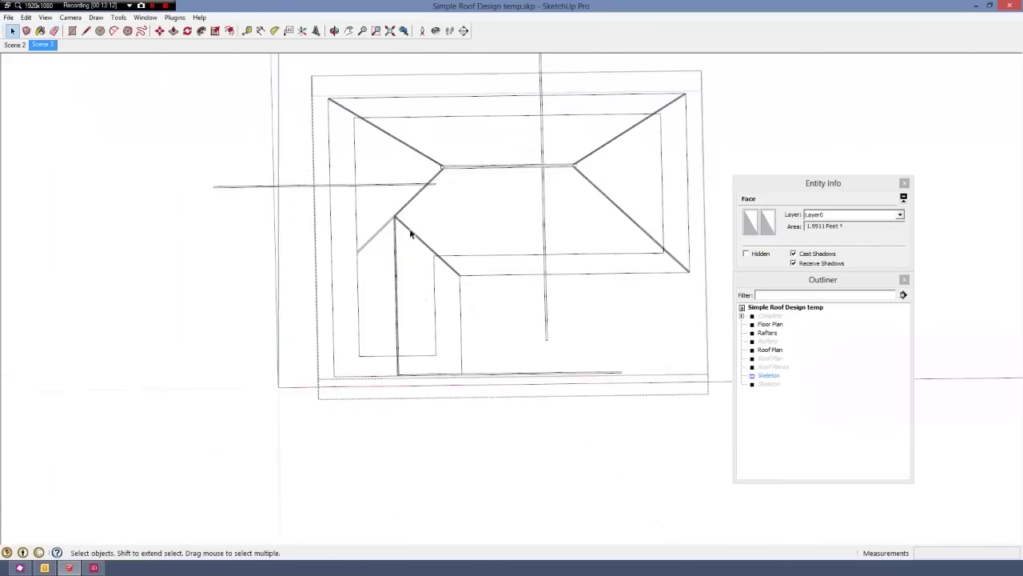
pyautogui.scroll(2, 406, 232)
pyautogui.scroll(-2, 406, 240)
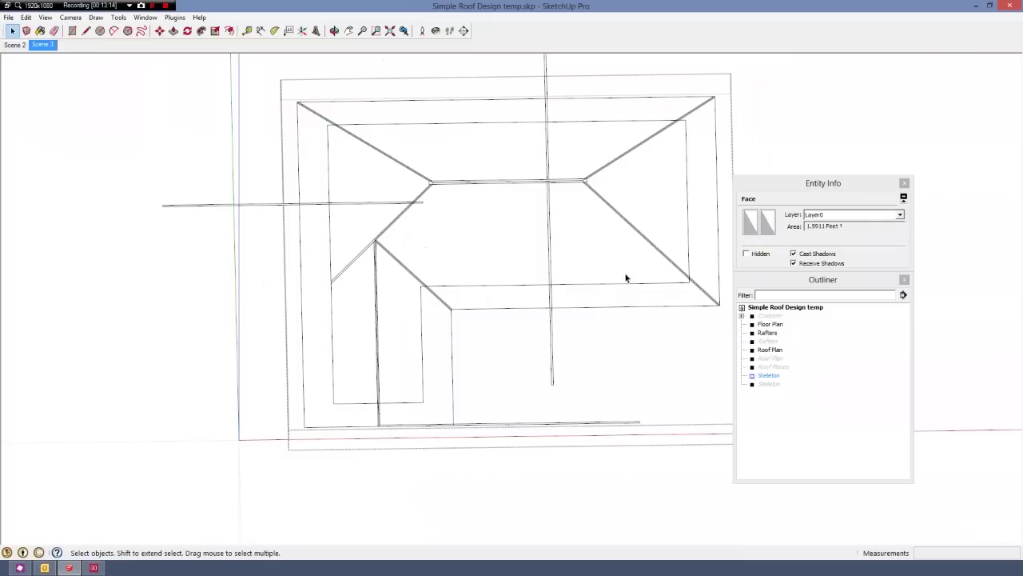
pyautogui.click(230, 210)
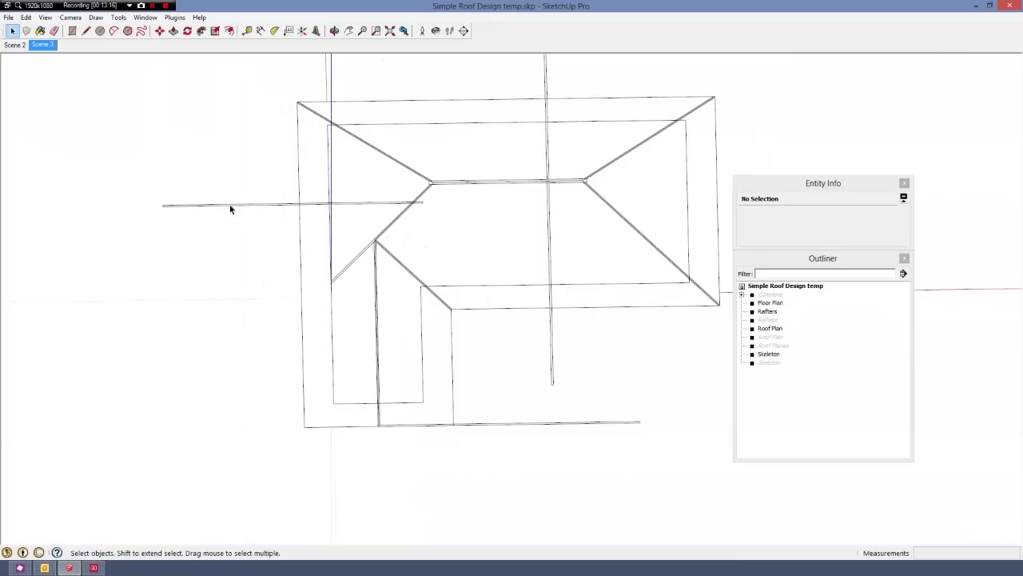
pyautogui.tripleClick(229, 205)
# - Cut across the wing-side hip-end rafter at the roof outline and delete the part outside it
pyautogui.scroll(3, 253, 208)
pyautogui.moveTo(253, 208); pyautogui.dragTo(327, 227, button='middle')
pyautogui.press('l')
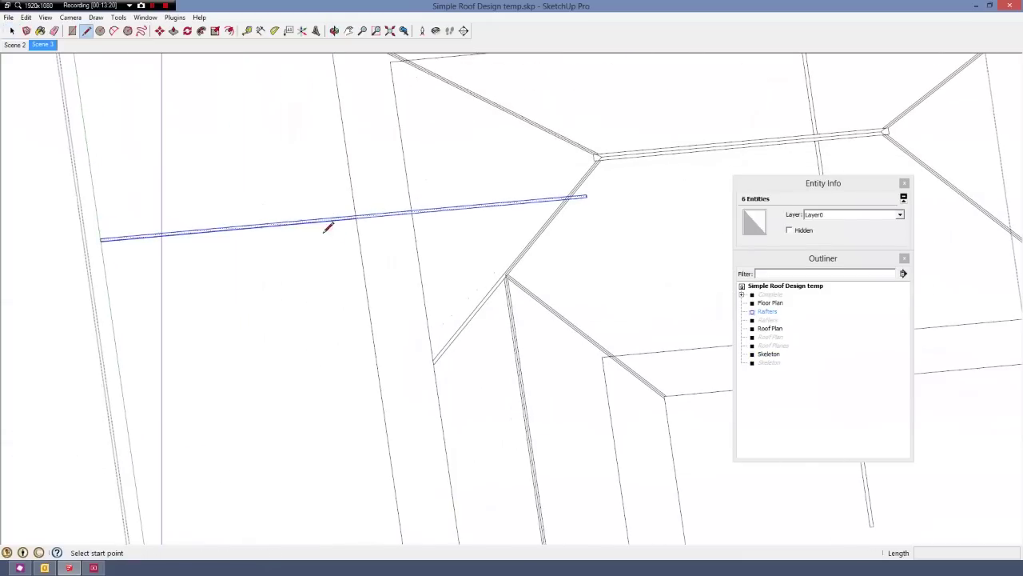
pyautogui.scroll(5, 343, 229)
pyautogui.click(397, 180)
pyautogui.click(399, 192)
pyautogui.scroll(-6, 407, 187)
pyautogui.press('space')
pyautogui.moveTo(324, 160); pyautogui.dragTo(174, 255)
pyautogui.press('Delete')
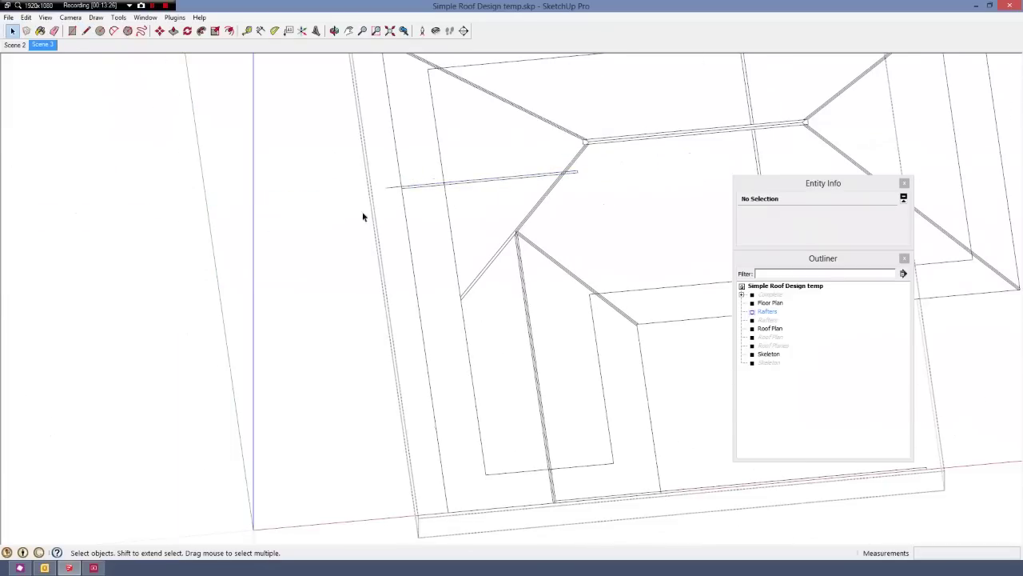
# - Close the hip-end rafter's cut end at the roof outline and erase the leftover edge sticking out
pyautogui.scroll(4, 406, 187)
pyautogui.click(413, 175)
pyautogui.click(415, 178)
pyautogui.press('e')
pyautogui.click(366, 179)
# - Cut across the rafter at the wing's gable end where it meets the roof outline and delete the excess beyond it
pyautogui.scroll(-2, 290, 138)
pyautogui.scroll(-6, 290, 139)
pyautogui.scroll(4, 413, 326)
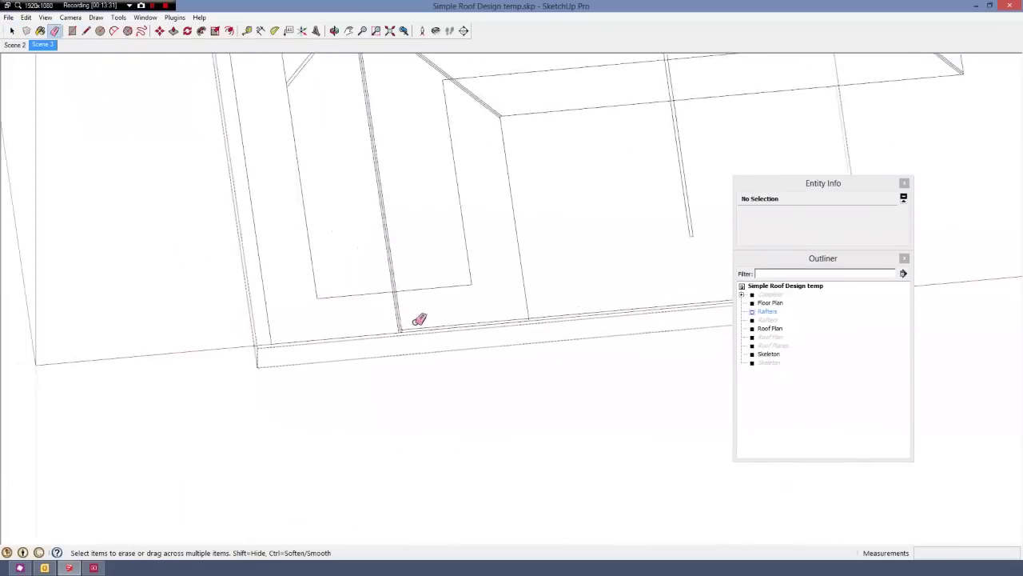
pyautogui.scroll(-2, 416, 326)
pyautogui.scroll(8, 499, 325)
pyautogui.press('l')
pyautogui.click(400, 297)
pyautogui.click(402, 307)
pyautogui.scroll(-8, 344, 308)
pyautogui.press('space')
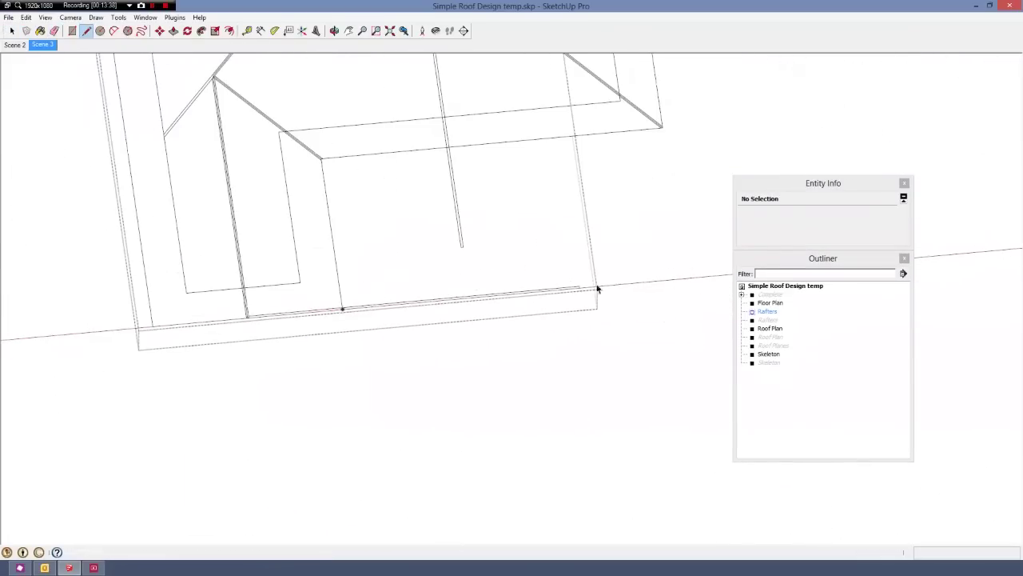
pyautogui.moveTo(598, 284); pyautogui.dragTo(497, 335)
pyautogui.press('Delete')
# - Cut across the main roof's common rafter at the eave outline on the wing side and delete the projecting part
pyautogui.scroll(3, 457, 230)
pyautogui.click(467, 222)
pyautogui.scroll(-2, 472, 218)
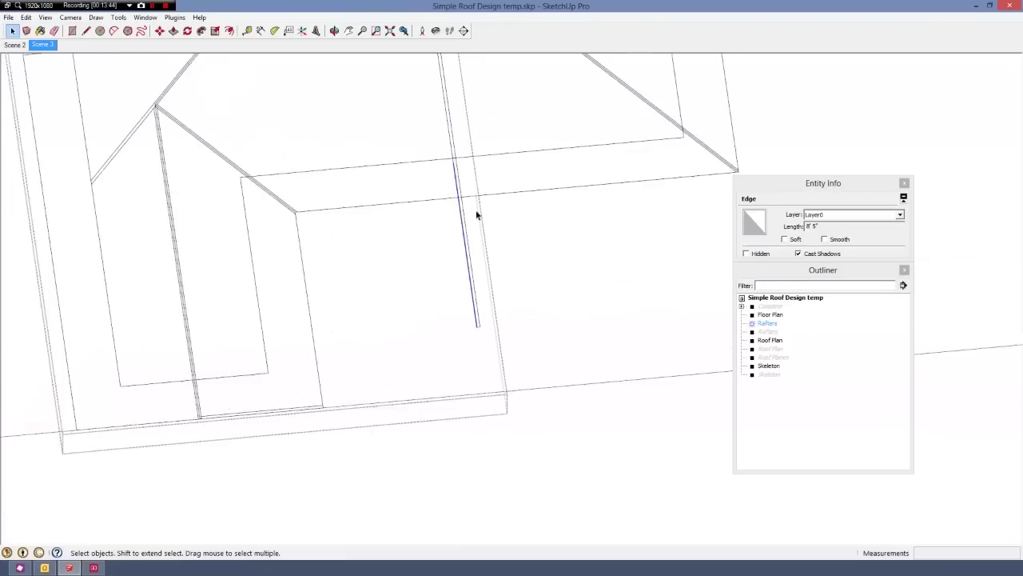
pyautogui.scroll(4, 467, 194)
pyautogui.press('l')
pyautogui.click(452, 201)
pyautogui.click(458, 200)
pyautogui.scroll(-3, 458, 200)
pyautogui.press('space')
pyautogui.moveTo(507, 348); pyautogui.dragTo(450, 402)
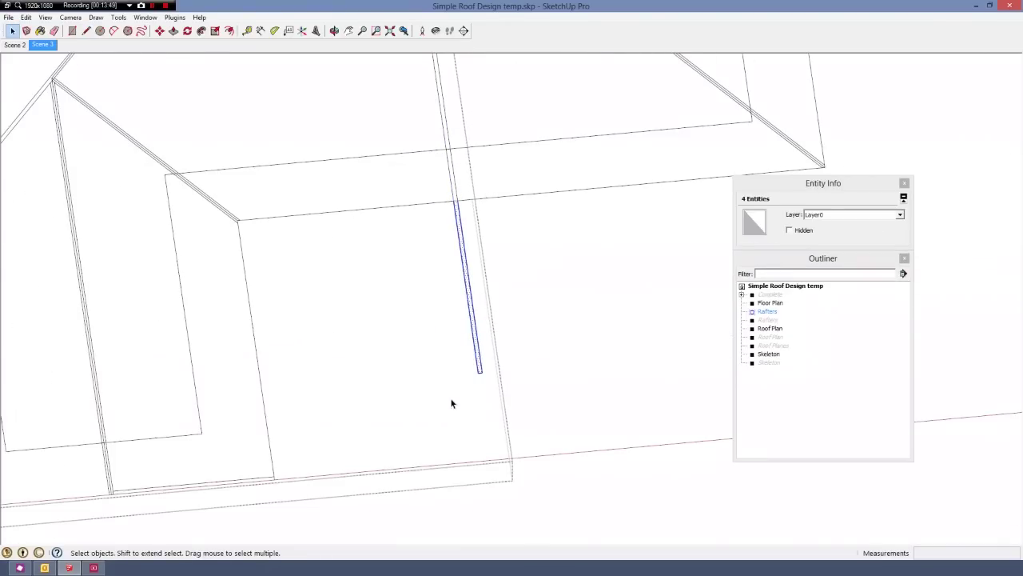
pyautogui.press('Delete')
# - Cut the hip-end rafter at an angle along the near face of the hip and delete the part crossing it
pyautogui.scroll(-5, 567, 281)
pyautogui.scroll(1, 580, 280)
pyautogui.scroll(6, 157, 234)
pyautogui.click(157, 232)
pyautogui.click(231, 221)
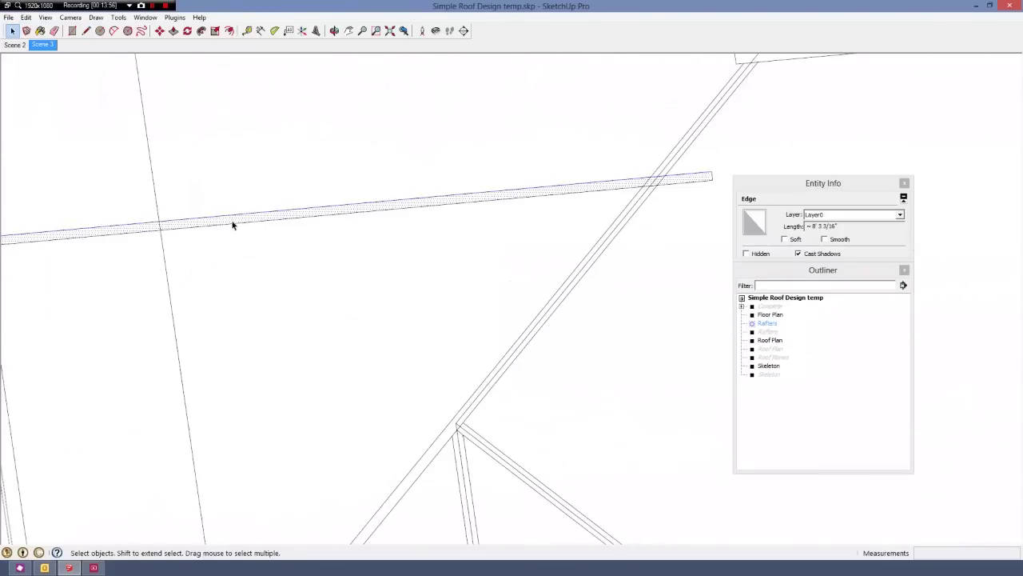
pyautogui.scroll(4, 500, 206)
pyautogui.press('l')
pyautogui.click(508, 198)
pyautogui.click(498, 210)
pyautogui.press('space')
pyautogui.moveTo(616, 171); pyautogui.dragTo(552, 232)
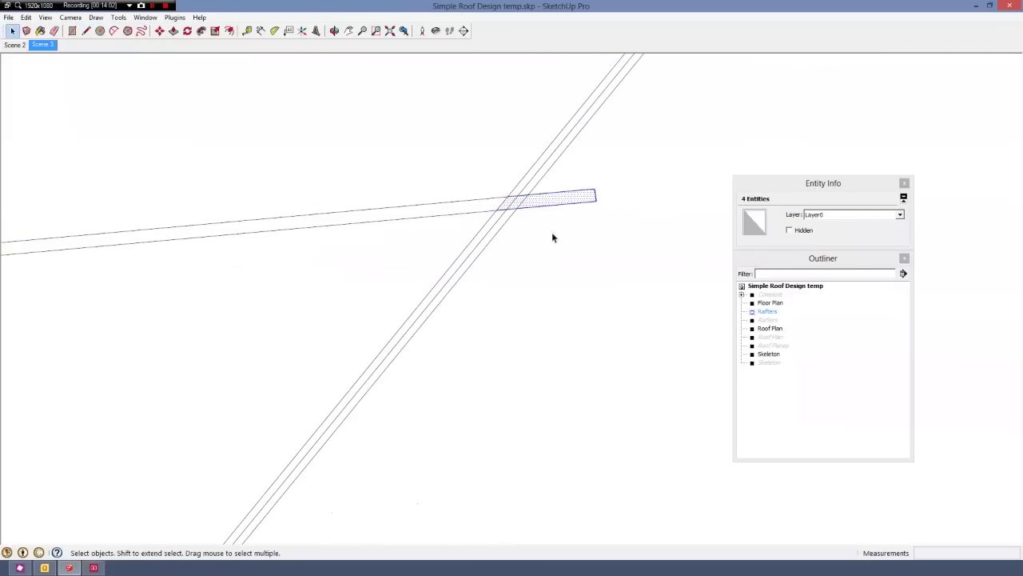
pyautogui.press('Delete')
# - Select all geometry in the Rafters group and examine the rafters, hip and valley ends, and roof and wall corners
pyautogui.scroll(-6, 480, 264)
pyautogui.hotkey('ctrl', 'a')
pyautogui.moveTo(477, 274); pyautogui.dragTo(461, 347, button='middle')
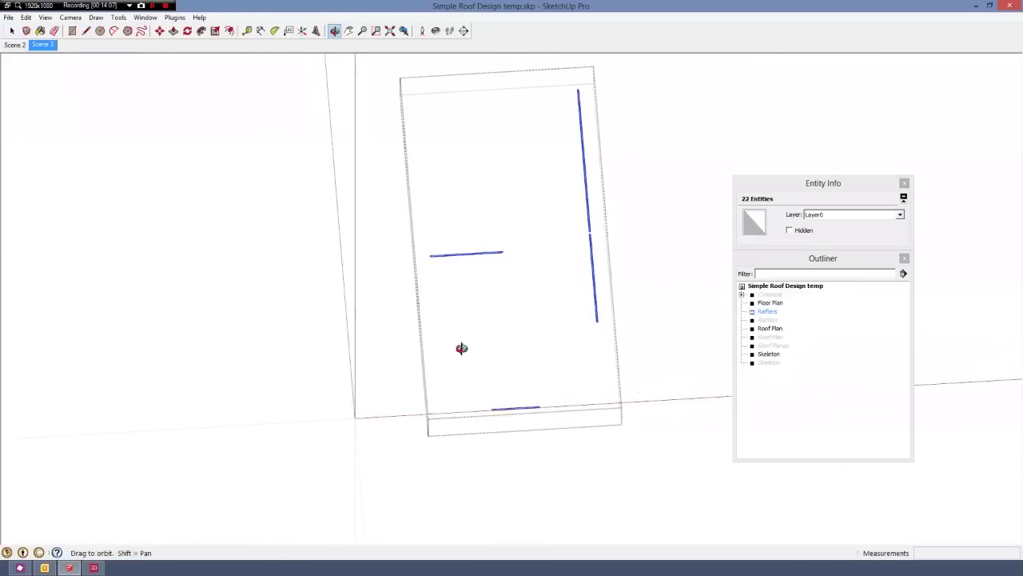
pyautogui.scroll(3, 538, 400)
pyautogui.scroll(-3, 503, 433)
pyautogui.scroll(3, 562, 289)
pyautogui.moveTo(563, 290); pyautogui.dragTo(567, 217, button='middle')
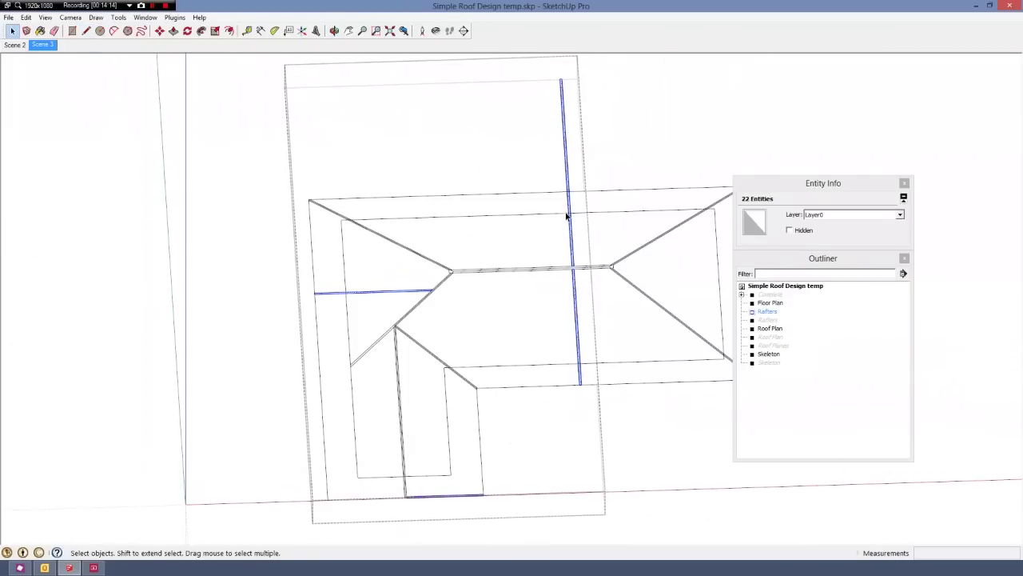
pyautogui.moveTo(417, 318); pyautogui.dragTo(295, 327, button='middle')
pyautogui.scroll(-2, 290, 328)
pyautogui.scroll(3, 470, 363)
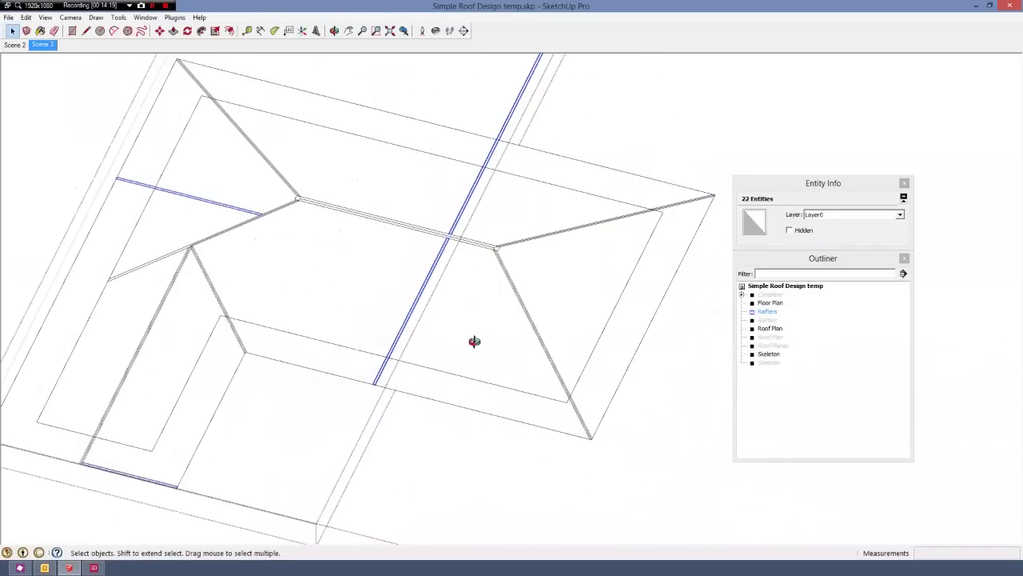
pyautogui.moveTo(475, 338); pyautogui.dragTo(489, 376, button='middle')
pyautogui.scroll(-3, 498, 312)
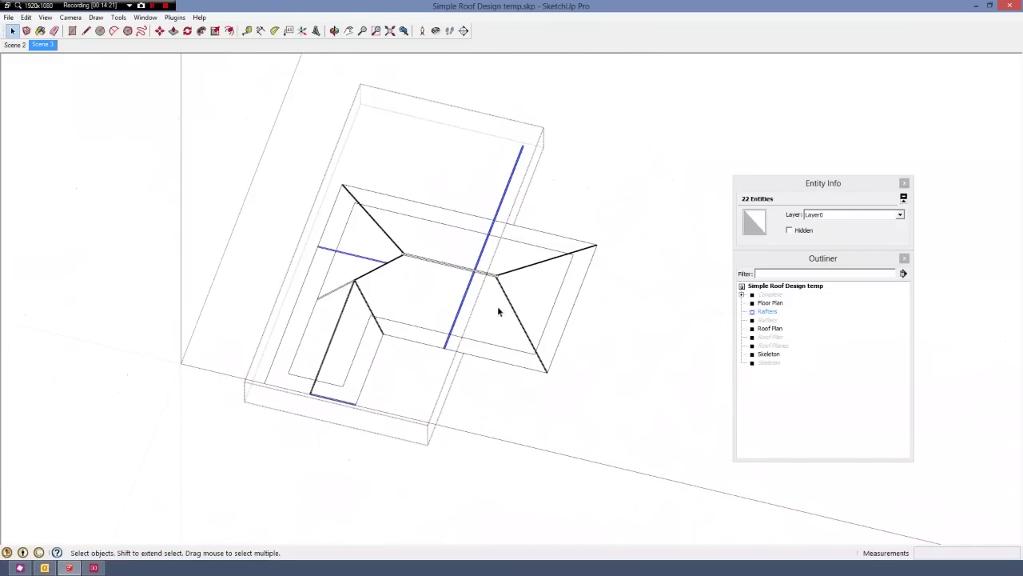
pyautogui.scroll(5, 537, 379)
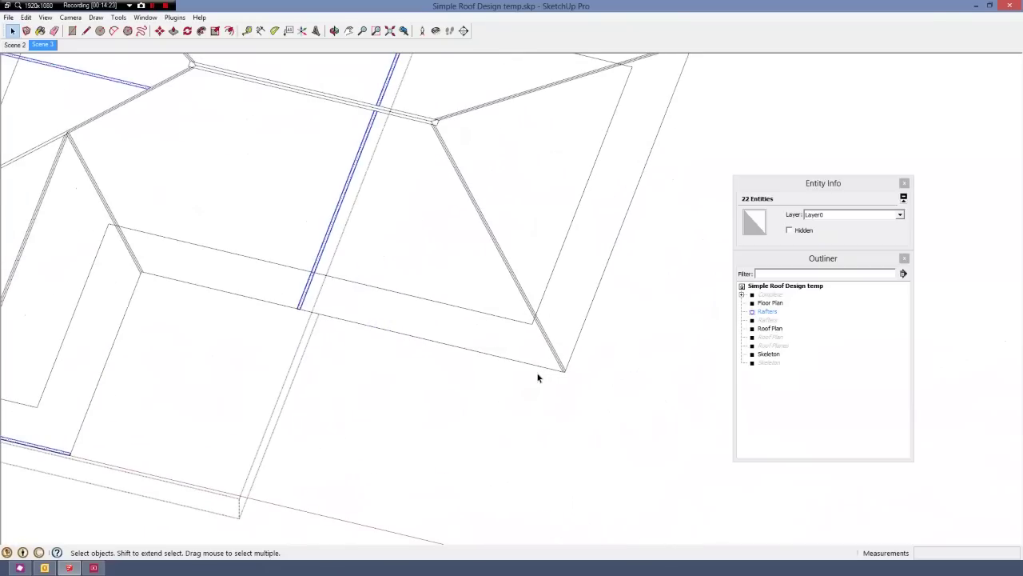
pyautogui.moveTo(553, 359); pyautogui.dragTo(588, 359, button='middle')
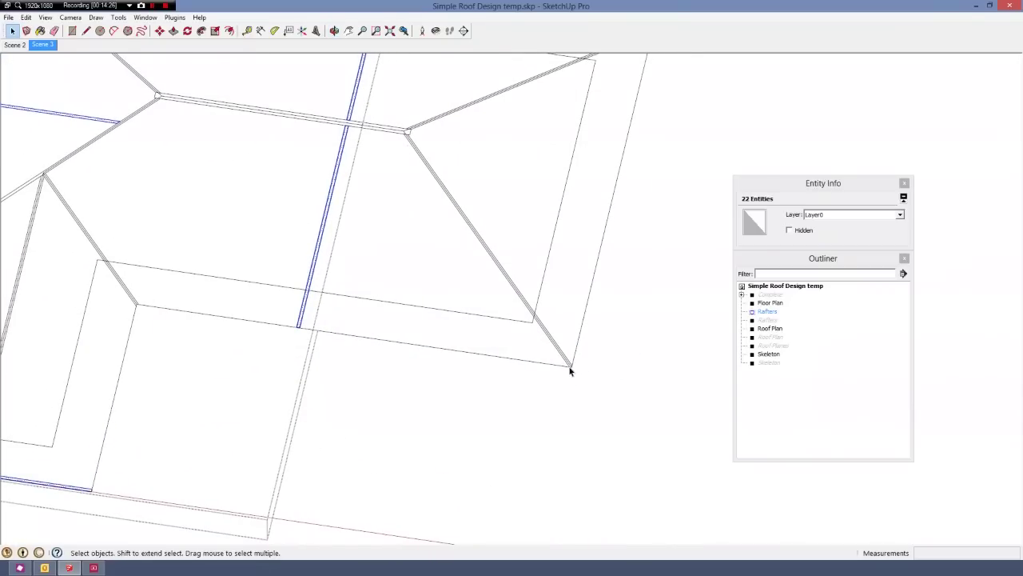
pyautogui.scroll(-2, 570, 370)
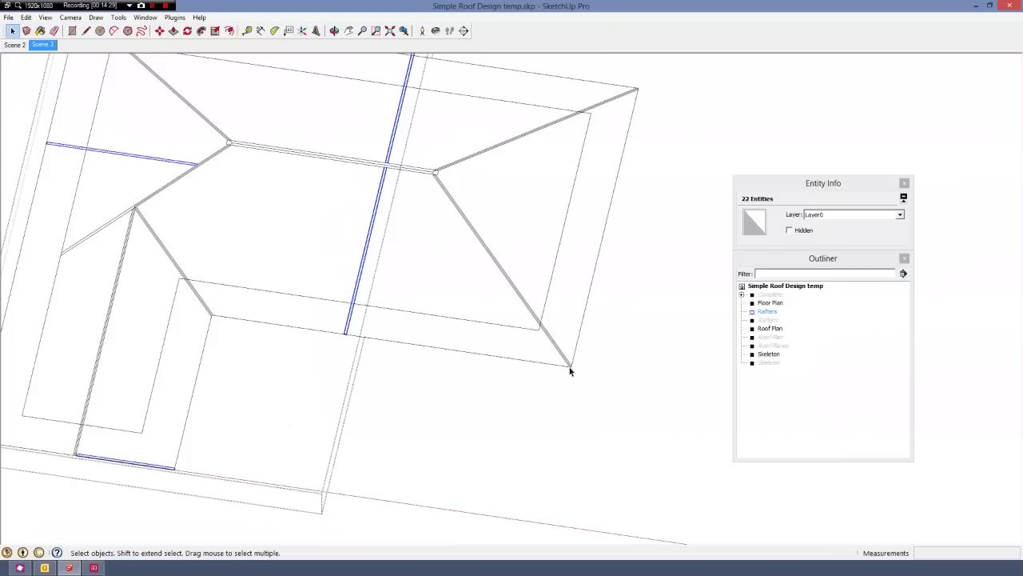
pyautogui.scroll(5, 552, 327)
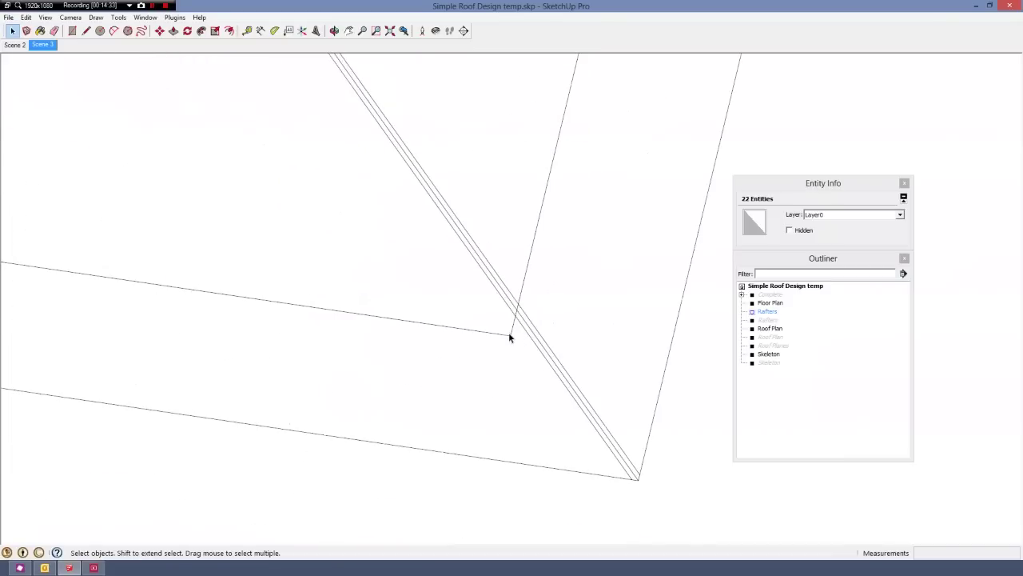
pyautogui.scroll(-3, 626, 296)
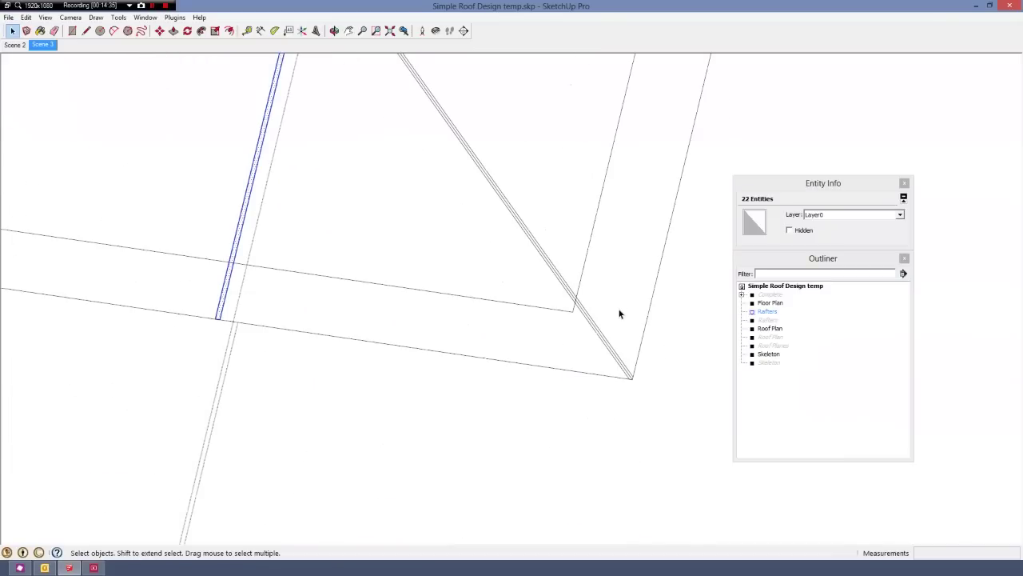
pyautogui.scroll(-2, 620, 312)
pyautogui.scroll(-3, 619, 312)
pyautogui.scroll(5, 425, 251)
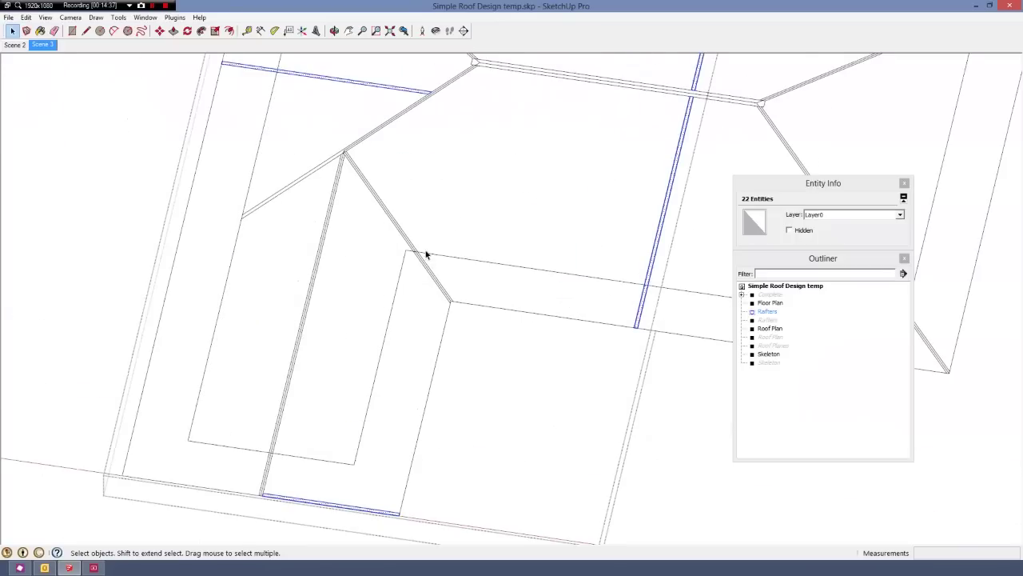
pyautogui.scroll(-6, 423, 257)
pyautogui.moveTo(503, 268)
pyautogui.mouseDown(button='middle')
pyautogui.moveTo(575, 226)
pyautogui.moveTo(502, 283)
pyautogui.mouseUp(button='middle')
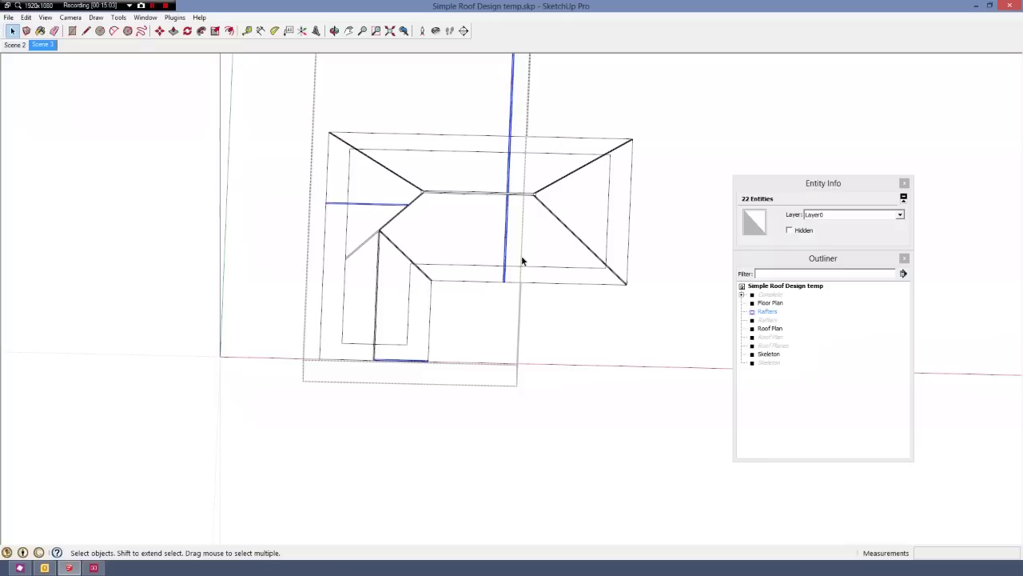
# - Trim the main roof's common rafter to the eave outline on the side opposite the wing
pyautogui.scroll(10, 521, 255)
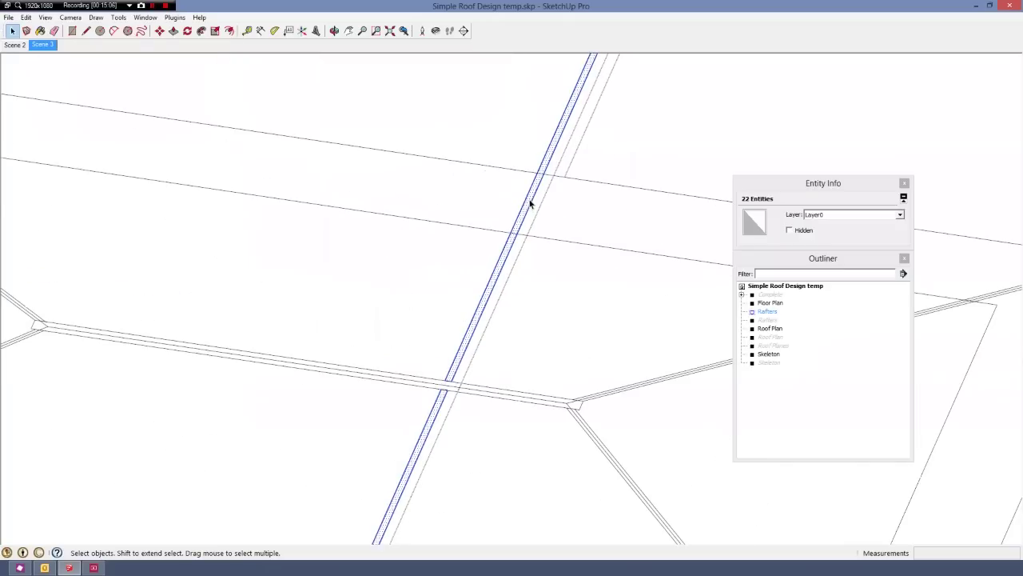
pyautogui.press('l')
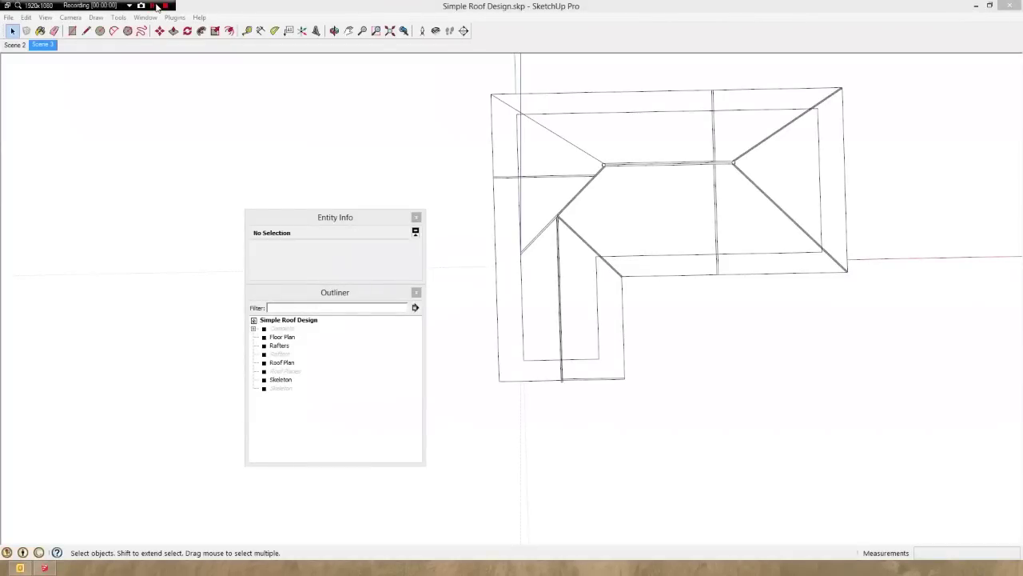
# - Hide the Floor Plan and Roof Plan groups, and unhide the Roof Planes group
pyautogui.moveTo(635, 370); pyautogui.dragTo(605, 315, button='middle')
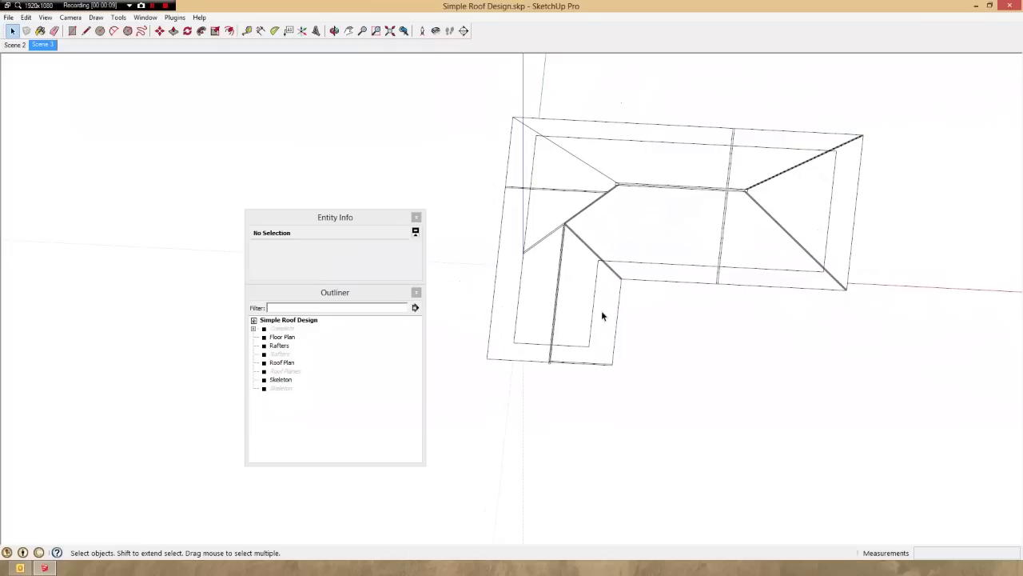
pyautogui.click(283, 362)
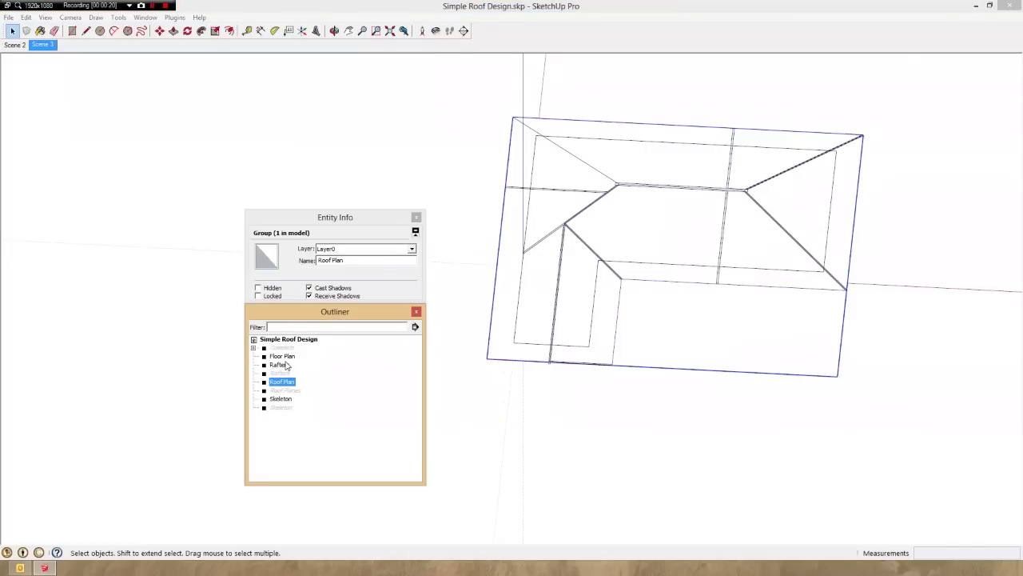
pyautogui.keyDown('ctrl'); pyautogui.click(283, 357); pyautogui.keyUp('ctrl')
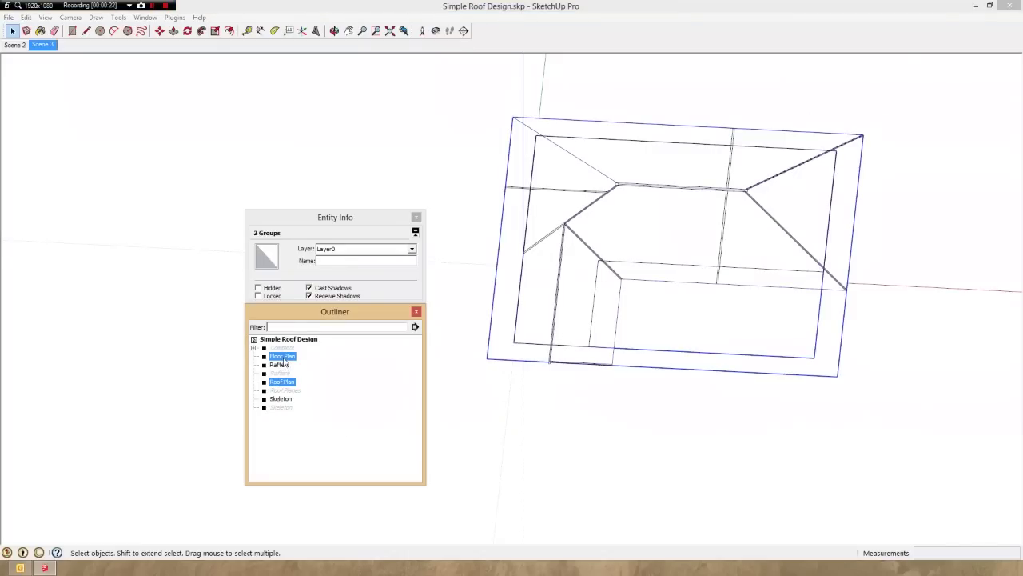
pyautogui.rightClick(283, 363)
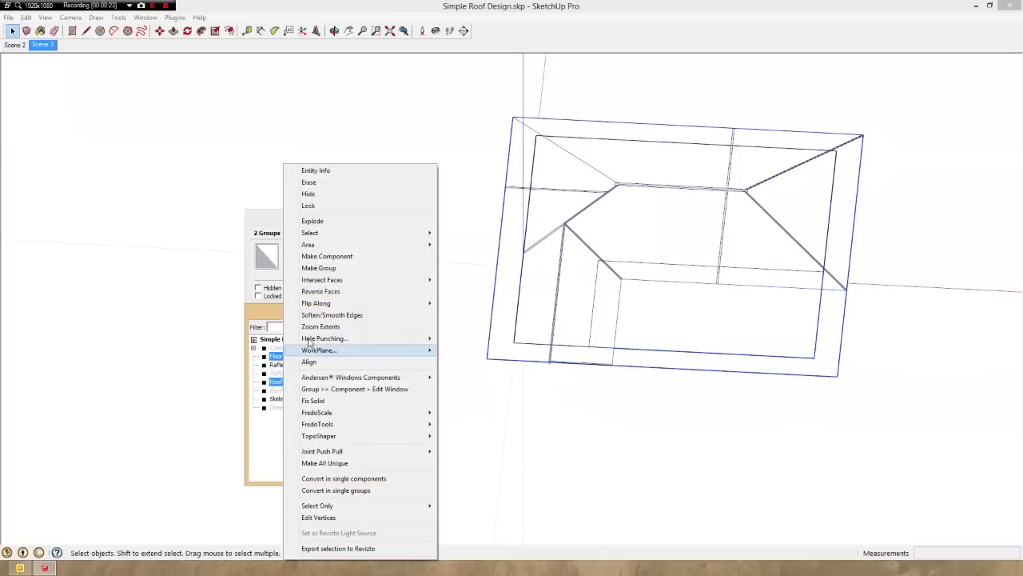
pyautogui.click(321, 195)
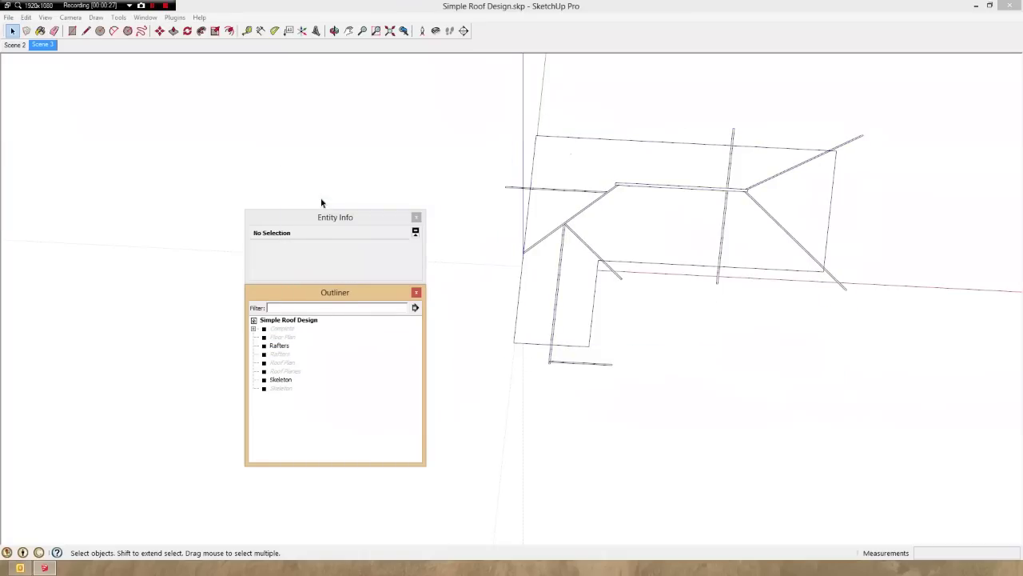
pyautogui.rightClick(279, 373)
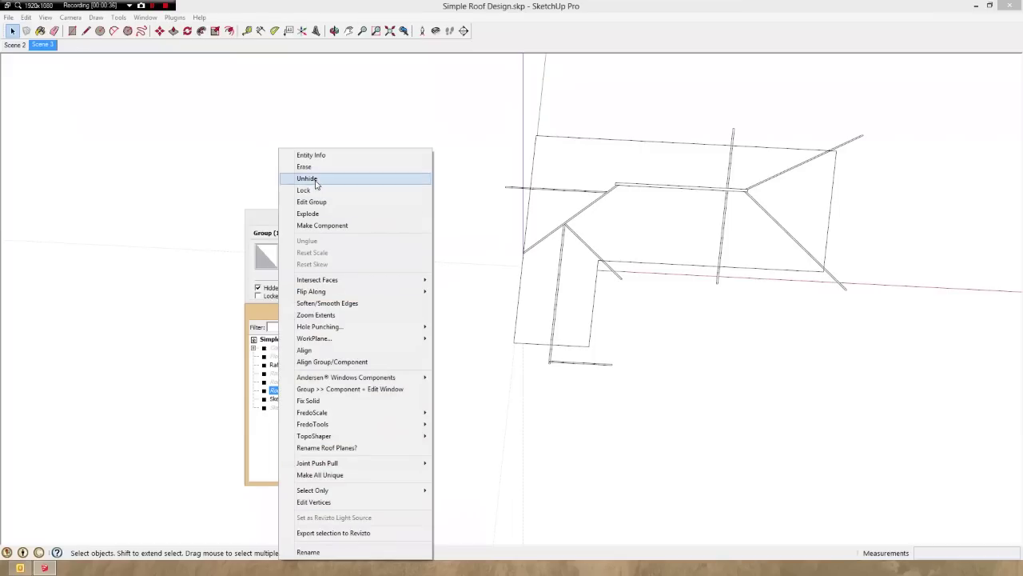
pyautogui.click(315, 183)
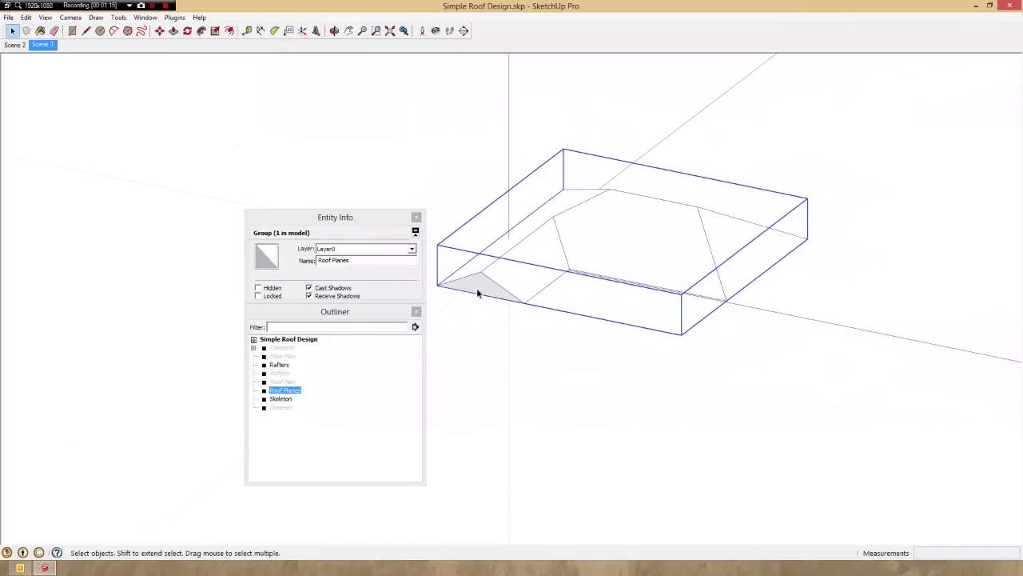
# - Place a guide line parallel to the wing gable's sloping edge, offset 9 3/8" inward on the gable face, and check its distance
pyautogui.scroll(-3, 477, 288)
pyautogui.scroll(3, 486, 290)
pyautogui.moveTo(486, 290); pyautogui.dragTo(583, 258, button='middle')
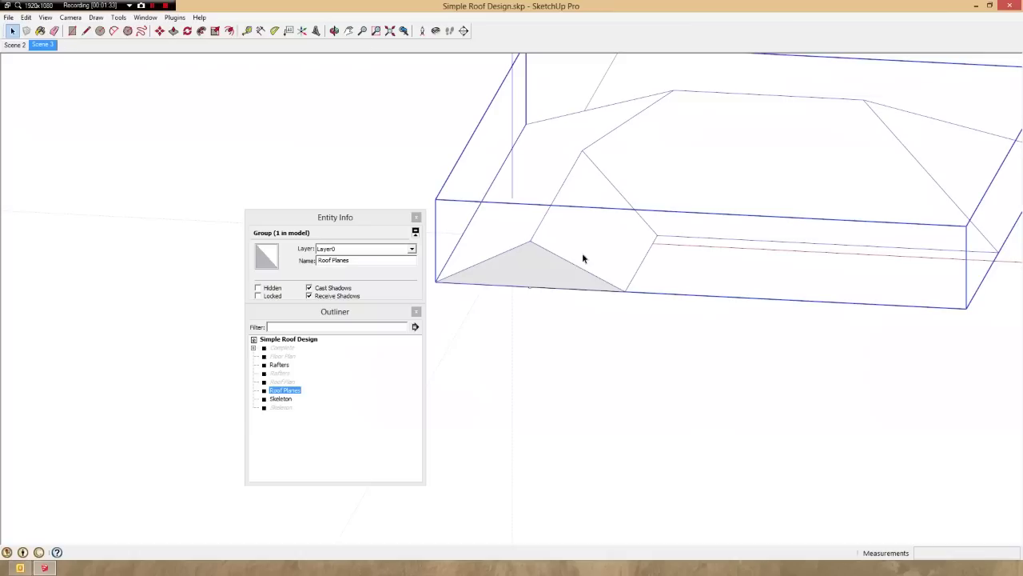
pyautogui.moveTo(520, 277); pyautogui.dragTo(577, 233, button='middle')
pyautogui.scroll(-3, 578, 251)
pyautogui.scroll(5, 585, 238)
pyautogui.press('t')
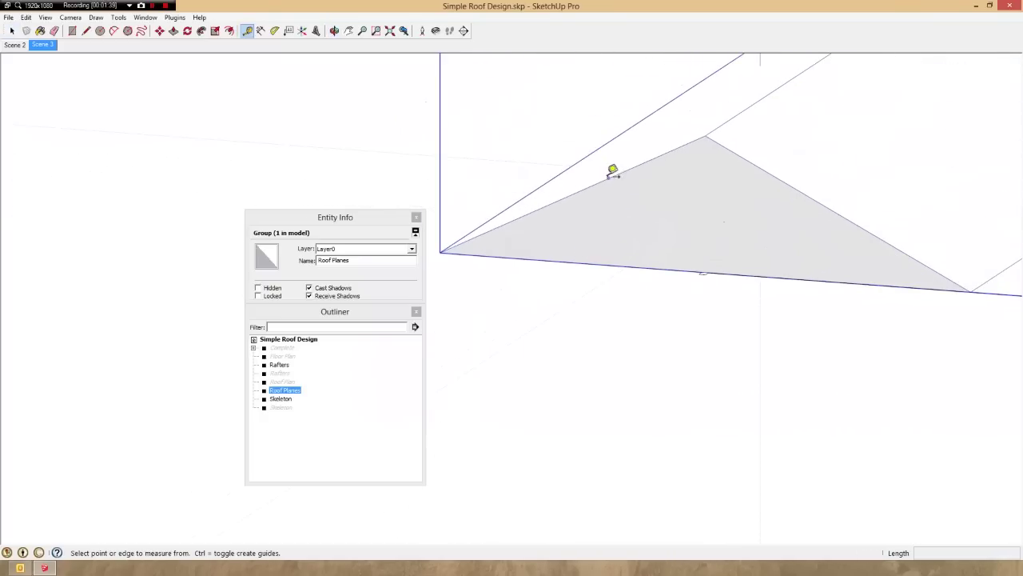
pyautogui.click(609, 177)
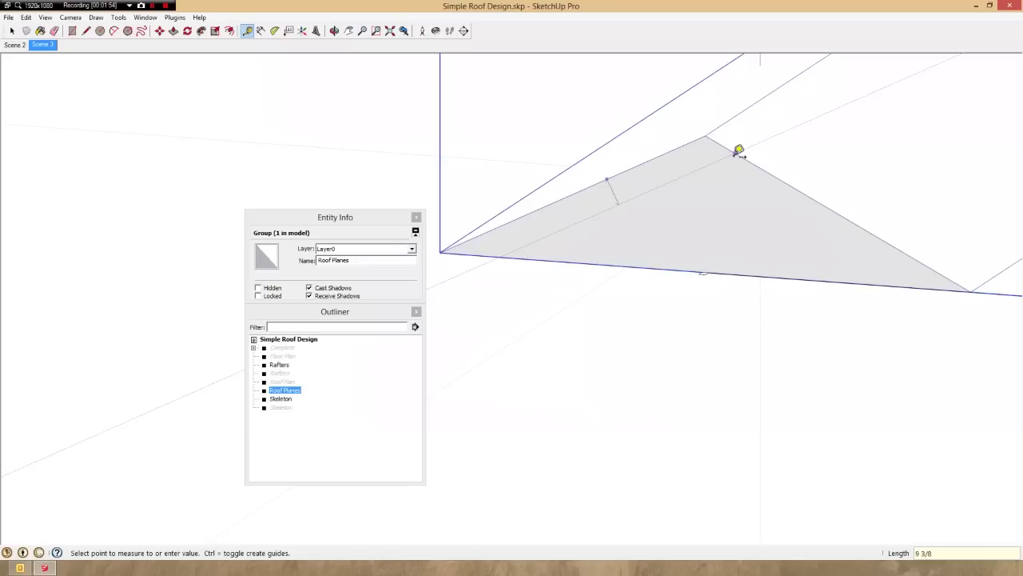
pyautogui.click(739, 152)
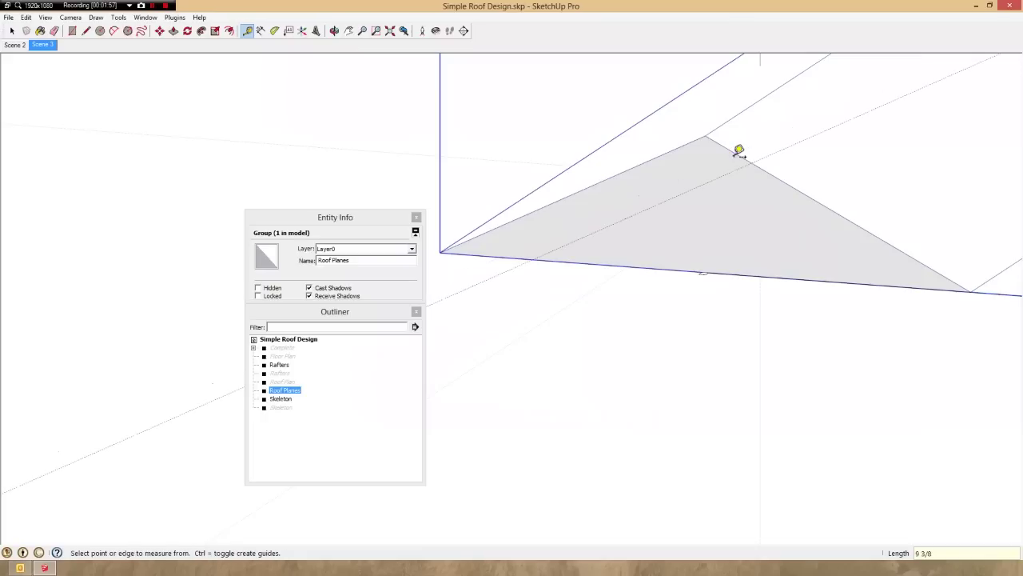
pyautogui.click(661, 155)
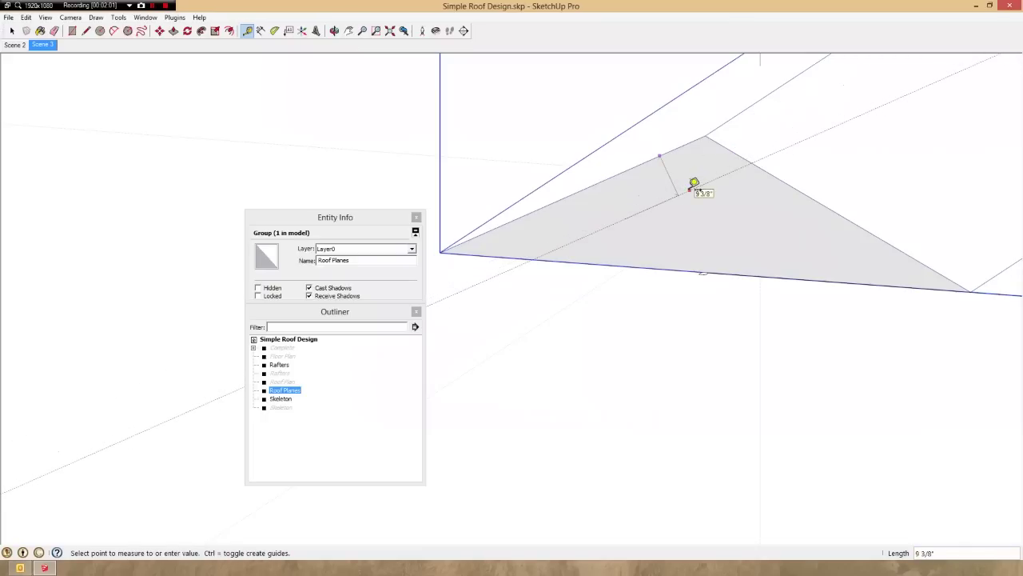
pyautogui.press('space')
pyautogui.moveTo(691, 187); pyautogui.dragTo(712, 187, button='middle')
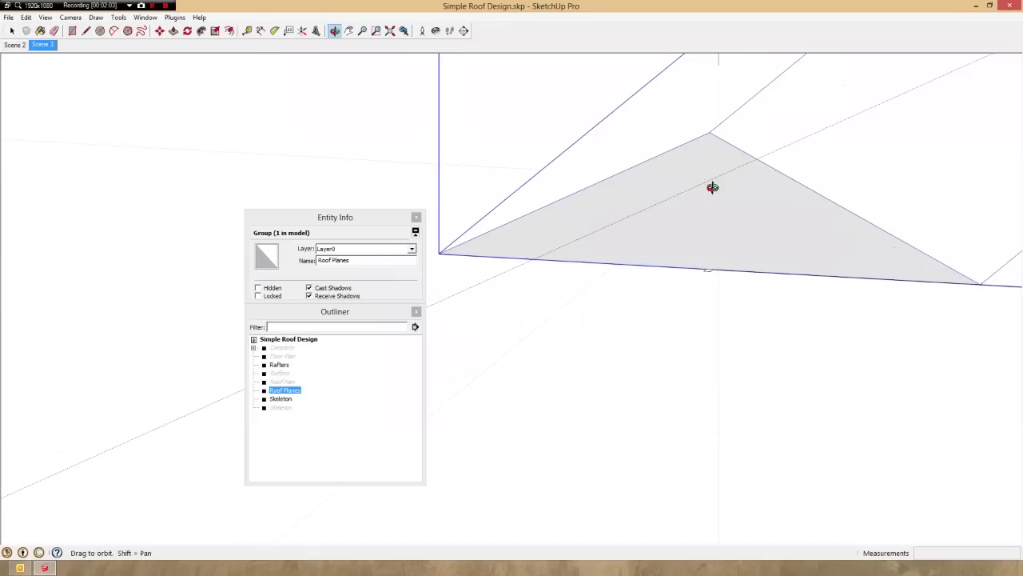
# - Add a vertical guide line through the peak of the wing's gable, offset from the blue axis
pyautogui.press('t')
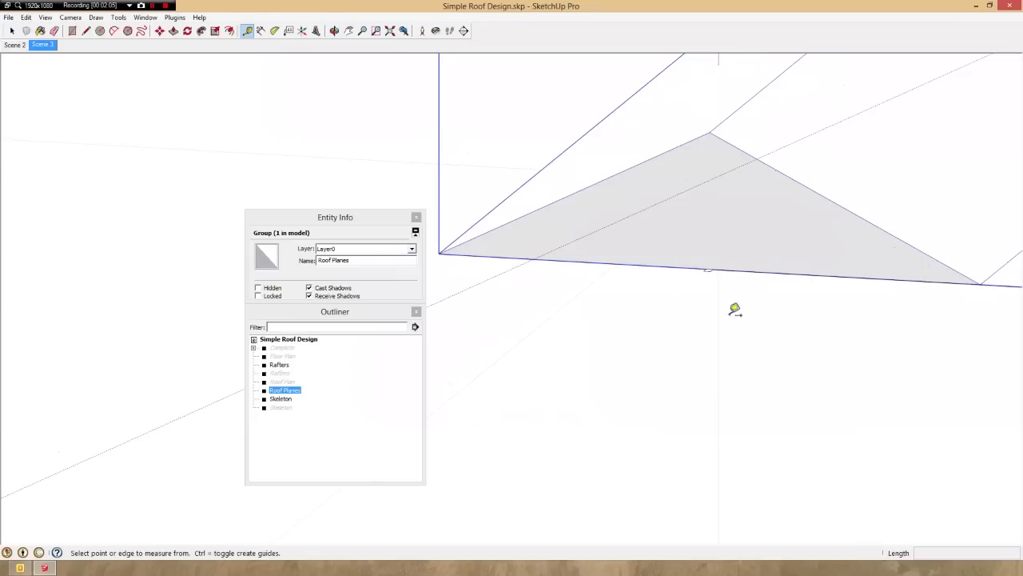
pyautogui.scroll(-4, 744, 320)
pyautogui.click(737, 186)
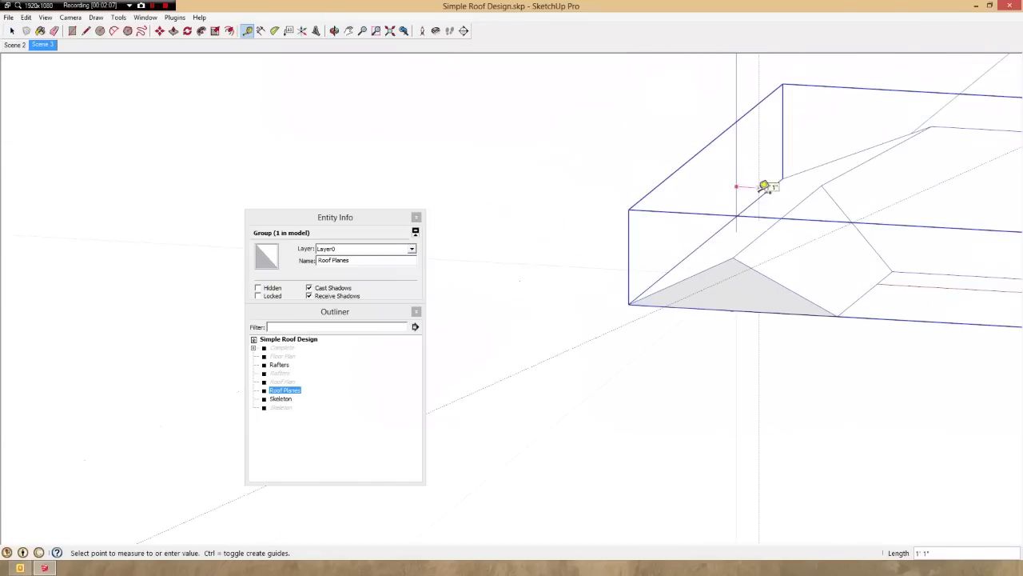
pyautogui.scroll(5, 742, 270)
pyautogui.scroll(2, 719, 245)
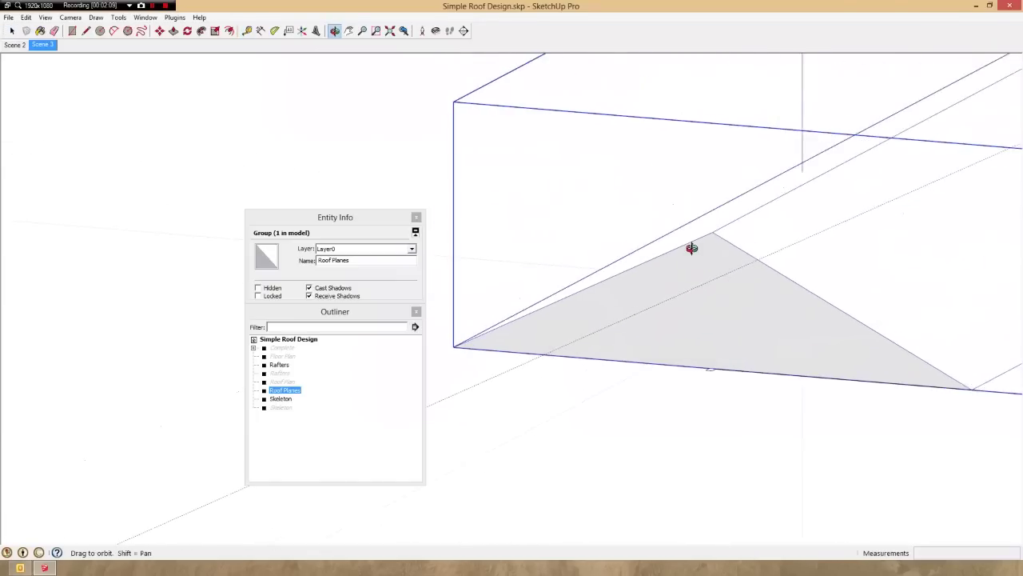
pyautogui.scroll(2, 708, 256)
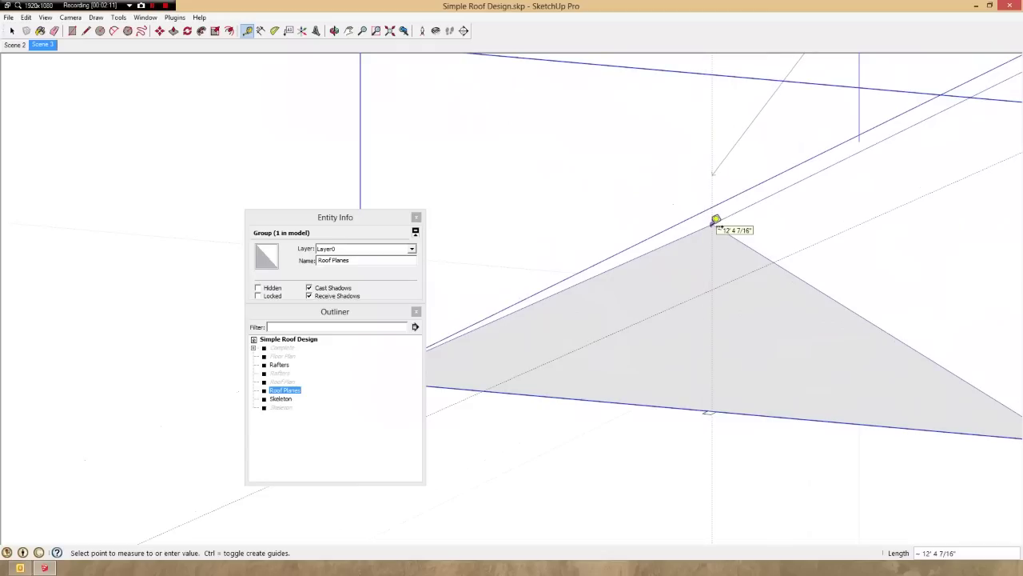
pyautogui.click(717, 219)
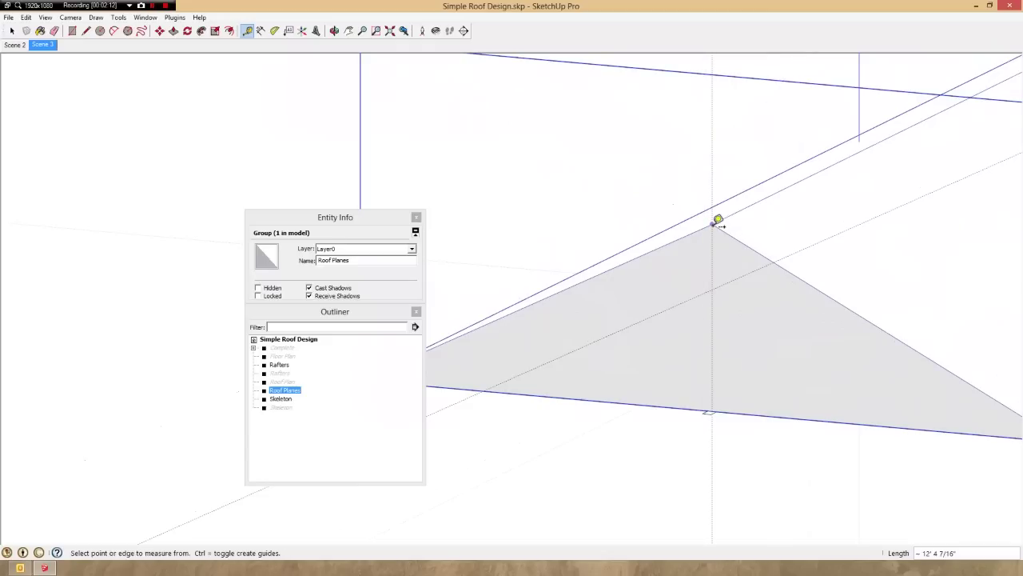
pyautogui.click(716, 221)
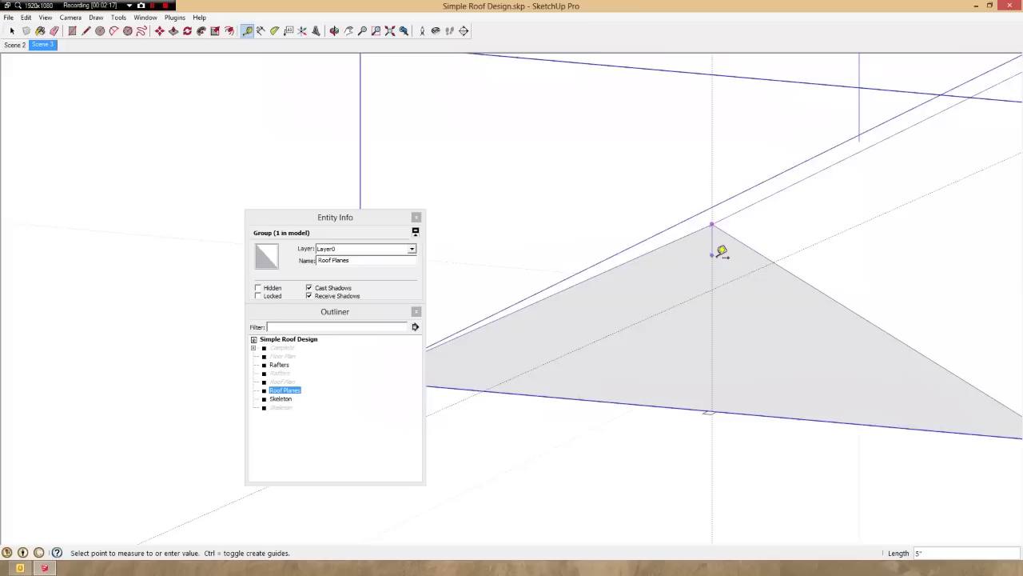
pyautogui.scroll(-5, 719, 251)
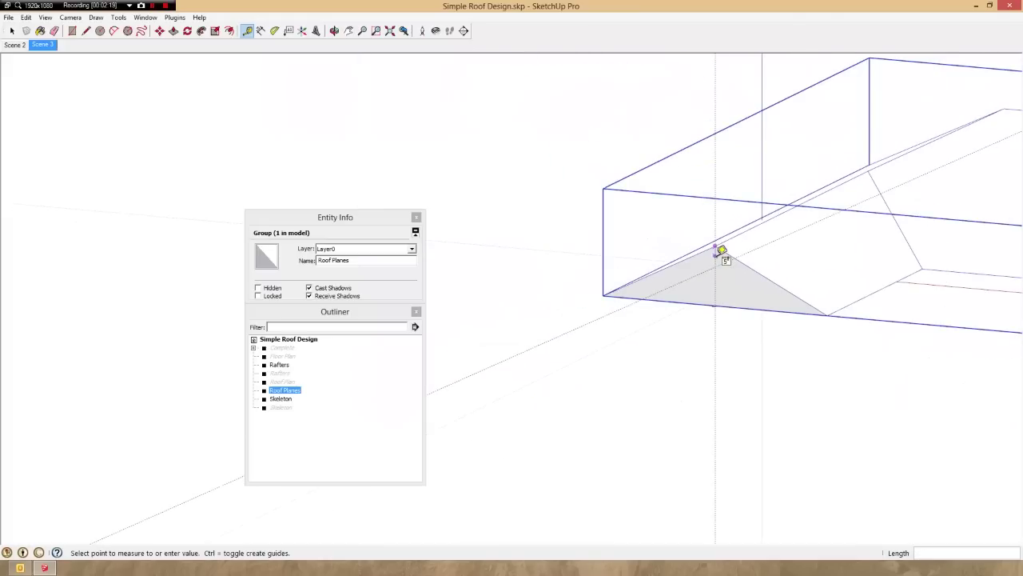
pyautogui.press('space')
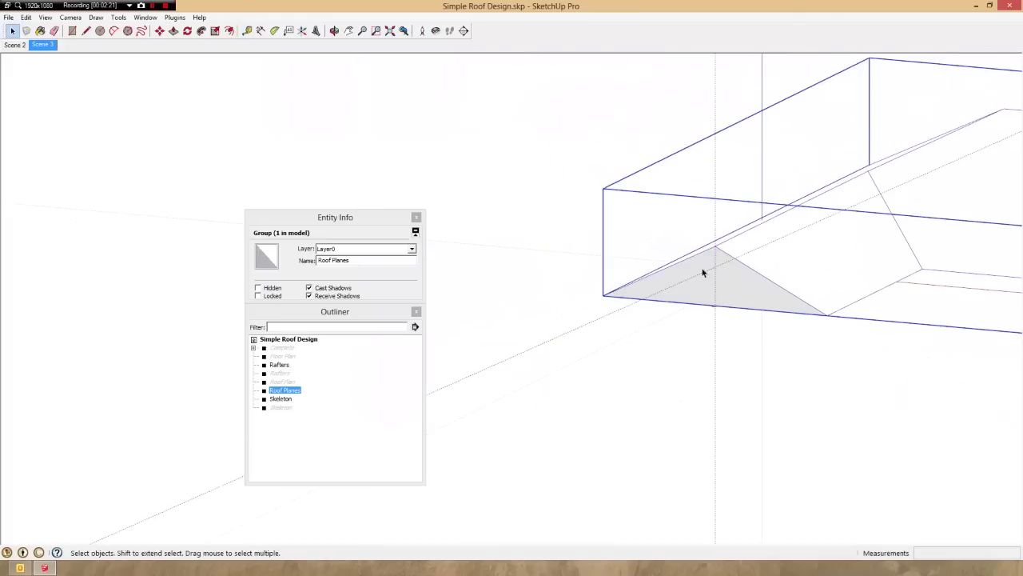
# - Copy the Roof Planes group straight down about 10 1/2", from the gable peak to the intersection of the two guide lines
pyautogui.moveTo(702, 272); pyautogui.dragTo(794, 295, button='middle')
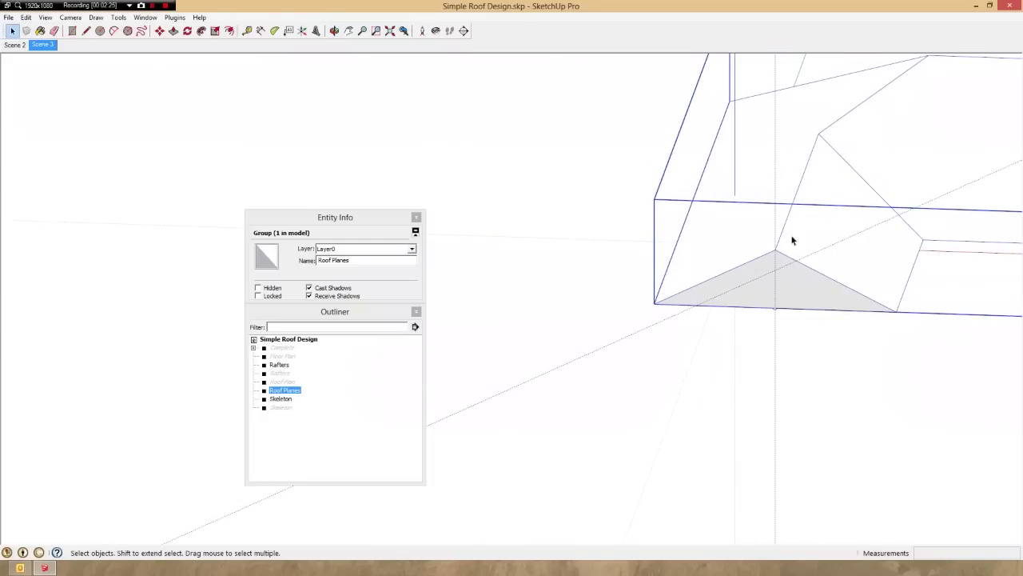
pyautogui.press('m')
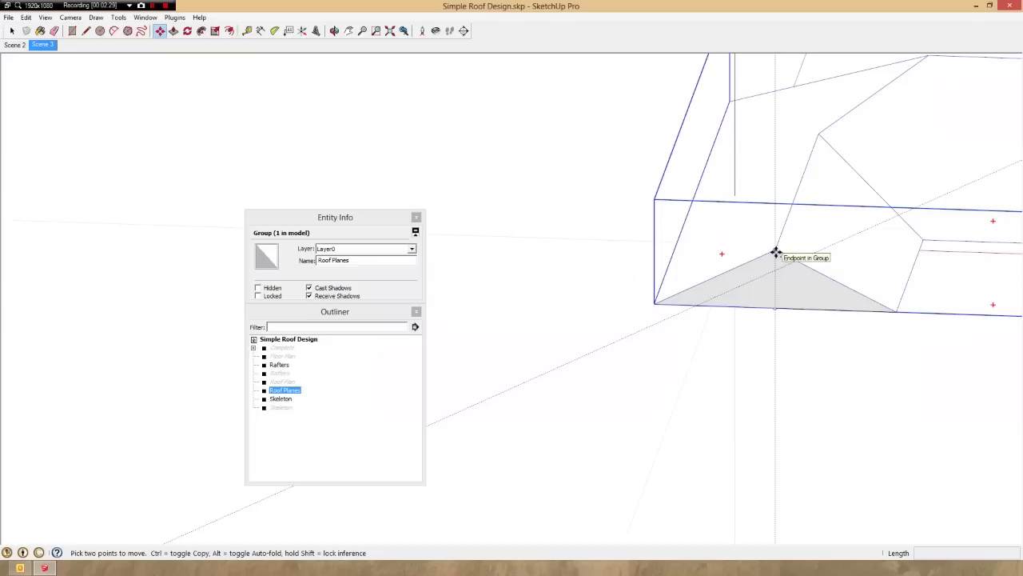
pyautogui.click(775, 253)
pyautogui.press('ctrl')
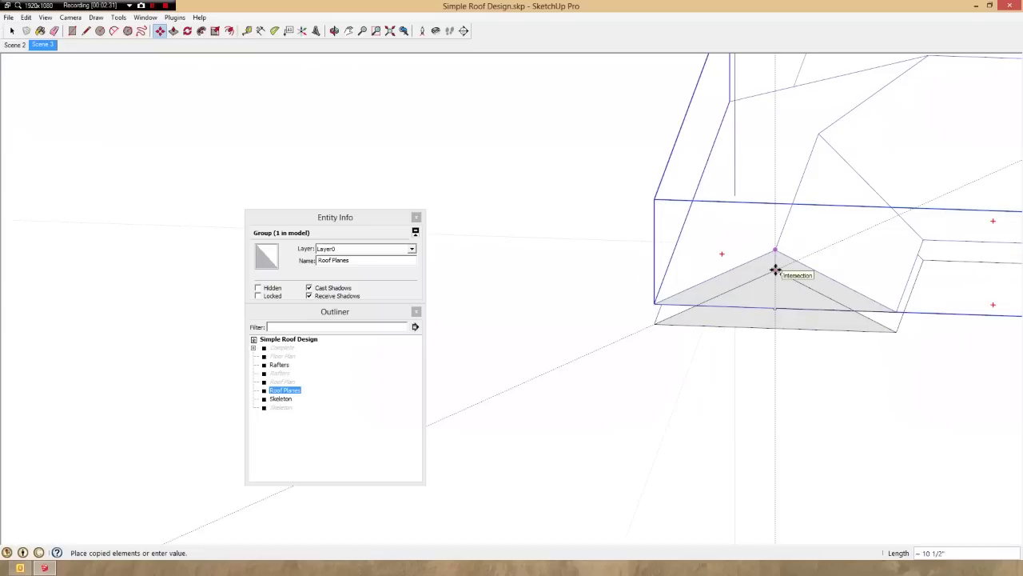
pyautogui.click(786, 292)
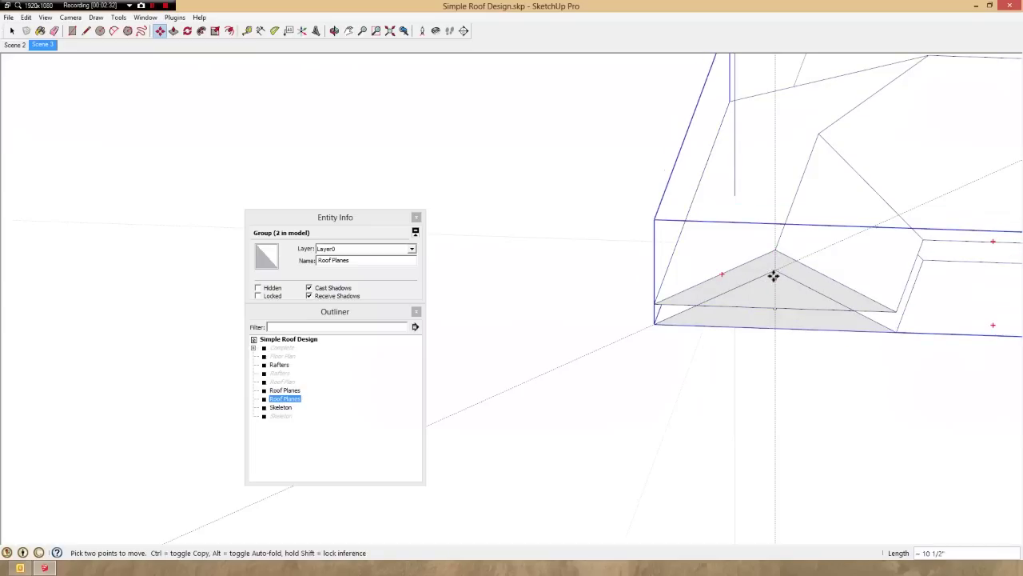
pyautogui.scroll(1, 773, 276)
pyautogui.scroll(5, 773, 275)
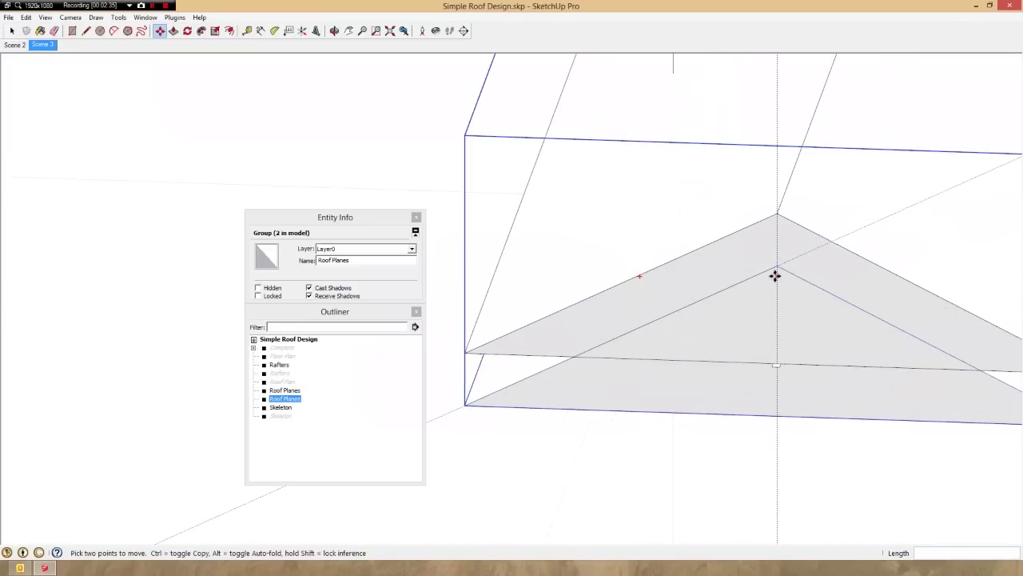
pyautogui.moveTo(776, 274); pyautogui.dragTo(782, 277, button='middle')
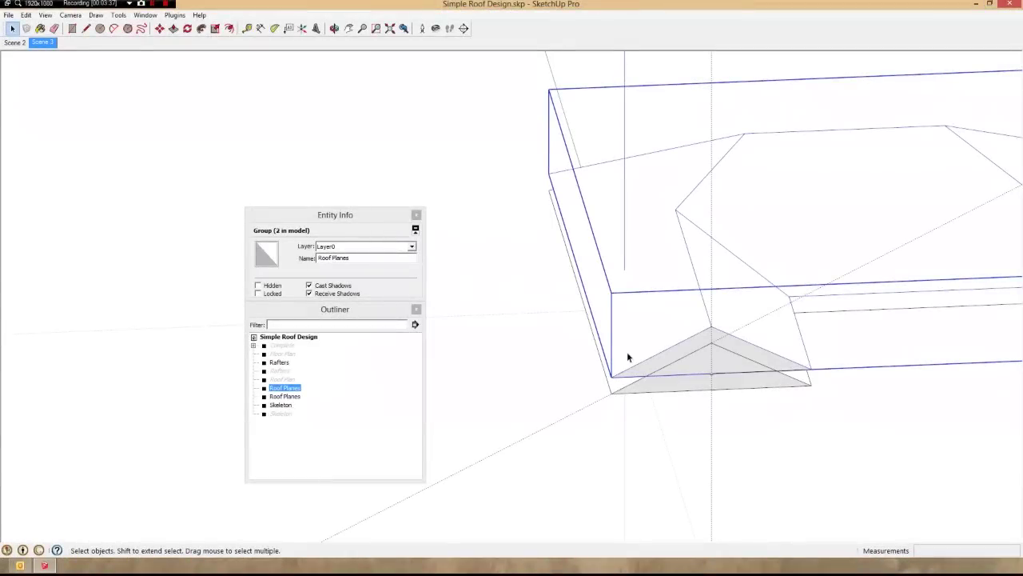
# - Copy the upper Roof Planes group in place and hide the duplicate as a backup
pyautogui.press('m')
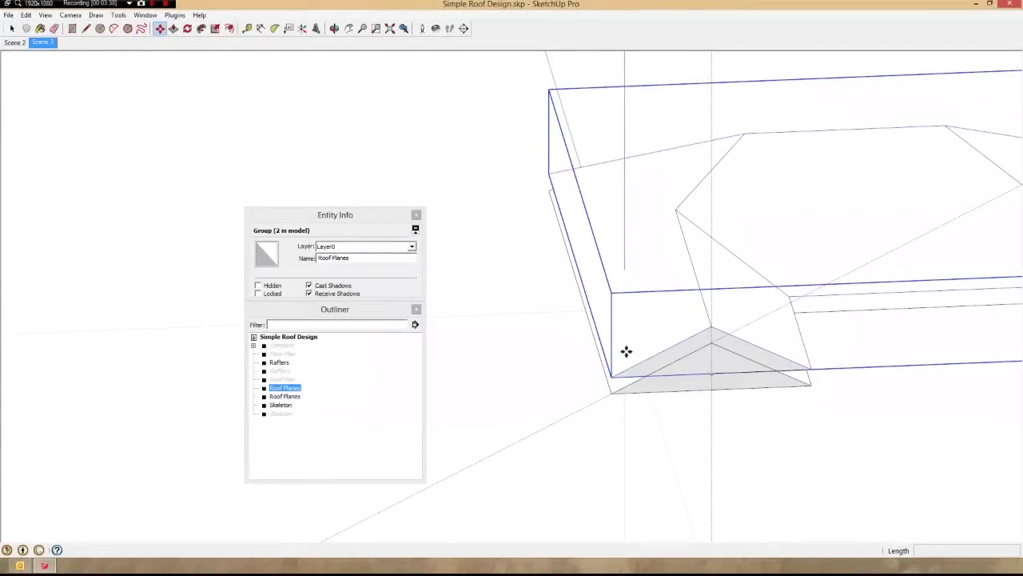
pyautogui.click(610, 377)
pyautogui.press('ctrl')
pyautogui.click(611, 377)
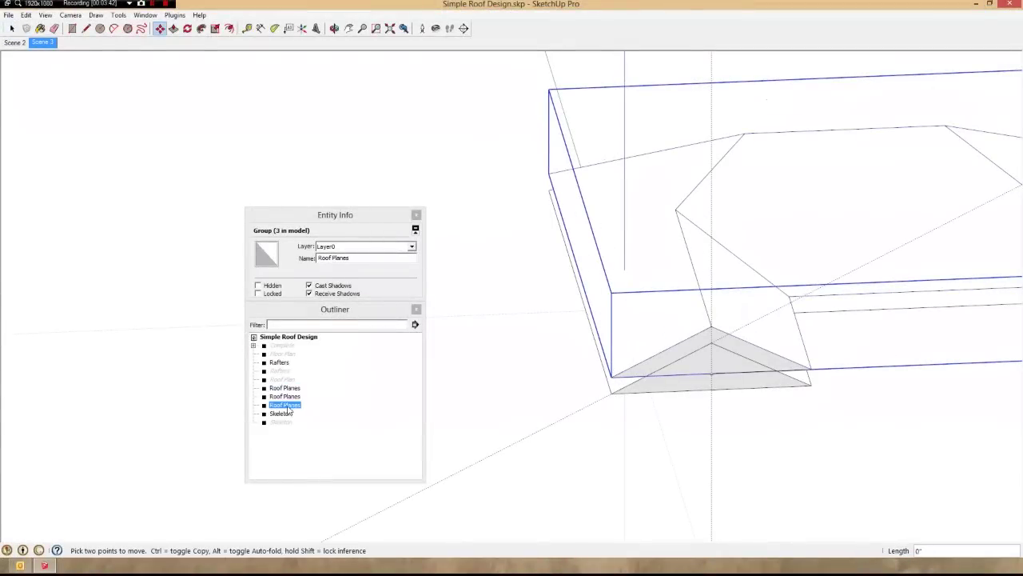
pyautogui.rightClick(287, 406)
pyautogui.click(313, 176)
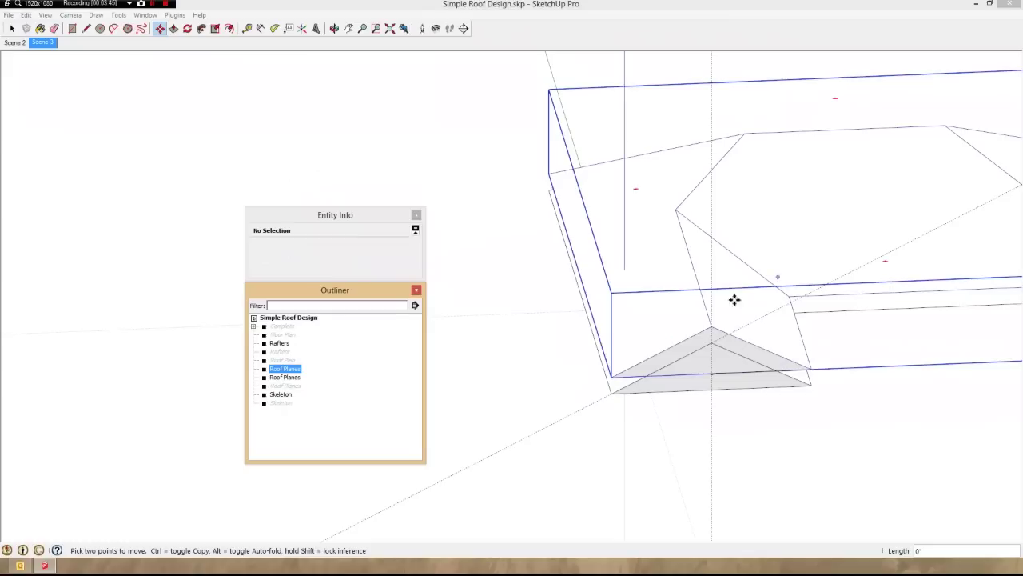
# - Group the visible upper and lower Roof Planes together and name the new group Roof Planes Solid
pyautogui.press('space')
pyautogui.click(638, 334)
pyautogui.click(612, 389)
pyautogui.keyDown('ctrl'); pyautogui.click(613, 391); pyautogui.keyUp('ctrl')
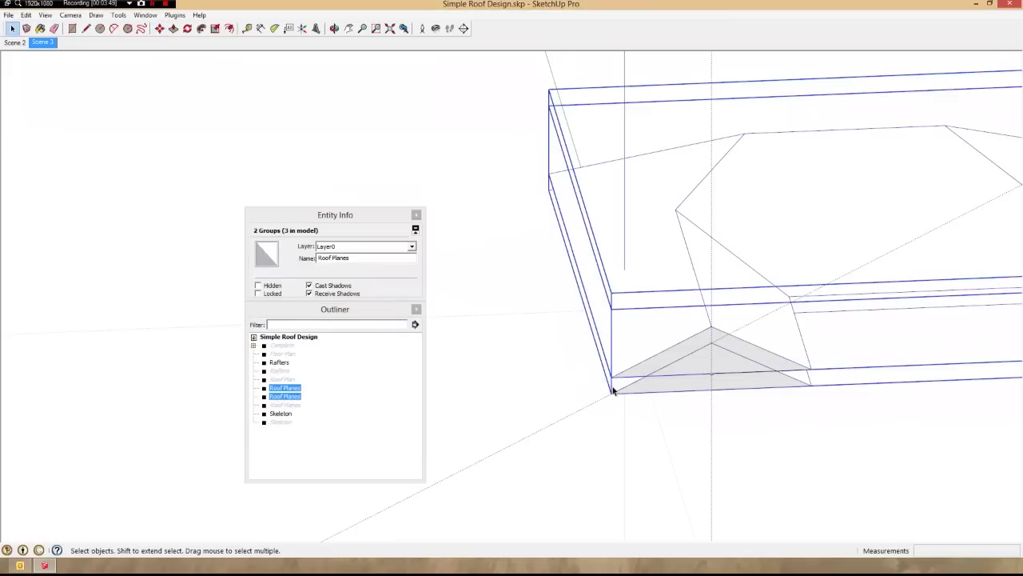
pyautogui.rightClick(629, 352)
pyautogui.click(663, 257)
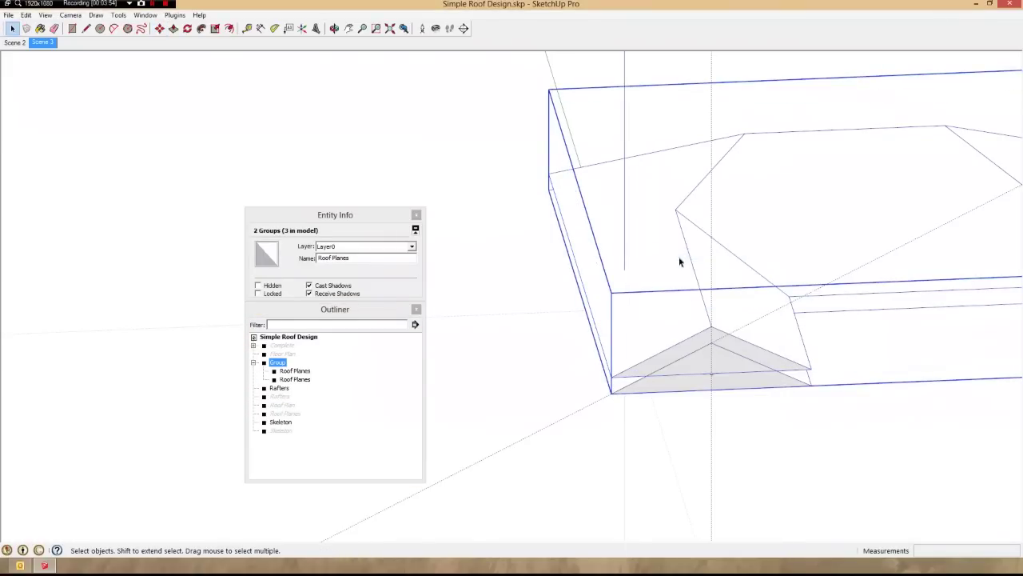
pyautogui.click(350, 256)
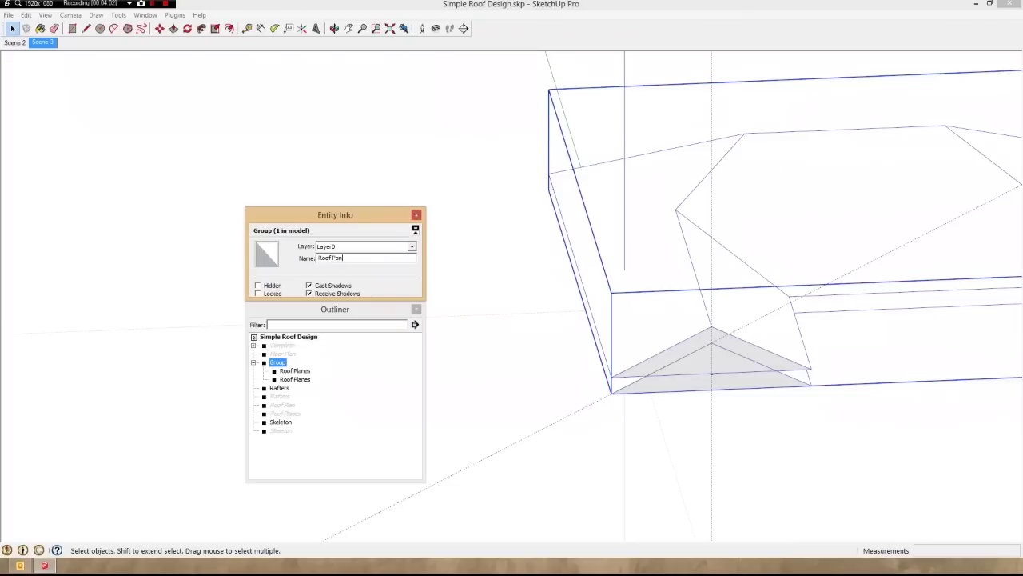
pyautogui.press('Return')
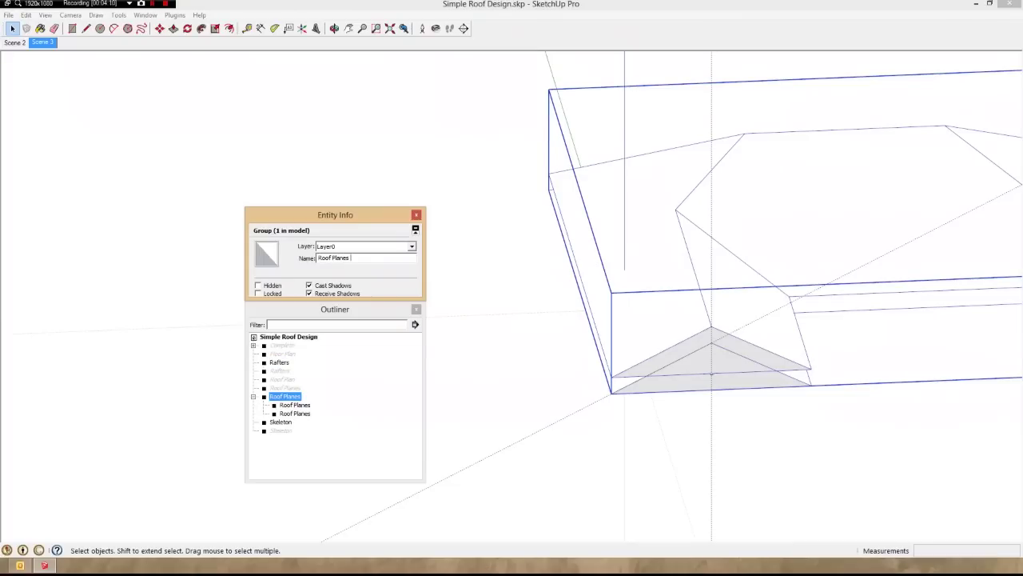
# - Explode the two Roof Planes groups nested inside the Roof Planes Solid group
pyautogui.click(295, 396)
pyautogui.click(295, 405)
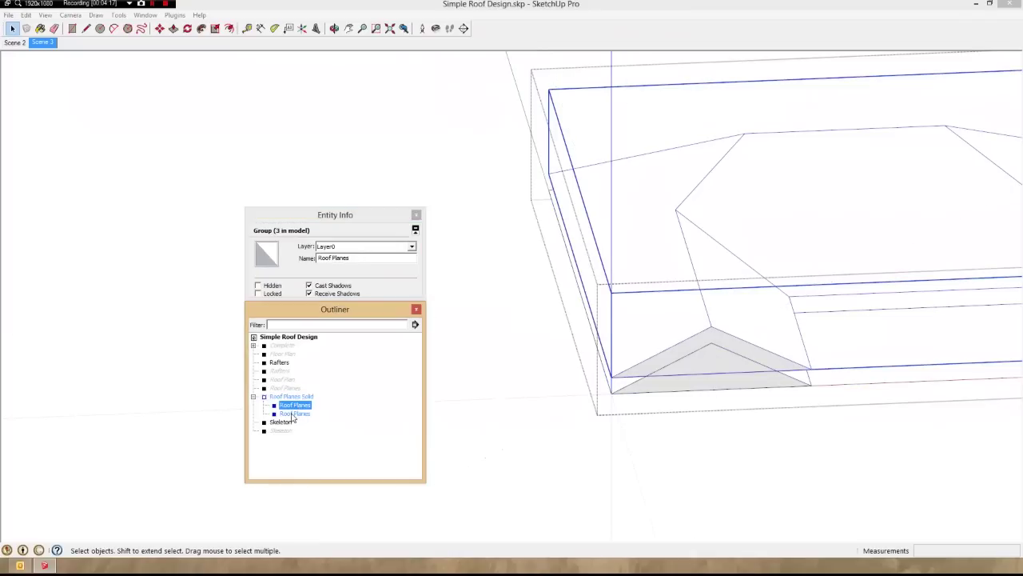
pyautogui.keyDown('shift'); pyautogui.click(294, 414); pyautogui.keyUp('shift')
pyautogui.rightClick(293, 414)
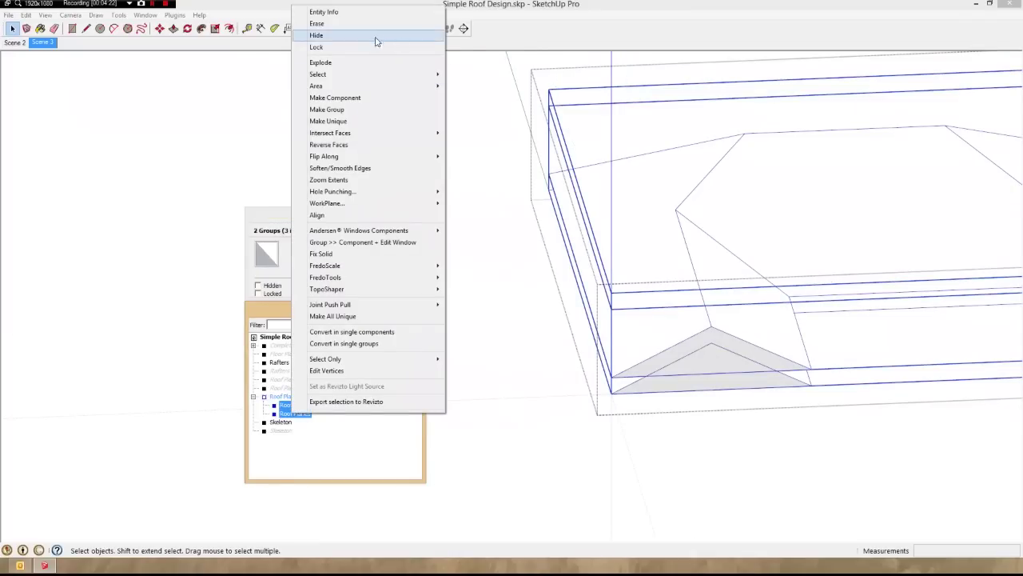
pyautogui.click(333, 63)
pyautogui.click(621, 356)
# - Draw vertical edges joining the upper and lower roof planes, starting at the wing gable's eave corner and continuing along the adjoining eave
pyautogui.moveTo(621, 359); pyautogui.dragTo(646, 295, button='middle')
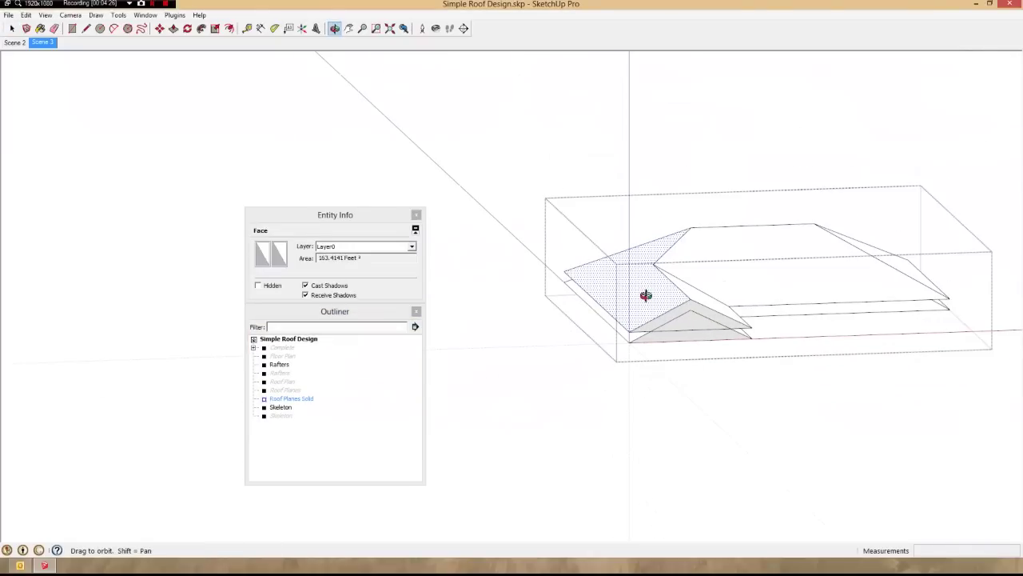
pyautogui.press('l')
pyautogui.scroll(5, 616, 336)
pyautogui.scroll(-2, 616, 312)
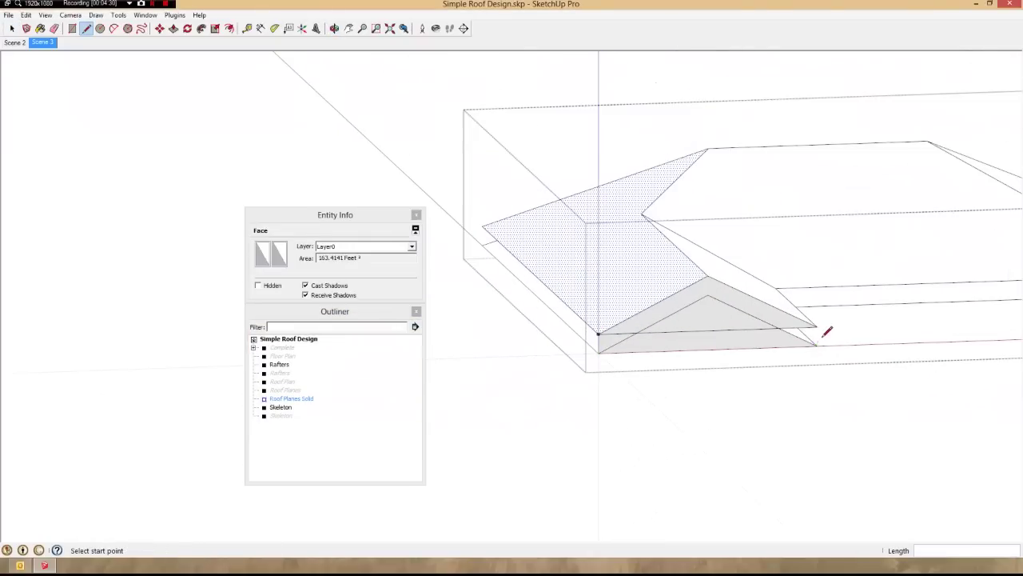
pyautogui.click(817, 342)
pyautogui.moveTo(818, 319); pyautogui.dragTo(592, 322, button='middle')
pyautogui.scroll(3, 640, 324)
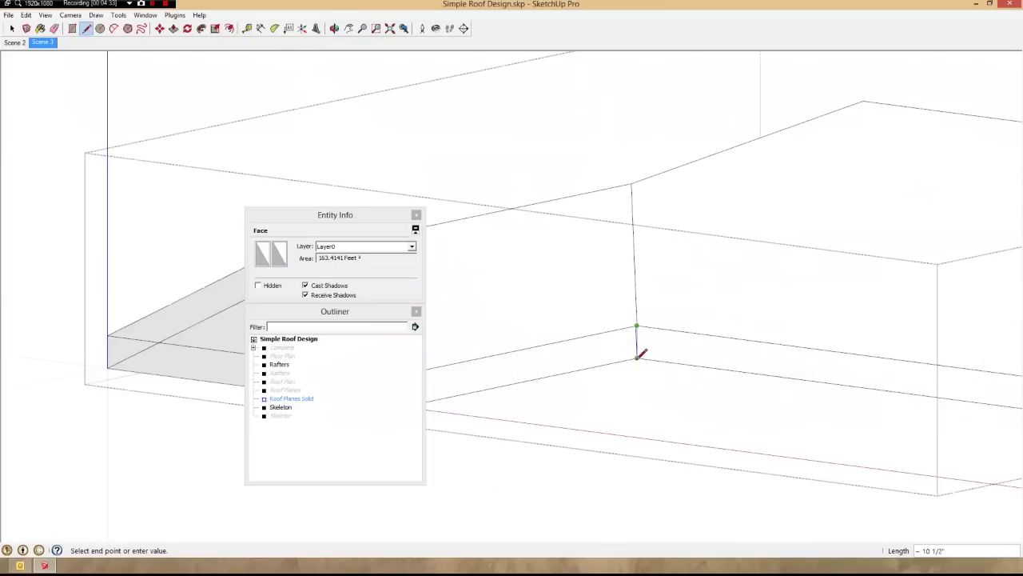
pyautogui.scroll(-3, 640, 356)
pyautogui.click(962, 368)
# - Draw vertical edges about 10 1/2" long between the upper and lower eave corners on the far side of the main roof
pyautogui.moveTo(880, 376); pyautogui.dragTo(570, 385, button='middle')
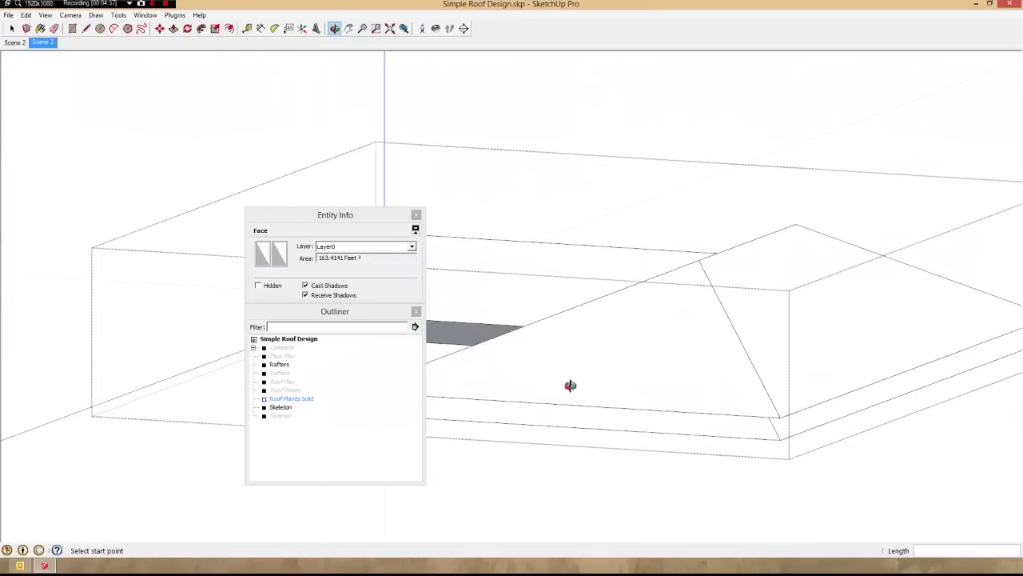
pyautogui.scroll(3, 758, 393)
pyautogui.click(792, 429)
pyautogui.click(792, 464)
pyautogui.scroll(-5, 777, 434)
pyautogui.scroll(5, 943, 403)
pyautogui.click(925, 315)
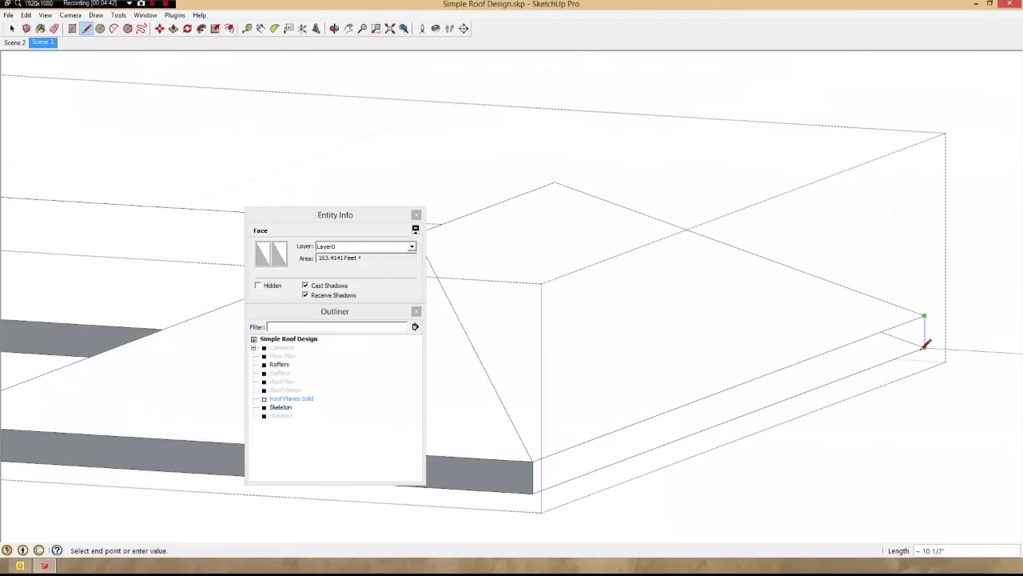
pyautogui.click(925, 347)
# - Select and delete the unwanted faces closing off the underside of the roof planes
pyautogui.moveTo(848, 357); pyautogui.dragTo(416, 384, button='middle')
pyautogui.scroll(-2, 720, 448)
pyautogui.press('space')
pyautogui.click(741, 452)
pyautogui.scroll(-5, 679, 436)
pyautogui.moveTo(679, 400); pyautogui.dragTo(731, 239, button='middle')
pyautogui.scroll(5, 759, 405)
pyautogui.scroll(-3, 705, 220)
pyautogui.click(598, 314)
pyautogui.moveTo(677, 424); pyautogui.dragTo(432, 412, button='middle')
pyautogui.scroll(4, 802, 341)
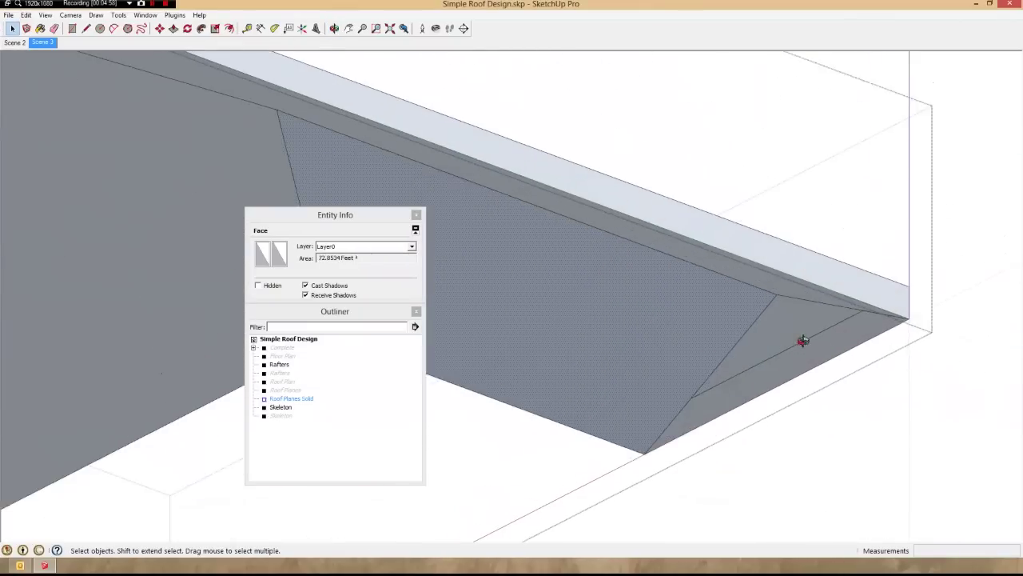
# - Erase the leftover edges beneath the roof and across the base of the wing's gable
pyautogui.press('e')
pyautogui.moveTo(802, 341)
pyautogui.mouseDown(button='middle')
pyautogui.moveTo(576, 315)
pyautogui.moveTo(366, 400)
pyautogui.mouseUp(button='middle')
pyautogui.click(757, 345)
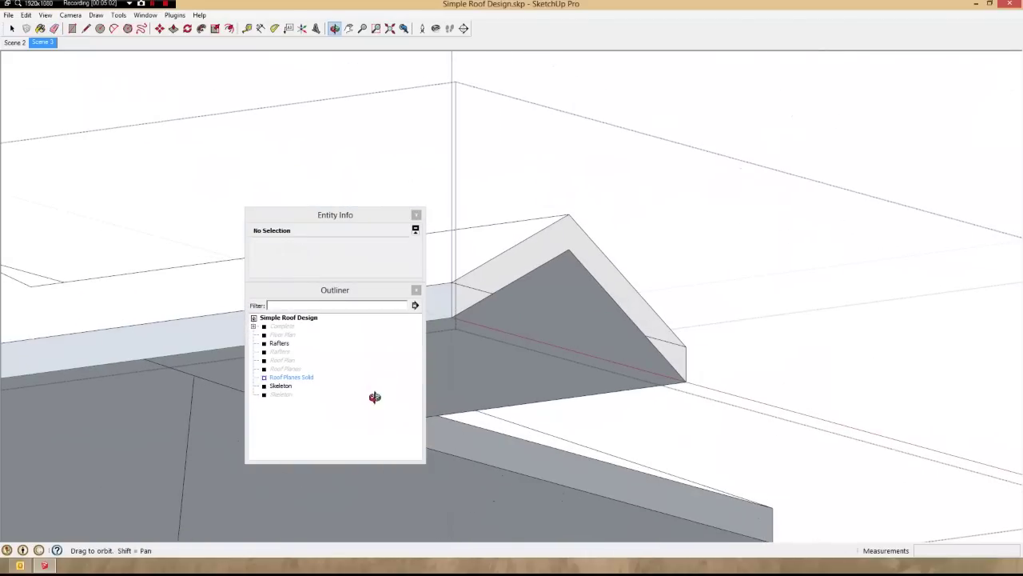
pyautogui.scroll(2, 584, 309)
pyautogui.click(582, 310)
# - Reverse the two eave fascia faces that meet at the main roof's outer corner
pyautogui.scroll(-5, 910, 237)
pyautogui.moveTo(912, 238)
pyautogui.mouseDown(button='middle')
pyautogui.moveTo(925, 148)
pyautogui.moveTo(889, 345)
pyautogui.mouseUp(button='middle')
pyautogui.scroll(4, 119, 306)
pyautogui.moveTo(520, 288); pyautogui.dragTo(946, 327, button='middle')
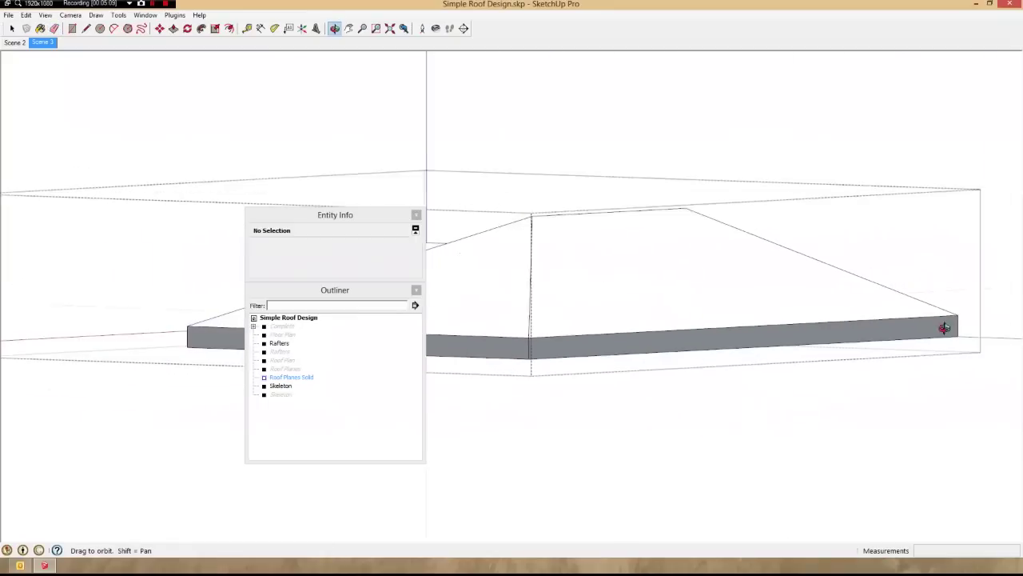
pyautogui.scroll(5, 552, 347)
pyautogui.press('space')
pyautogui.click(601, 348)
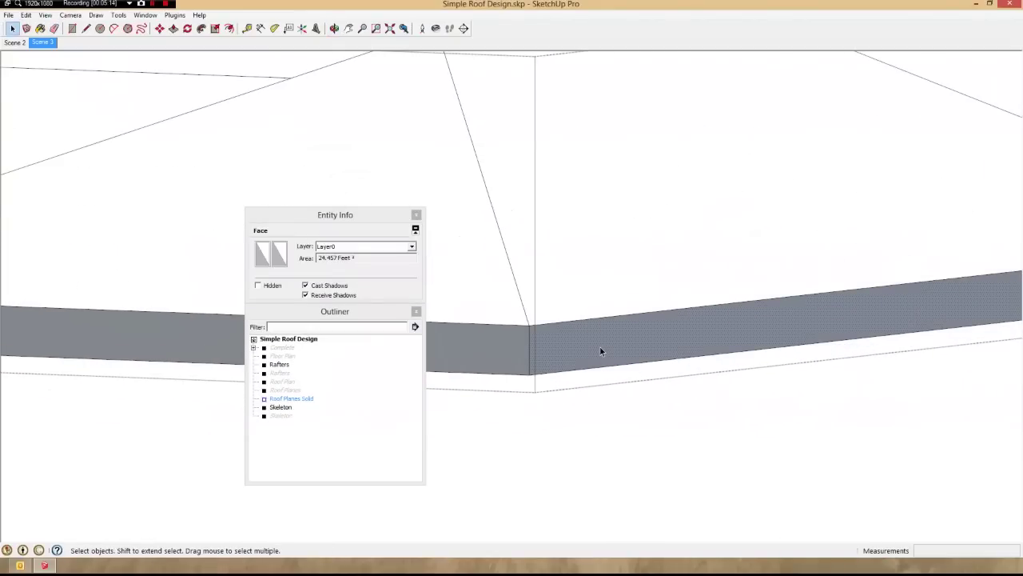
pyautogui.rightClick(601, 350)
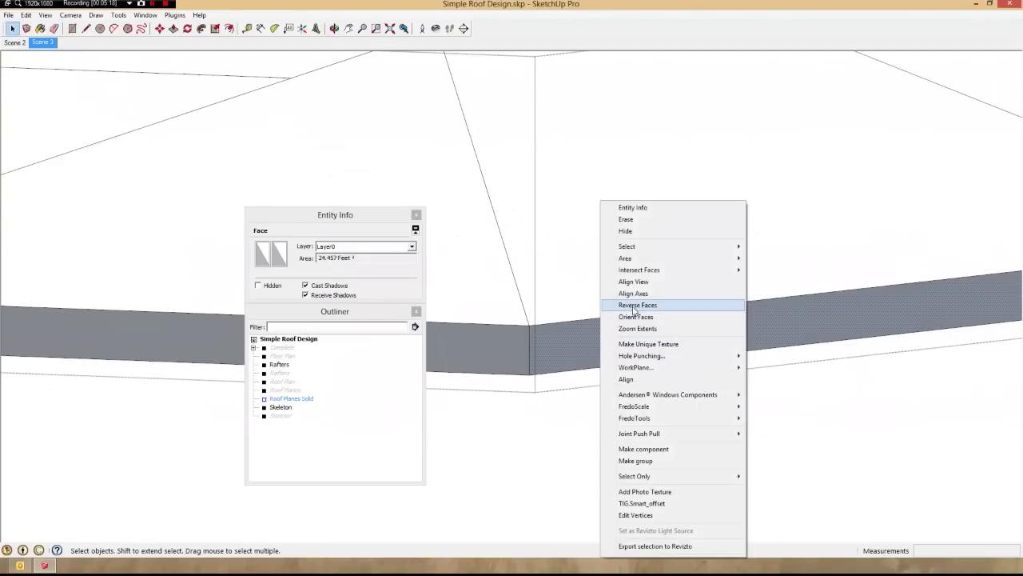
pyautogui.click(656, 305)
pyautogui.moveTo(655, 305); pyautogui.dragTo(540, 336, button='middle')
pyautogui.rightClick(539, 336)
pyautogui.click(575, 328)
# - Reverse the remaining inward-facing fascia faces around the eaves of the roof solid
pyautogui.moveTo(641, 322); pyautogui.dragTo(560, 319, button='middle')
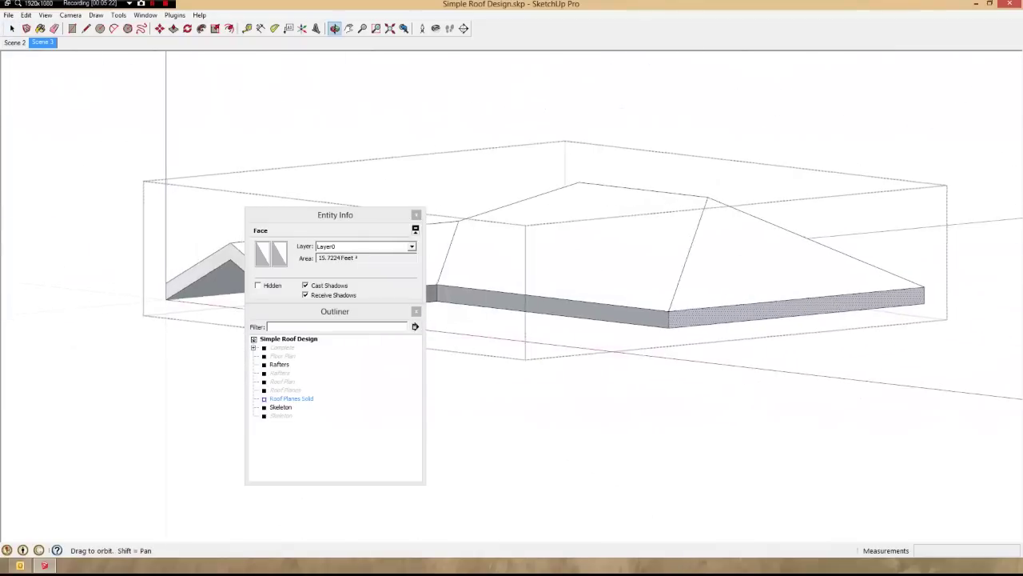
pyautogui.scroll(5, 496, 312)
pyautogui.click(690, 313)
pyautogui.click(708, 312)
pyautogui.moveTo(708, 312); pyautogui.dragTo(789, 361, button='middle')
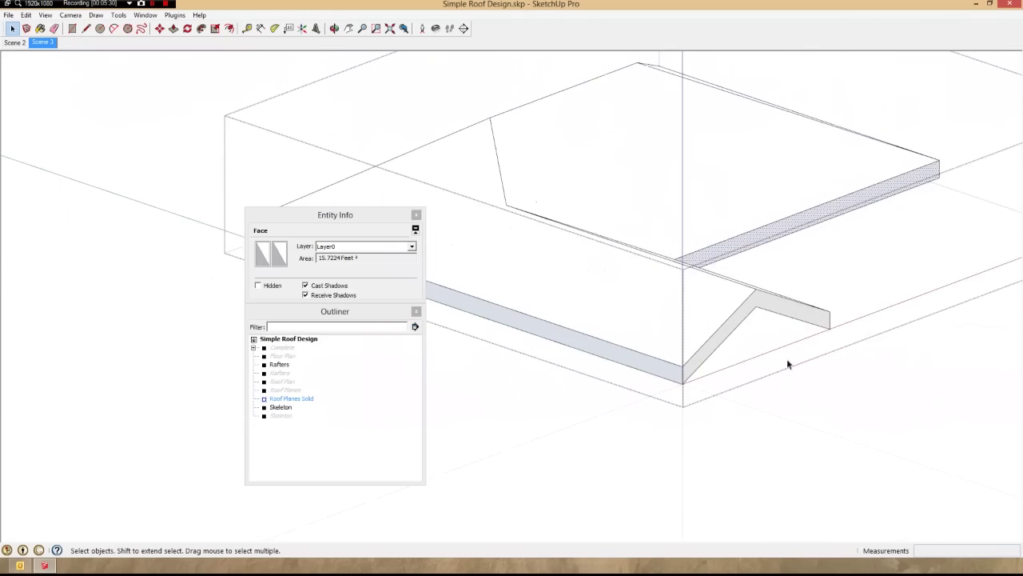
pyautogui.rightClick(599, 199)
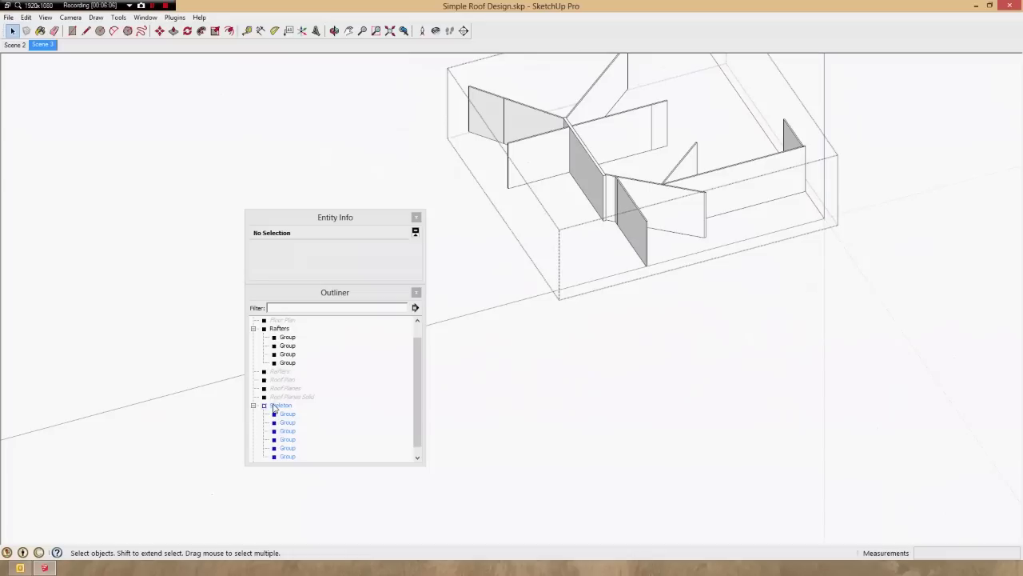
# - Unhide the Roof Planes Solid group together with the visible Rafters and Skeleton groups
pyautogui.click(279, 397)
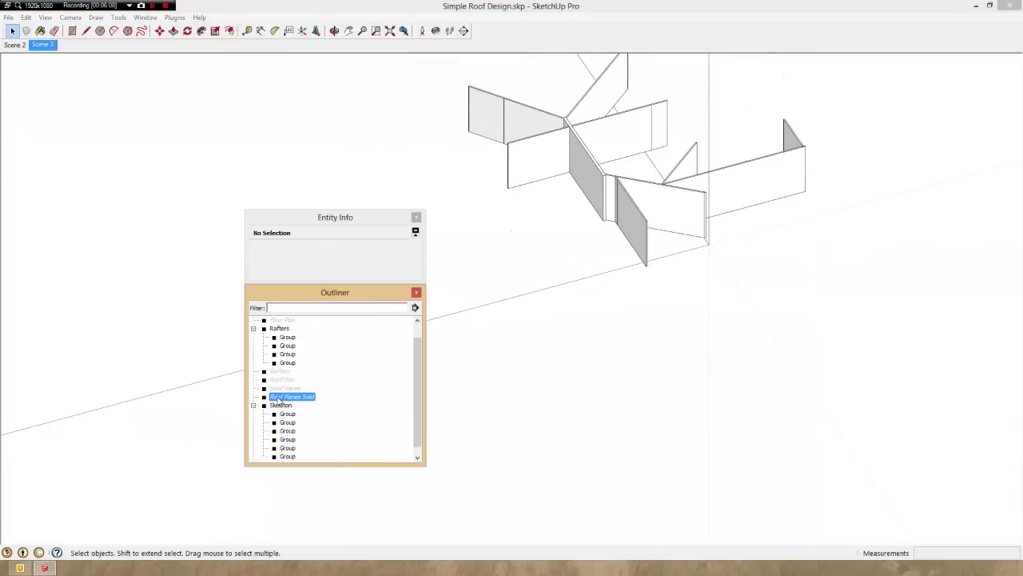
pyautogui.rightClick(281, 419)
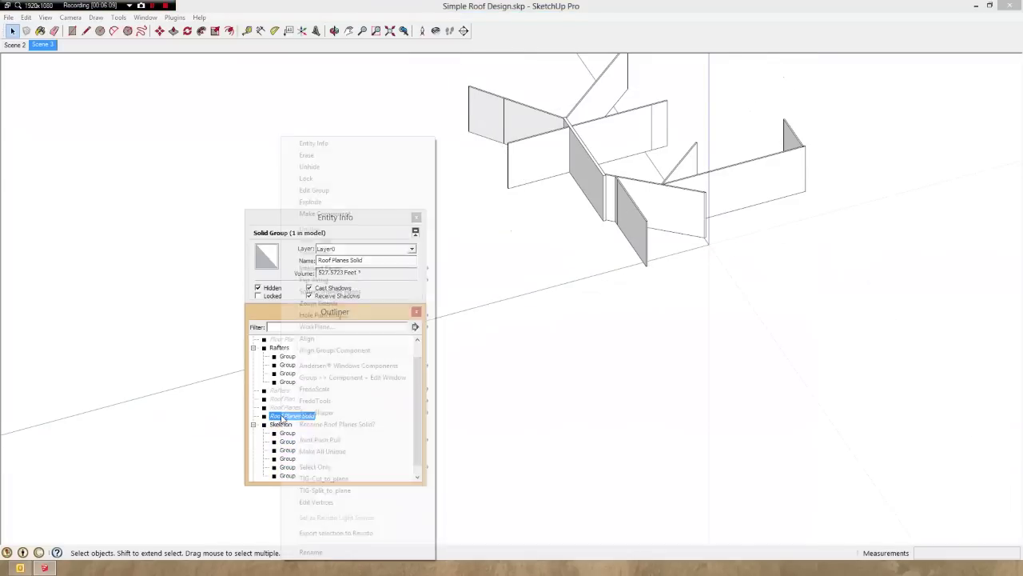
pyautogui.click(316, 168)
# - Examine from above and below where the rafter boards pass through the Roof Planes Solid, selecting one rafter inside the Rafters group
pyautogui.moveTo(613, 221); pyautogui.dragTo(907, 116, button='middle')
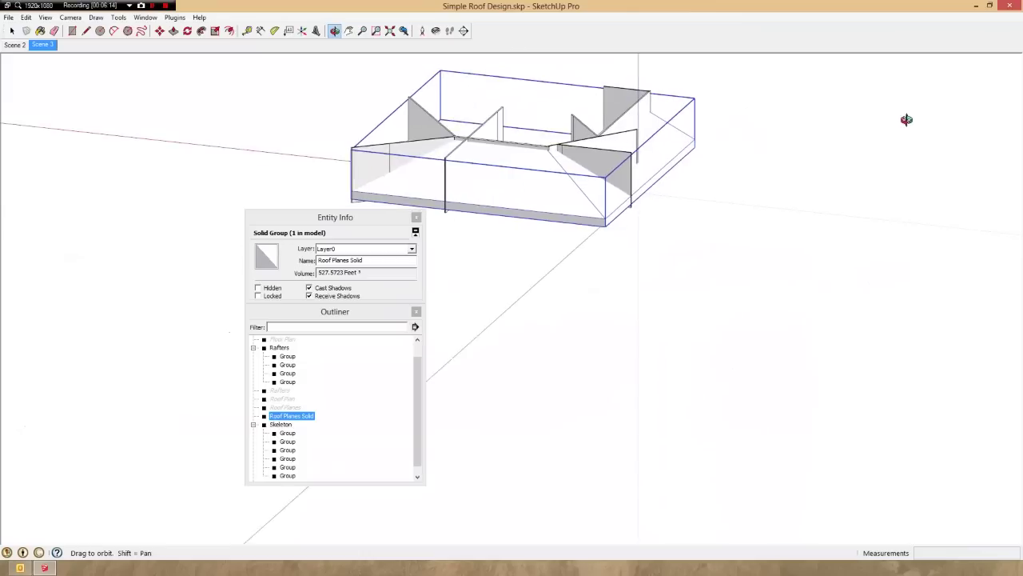
pyautogui.scroll(5, 610, 206)
pyautogui.moveTo(610, 207); pyautogui.dragTo(599, 318, button='middle')
pyautogui.scroll(5, 655, 336)
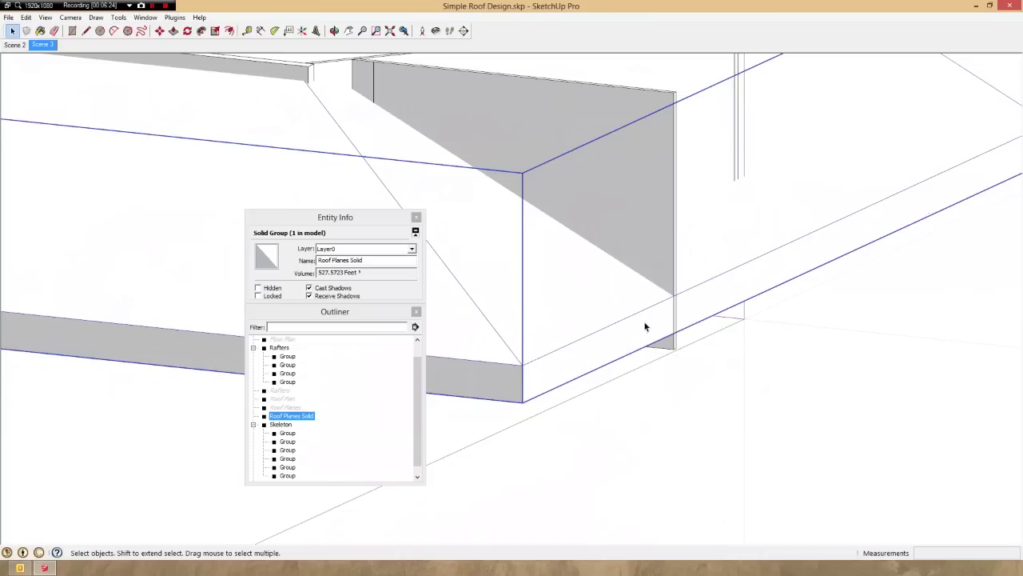
pyautogui.scroll(-3, 694, 286)
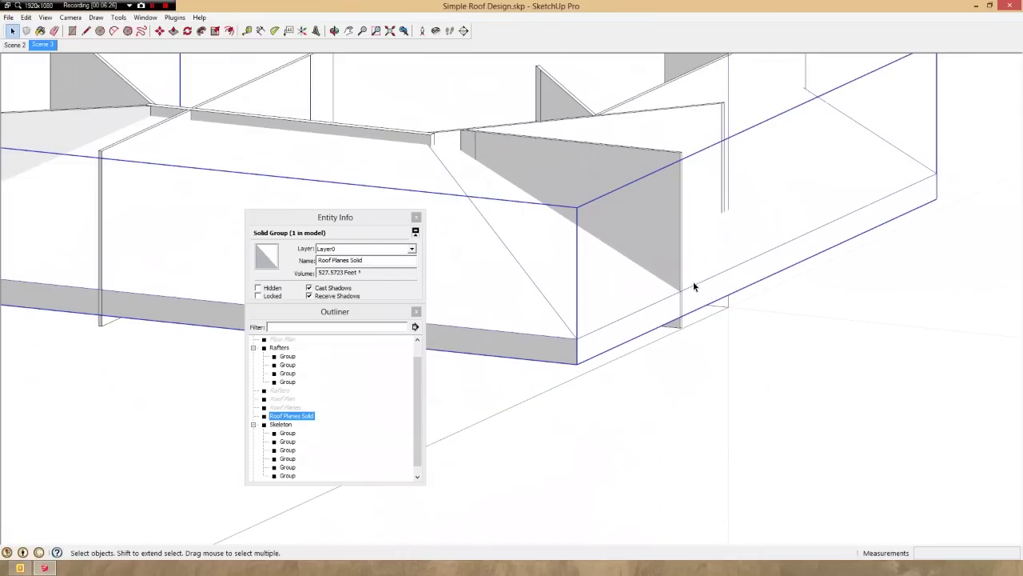
pyautogui.moveTo(694, 286); pyautogui.dragTo(634, 92, button='middle')
pyautogui.click(635, 147)
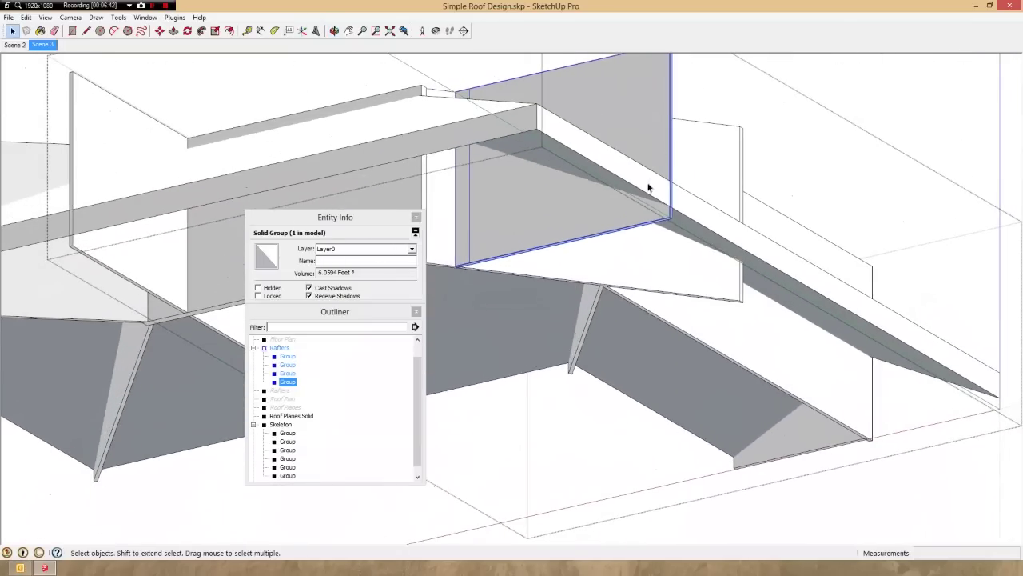
pyautogui.moveTo(649, 188); pyautogui.dragTo(756, 186, button='middle')
pyautogui.moveTo(691, 192); pyautogui.dragTo(721, 206, button='middle')
pyautogui.scroll(-3, 721, 206)
pyautogui.scroll(3, 654, 146)
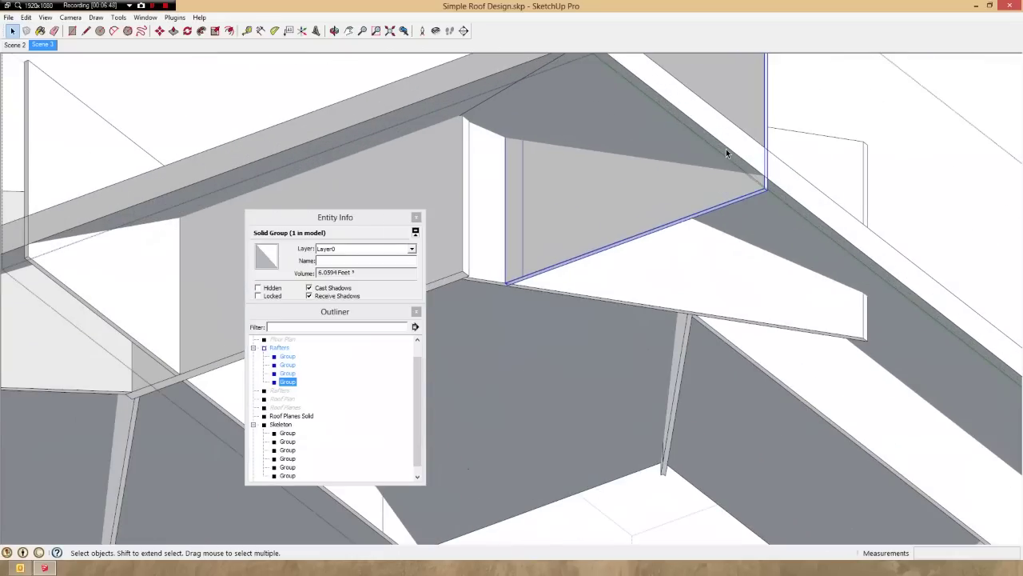
pyautogui.moveTo(695, 150); pyautogui.dragTo(708, 366, button='middle')
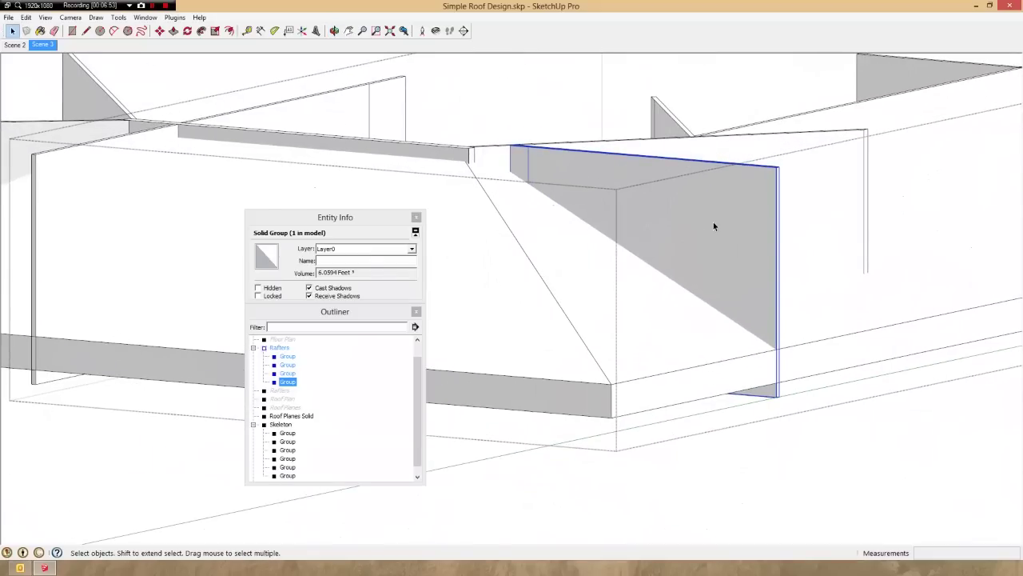
pyautogui.scroll(-3, 712, 227)
pyautogui.moveTo(708, 229); pyautogui.dragTo(776, 282, button='middle')
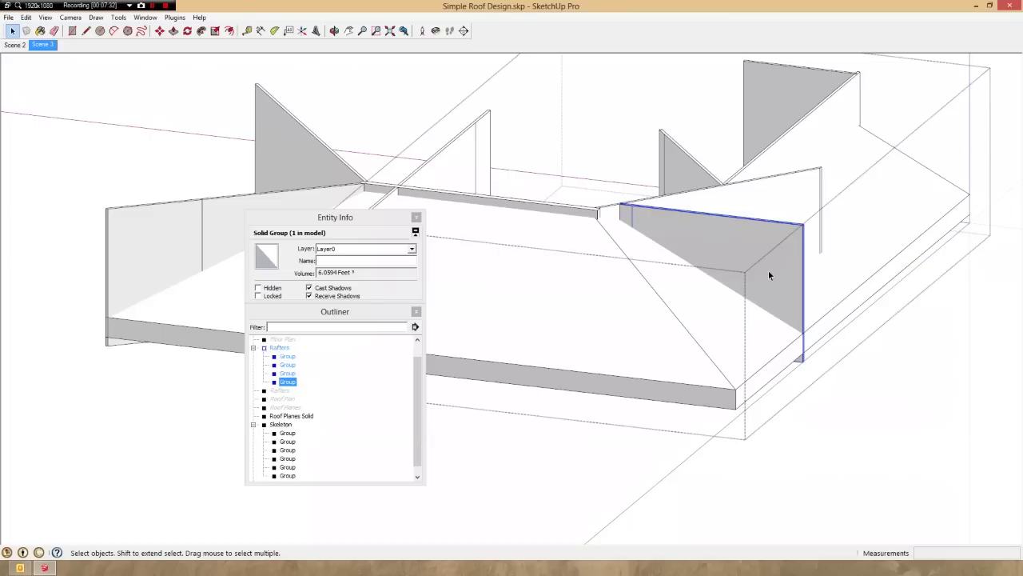
pyautogui.scroll(-3, 581, 329)
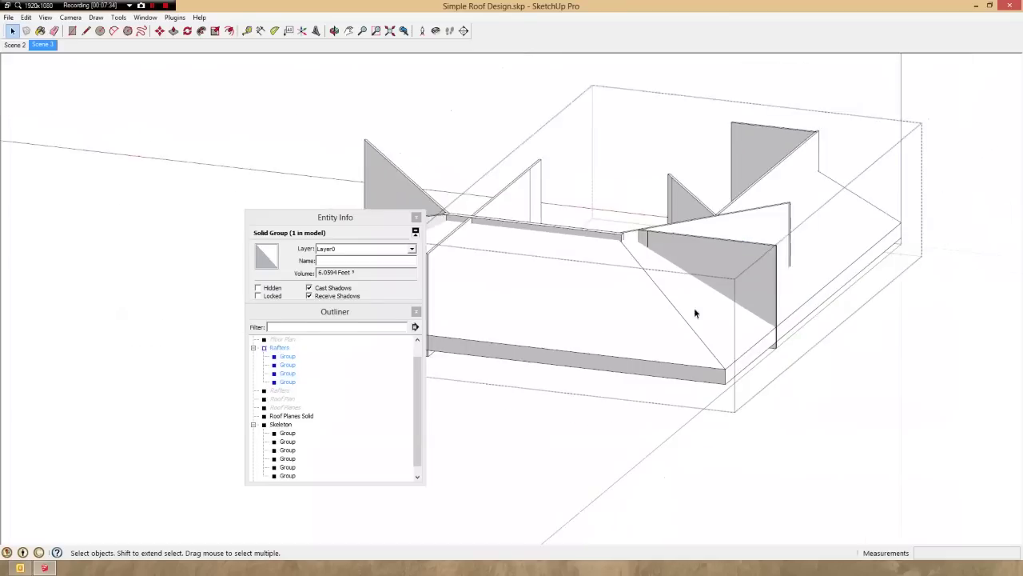
# - Leave the Rafters group and compare the extents of the Roof Planes Solid and Skeleton groups from above
pyautogui.click(592, 370)
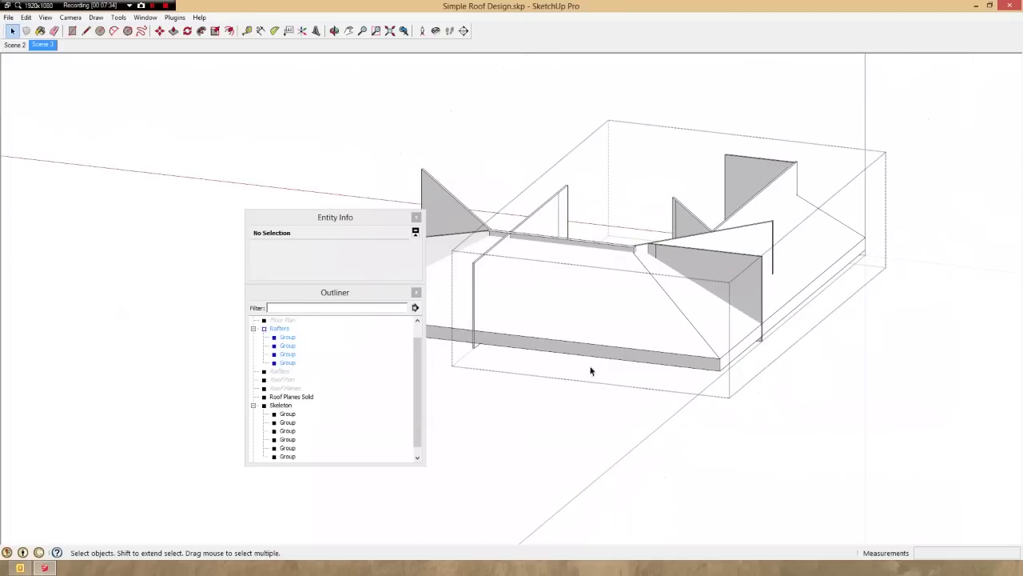
pyautogui.click(301, 397)
pyautogui.moveTo(593, 313); pyautogui.dragTo(784, 381, button='middle')
pyautogui.scroll(-3, 785, 380)
pyautogui.scroll(3, 659, 351)
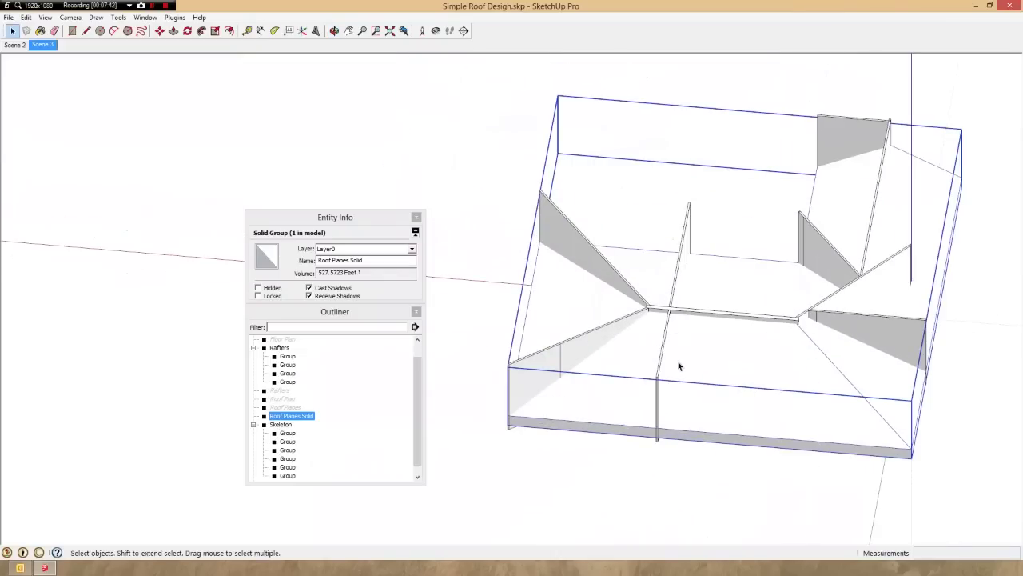
pyautogui.moveTo(678, 365); pyautogui.dragTo(698, 367, button='middle')
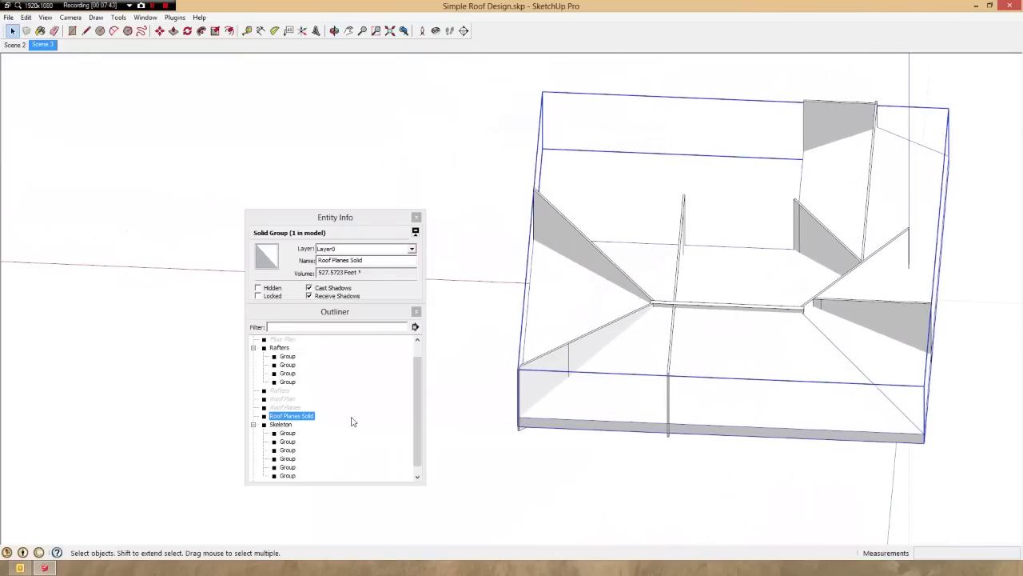
pyautogui.click(283, 425)
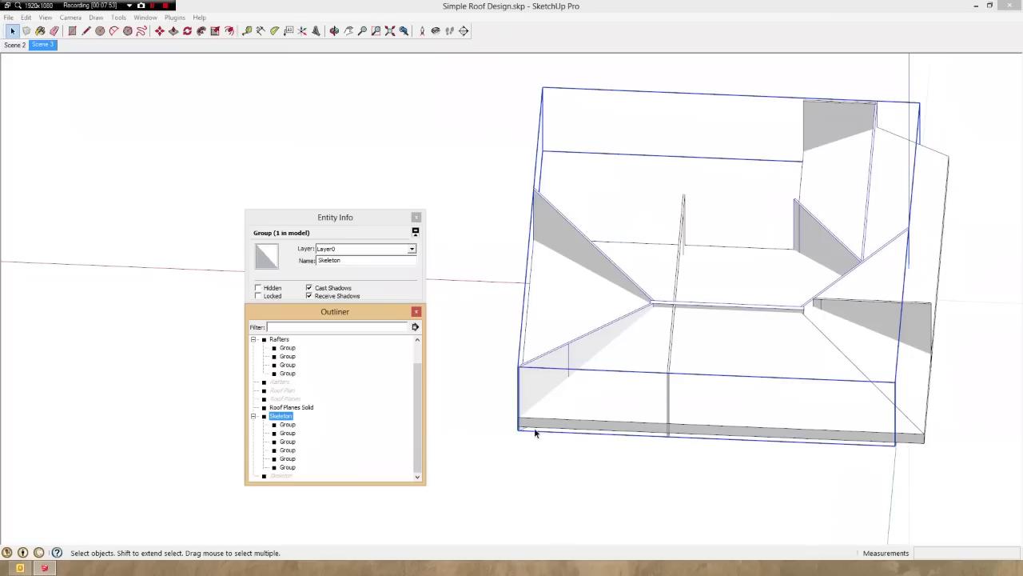
# - Copy the Roof Planes Solid group in place from its eave corner and multiply it to make ten copies
pyautogui.click(289, 407)
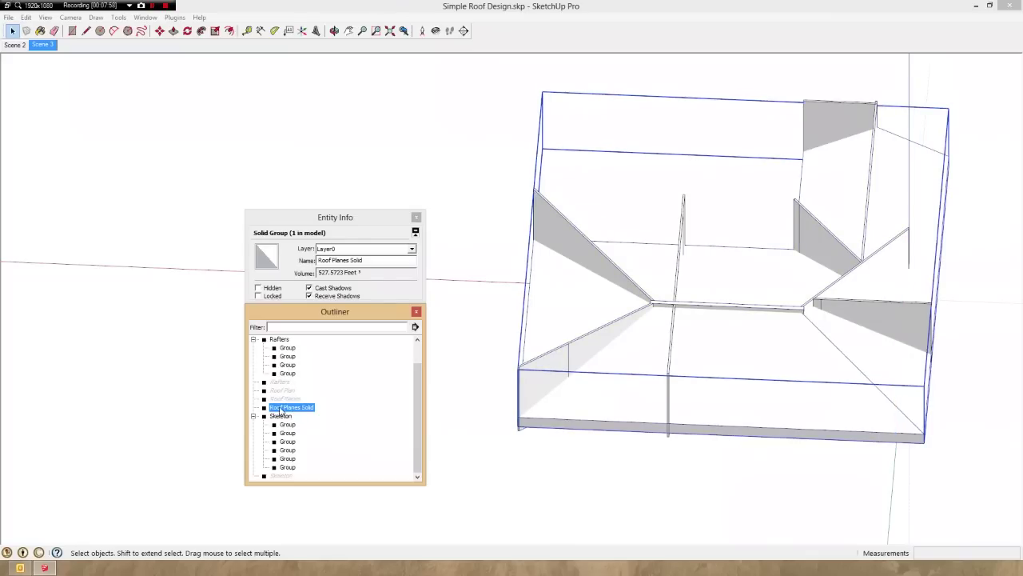
pyautogui.scroll(-3, 504, 336)
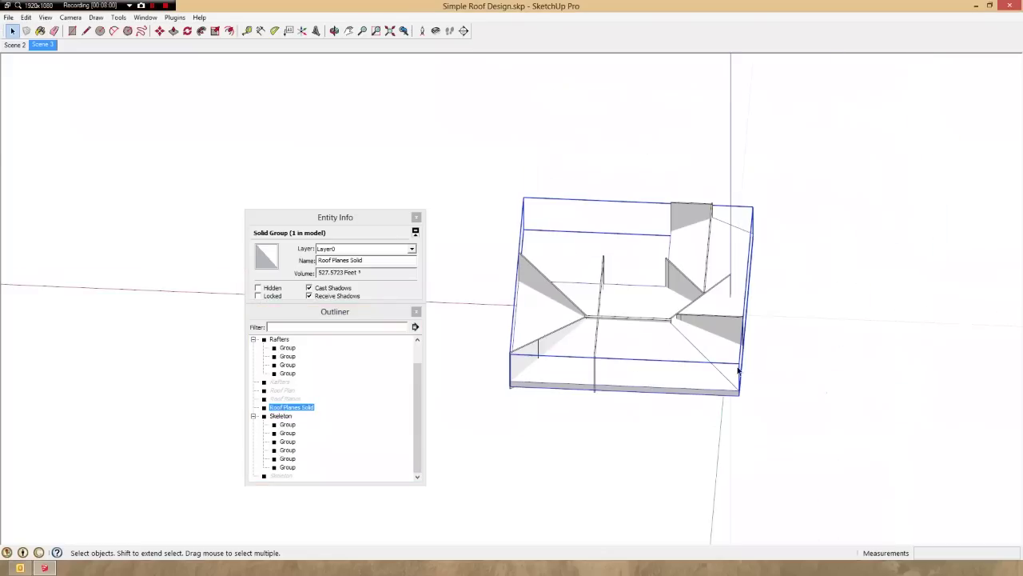
pyautogui.moveTo(714, 388); pyautogui.dragTo(708, 351, button='middle')
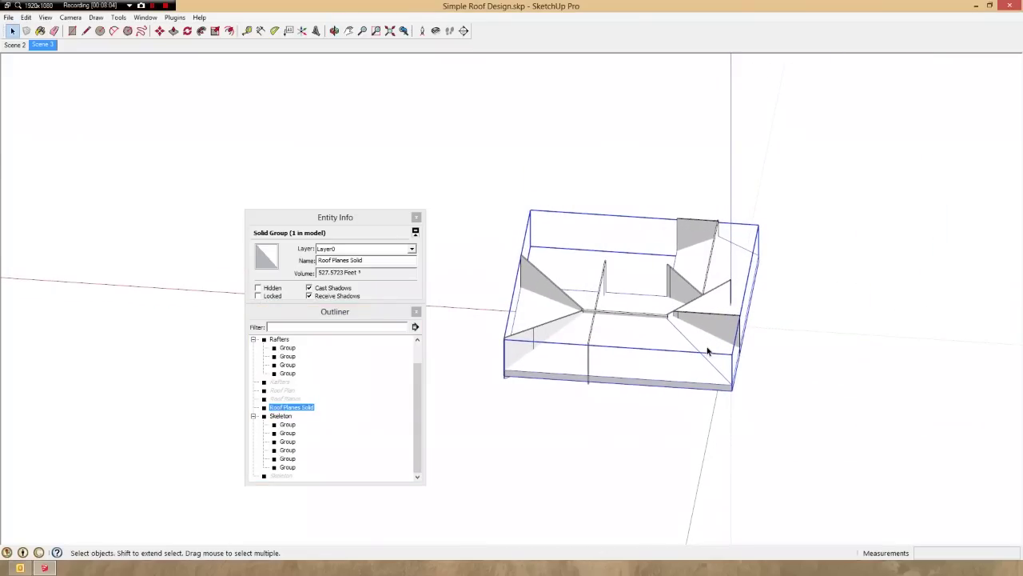
pyautogui.press('m')
pyautogui.scroll(4, 729, 385)
pyautogui.moveTo(697, 350); pyautogui.dragTo(651, 317, button='middle')
pyautogui.scroll(-2, 726, 408)
pyautogui.scroll(3, 697, 362)
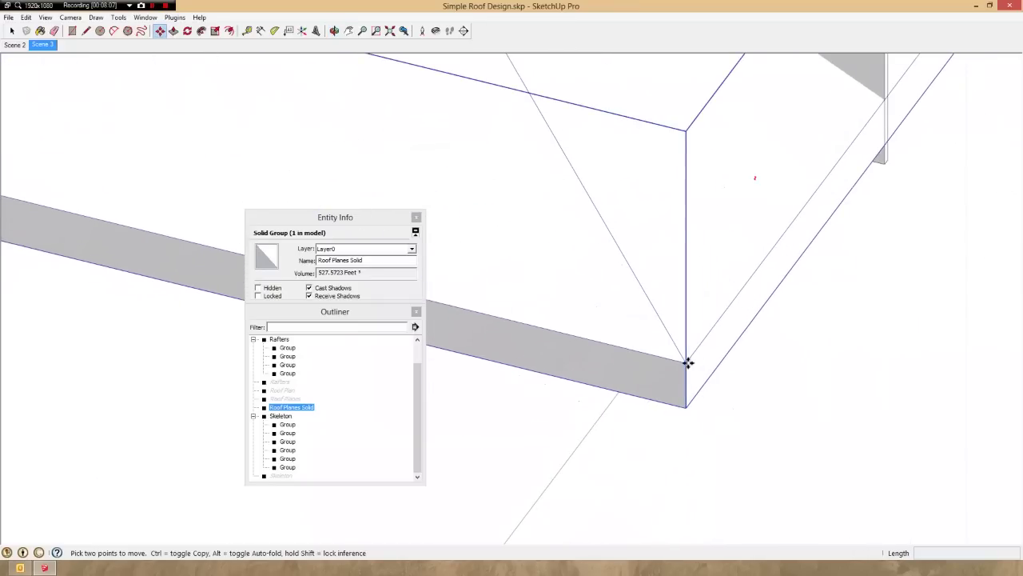
pyautogui.scroll(-2, 679, 288)
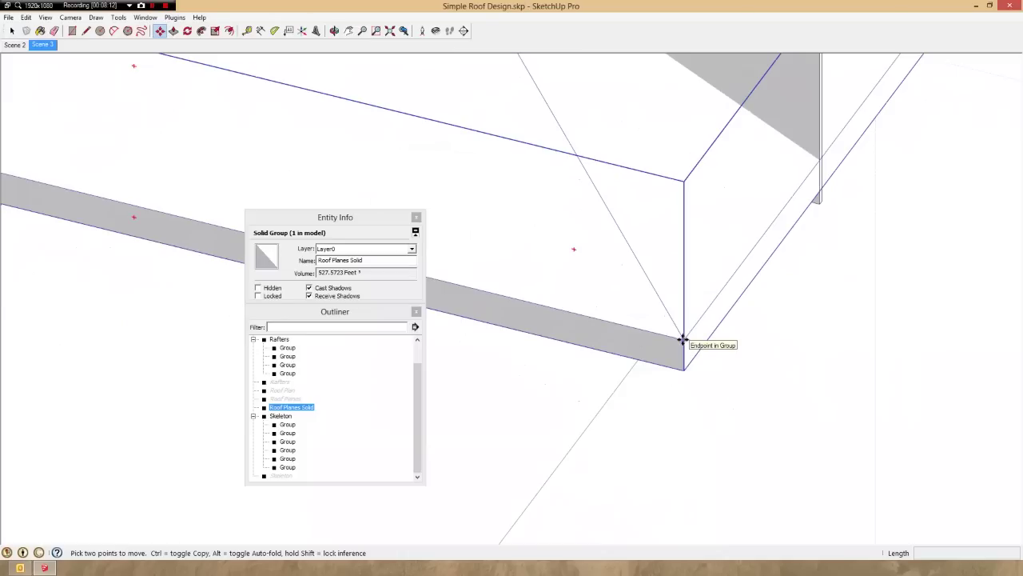
pyautogui.keyDown('ctrl'); pyautogui.click(684, 339); pyautogui.keyUp('ctrl')
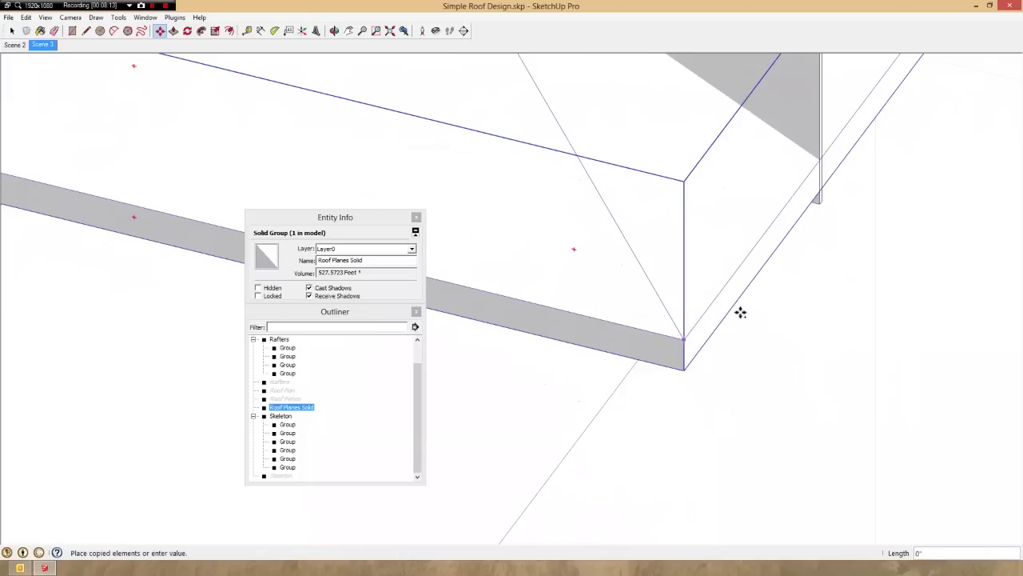
pyautogui.click(684, 339)
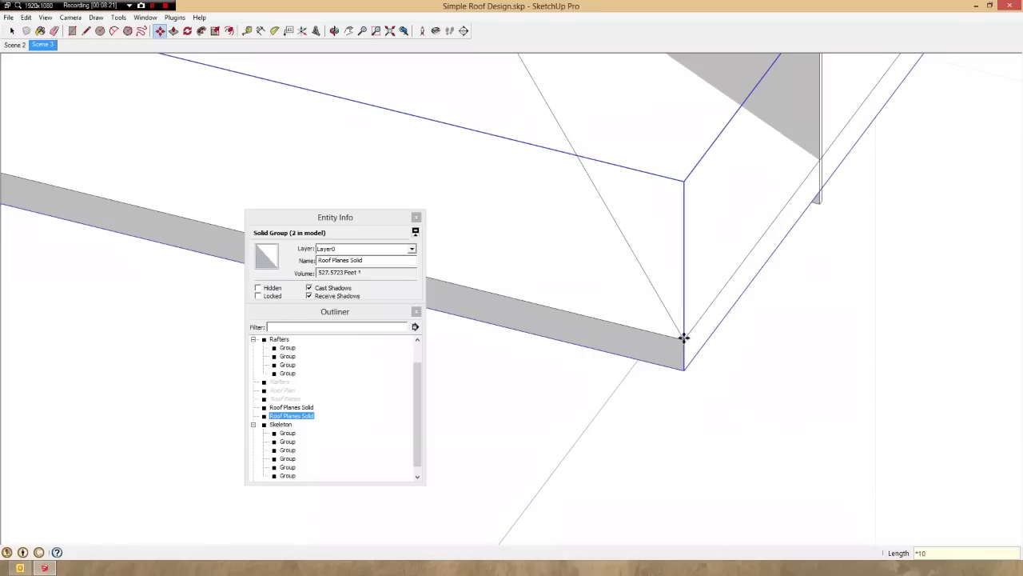
pyautogui.write('*10')
pyautogui.press('Return')
pyautogui.press('space')
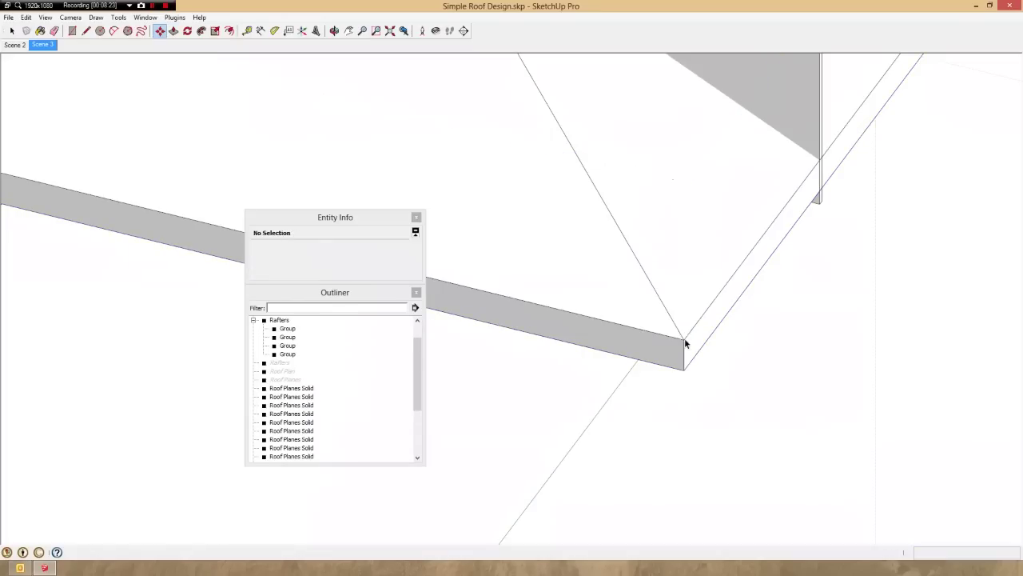
# - Select all the Roof Planes Solid groups in the model hierarchy to check the stacked copies
pyautogui.click(306, 391)
pyautogui.scroll(-3, 306, 394)
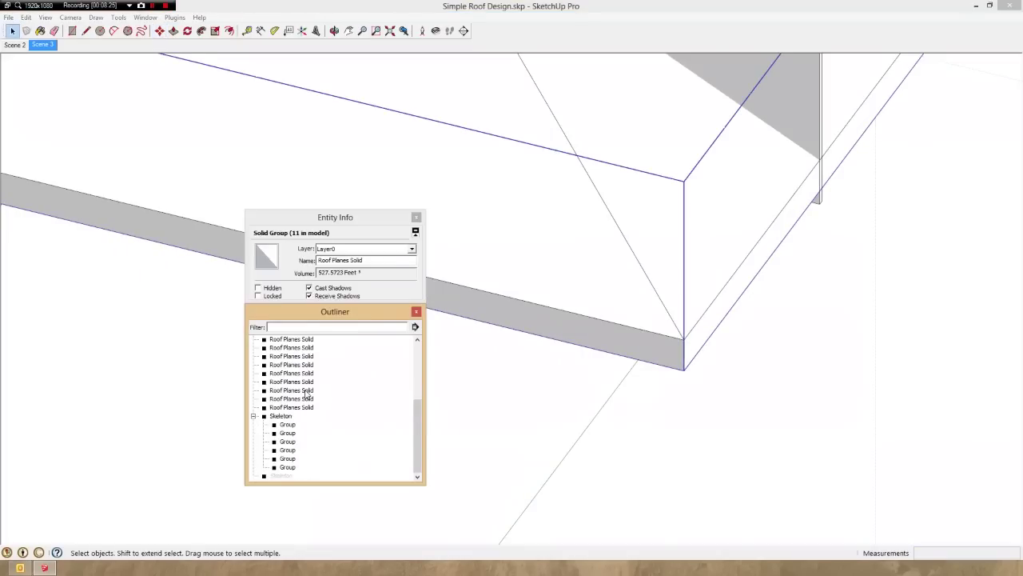
pyautogui.keyDown('shift'); pyautogui.click(297, 408); pyautogui.keyUp('shift')
pyautogui.scroll(5, 300, 412)
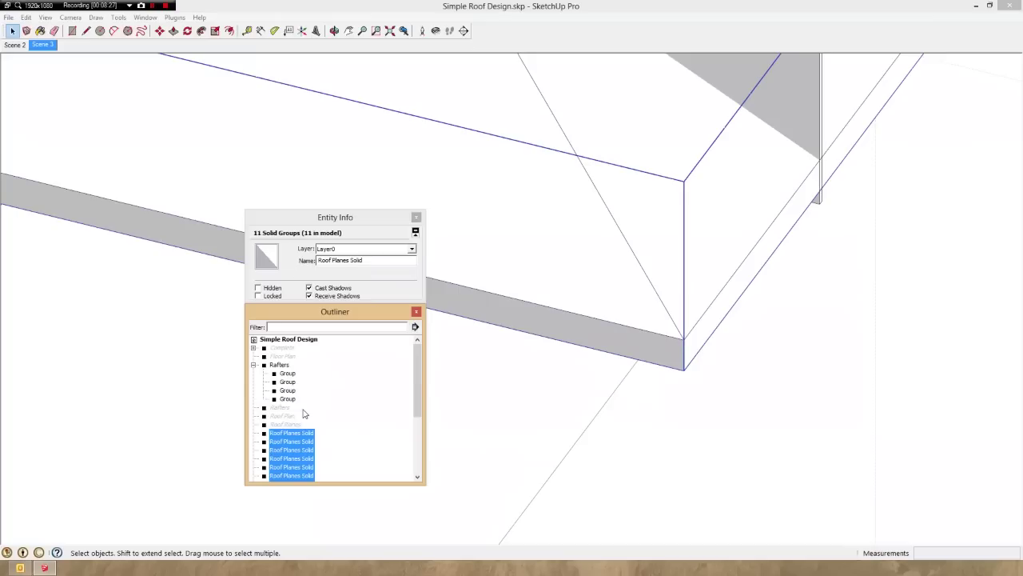
pyautogui.scroll(-3, 304, 413)
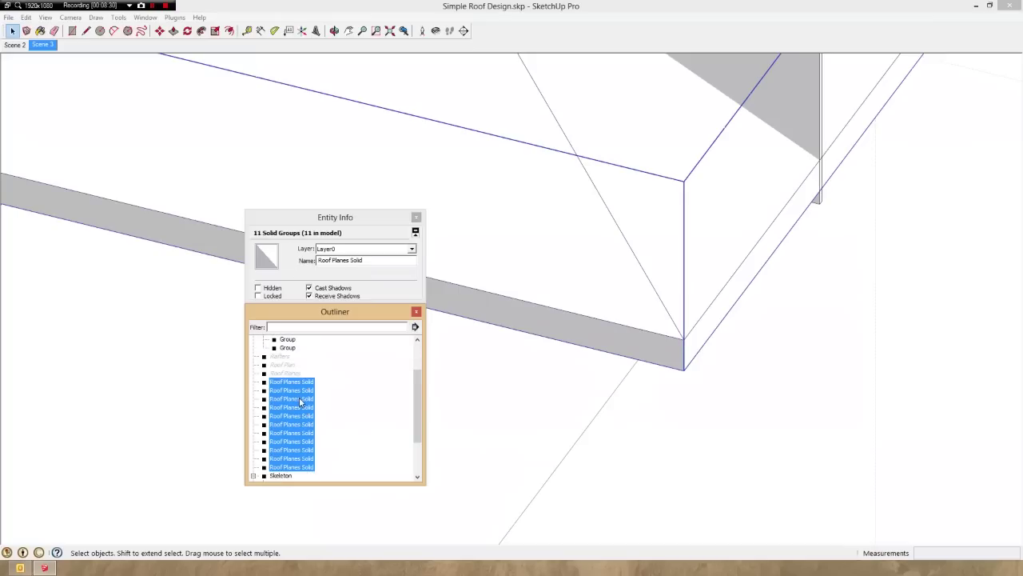
# - Nest one Roof Planes Solid copy inside each of the four subgroups of the Rafters group
pyautogui.click(298, 386)
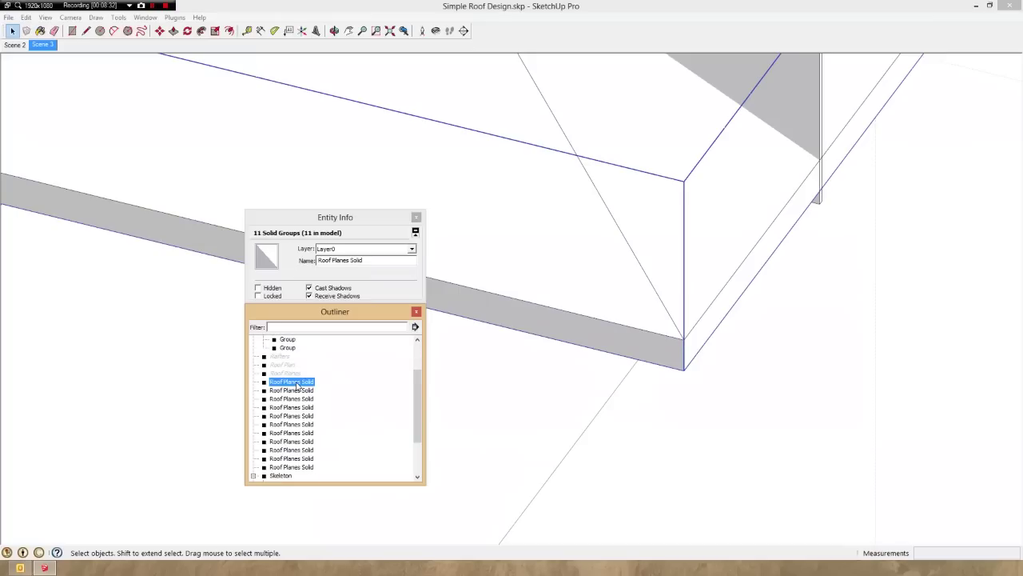
pyautogui.scroll(2, 299, 390)
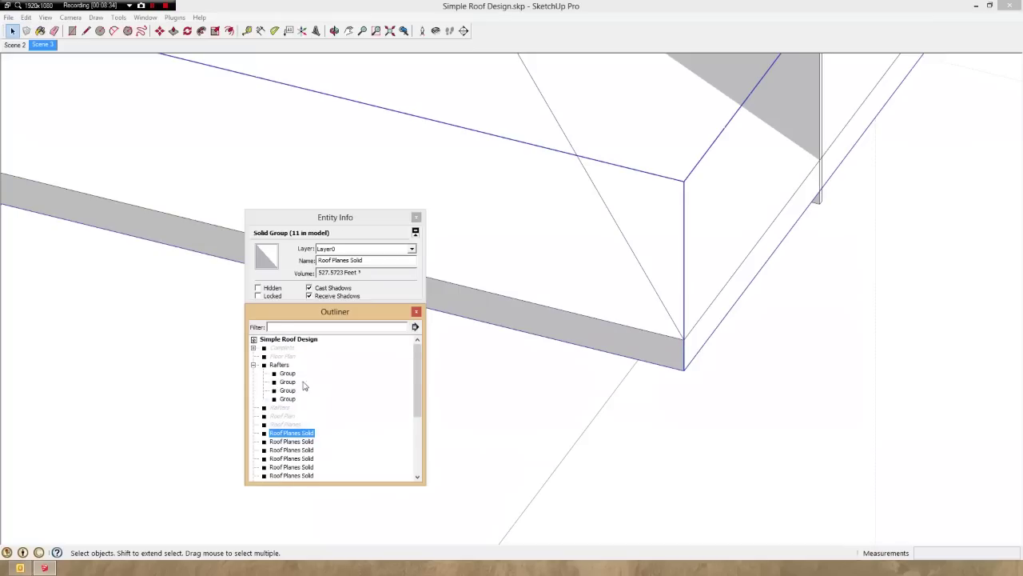
pyautogui.moveTo(276, 434); pyautogui.dragTo(296, 376)
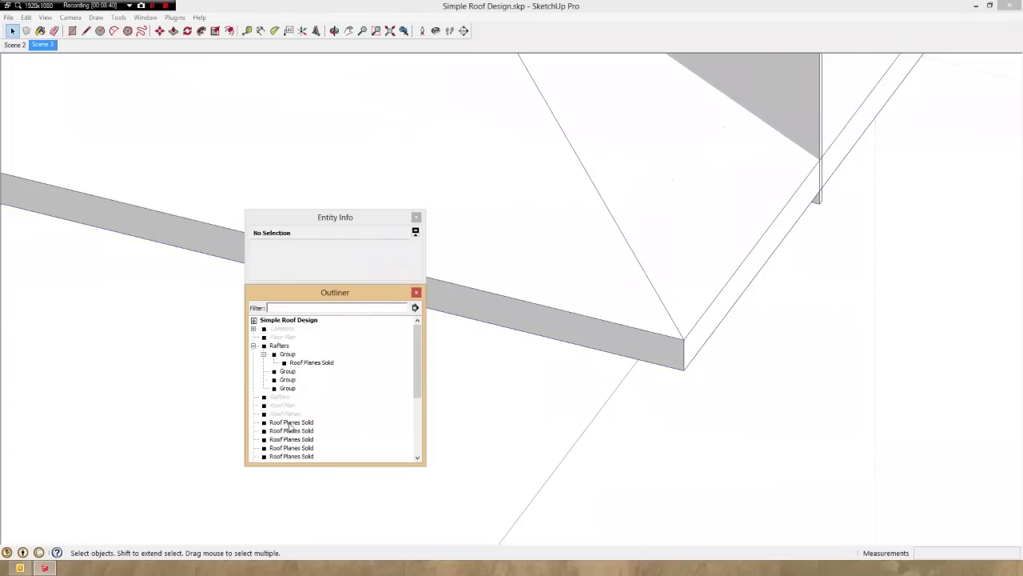
pyautogui.moveTo(289, 426); pyautogui.dragTo(300, 397)
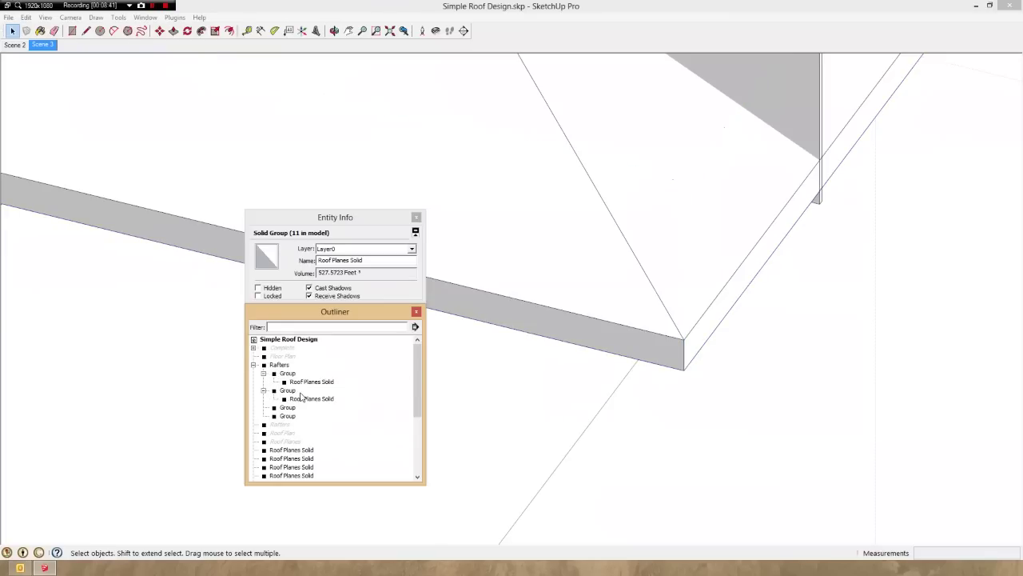
pyautogui.moveTo(295, 434)
pyautogui.mouseDown()
pyautogui.moveTo(296, 396)
pyautogui.moveTo(295, 439)
pyautogui.moveTo(275, 412)
pyautogui.moveTo(279, 425)
pyautogui.mouseUp()
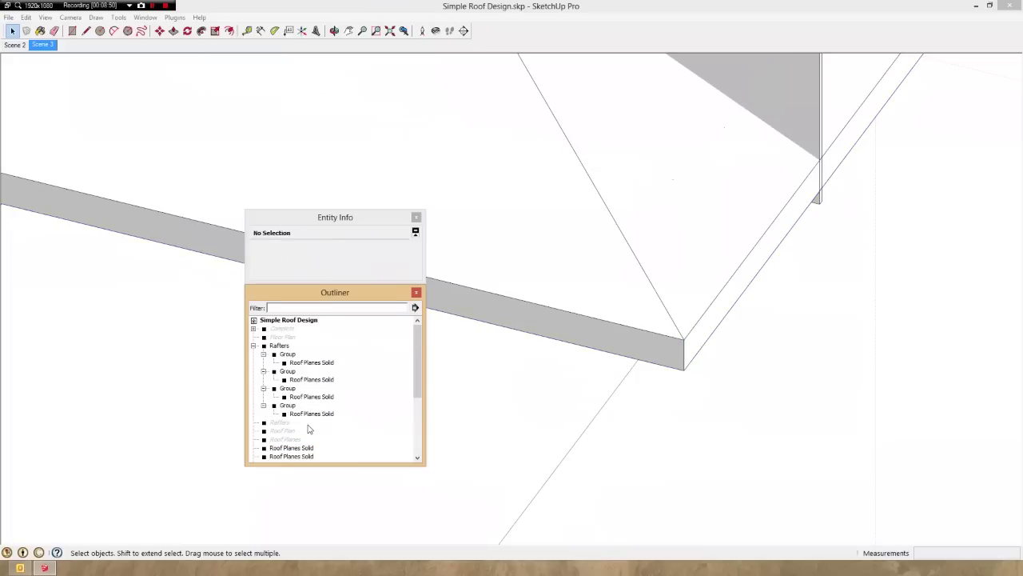
# - Explode the nested Roof Planes Solid inside each of the four Rafters subgroups
pyautogui.rightClick(304, 366)
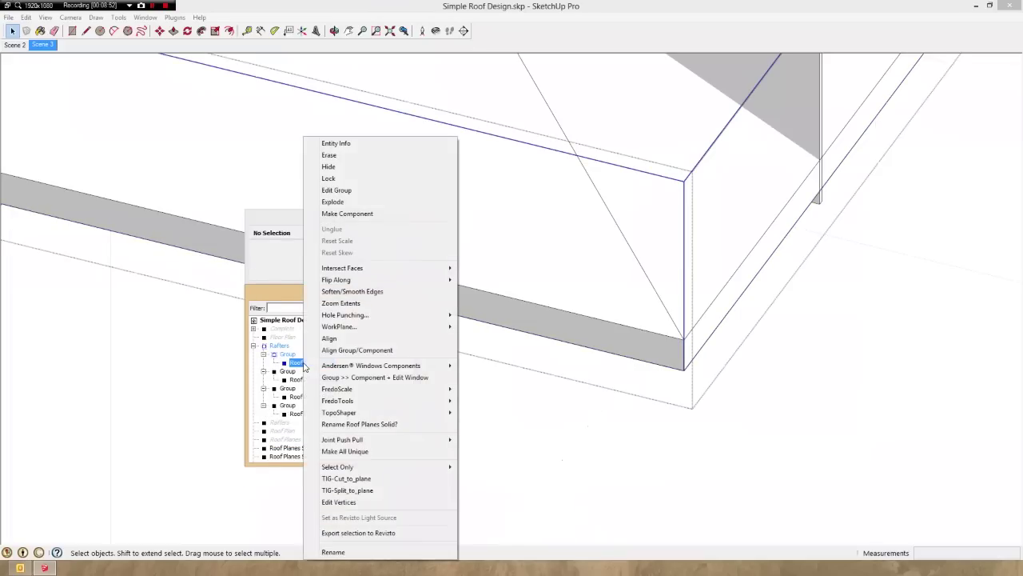
pyautogui.click(342, 200)
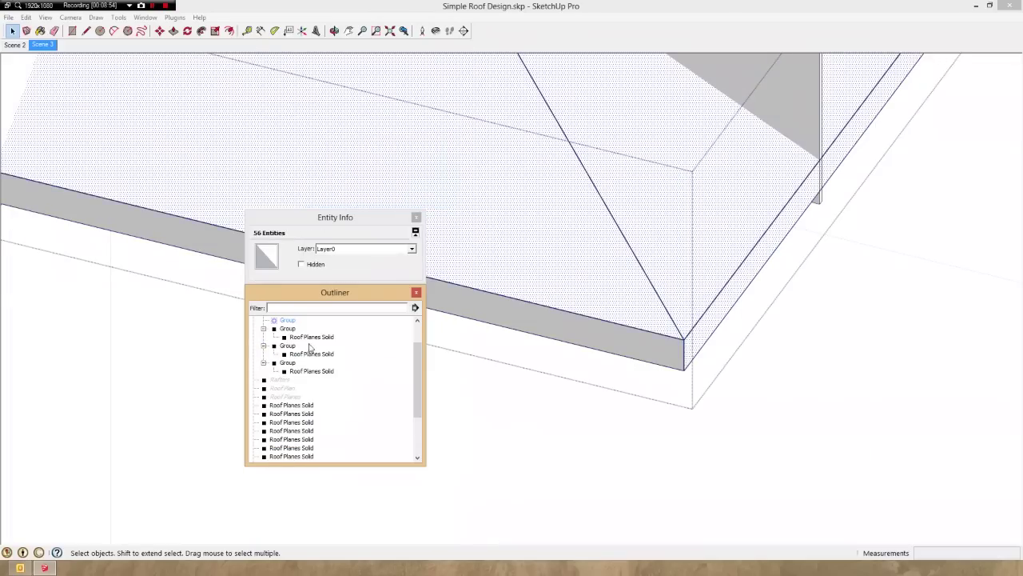
pyautogui.rightClick(310, 339)
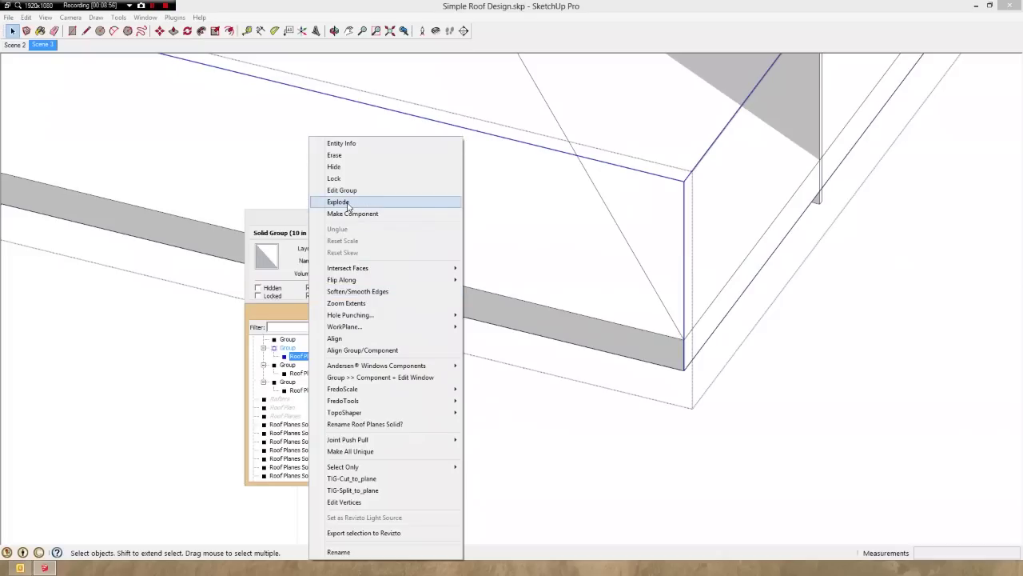
pyautogui.click(347, 205)
pyautogui.rightClick(311, 339)
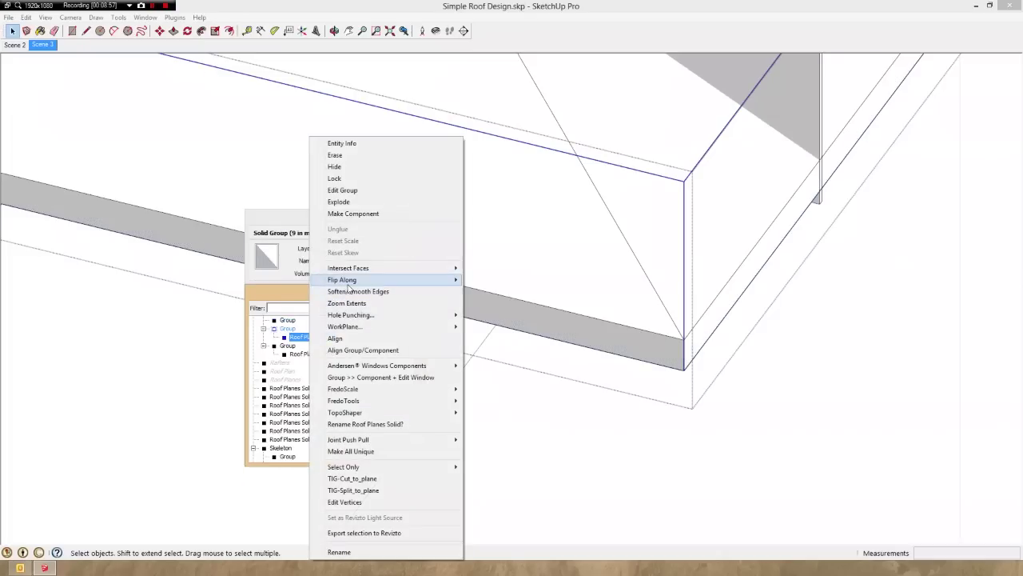
pyautogui.click(348, 203)
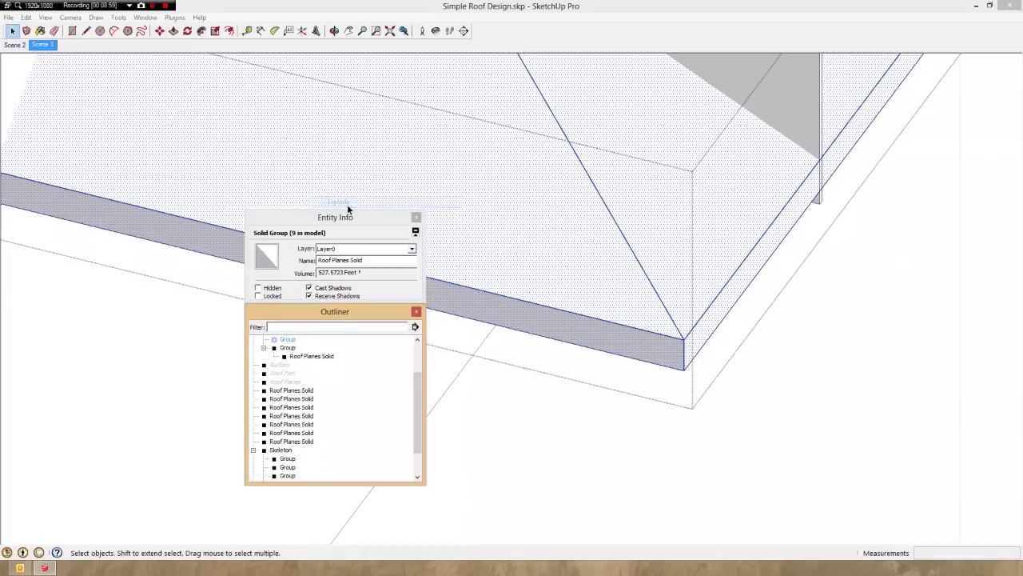
pyautogui.rightClick(303, 339)
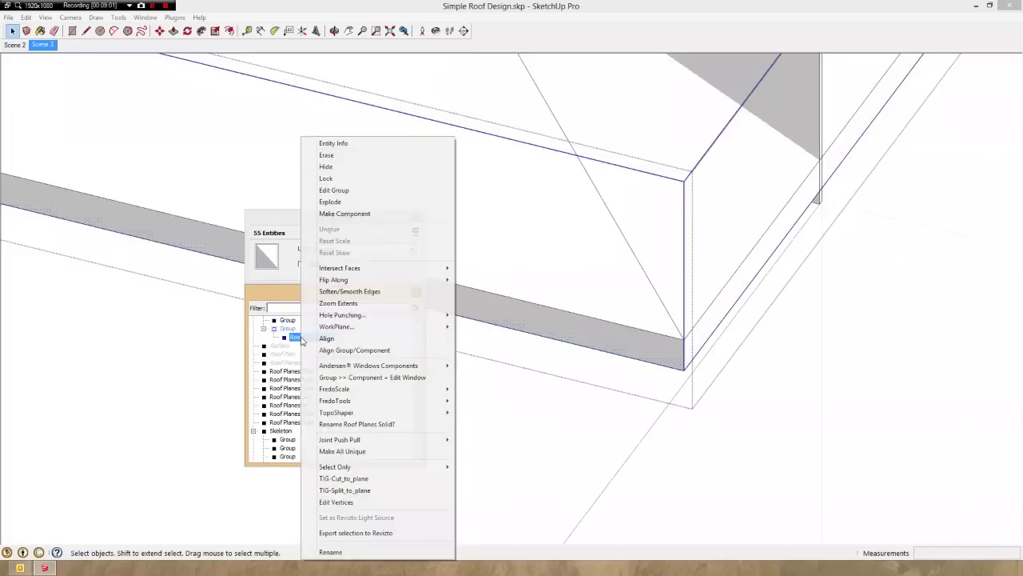
pyautogui.click(336, 206)
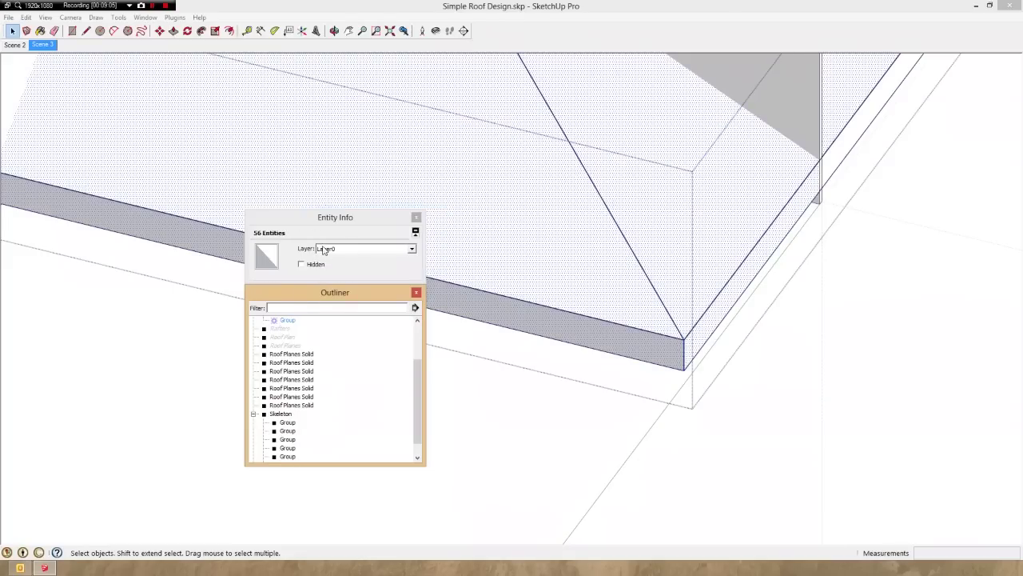
# - Leave the Rafters group and nest one Roof Planes Solid copy inside each of the six Skeleton subgroups
pyautogui.click(292, 404)
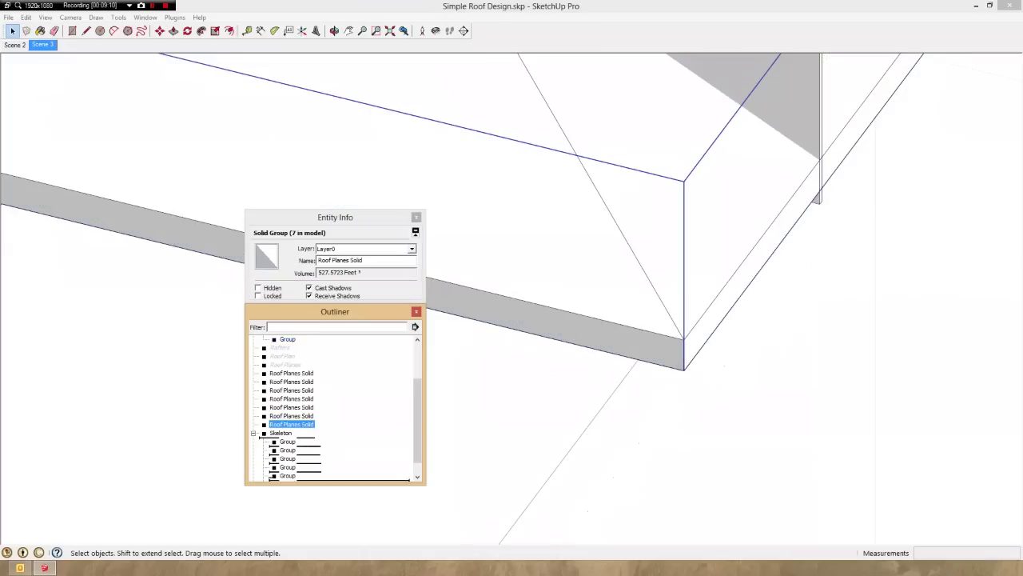
pyautogui.moveTo(299, 432); pyautogui.dragTo(299, 450)
pyautogui.moveTo(301, 372); pyautogui.dragTo(288, 417)
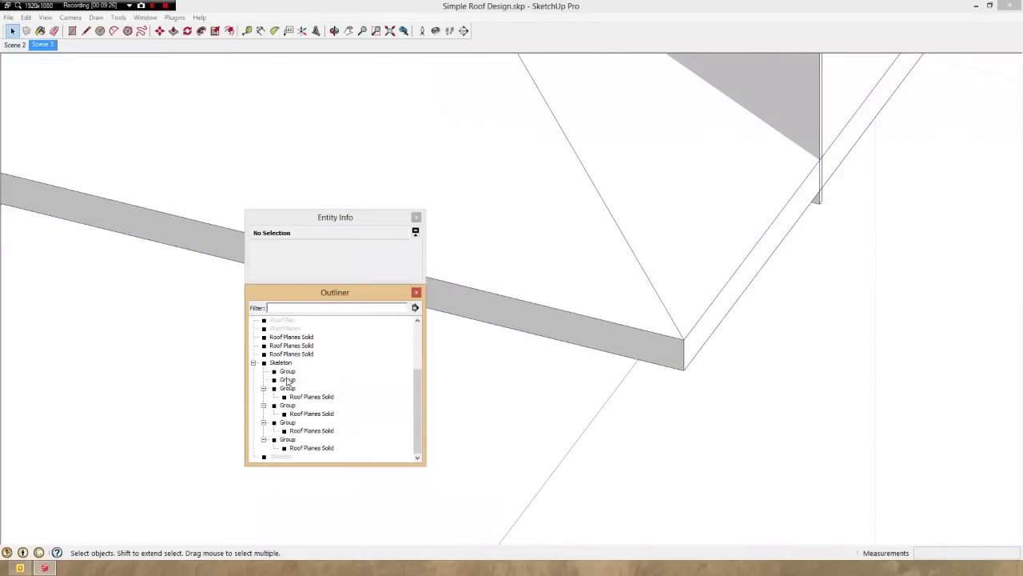
pyautogui.moveTo(301, 355); pyautogui.dragTo(291, 390)
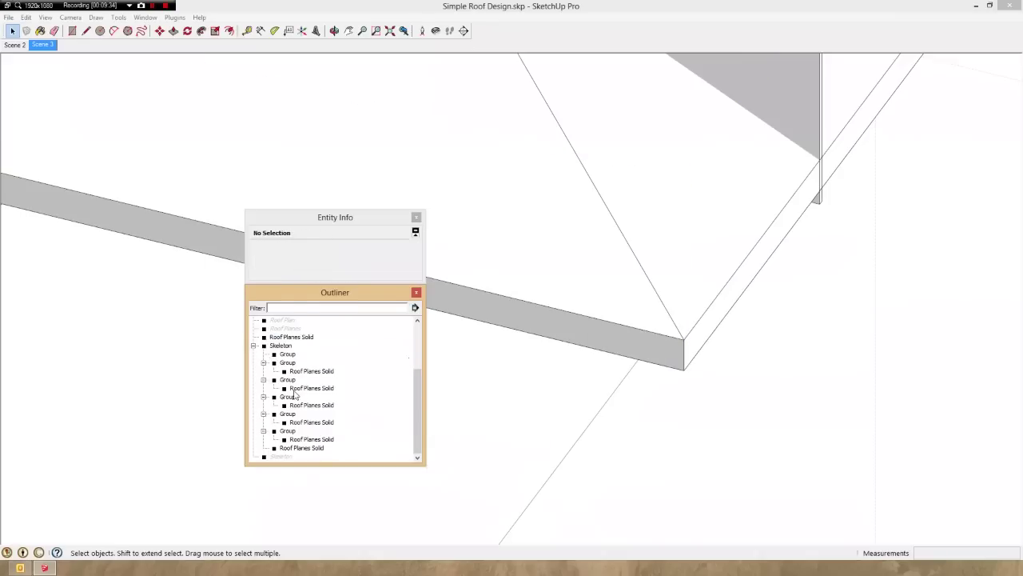
pyautogui.moveTo(294, 337); pyautogui.dragTo(290, 373)
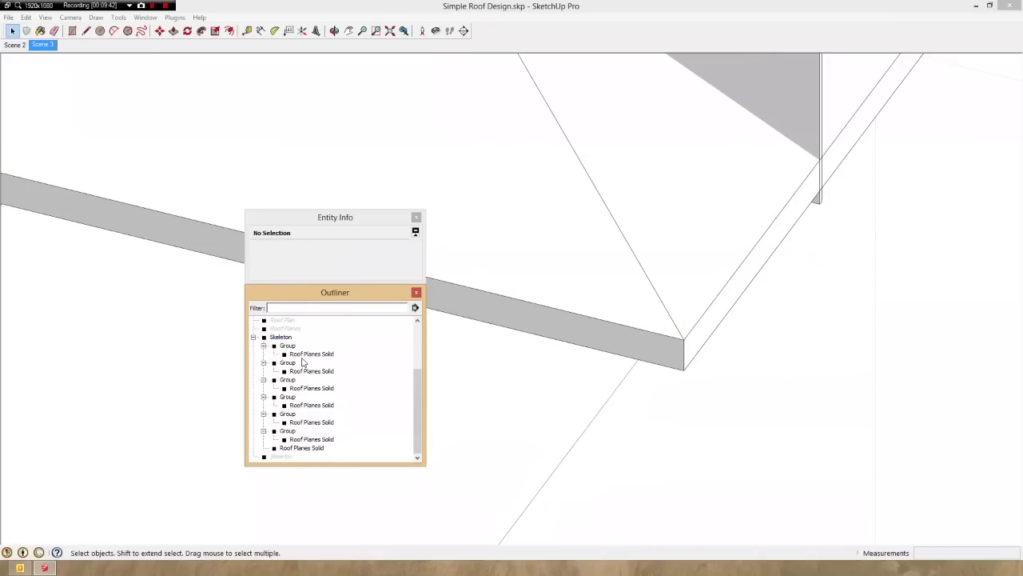
# - Put a copy of the loose Roof Planes Solid from the Skeleton group at the model's top level and hide that copy
pyautogui.click(287, 346)
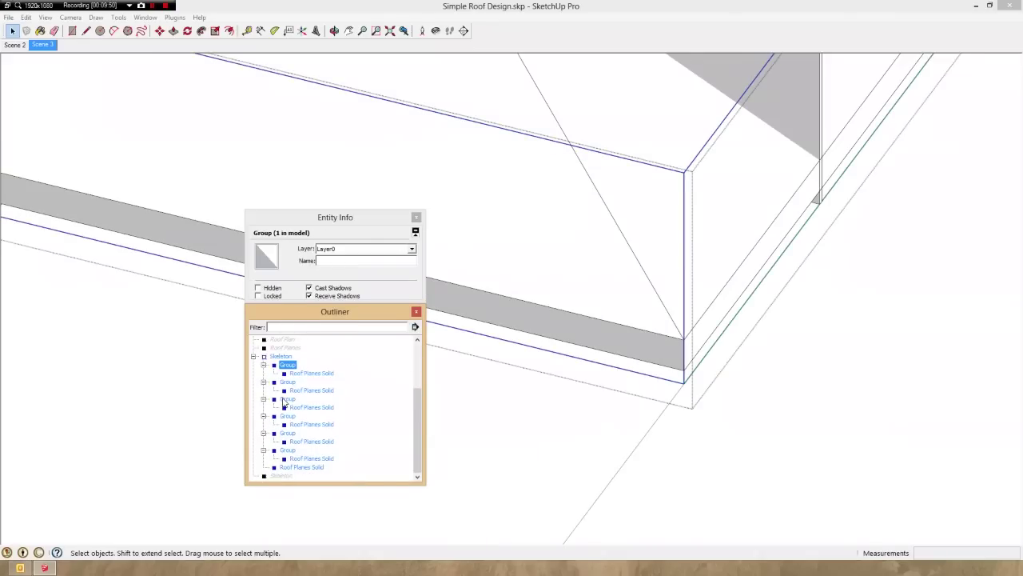
pyautogui.scroll(2, 284, 402)
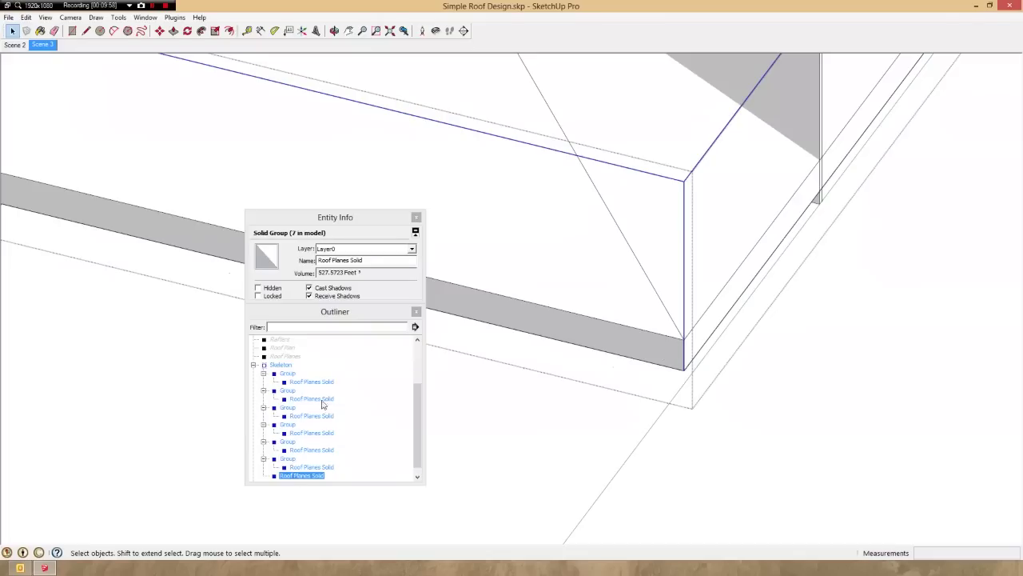
pyautogui.press('m')
pyautogui.moveTo(311, 478); pyautogui.dragTo(336, 343)
pyautogui.rightClick(298, 357)
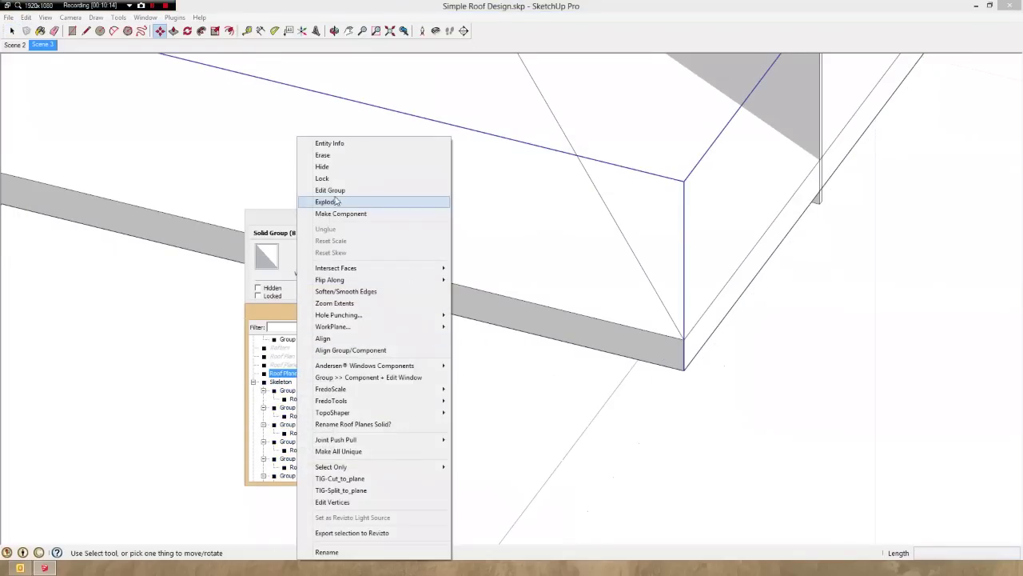
pyautogui.click(321, 167)
# - Explode the nested Roof Planes Solid in each of the six Skeleton subgroups and delete the loose one in the Skeleton group
pyautogui.moveTo(419, 401); pyautogui.dragTo(418, 443)
pyautogui.rightClick(292, 353)
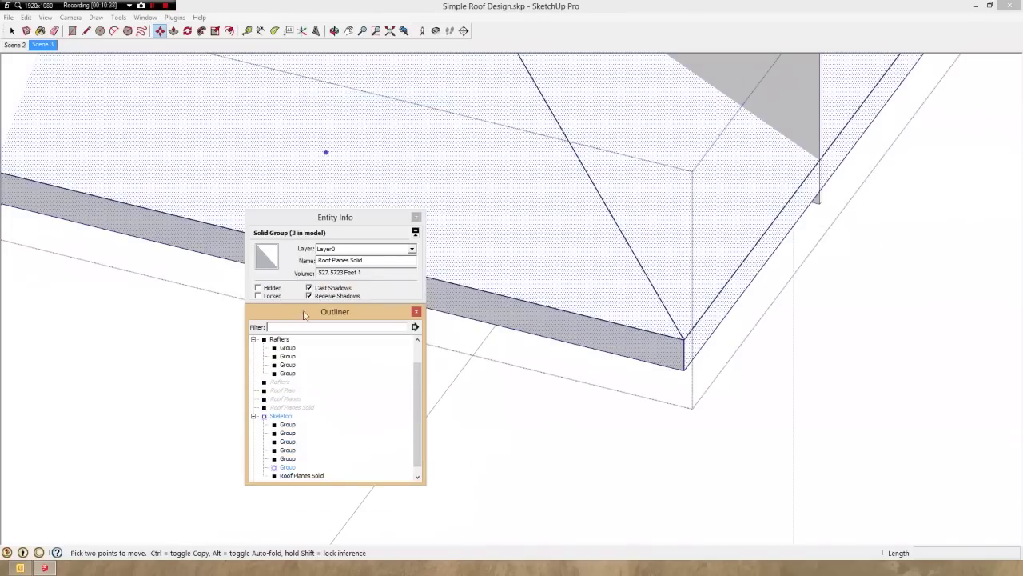
pyautogui.click(297, 449)
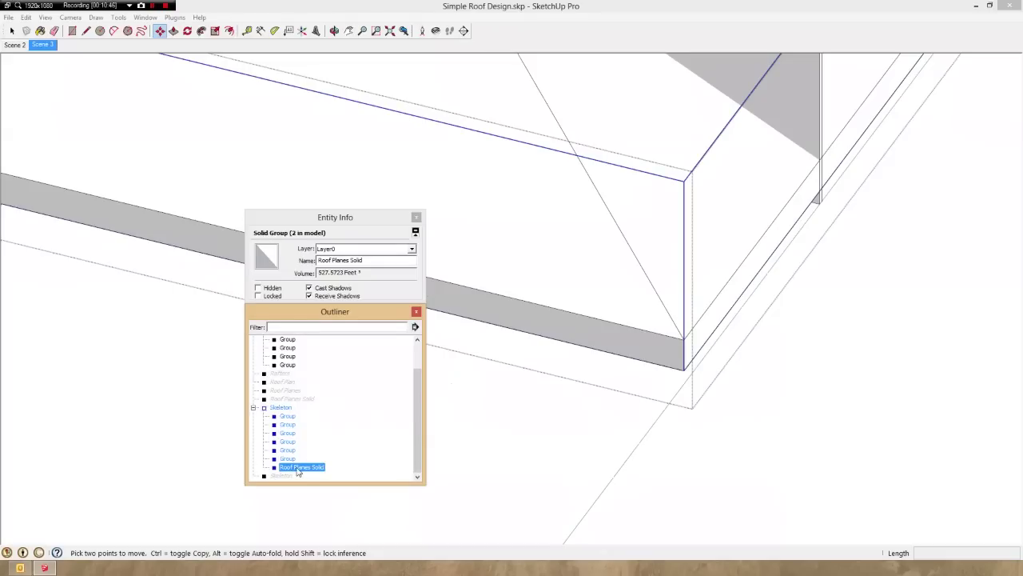
pyautogui.press('Delete')
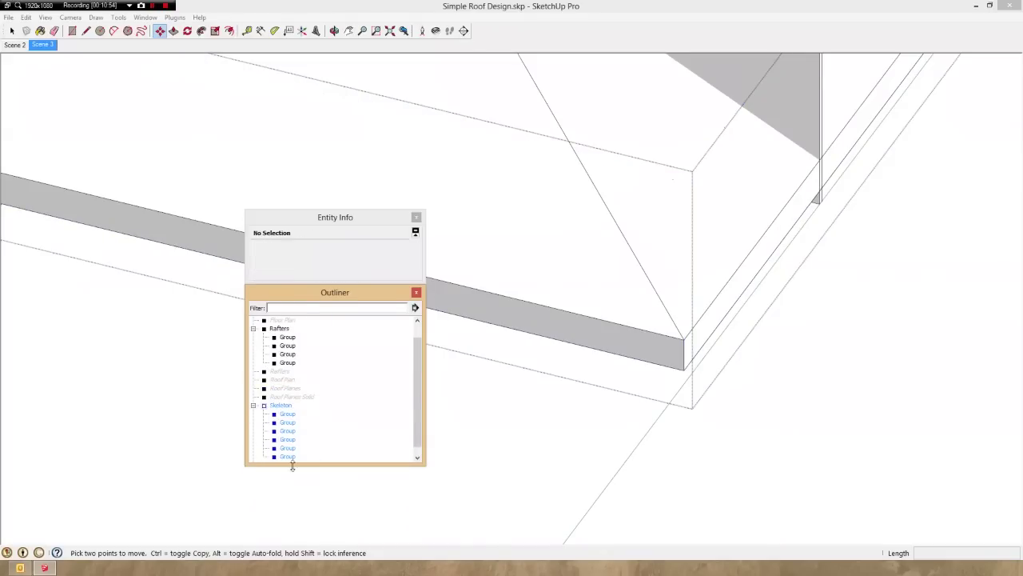
# - Return to selection mode and close the Outliner and Entity Info windows
pyautogui.moveTo(418, 403)
pyautogui.mouseDown()
pyautogui.moveTo(418, 413)
pyautogui.moveTo(418, 404)
pyautogui.mouseUp()
pyautogui.press('space')
pyautogui.scroll(-4, 576, 305)
pyautogui.click(417, 293)
pyautogui.click(417, 217)
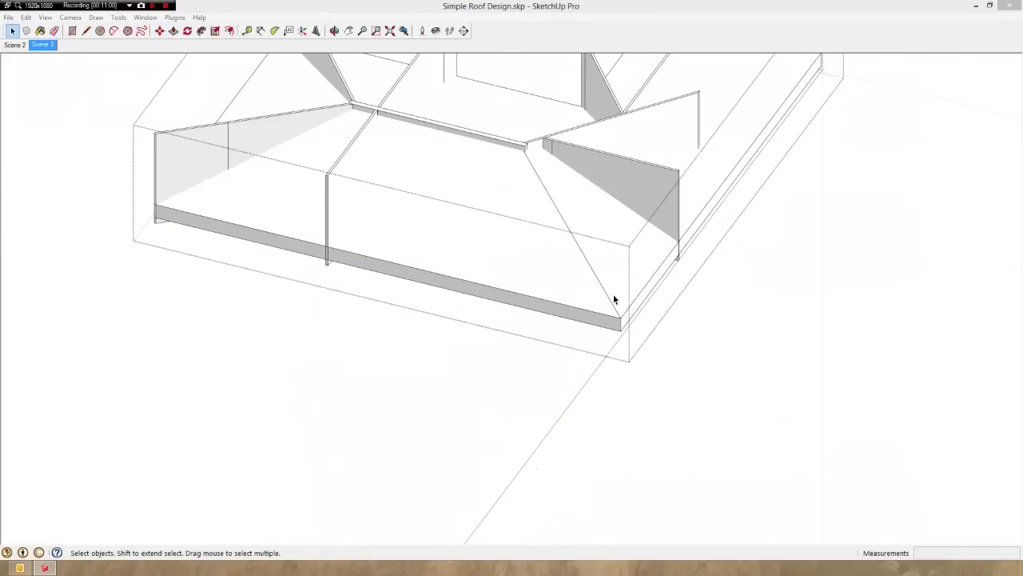
# - Open the hip board's subgroup at the roof's front corner down to its faces and hide the rest of the model
pyautogui.click(620, 324)
pyautogui.scroll(-3, 631, 436)
pyautogui.scroll(4, 565, 272)
pyautogui.moveTo(630, 344); pyautogui.dragTo(857, 357, button='middle')
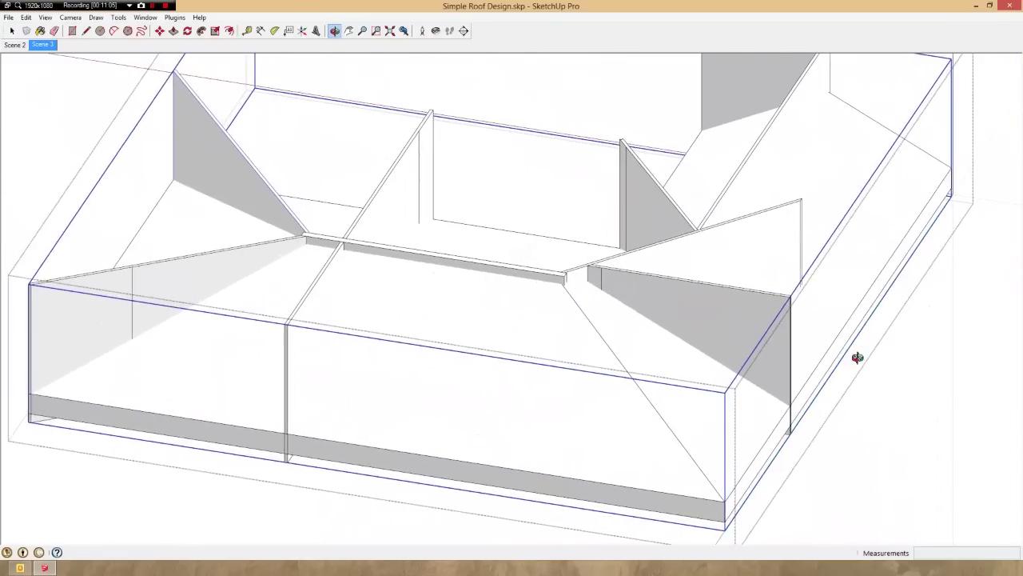
pyautogui.scroll(-3, 857, 358)
pyautogui.scroll(5, 276, 292)
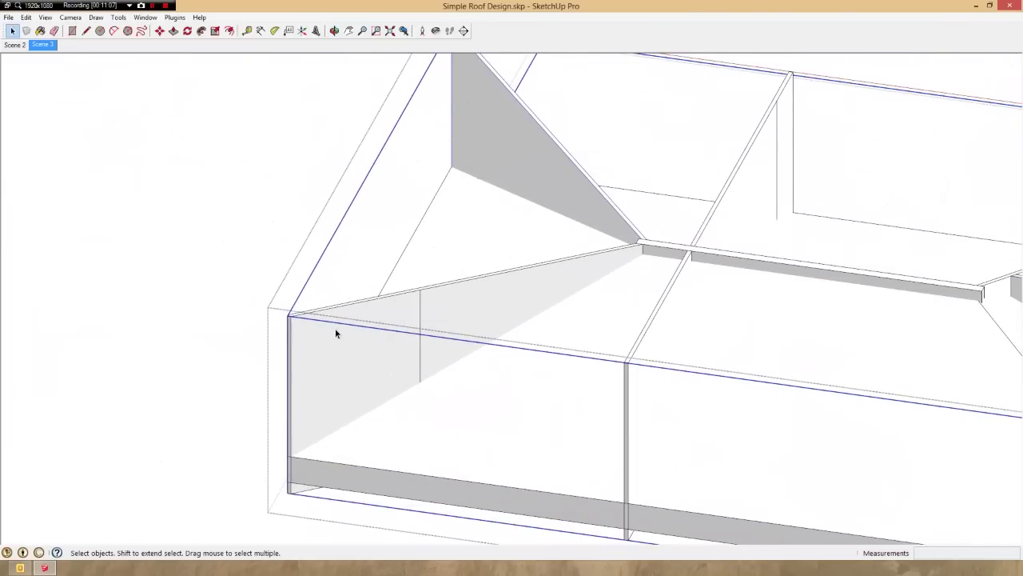
pyautogui.doubleClick(335, 329)
pyautogui.tripleClick(336, 330)
pyautogui.click(335, 329)
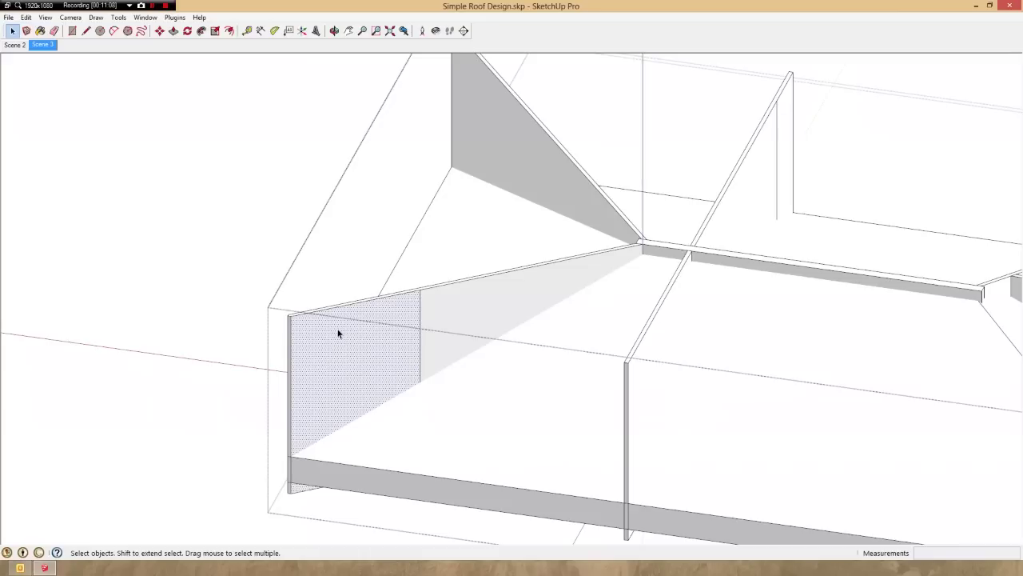
pyautogui.hotkey('ctrl', 'shift', 'h')
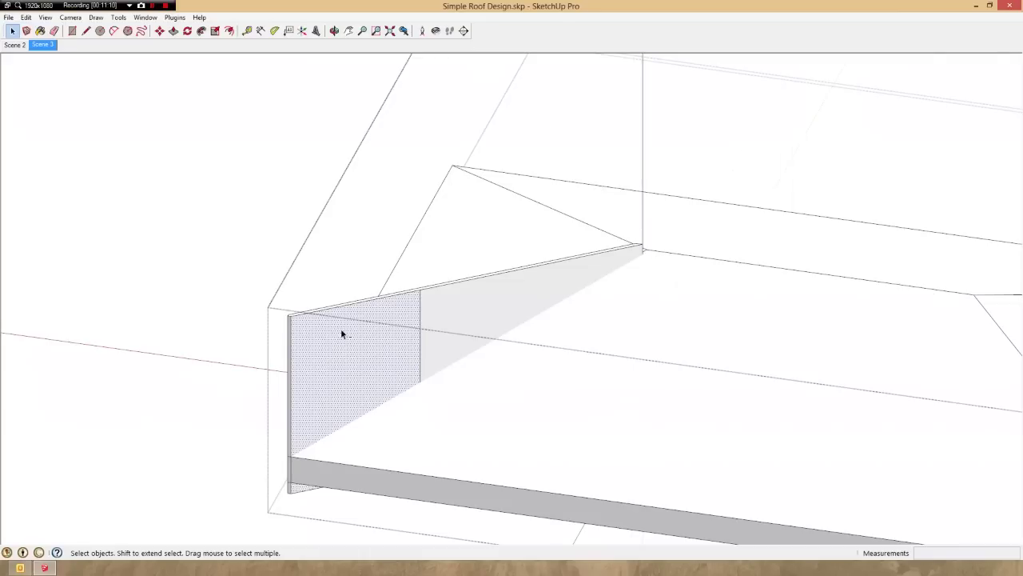
# - Select all of the board and roof plane geometry in this subgroup and intersect its faces with the context
pyautogui.scroll(-3, 341, 334)
pyautogui.moveTo(339, 331); pyautogui.dragTo(681, 359, button='middle')
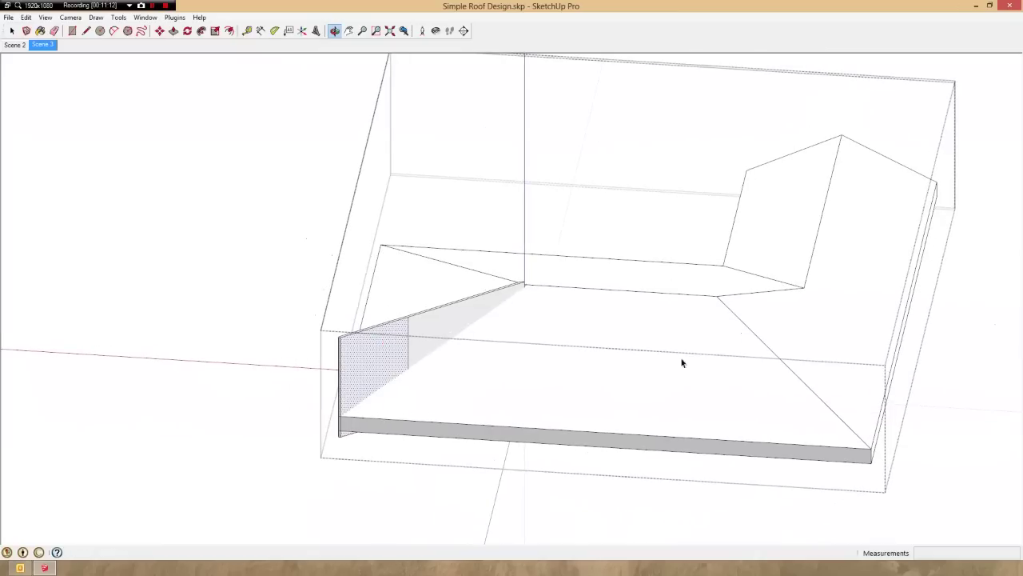
pyautogui.click(665, 367)
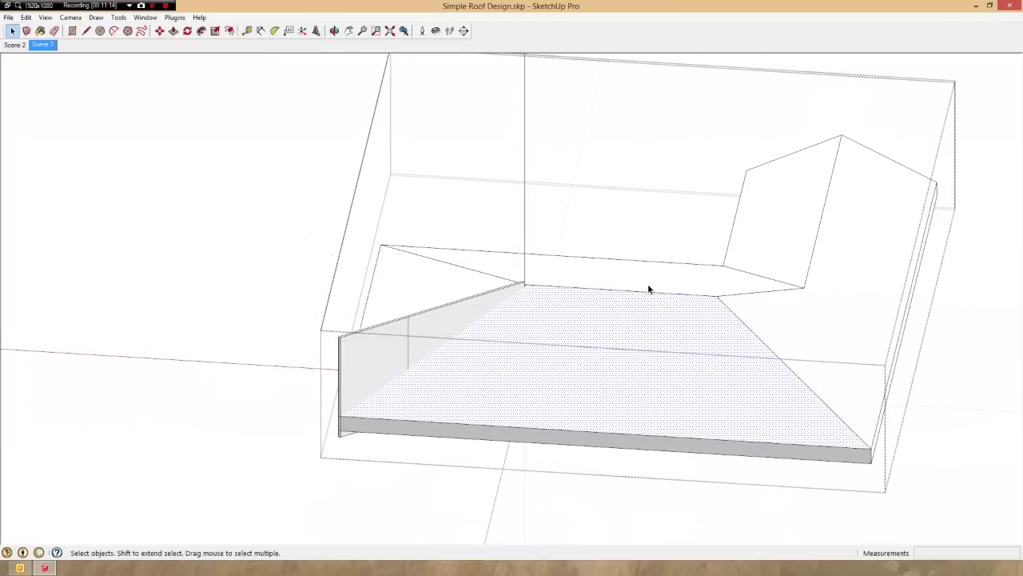
pyautogui.click(439, 332)
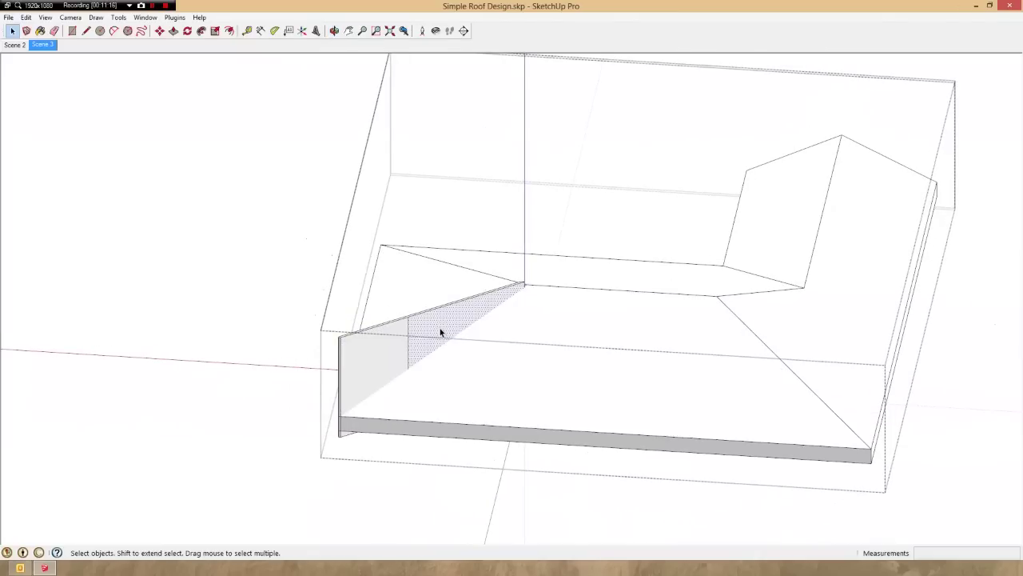
pyautogui.click(384, 351)
pyautogui.moveTo(386, 350); pyautogui.dragTo(432, 329, button='middle')
pyautogui.tripleClick(432, 328)
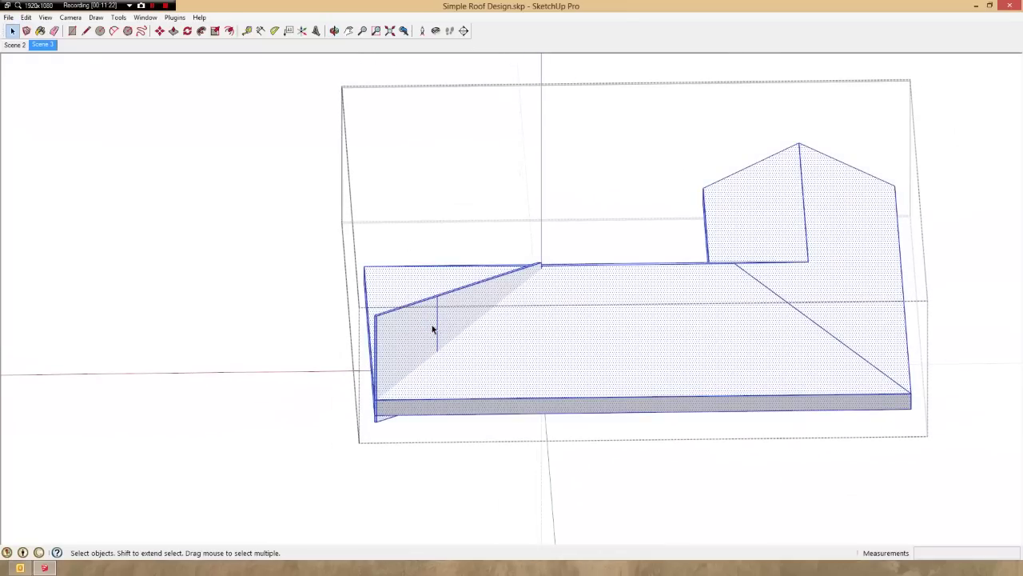
pyautogui.rightClick(432, 328)
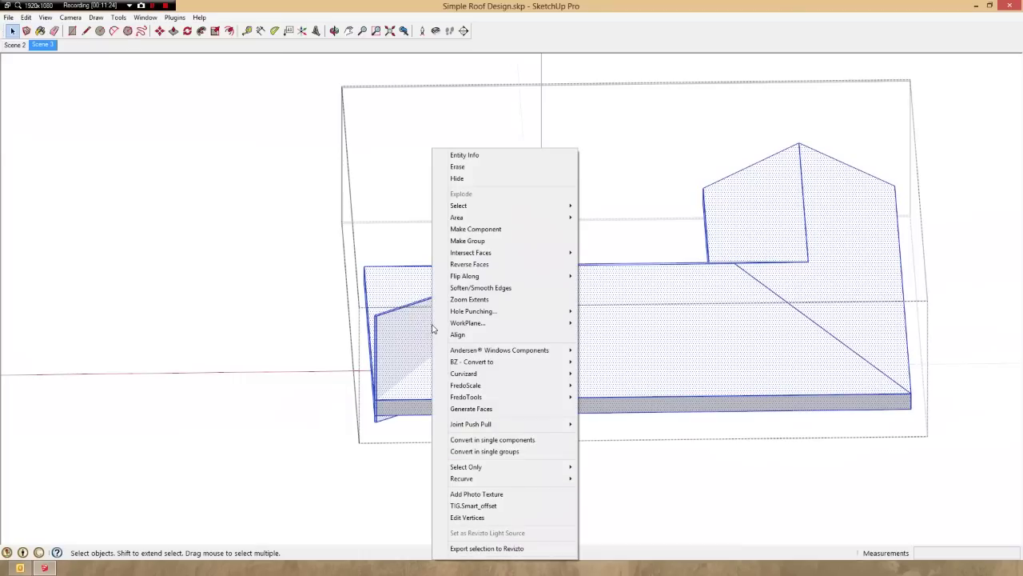
pyautogui.moveTo(480, 314)
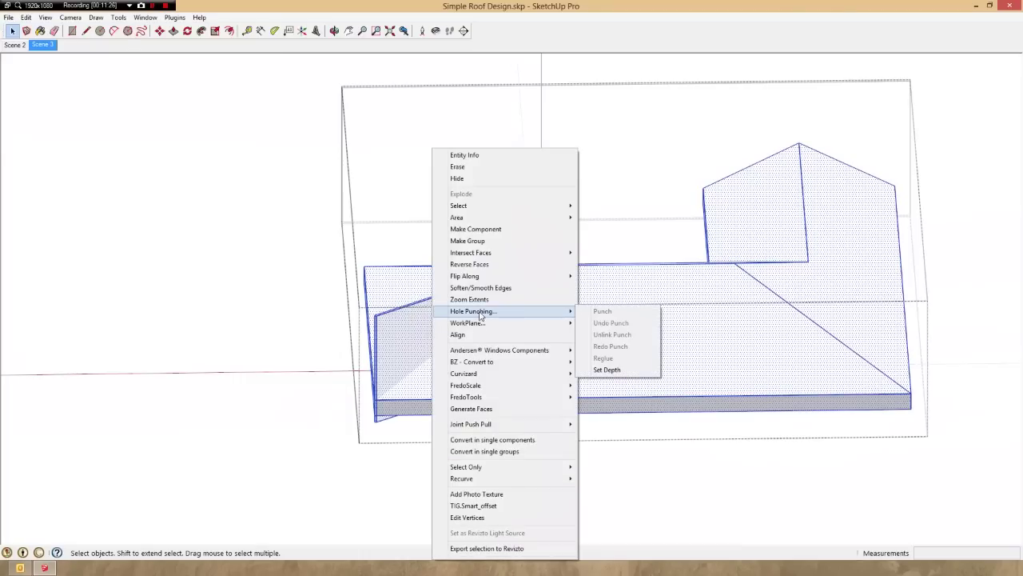
pyautogui.moveTo(487, 256)
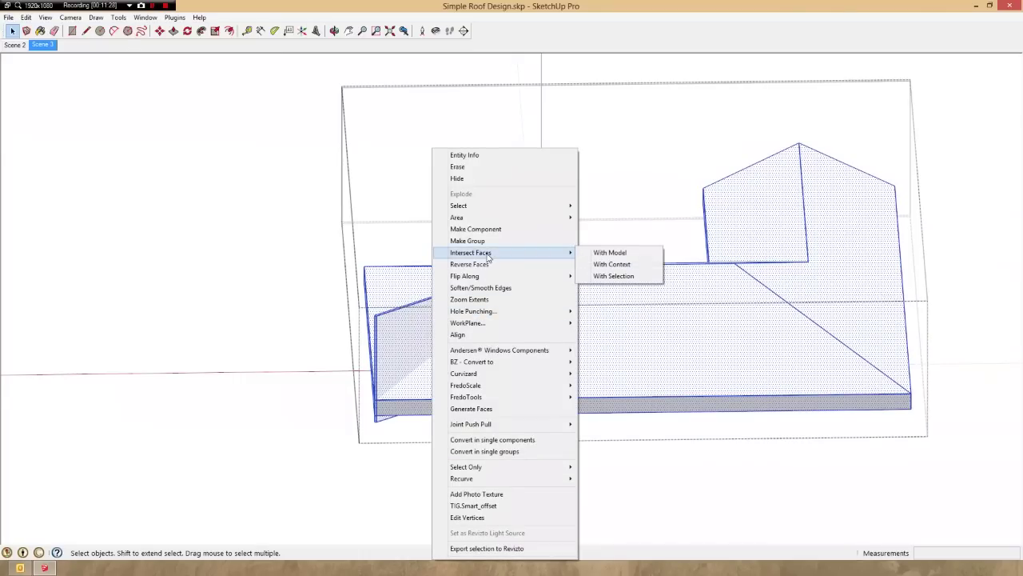
pyautogui.click(610, 265)
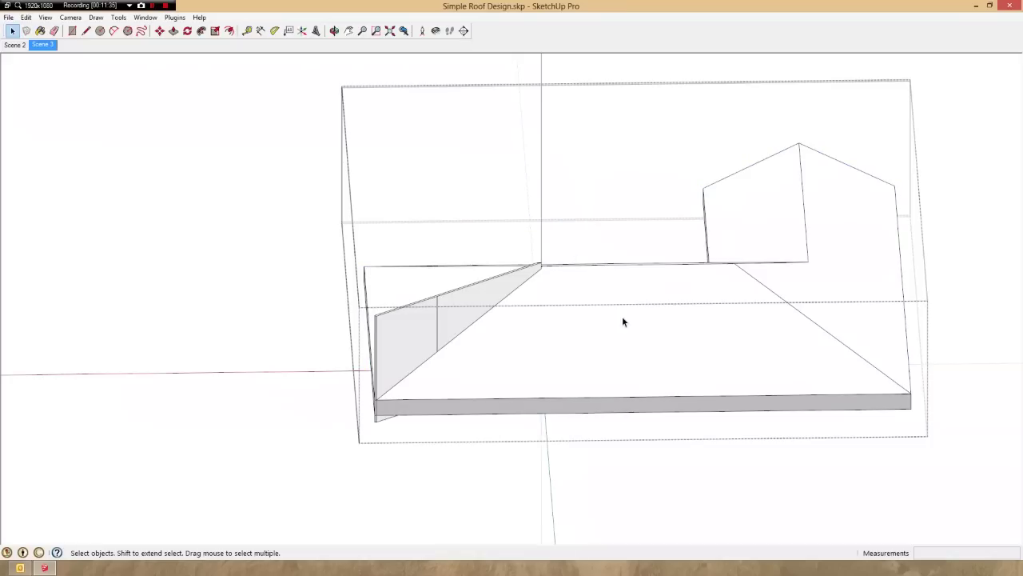
# - Delete the roof plane geometry lying on both sides of the hip board
pyautogui.moveTo(434, 346)
pyautogui.mouseDown(button='middle')
pyautogui.moveTo(418, 315)
pyautogui.moveTo(448, 201)
pyautogui.moveTo(422, 338)
pyautogui.mouseUp(button='middle')
pyautogui.scroll(-2, 423, 338)
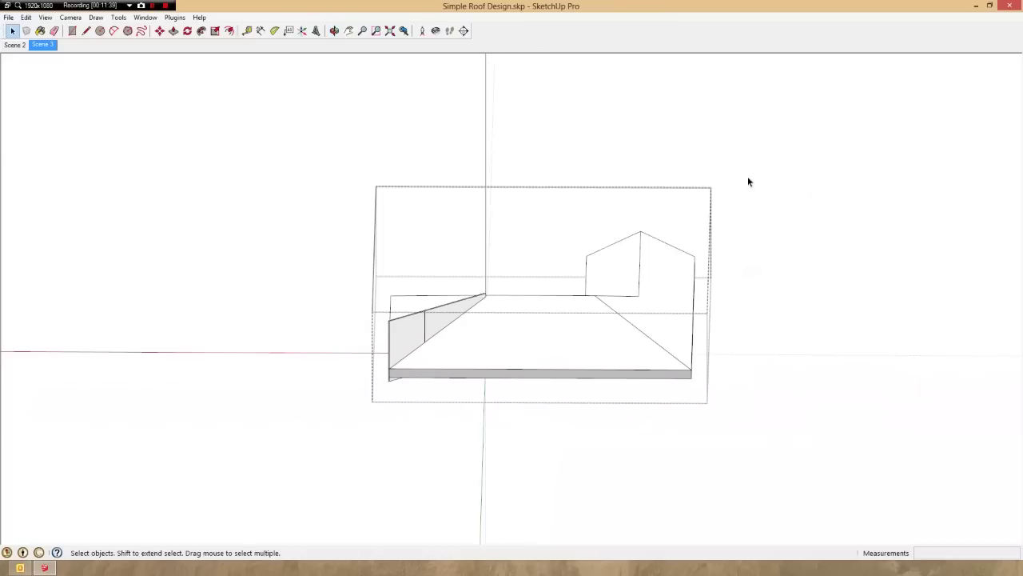
pyautogui.moveTo(557, 429); pyautogui.dragTo(520, 435)
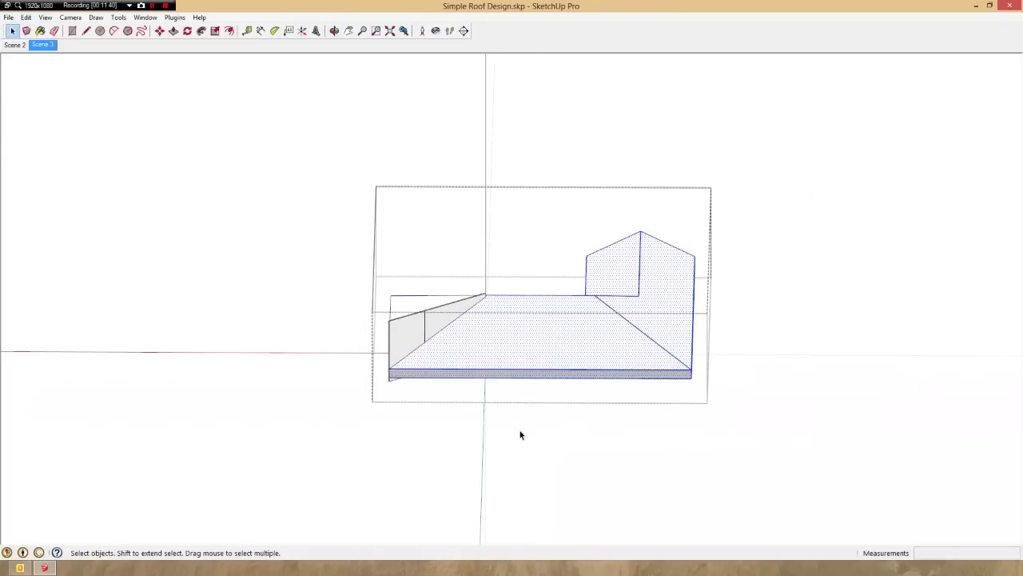
pyautogui.press('Delete')
pyautogui.moveTo(421, 360); pyautogui.dragTo(711, 343, button='middle')
pyautogui.moveTo(381, 432); pyautogui.dragTo(381, 432)
pyautogui.press('Delete')
# - Delete the parts of the hip board that project below and above the roof's sloping band
pyautogui.moveTo(539, 349); pyautogui.dragTo(722, 349, button='middle')
pyautogui.moveTo(664, 326)
pyautogui.mouseDown(button='middle')
pyautogui.moveTo(741, 309)
pyautogui.moveTo(752, 229)
pyautogui.mouseUp(button='middle')
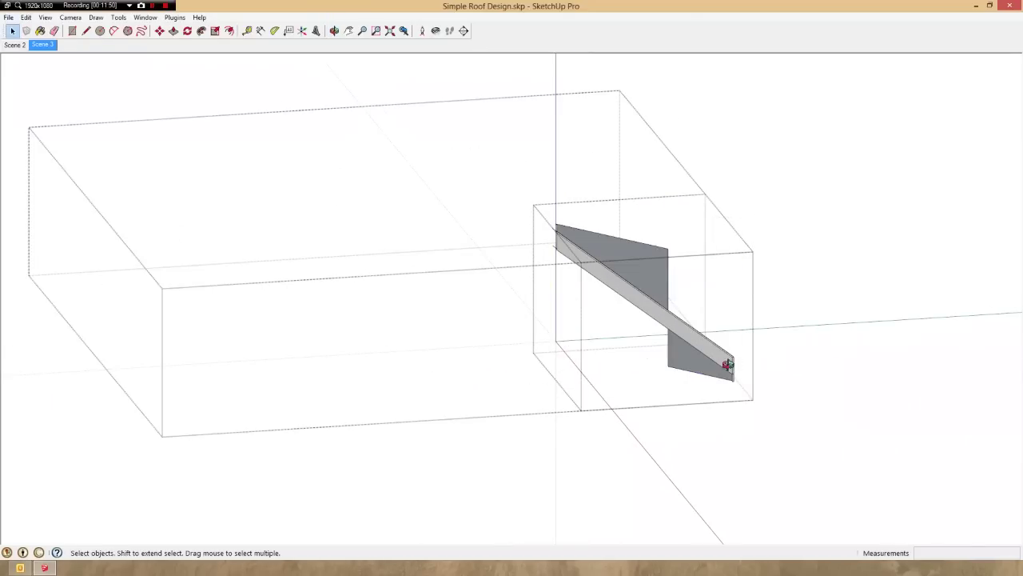
pyautogui.moveTo(728, 365); pyautogui.dragTo(871, 334, button='middle')
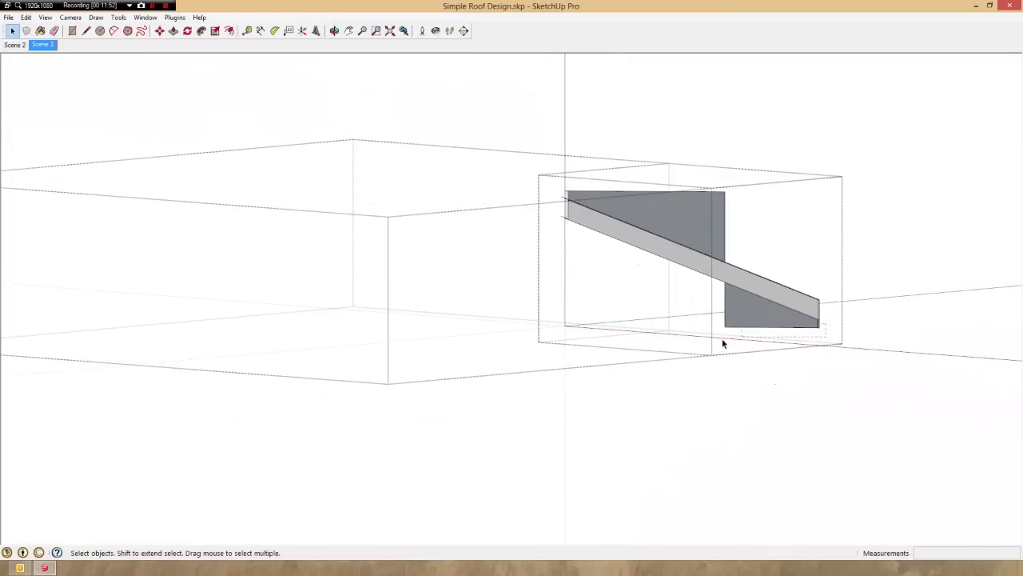
pyautogui.moveTo(662, 350); pyautogui.dragTo(662, 351)
pyautogui.press('Delete')
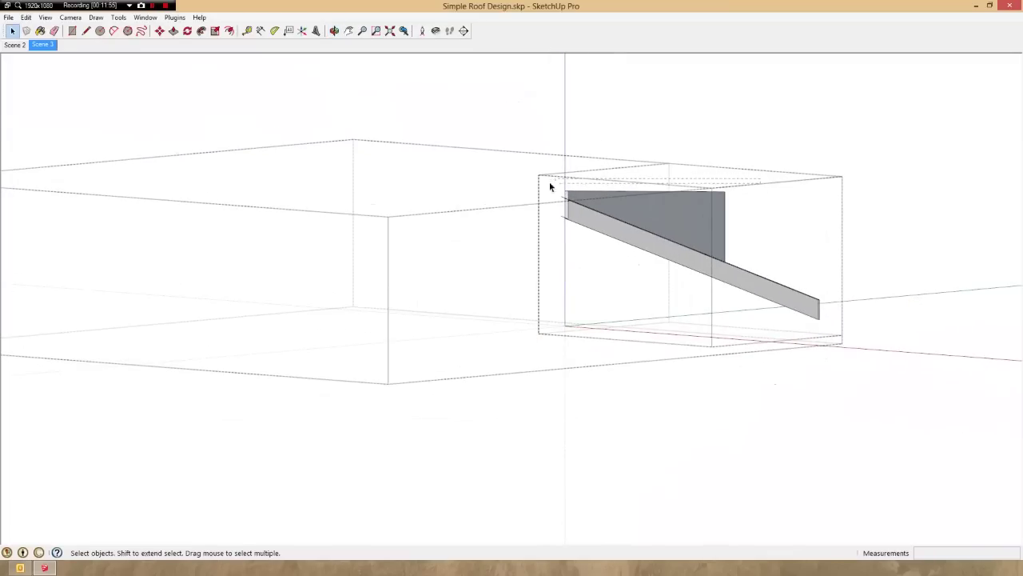
pyautogui.moveTo(550, 186); pyautogui.dragTo(541, 194)
pyautogui.press('Delete')
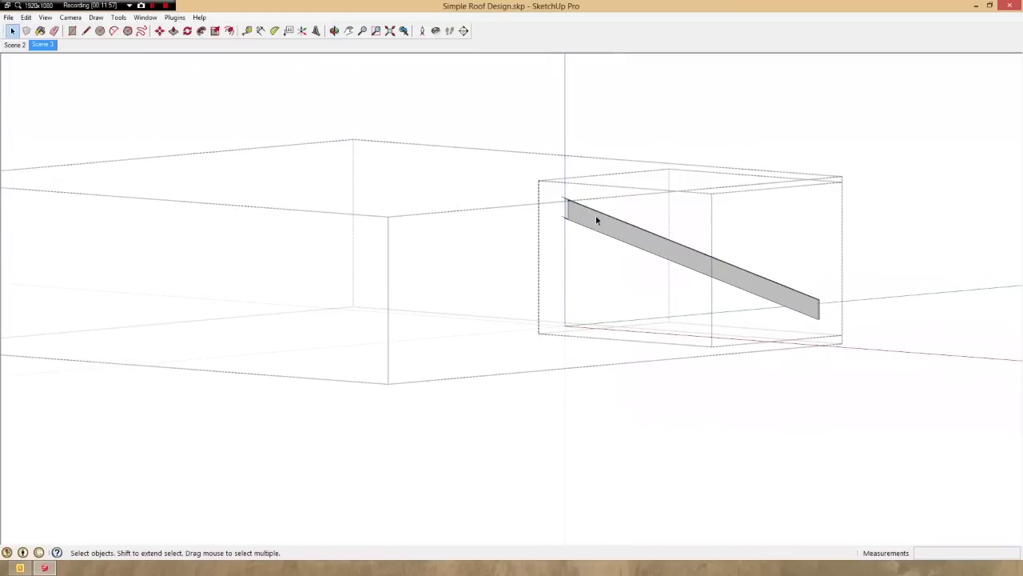
# - Erase the stray edges sticking out beyond the upper end of the trimmed hip board
pyautogui.scroll(4, 595, 217)
pyautogui.moveTo(595, 217); pyautogui.dragTo(586, 339, button='middle')
pyautogui.scroll(-2, 585, 339)
pyautogui.scroll(2, 529, 68)
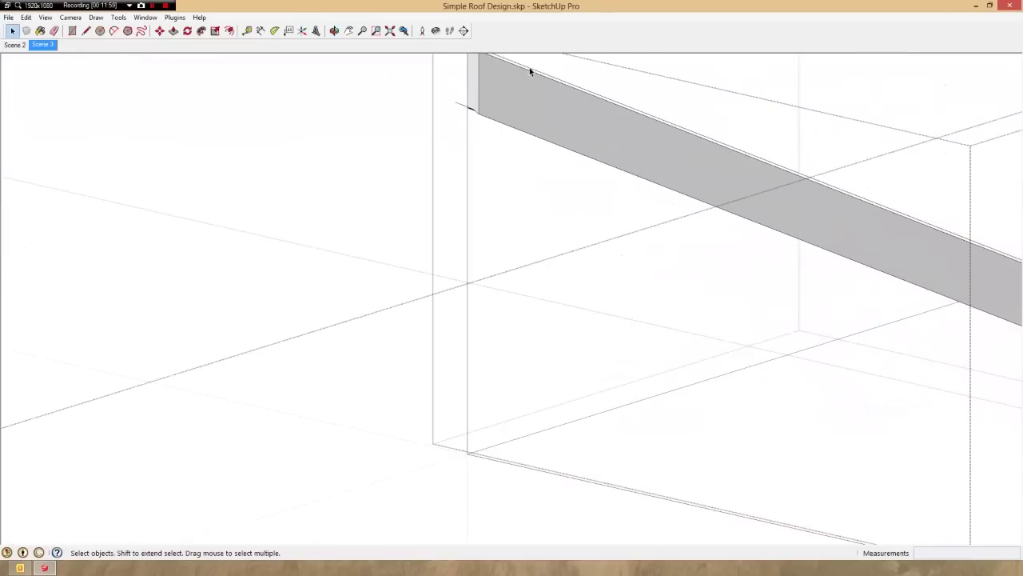
pyautogui.moveTo(529, 70); pyautogui.dragTo(477, 159, button='middle')
pyautogui.scroll(2, 484, 144)
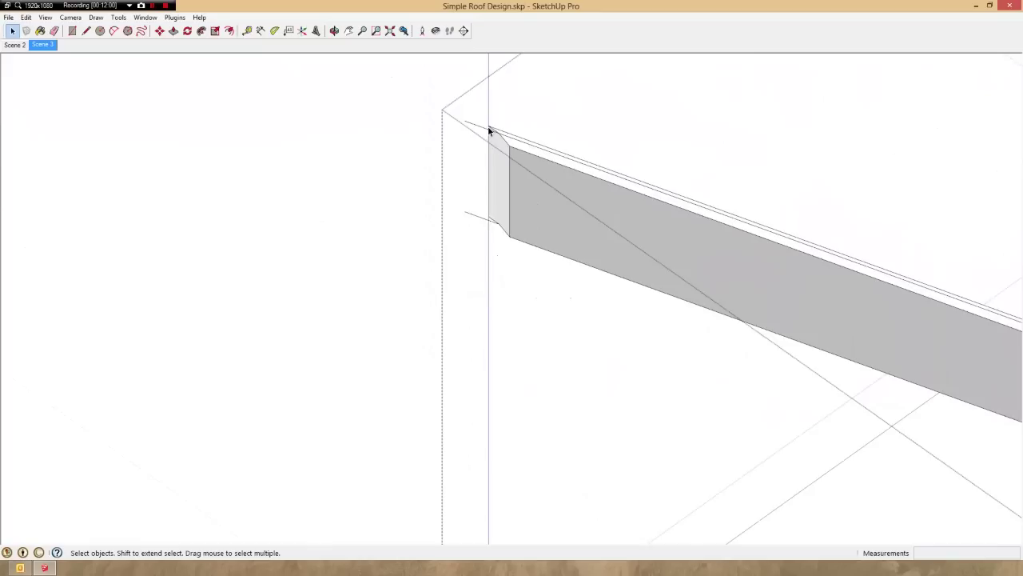
pyautogui.scroll(1, 488, 128)
pyautogui.press('e')
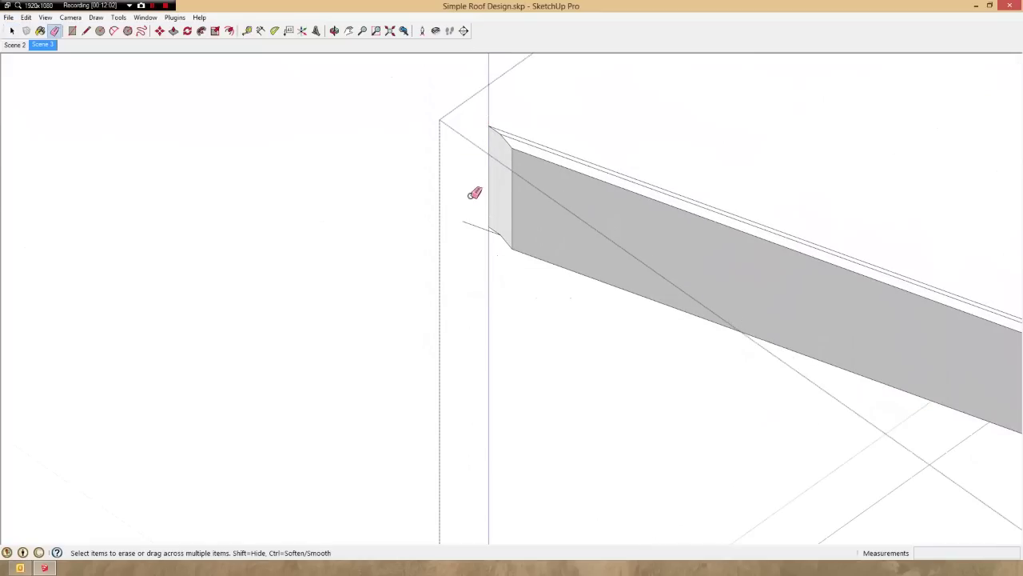
pyautogui.moveTo(472, 240); pyautogui.dragTo(133, 225, button='middle')
pyautogui.scroll(-3, 651, 365)
pyautogui.scroll(3, 836, 413)
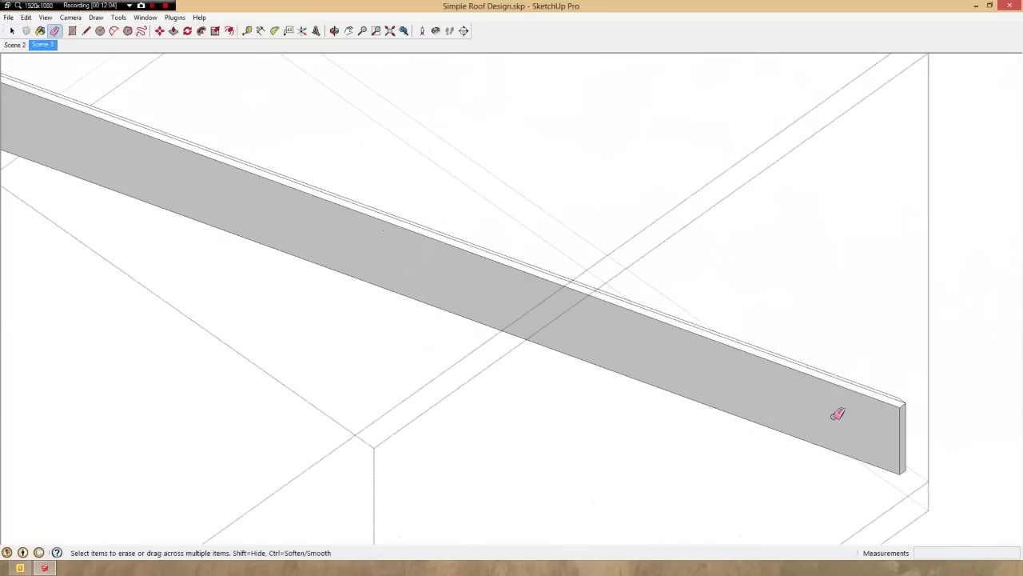
# - Erase the vertical line that splits the hip board's side face so it becomes a single face
pyautogui.moveTo(836, 413)
pyautogui.mouseDown(button='middle')
pyautogui.moveTo(712, 413)
pyautogui.moveTo(478, 276)
pyautogui.moveTo(514, 352)
pyautogui.moveTo(487, 389)
pyautogui.moveTo(304, 343)
pyautogui.moveTo(313, 276)
pyautogui.moveTo(642, 255)
pyautogui.moveTo(695, 226)
pyautogui.mouseUp(button='middle')
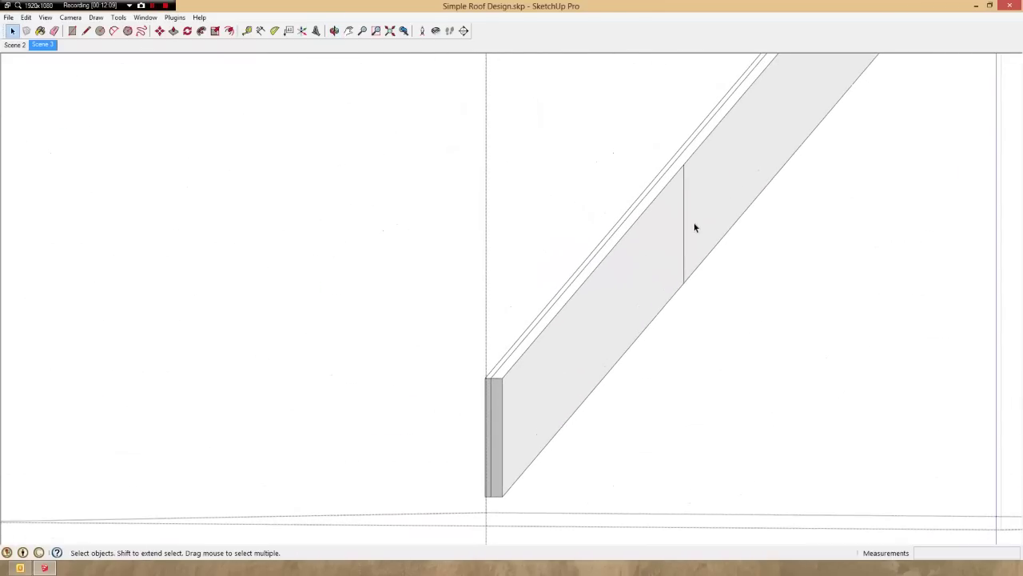
pyautogui.press('e')
pyautogui.click(682, 230)
pyautogui.press('space')
pyautogui.click(620, 309)
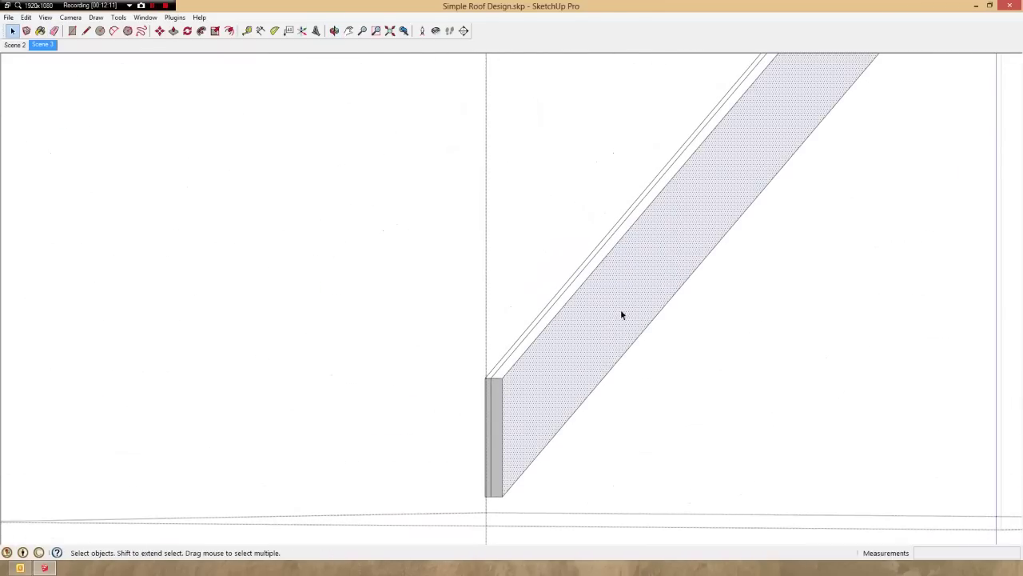
# - Apply Orient Faces from the trimmed hip board's large side face
pyautogui.moveTo(620, 309); pyautogui.dragTo(709, 99, button='middle')
pyautogui.scroll(4, 601, 265)
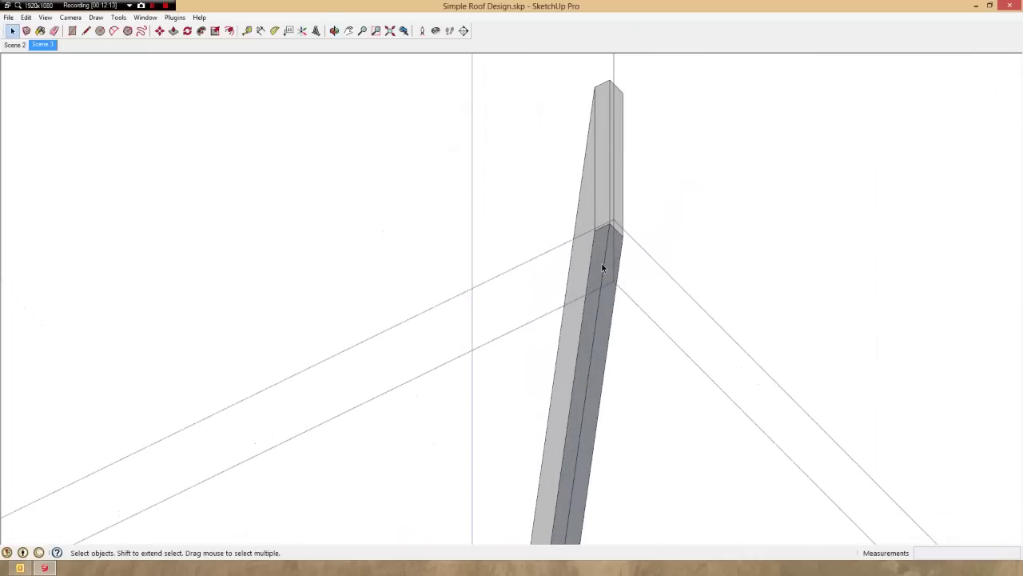
pyautogui.moveTo(616, 266); pyautogui.dragTo(553, 339, button='middle')
pyautogui.moveTo(557, 247)
pyautogui.mouseDown(button='middle')
pyautogui.moveTo(589, 290)
pyautogui.moveTo(530, 279)
pyautogui.moveTo(555, 243)
pyautogui.mouseUp(button='middle')
pyautogui.click(555, 243)
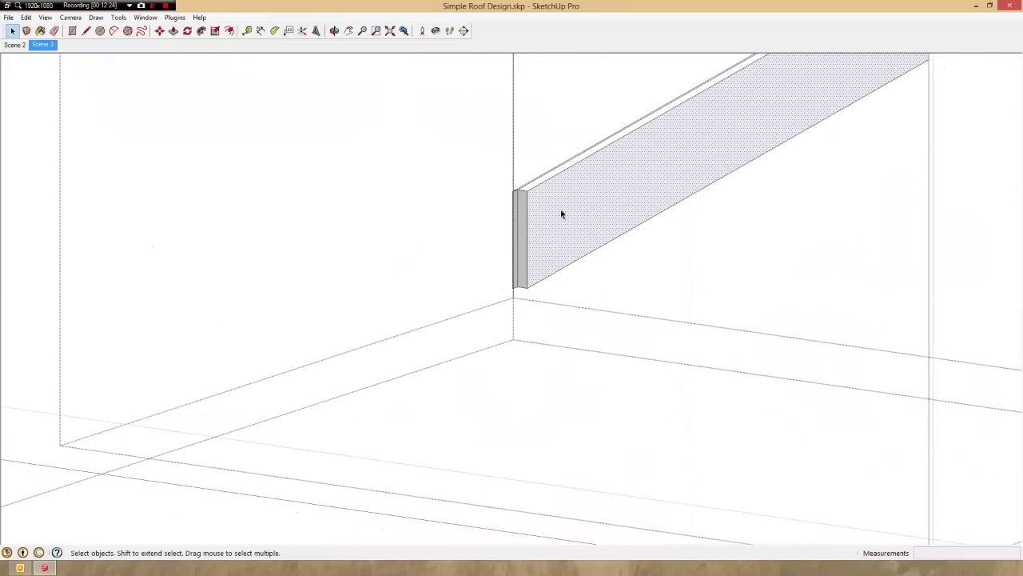
pyautogui.rightClick(559, 210)
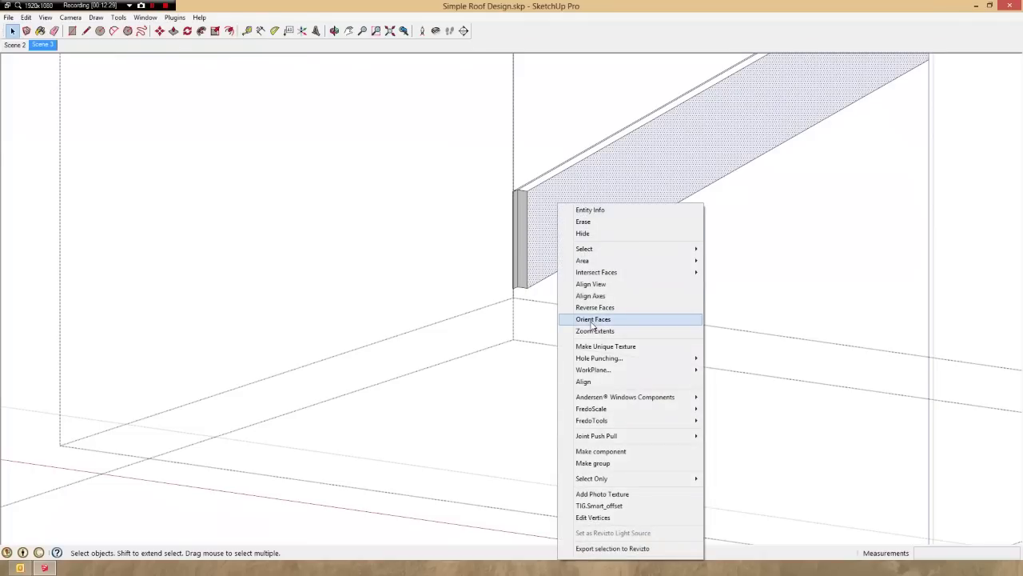
pyautogui.click(593, 320)
pyautogui.moveTo(590, 323); pyautogui.dragTo(537, 125, button='middle')
pyautogui.press('space')
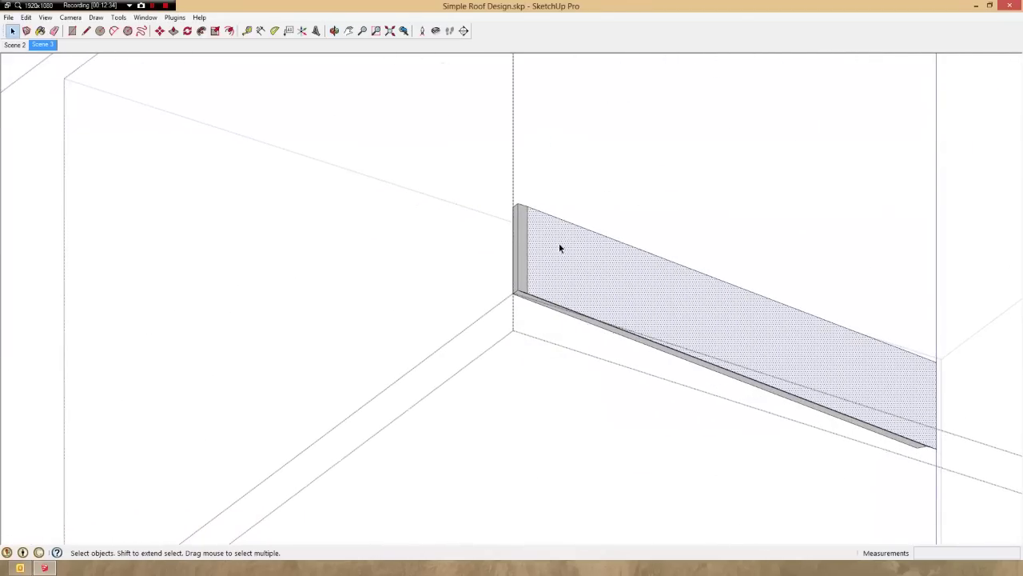
# - Intersect the next untrimmed hip board with the merged Roof Planes Solid around it, then clear the selection
pyautogui.scroll(3, 560, 248)
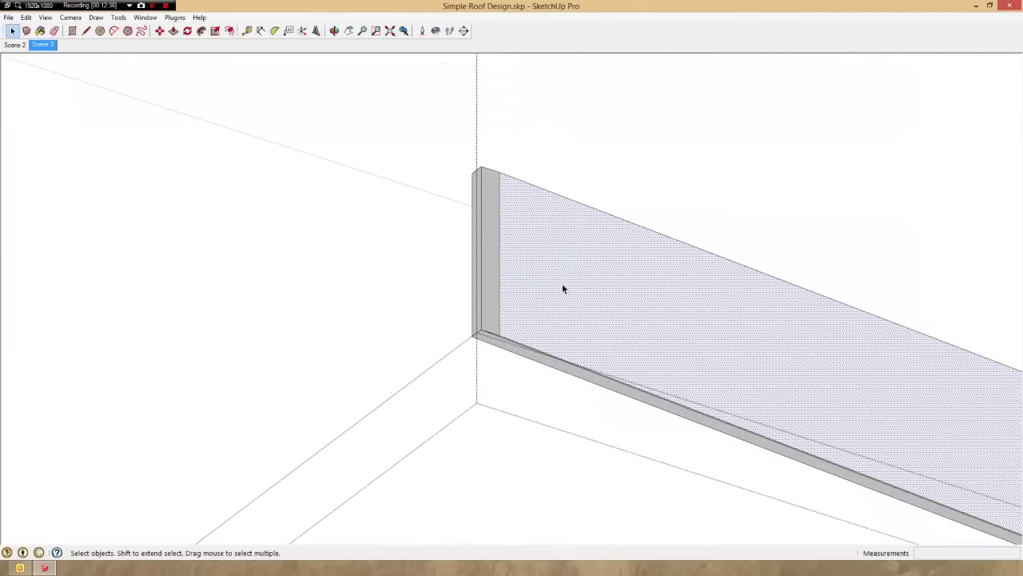
pyautogui.scroll(-3, 559, 286)
pyautogui.moveTo(549, 256); pyautogui.dragTo(506, 312, button='middle')
pyautogui.moveTo(471, 256); pyautogui.dragTo(509, 304, button='middle')
pyautogui.scroll(-3, 509, 304)
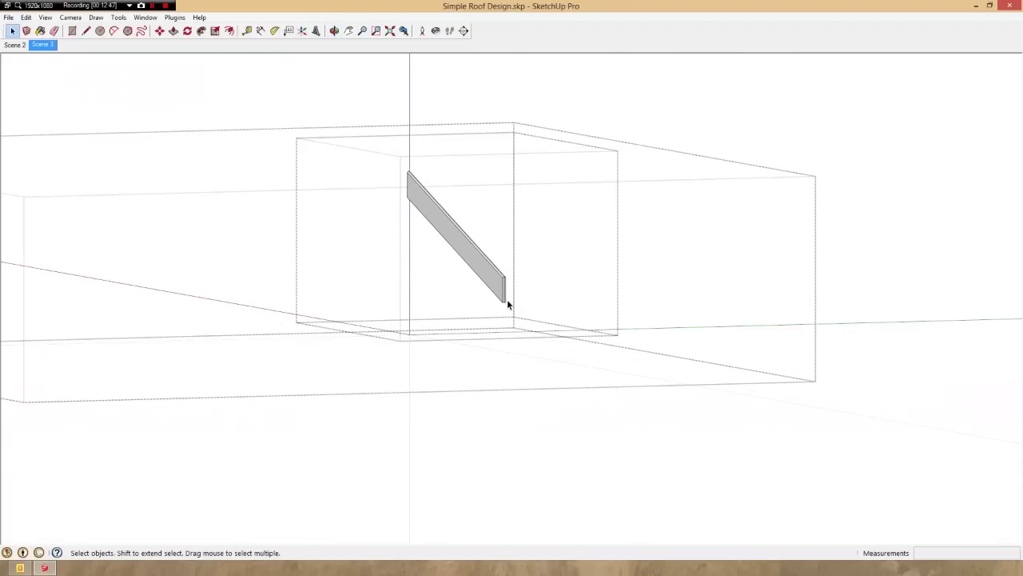
pyautogui.moveTo(507, 288); pyautogui.dragTo(669, 389, button='middle')
pyautogui.scroll(5, 342, 391)
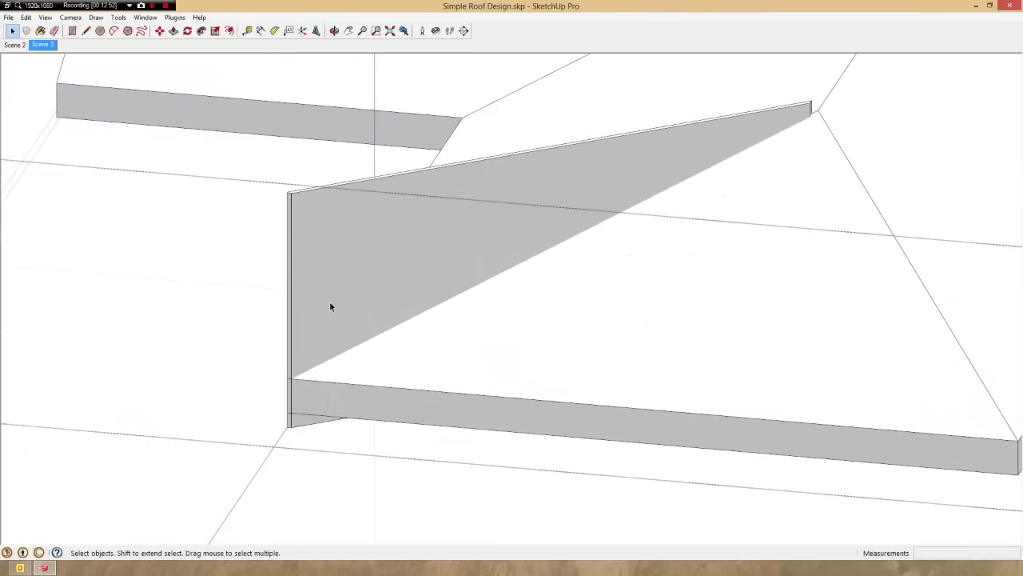
pyautogui.click(342, 277)
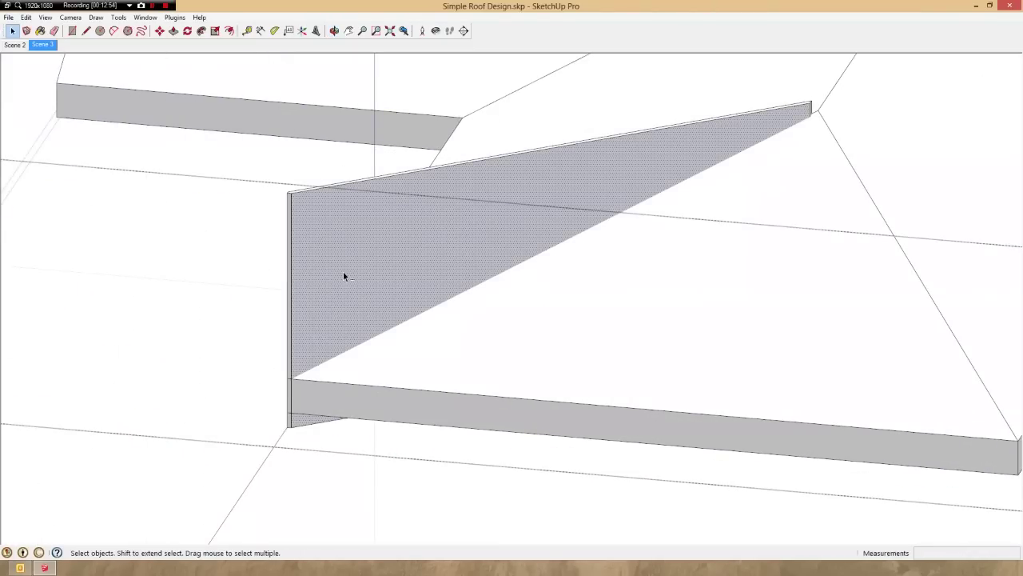
pyautogui.scroll(-6, 343, 276)
pyautogui.moveTo(343, 277)
pyautogui.mouseDown(button='middle')
pyautogui.moveTo(700, 274)
pyautogui.moveTo(461, 289)
pyautogui.mouseUp(button='middle')
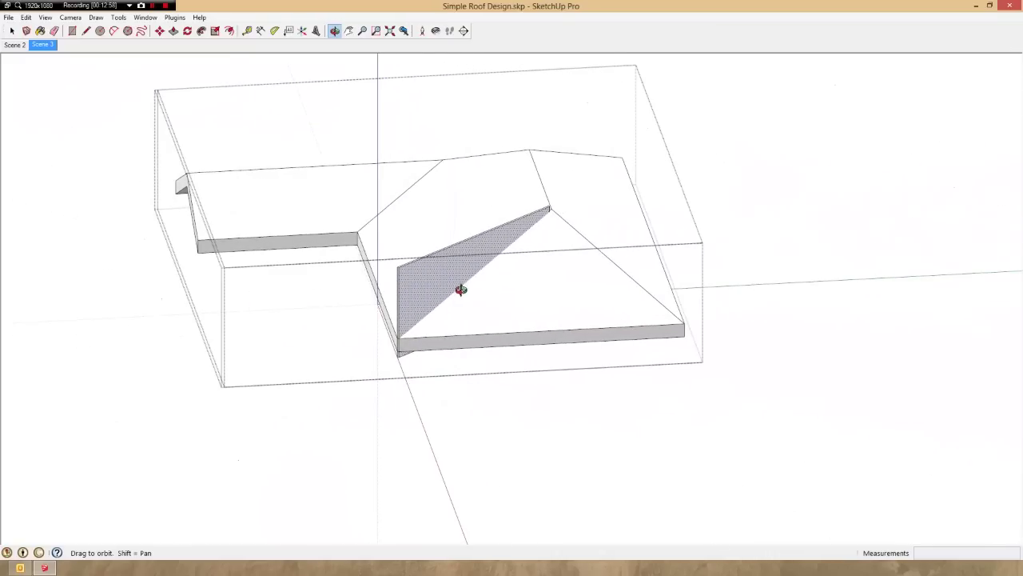
pyautogui.tripleClick(462, 293)
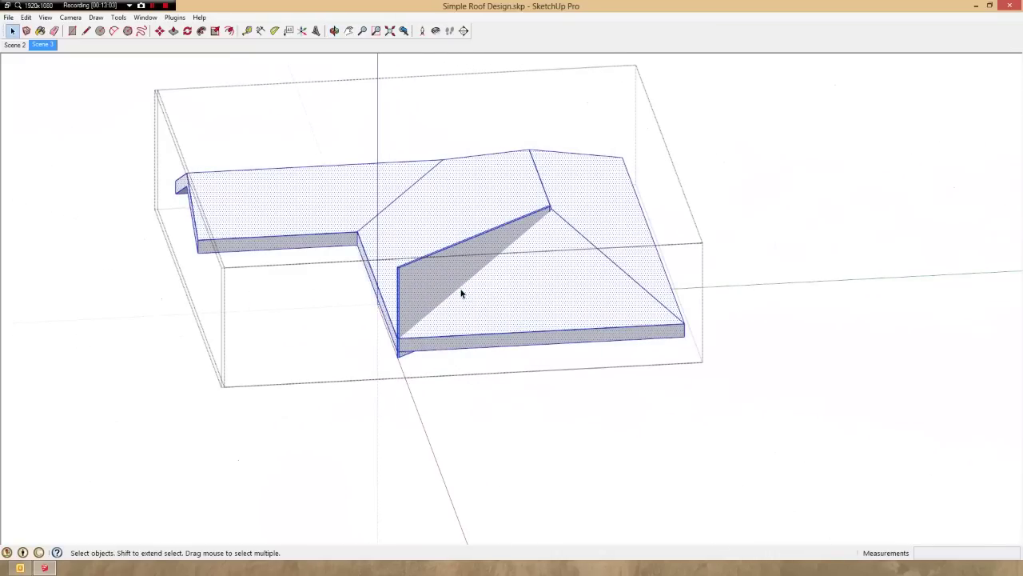
pyautogui.hotkey('ctrl', 't')
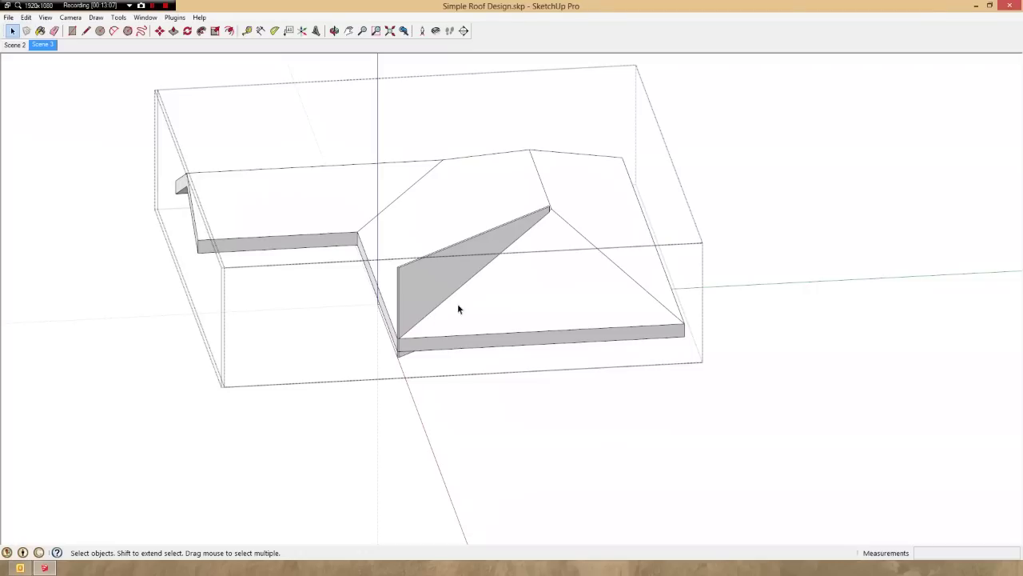
# - Delete all the roof plane faces and edges surrounding the intersected hip board, keeping only the board itself
pyautogui.click(441, 293)
pyautogui.moveTo(441, 292); pyautogui.dragTo(414, 248, button='middle')
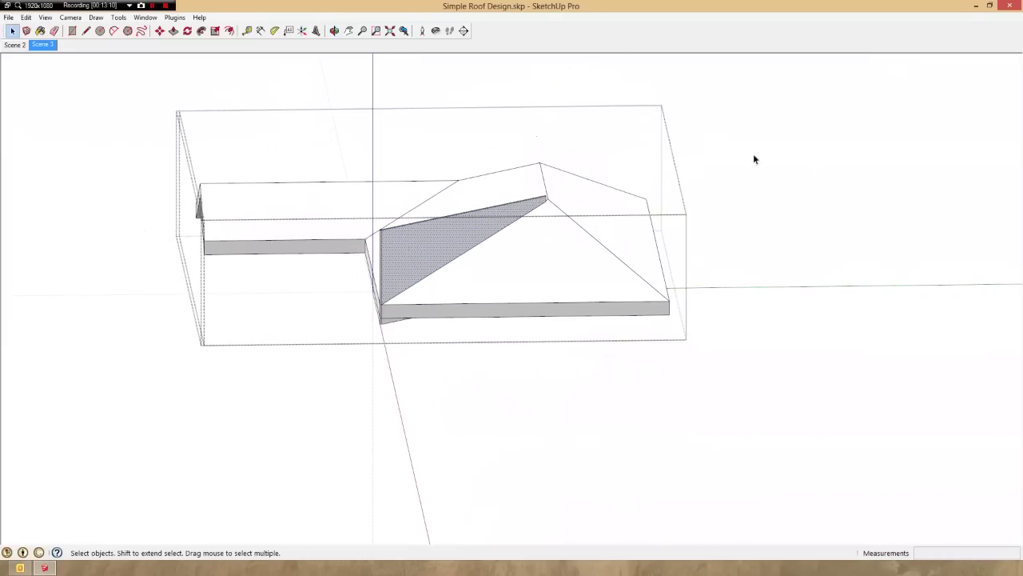
pyautogui.moveTo(590, 377); pyautogui.dragTo(590, 378)
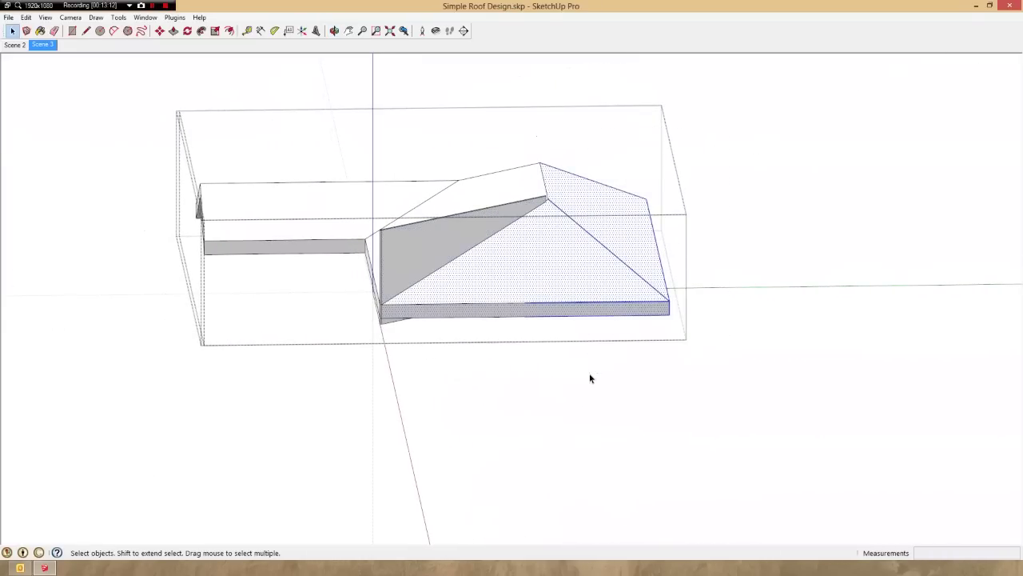
pyautogui.press('Delete')
pyautogui.moveTo(517, 278); pyautogui.dragTo(758, 276, button='middle')
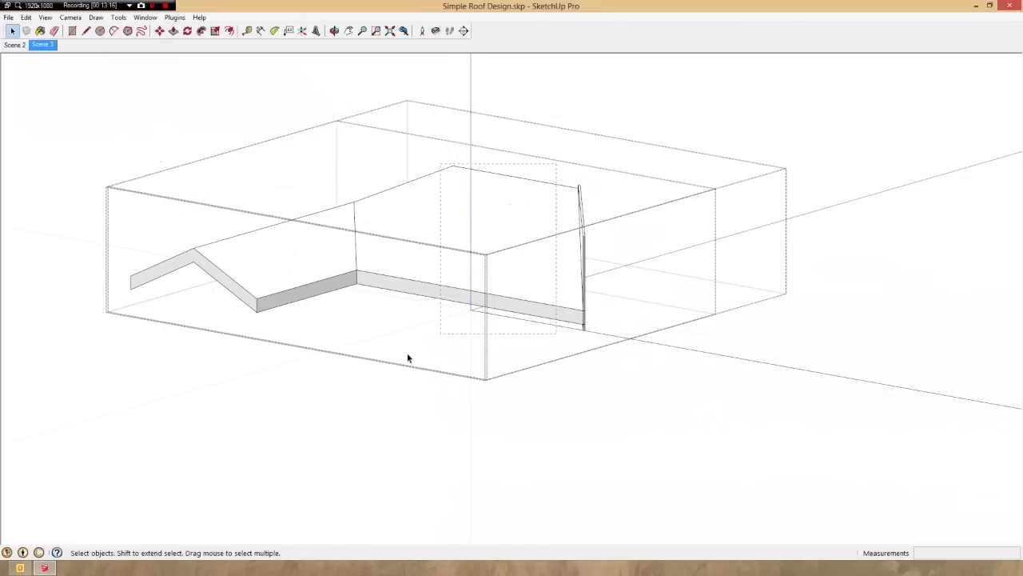
pyautogui.moveTo(115, 389); pyautogui.dragTo(115, 389)
pyautogui.press('Delete')
# - Delete the excess of the hip board below and above the sloping band marked by the intersection lines
pyautogui.moveTo(257, 374); pyautogui.dragTo(801, 312, button='middle')
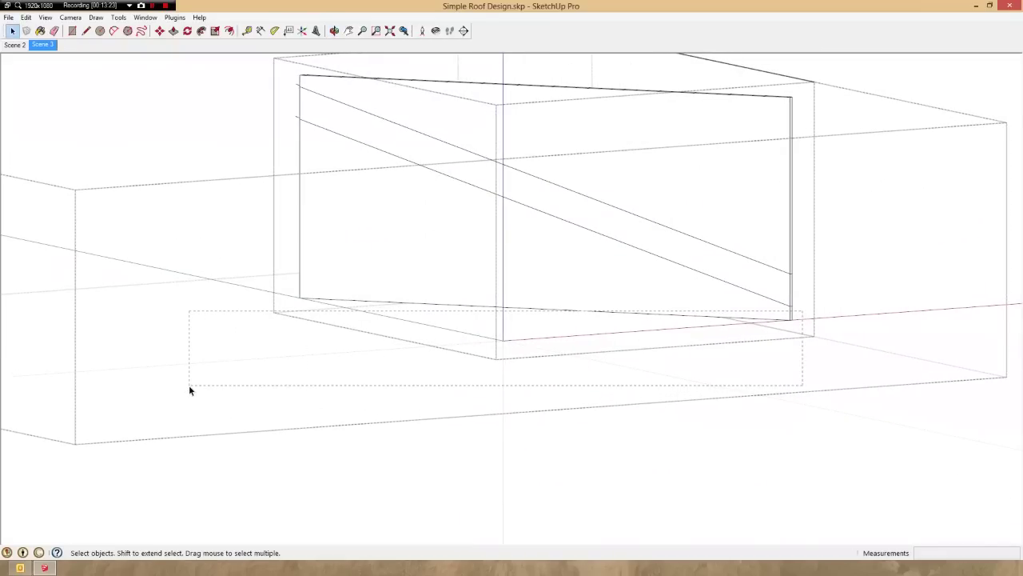
pyautogui.moveTo(189, 387); pyautogui.dragTo(190, 387)
pyautogui.press('Delete')
pyautogui.moveTo(464, 270); pyautogui.dragTo(322, 252, button='middle')
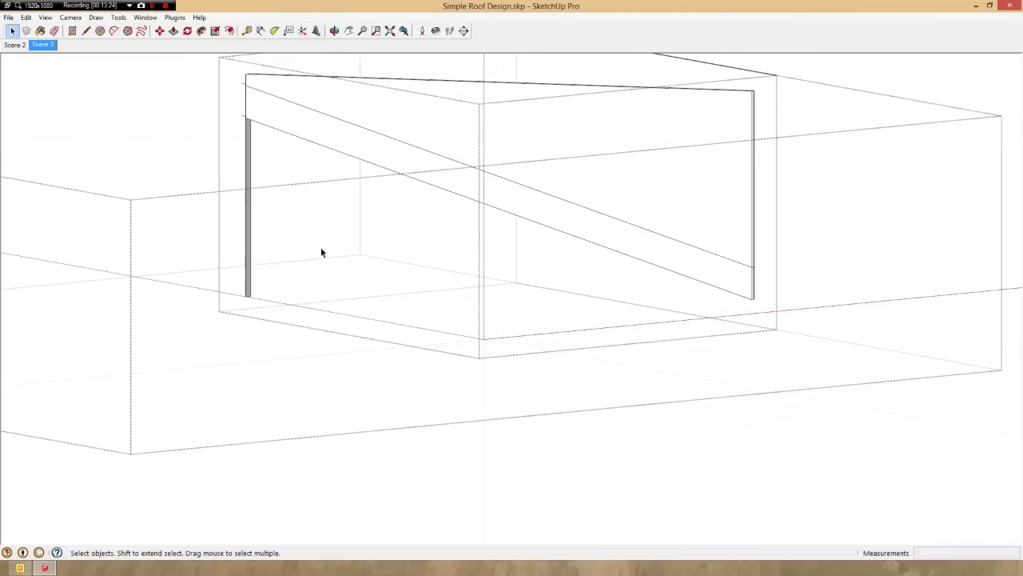
pyautogui.scroll(-3, 744, 210)
pyautogui.moveTo(745, 211); pyautogui.dragTo(830, 269, button='middle')
pyautogui.scroll(-2, 830, 269)
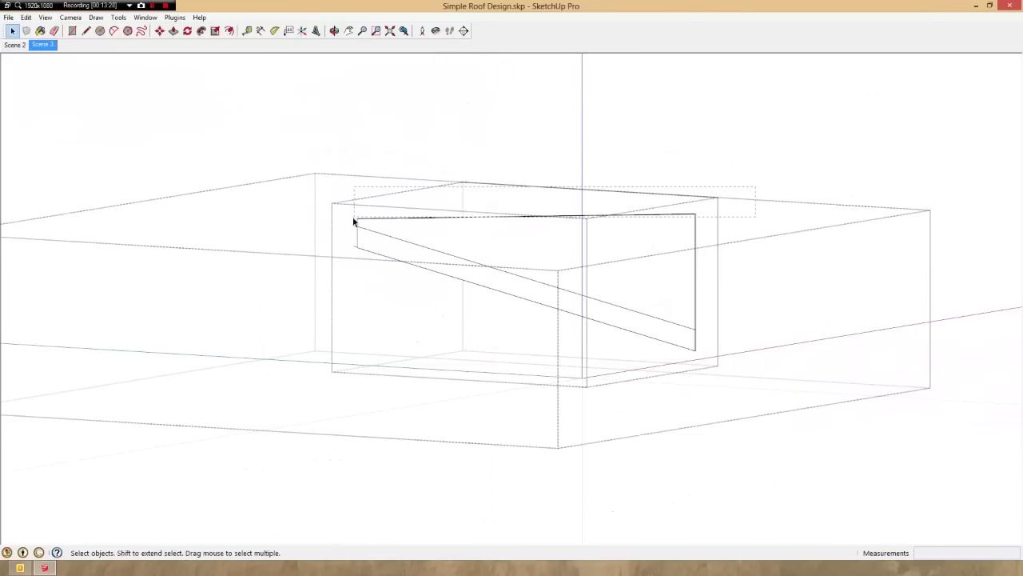
pyautogui.hotkey('ctrl', 'z')
pyautogui.press('Delete')
# - Erase the stray edge beyond the hip board's upper end and apply Orient Faces from its large side face
pyautogui.scroll(2, 349, 225)
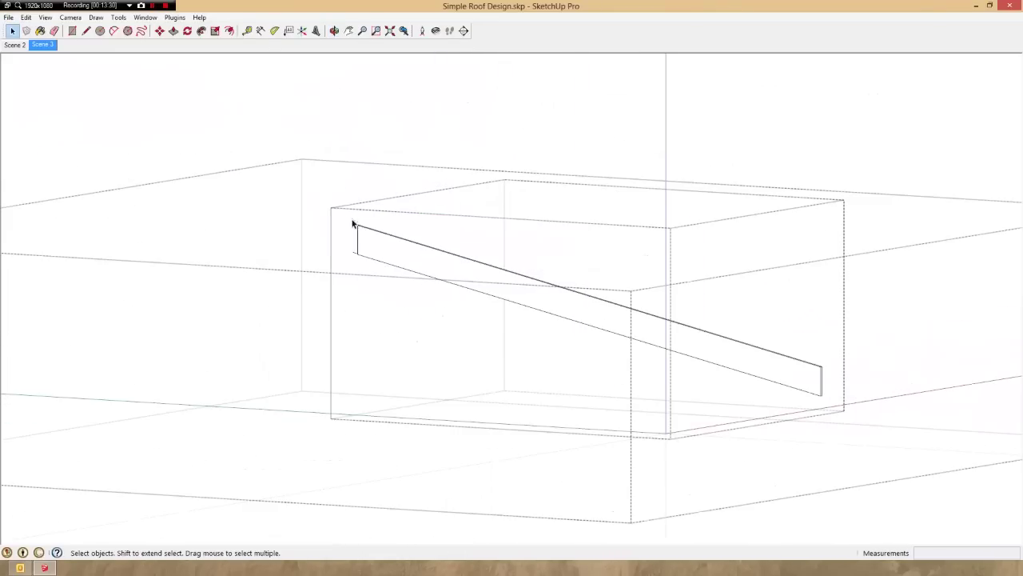
pyautogui.scroll(2, 355, 252)
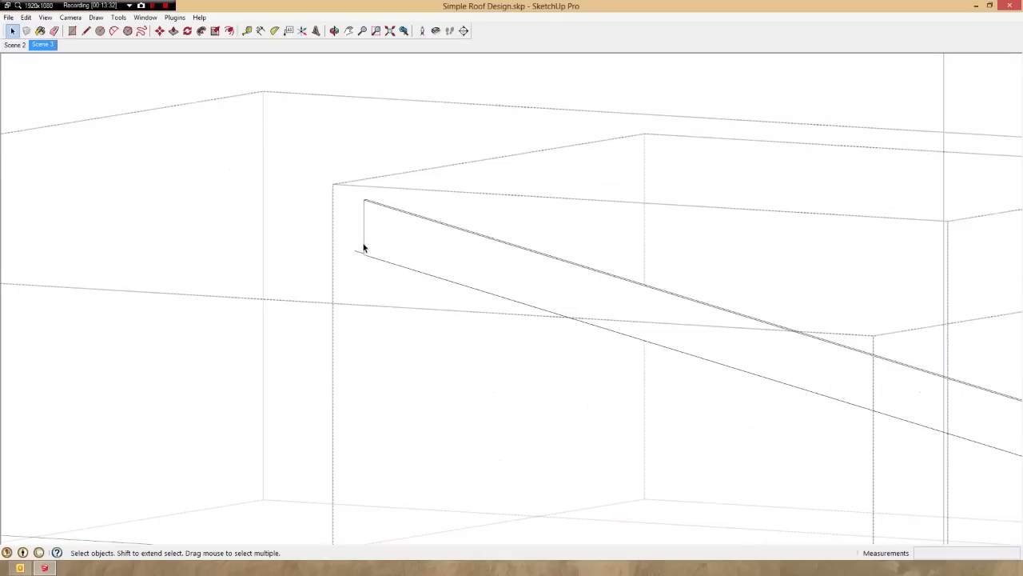
pyautogui.click(434, 251)
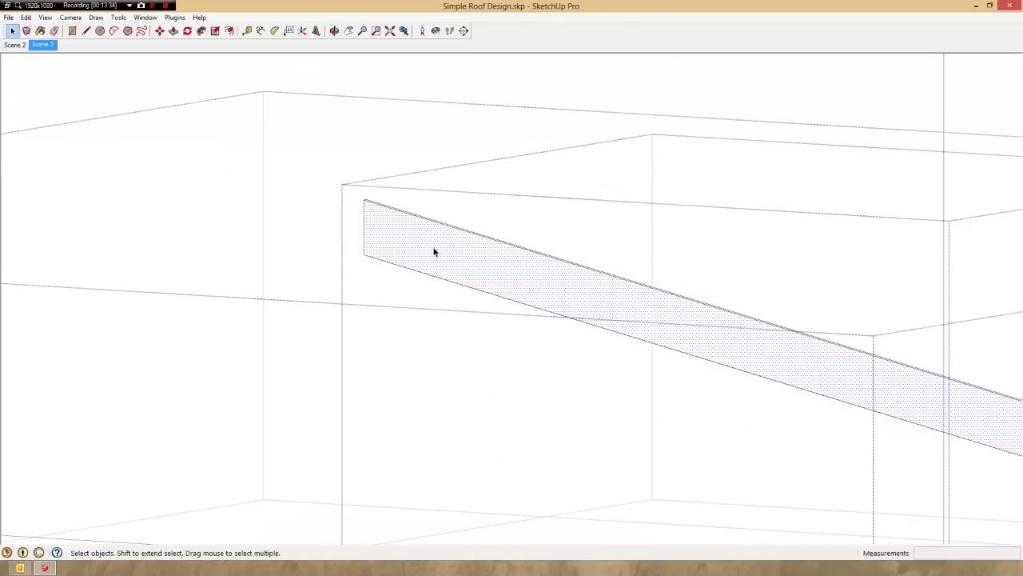
pyautogui.moveTo(434, 252); pyautogui.dragTo(738, 344, button='middle')
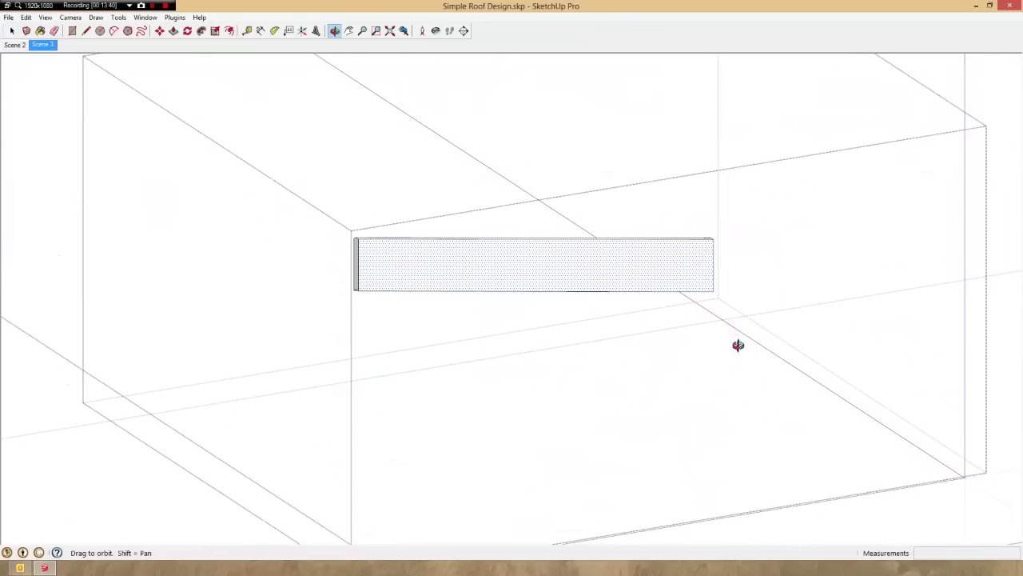
pyautogui.rightClick(426, 269)
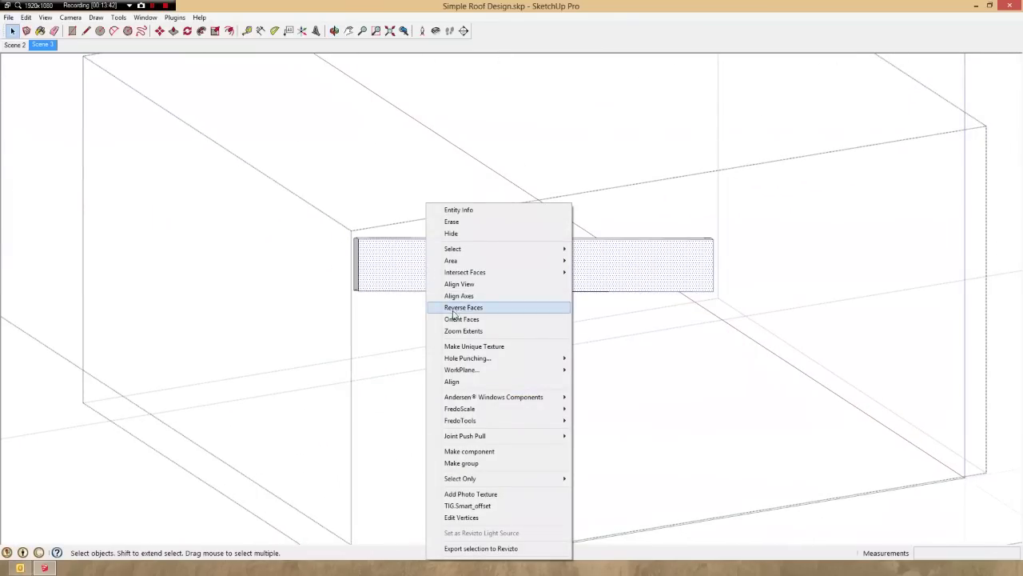
pyautogui.click(450, 319)
# - Examine the trimmed hip, ridge and rafter boards from above, especially where they meet at the ridge's ends
pyautogui.moveTo(427, 274); pyautogui.dragTo(471, 452, button='middle')
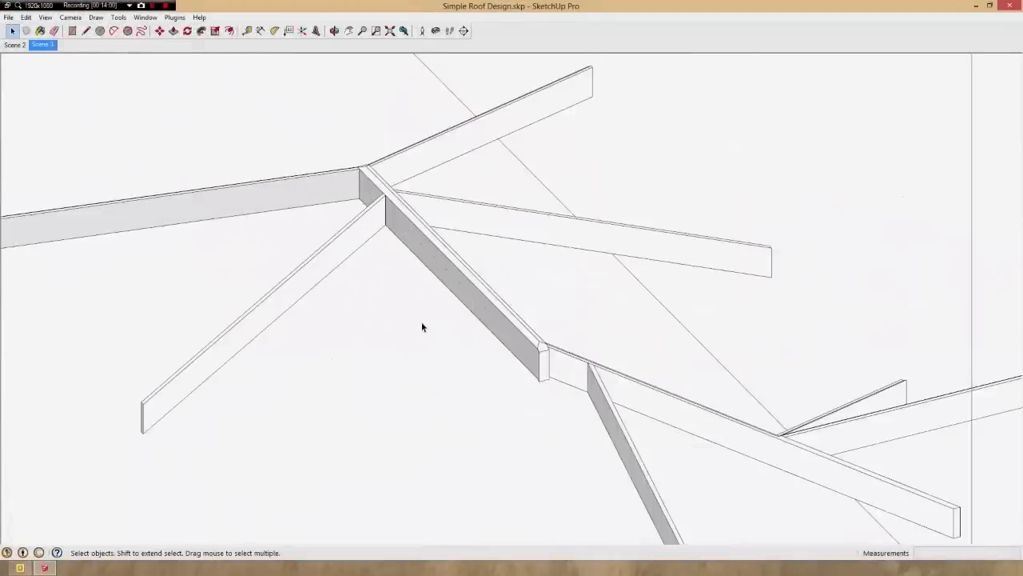
pyautogui.moveTo(421, 327); pyautogui.dragTo(797, 336, button='middle')
pyautogui.scroll(5, 590, 447)
pyautogui.moveTo(587, 452); pyautogui.dragTo(656, 400, button='middle')
pyautogui.scroll(3, 296, 224)
pyautogui.scroll(5, 297, 224)
pyautogui.moveTo(297, 224); pyautogui.dragTo(456, 232, button='middle')
pyautogui.scroll(5, 440, 206)
pyautogui.scroll(4, 432, 242)
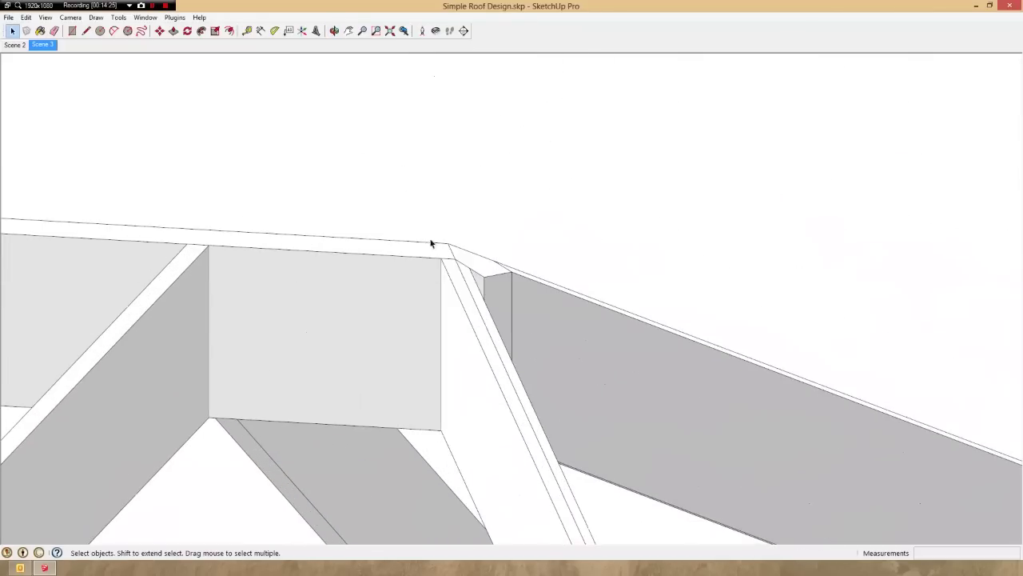
pyautogui.scroll(-5, 448, 240)
pyautogui.scroll(-3, 457, 240)
pyautogui.scroll(5, 522, 389)
pyautogui.scroll(-4, 555, 433)
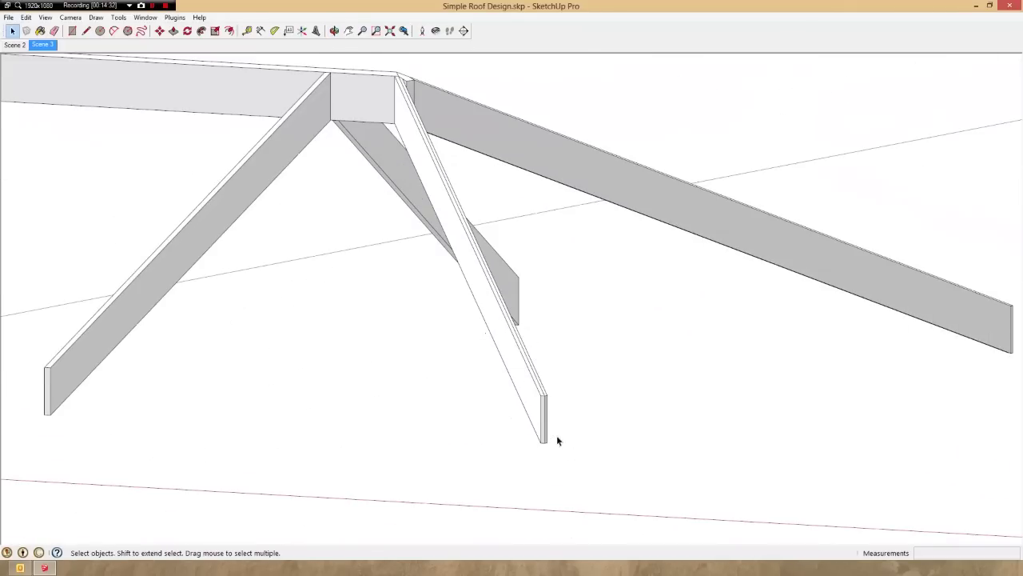
# - Inspect the undersides and joints of the trimmed boards from below, including the valley and ridge junctions
pyautogui.scroll(3, 402, 106)
pyautogui.moveTo(401, 105); pyautogui.dragTo(523, 191, button='middle')
pyautogui.scroll(-3, 522, 192)
pyautogui.scroll(5, 550, 154)
pyautogui.moveTo(550, 153); pyautogui.dragTo(686, 38, button='middle')
pyautogui.scroll(-2, 595, 225)
pyautogui.scroll(-3, 491, 281)
pyautogui.moveTo(595, 223); pyautogui.dragTo(549, 253, button='middle')
pyautogui.scroll(3, 491, 280)
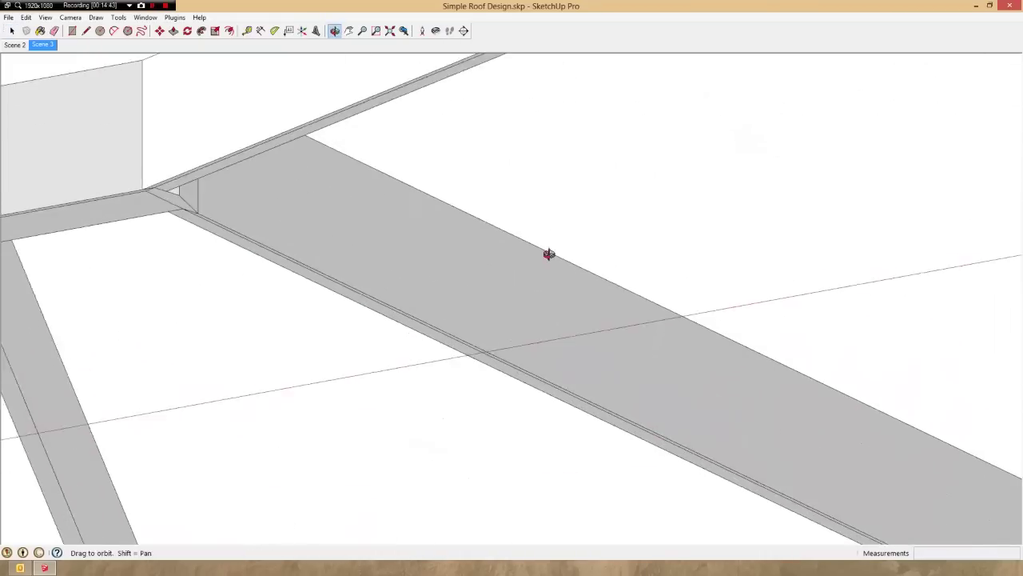
pyautogui.scroll(-5, 549, 252)
pyautogui.scroll(-2, 714, 228)
pyautogui.scroll(5, 202, 252)
pyautogui.moveTo(210, 269); pyautogui.dragTo(199, 258, button='middle')
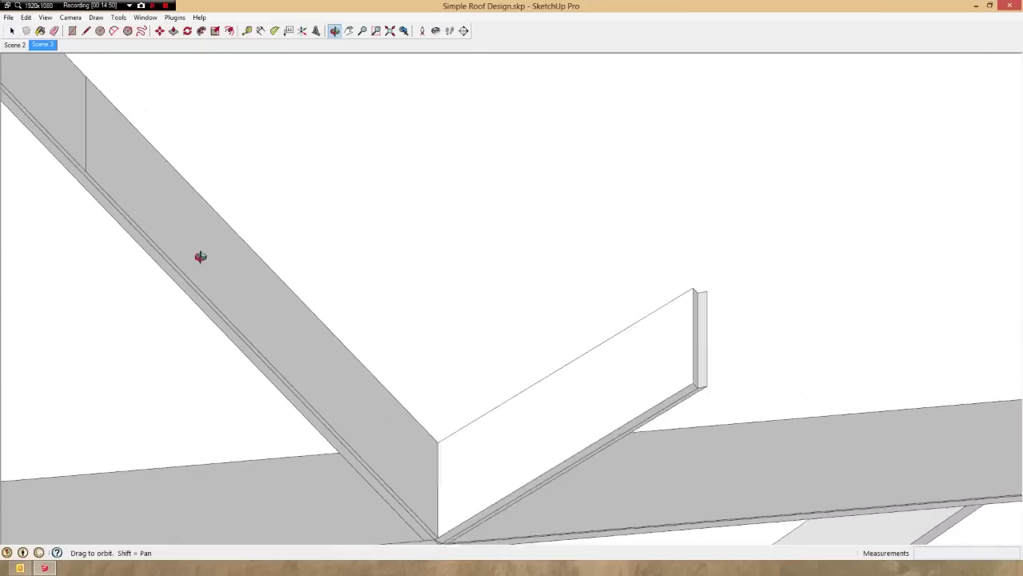
pyautogui.scroll(3, 436, 407)
pyautogui.moveTo(437, 407); pyautogui.dragTo(410, 359, button='middle')
pyautogui.scroll(-5, 441, 320)
pyautogui.scroll(2, 409, 359)
pyautogui.scroll(-1, 417, 359)
pyautogui.scroll(-4, 564, 362)
pyautogui.moveTo(564, 363); pyautogui.dragTo(350, 368, button='middle')
pyautogui.scroll(-2, 565, 461)
pyautogui.scroll(5, 565, 461)
pyautogui.scroll(3, 574, 463)
pyautogui.click(350, 365)
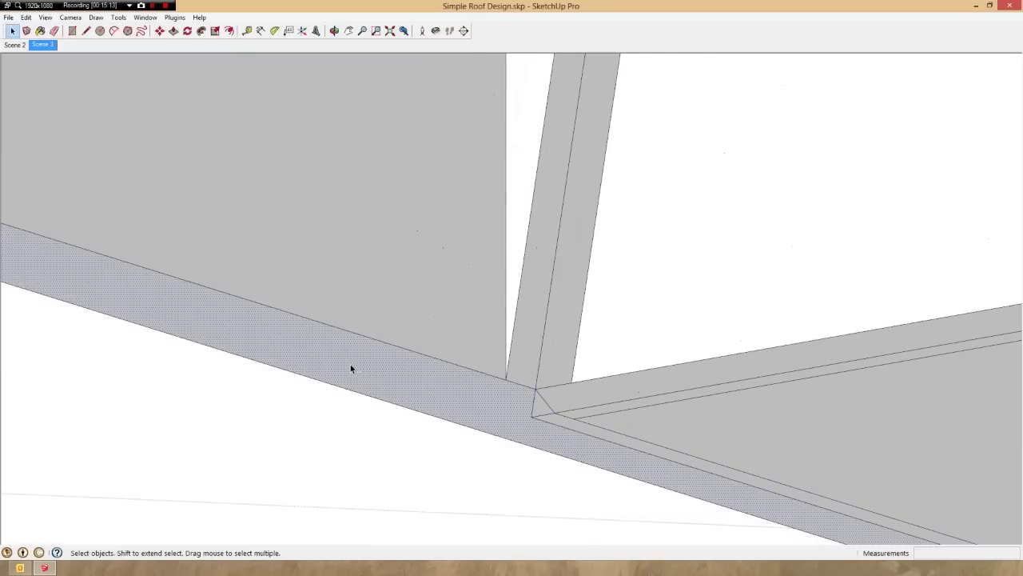
pyautogui.press('i')
pyautogui.hotkey('ctrl', 'z')
pyautogui.hotkey('ctrl', 'y')
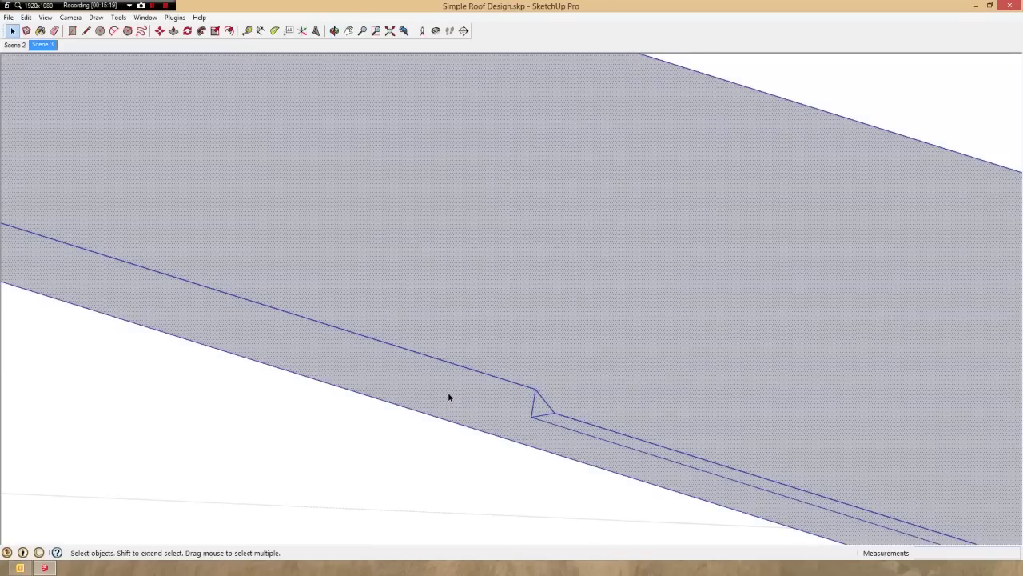
pyautogui.moveTo(542, 413); pyautogui.dragTo(347, 487, button='middle')
pyautogui.hotkey('ctrl', 'z')
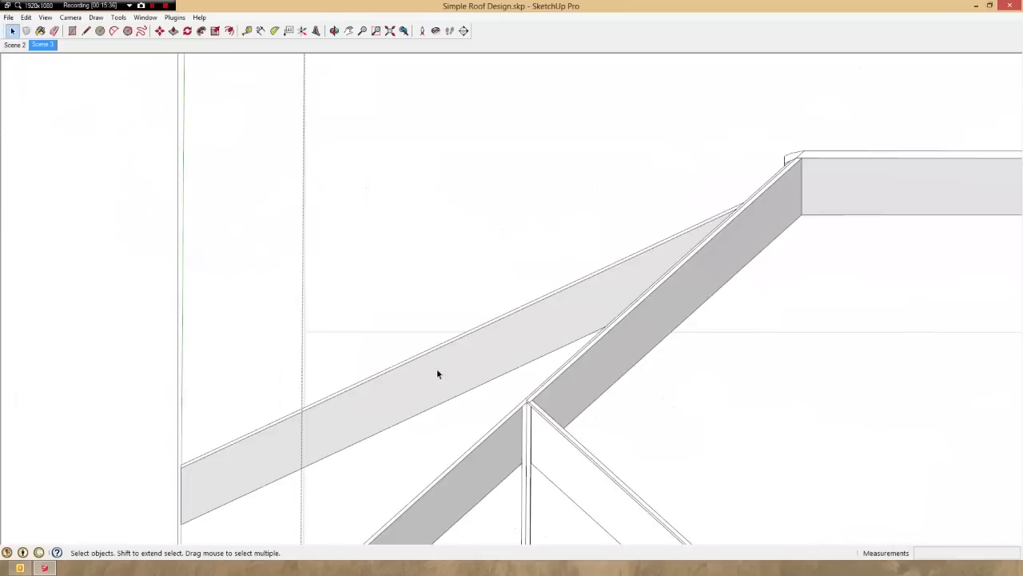
# - Unhide the Roof Plan group beneath the roof skeleton
pyautogui.moveTo(436, 372); pyautogui.dragTo(362, 406, button='middle')
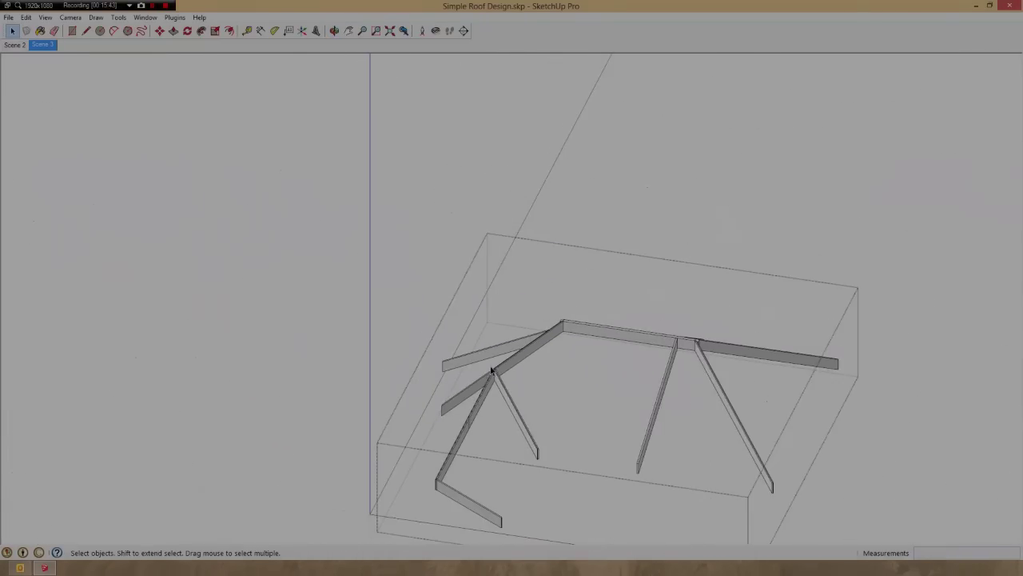
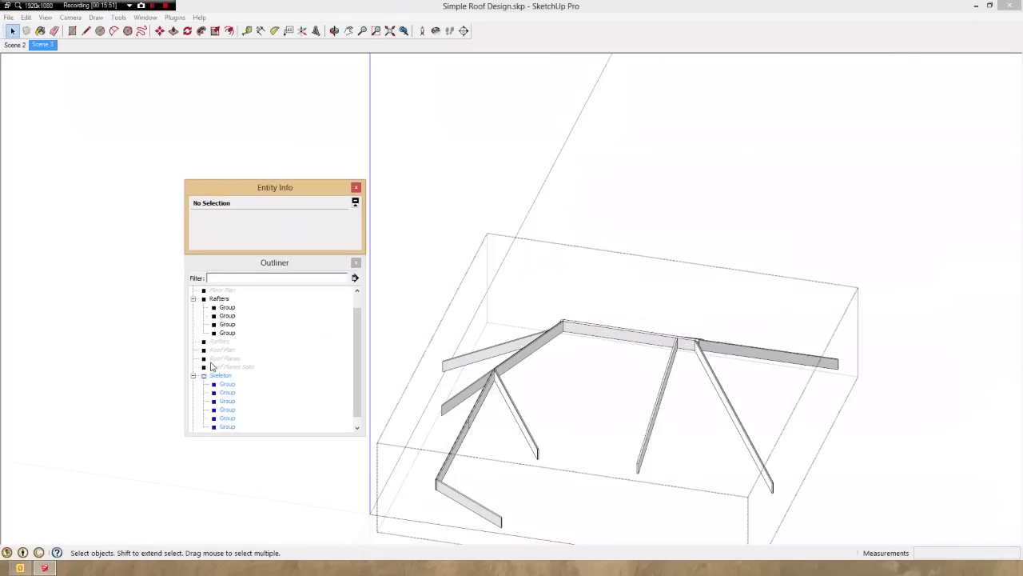
pyautogui.rightClick(211, 353)
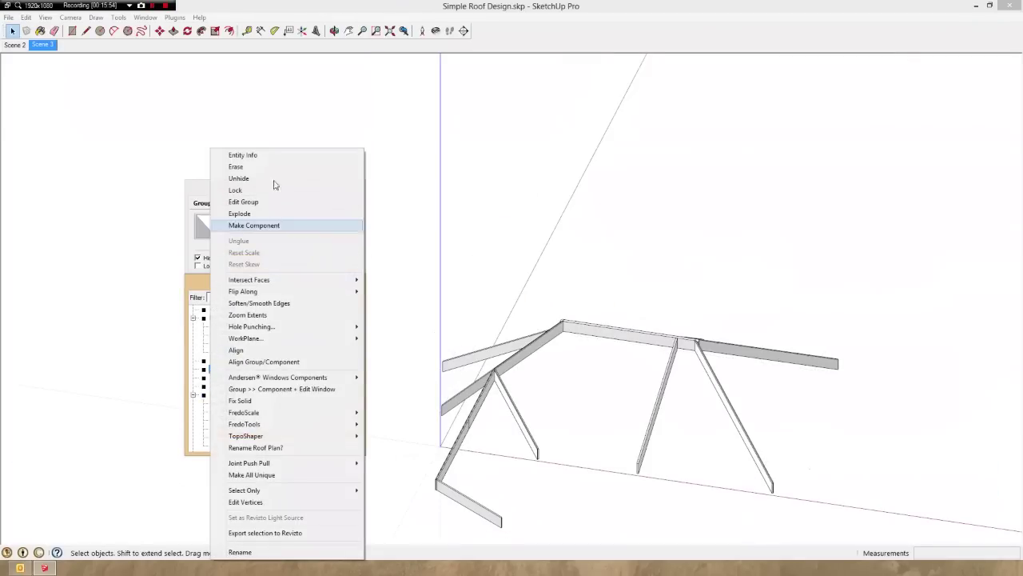
pyautogui.click(256, 180)
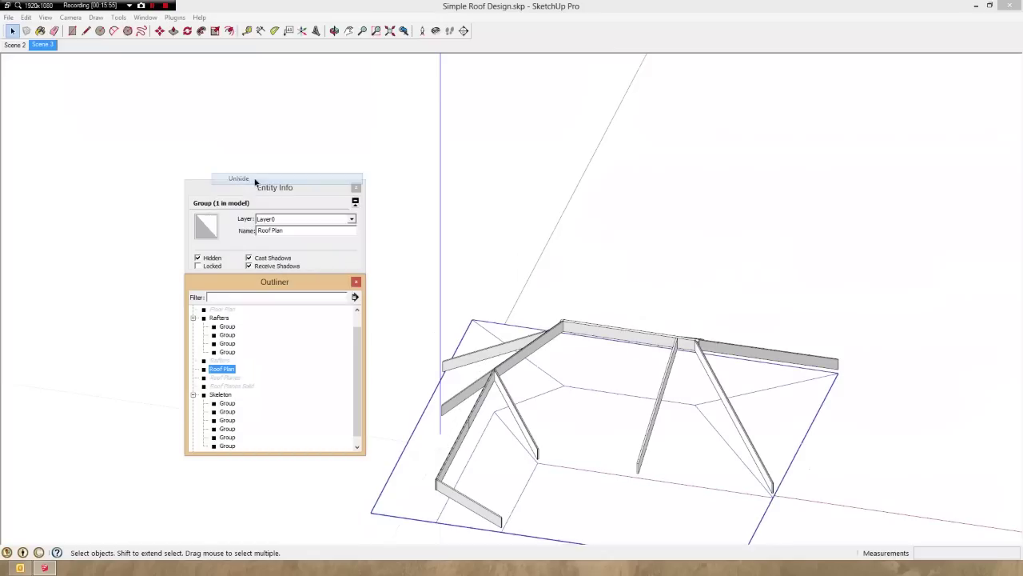
pyautogui.click(539, 244)
pyautogui.scroll(-2, 538, 244)
# - Show the model in the standard top view and move the Entity Info and Outliner windows clear of the roof
pyautogui.click(70, 18)
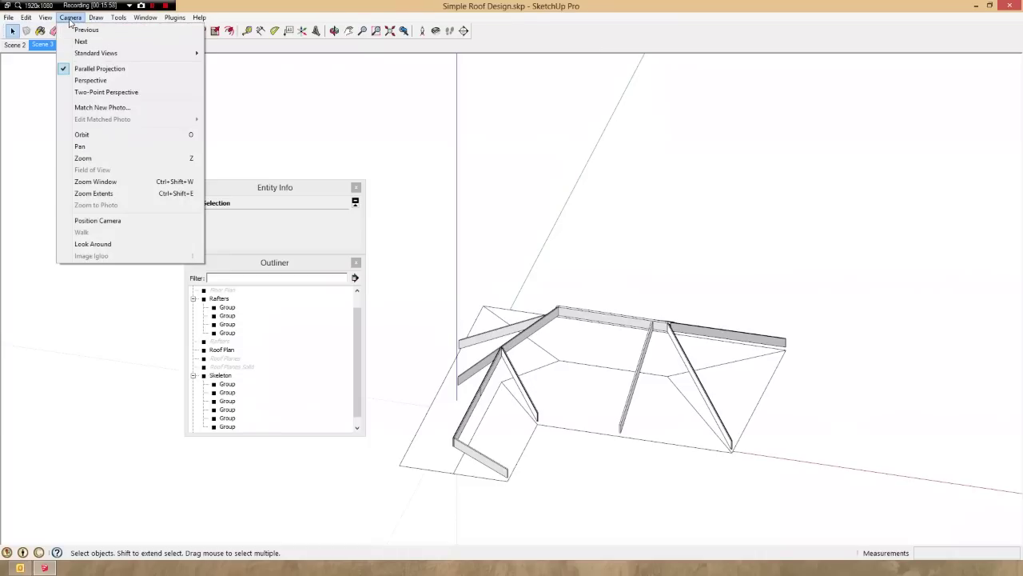
pyautogui.click(232, 54)
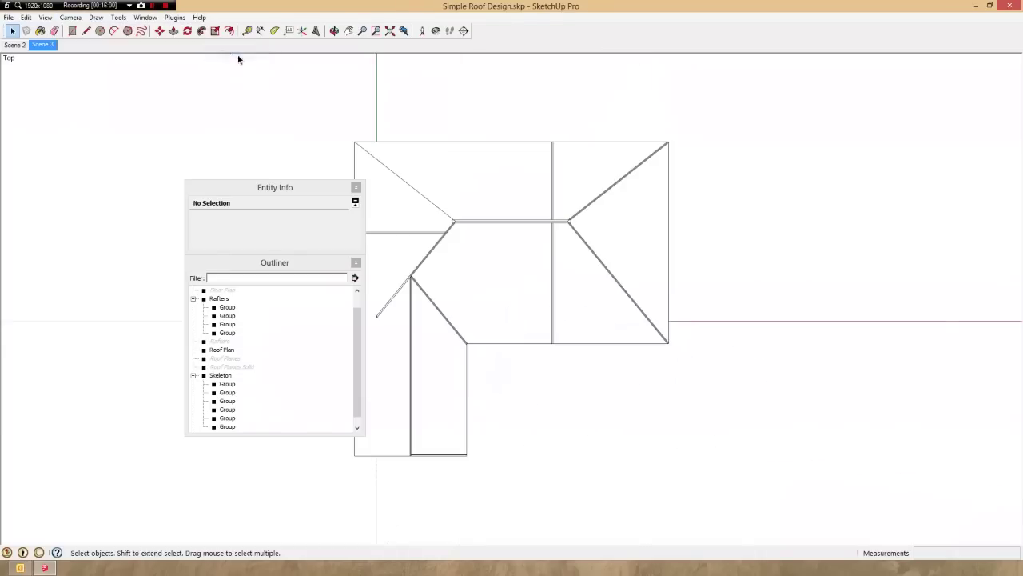
pyautogui.moveTo(296, 193); pyautogui.dragTo(178, 194)
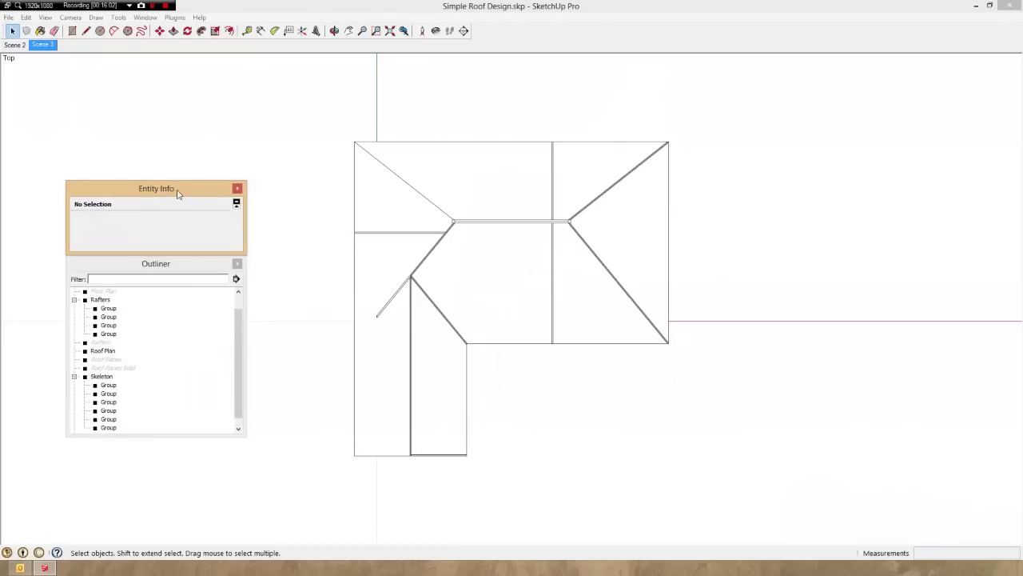
pyautogui.click(476, 8)
pyautogui.scroll(3, 416, 267)
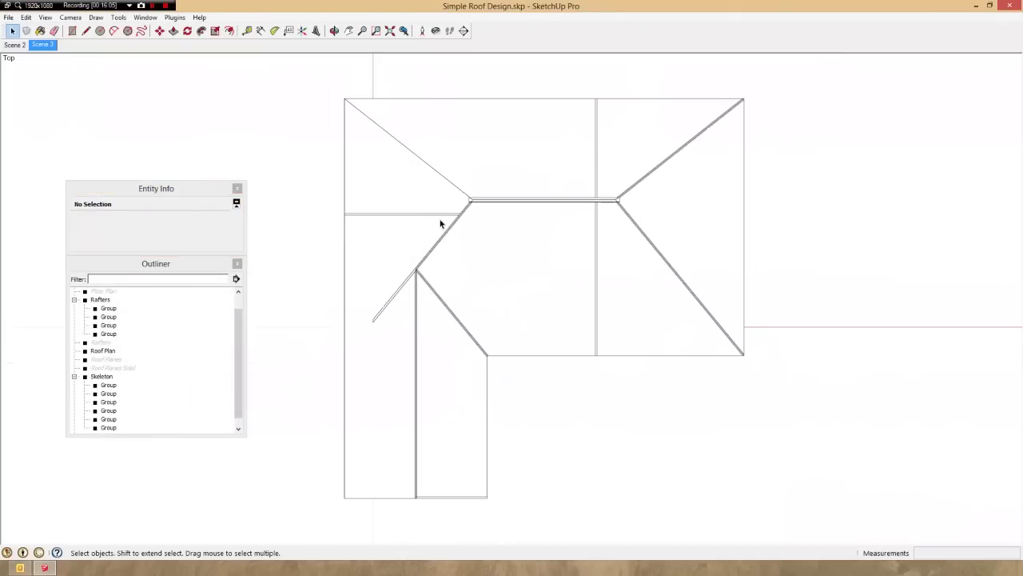
pyautogui.scroll(2, 405, 328)
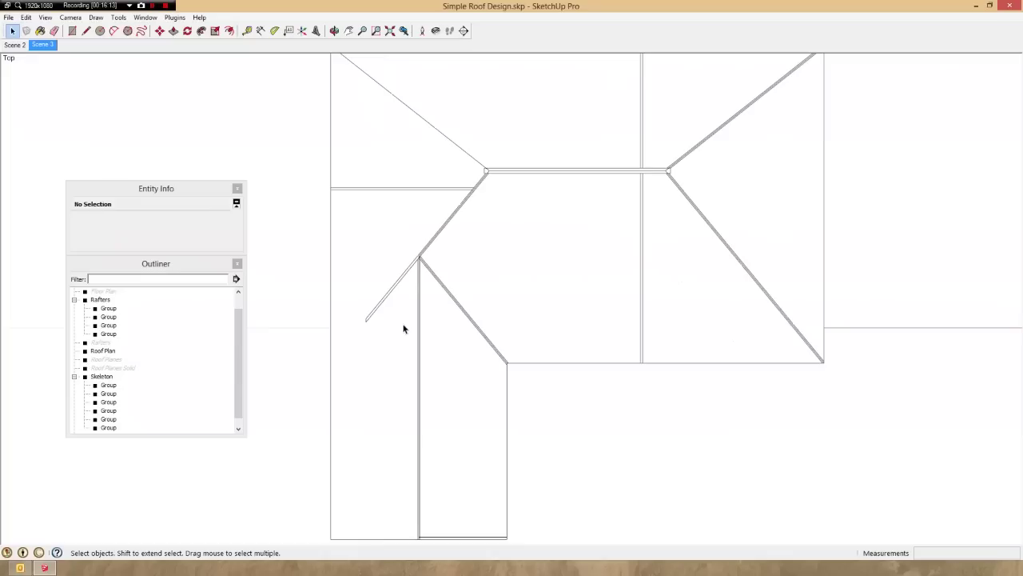
# - Inspect the framing against the roof plan from angled views, especially the lower end of the hip board at the front corner
pyautogui.moveTo(411, 323); pyautogui.dragTo(340, 117)
pyautogui.moveTo(340, 117); pyautogui.dragTo(670, 415, button='middle')
pyautogui.scroll(-2, 743, 441)
pyautogui.moveTo(670, 415); pyautogui.dragTo(688, 360)
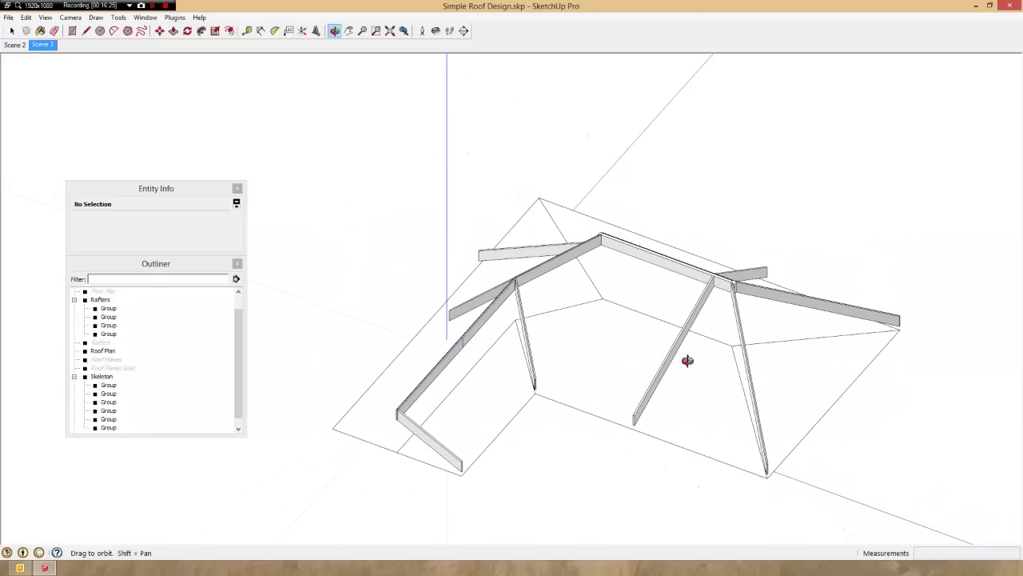
pyautogui.scroll(-2, 752, 336)
pyautogui.scroll(3, 687, 368)
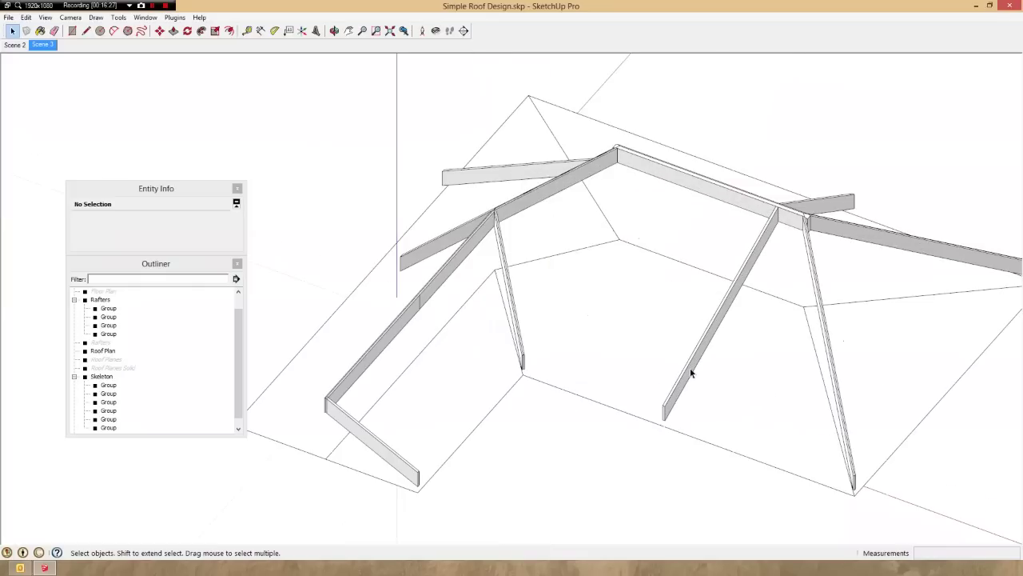
pyautogui.moveTo(692, 374); pyautogui.dragTo(716, 334, button='middle')
pyautogui.scroll(-1, 809, 418)
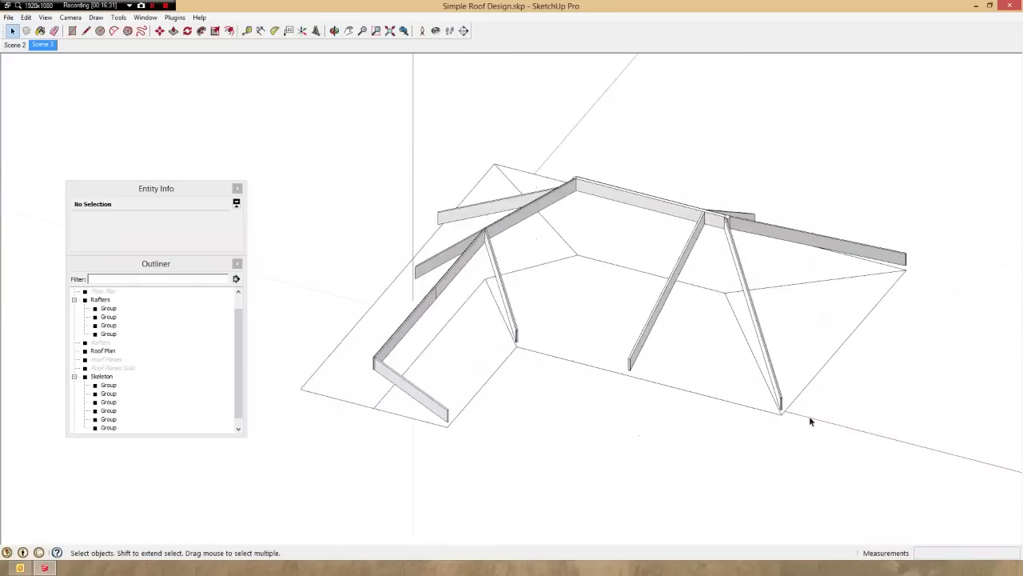
pyautogui.scroll(3, 768, 414)
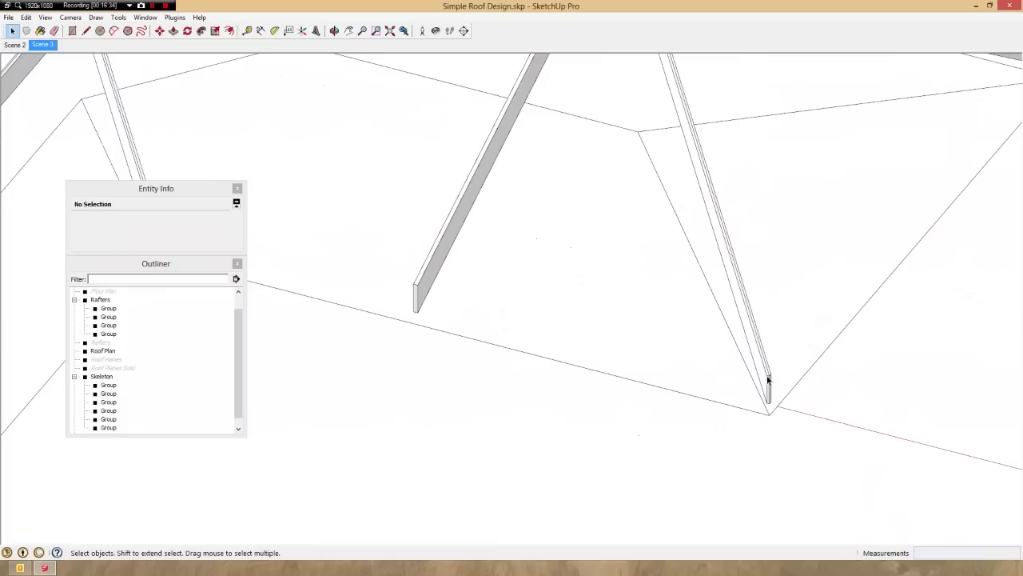
# - Select the Skeleton and Rafters groups in turn to check which boards belong to each
pyautogui.click(767, 381)
pyautogui.scroll(-5, 767, 380)
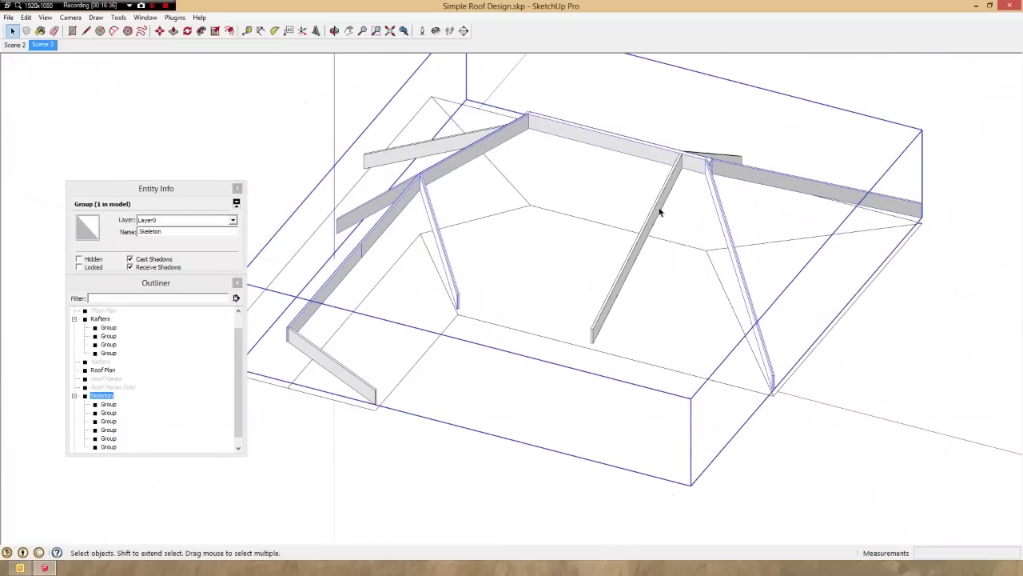
pyautogui.click(659, 212)
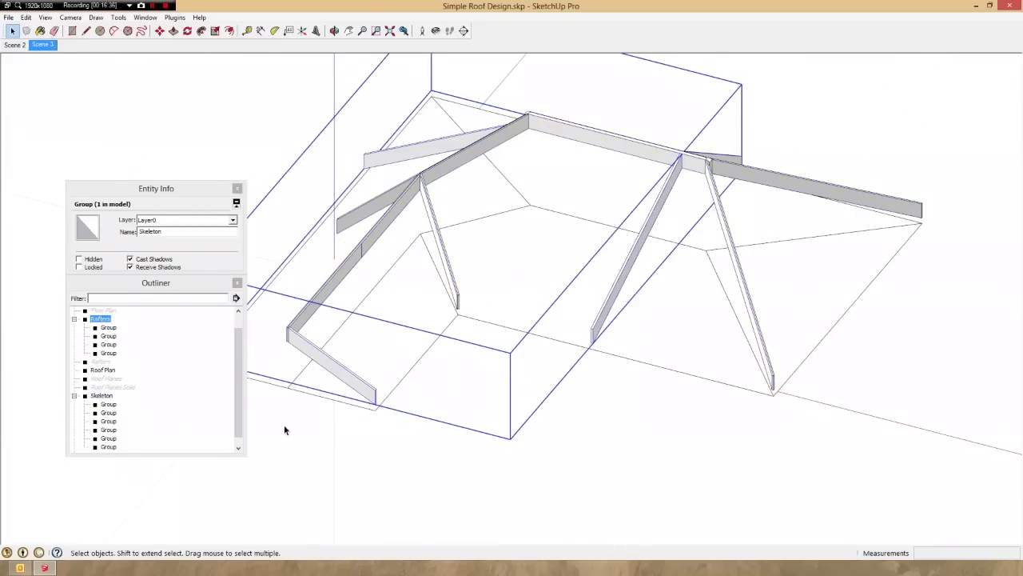
pyautogui.click(101, 395)
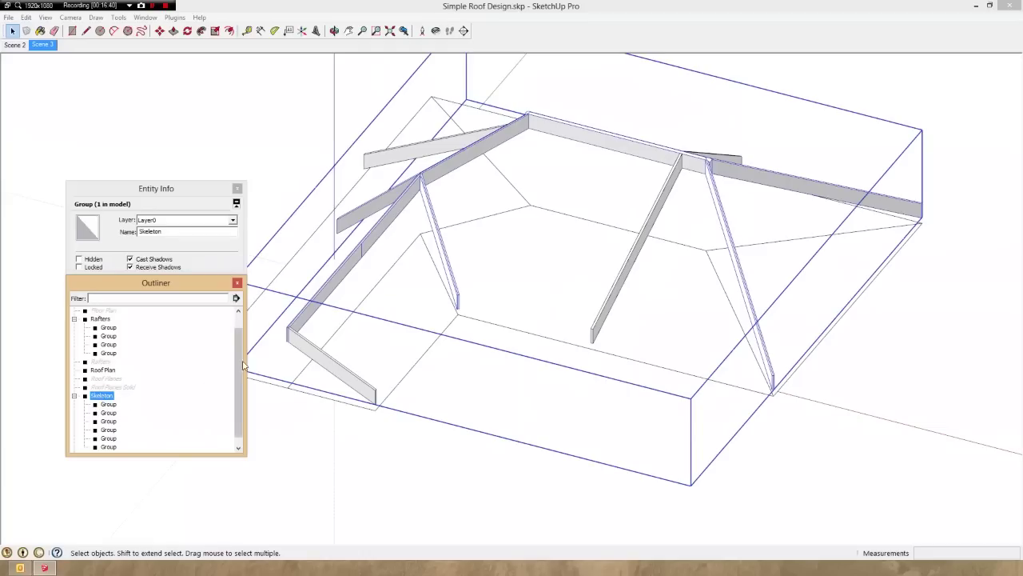
# - Move the Roof Plan group vertically from its front hip corner up to the bottom of the hip board's lower end
pyautogui.click(103, 370)
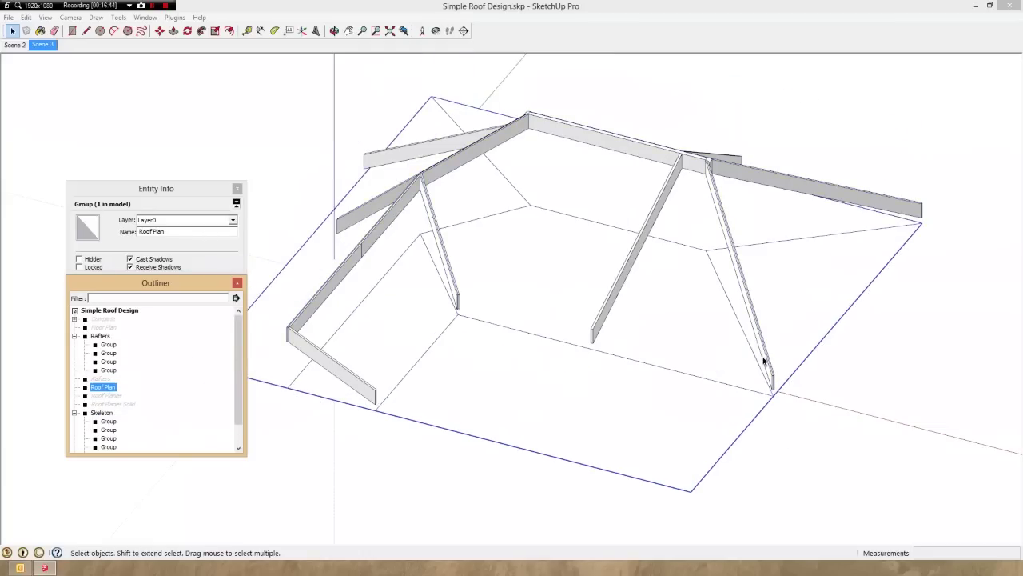
pyautogui.moveTo(780, 387); pyautogui.dragTo(802, 368, button='middle')
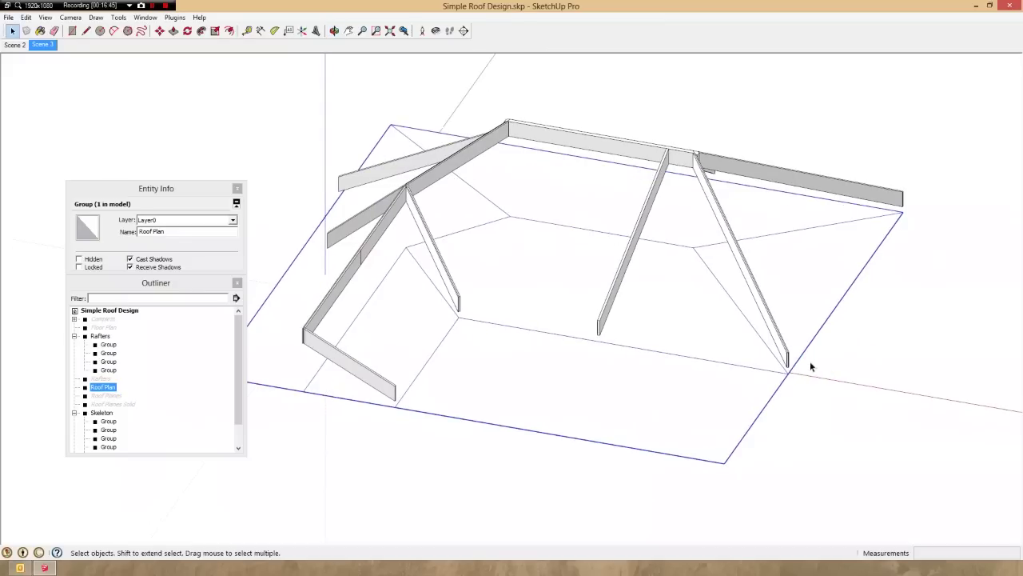
pyautogui.press('m')
pyautogui.scroll(5, 789, 374)
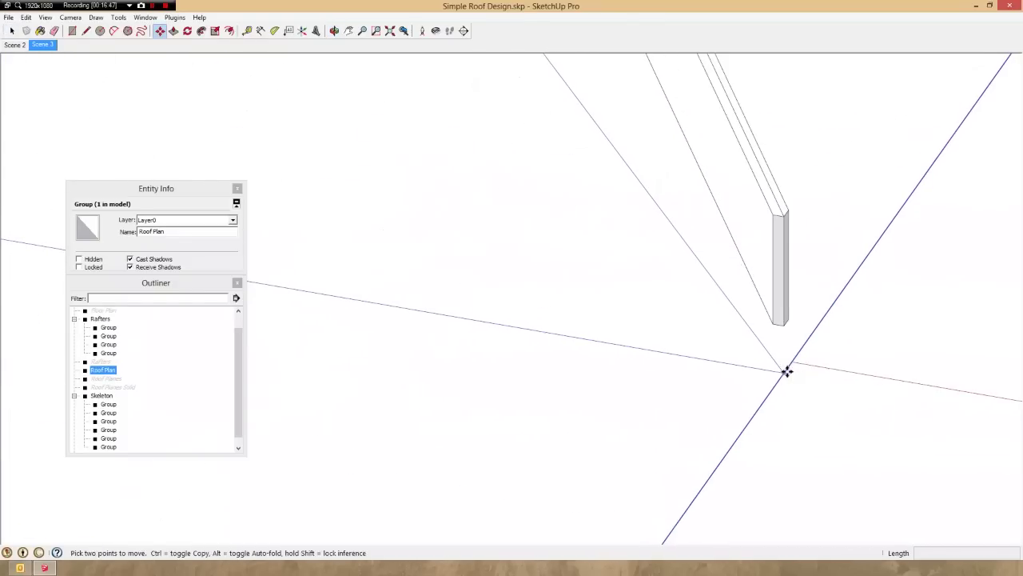
pyautogui.click(782, 372)
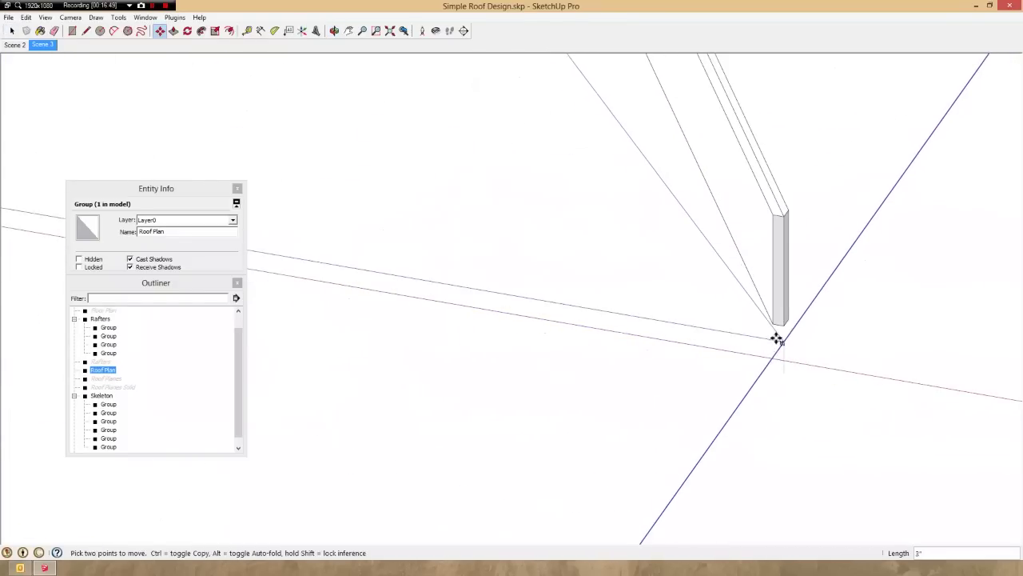
pyautogui.scroll(-4, 804, 376)
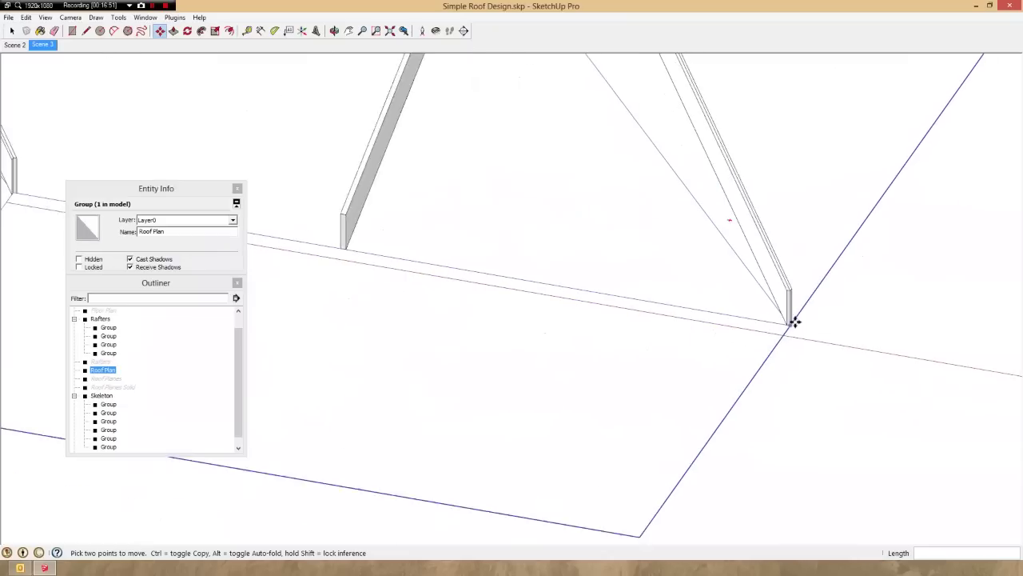
# - Open the Rafters group for editing and select the solid common rafter standing on the eave line
pyautogui.moveTo(800, 303); pyautogui.dragTo(512, 246, button='middle')
pyautogui.scroll(-2, 514, 378)
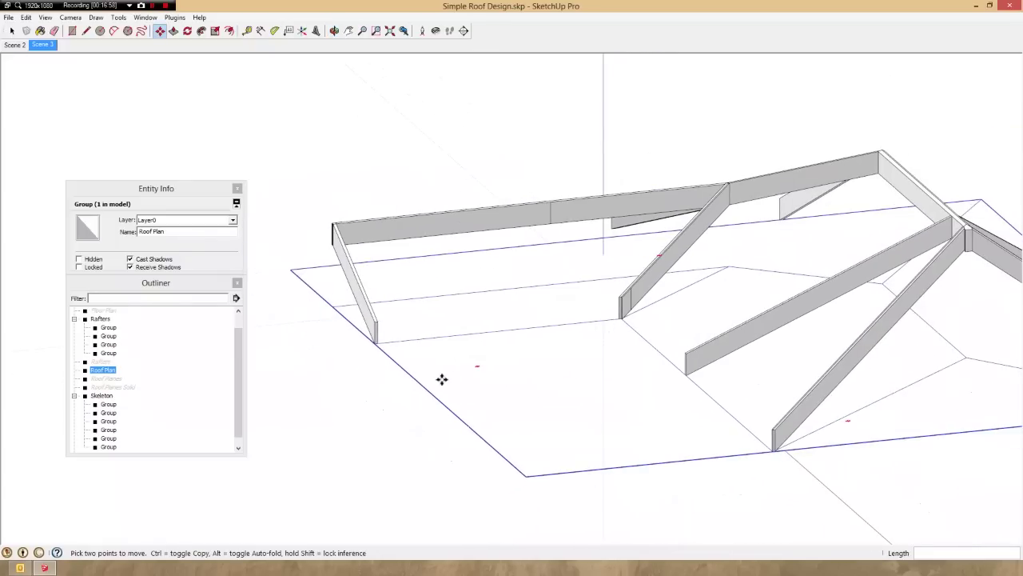
pyautogui.moveTo(813, 407); pyautogui.dragTo(888, 485, button='middle')
pyautogui.scroll(6, 855, 455)
pyautogui.moveTo(811, 423); pyautogui.dragTo(987, 458, button='middle')
pyautogui.scroll(-2, 987, 457)
pyautogui.scroll(-2, 1016, 423)
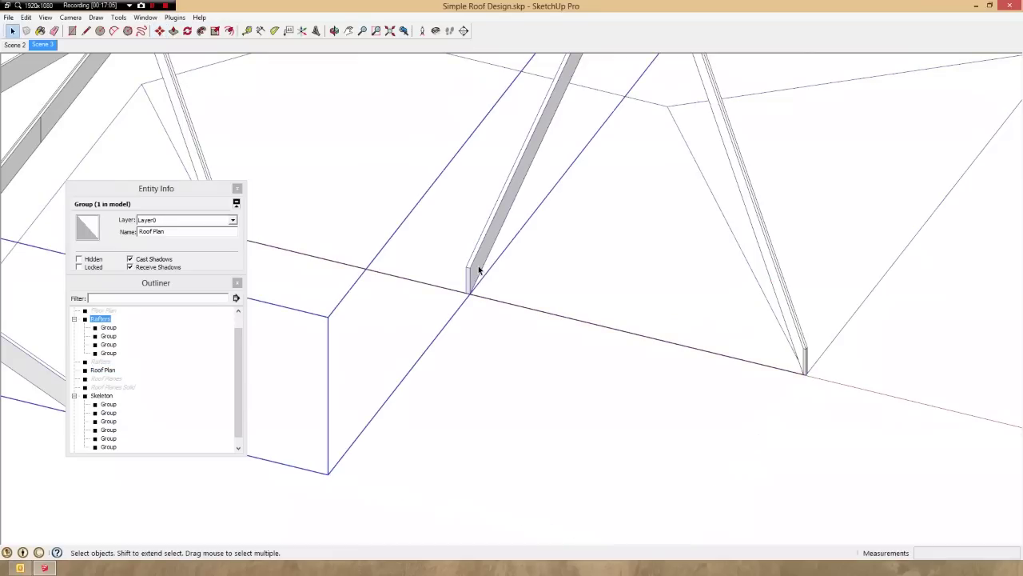
pyautogui.scroll(-3, 483, 323)
pyautogui.scroll(5, 479, 285)
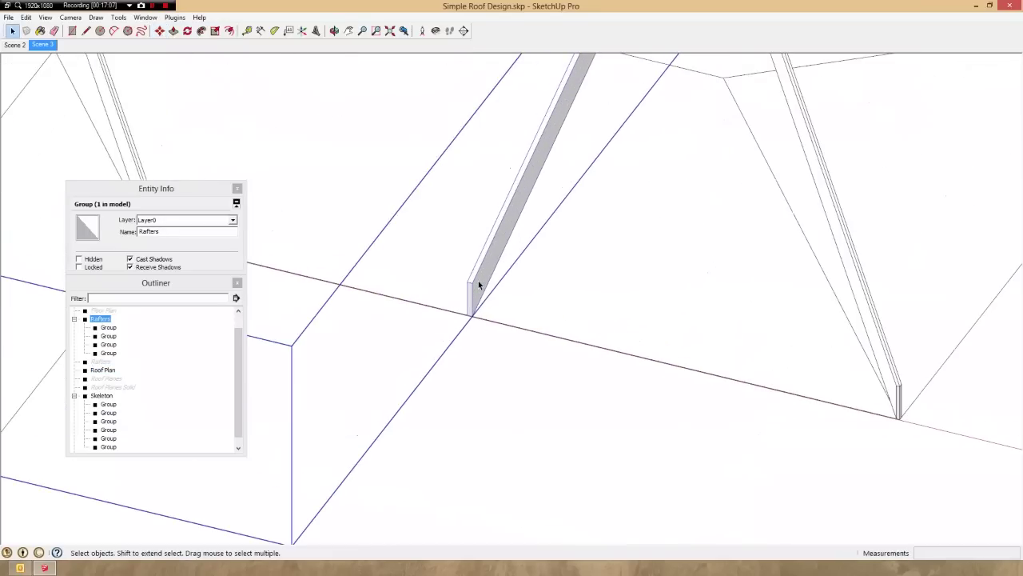
pyautogui.doubleClick(478, 286)
pyautogui.scroll(-2, 475, 321)
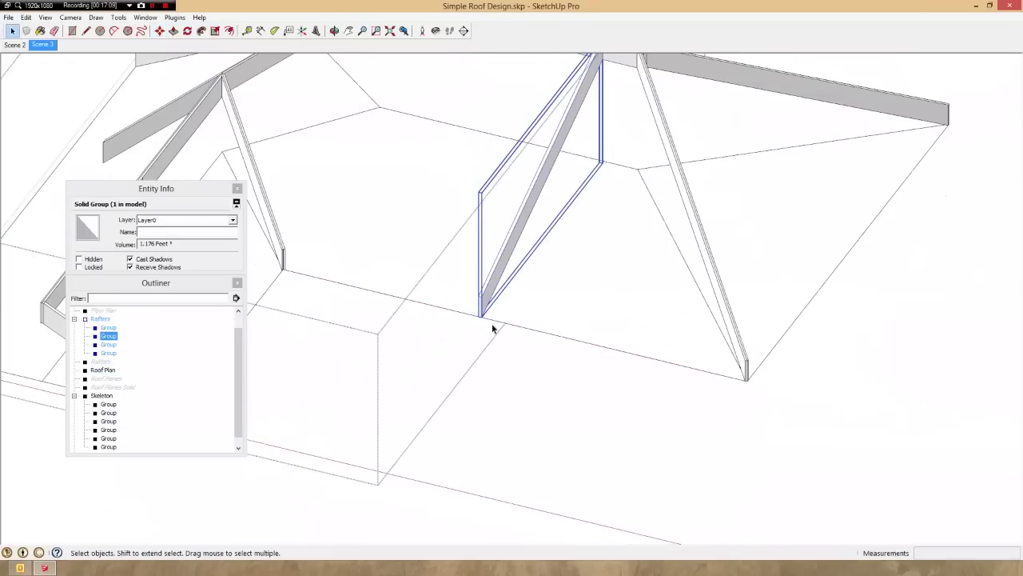
# - Copy rafter C1 from its bottom corner along the eave line at 24-inch spacing, making ten copies
pyautogui.scroll(3, 483, 325)
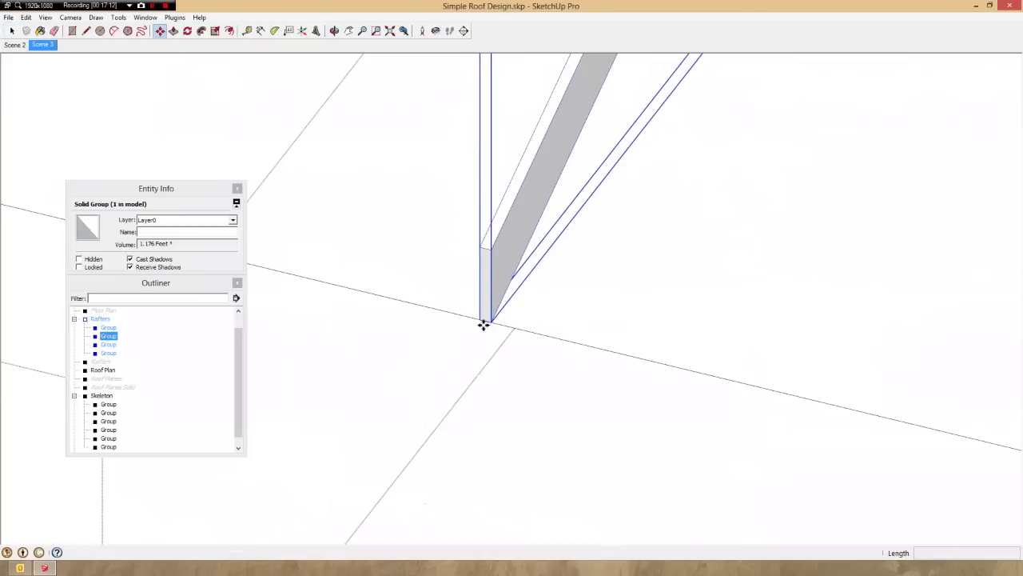
pyautogui.scroll(1, 484, 324)
pyautogui.click(484, 316)
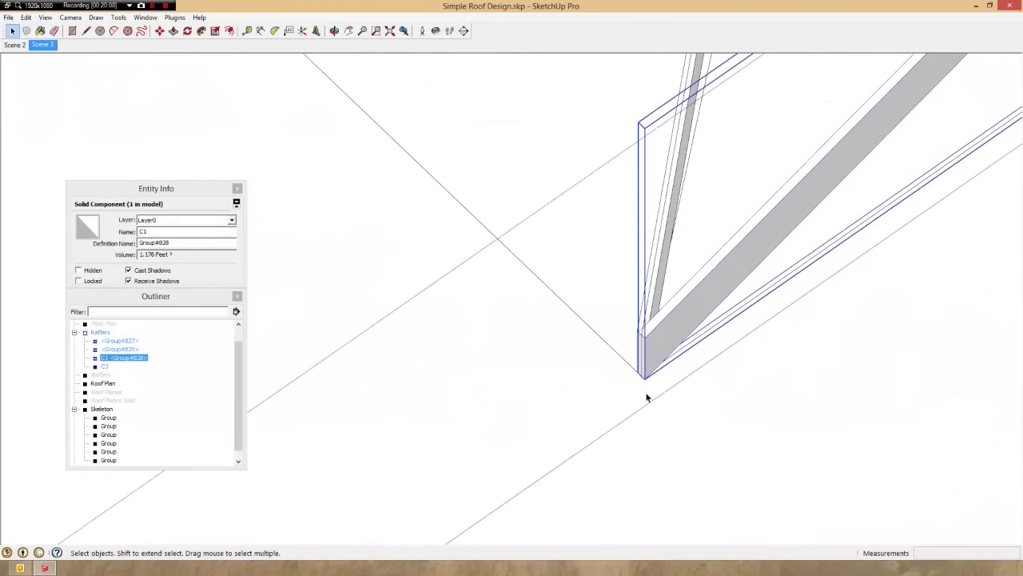
pyautogui.scroll(2, 643, 390)
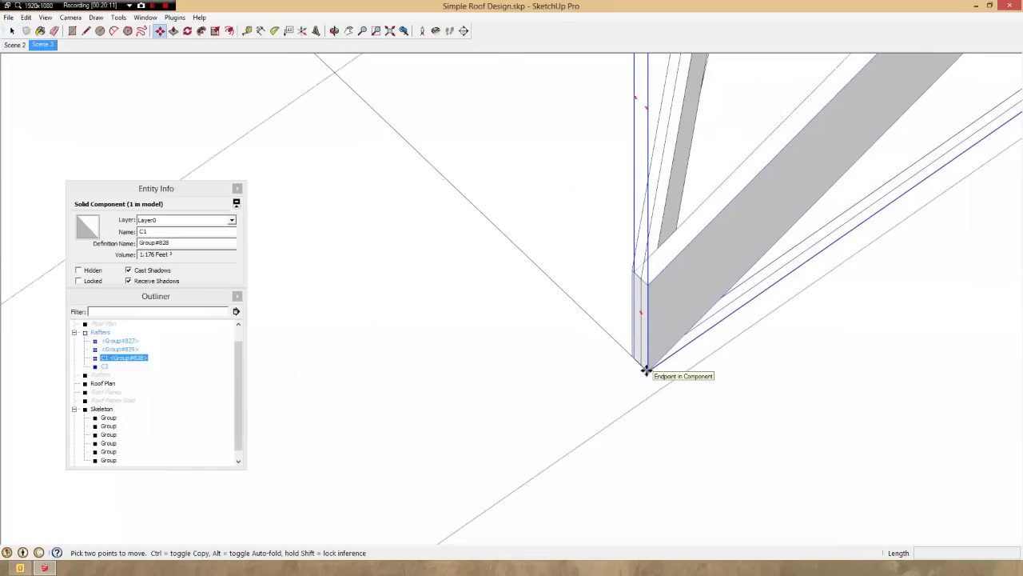
pyautogui.click(646, 369)
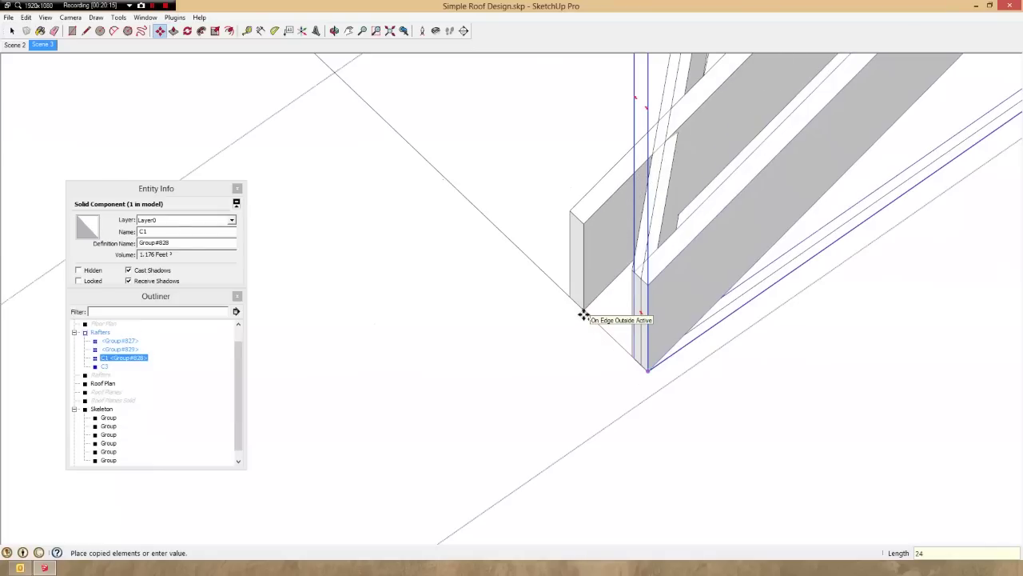
pyautogui.write('24')
pyautogui.press('Return')
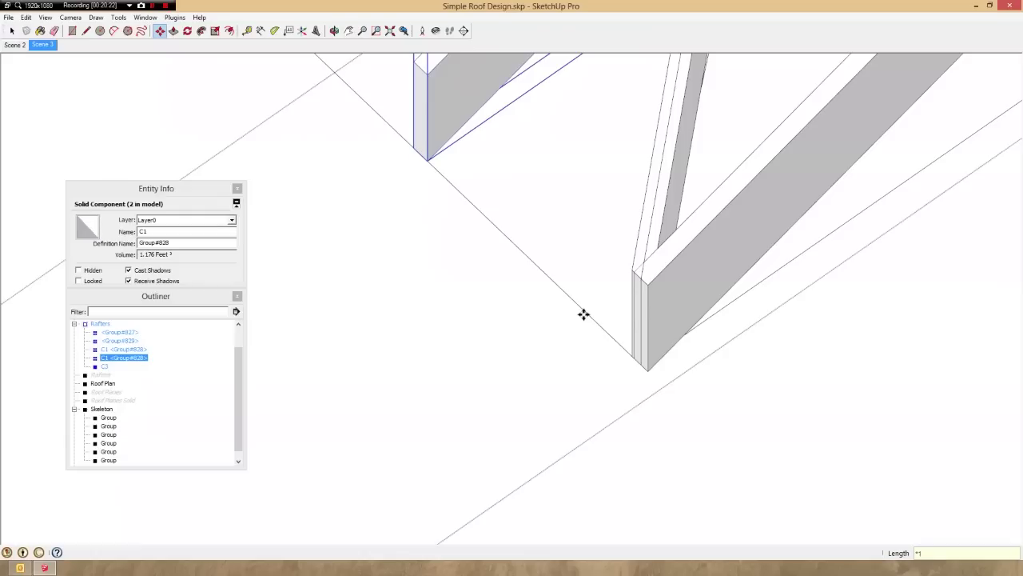
pyautogui.press('Return')
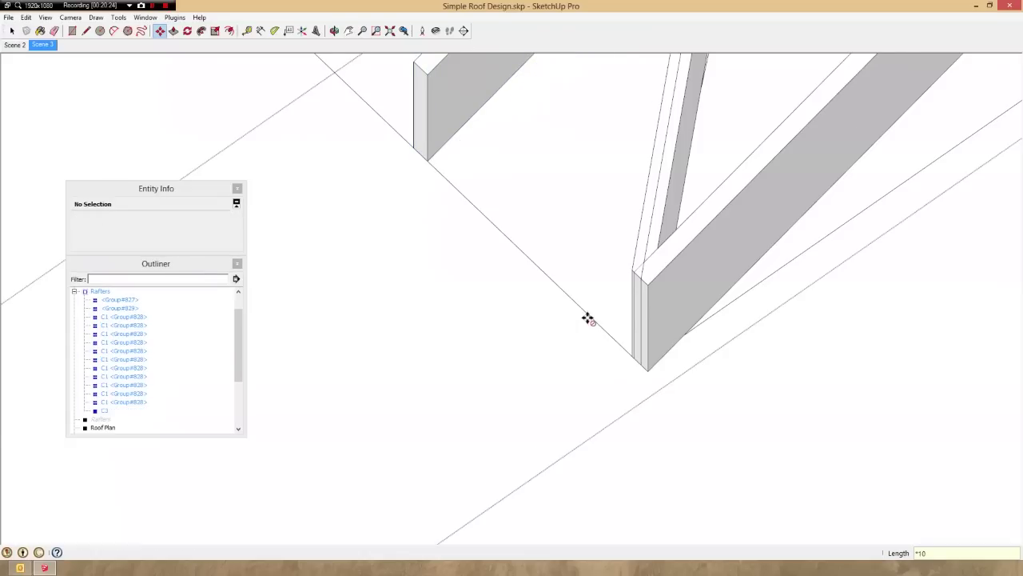
# - Delete the original C1 rafter at the hip corner where the array starts
pyautogui.scroll(-3, 588, 319)
pyautogui.press('space')
pyautogui.click(678, 290)
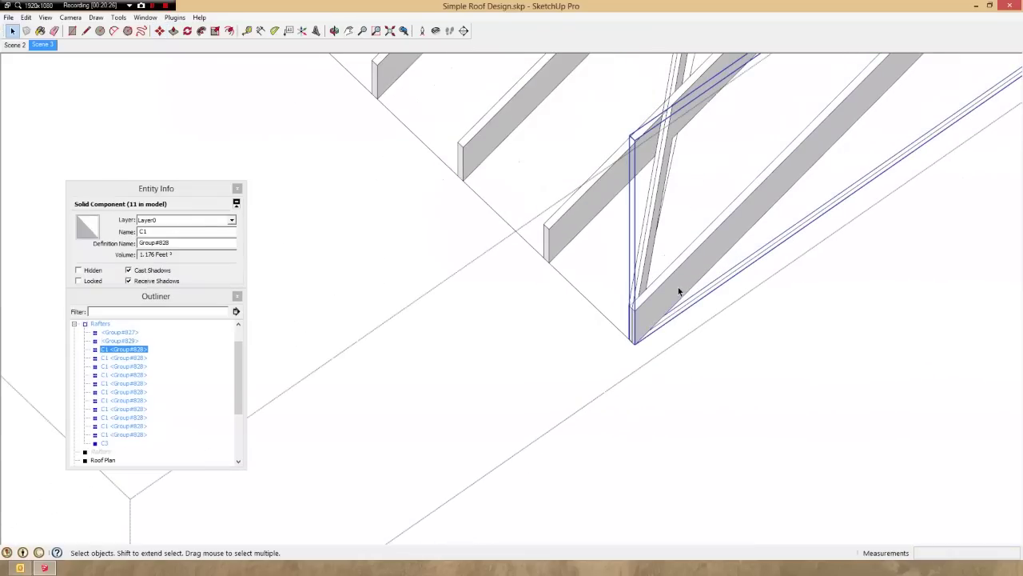
pyautogui.scroll(-2, 678, 290)
pyautogui.click(680, 293)
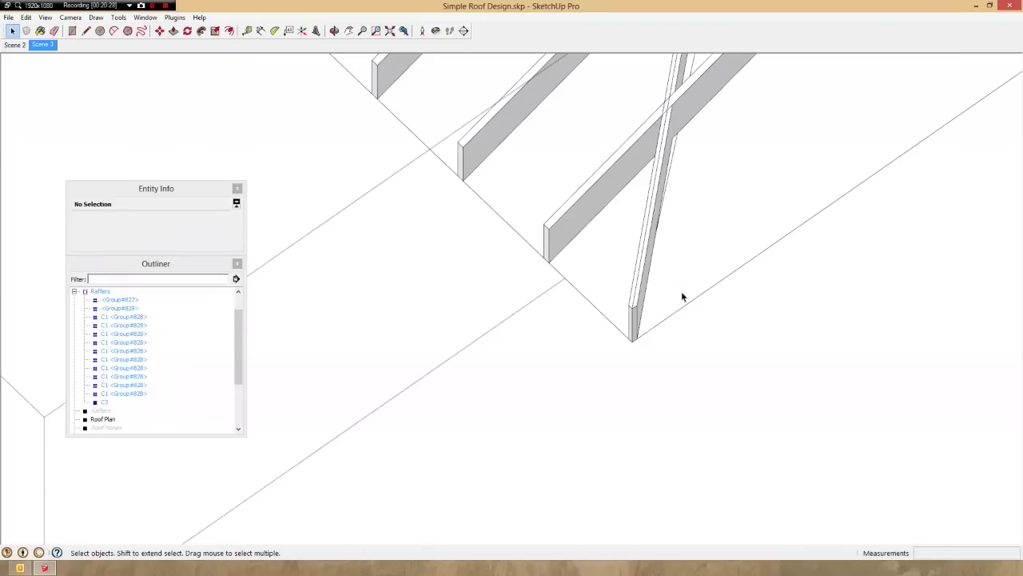
# - Make the four C1 rafters nearest the array's starting hip corner unique, one after another
pyautogui.moveTo(681, 295); pyautogui.dragTo(758, 288, button='middle')
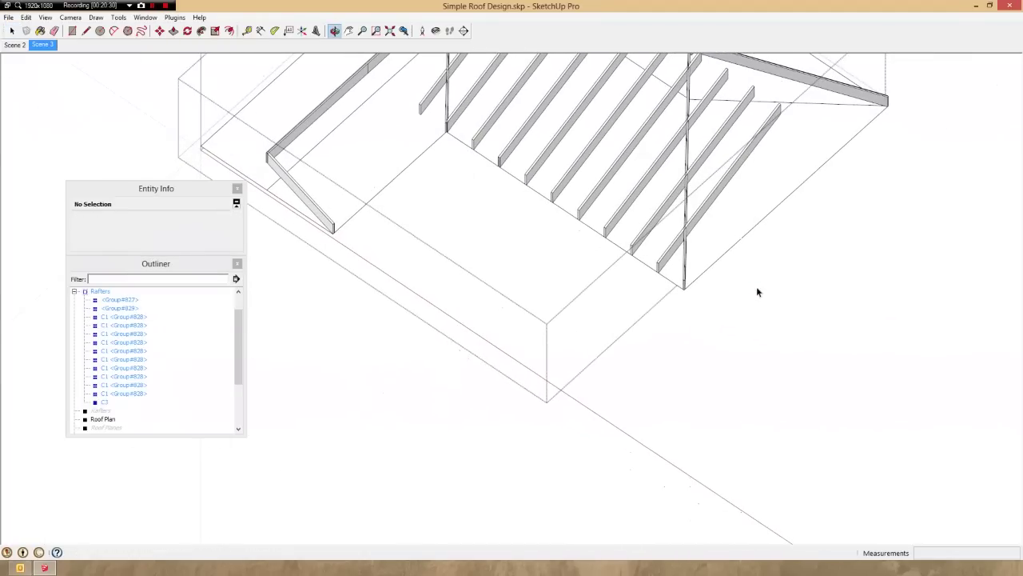
pyautogui.scroll(-2, 719, 295)
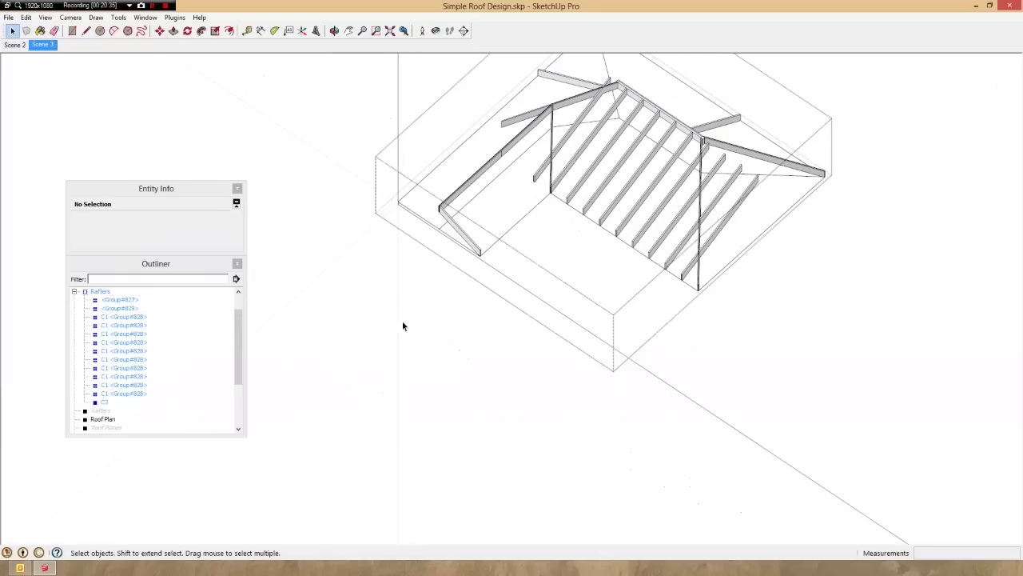
pyautogui.scroll(4, 650, 202)
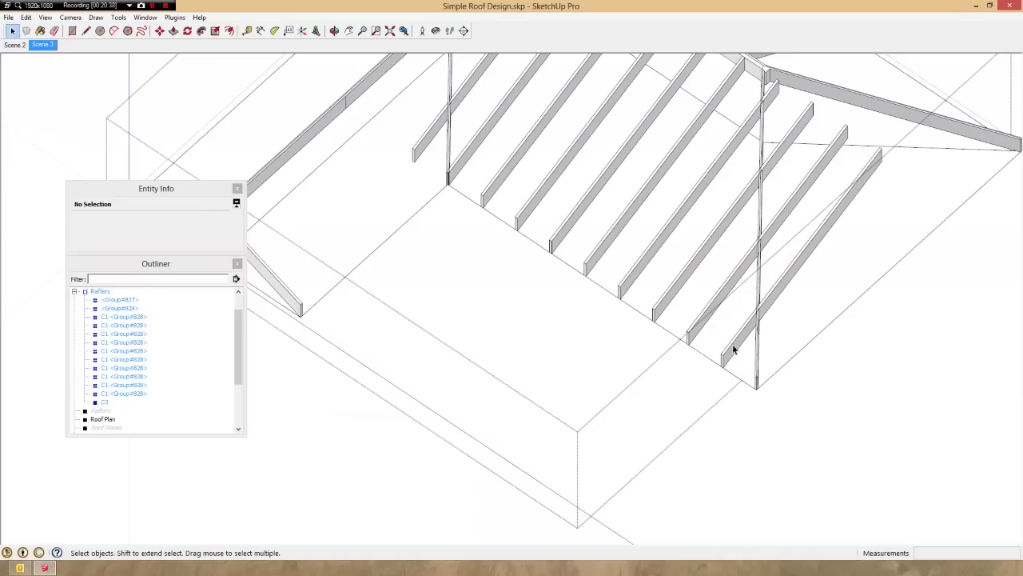
pyautogui.click(733, 348)
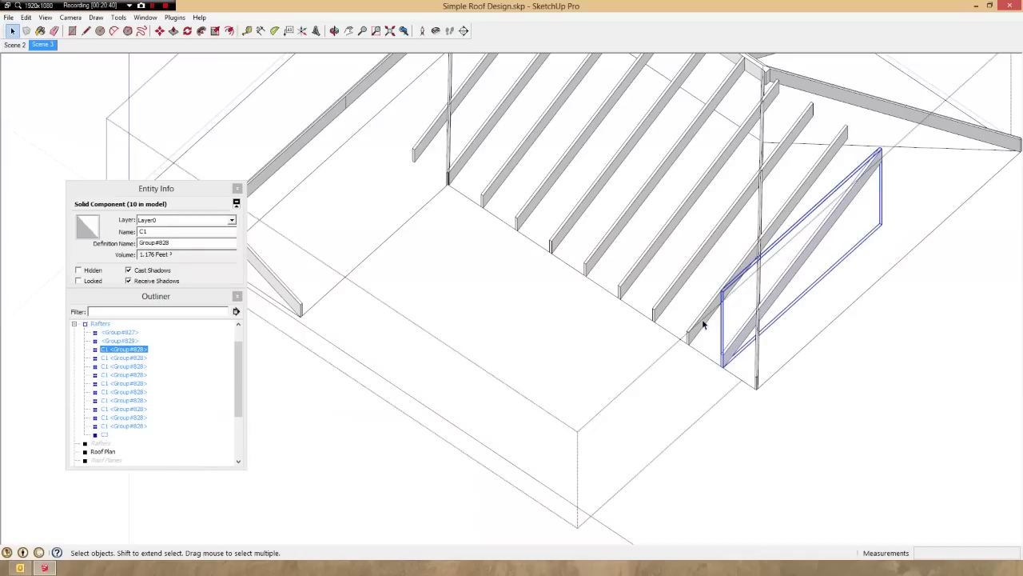
pyautogui.rightClick(733, 349)
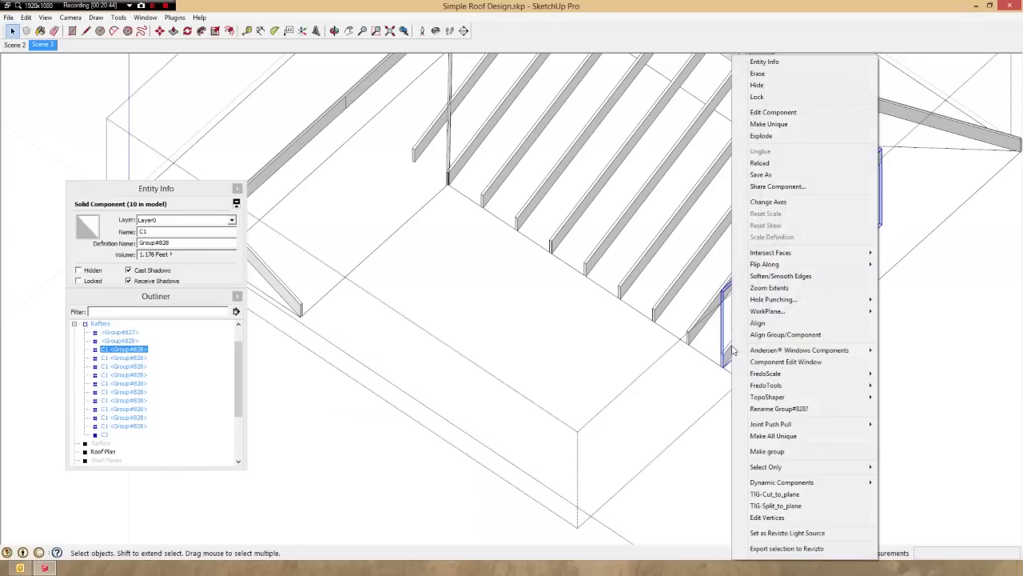
pyautogui.click(769, 124)
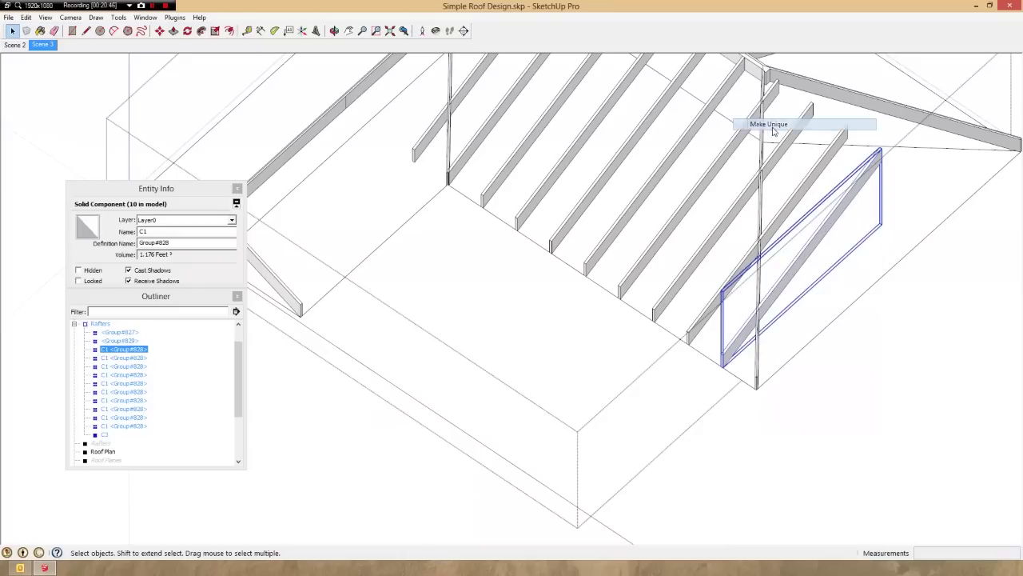
pyautogui.rightClick(709, 317)
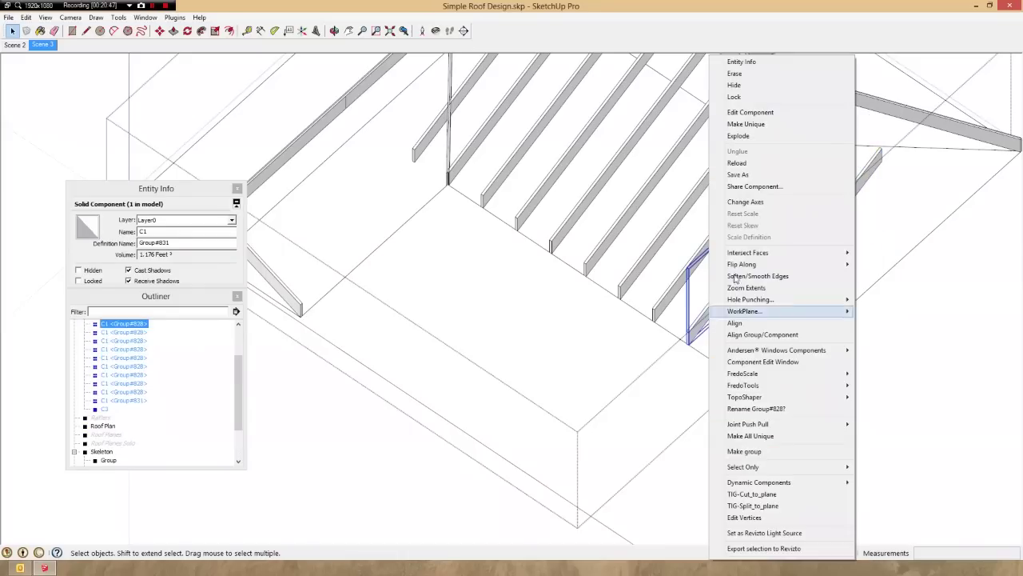
pyautogui.click(745, 125)
pyautogui.rightClick(726, 225)
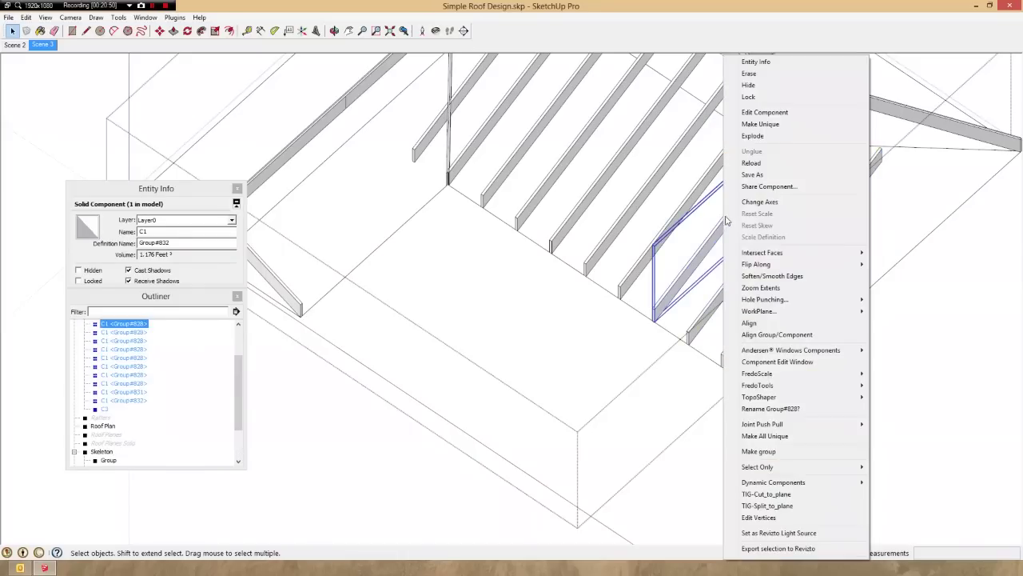
pyautogui.click(761, 124)
pyautogui.scroll(-3, 752, 223)
pyautogui.scroll(3, 748, 212)
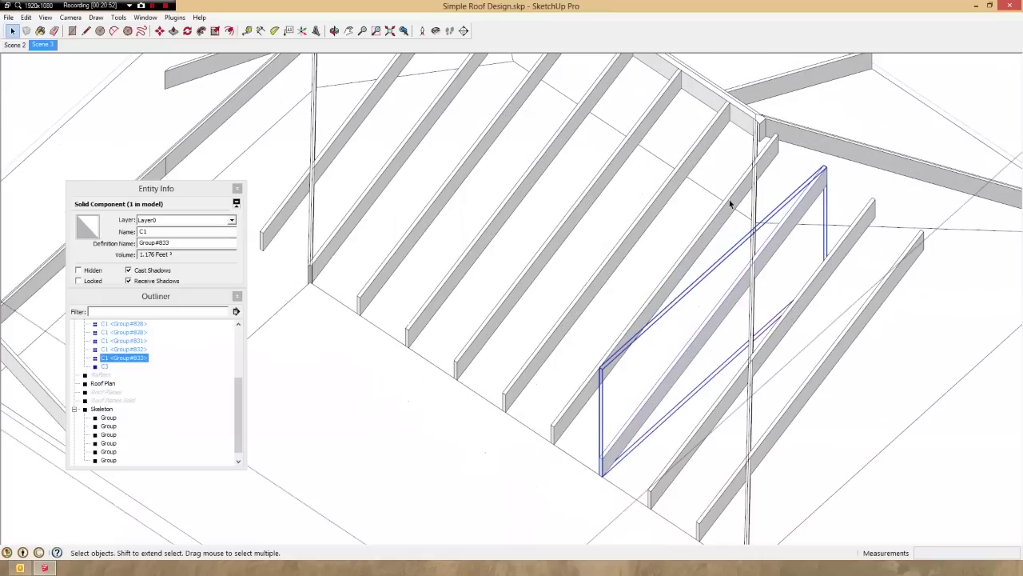
pyautogui.rightClick(727, 212)
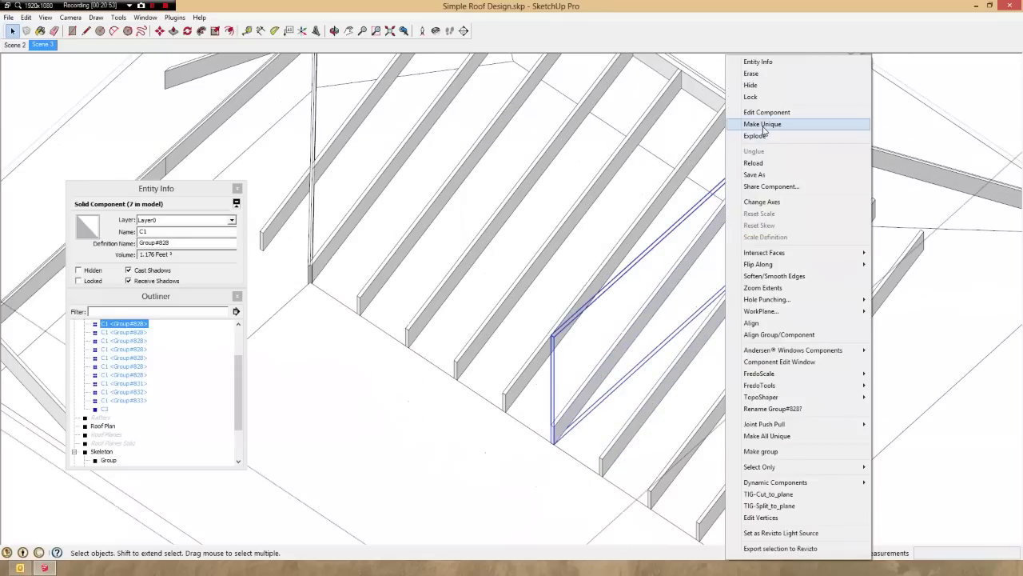
pyautogui.click(762, 126)
# - Make the last two C1 rafters at the opposite hip unique, including the one beyond the hip's foot
pyautogui.scroll(-5, 901, 238)
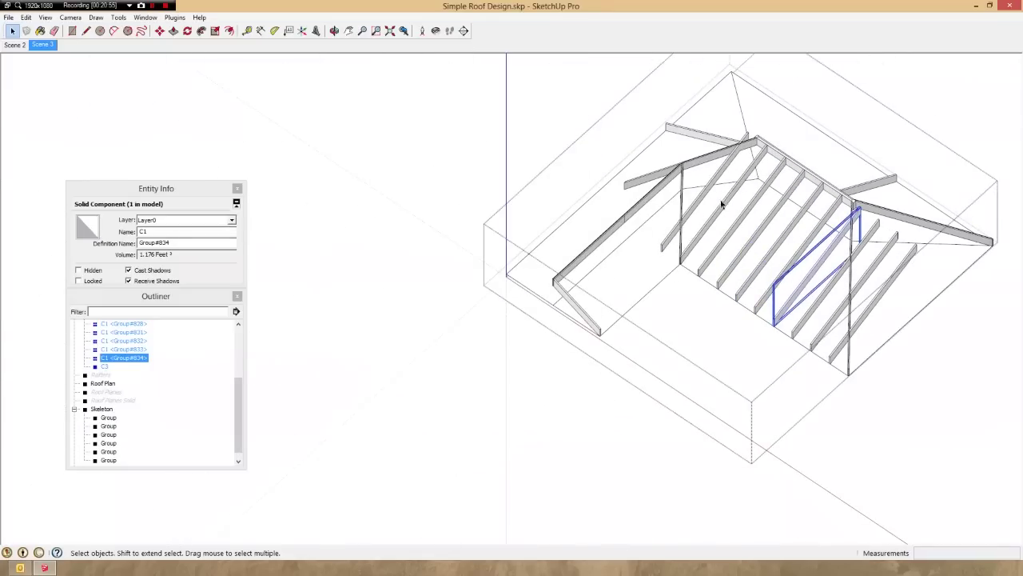
pyautogui.scroll(4, 659, 310)
pyautogui.scroll(3, 645, 324)
pyautogui.rightClick(643, 311)
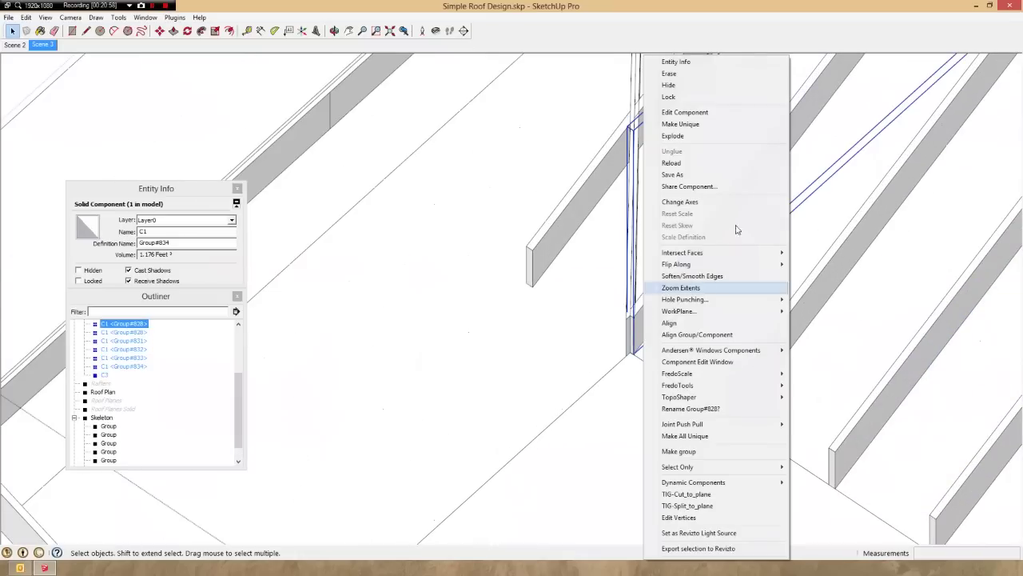
pyautogui.click(689, 125)
pyautogui.scroll(-2, 717, 197)
pyautogui.scroll(2, 693, 166)
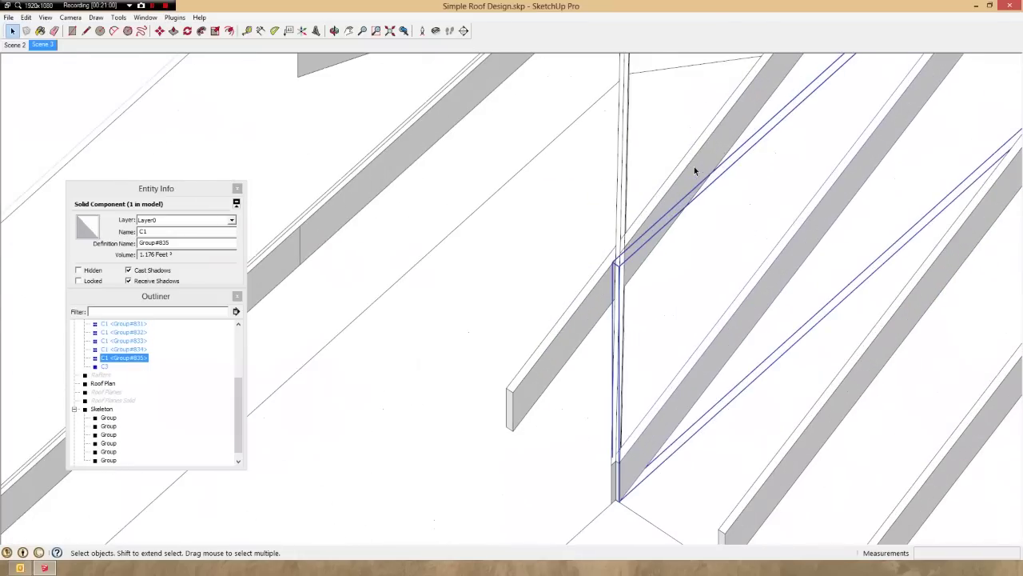
pyautogui.rightClick(694, 166)
pyautogui.click(730, 124)
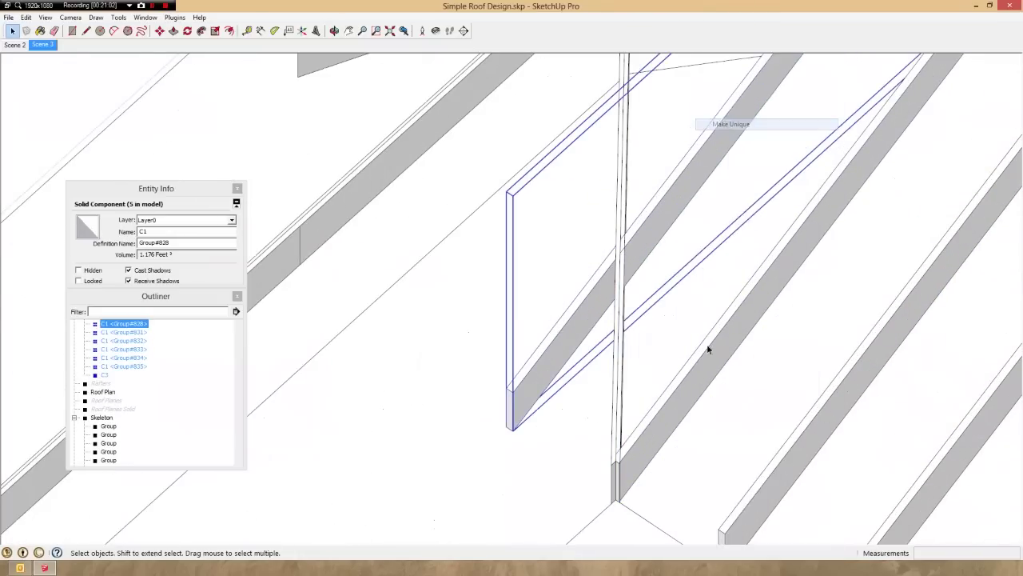
# - Copy the outermost rafter 2' further beyond the hip, using two neighbouring rafter corners as the spacing reference
pyautogui.scroll(-2, 694, 356)
pyautogui.scroll(2, 694, 356)
pyautogui.scroll(-2, 694, 356)
pyautogui.keyDown('shift'); pyautogui.moveTo(694, 356); pyautogui.dragTo(783, 333, button='middle'); pyautogui.keyUp('shift')
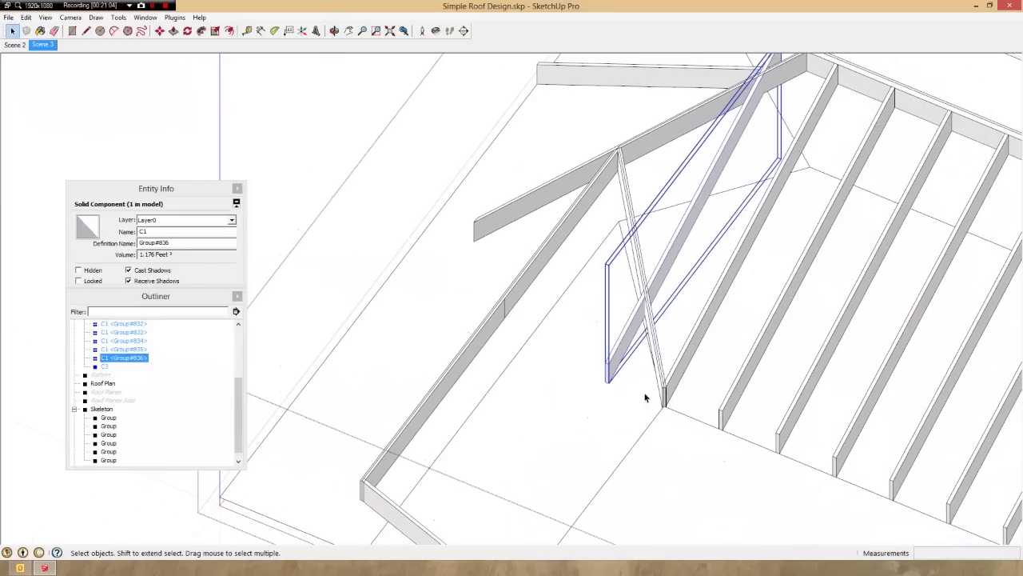
pyautogui.scroll(3, 603, 360)
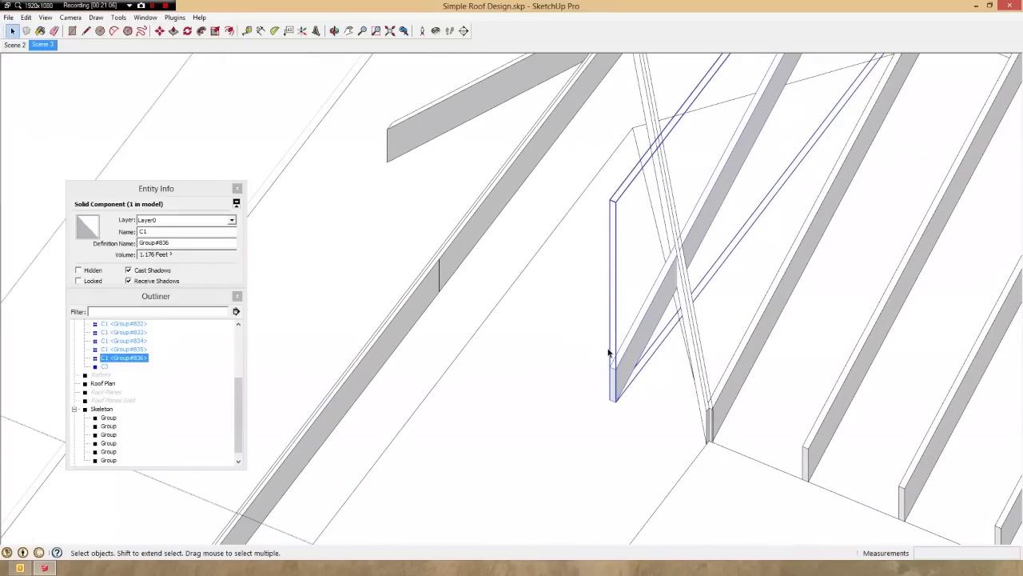
pyautogui.press('m')
pyautogui.scroll(2, 718, 417)
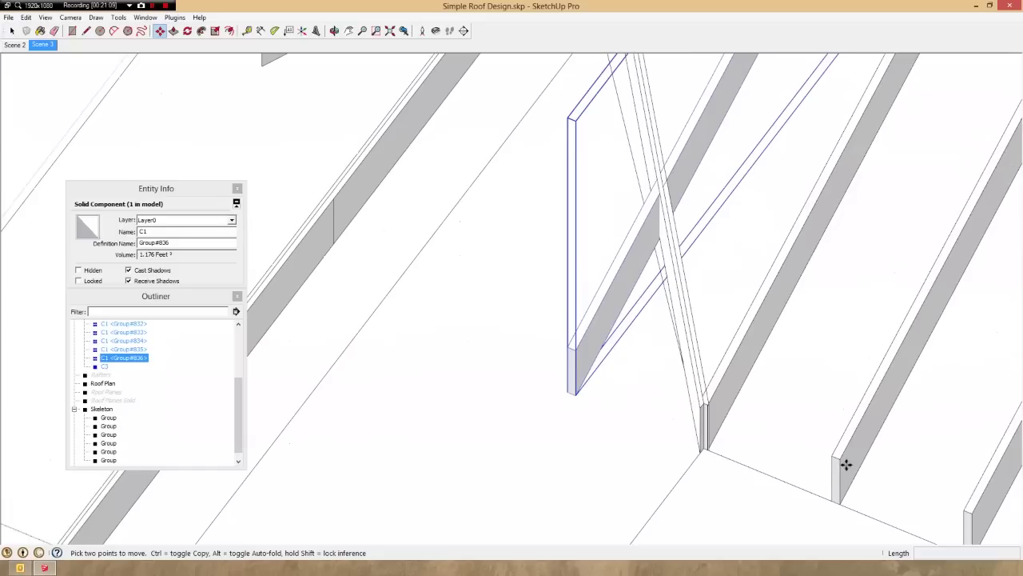
pyautogui.scroll(-2, 847, 483)
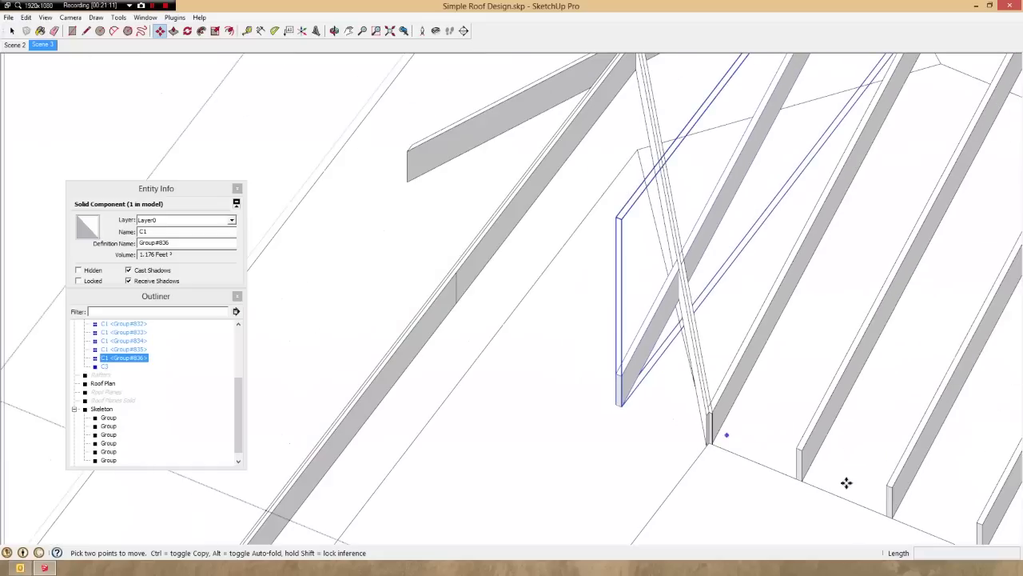
pyautogui.click(892, 488)
pyautogui.press('ctrl')
pyautogui.click(802, 450)
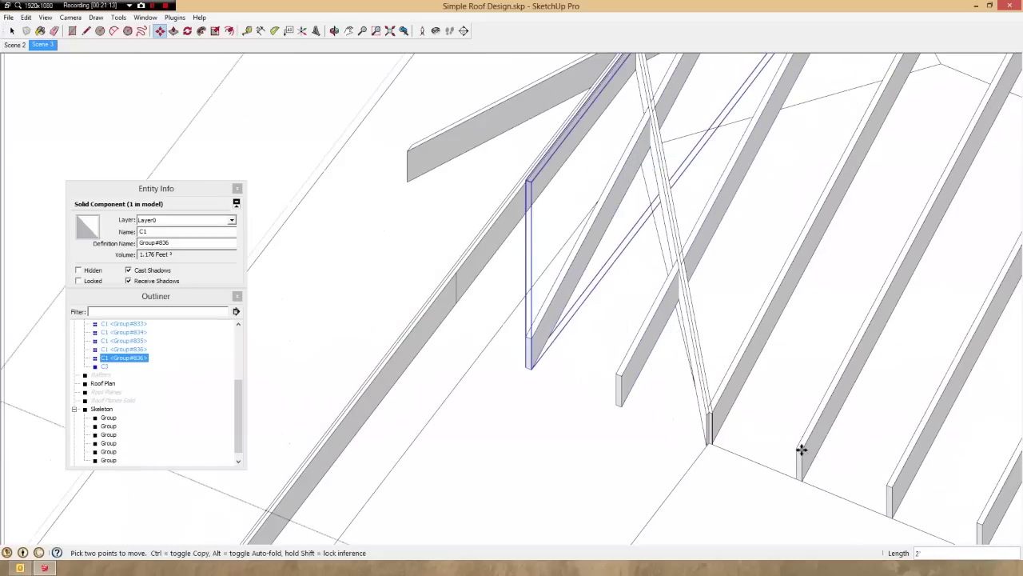
# - Make the newly copied outermost rafter a unique component
pyautogui.scroll(-2, 802, 450)
pyautogui.scroll(2, 652, 281)
pyautogui.press('space')
pyautogui.rightClick(649, 292)
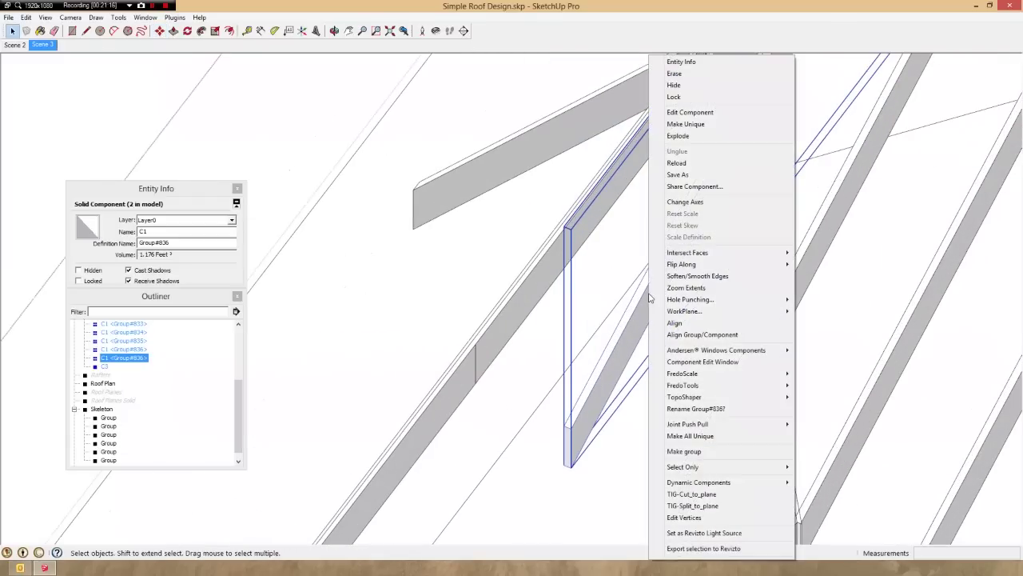
pyautogui.click(703, 125)
# - Open the uppermost C1 rafter crossing the hip for editing and draw a circle of about 1' 3 1/4" radius on the hip's face
pyautogui.moveTo(623, 407); pyautogui.dragTo(585, 335, button='middle')
pyautogui.scroll(-3, 583, 335)
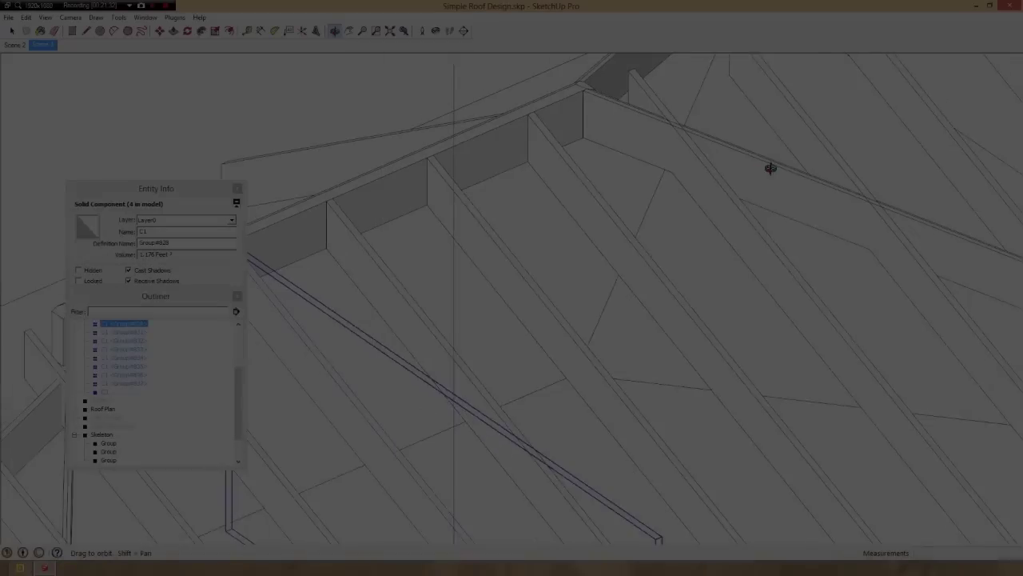
pyautogui.moveTo(770, 168); pyautogui.dragTo(749, 190, button='middle')
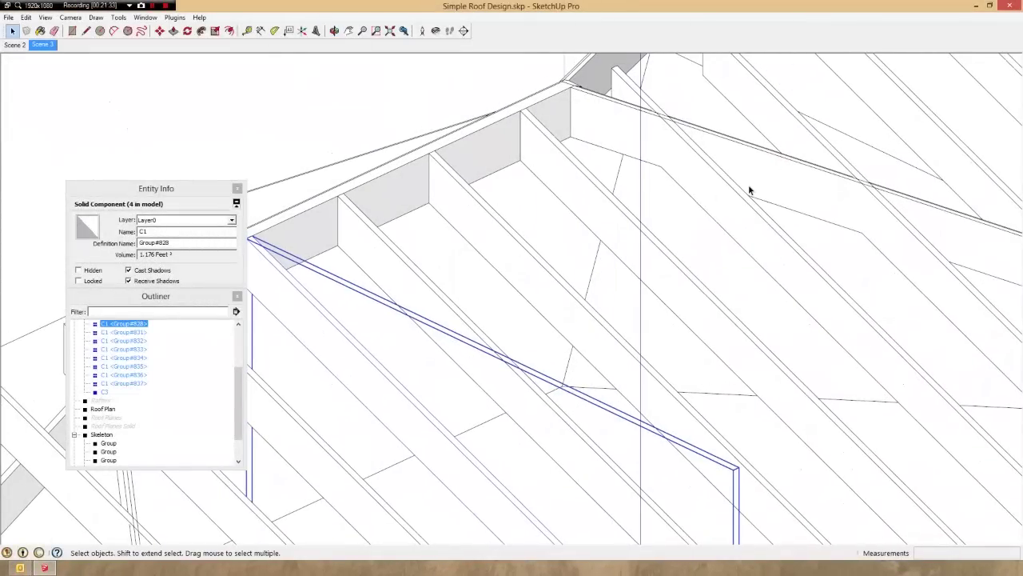
pyautogui.doubleClick(712, 204)
pyautogui.tripleClick(711, 204)
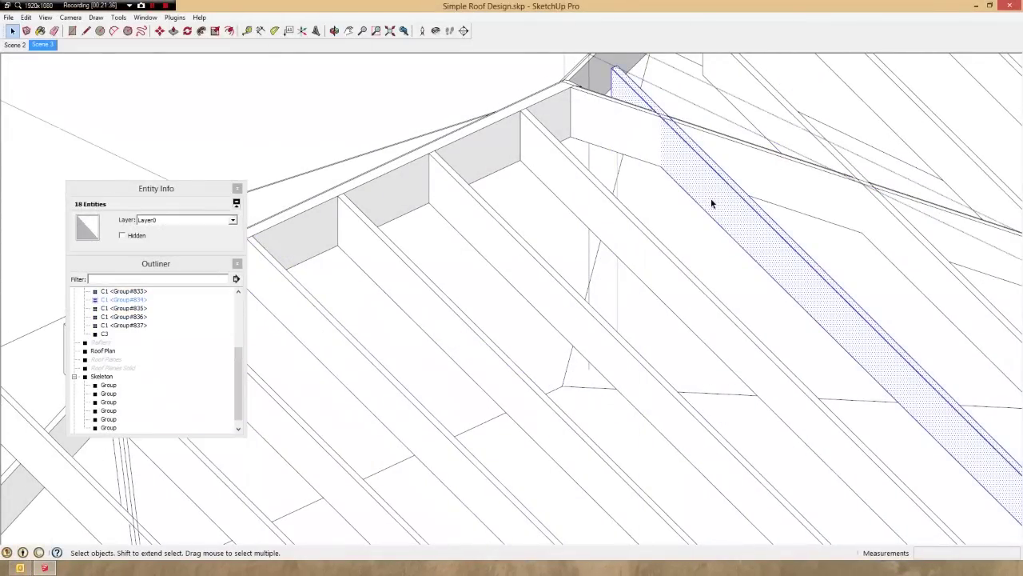
pyautogui.press('c')
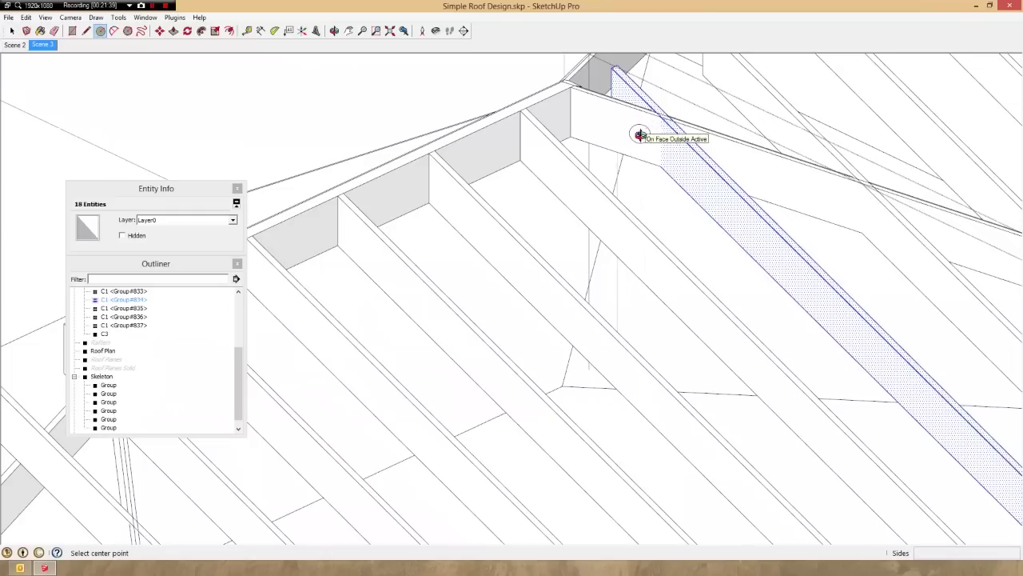
pyautogui.scroll(-3, 644, 135)
pyautogui.scroll(2, 655, 132)
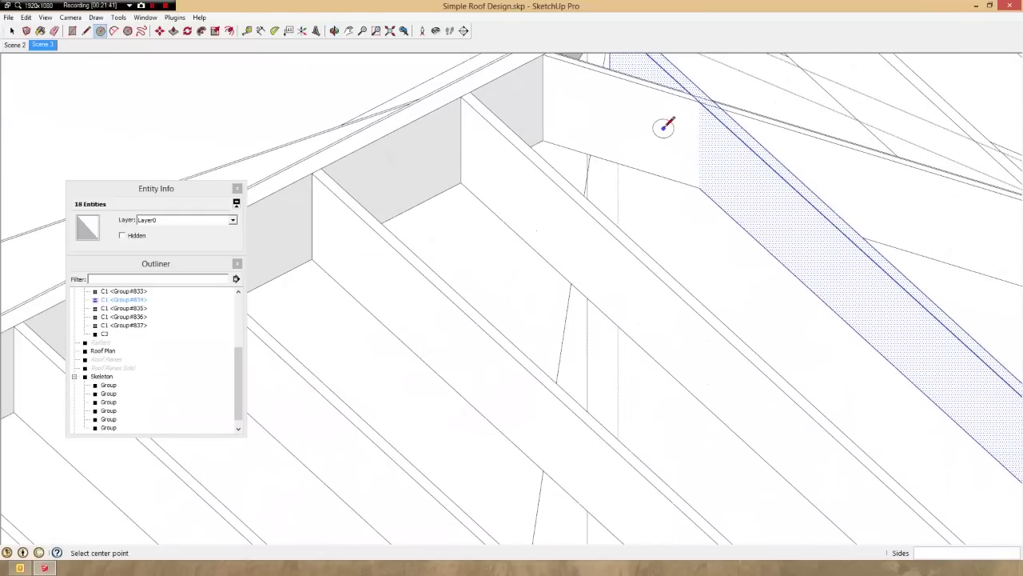
pyautogui.scroll(-1, 663, 144)
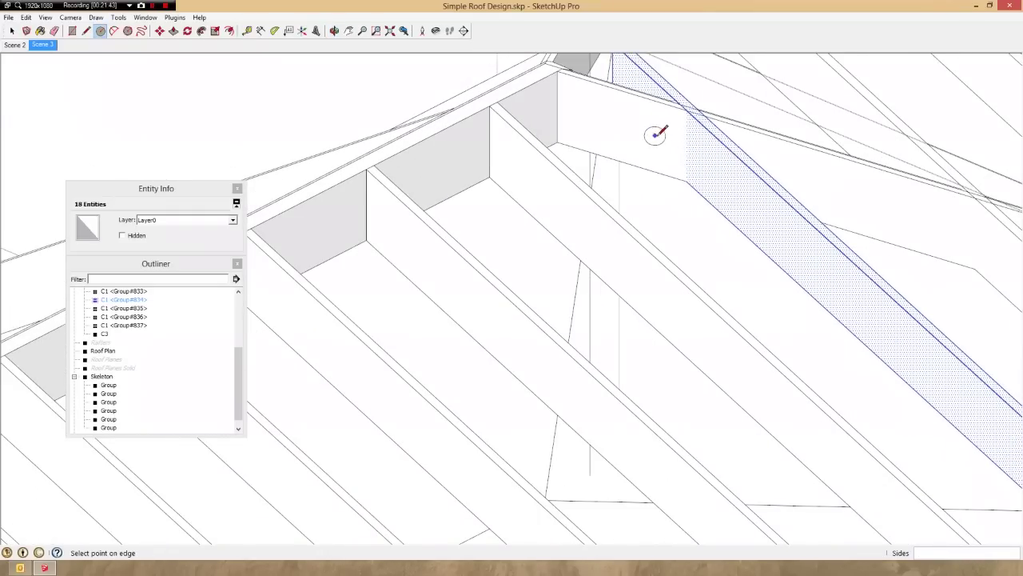
pyautogui.click(749, 199)
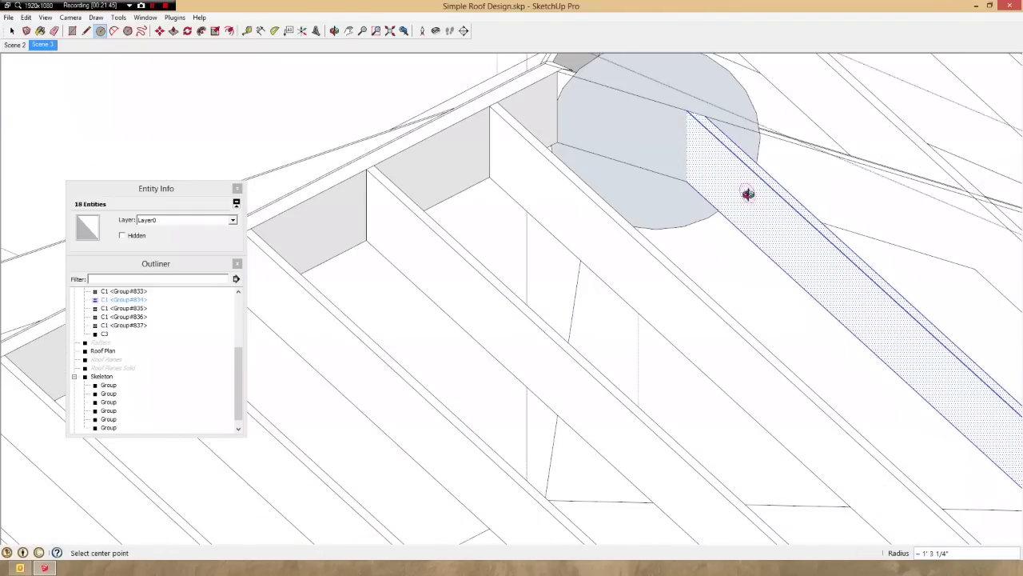
pyautogui.moveTo(748, 193); pyautogui.dragTo(570, 192, button='middle')
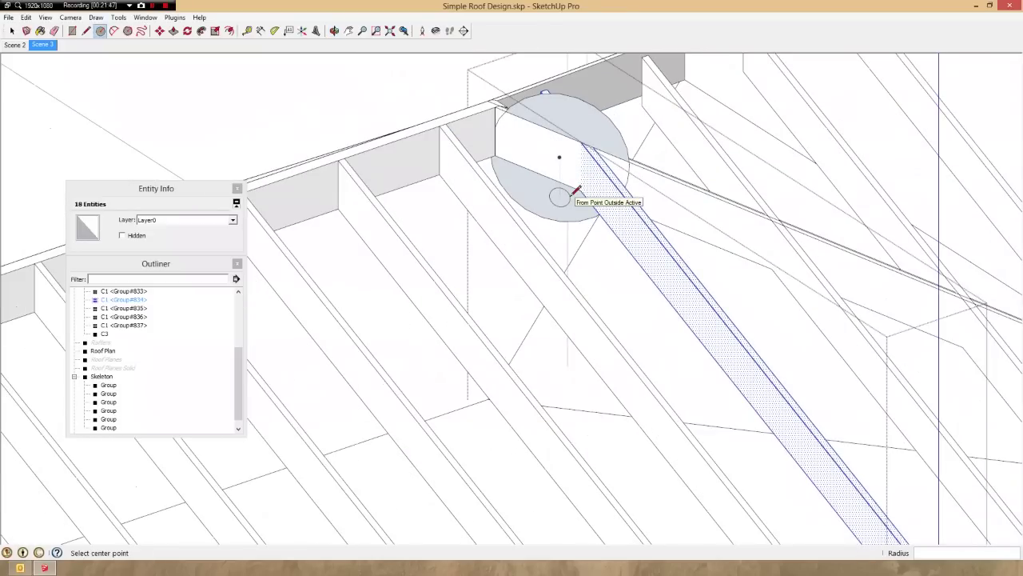
# - Hide the rest of the model and intersect the circle with the rafter to split it along the hip's plane
pyautogui.hotkey('alt', 'h')
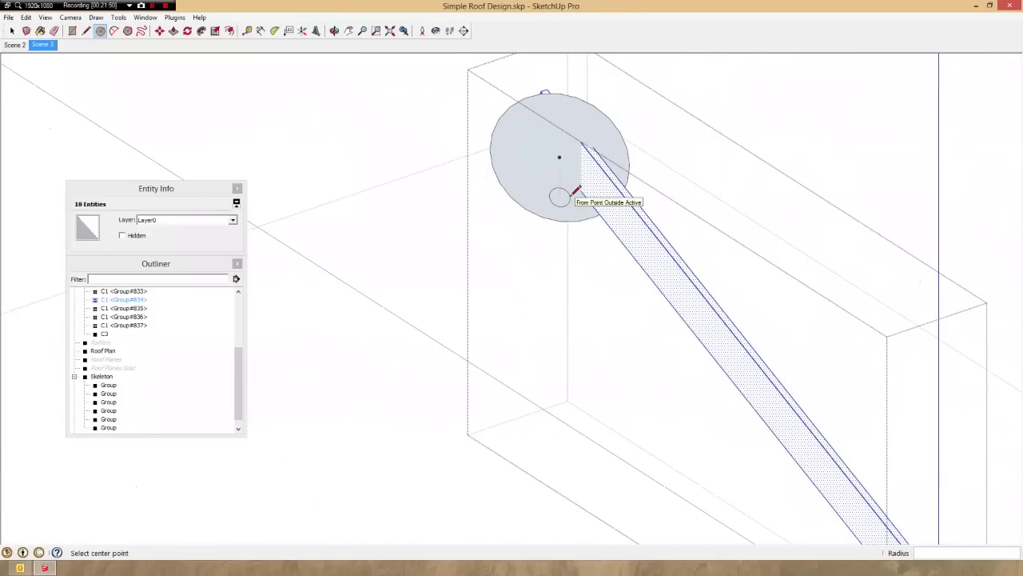
pyautogui.press('space')
pyautogui.keyDown('shift'); pyautogui.doubleClick(570, 202); pyautogui.keyUp('shift')
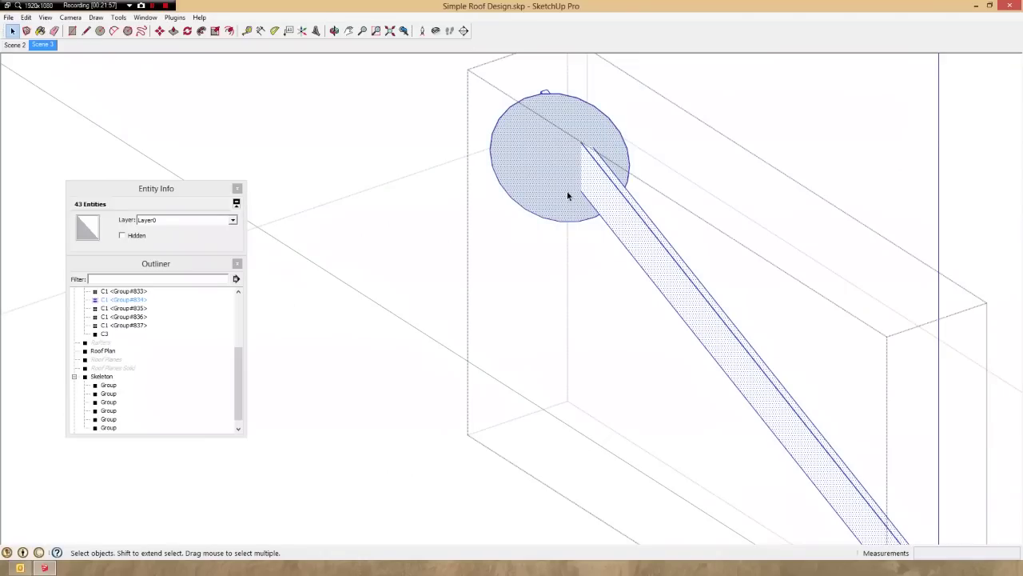
pyautogui.press('Escape')
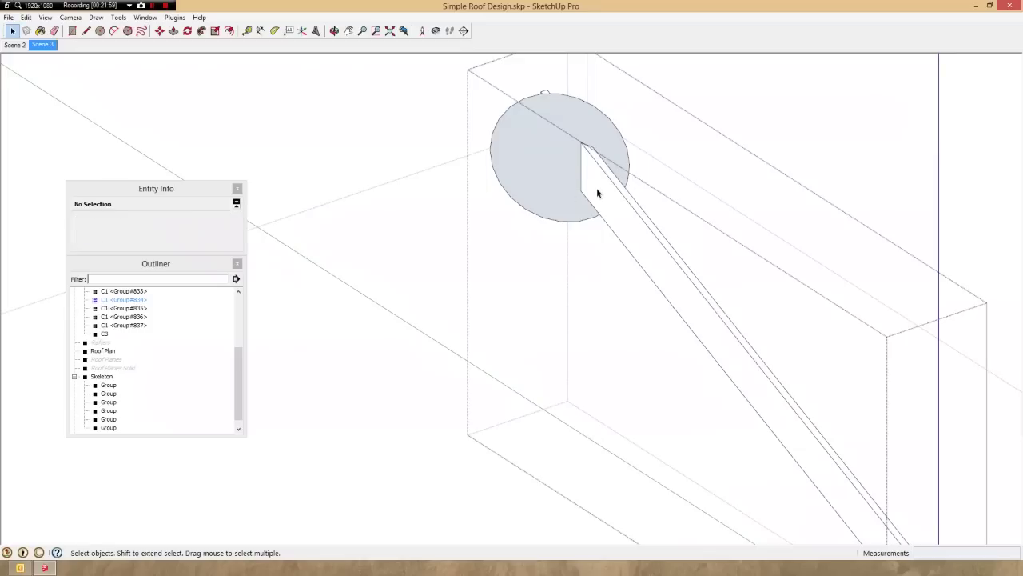
pyautogui.click(598, 196)
pyautogui.moveTo(598, 196); pyautogui.dragTo(567, 222, button='middle')
pyautogui.scroll(-1, 566, 223)
pyautogui.scroll(1, 759, 256)
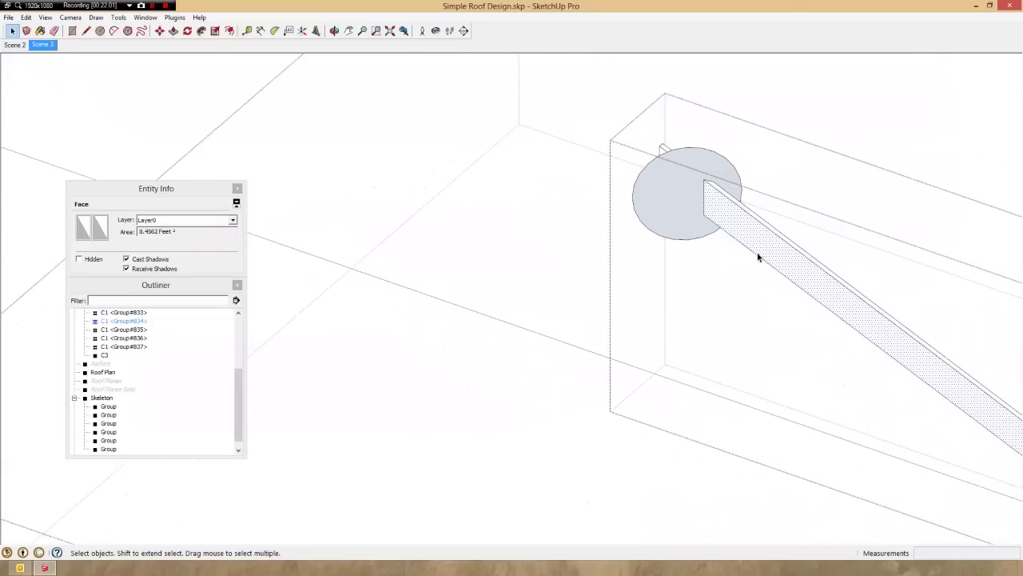
# - Delete the circle and the rafter's waste piece beyond the hip
pyautogui.moveTo(759, 256); pyautogui.dragTo(1006, 275, button='middle')
pyautogui.scroll(-3, 543, 320)
pyautogui.scroll(2, 782, 200)
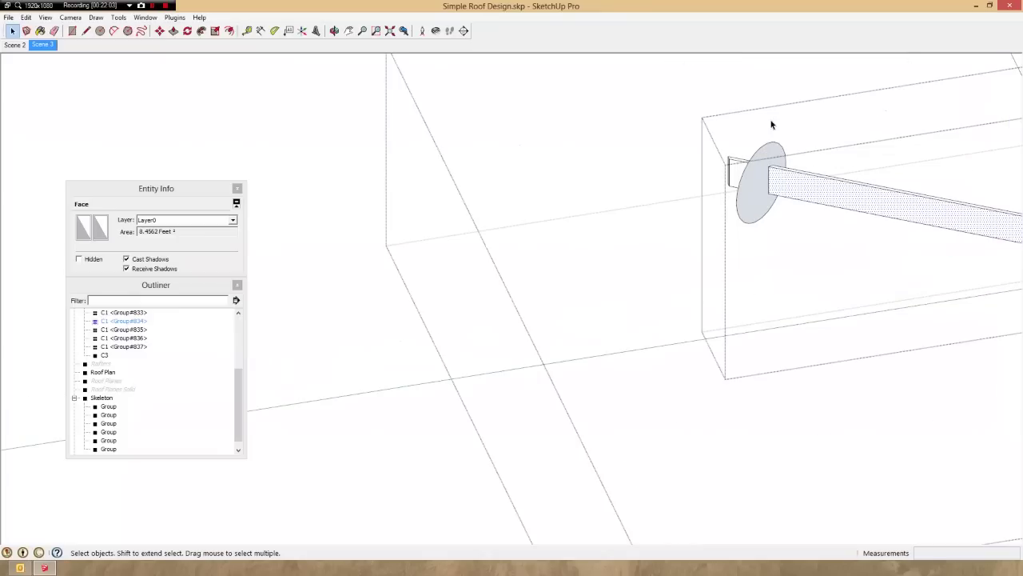
pyautogui.click(755, 208)
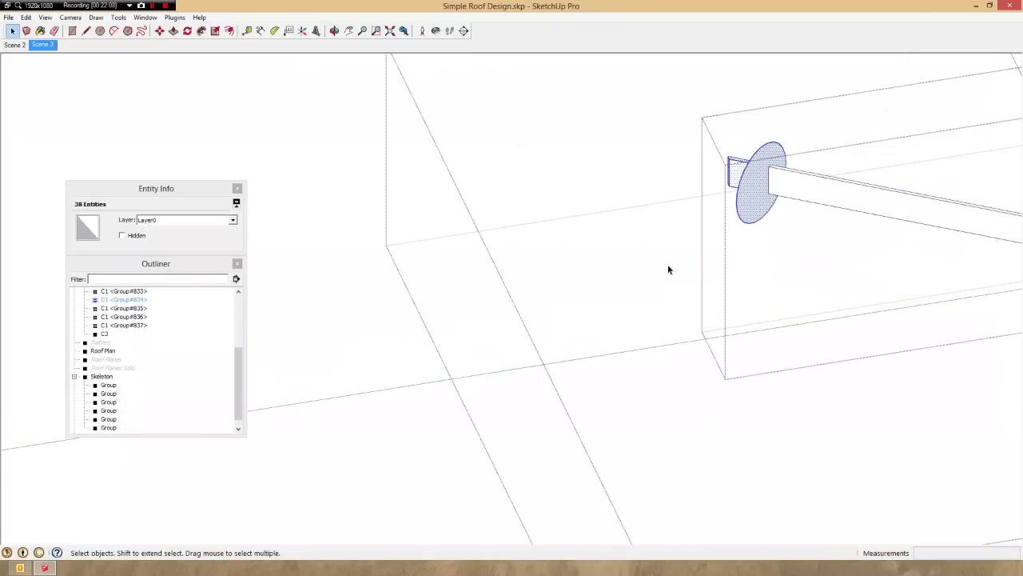
pyautogui.press('Delete')
pyautogui.scroll(2, 794, 188)
pyautogui.moveTo(794, 187); pyautogui.dragTo(798, 368, button='middle')
pyautogui.scroll(4, 712, 197)
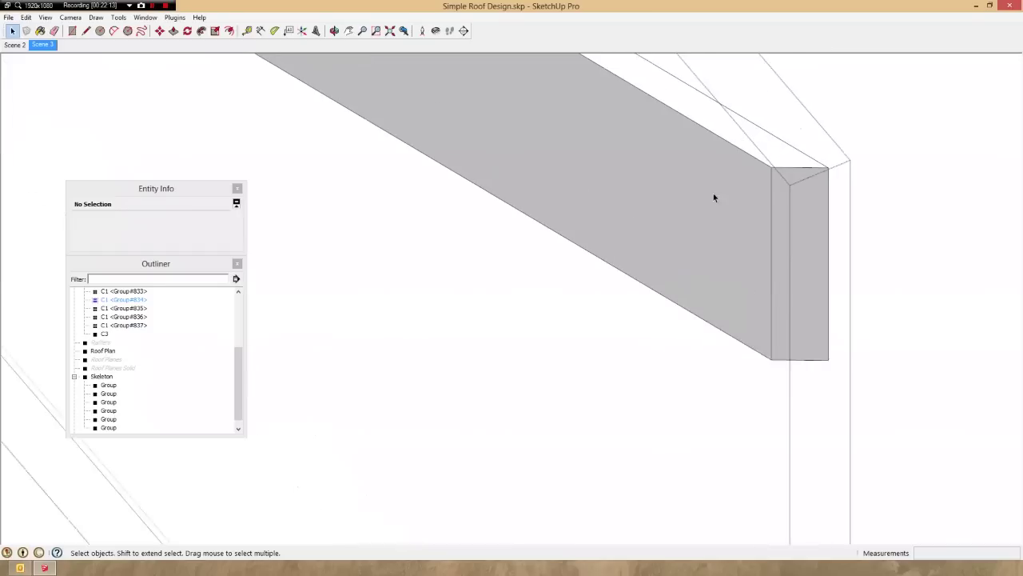
# - Check the trimmed rafter's end face, then close the rafter to return to the framing with the other rafters
pyautogui.click(820, 271)
pyautogui.rightClick(820, 271)
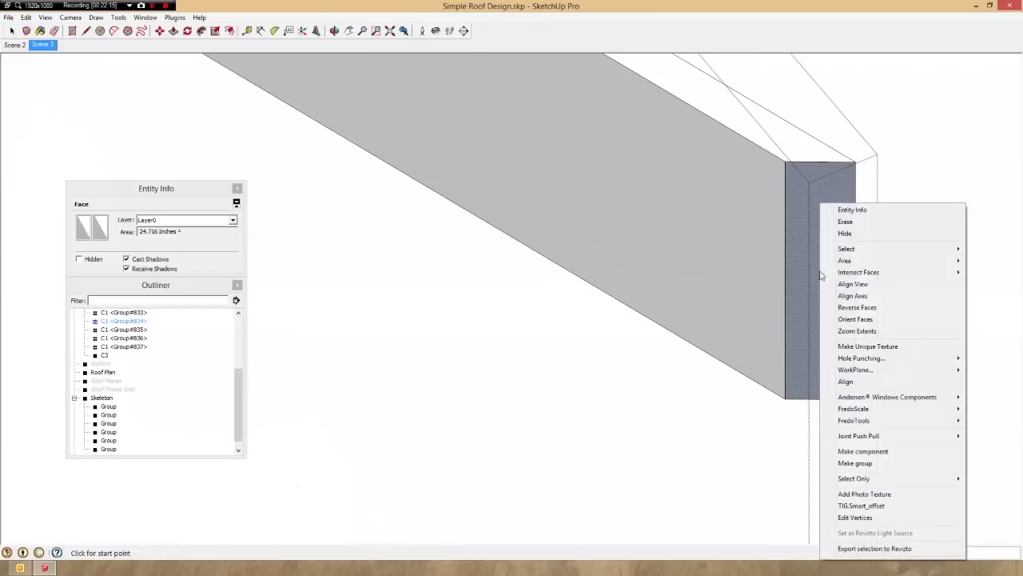
pyautogui.press('Escape')
pyautogui.scroll(-5, 819, 270)
pyautogui.moveTo(820, 270); pyautogui.dragTo(646, 420, button='middle')
pyautogui.click(663, 416)
pyautogui.scroll(-5, 569, 371)
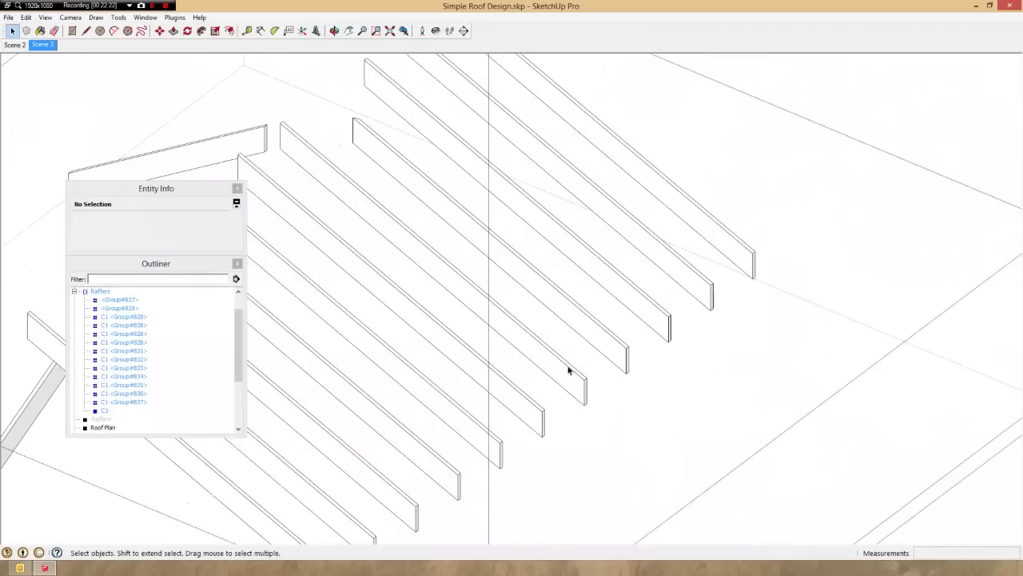
# - Open the next C1 rafter down the hip, draw a circle of about 1' 5 15/16" radius on the hip's face, and hide the rest of the model
pyautogui.scroll(-4, 569, 371)
pyautogui.moveTo(559, 346); pyautogui.dragTo(497, 258, button='middle')
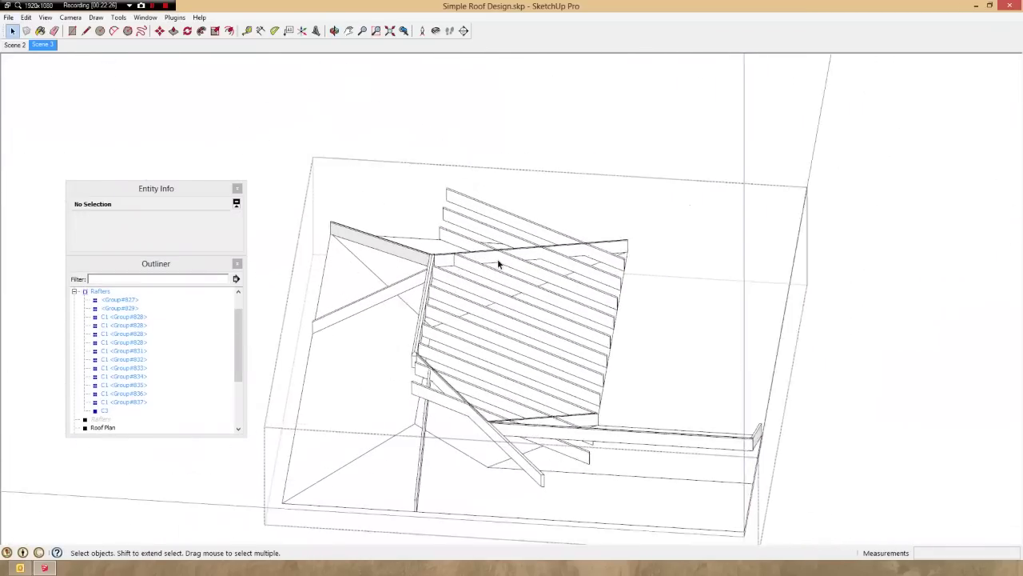
pyautogui.scroll(4, 511, 262)
pyautogui.click(525, 266)
pyautogui.scroll(3, 525, 271)
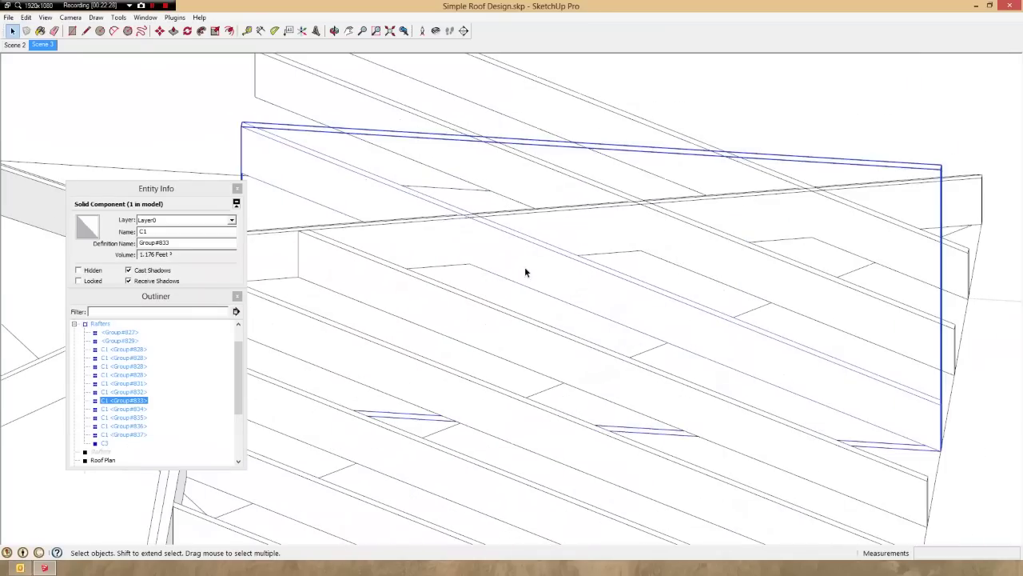
pyautogui.tripleClick(525, 271)
pyautogui.press('c')
pyautogui.hotkey('alt', 'h')
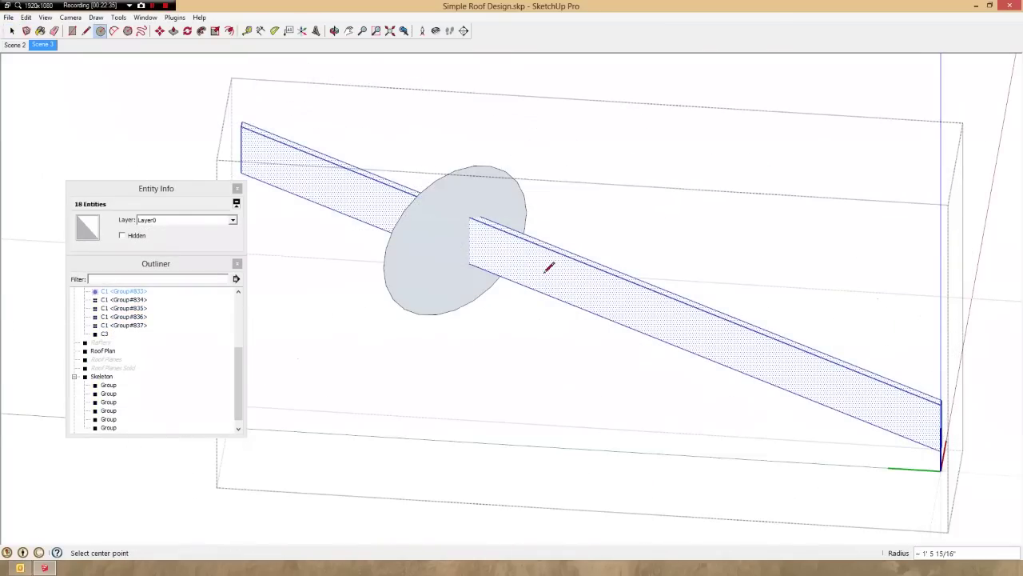
# - Intersect the circle with this second rafter, delete the circle and the waste beyond the hip, and close the rafter
pyautogui.hotkey('ctrl', 'a')
pyautogui.hotkey('ctrl', 't')
pyautogui.press('space')
pyautogui.moveTo(548, 268); pyautogui.dragTo(599, 268, button='middle')
pyautogui.scroll(-3, 549, 268)
pyautogui.moveTo(517, 184); pyautogui.dragTo(327, 367)
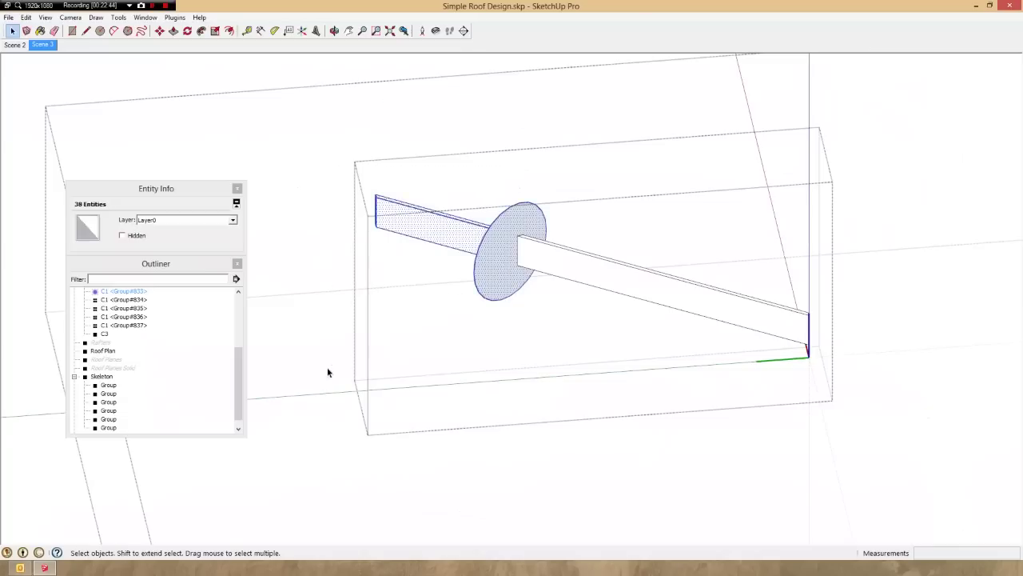
pyautogui.press('Delete')
pyautogui.scroll(2, 660, 300)
pyautogui.moveTo(664, 299); pyautogui.dragTo(444, 270, button='middle')
pyautogui.hotkey('alt', 'h')
pyautogui.press('Escape')
# - Open the third C1 rafter down the hip and draw a circle larger than about 1' 11 3/4" radius on the hip's face
pyautogui.scroll(-4, 537, 276)
pyautogui.moveTo(537, 276); pyautogui.dragTo(546, 290, button='middle')
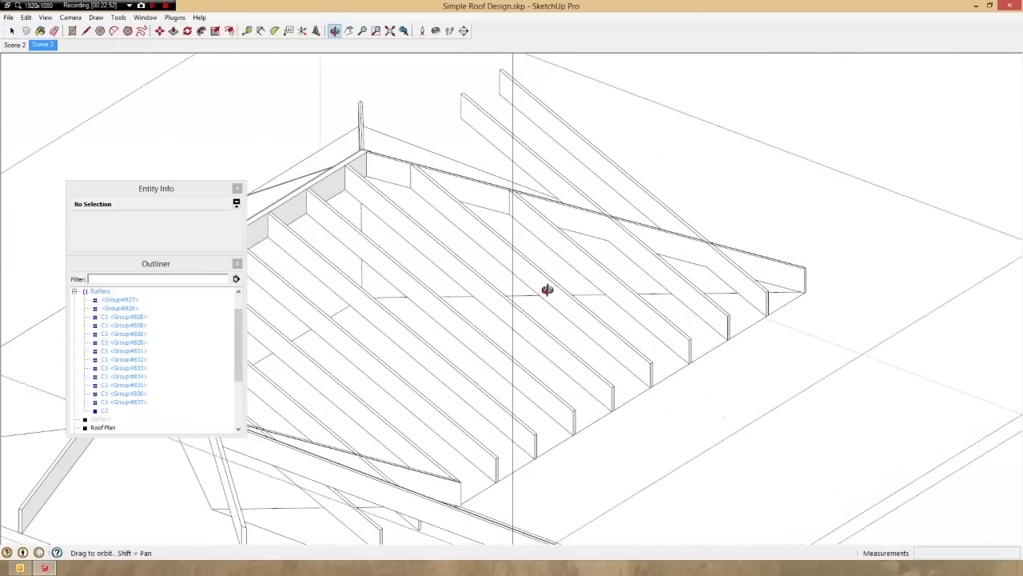
pyautogui.scroll(2, 633, 251)
pyautogui.click(632, 251)
pyautogui.doubleClick(633, 251)
pyautogui.click(633, 251)
pyautogui.press('c')
pyautogui.click(575, 214)
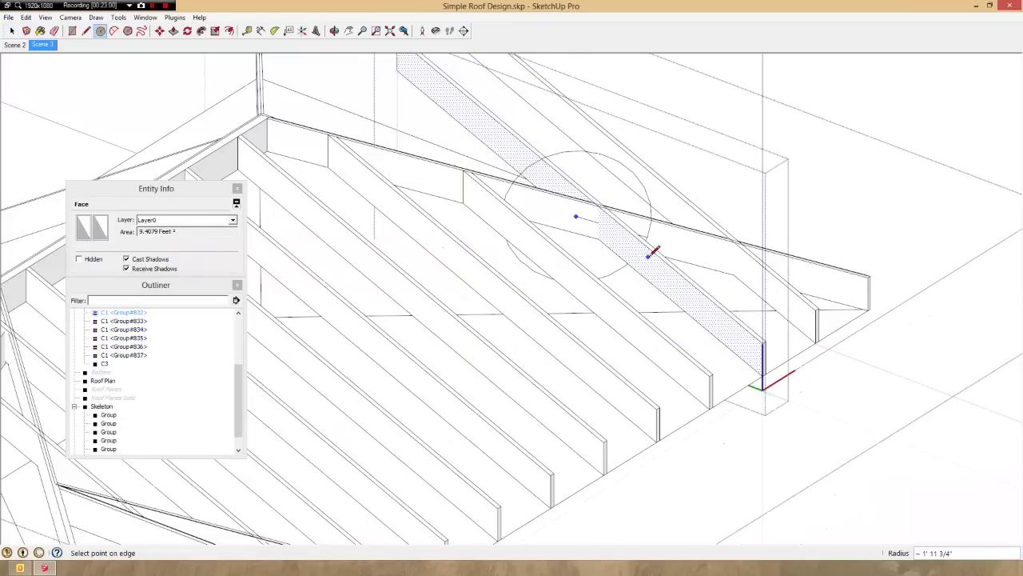
pyautogui.click(655, 249)
# - Isolate the third rafter, intersect it with the circle, and delete the circle and the portion beyond the hip
pyautogui.hotkey('alt', 'h')
pyautogui.press('space')
pyautogui.scroll(-3, 654, 251)
pyautogui.moveTo(655, 251); pyautogui.dragTo(697, 150, button='middle')
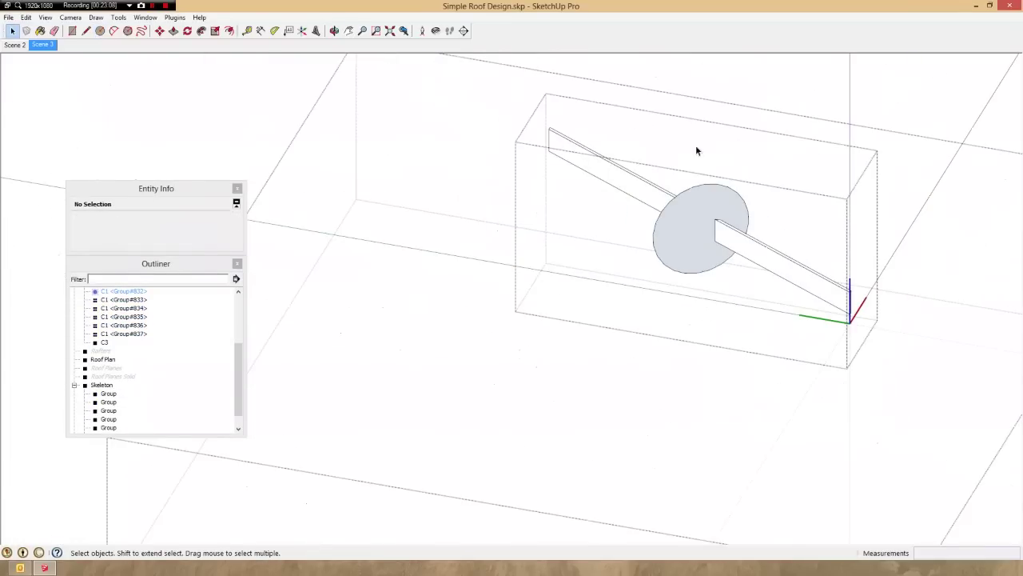
pyautogui.moveTo(697, 150); pyautogui.dragTo(508, 354)
pyautogui.press('Delete')
pyautogui.scroll(4, 720, 236)
pyautogui.moveTo(735, 244); pyautogui.dragTo(991, 260, button='middle')
pyautogui.scroll(-3, 752, 157)
pyautogui.moveTo(751, 158); pyautogui.dragTo(392, 279, button='middle')
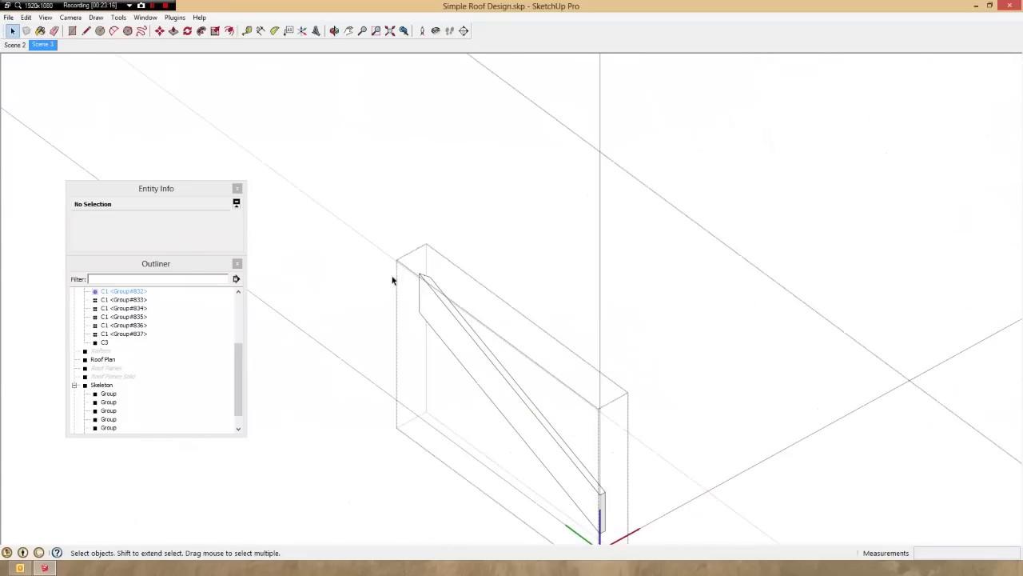
pyautogui.press('Escape')
# - Open the C1 rafter nearest the hip's foot and draw a cutting circle on the hip's face around it
pyautogui.scroll(3, 560, 318)
pyautogui.click(578, 322)
pyautogui.scroll(2, 572, 323)
pyautogui.tripleClick(571, 323)
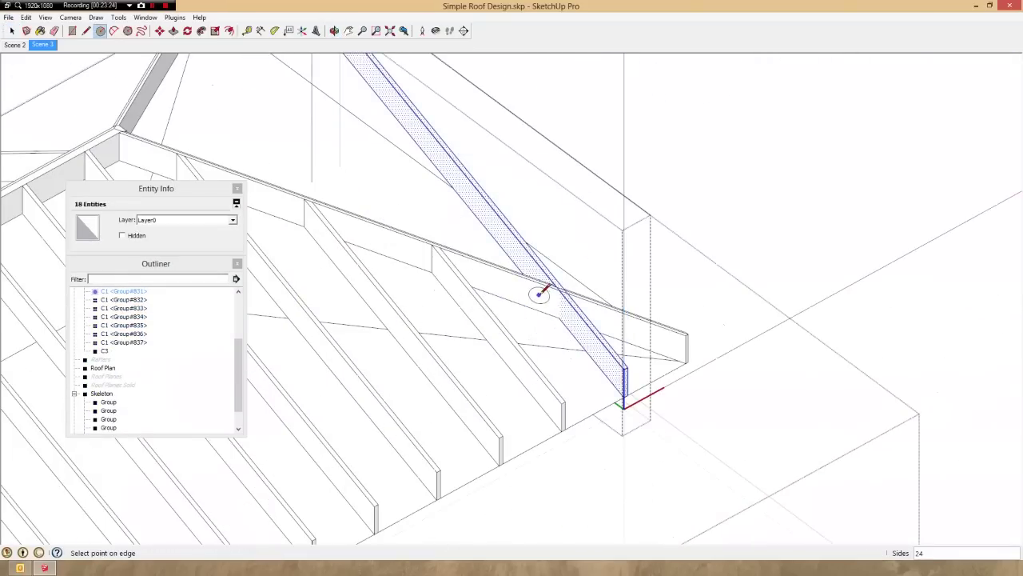
pyautogui.press('c')
# - Isolate the rafter nearest the hip's foot, split it with the circle, and delete the circle and the waste beyond the hip
pyautogui.hotkey('alt', 'h')
pyautogui.scroll(3, 589, 343)
pyautogui.scroll(-3, 592, 345)
pyautogui.moveTo(592, 346); pyautogui.dragTo(731, 281, button='middle')
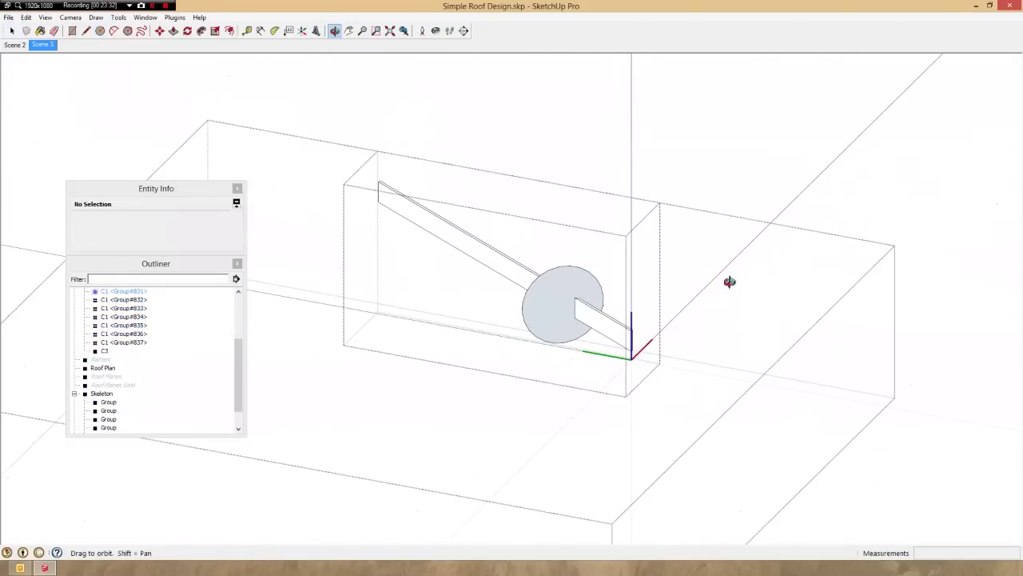
pyautogui.press('space')
pyautogui.scroll(3, 562, 293)
pyautogui.moveTo(354, 388); pyautogui.dragTo(408, 291, button='middle')
pyautogui.scroll(-3, 646, 360)
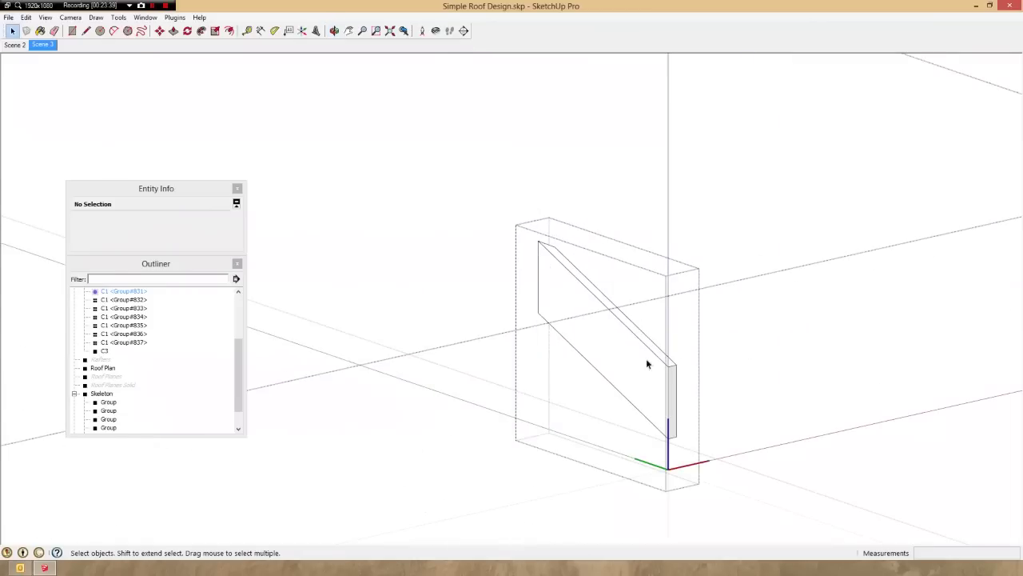
pyautogui.press('Escape')
# - Examine the rafters at the opposite hip and the roof side that has only a single common rafter
pyautogui.scroll(-3, 616, 354)
pyautogui.moveTo(617, 354); pyautogui.dragTo(681, 359, button='middle')
pyautogui.scroll(-3, 681, 359)
pyautogui.scroll(6, 511, 320)
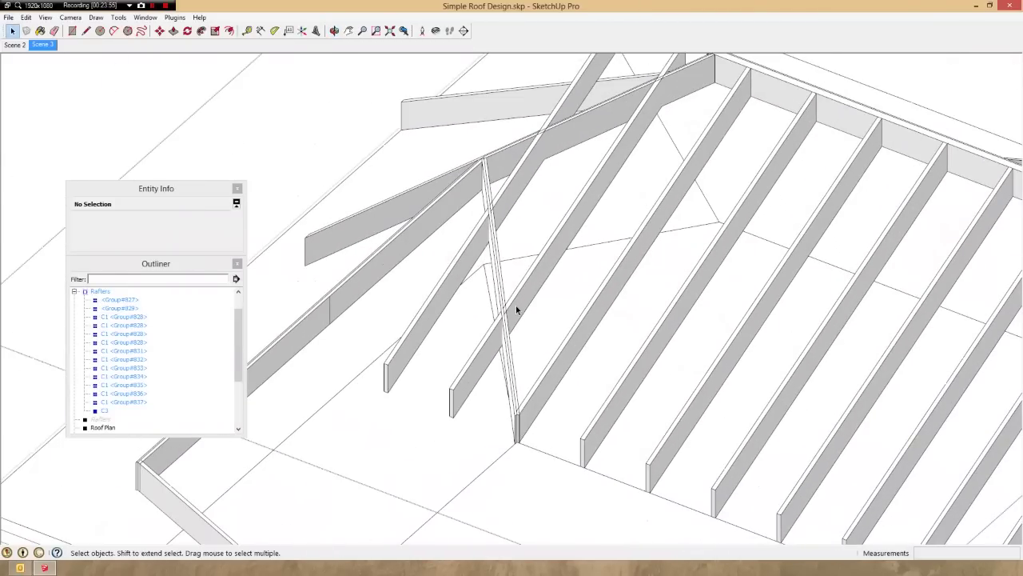
pyautogui.scroll(-4, 528, 306)
pyautogui.moveTo(536, 303); pyautogui.dragTo(336, 268, button='middle')
pyautogui.scroll(-2, 616, 290)
pyautogui.scroll(2, 685, 312)
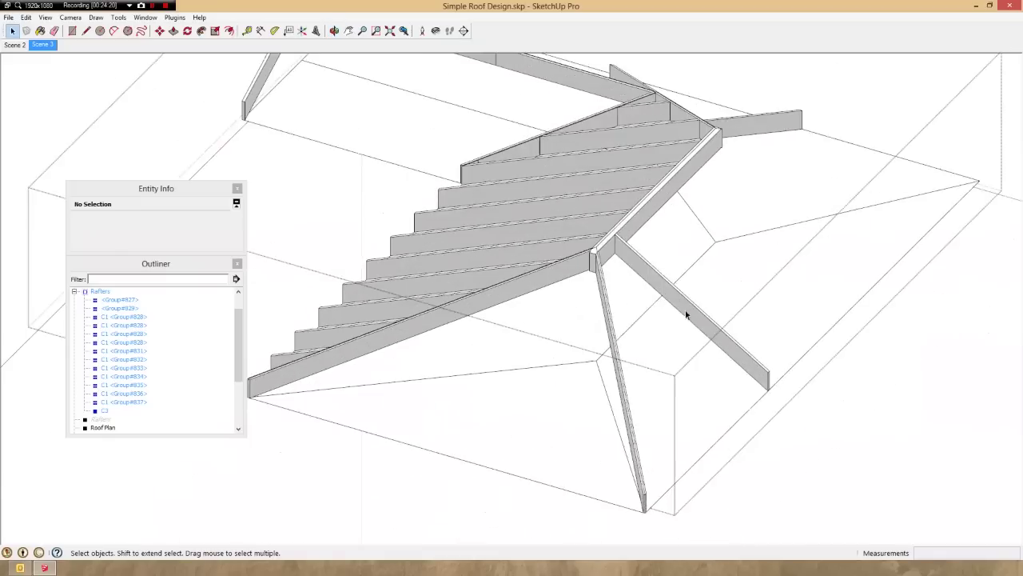
# - Move the single common rafter by its lower corner about 10' 4 1/4" along the eave to the foot of the hip
pyautogui.click(685, 313)
pyautogui.scroll(-3, 685, 312)
pyautogui.moveTo(685, 313); pyautogui.dragTo(597, 263, button='middle')
pyautogui.scroll(9, 681, 323)
pyautogui.press('m')
pyautogui.scroll(-7, 799, 271)
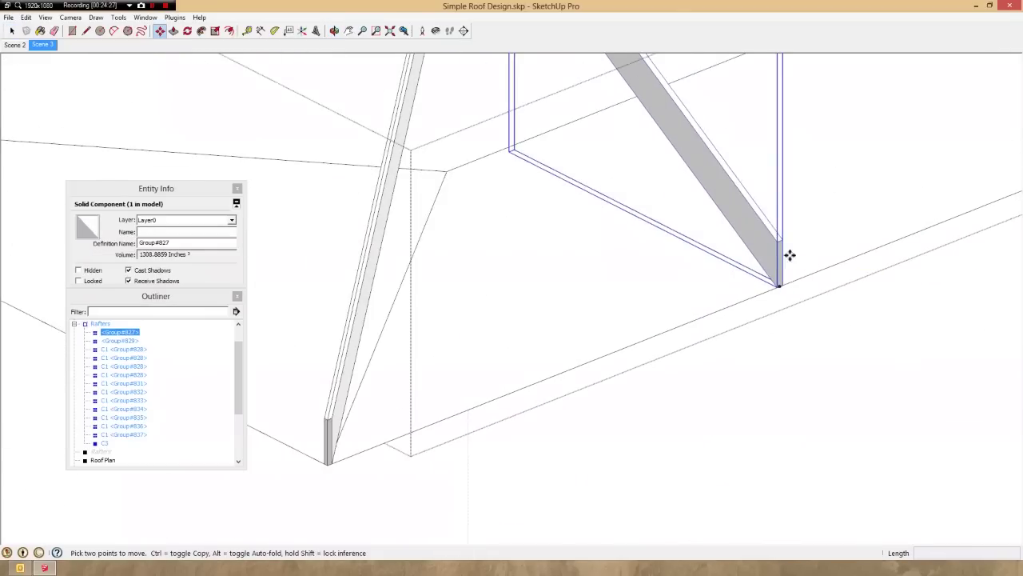
pyautogui.scroll(6, 781, 283)
pyautogui.scroll(-6, 782, 283)
pyautogui.scroll(7, 781, 282)
pyautogui.click(781, 279)
pyautogui.scroll(-7, 903, 212)
pyautogui.scroll(5, 423, 402)
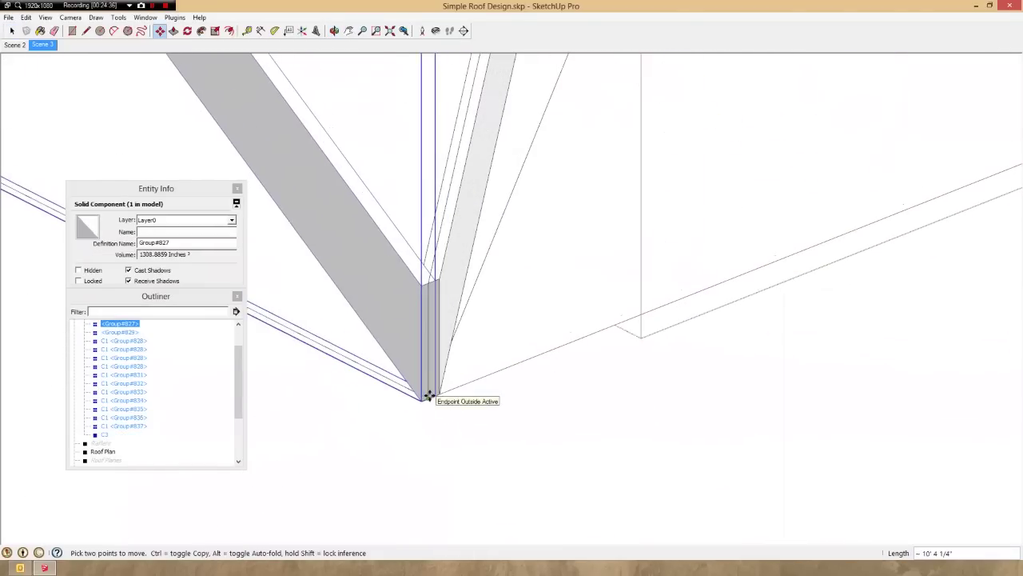
# - Copy the moved rafter 24" along the eave and repeat the copy 15 times
pyautogui.click(428, 397)
pyautogui.press('ctrl')
pyautogui.click(426, 400)
pyautogui.write('24')
pyautogui.press('Return')
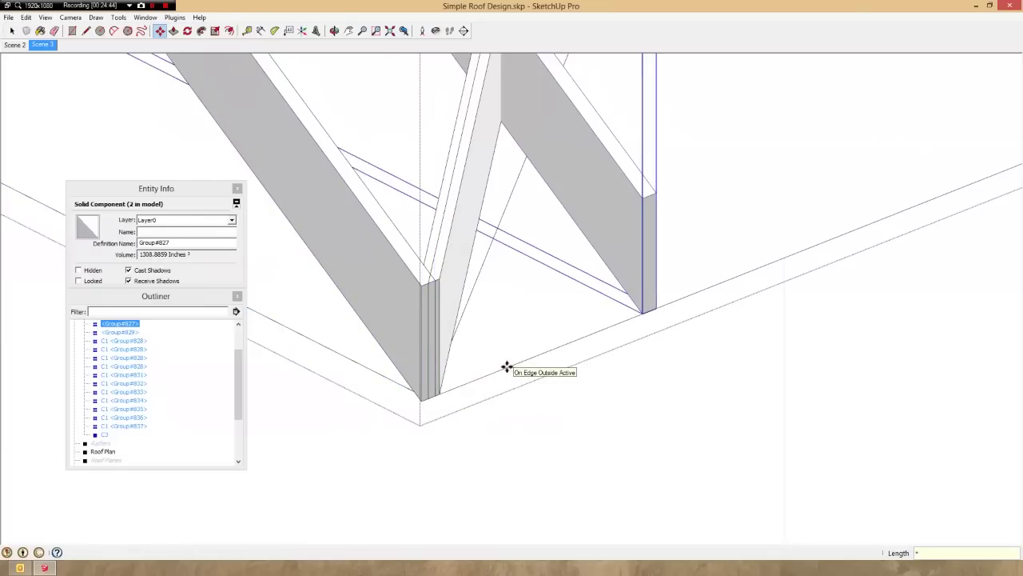
pyautogui.write('*15')
pyautogui.press('Return')
pyautogui.scroll(-8, 506, 366)
pyautogui.moveTo(640, 250); pyautogui.dragTo(715, 267, button='middle')
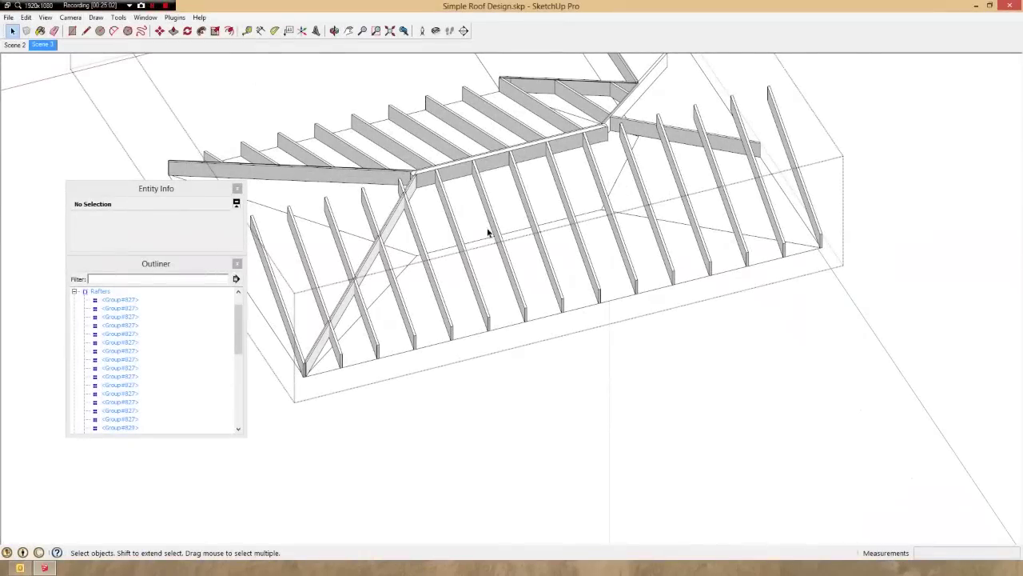
pyautogui.scroll(4, 488, 229)
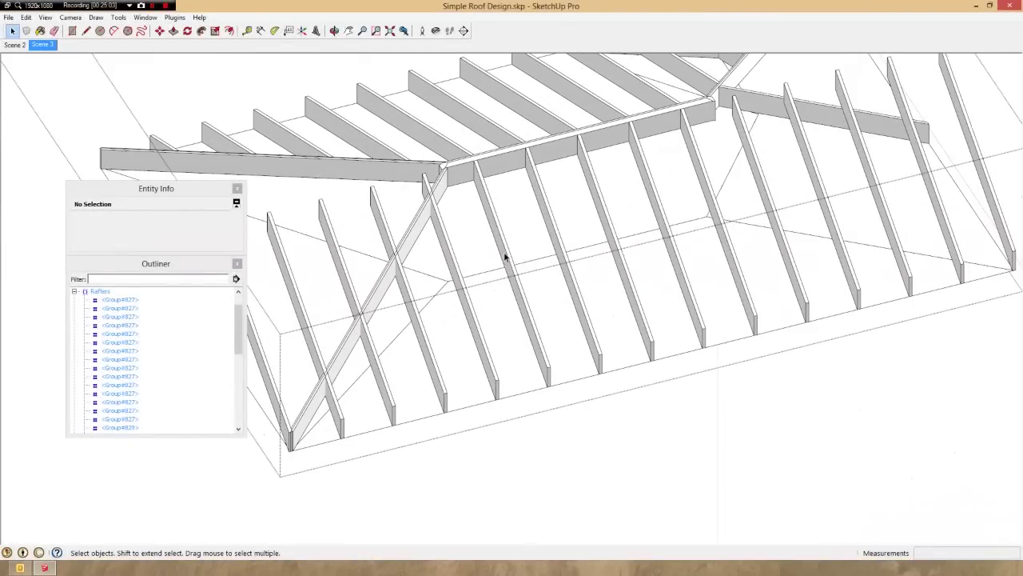
# - Open the skeleton group and copy the hip rafter at the ridge's end about 25' 10" away into the open space beside the roof
pyautogui.scroll(3, 446, 214)
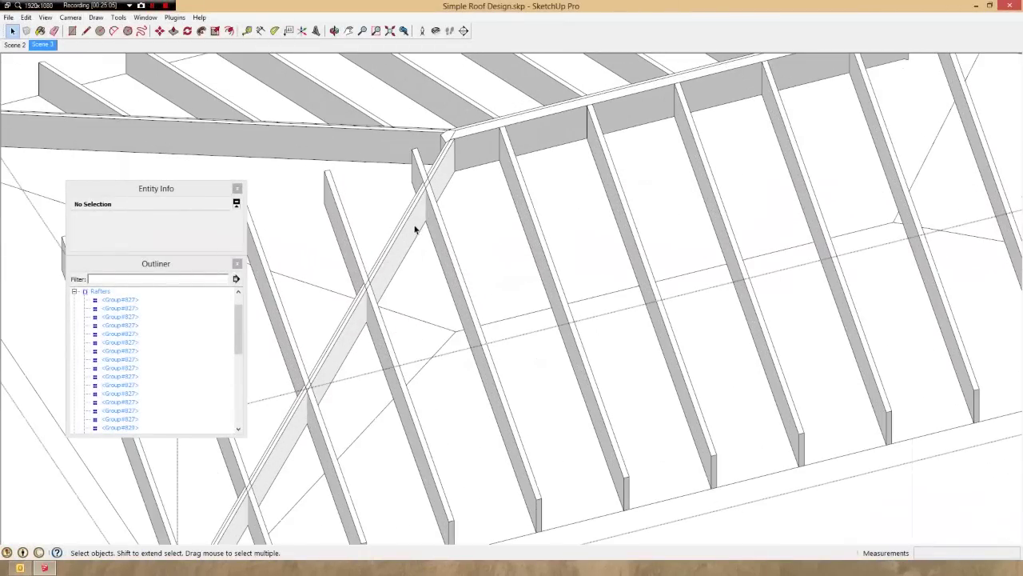
pyautogui.click(412, 227)
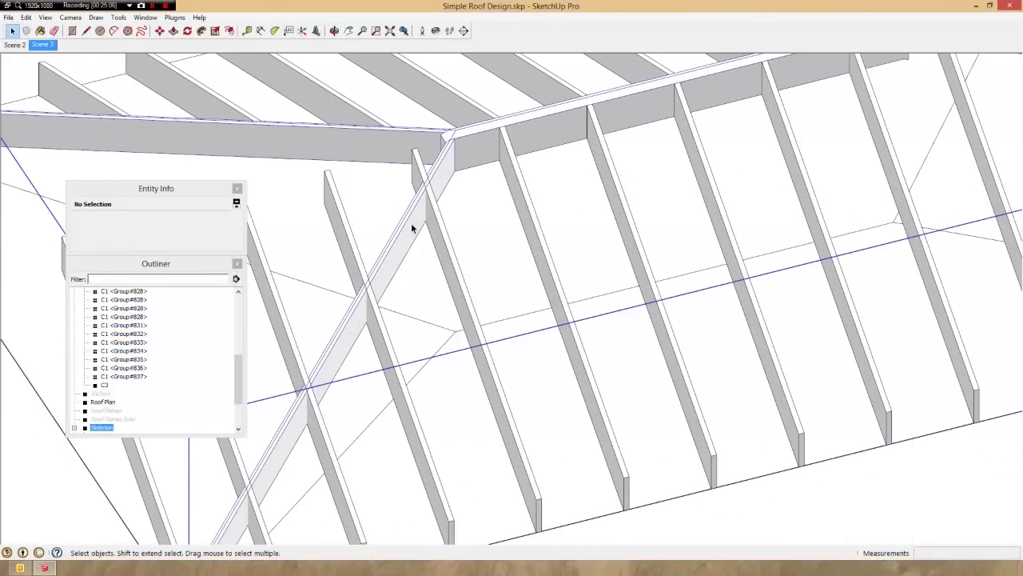
pyautogui.doubleClick(411, 224)
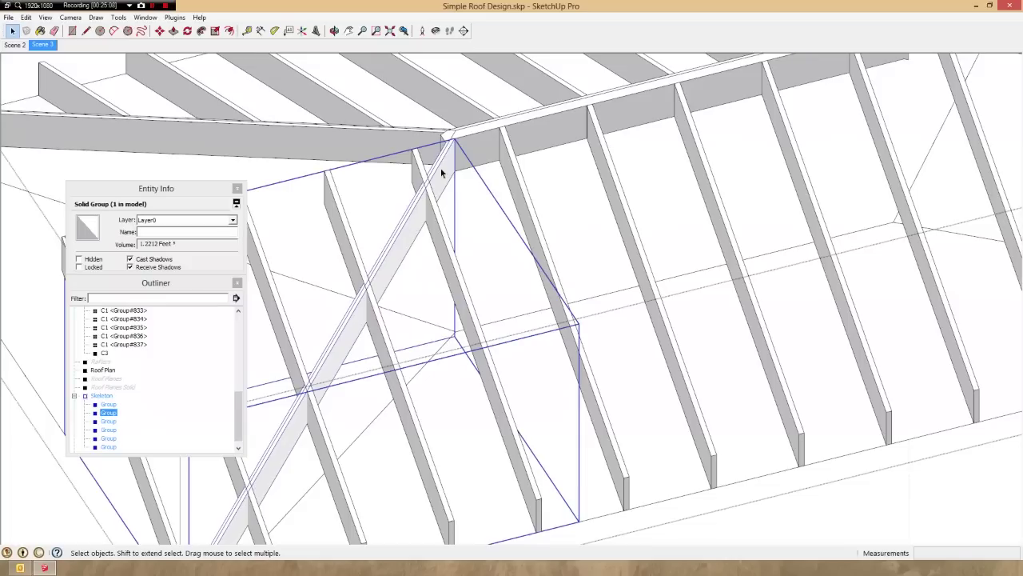
pyautogui.press('m')
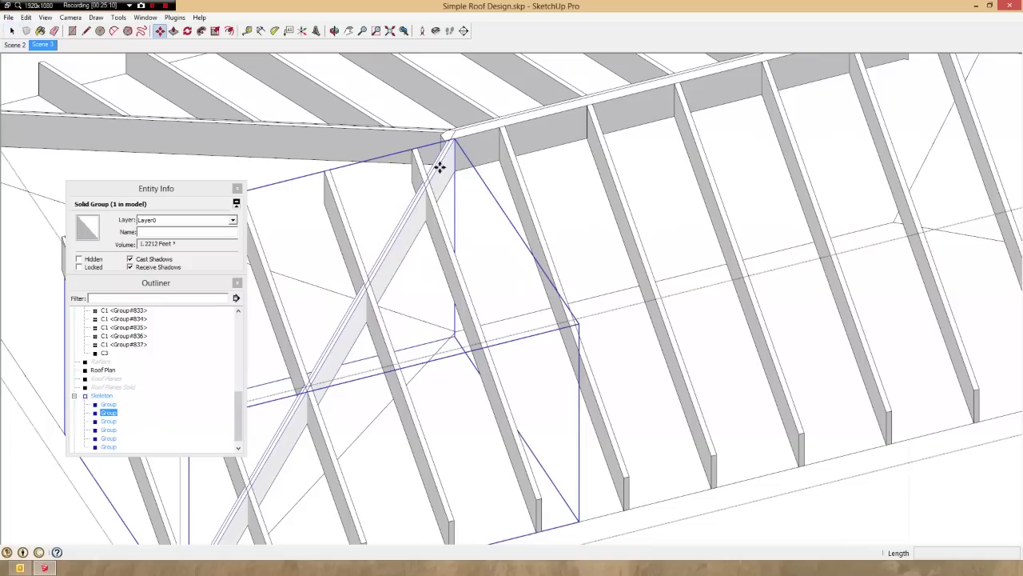
pyautogui.scroll(2, 453, 138)
pyautogui.press('ctrl')
pyautogui.click(439, 153)
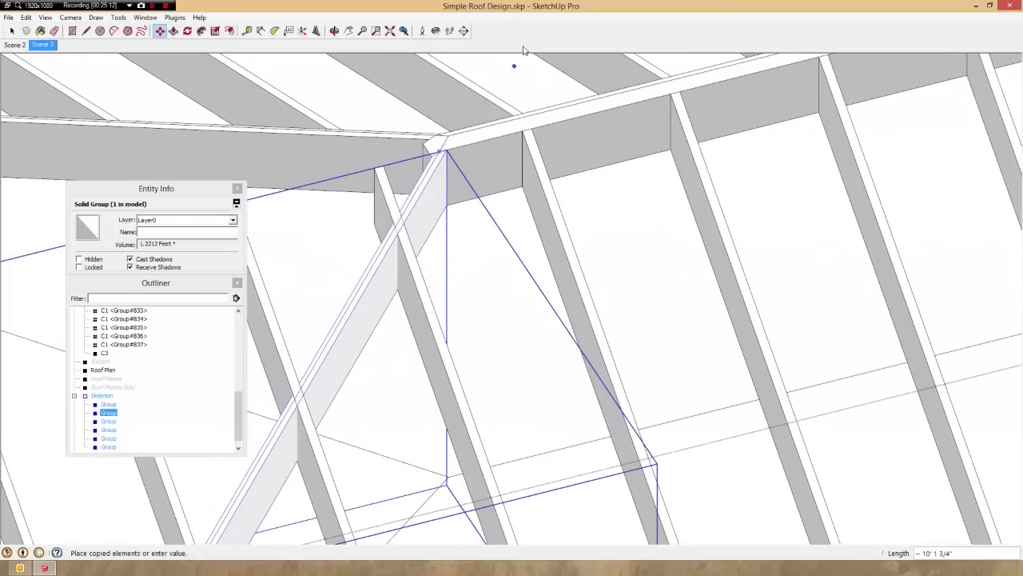
pyautogui.scroll(-6, 411, 75)
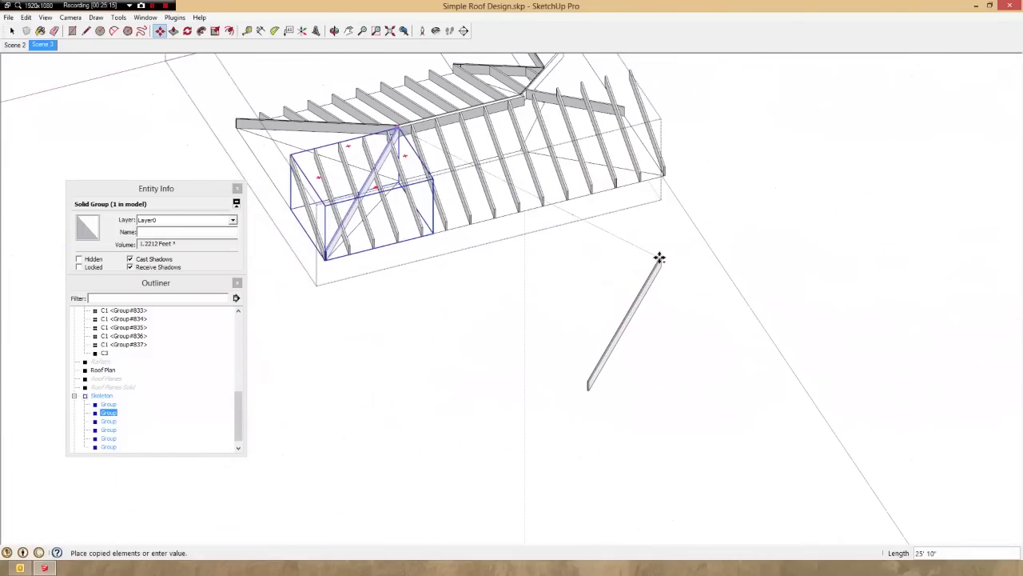
pyautogui.click(660, 257)
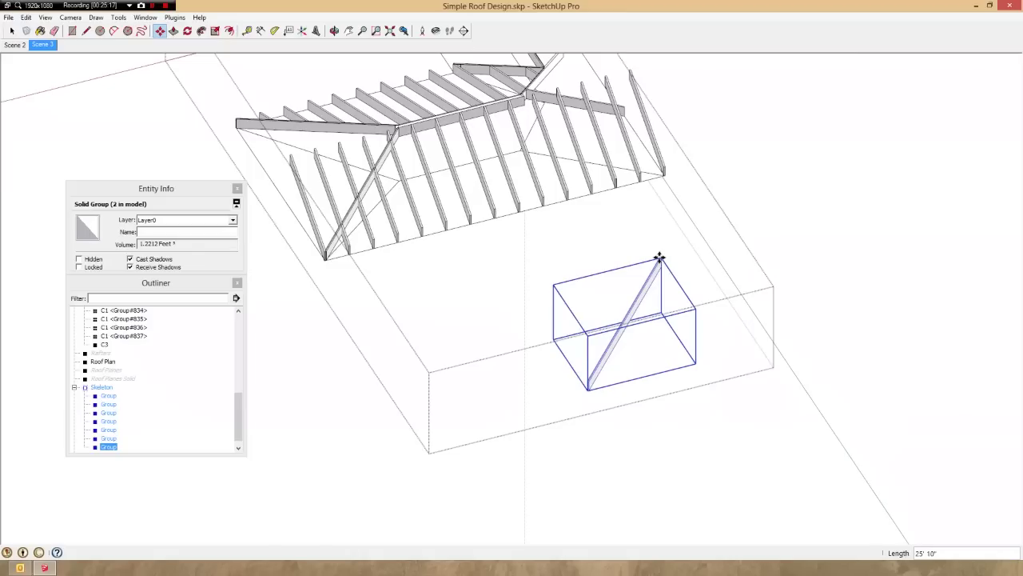
# - Mirror the copied hip rafter along the red axis with a scale of -1
pyautogui.press('s')
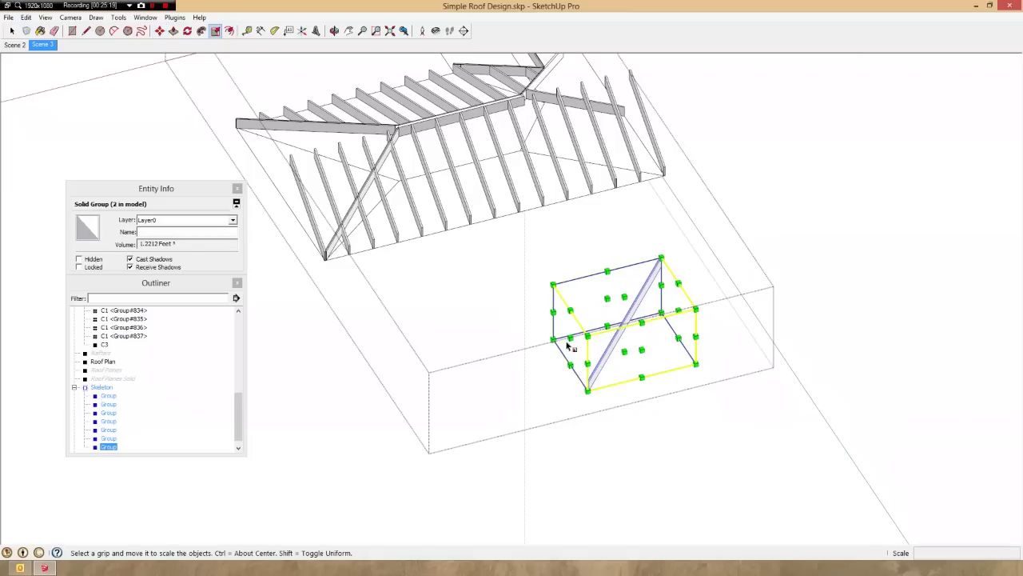
pyautogui.scroll(3, 569, 346)
pyautogui.moveTo(578, 333); pyautogui.dragTo(622, 324)
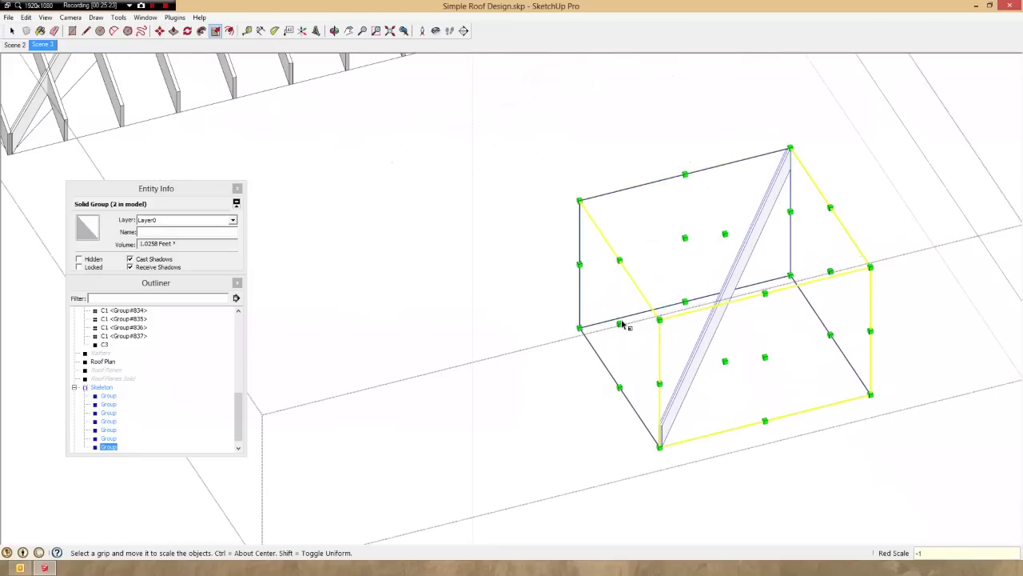
pyautogui.press('Return')
pyautogui.scroll(-2, 534, 297)
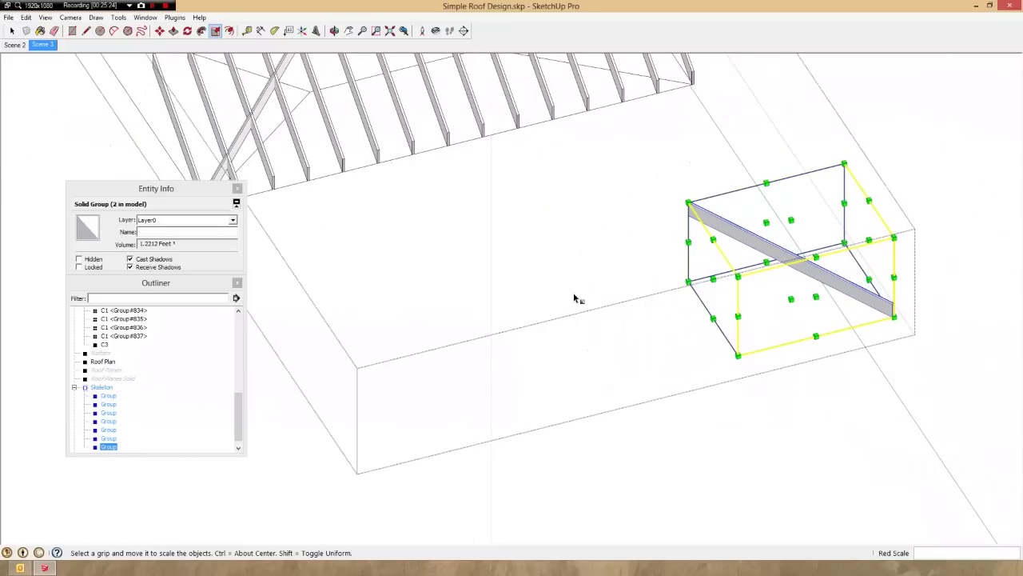
# - Move the mirrored hip by its upper corner about 22' 9 3/8" onto the opposite end of the ridge
pyautogui.press('m')
pyautogui.scroll(6, 692, 201)
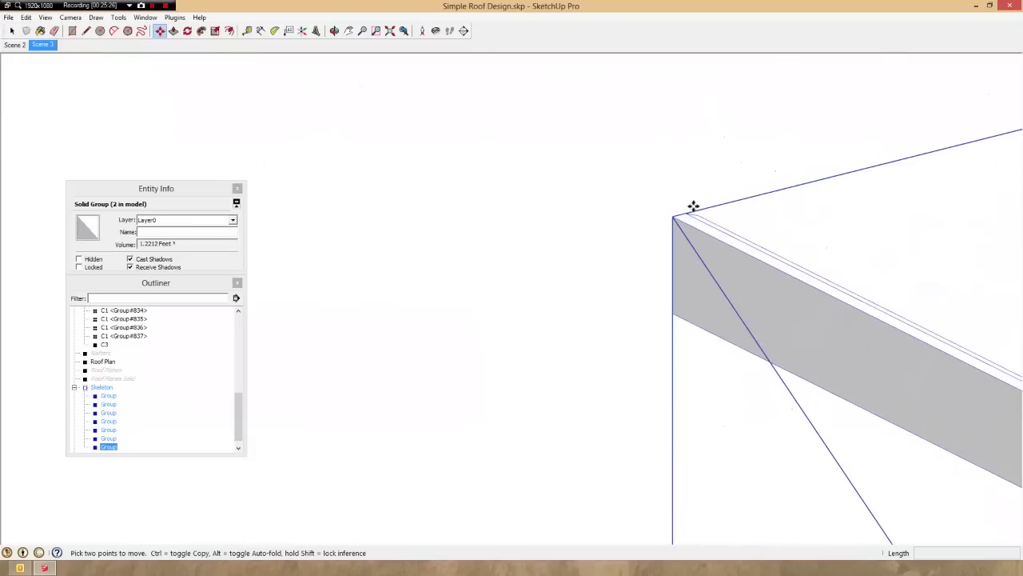
pyautogui.scroll(3, 694, 205)
pyautogui.scroll(-8, 714, 383)
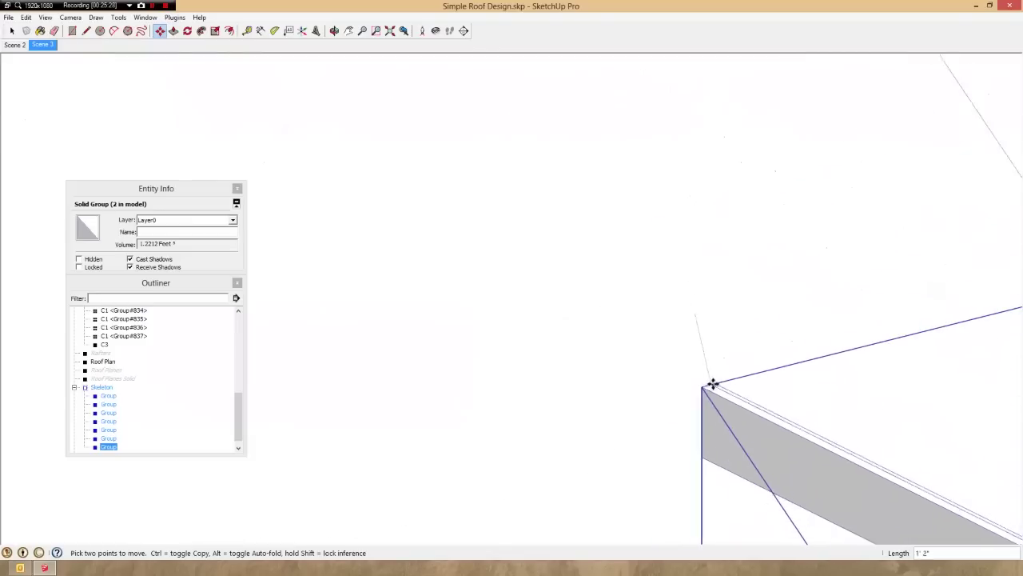
pyautogui.click(714, 386)
pyautogui.scroll(6, 455, 112)
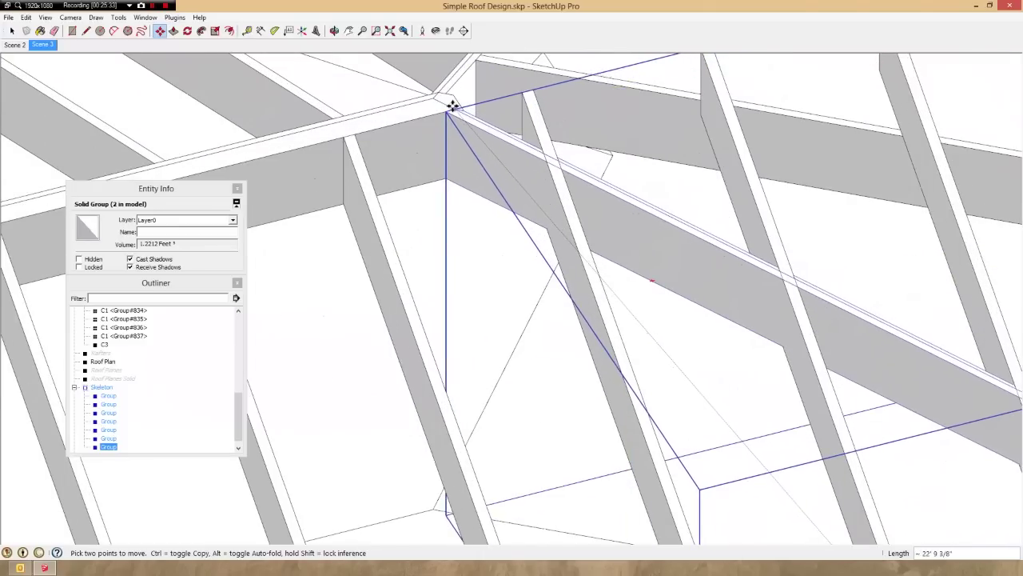
pyautogui.click(454, 107)
pyautogui.scroll(2, 453, 107)
pyautogui.scroll(-3, 447, 108)
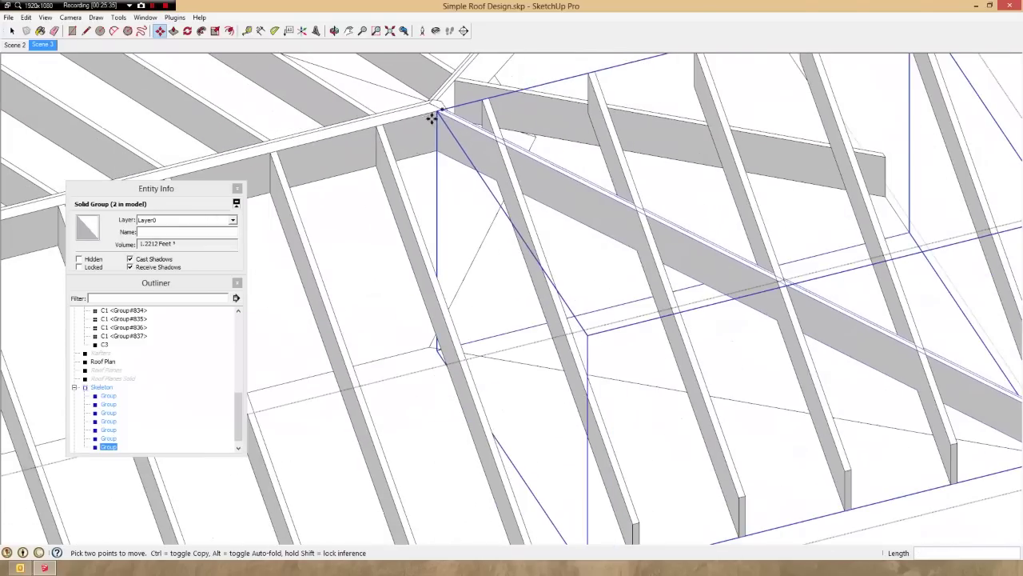
pyautogui.press('space')
# - Make each of the four common rafters that cross the new hip a unique component
pyautogui.moveTo(588, 196); pyautogui.dragTo(637, 178, button='middle')
pyautogui.scroll(2, 637, 177)
pyautogui.moveTo(747, 254); pyautogui.dragTo(830, 247, button='middle')
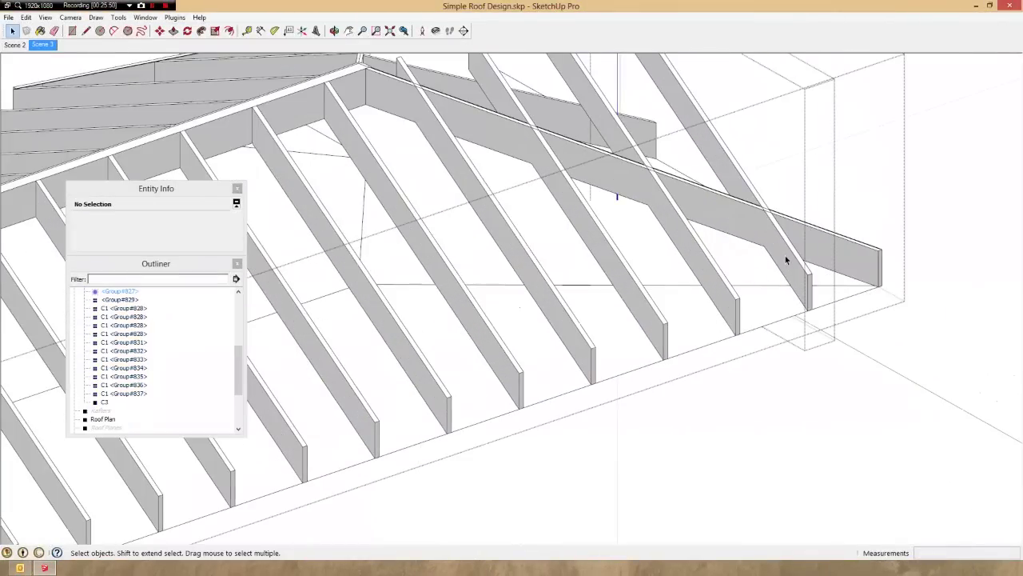
pyautogui.click(786, 262)
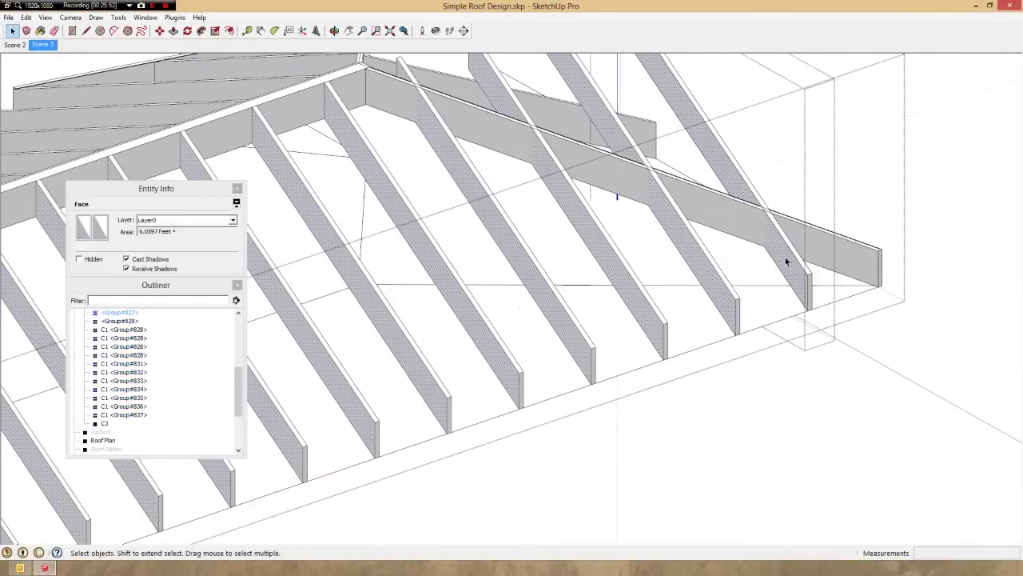
pyautogui.click(587, 143)
pyautogui.rightClick(605, 141)
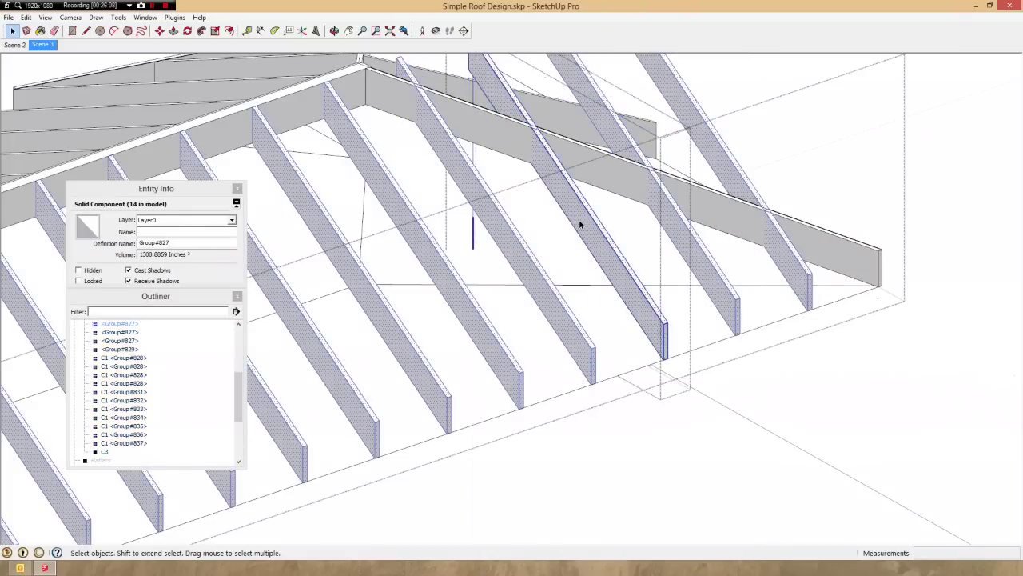
pyautogui.rightClick(578, 219)
pyautogui.click(610, 136)
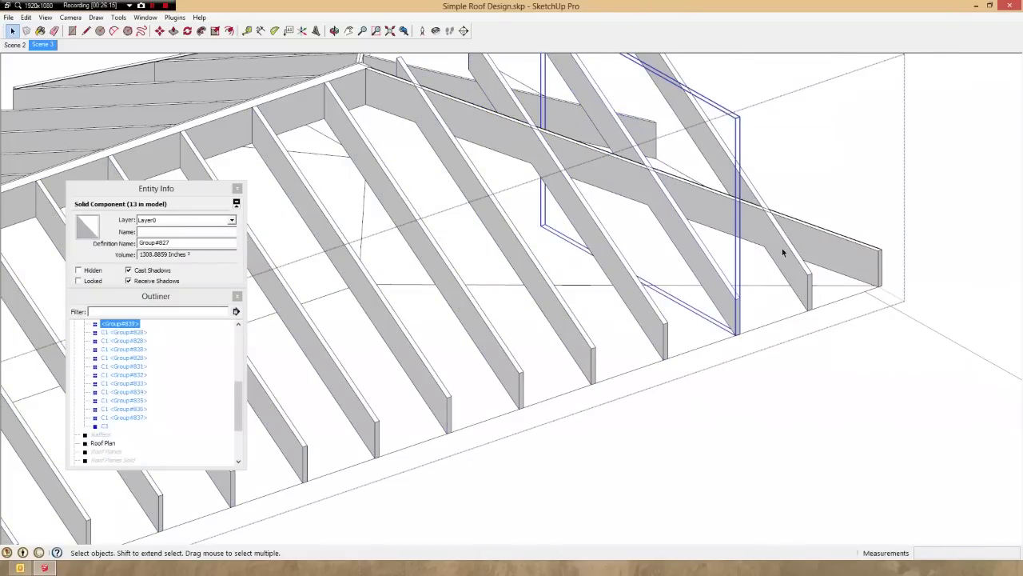
pyautogui.rightClick(490, 200)
pyautogui.click(535, 125)
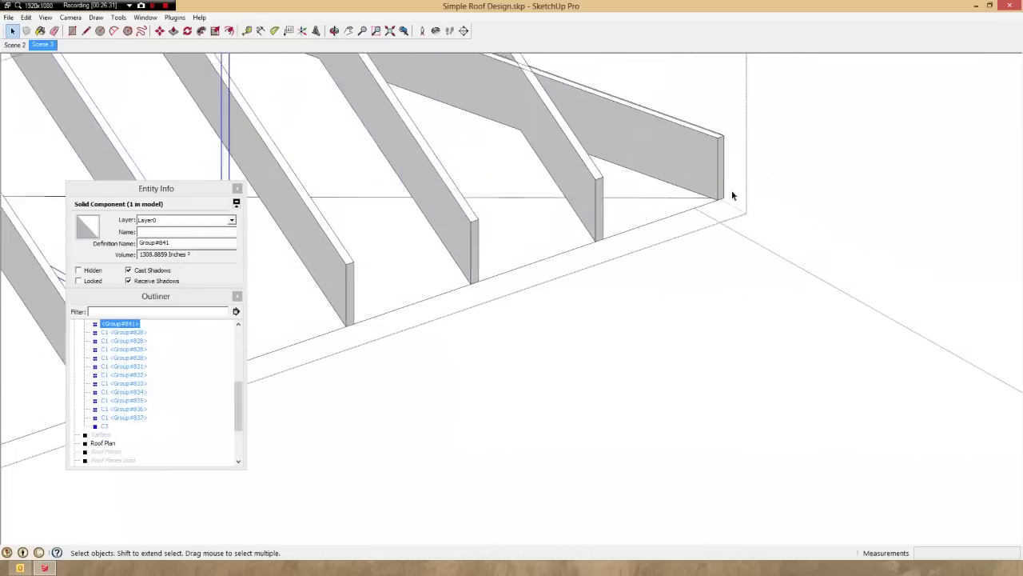
# - Measure from the new hip's foot to the nearest rafter, and delete the common rafters lying beyond the ridge at the opposite hip
pyautogui.press('t')
pyautogui.scroll(3, 521, 267)
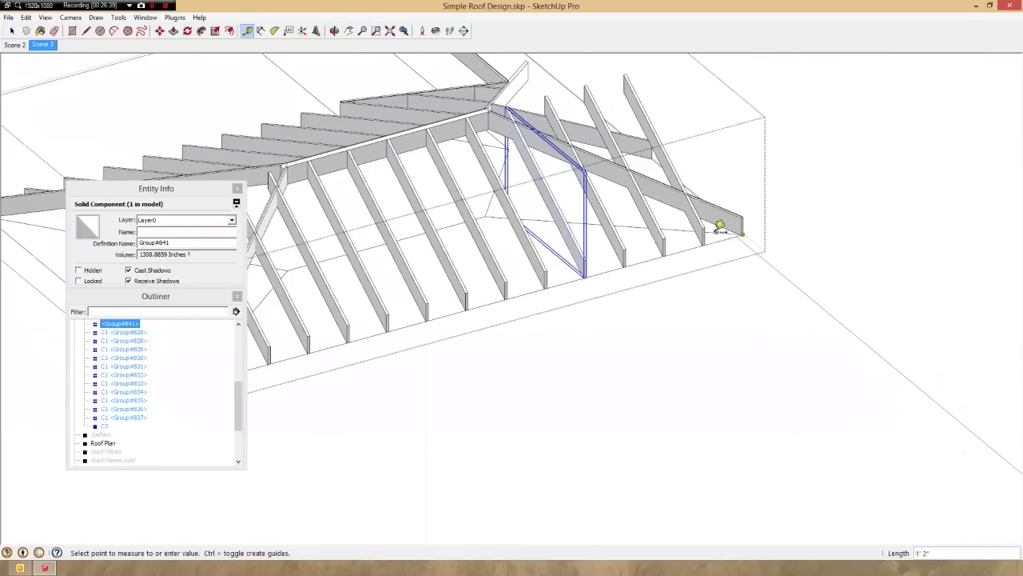
pyautogui.press('space')
pyautogui.click(372, 272)
pyautogui.click(408, 229)
pyautogui.click(467, 240)
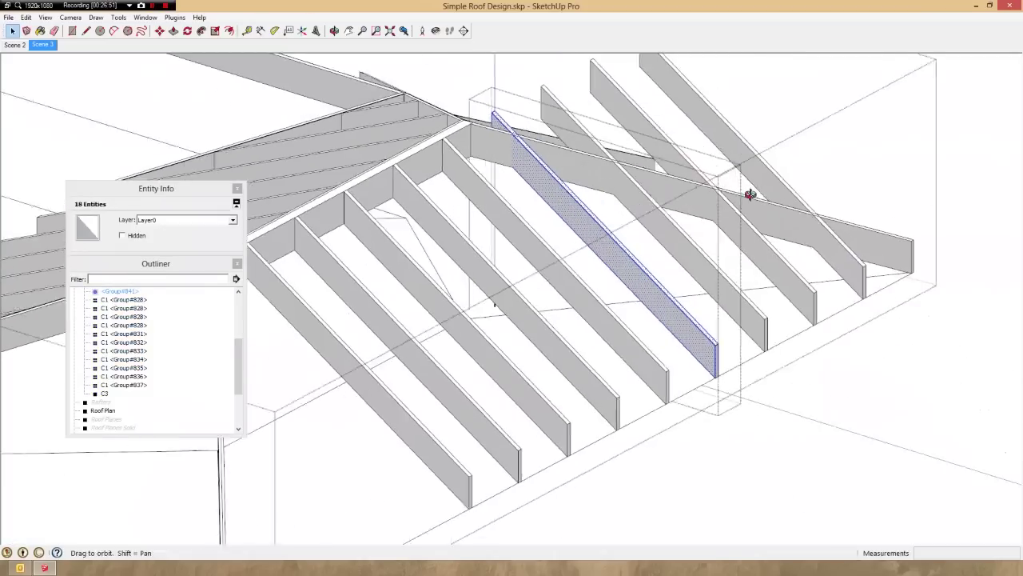
# - Trim the four unique rafters back to the new hip, using a circle of about 1' 9 5/16" radius to cut the one nearest the ridge
pyautogui.moveTo(749, 194); pyautogui.dragTo(484, 146, button='middle')
pyautogui.press('c')
pyautogui.click(484, 146)
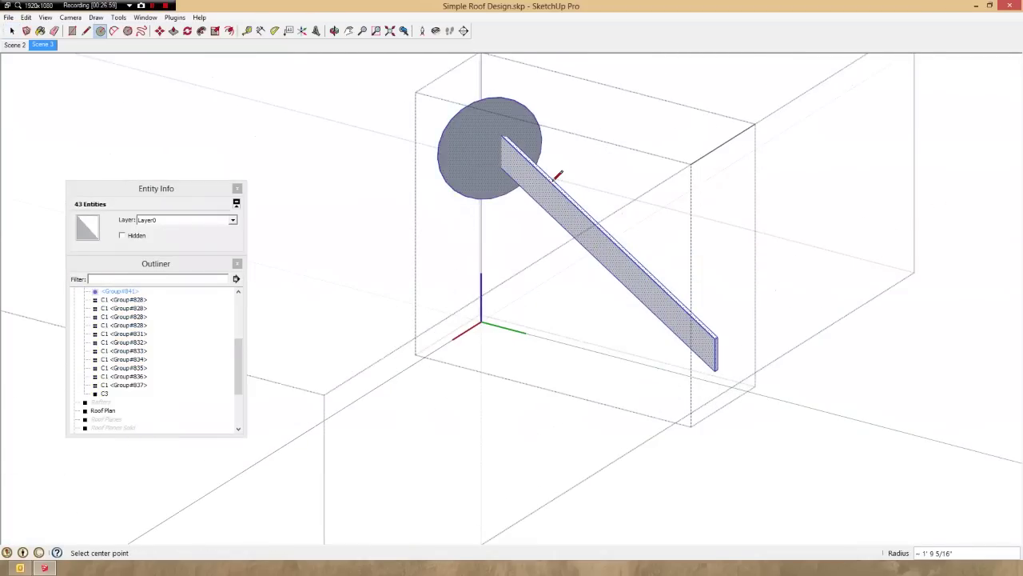
pyautogui.click(558, 174)
pyautogui.moveTo(512, 176); pyautogui.dragTo(562, 159, button='middle')
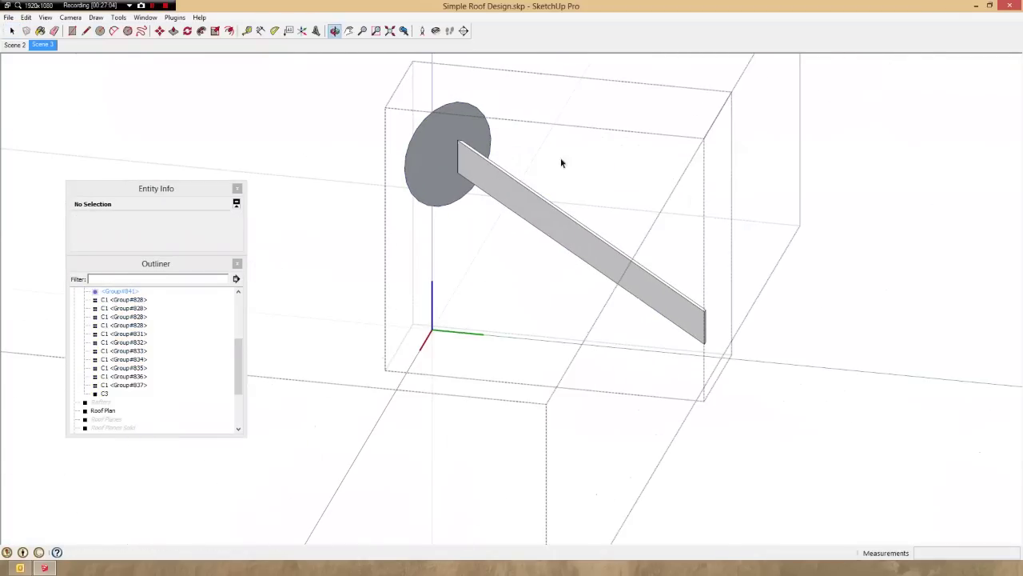
pyautogui.press('space')
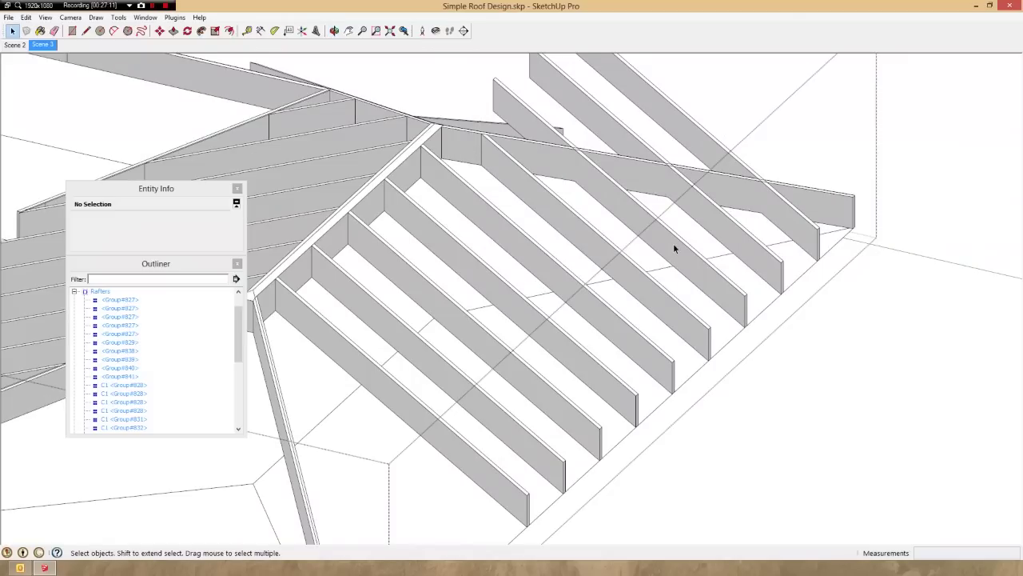
pyautogui.moveTo(673, 243); pyautogui.dragTo(674, 274, button='middle')
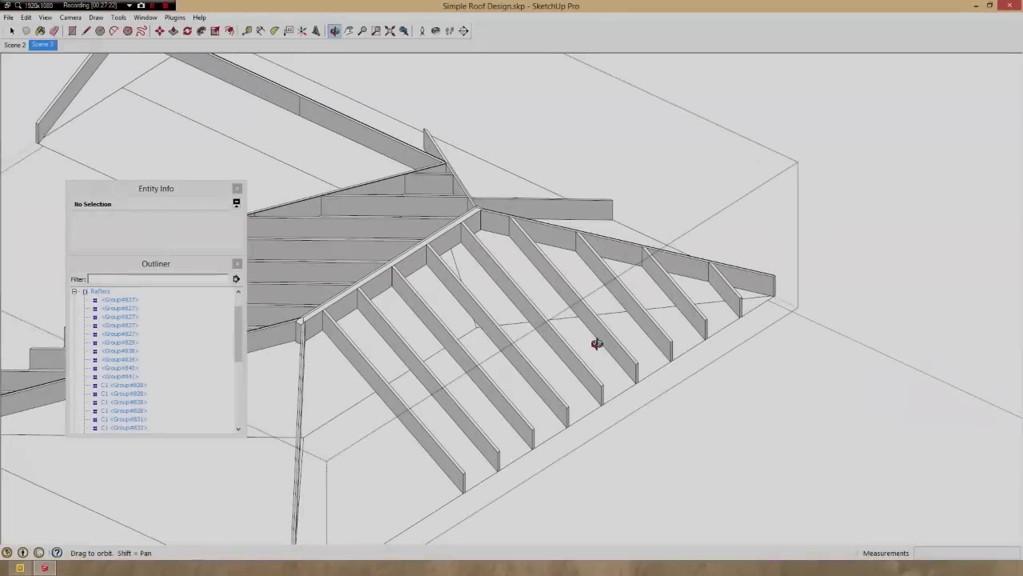
# - Copy the four trimmed rafters together into the open space beside the eave
pyautogui.scroll(-3, 596, 340)
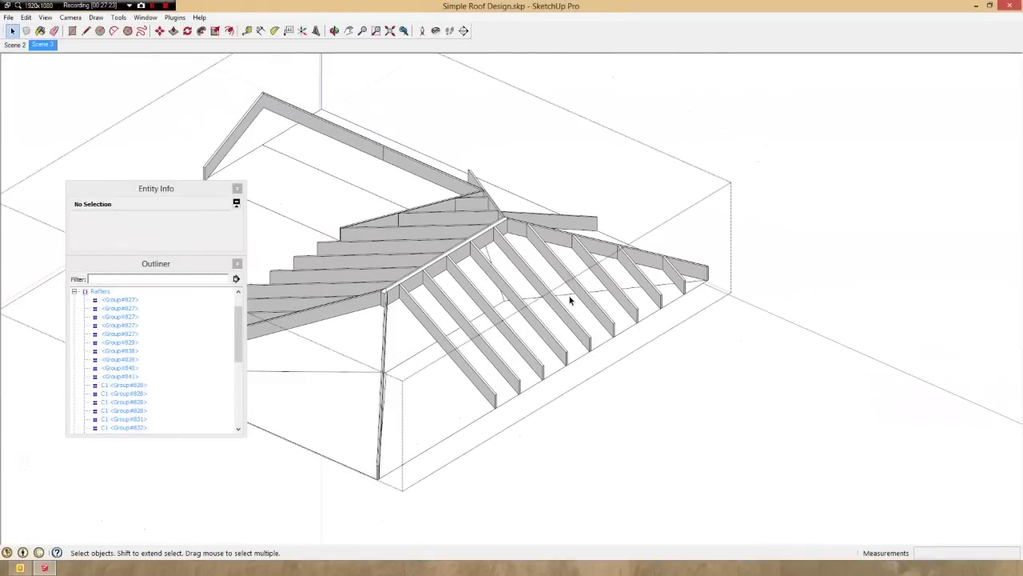
pyautogui.scroll(4, 569, 295)
pyautogui.click(573, 278)
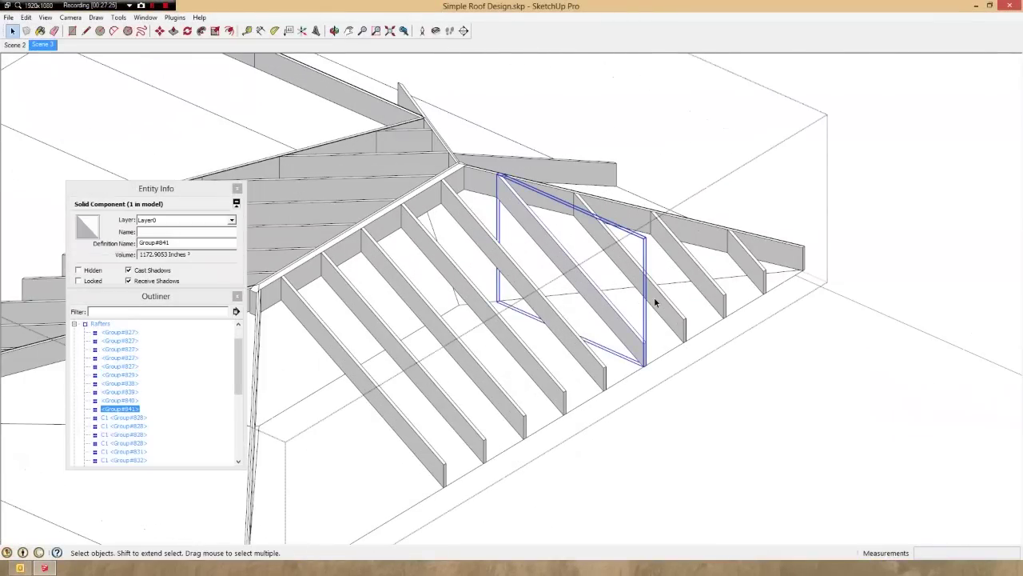
pyautogui.keyDown('ctrl'); pyautogui.click(654, 297); pyautogui.keyUp('ctrl')
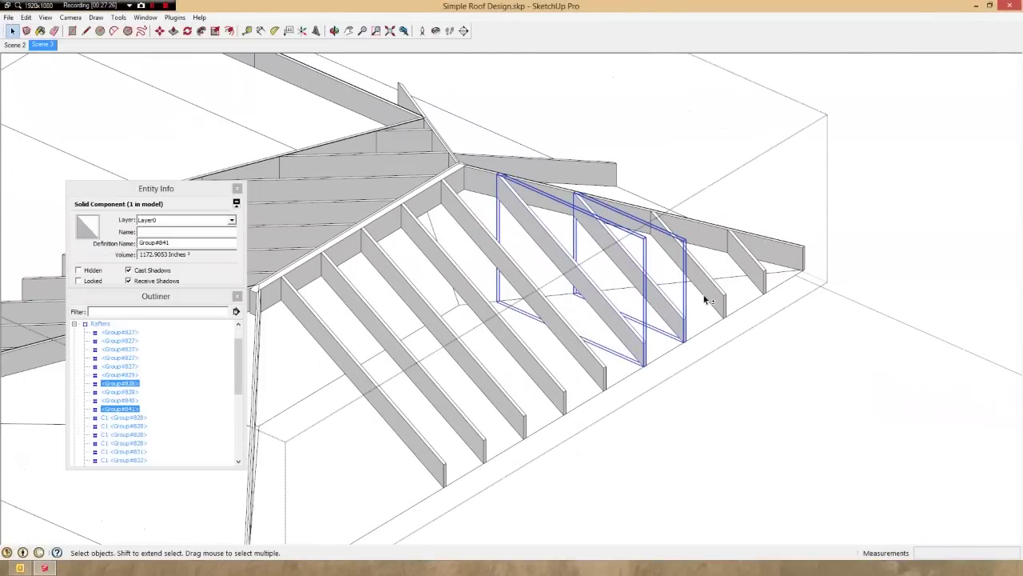
pyautogui.press('ctrl')
pyautogui.click(756, 272)
pyautogui.scroll(-2, 769, 195)
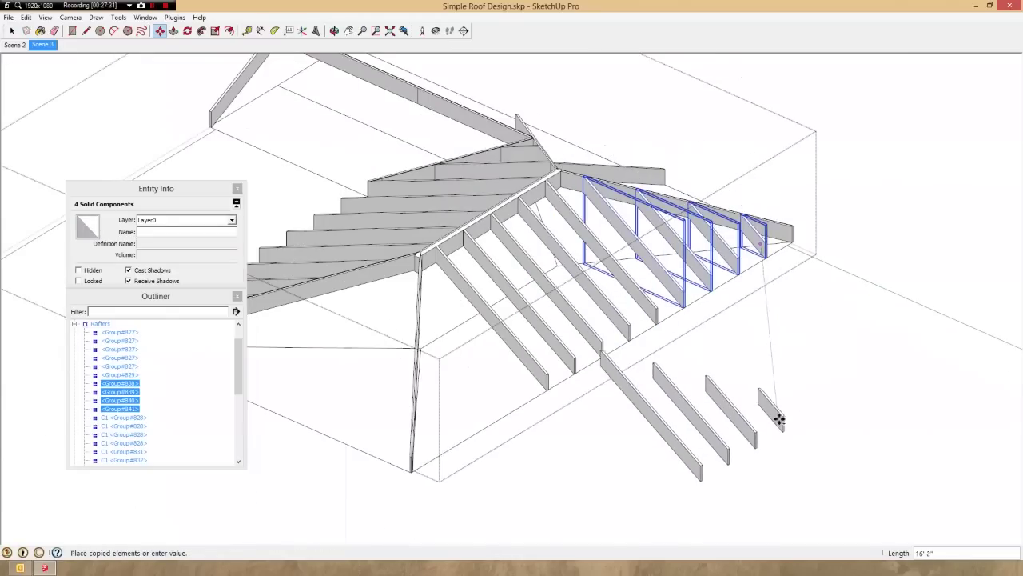
pyautogui.click(814, 440)
# - Mirror the four copied rafters along the red axis with a scale of -1
pyautogui.press('s')
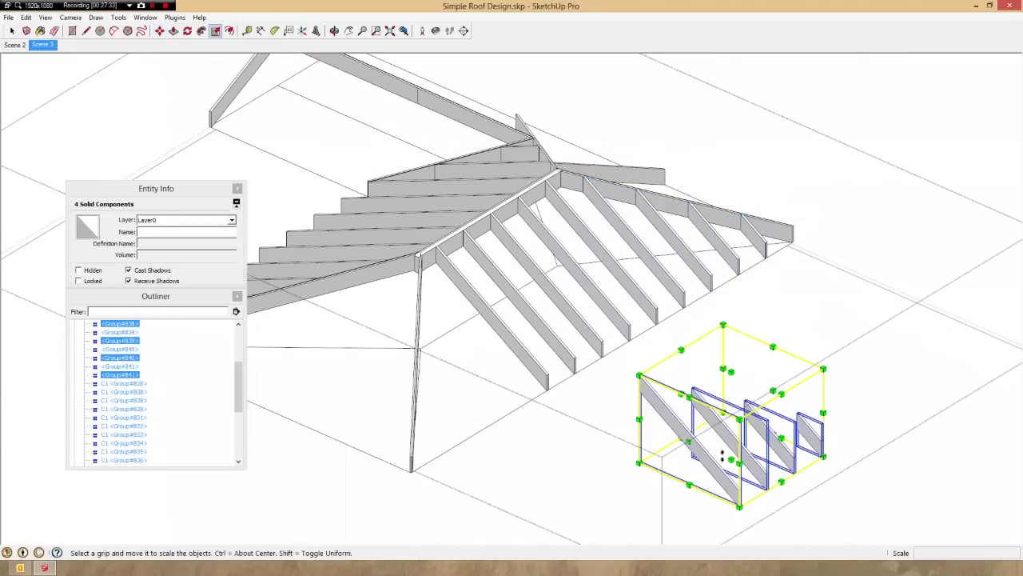
pyautogui.scroll(3, 707, 440)
pyautogui.moveTo(688, 444); pyautogui.dragTo(711, 428)
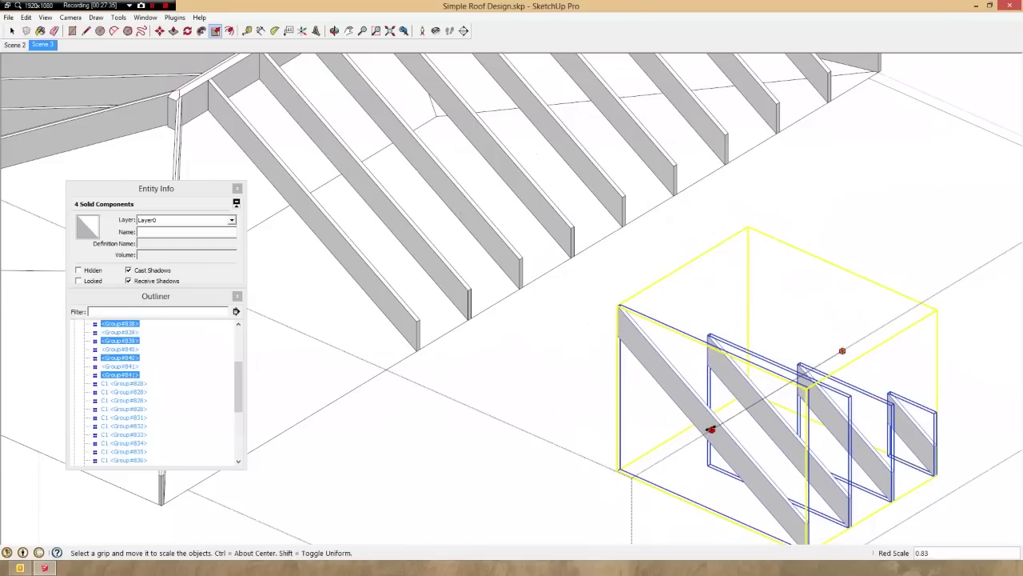
pyautogui.write('-1')
pyautogui.press('Return')
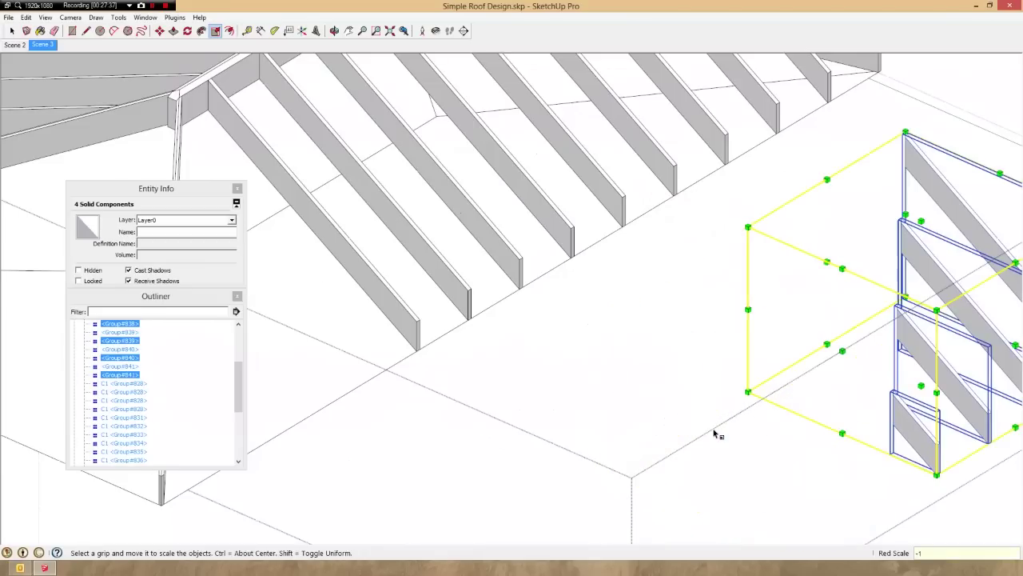
# - Move the four mirrored rafters to the eave, placing the longest one's foot on the foot of the end common rafter
pyautogui.press('m')
pyautogui.scroll(-3, 656, 411)
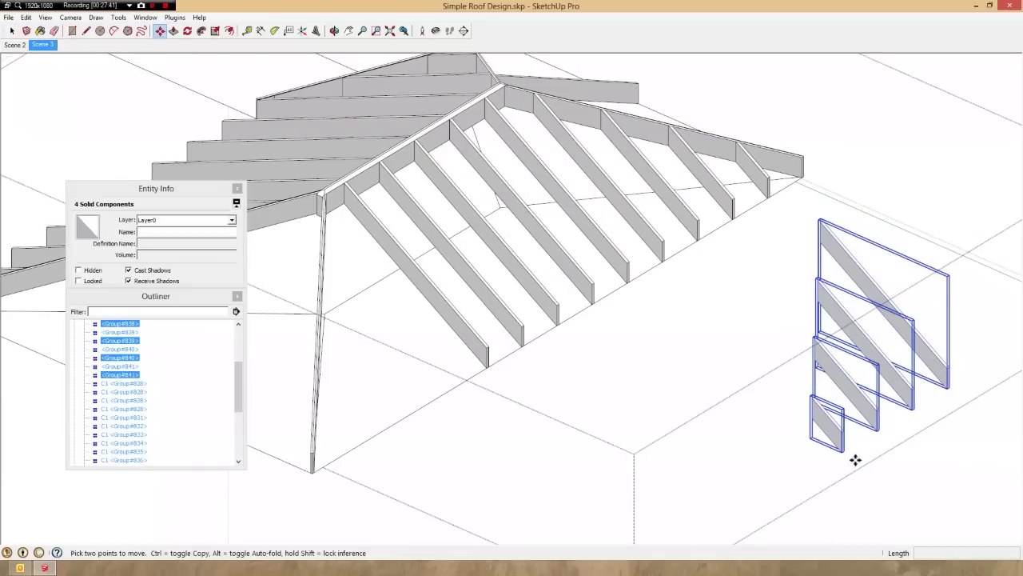
pyautogui.scroll(10, 953, 384)
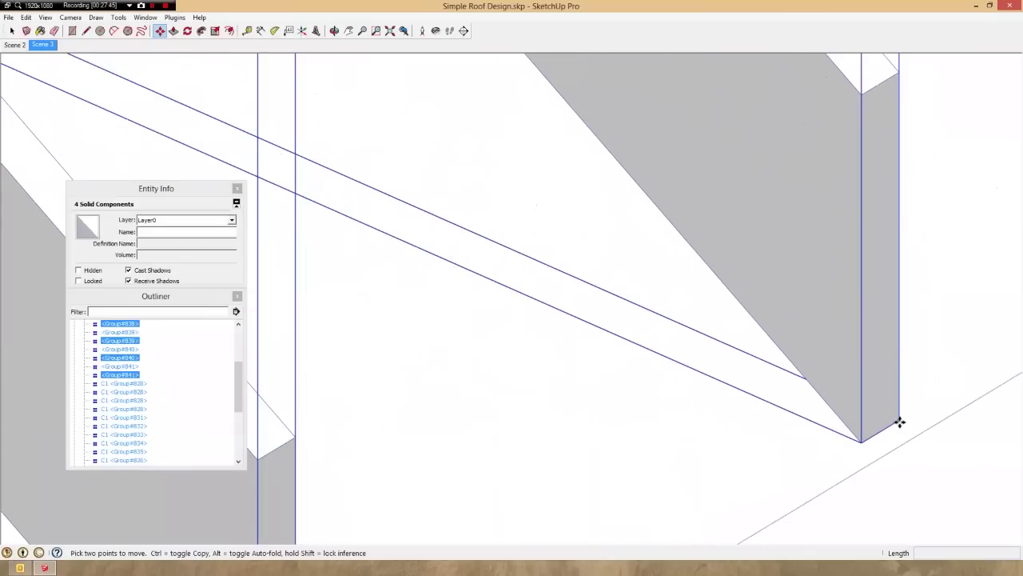
pyautogui.click(899, 421)
pyautogui.scroll(-10, 957, 314)
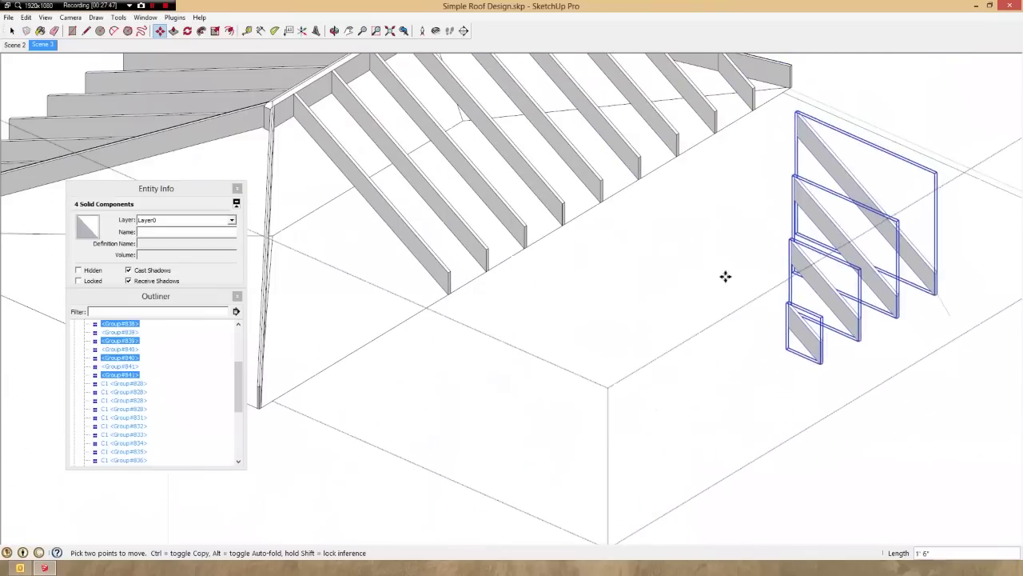
pyautogui.scroll(10, 372, 290)
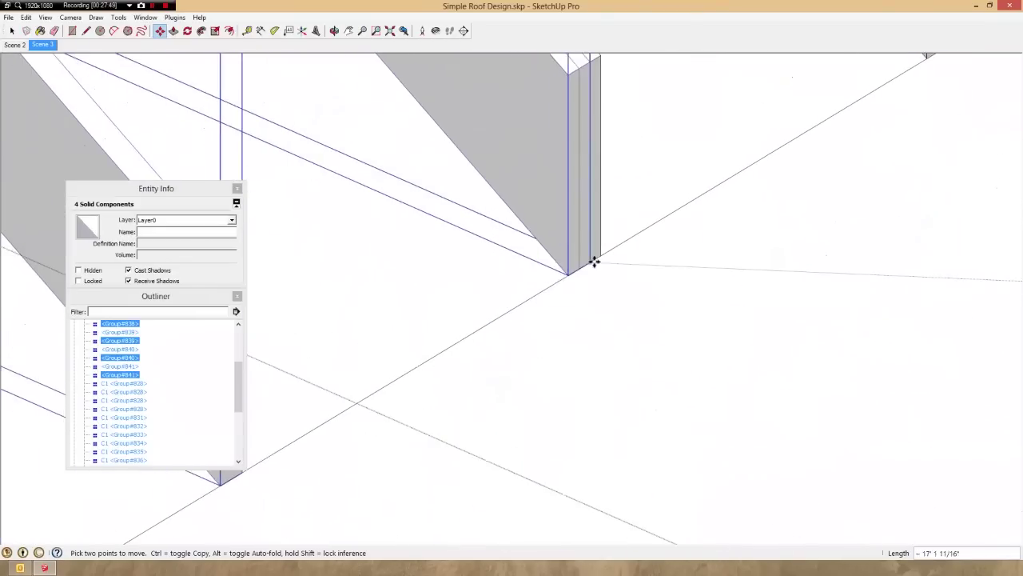
pyautogui.click(598, 256)
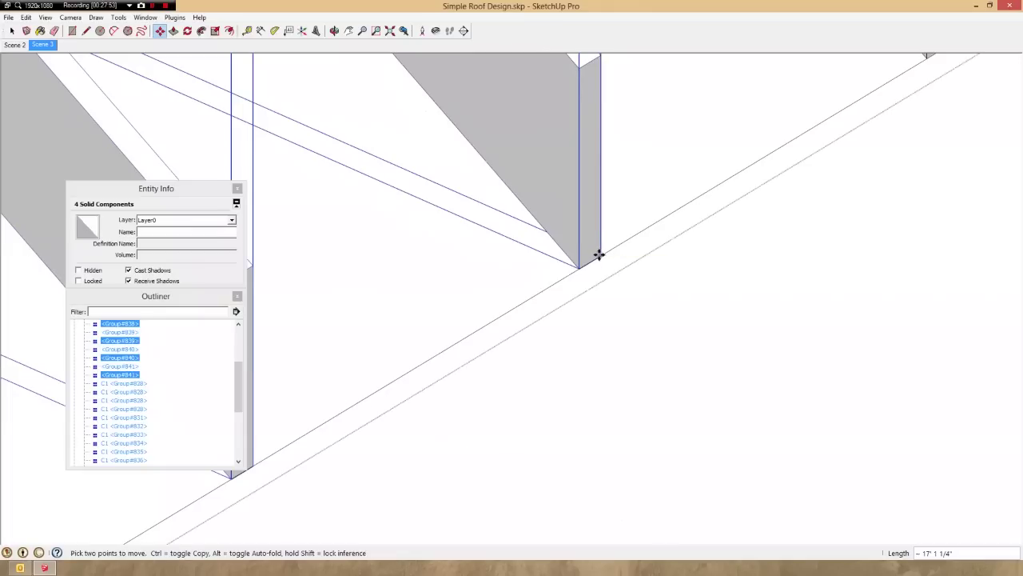
# - Shift the four mirrored rafters one rafter spacing along the eave toward the opposite hip
pyautogui.scroll(-10, 598, 256)
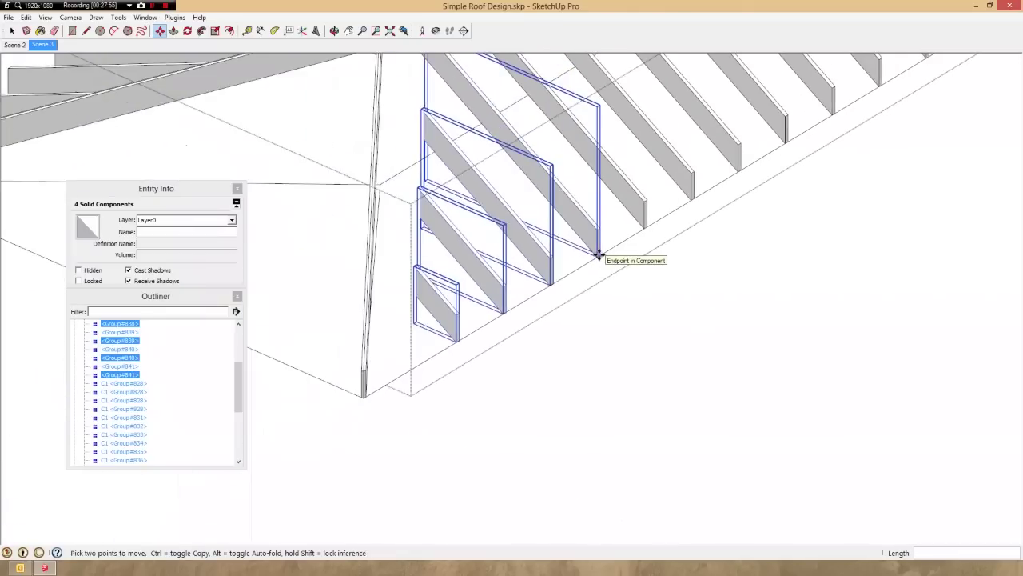
pyautogui.scroll(-3, 598, 256)
pyautogui.scroll(12, 598, 256)
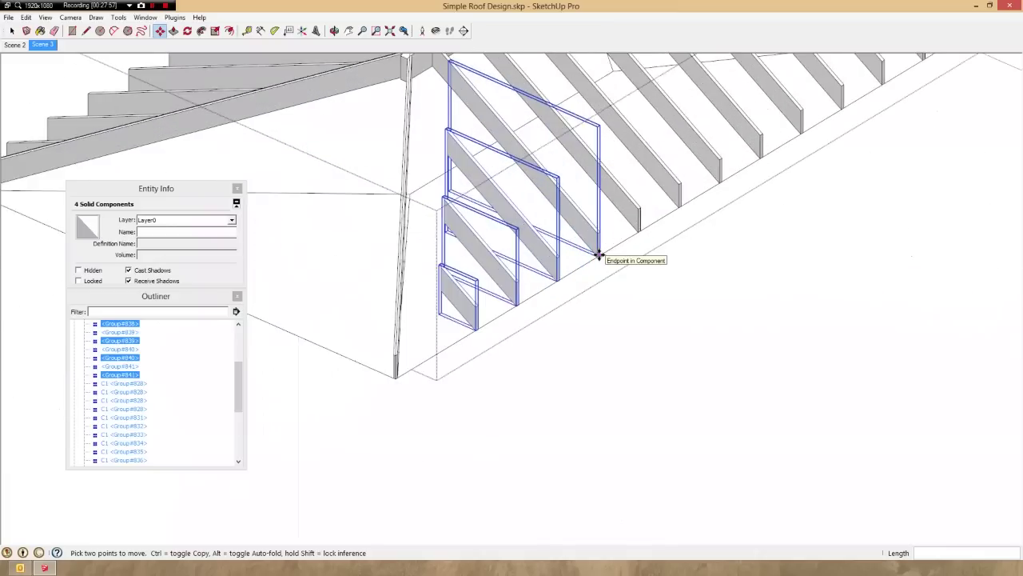
pyautogui.scroll(3, 598, 256)
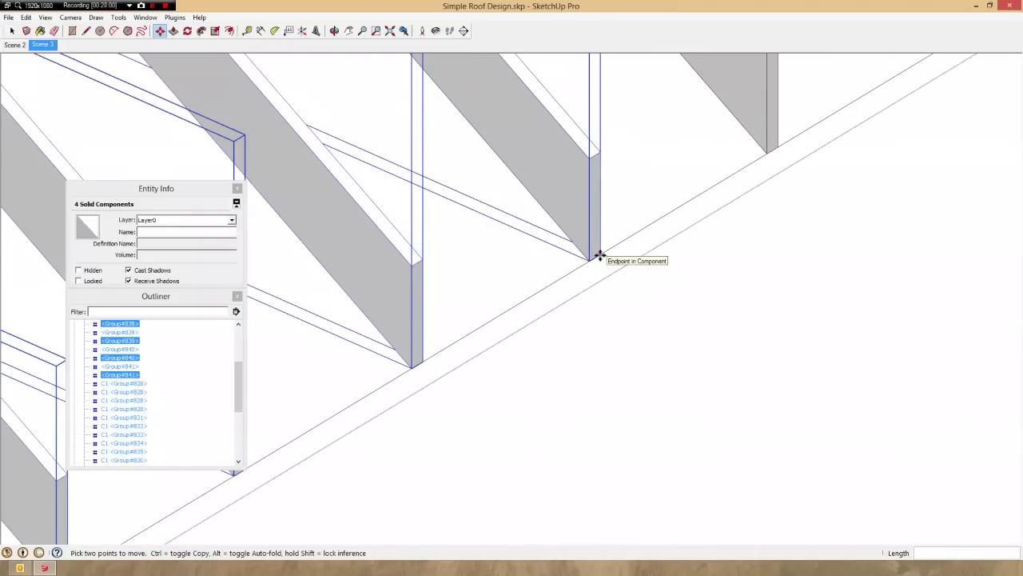
pyautogui.click(600, 254)
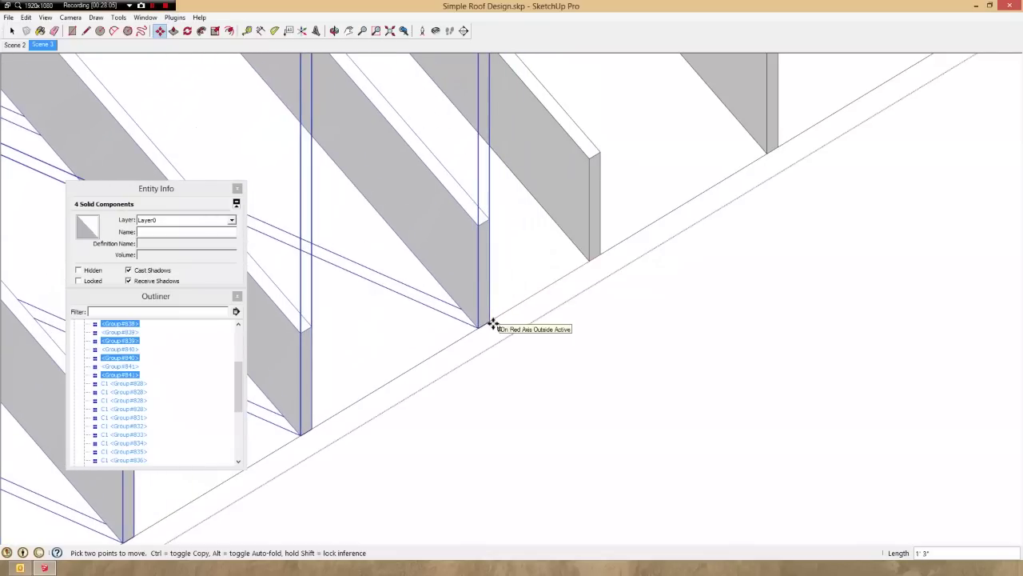
pyautogui.press('Return')
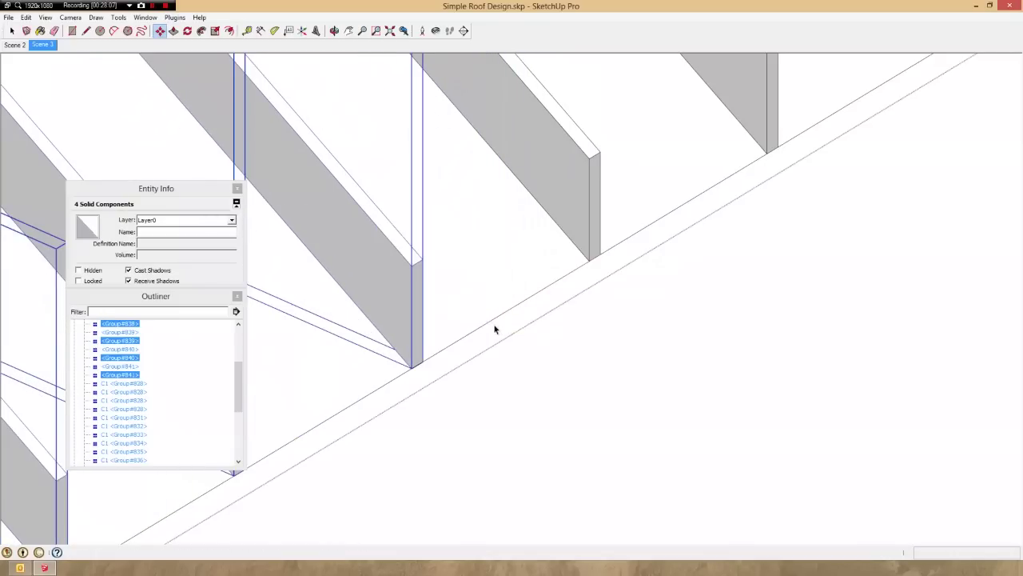
# - Examine how the upper ends of the mirrored rafters meet the hip
pyautogui.press('space')
pyautogui.scroll(-7, 620, 268)
pyautogui.click(642, 245)
pyautogui.scroll(3, 492, 262)
pyautogui.scroll(2, 478, 302)
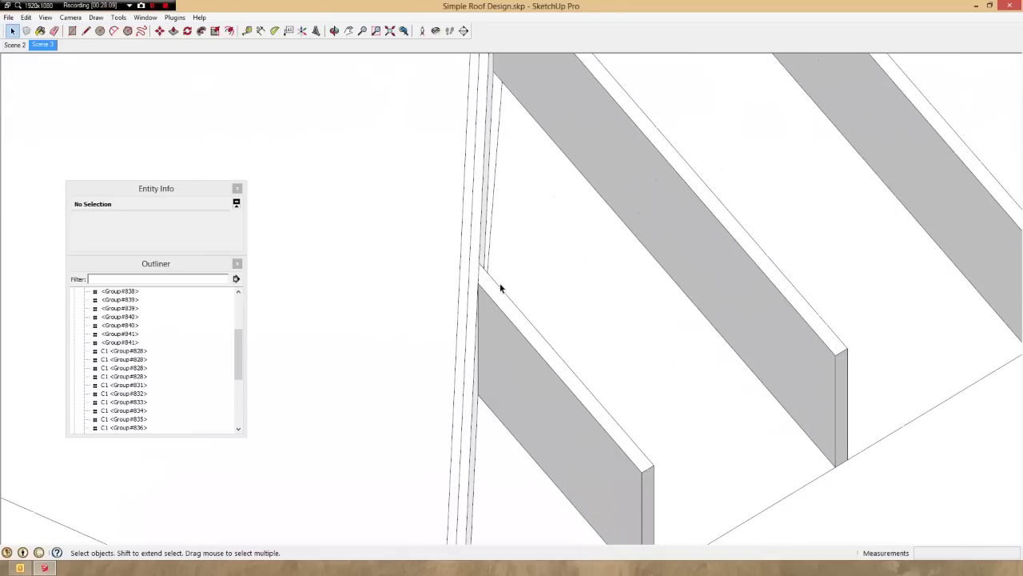
pyautogui.moveTo(501, 285); pyautogui.dragTo(461, 456, button='middle')
pyautogui.scroll(-6, 461, 455)
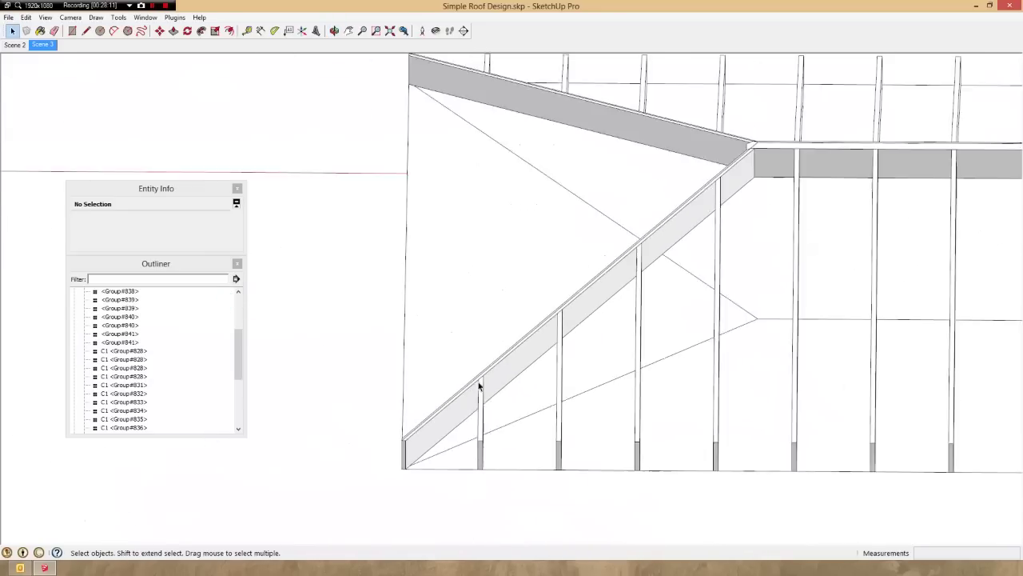
# - Move the C3 rafter about 8' 1 1/4" along the hip-end eave, from the midpoint of its foot to the hip's foot
pyautogui.moveTo(530, 402); pyautogui.dragTo(779, 393, button='middle')
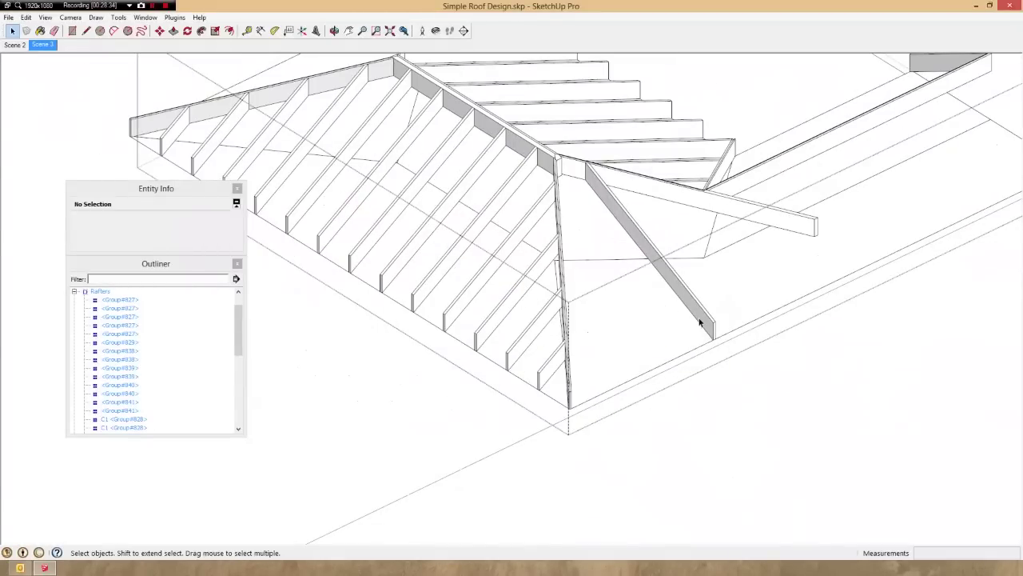
pyautogui.click(700, 322)
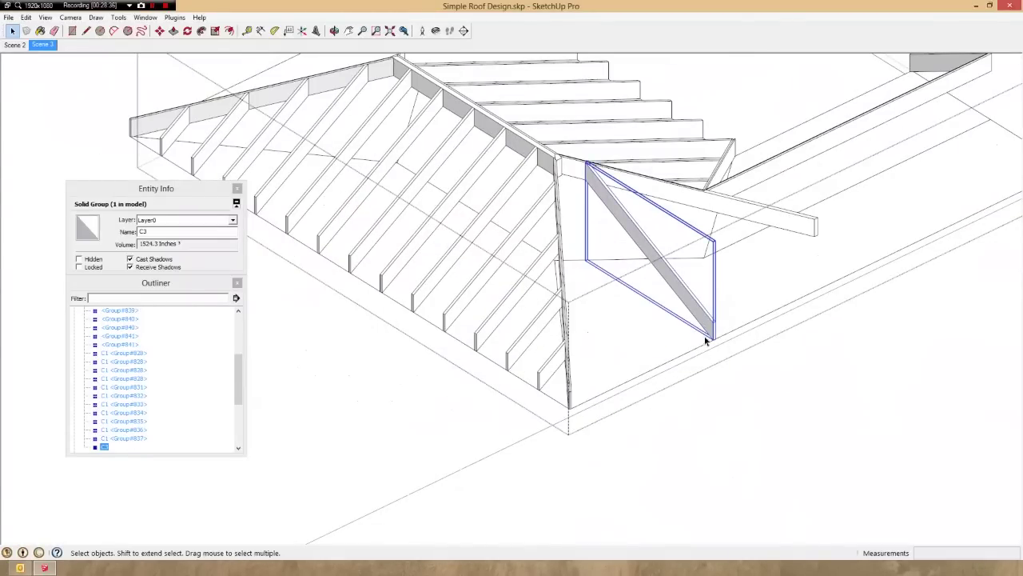
pyautogui.scroll(8, 589, 395)
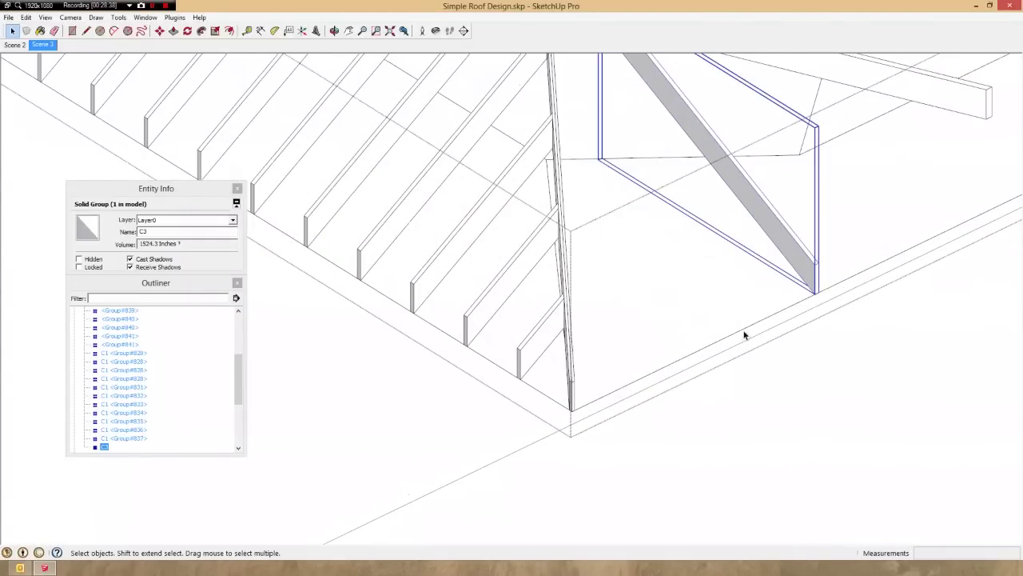
pyautogui.press('m')
pyautogui.scroll(1, 818, 297)
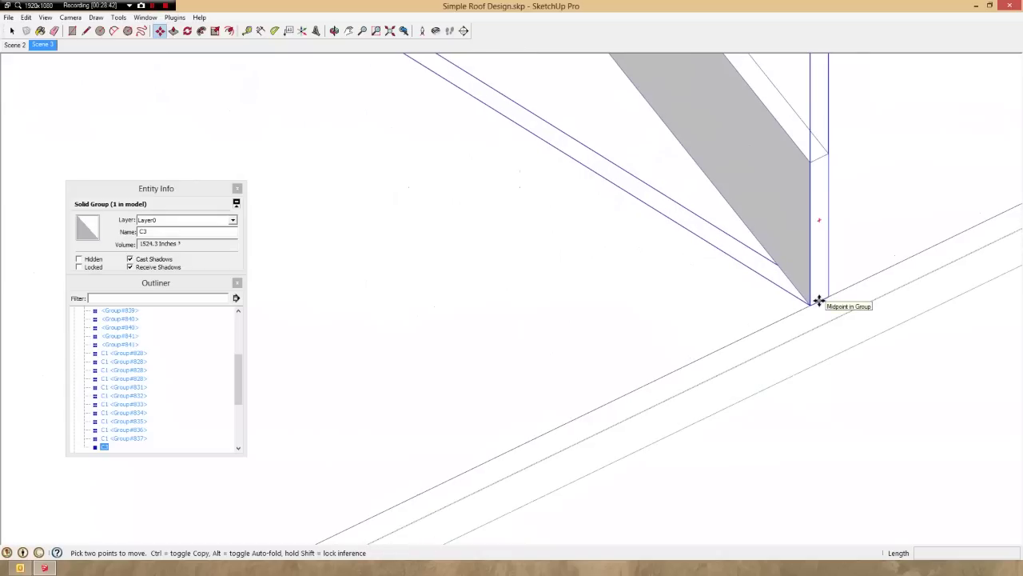
pyautogui.click(819, 300)
pyautogui.scroll(-5, 957, 175)
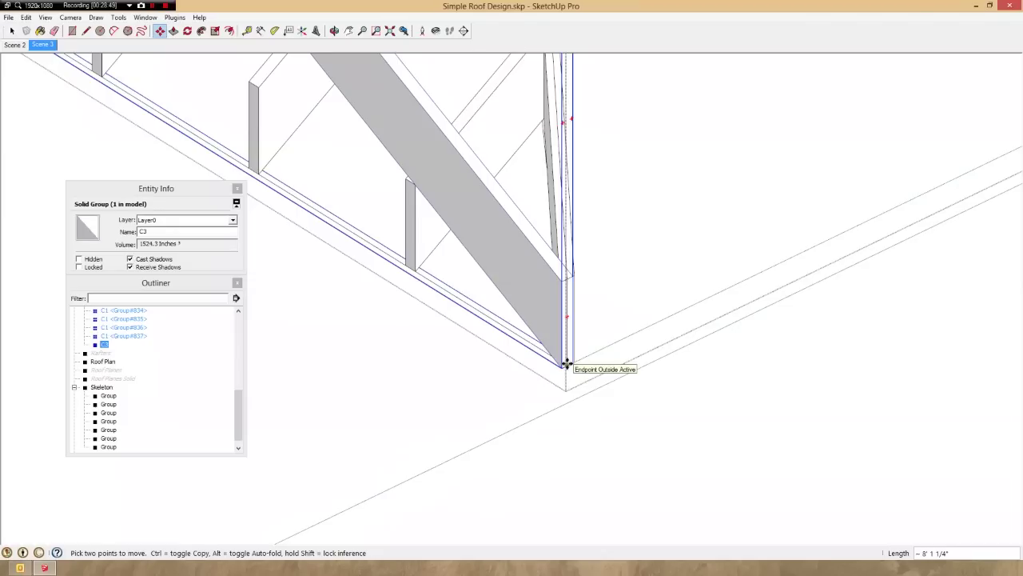
pyautogui.click(566, 364)
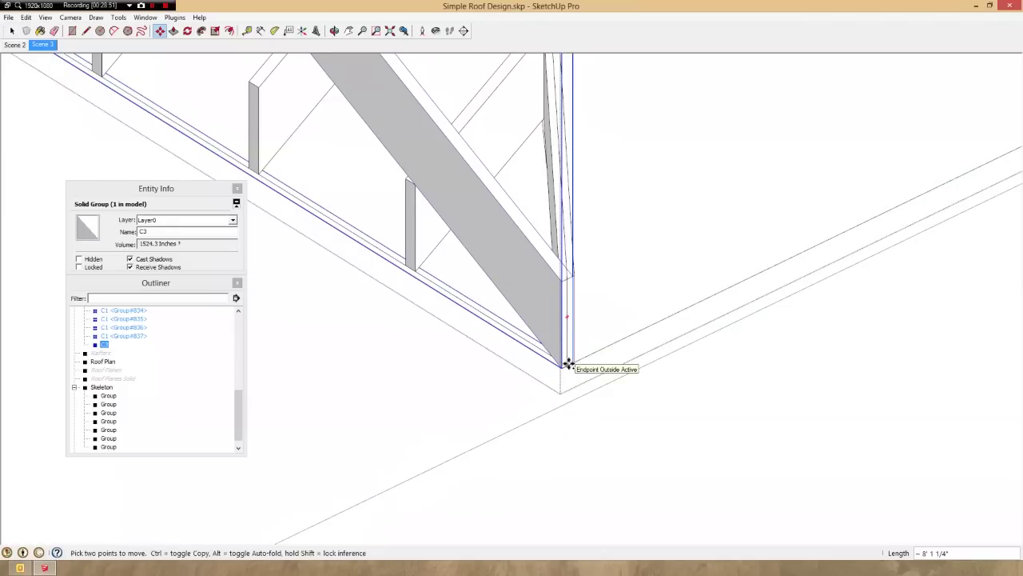
# - Array ten copies of the C3 rafter along the hip-end eave at regular rafter spacing
pyautogui.press('ctrl')
pyautogui.click(566, 364)
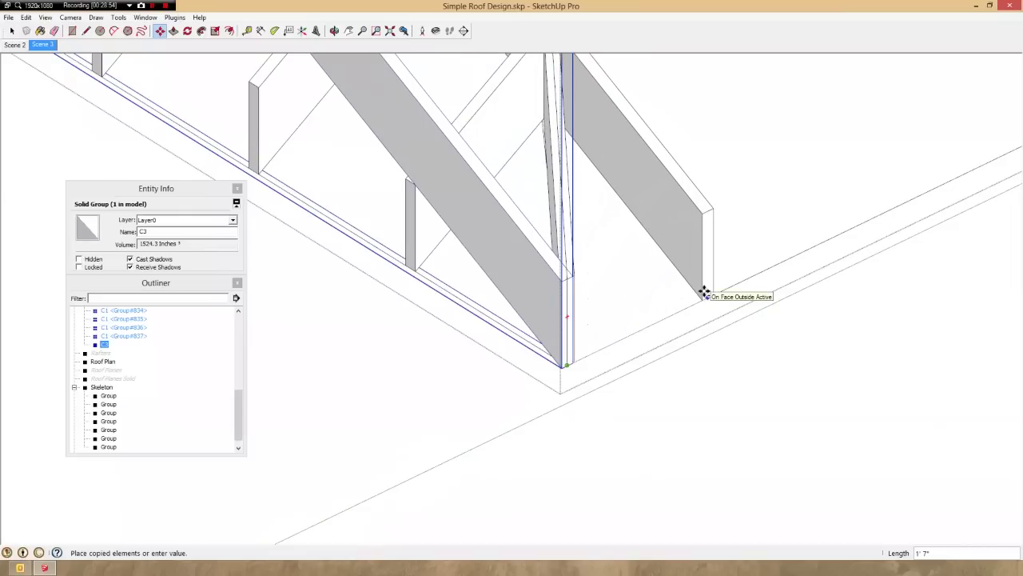
pyautogui.press('Return')
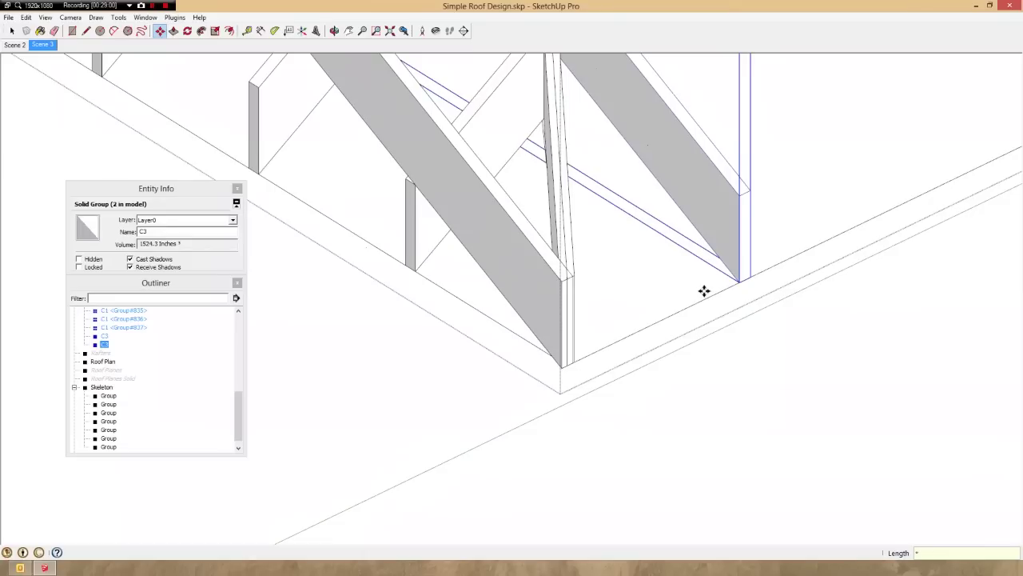
pyautogui.scroll(-8, 704, 291)
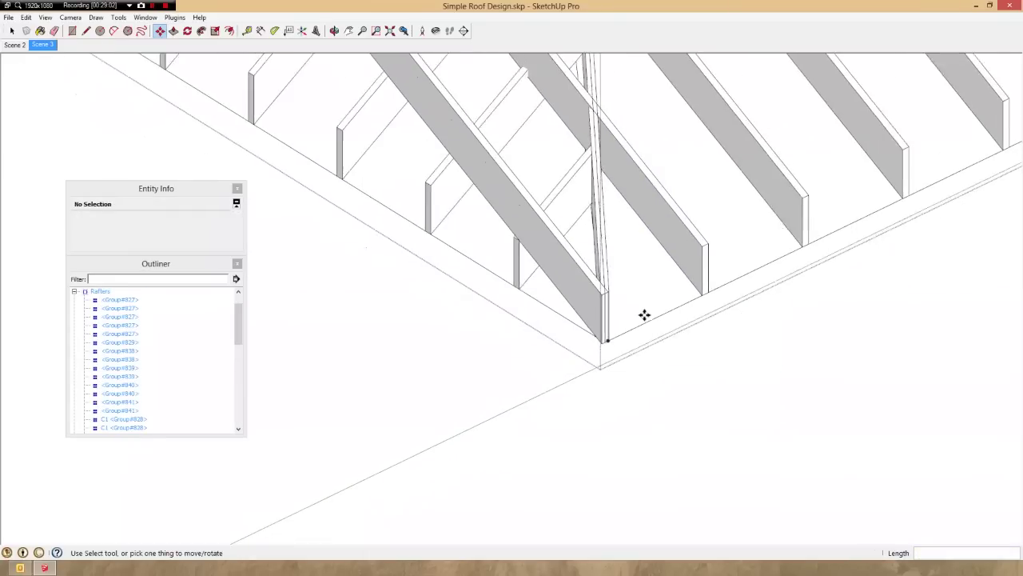
# - Extend the upper end face of the C3 rafter beside the ridge end until it meets the opposite hip
pyautogui.moveTo(678, 271); pyautogui.dragTo(843, 421, button='middle')
pyautogui.scroll(3, 623, 240)
pyautogui.scroll(4, 583, 114)
pyautogui.moveTo(583, 115); pyautogui.dragTo(816, 297, button='middle')
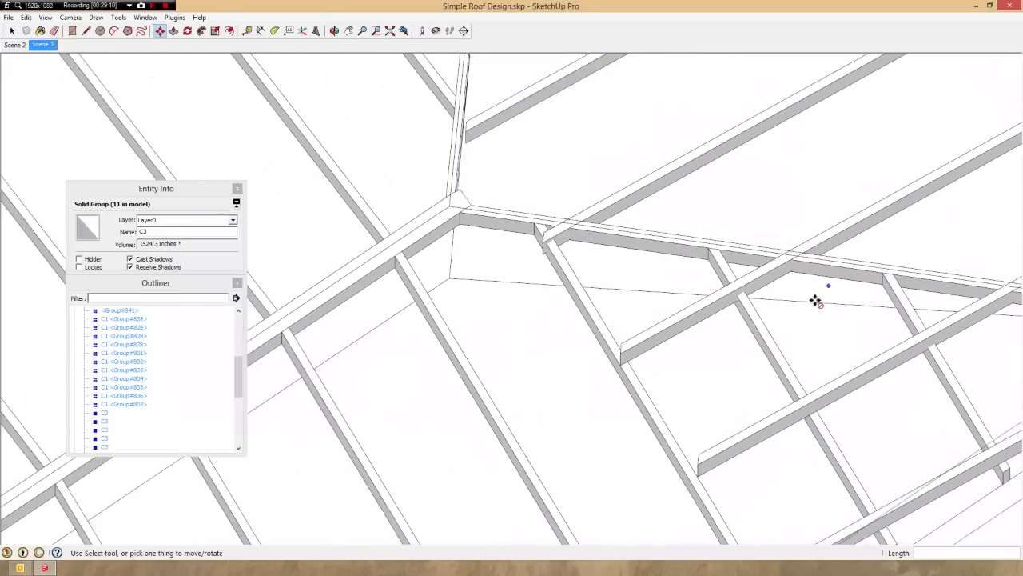
pyautogui.scroll(5, 551, 153)
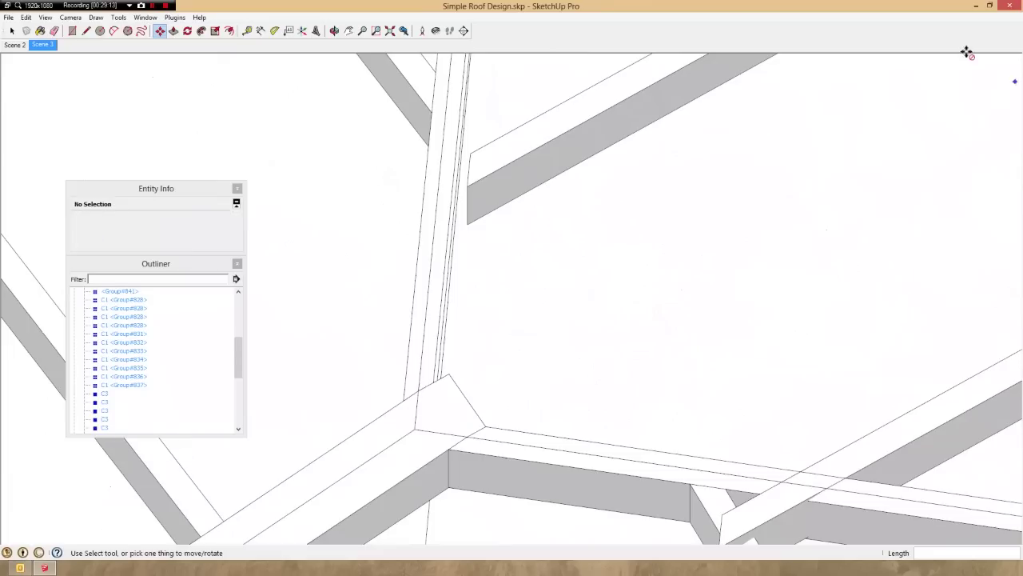
pyautogui.scroll(-3, 622, 99)
pyautogui.press('space')
pyautogui.tripleClick(551, 148)
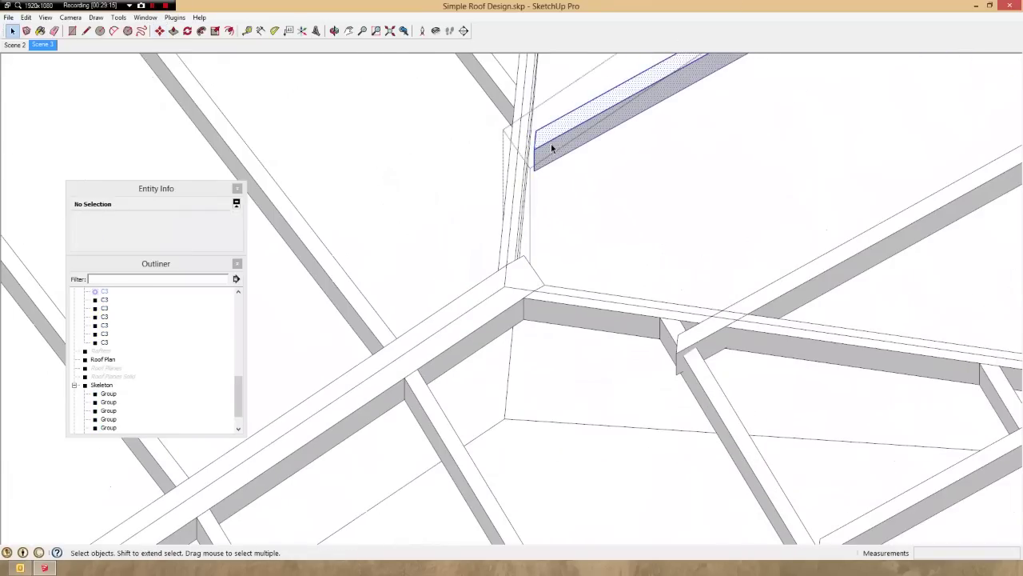
pyautogui.moveTo(551, 148); pyautogui.dragTo(716, 86, button='middle')
pyautogui.scroll(3, 465, 139)
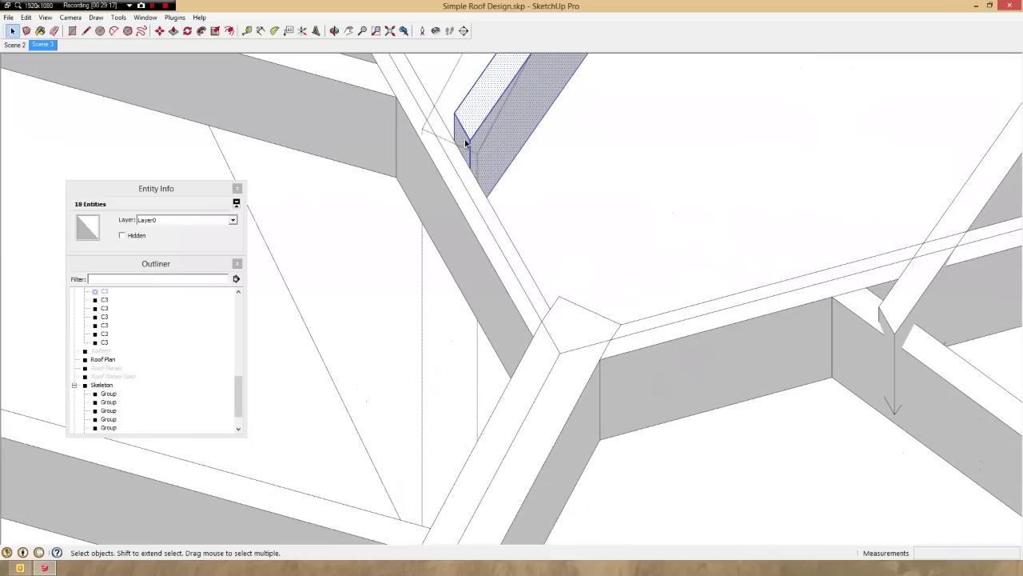
pyautogui.click(465, 139)
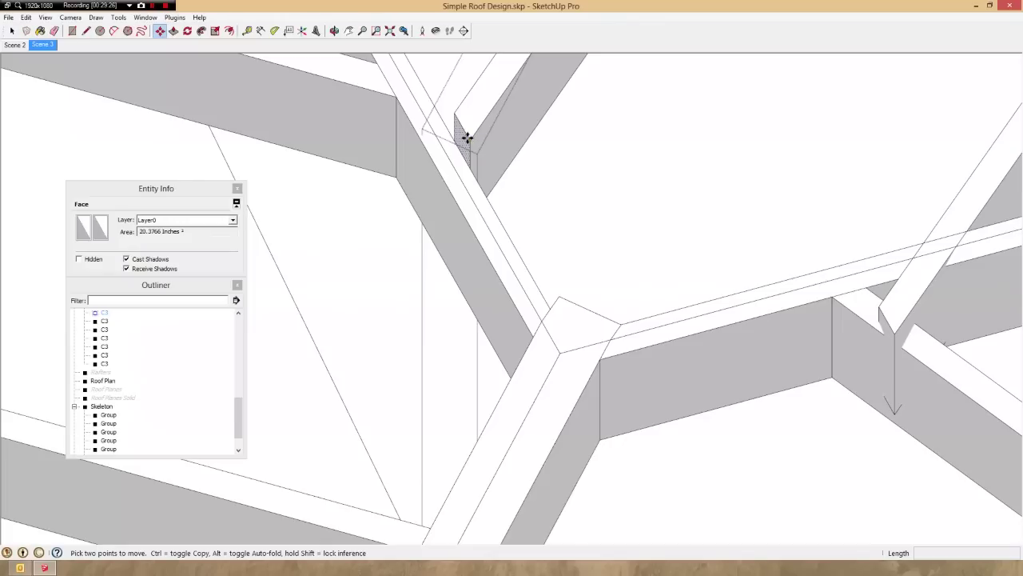
pyautogui.scroll(-3, 456, 150)
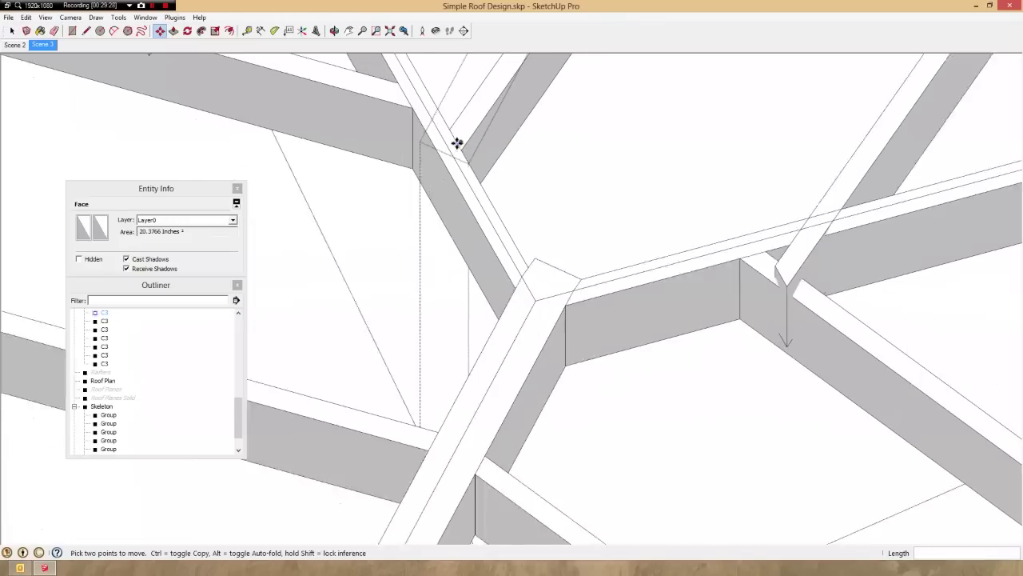
pyautogui.moveTo(706, 231); pyautogui.dragTo(574, 221, button='middle')
pyautogui.click(564, 227)
pyautogui.scroll(-2, 566, 200)
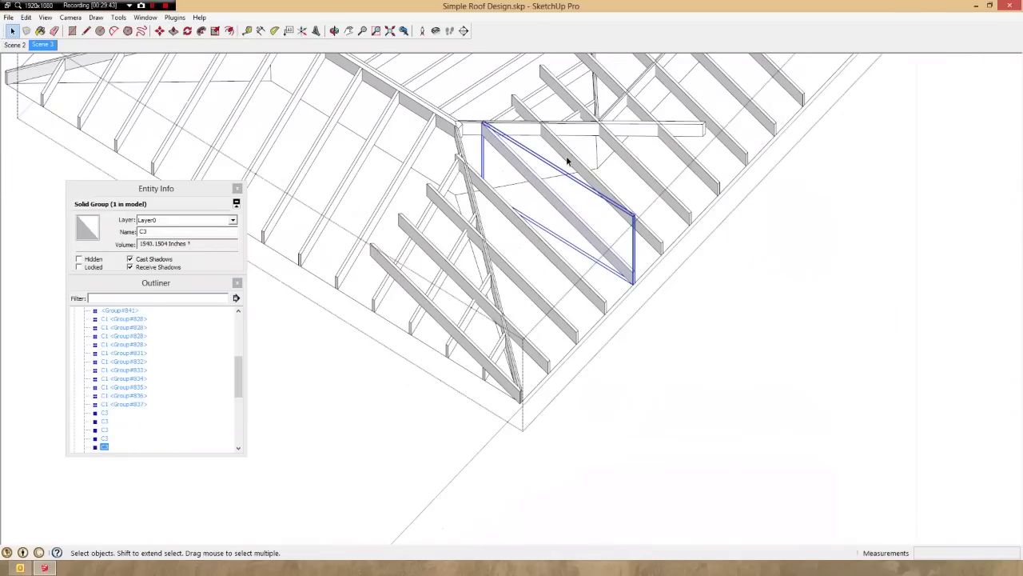
# - Delete the three C3 rafters farthest along the eave and the one sitting at the near hip's foot
pyautogui.moveTo(568, 160); pyautogui.dragTo(475, 136, button='middle')
pyautogui.scroll(4, 651, 186)
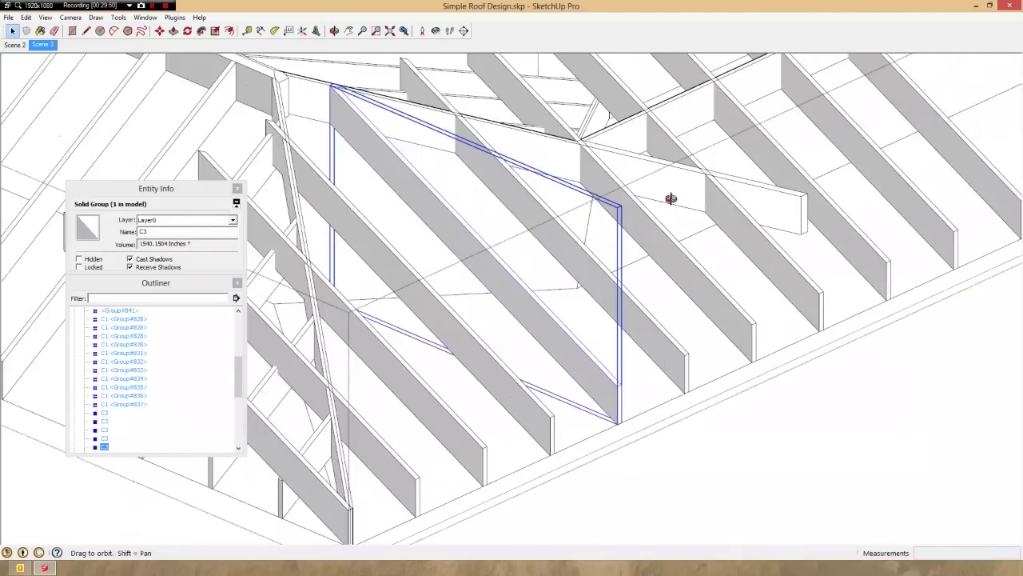
pyautogui.moveTo(669, 199); pyautogui.dragTo(617, 305, button='middle')
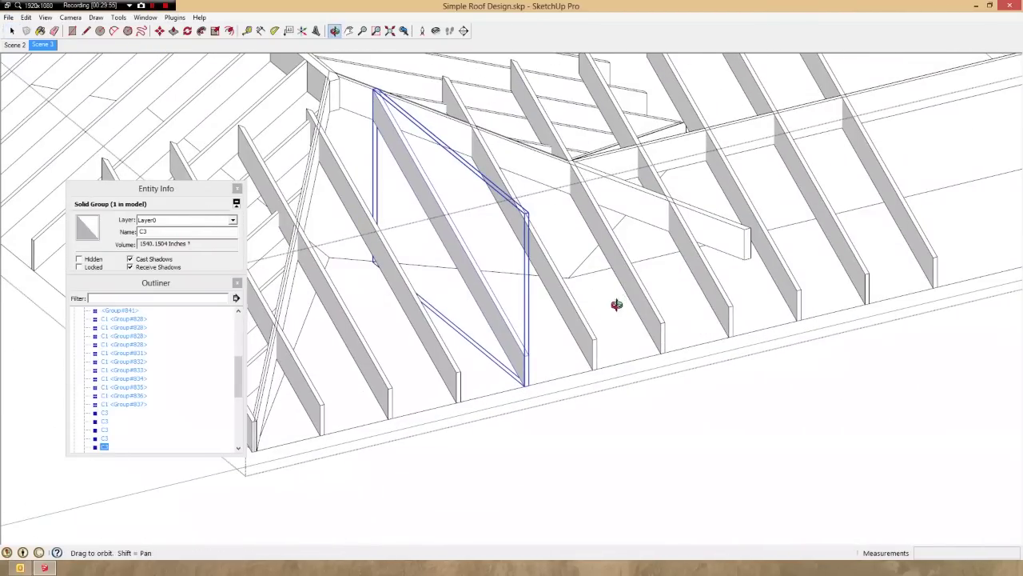
pyautogui.click(744, 203)
pyautogui.press('Delete')
pyautogui.click(817, 201)
pyautogui.press('Delete')
pyautogui.click(886, 198)
pyautogui.press('Delete')
pyautogui.scroll(-3, 821, 228)
pyautogui.moveTo(752, 253); pyautogui.dragTo(549, 270, button='middle')
pyautogui.click(445, 258)
pyautogui.press('Delete')
# - Trim the rafter nearest the hip's foot back to the hip, cutting it with a circle of about 2' 5 9/16" radius
pyautogui.click(549, 272)
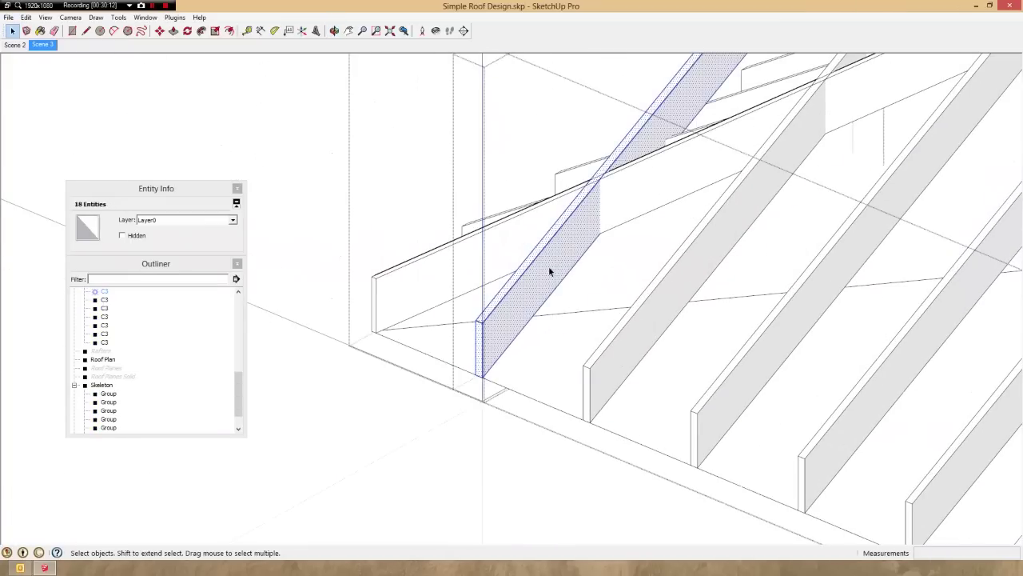
pyautogui.press('c')
pyautogui.click(624, 191)
pyautogui.click(614, 249)
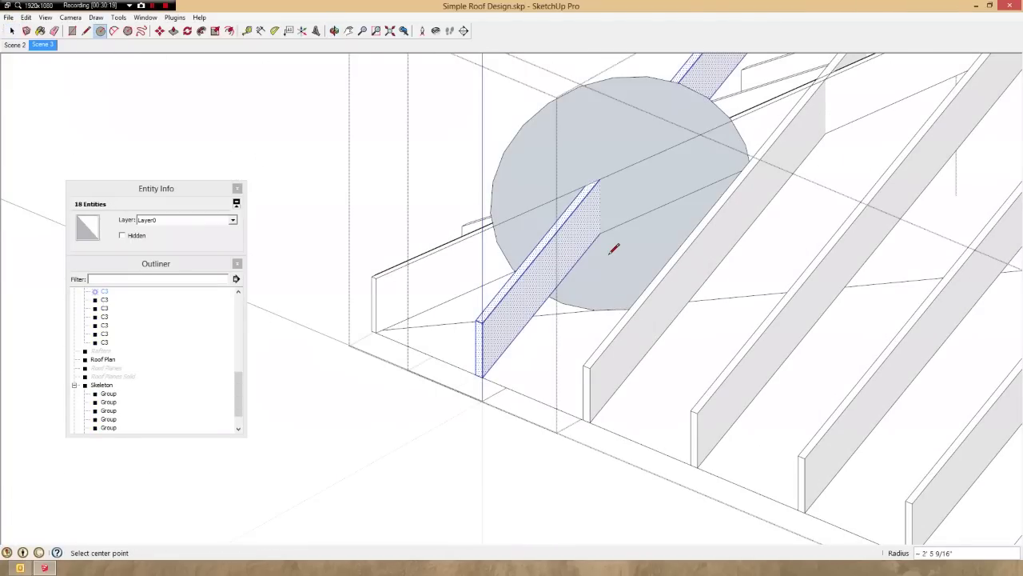
pyautogui.hotkey('ctrl', 'a')
pyautogui.hotkey('ctrl', 't')
pyautogui.press('i')
pyautogui.moveTo(614, 250); pyautogui.dragTo(424, 296, button='middle')
pyautogui.scroll(-4, 576, 320)
pyautogui.press('space')
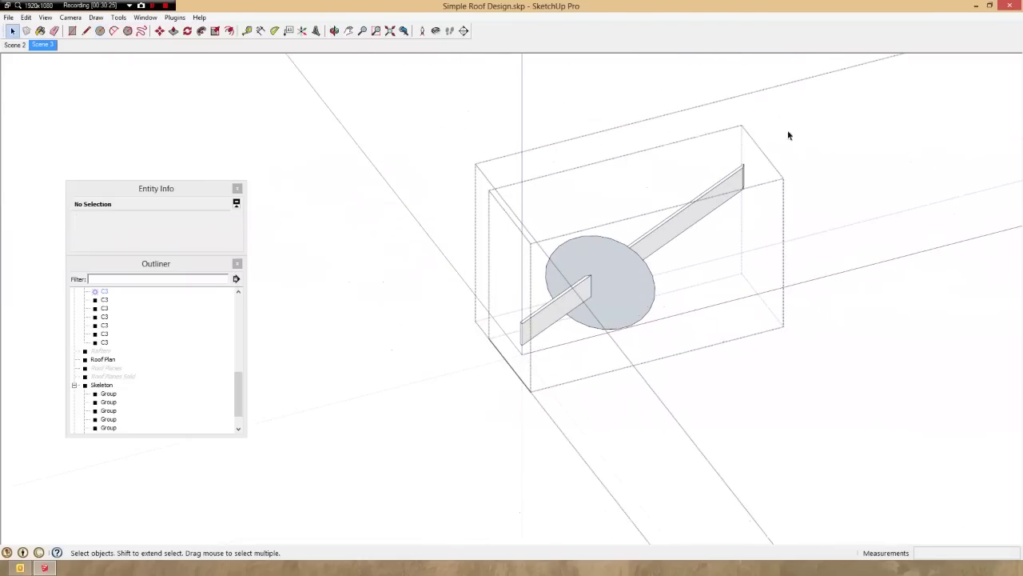
pyautogui.moveTo(788, 136); pyautogui.dragTo(598, 373)
# - Group the six remaining untrimmed C3 rafters together
pyautogui.moveTo(598, 373); pyautogui.dragTo(651, 322, button='middle')
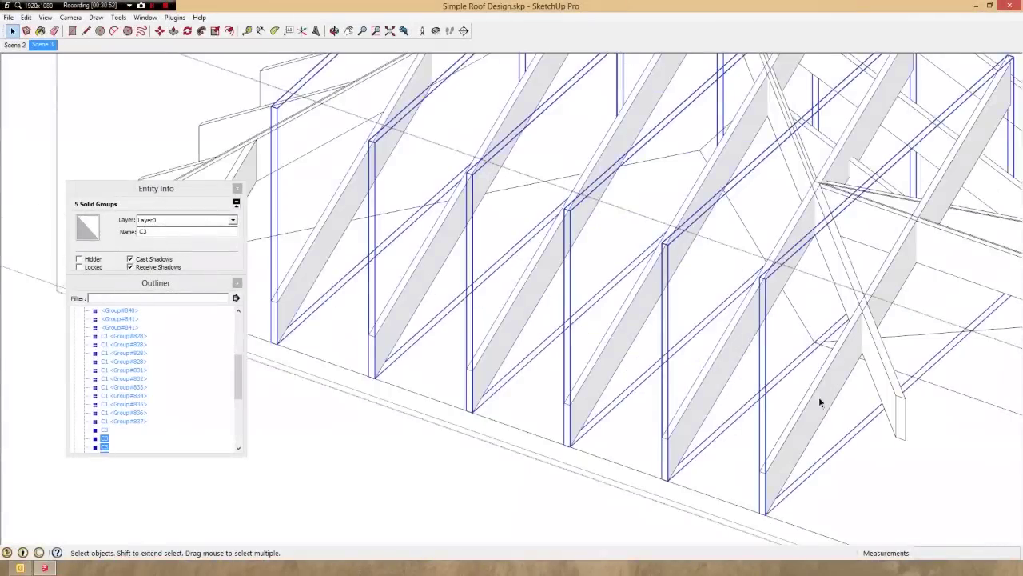
pyautogui.rightClick(818, 397)
pyautogui.click(847, 245)
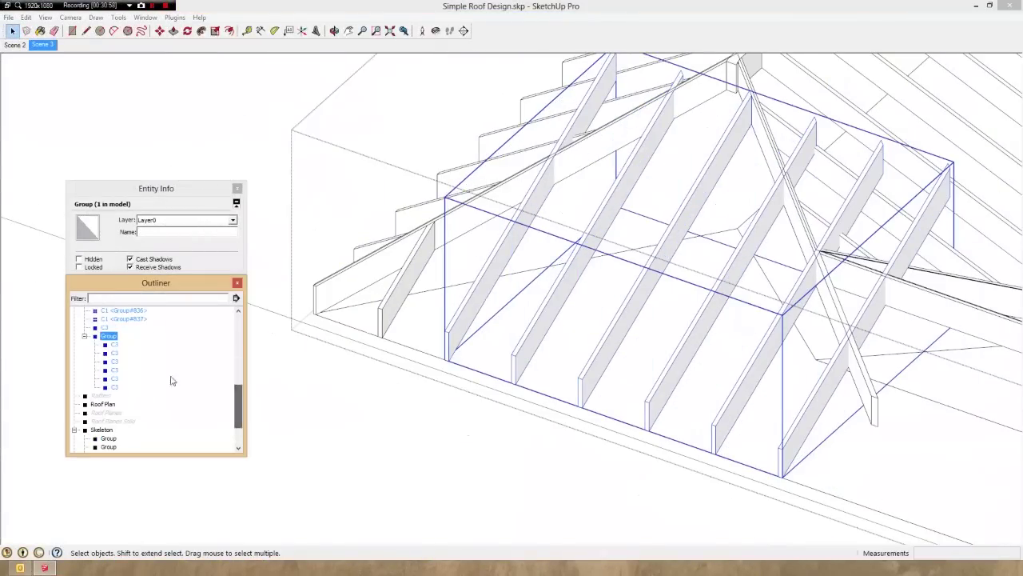
# - Explode the six C3 rafters inside their group into loose geometry
pyautogui.click(114, 344)
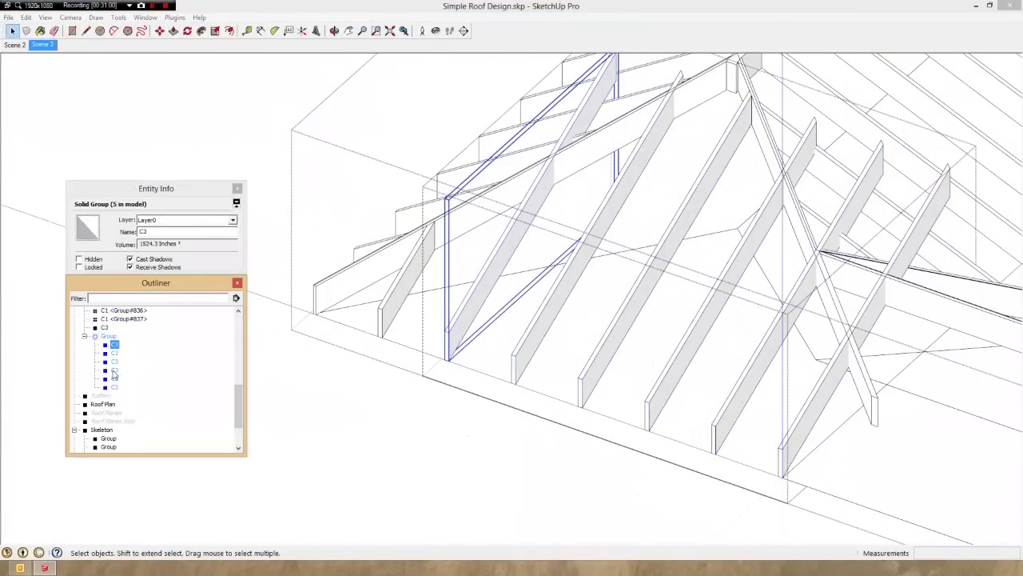
pyautogui.rightClick(114, 400)
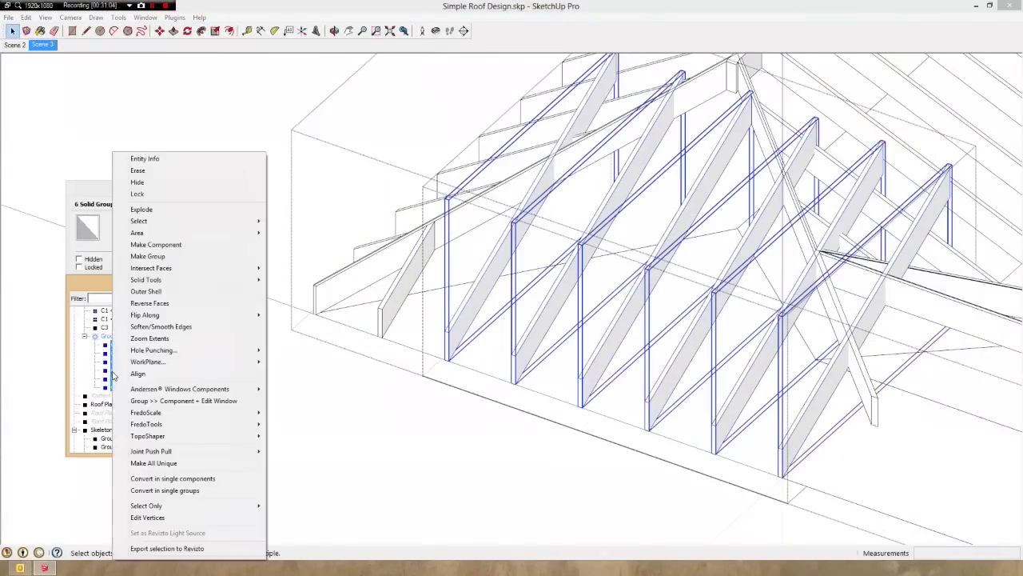
pyautogui.click(158, 214)
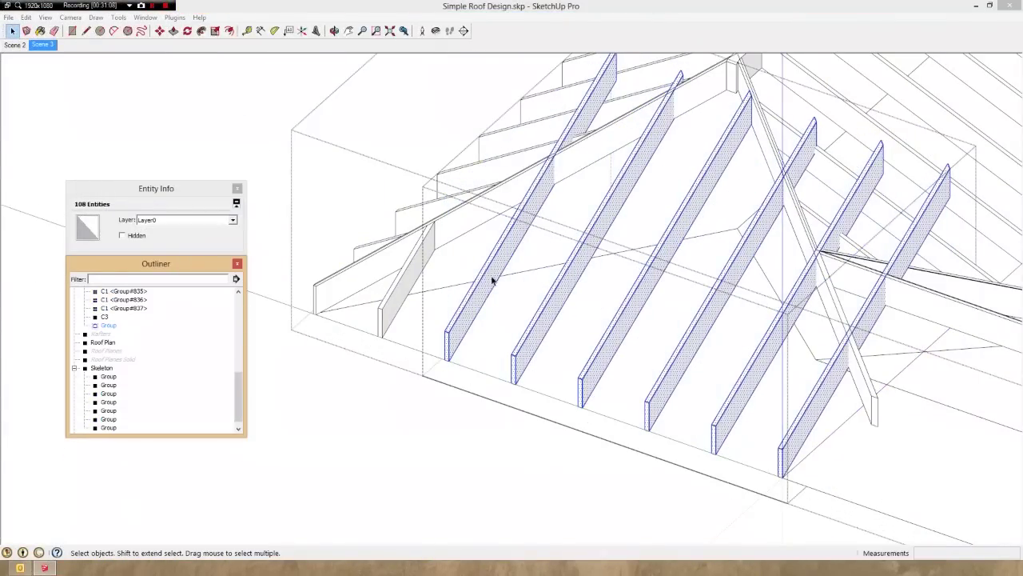
# - Draw a cutting circle on the face of each of the two hips and intersect the circles with the exploded rafters
pyautogui.moveTo(492, 280); pyautogui.dragTo(473, 280, button='middle')
pyautogui.scroll(-1, 472, 279)
pyautogui.press('c')
pyautogui.scroll(2, 575, 172)
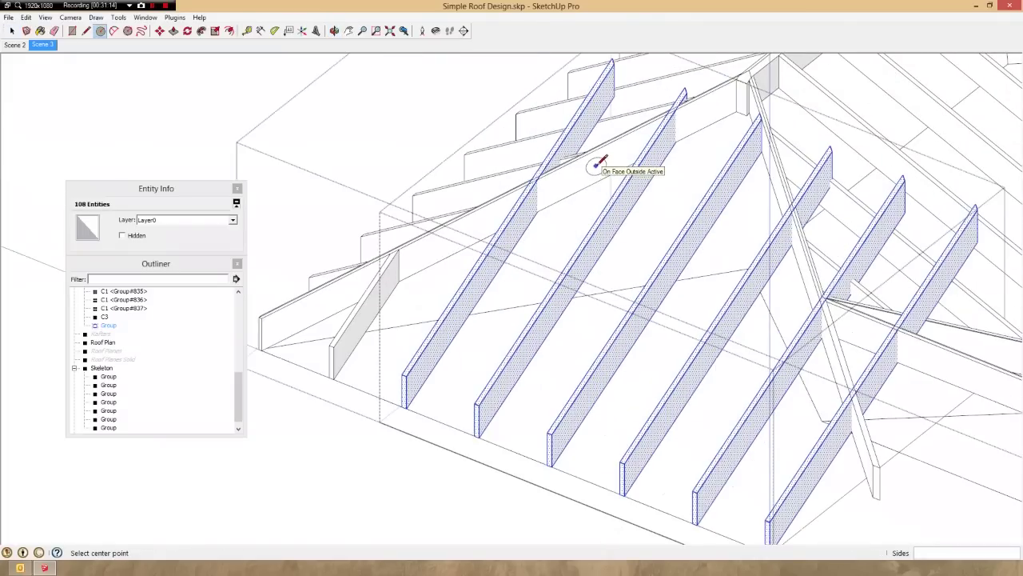
pyautogui.click(520, 271)
pyautogui.moveTo(520, 274); pyautogui.dragTo(638, 170, button='middle')
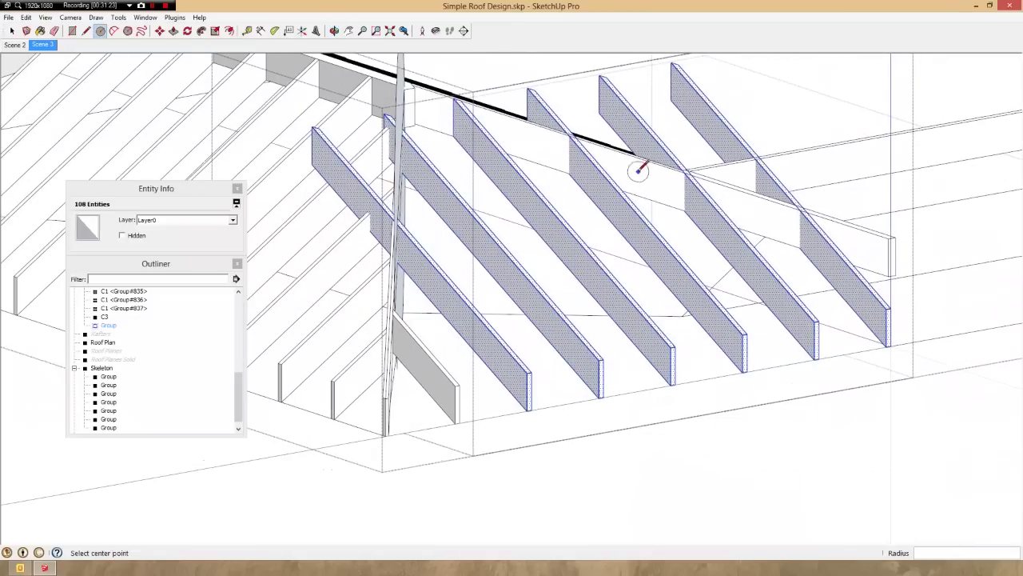
pyautogui.click(795, 318)
pyautogui.moveTo(794, 318); pyautogui.dragTo(588, 290, button='middle')
pyautogui.press('h')
pyautogui.hotkey('ctrl', 'a')
pyautogui.hotkey('ctrl', 't')
pyautogui.press('space')
# - Delete the rafter off-cuts that stick out beyond the two hips
pyautogui.scroll(-1, 588, 290)
pyautogui.moveTo(869, 116); pyautogui.dragTo(711, 338)
pyautogui.press('Delete')
pyautogui.moveTo(655, 302); pyautogui.dragTo(879, 280, button='middle')
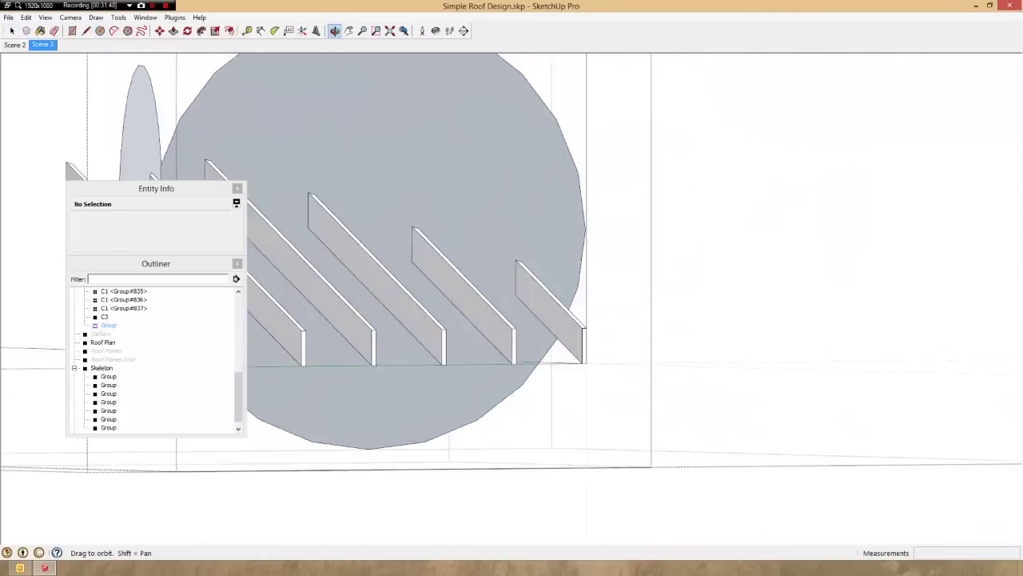
pyautogui.moveTo(376, 240); pyautogui.dragTo(538, 200, button='middle')
pyautogui.press('Delete')
pyautogui.moveTo(342, 332); pyautogui.dragTo(740, 133, button='middle')
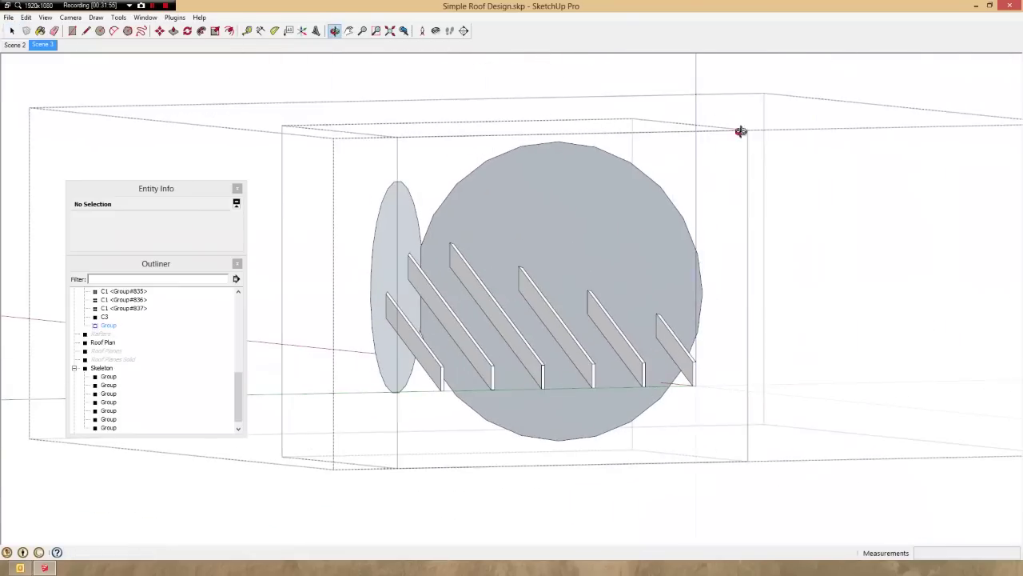
# - Delete the two cutting circles and the piece left over beside the trimmed rafters
pyautogui.doubleClick(631, 196)
pyautogui.press('Delete')
pyautogui.doubleClick(412, 280)
pyautogui.press('Delete')
pyautogui.scroll(5, 415, 283)
pyautogui.doubleClick(459, 231)
pyautogui.press('Delete')
pyautogui.scroll(-5, 459, 240)
# - Turn each of the six trimmed rafters back into its own separate group
pyautogui.moveTo(472, 272); pyautogui.dragTo(815, 296, button='middle')
pyautogui.moveTo(584, 317); pyautogui.dragTo(744, 222, button='middle')
pyautogui.scroll(4, 650, 231)
pyautogui.doubleClick(476, 266)
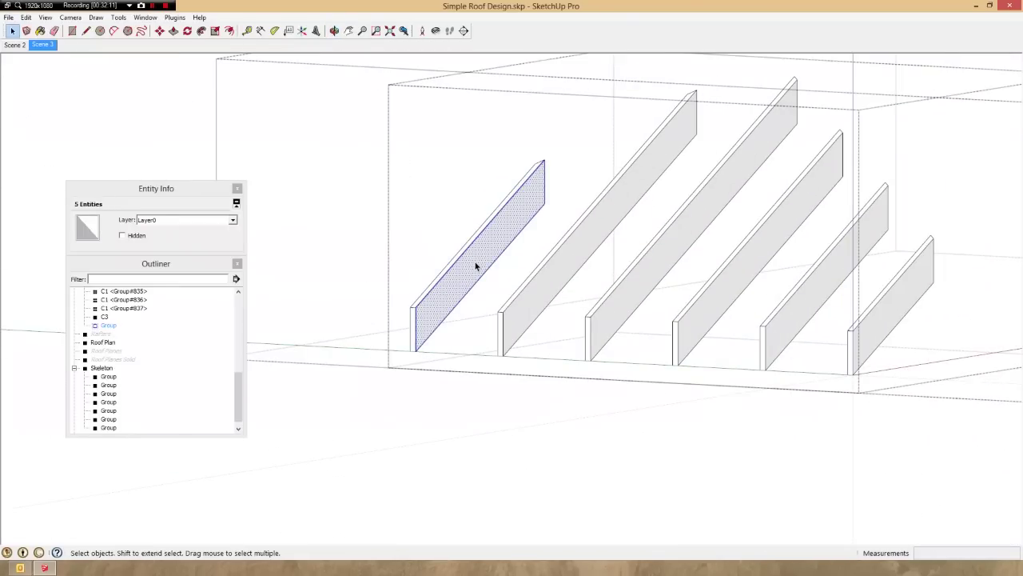
pyautogui.rightClick(477, 267)
pyautogui.click(504, 254)
pyautogui.tripleClick(559, 260)
pyautogui.rightClick(559, 260)
pyautogui.click(587, 253)
pyautogui.tripleClick(651, 275)
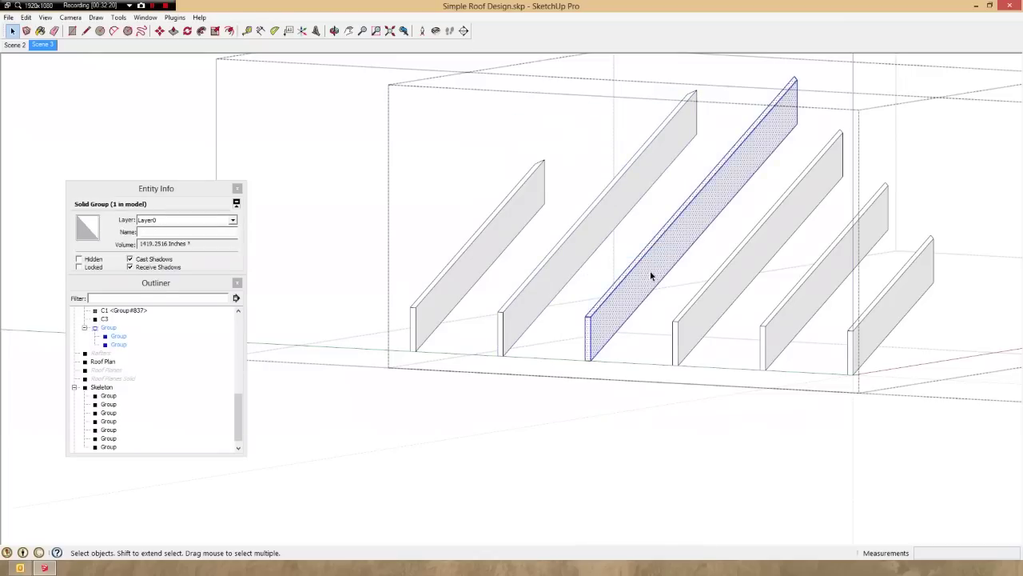
pyautogui.rightClick(651, 275)
pyautogui.click(680, 253)
pyautogui.tripleClick(721, 292)
pyautogui.rightClick(721, 292)
pyautogui.click(749, 253)
pyautogui.tripleClick(784, 315)
pyautogui.rightClick(784, 315)
pyautogui.click(813, 253)
pyautogui.tripleClick(865, 339)
pyautogui.rightClick(865, 339)
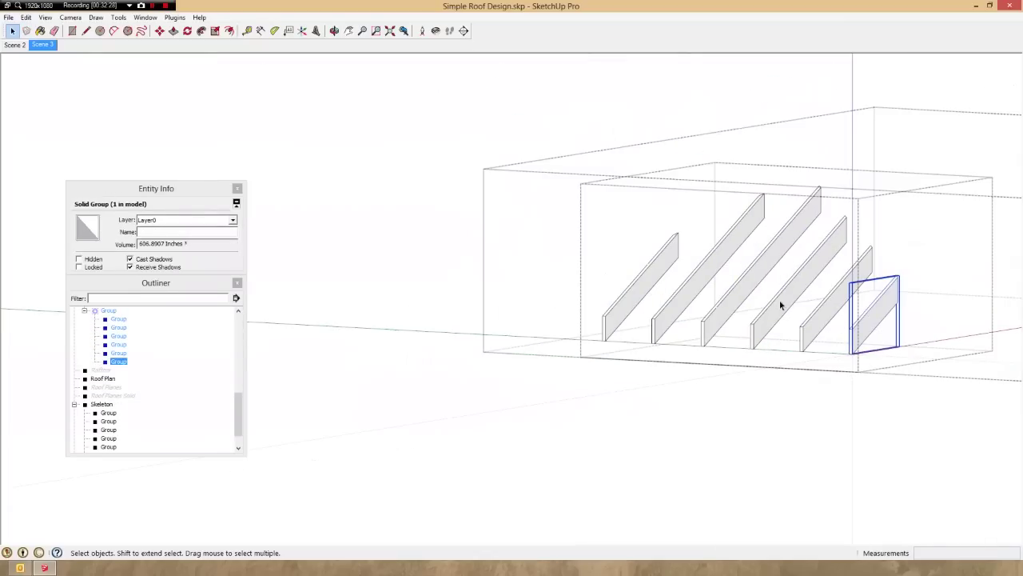
# - Explode the parent group that holds the six trimmed rafters, keeping each rafter as an individual group
pyautogui.moveTo(782, 286); pyautogui.dragTo(1005, 380, button='middle')
pyautogui.scroll(5, 561, 185)
pyautogui.scroll(-2, 601, 371)
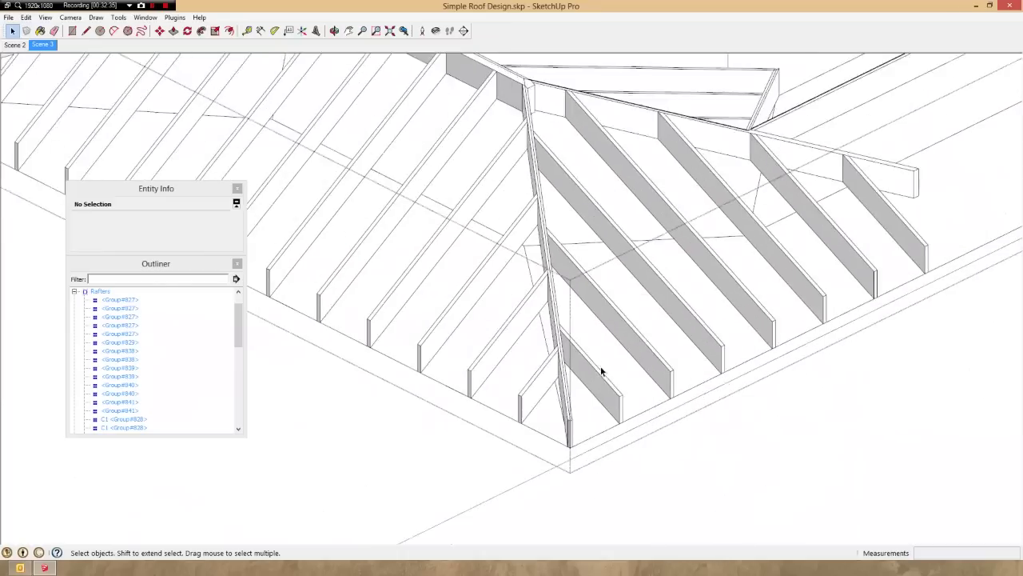
pyautogui.scroll(-4, 621, 424)
pyautogui.scroll(3, 637, 407)
pyautogui.click(637, 407)
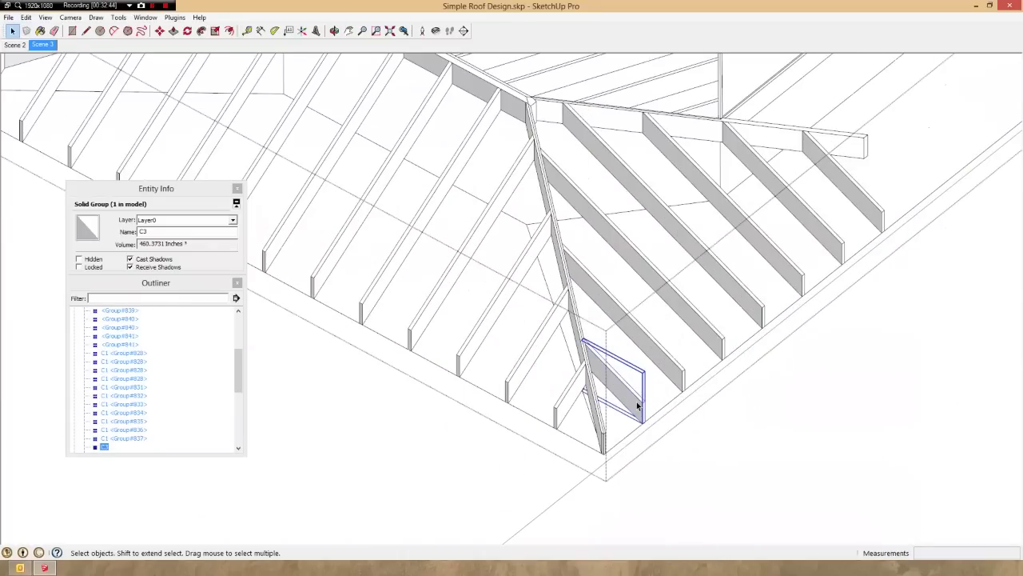
pyautogui.click(674, 369)
pyautogui.rightClick(672, 371)
pyautogui.click(694, 243)
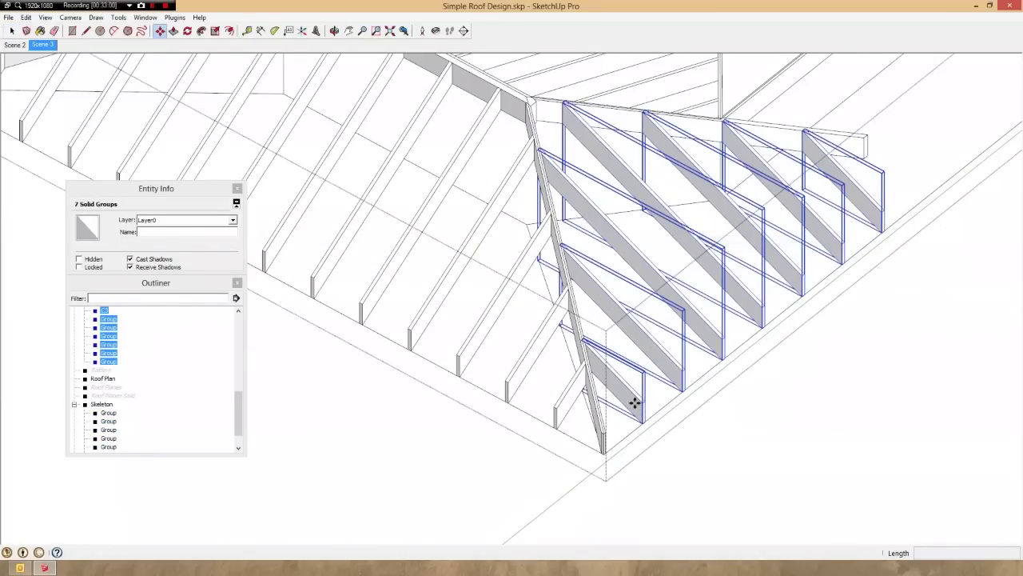
# - Copy all seven hip-end rafters clear of the roof and mirror the copies along the red axis with Scale
pyautogui.click(635, 403)
pyautogui.scroll(-6, 983, 360)
pyautogui.press('ctrl')
pyautogui.click(440, 312)
pyautogui.scroll(5, 453, 272)
pyautogui.press('s')
pyautogui.moveTo(485, 280); pyautogui.dragTo(452, 270)
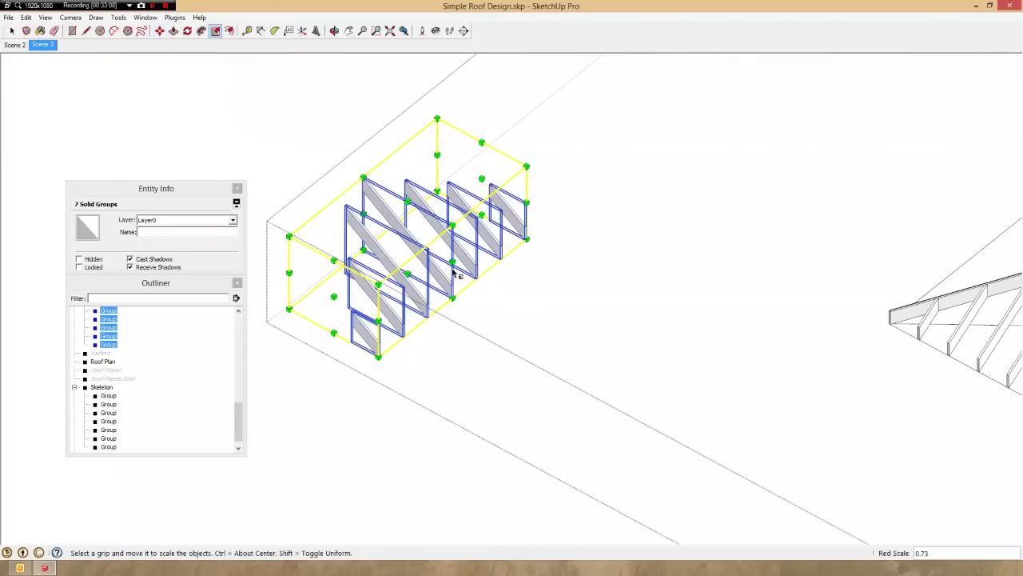
pyautogui.press('Return')
# - Move the mirrored rafters to the opposite hip end, bringing the foot of the shortest rafter to the hip's foot
pyautogui.press('m')
pyautogui.scroll(-3, 519, 280)
pyautogui.scroll(8, 400, 280)
pyautogui.moveTo(628, 317); pyautogui.dragTo(488, 414, button='middle')
pyautogui.scroll(5, 489, 414)
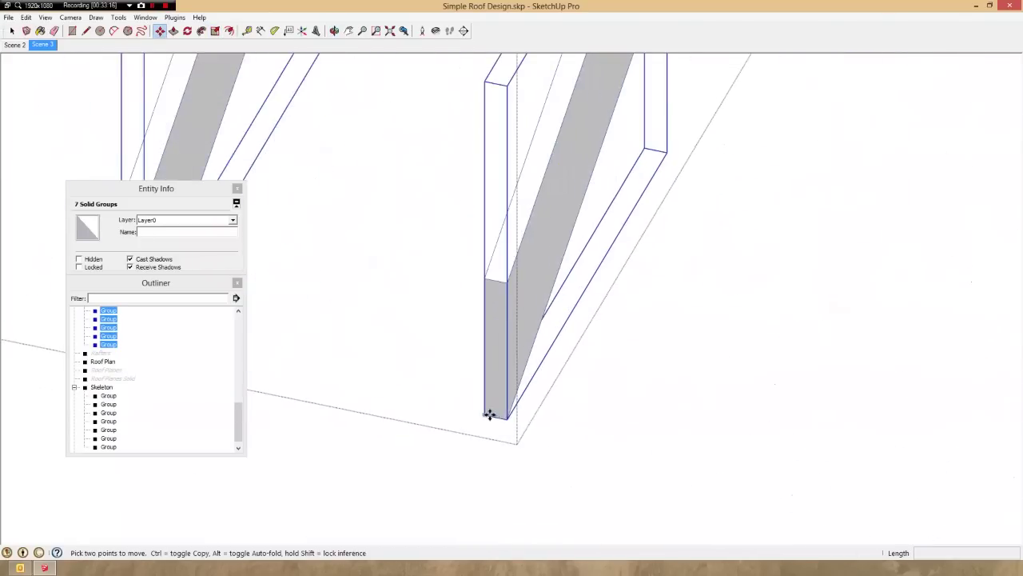
pyautogui.scroll(-10, 489, 413)
pyautogui.click(348, 516)
pyautogui.scroll(4, 489, 274)
pyautogui.scroll(8, 520, 296)
pyautogui.click(521, 308)
# - Shift the mirrored rafters along the eave so the first one sits one rafter spacing away from the hip's foot
pyautogui.click(521, 309)
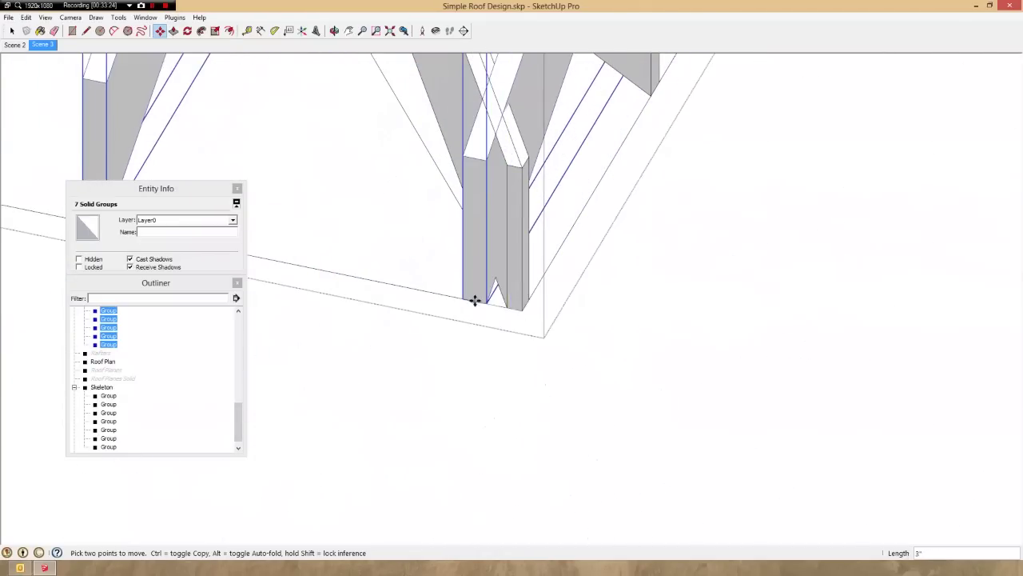
pyautogui.write('4')
pyautogui.press('Return')
pyautogui.scroll(-6, 470, 299)
pyautogui.scroll(4, 445, 75)
pyautogui.press('space')
pyautogui.click(655, 427)
pyautogui.scroll(-6, 655, 427)
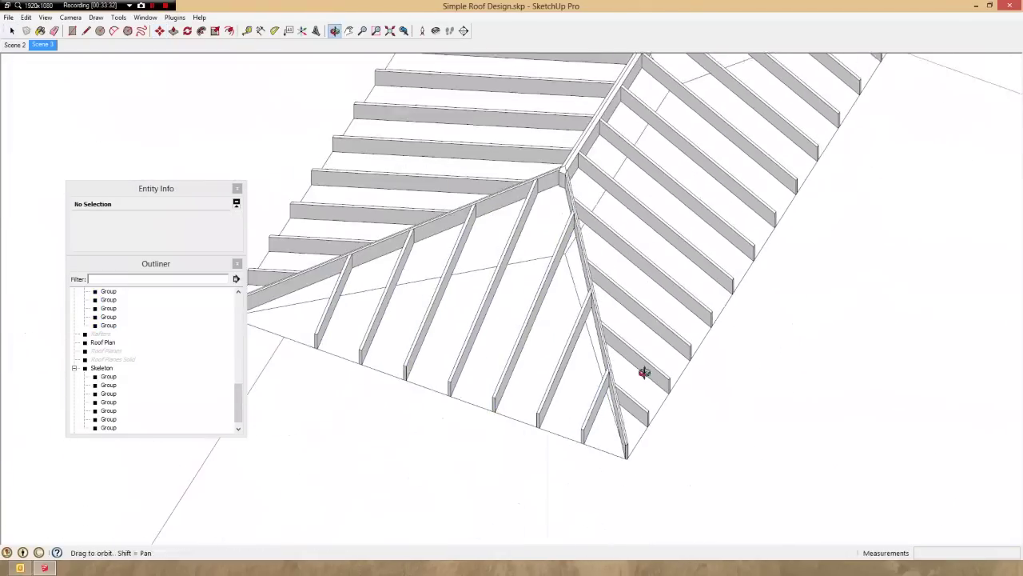
# - Erase the seam edge across the side face of the smaller wing's ridge board
pyautogui.moveTo(645, 371); pyautogui.dragTo(165, 293, button='middle')
pyautogui.scroll(6, 296, 322)
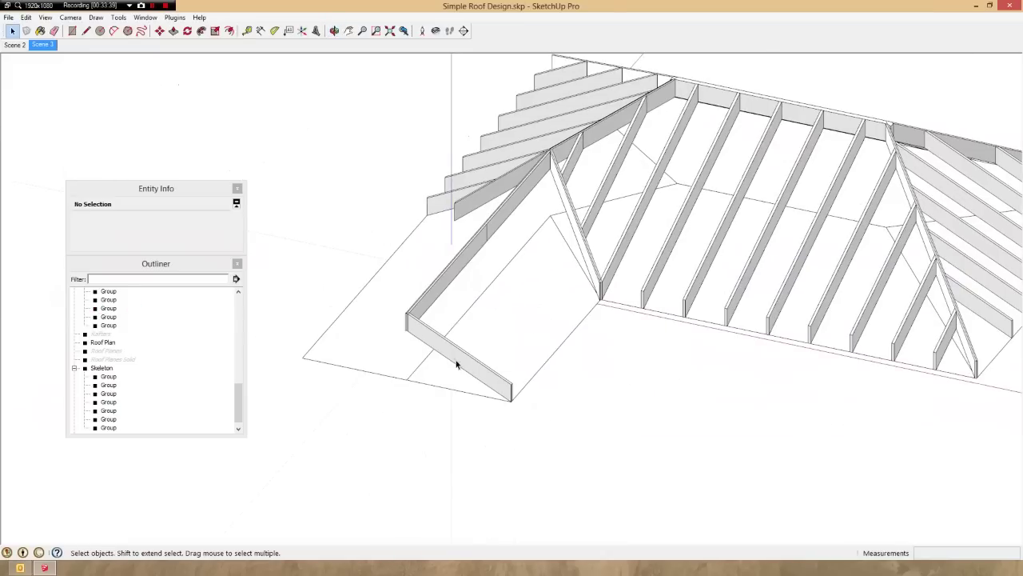
pyautogui.scroll(3, 422, 271)
pyautogui.scroll(2, 423, 272)
pyautogui.click(521, 176)
pyautogui.scroll(3, 549, 138)
pyautogui.press('e')
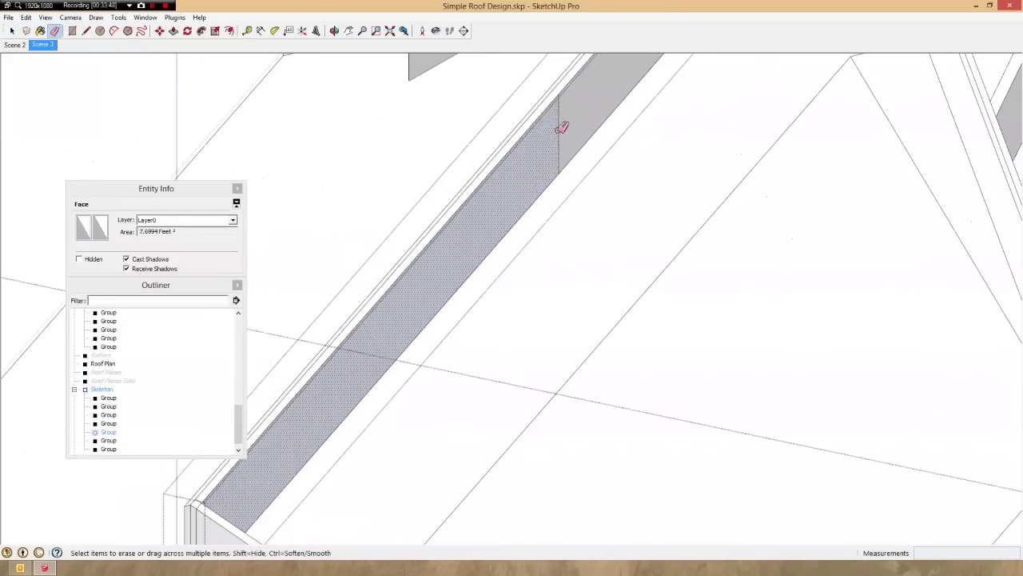
pyautogui.click(557, 134)
pyautogui.press('space')
# - Name the single rafter at the outer end of the smaller wing C4
pyautogui.scroll(-3, 562, 130)
pyautogui.scroll(-3, 439, 269)
pyautogui.doubleClick(484, 408)
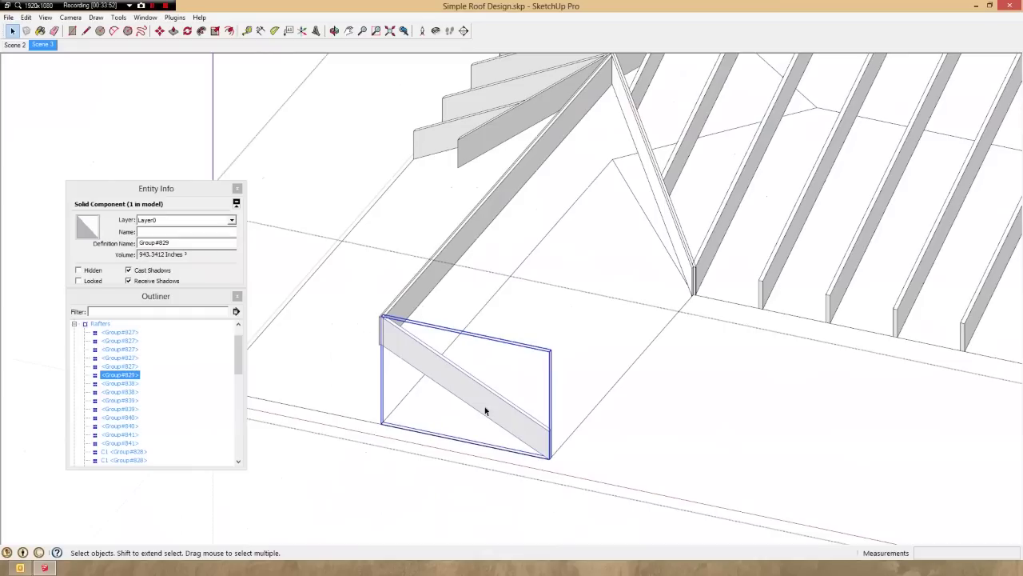
pyautogui.click(128, 376)
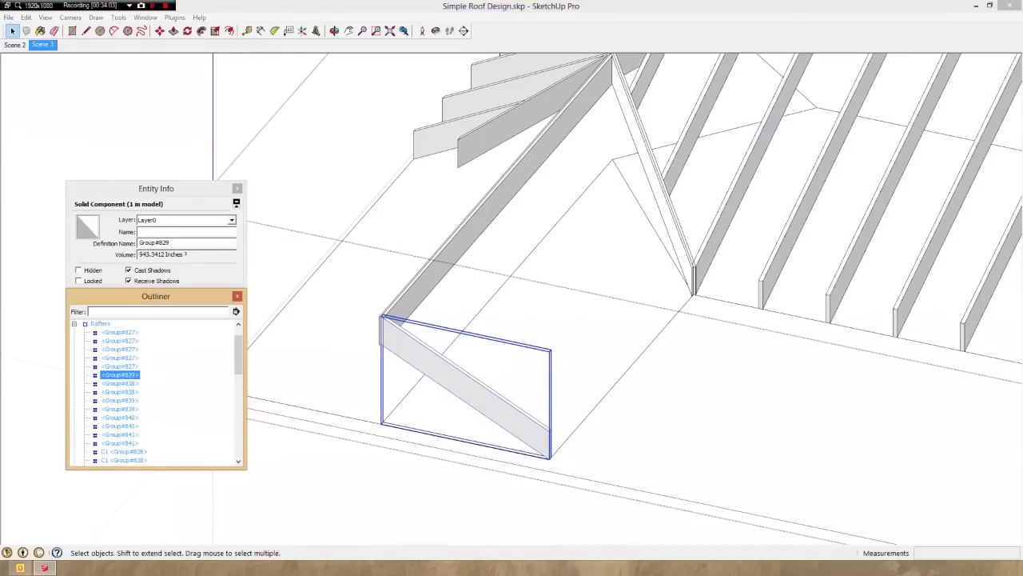
pyautogui.click(168, 232)
pyautogui.write('C4')
pyautogui.press('Return')
# - Copy the C4 rafter along the wing's eave towards the main roof and array it to 10 copies
pyautogui.press('m')
pyautogui.scroll(5, 438, 368)
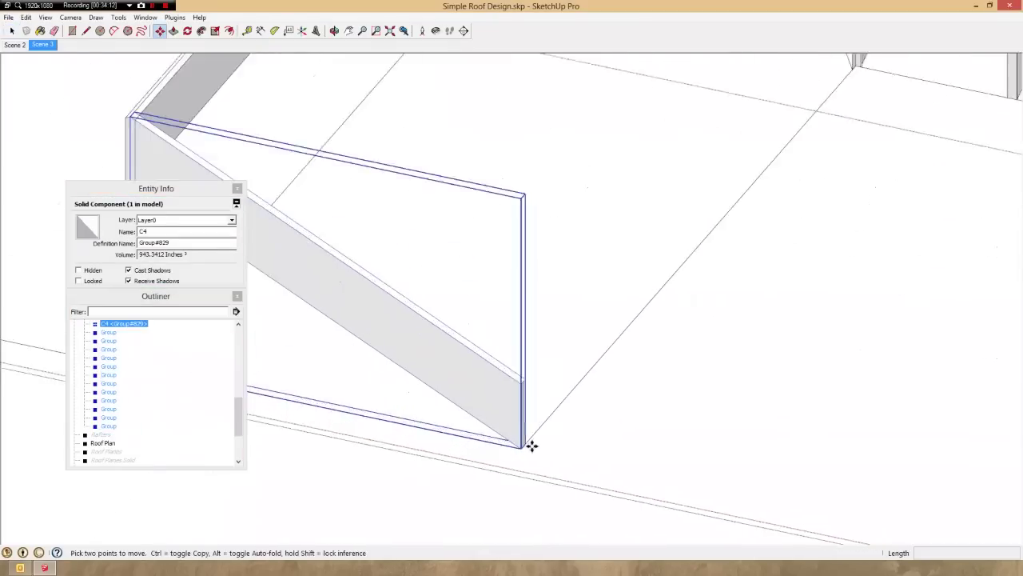
pyautogui.press('ctrl')
pyautogui.click(559, 403)
pyautogui.press('Return')
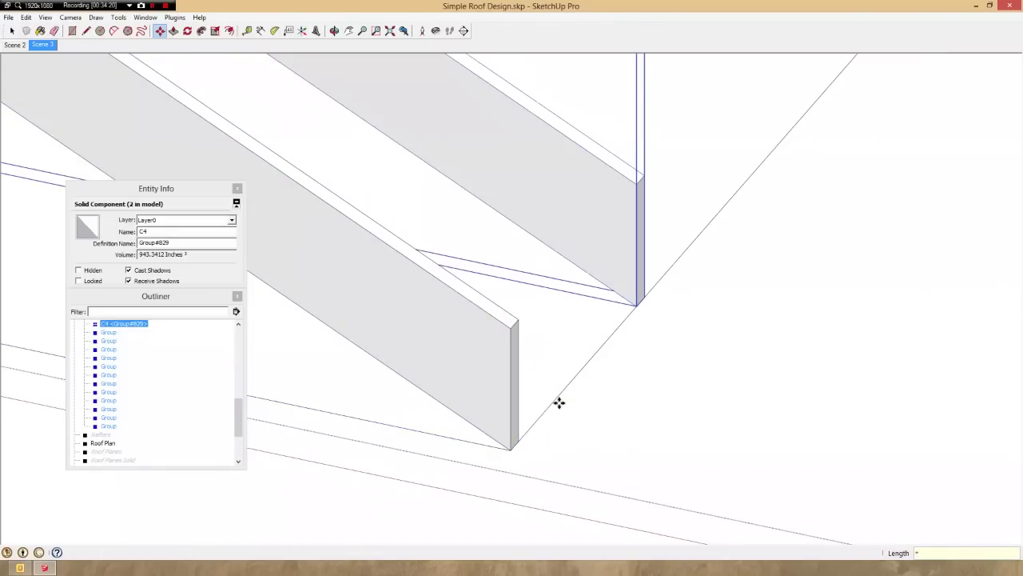
pyautogui.write('*10')
pyautogui.press('Return')
pyautogui.scroll(-7, 529, 438)
pyautogui.press('space')
# - Delete the three C4 rafters that lie farthest inside the main roof, beyond the end of the wing's ridge
pyautogui.click(658, 247)
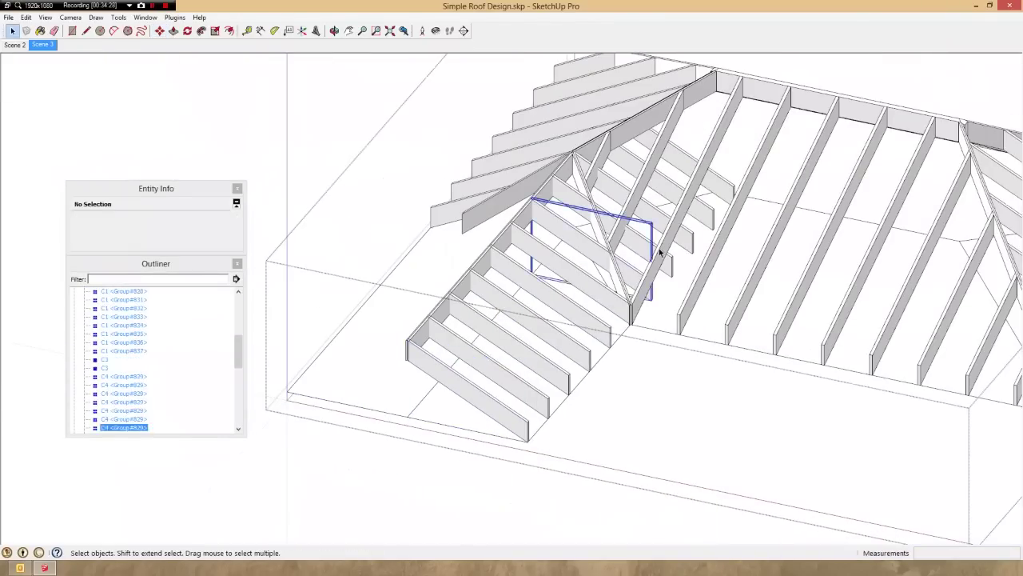
pyautogui.moveTo(658, 248); pyautogui.dragTo(514, 307, button='middle')
pyautogui.scroll(-3, 514, 309)
pyautogui.click(726, 205)
pyautogui.click(678, 192)
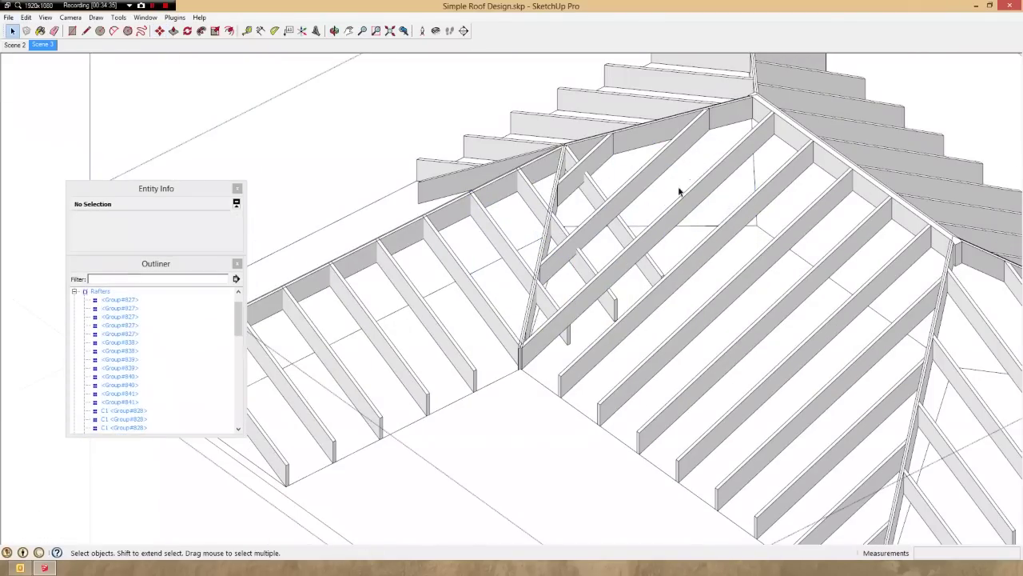
pyautogui.click(621, 210)
pyautogui.click(675, 180)
# - Make the C4 rafters that cross the valley unique components
pyautogui.scroll(-3, 675, 181)
pyautogui.scroll(3, 675, 181)
pyautogui.rightClick(549, 280)
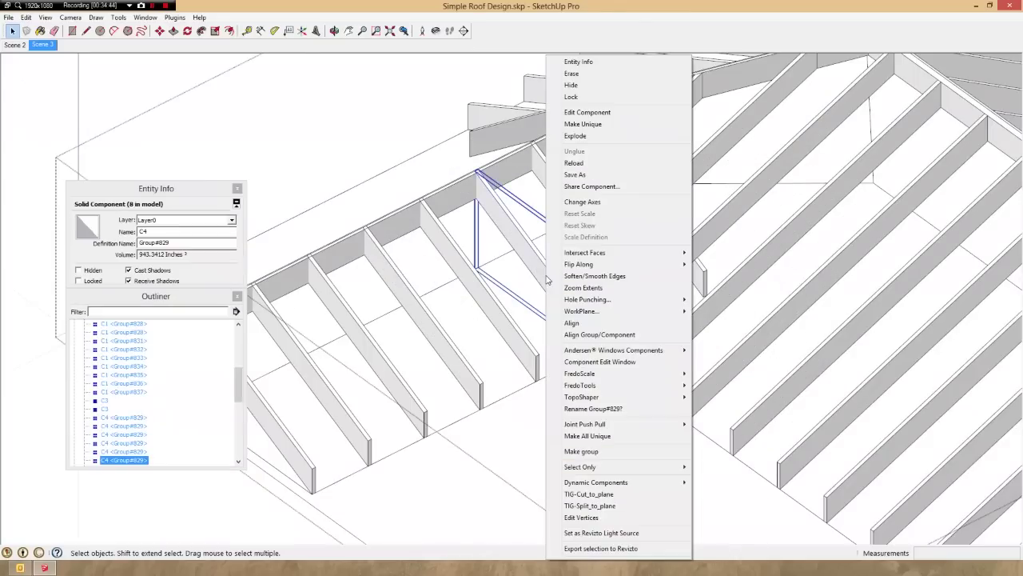
pyautogui.click(616, 136)
pyautogui.scroll(-2, 601, 146)
pyautogui.scroll(-3, 663, 219)
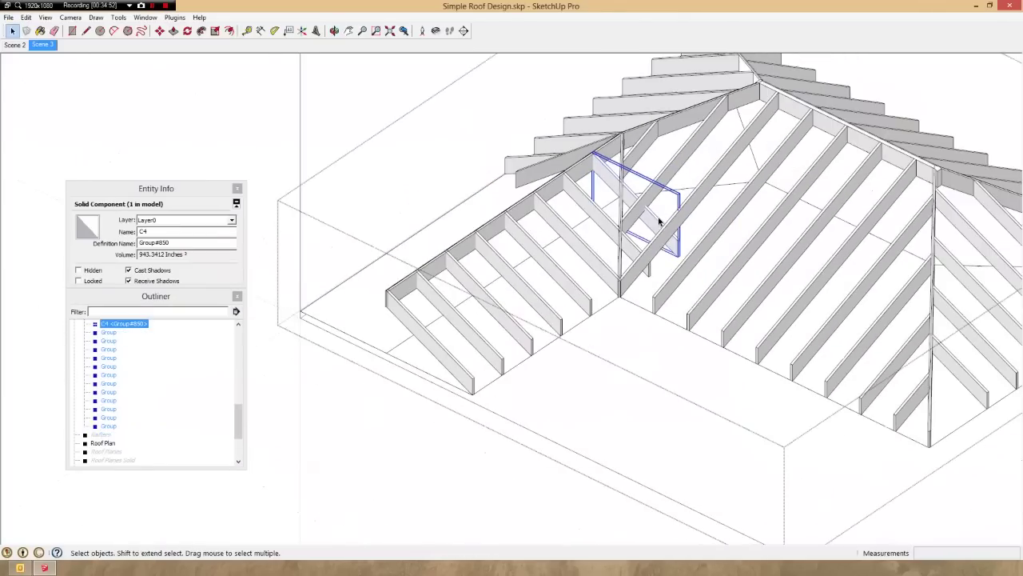
pyautogui.moveTo(663, 219); pyautogui.dragTo(501, 364, button='middle')
pyautogui.keyDown('shift'); pyautogui.click(501, 366); pyautogui.keyUp('shift')
pyautogui.keyDown('shift'); pyautogui.click(545, 332); pyautogui.keyUp('shift')
pyautogui.keyDown('shift'); pyautogui.click(586, 299); pyautogui.keyUp('shift')
pyautogui.keyDown('shift'); pyautogui.click(627, 269); pyautogui.keyUp('shift')
pyautogui.keyDown('shift'); pyautogui.click(664, 232); pyautogui.keyUp('shift')
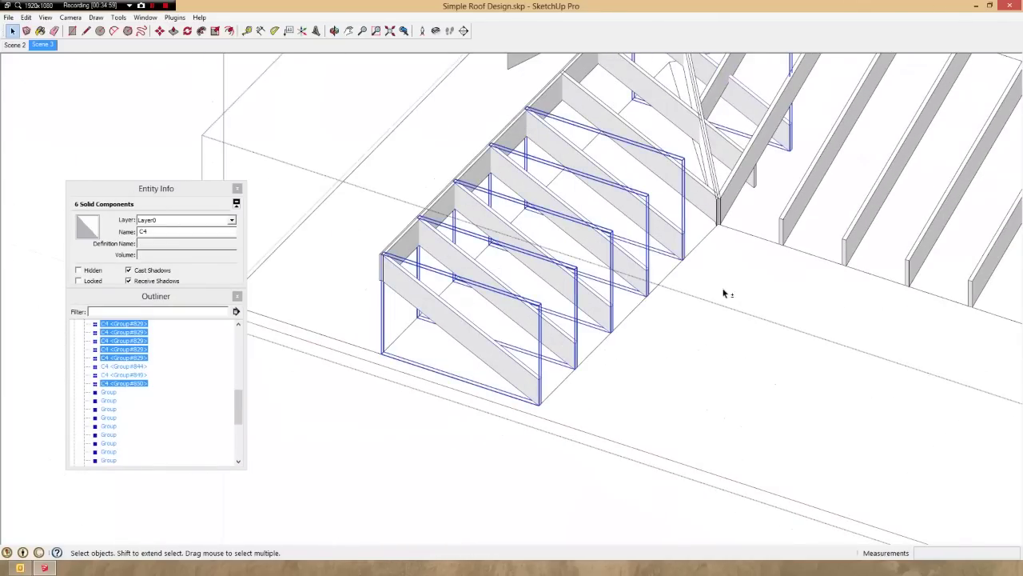
pyautogui.scroll(-3, 727, 293)
pyautogui.click(693, 257)
# - Trim the second-innermost C4 rafter back to the valley with a cutting circle, deleting the circle and the piece beyond
pyautogui.scroll(4, 699, 180)
pyautogui.moveTo(699, 178); pyautogui.dragTo(771, 212, button='middle')
pyautogui.scroll(3, 594, 192)
pyautogui.doubleClick(594, 194)
pyautogui.click(594, 195)
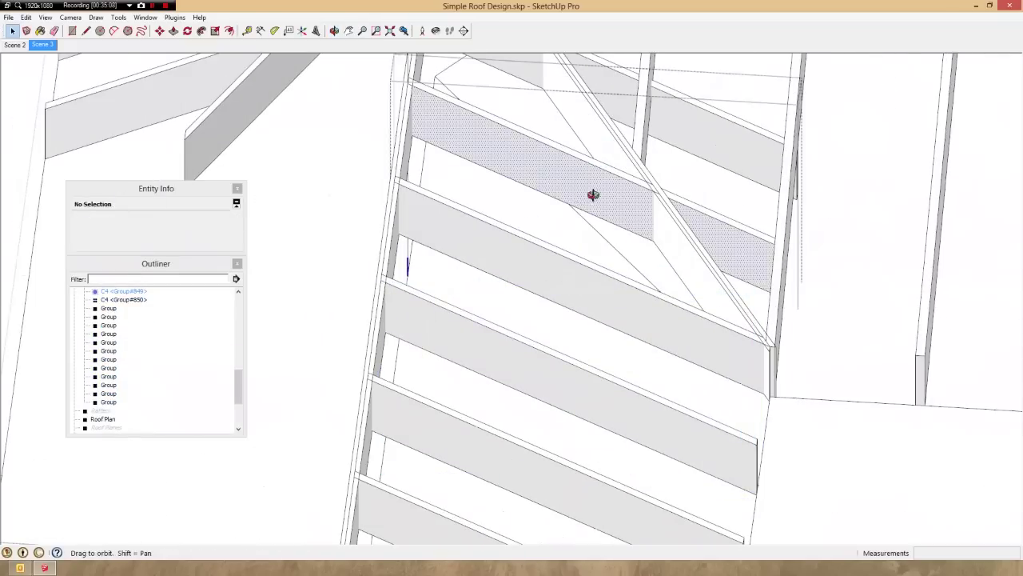
pyautogui.moveTo(594, 195); pyautogui.dragTo(767, 202, button='middle')
pyautogui.click(606, 234)
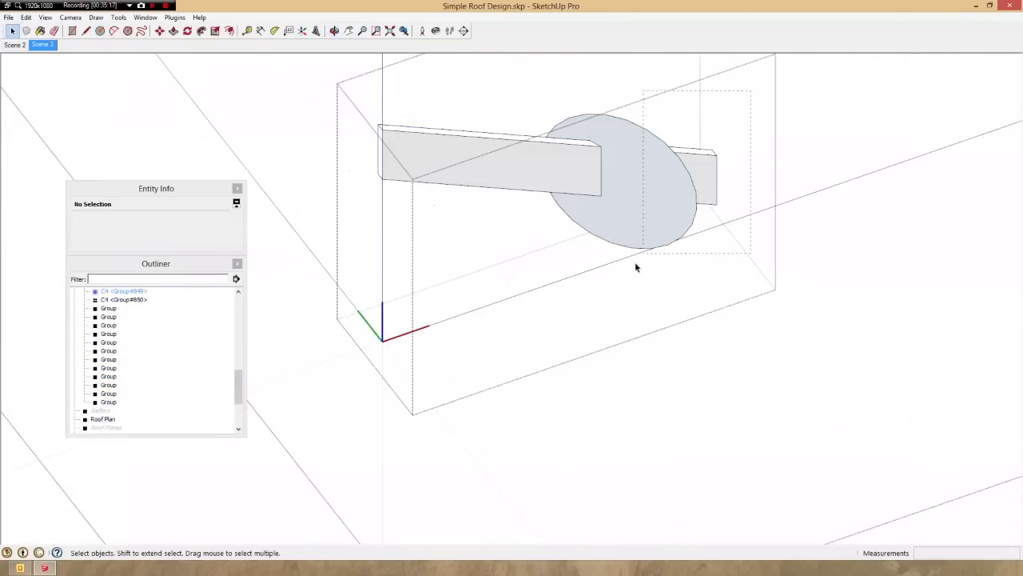
pyautogui.press('Delete')
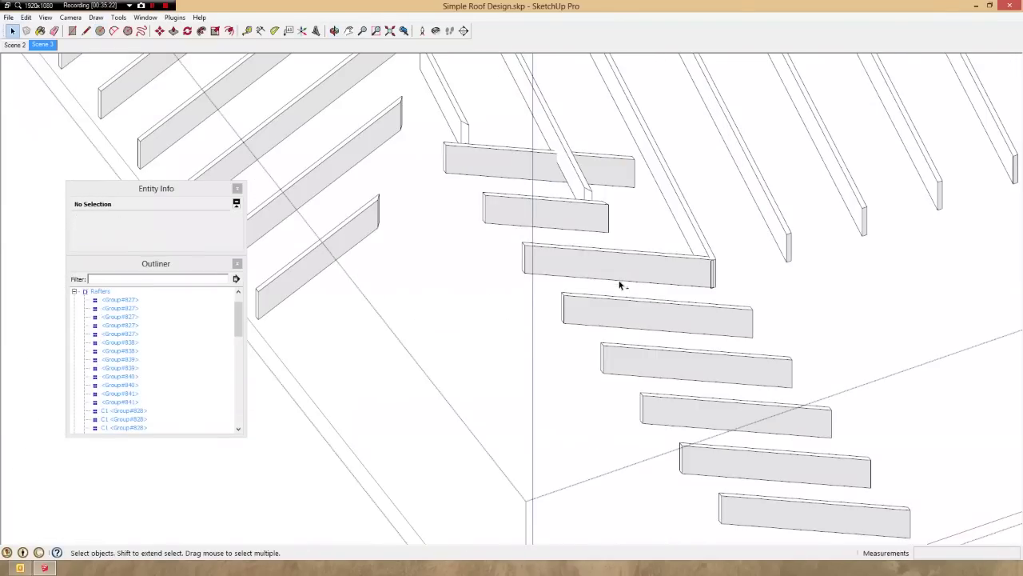
# - Trim the innermost C4 rafter, next to the wing ridge's end, back to the valley with a cutting circle
pyautogui.scroll(3, 621, 286)
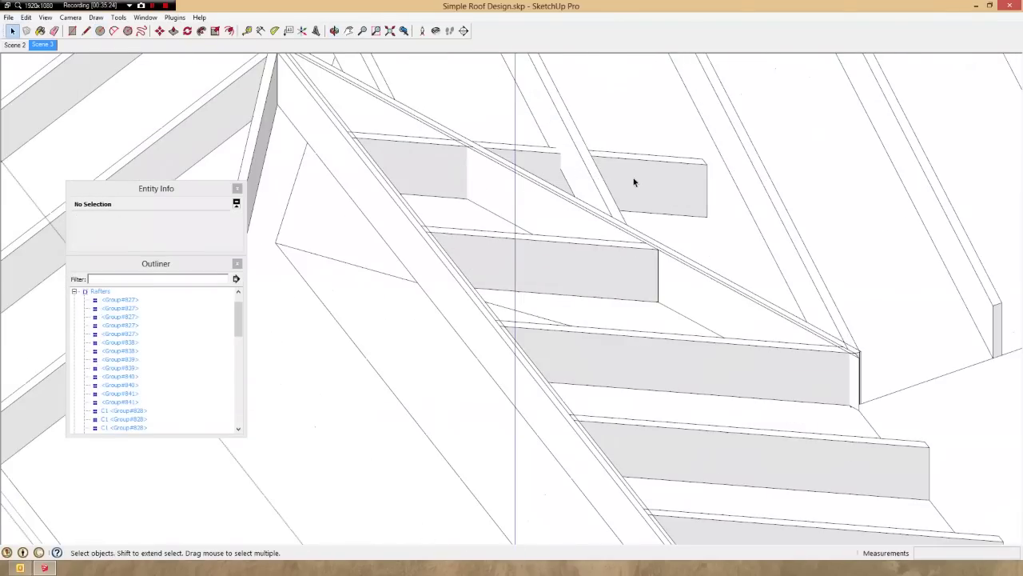
pyautogui.click(633, 183)
pyautogui.moveTo(633, 183)
pyautogui.mouseDown(button='middle')
pyautogui.moveTo(503, 212)
pyautogui.moveTo(566, 222)
pyautogui.moveTo(516, 192)
pyautogui.mouseUp(button='middle')
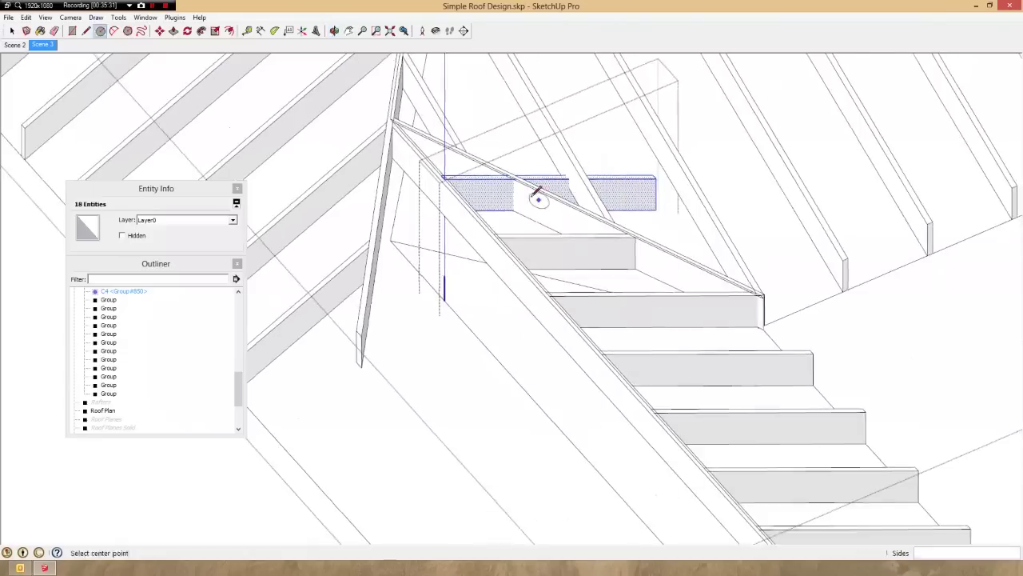
pyautogui.click(511, 200)
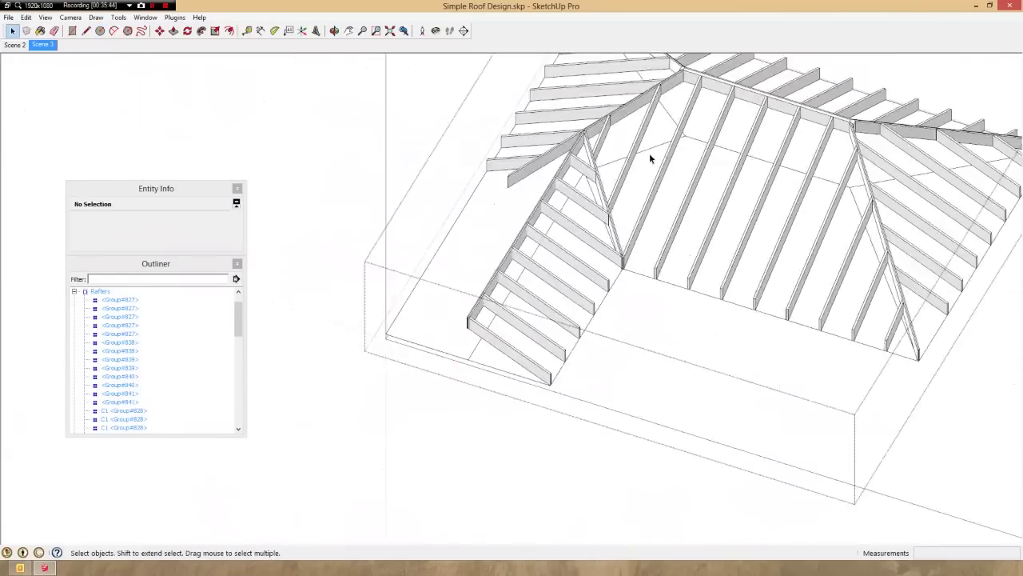
# - Examine how the C4 rafters meet the wing's ridge board, from the innermost to the outermost one
pyautogui.moveTo(650, 159); pyautogui.dragTo(610, 155, button='middle')
pyautogui.scroll(3, 611, 155)
pyautogui.click(627, 143)
pyautogui.scroll(5, 626, 143)
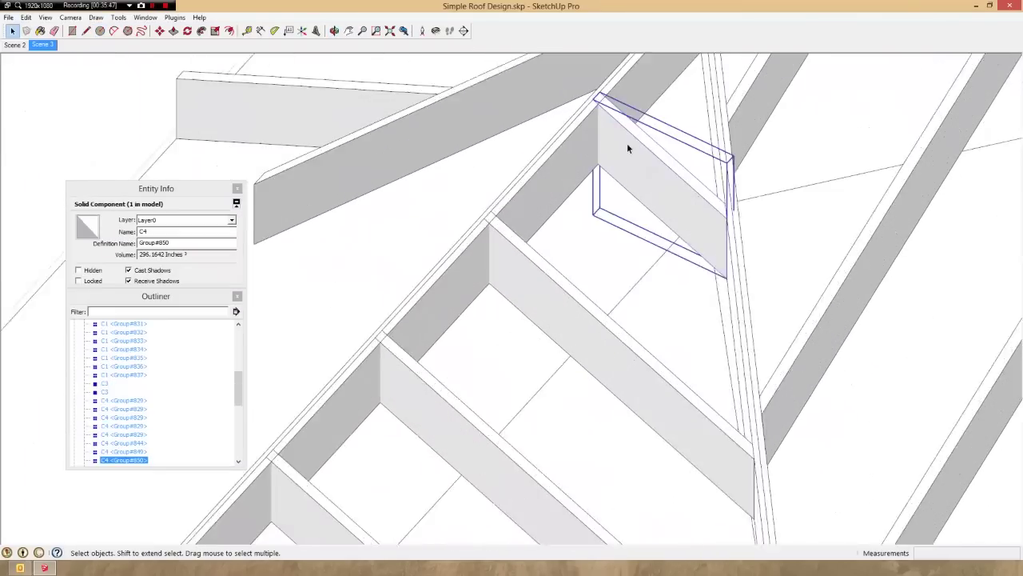
pyautogui.scroll(-5, 628, 140)
pyautogui.scroll(5, 371, 411)
pyautogui.scroll(4, 371, 410)
# - Open the outermost C4 rafter for editing and draw a vertical line across its side, just in from the ridge end
pyautogui.click(373, 407)
pyautogui.scroll(-7, 429, 295)
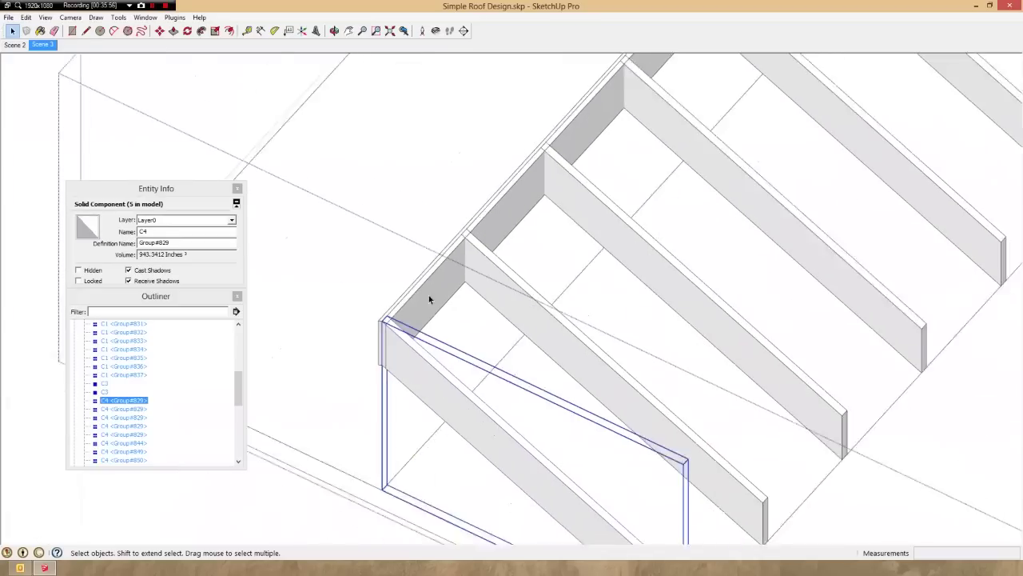
pyautogui.scroll(5, 402, 343)
pyautogui.doubleClick(403, 343)
pyautogui.tripleClick(402, 343)
pyautogui.moveTo(402, 343); pyautogui.dragTo(438, 351, button='middle')
pyautogui.scroll(4, 389, 384)
pyautogui.press('l')
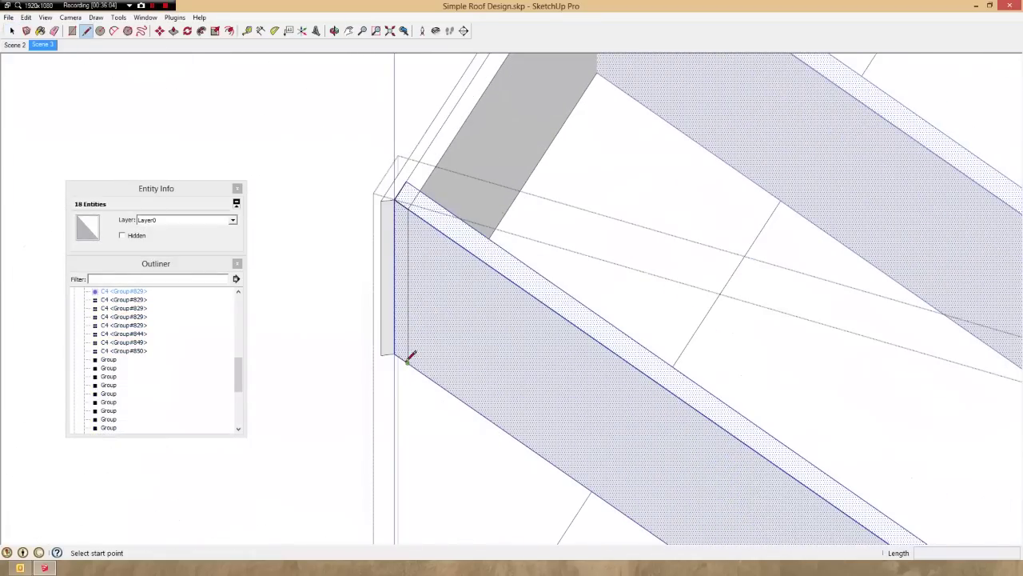
pyautogui.click(407, 360)
pyautogui.click(407, 205)
# - Remove the narrow strip beyond the vertical line at the ridge end of the outermost C4 rafter
pyautogui.scroll(-3, 526, 228)
pyautogui.press('space')
pyautogui.click(454, 248)
pyautogui.scroll(2, 453, 248)
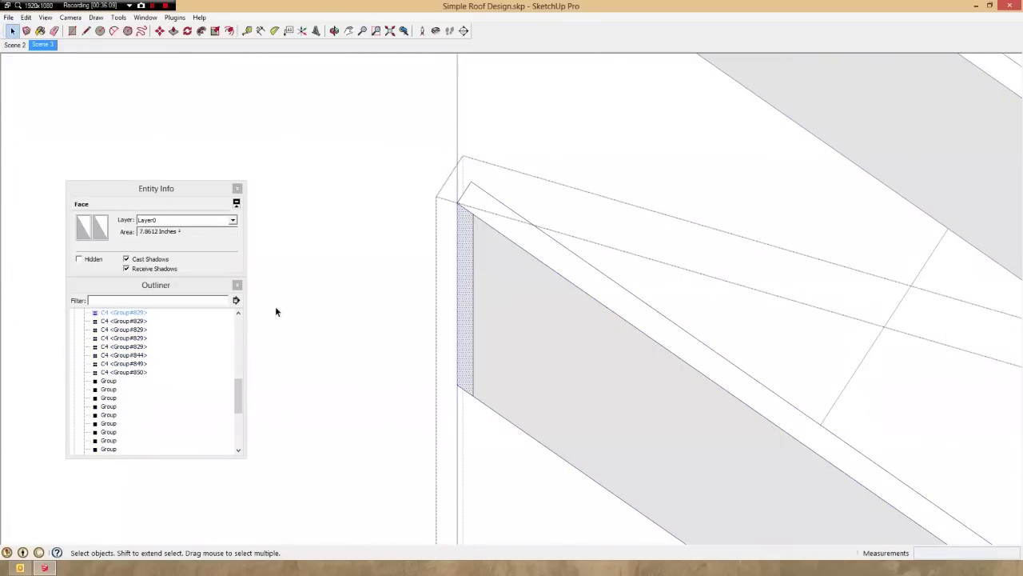
pyautogui.click(453, 283)
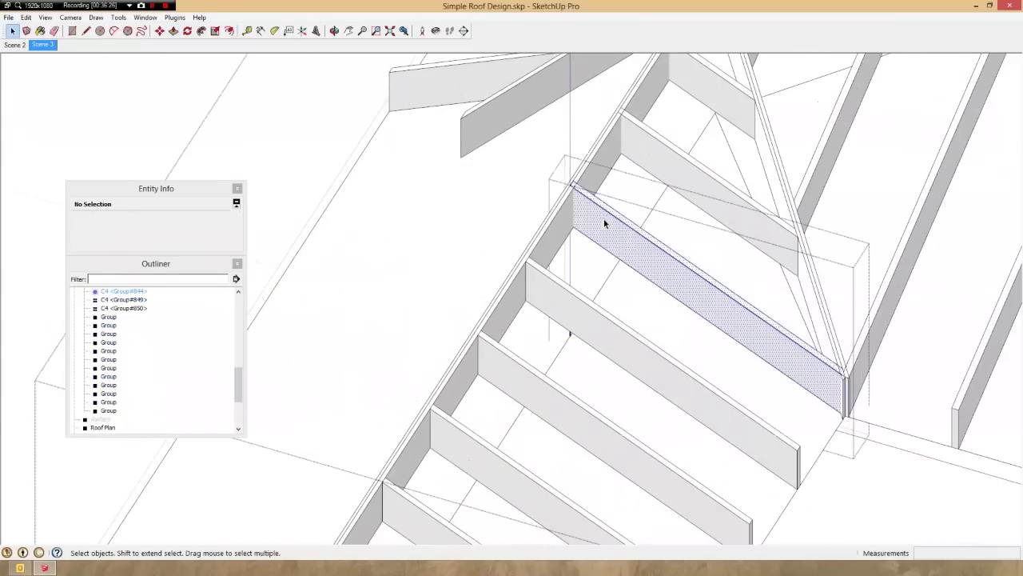
# - Trim the same narrow strip off the ridge end of the third-innermost C4 rafter with Push/Pull
pyautogui.scroll(2, 574, 211)
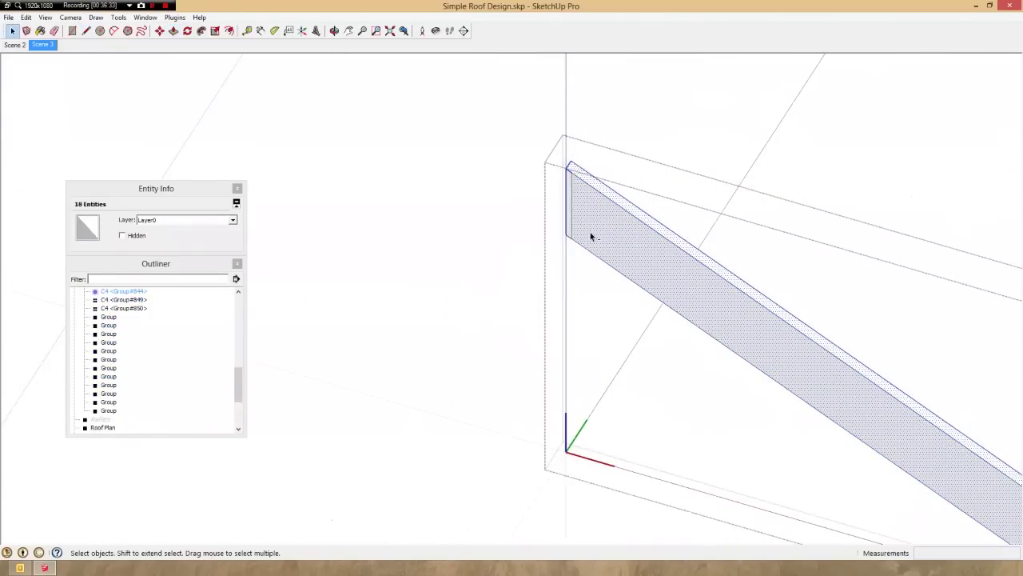
pyautogui.scroll(1, 590, 232)
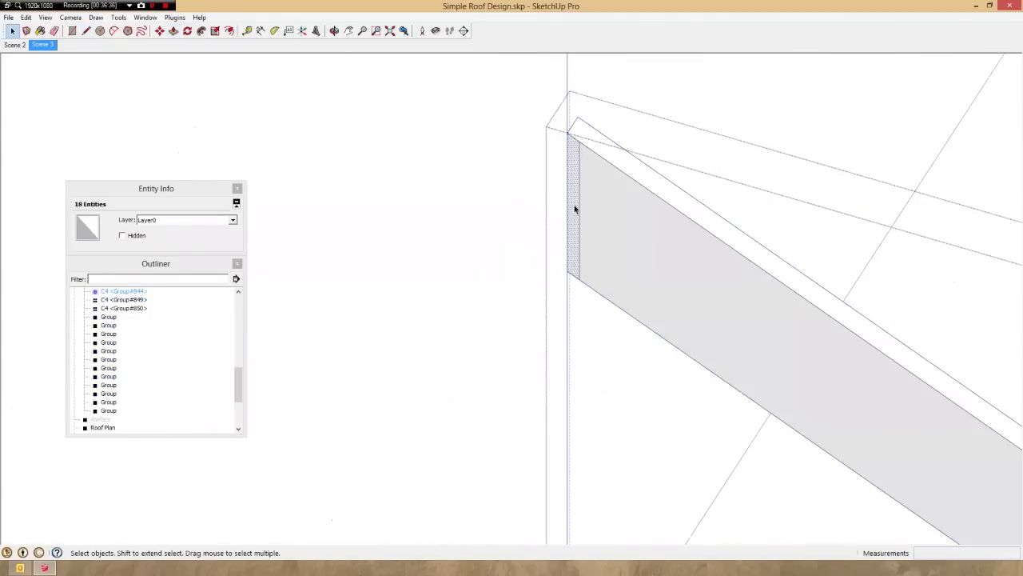
pyautogui.click(574, 205)
pyautogui.press('p')
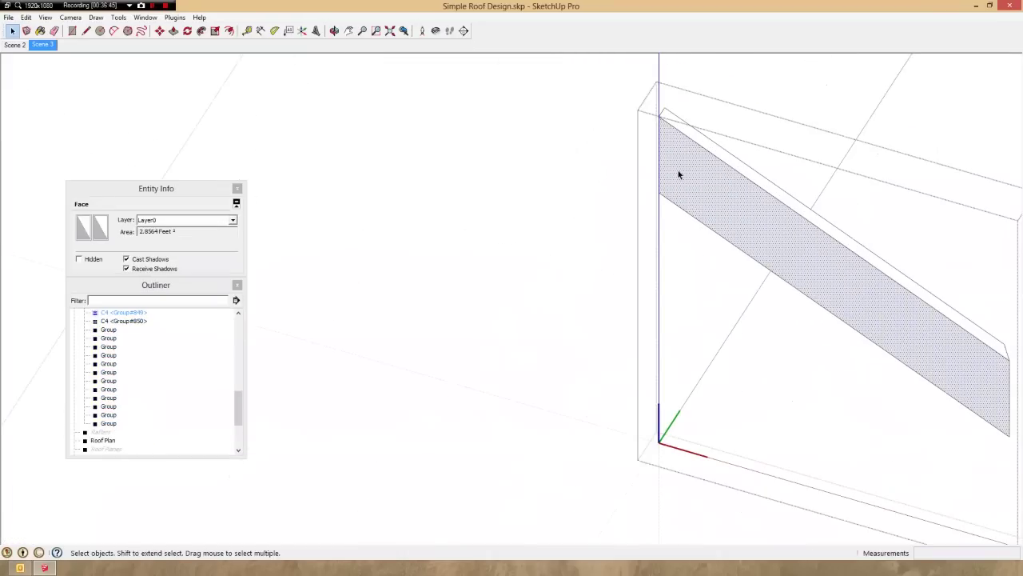
# - Add the vertical cut line to the second-innermost C4 rafter and push its ridge-end strip through 1 1/2" to remove it
pyautogui.rightClick(678, 171)
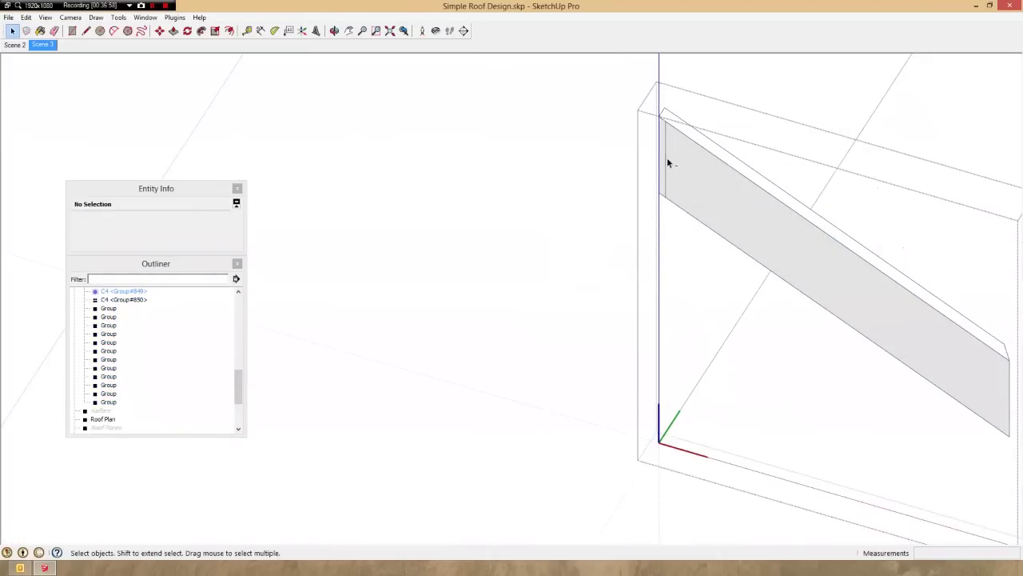
pyautogui.scroll(1, 659, 157)
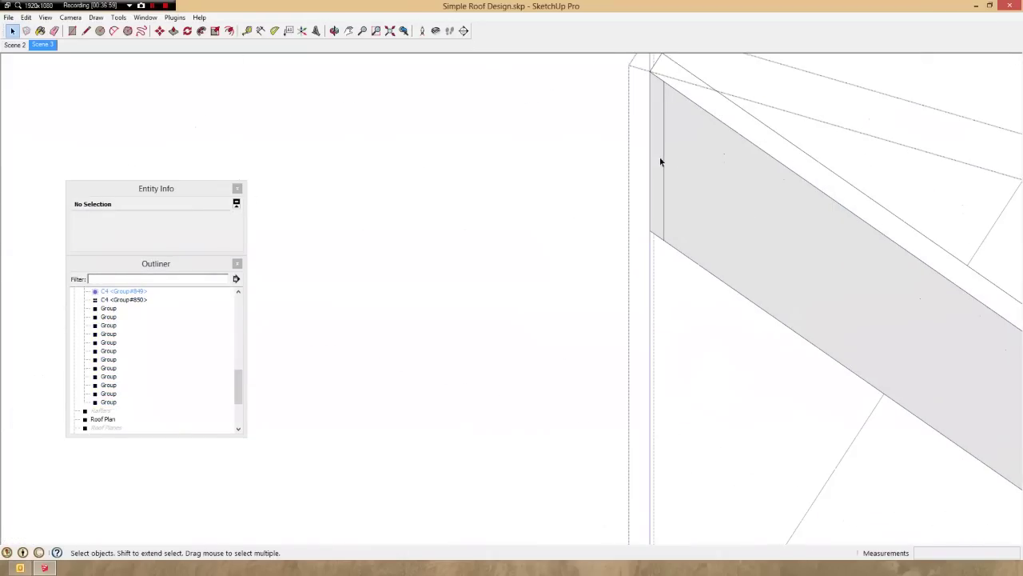
pyautogui.click(659, 174)
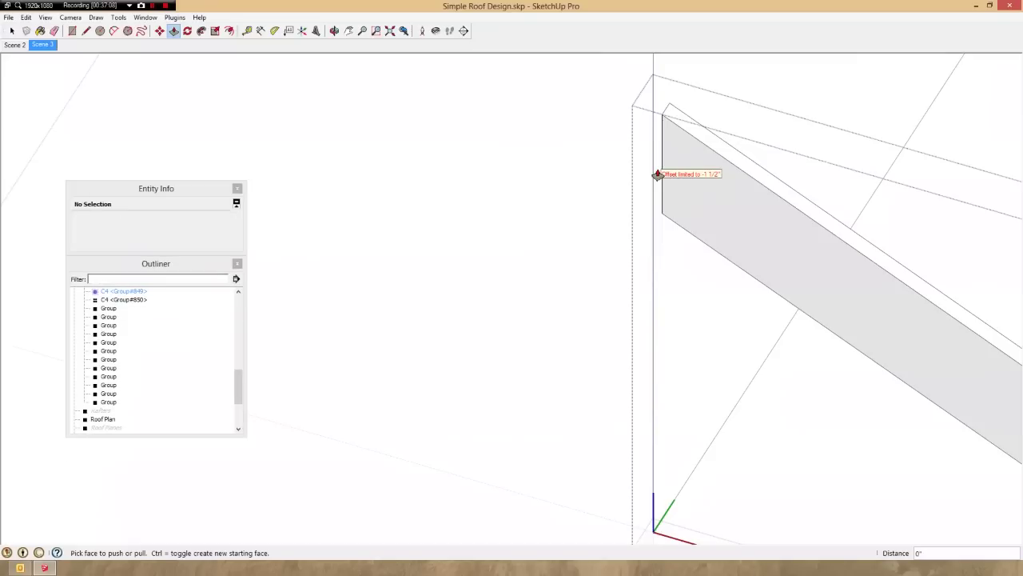
# - Place the vertical cut line at the ridge end of the innermost C4 rafter and remove the strip beyond it
pyautogui.scroll(-6, 658, 174)
pyautogui.doubleClick(714, 135)
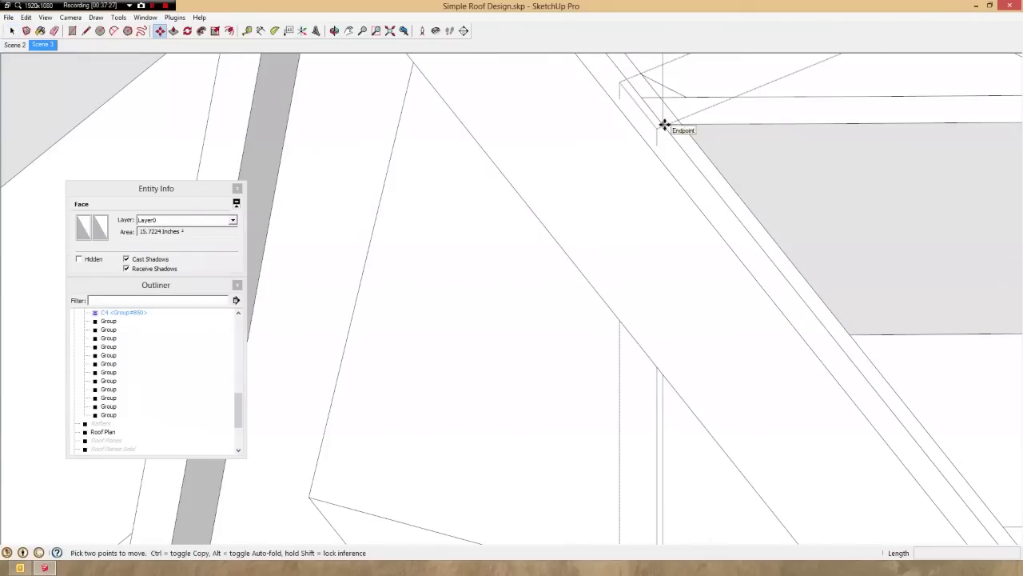
pyautogui.click(665, 127)
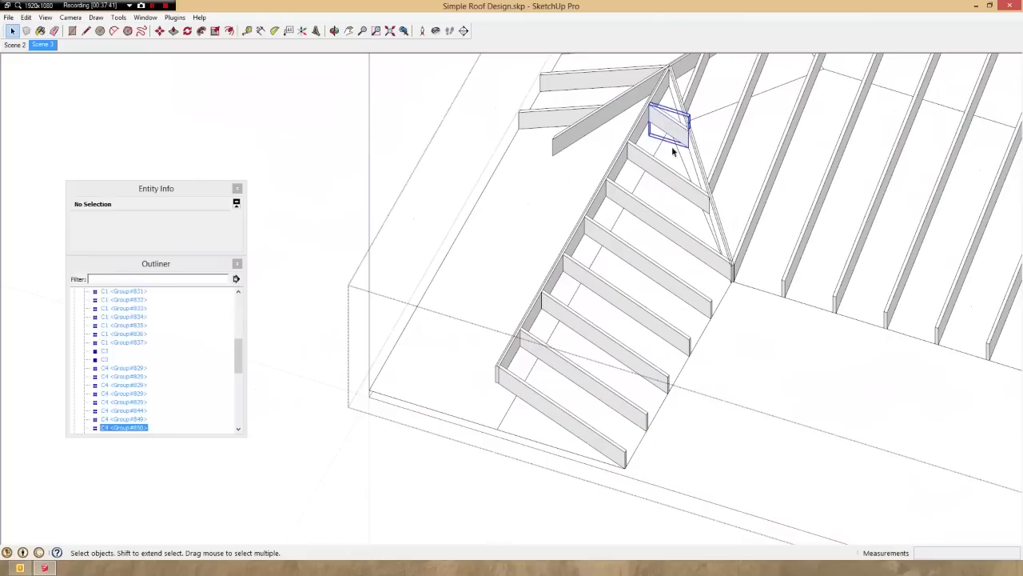
# - Mirror a copy of all eight C4 rafters onto the wing's opposite slope and replace the cut-short copy there with a full-length rafter
pyautogui.keyDown('shift'); pyautogui.click(670, 174); pyautogui.keyUp('shift')
pyautogui.keyDown('shift'); pyautogui.click(653, 220); pyautogui.keyUp('shift')
pyautogui.keyDown('shift'); pyautogui.click(632, 264); pyautogui.keyUp('shift')
pyautogui.keyDown('shift'); pyautogui.click(599, 327); pyautogui.keyUp('shift')
pyautogui.keyDown('shift'); pyautogui.click(608, 344); pyautogui.keyUp('shift')
pyautogui.keyDown('shift'); pyautogui.click(584, 377); pyautogui.keyUp('shift')
pyautogui.keyDown('shift'); pyautogui.click(541, 406); pyautogui.keyUp('shift')
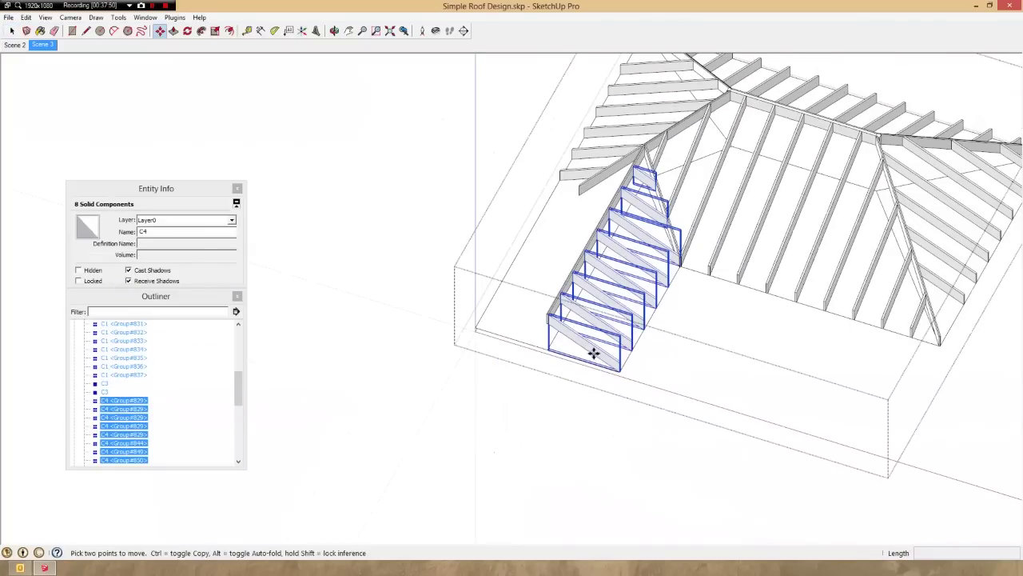
pyautogui.press('ctrl')
pyautogui.click(594, 354)
pyautogui.click(466, 441)
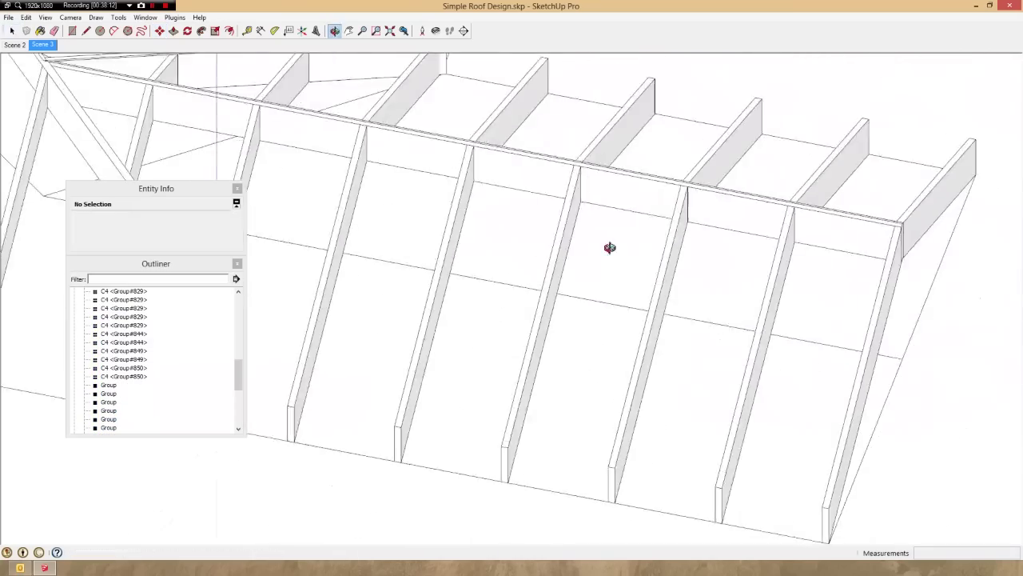
pyautogui.press('space')
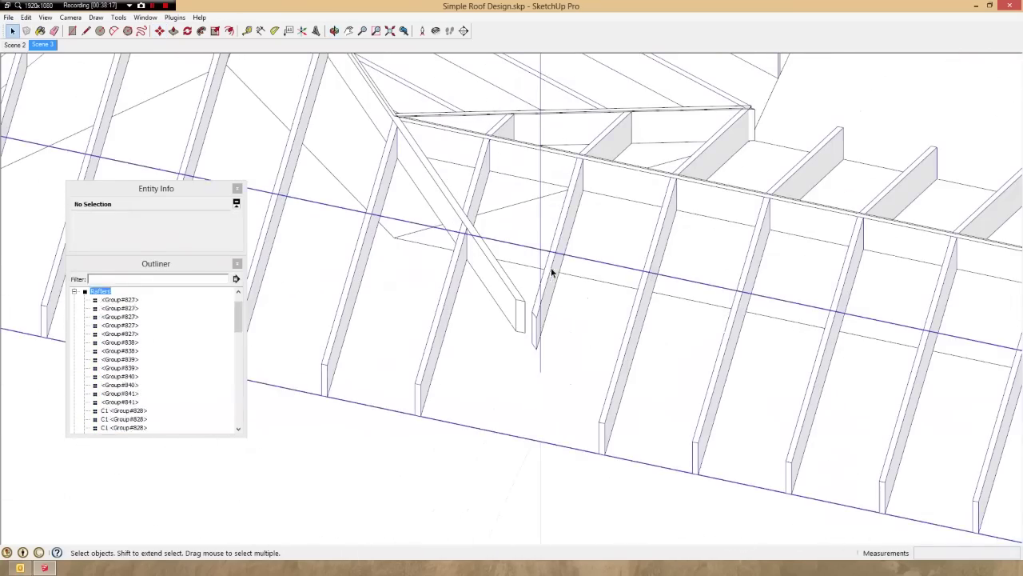
pyautogui.click(551, 272)
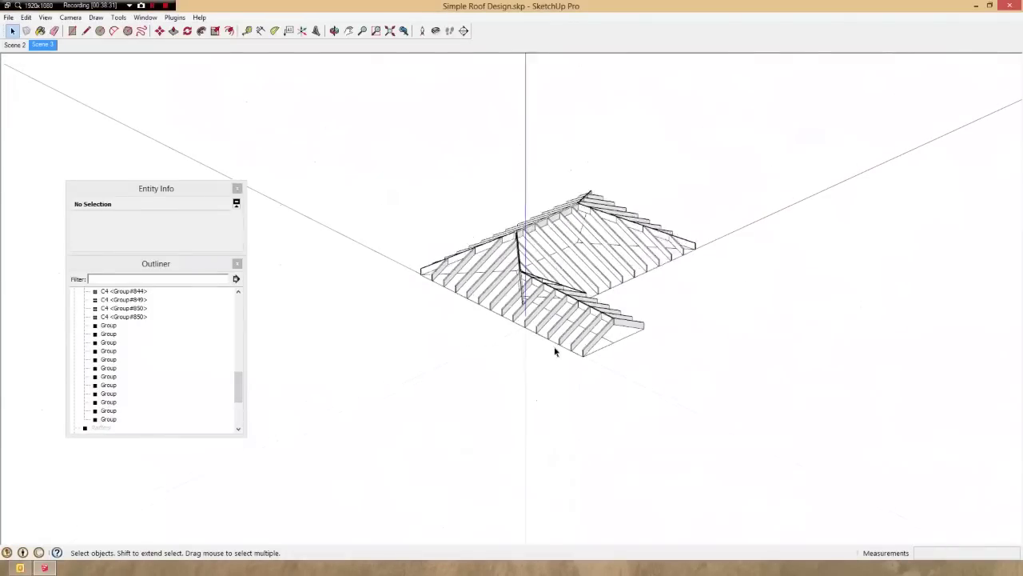
# - Examine the framed roof from all around, checking the rafters along the ridges, hips and valley
pyautogui.moveTo(555, 349); pyautogui.dragTo(261, 341)
pyautogui.press('space')
pyautogui.moveTo(261, 341); pyautogui.dragTo(751, 297, button='middle')
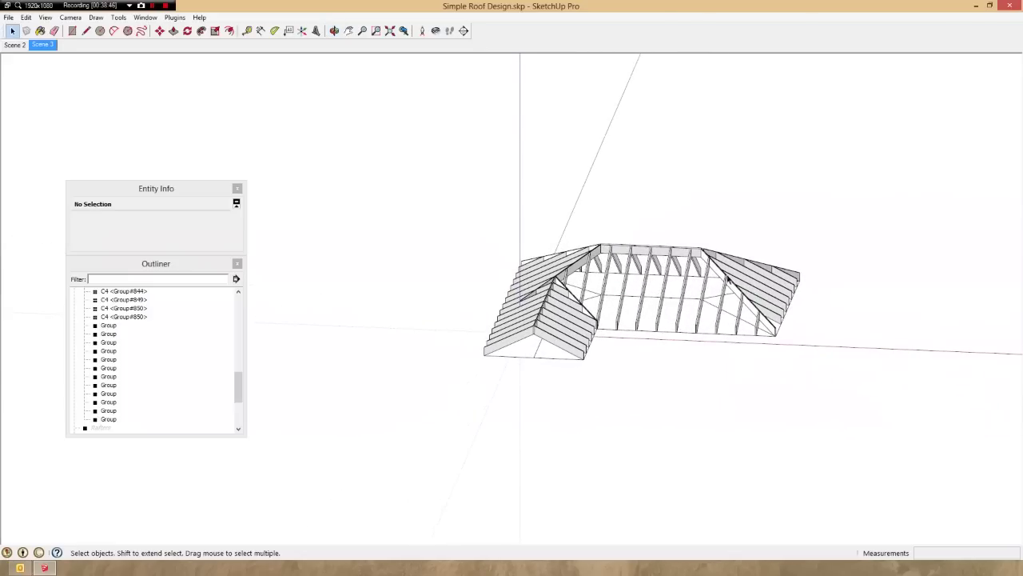
pyautogui.scroll(3, 674, 250)
pyautogui.scroll(2, 674, 250)
pyautogui.moveTo(678, 259); pyautogui.dragTo(637, 271, button='middle')
pyautogui.scroll(3, 633, 272)
pyautogui.scroll(-1, 636, 271)
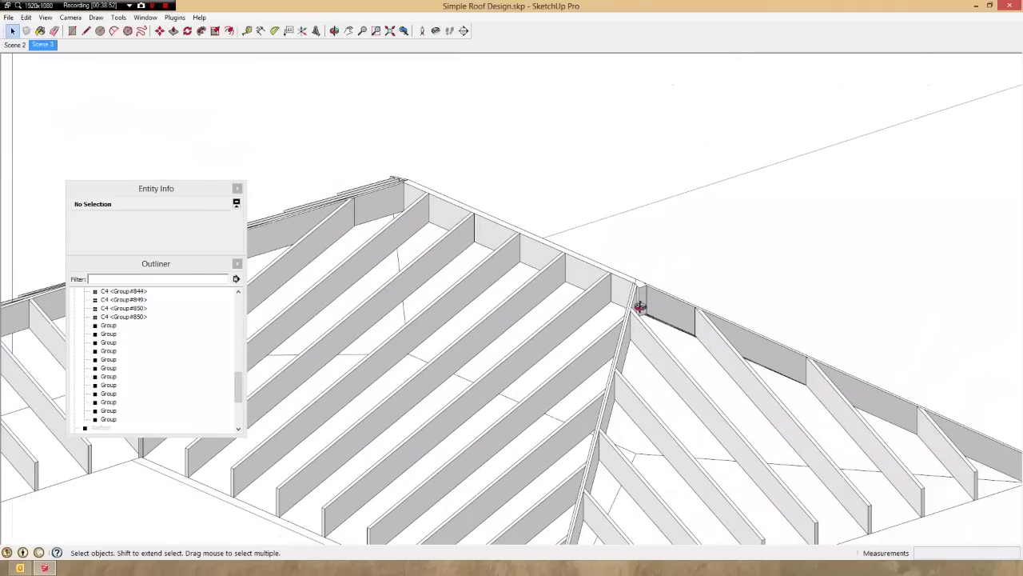
pyautogui.moveTo(640, 308); pyautogui.dragTo(539, 306, button='middle')
pyautogui.scroll(3, 575, 277)
pyautogui.scroll(-1, 629, 235)
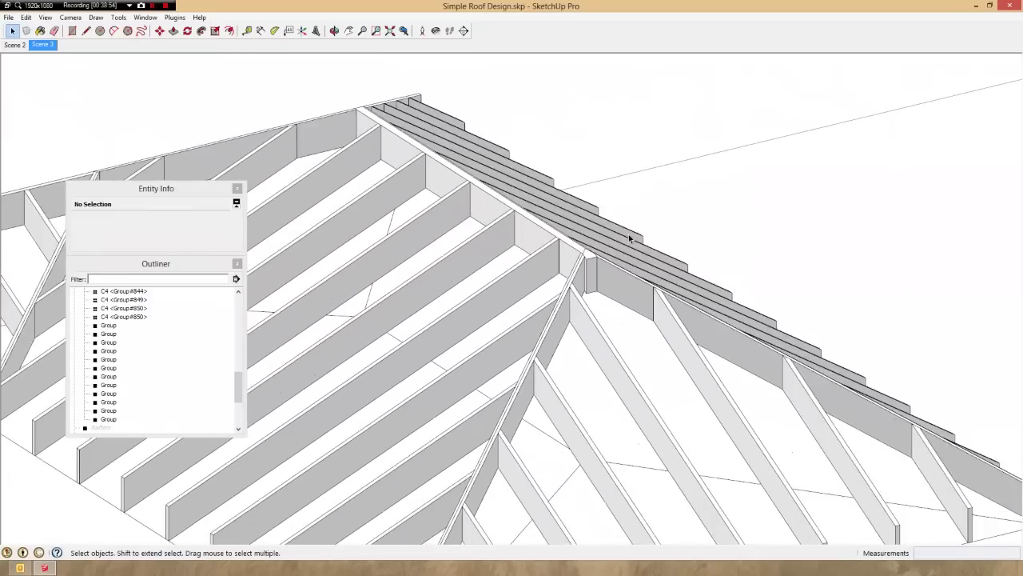
pyautogui.scroll(-6, 629, 244)
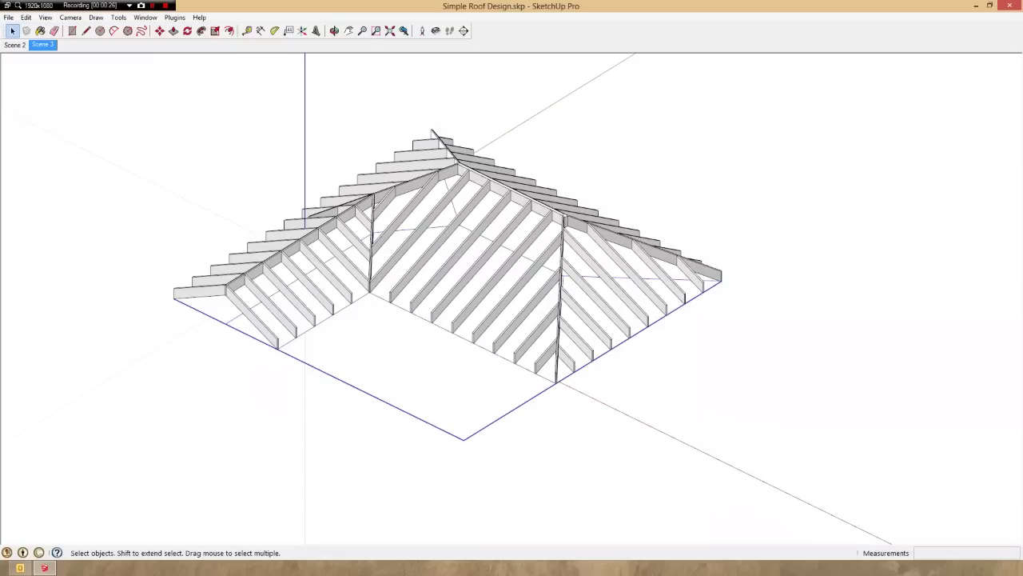
# - Enlarge the Outliner and review the Commons and Jacks subgroups inside the Rafters group
pyautogui.moveTo(682, 177); pyautogui.dragTo(201, 206)
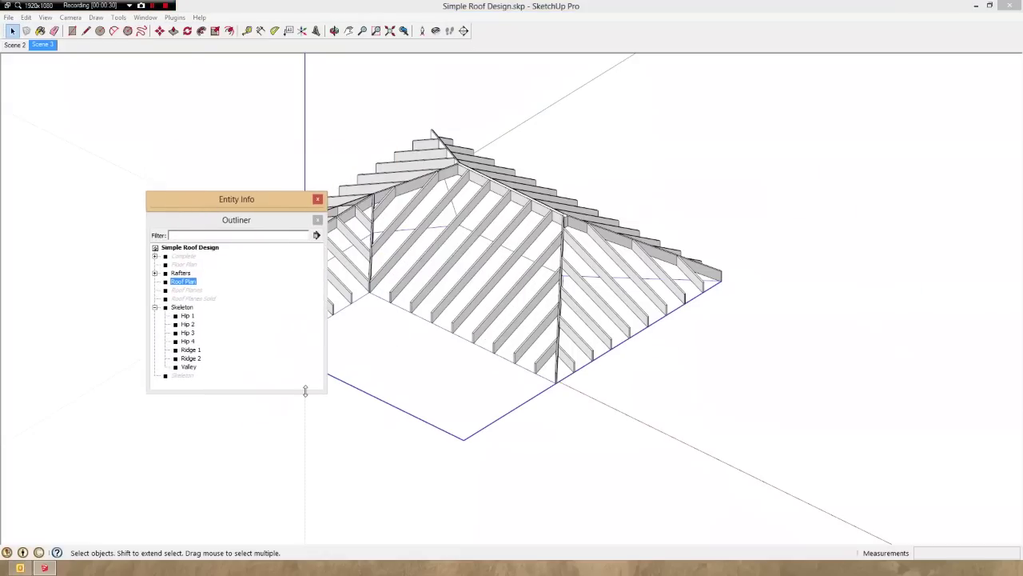
pyautogui.moveTo(305, 391); pyautogui.dragTo(295, 534)
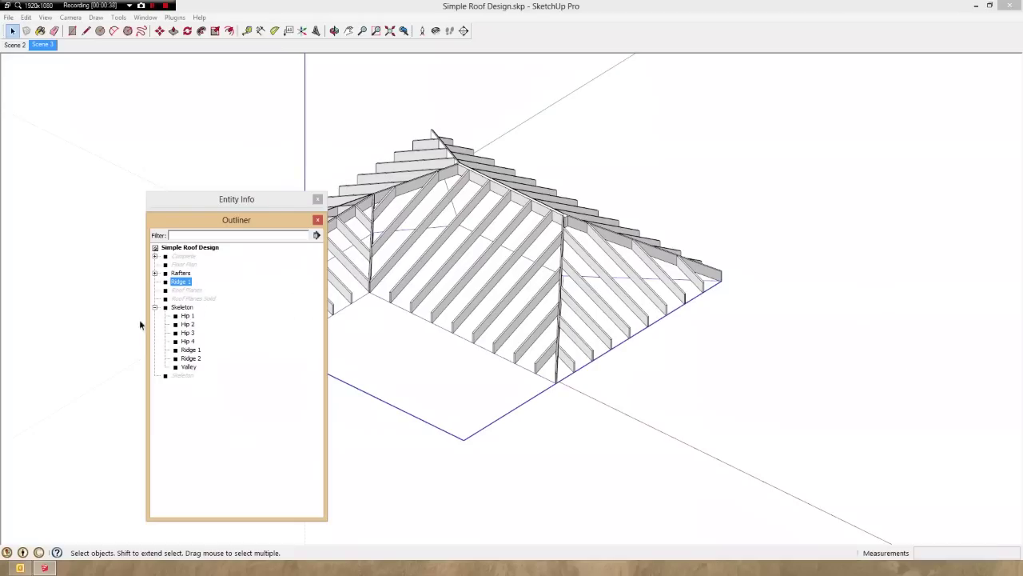
pyautogui.click(156, 275)
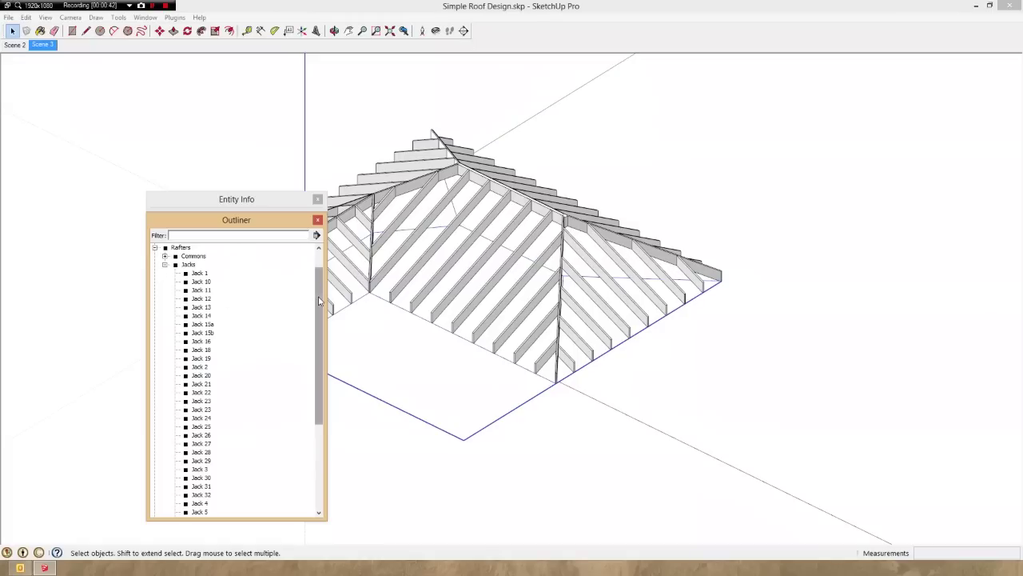
pyautogui.moveTo(319, 297)
pyautogui.mouseDown()
pyautogui.moveTo(310, 348)
pyautogui.moveTo(324, 293)
pyautogui.mouseUp()
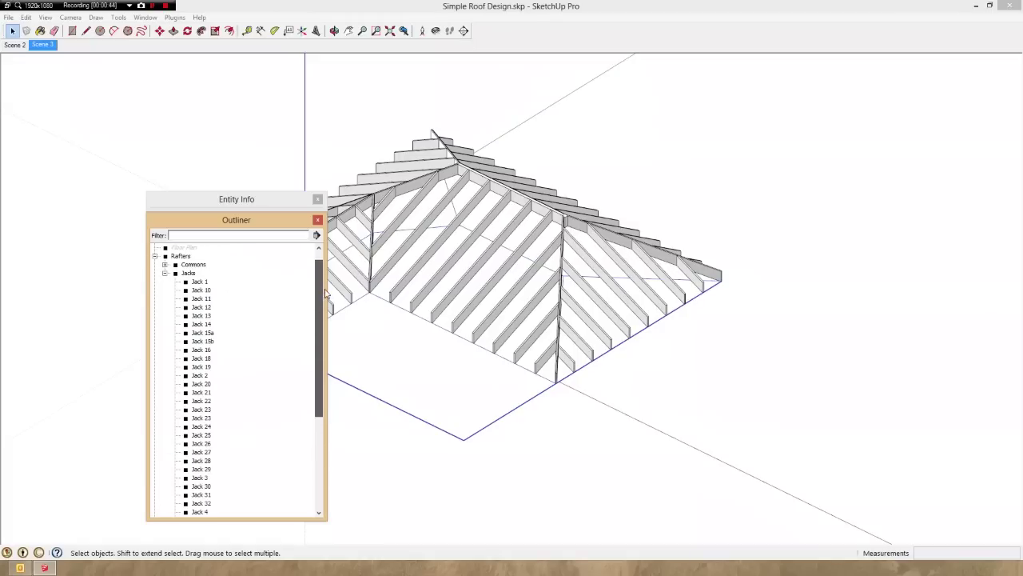
pyautogui.click(164, 273)
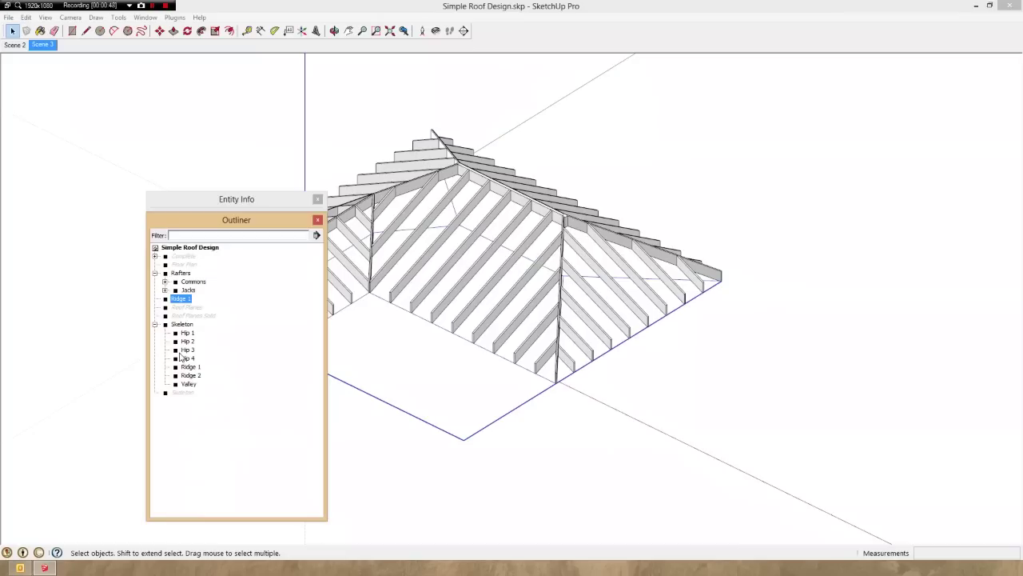
pyautogui.click(165, 282)
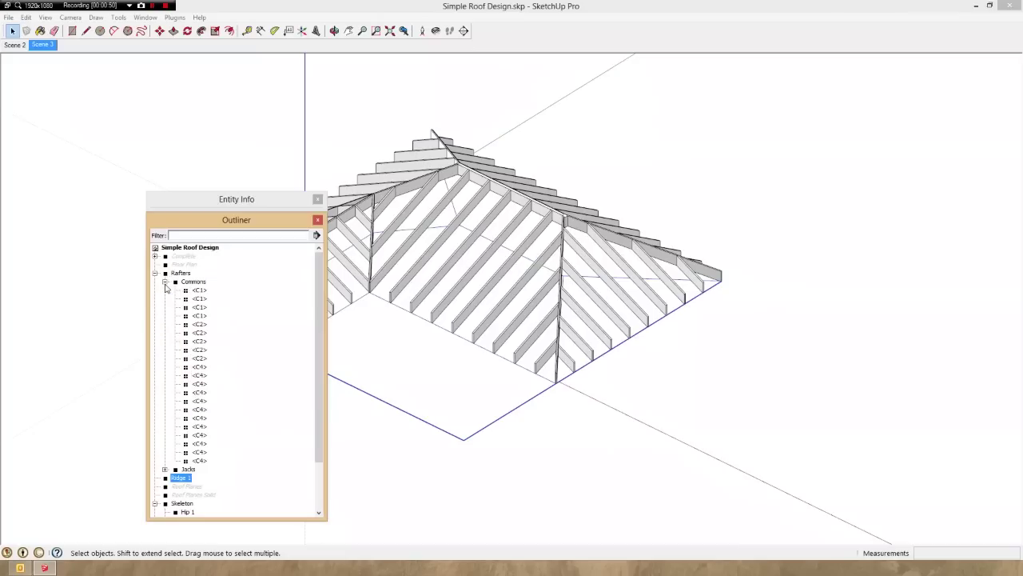
pyautogui.click(165, 281)
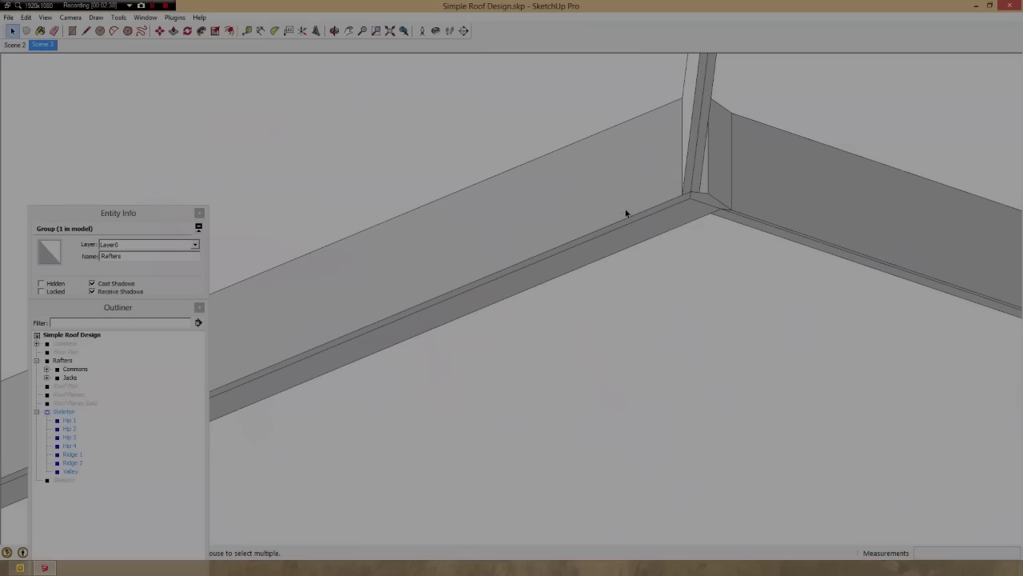
# - Open Ridge 1 in the Skeleton group for editing and examine its angled end
pyautogui.doubleClick(624, 209)
pyautogui.click(624, 208)
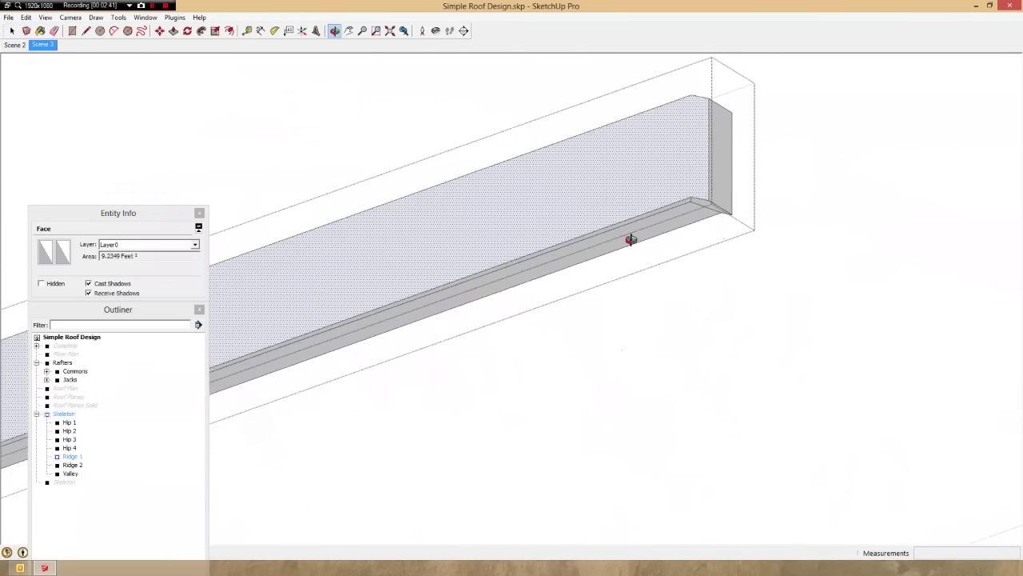
pyautogui.moveTo(629, 235); pyautogui.dragTo(642, 187, button='middle')
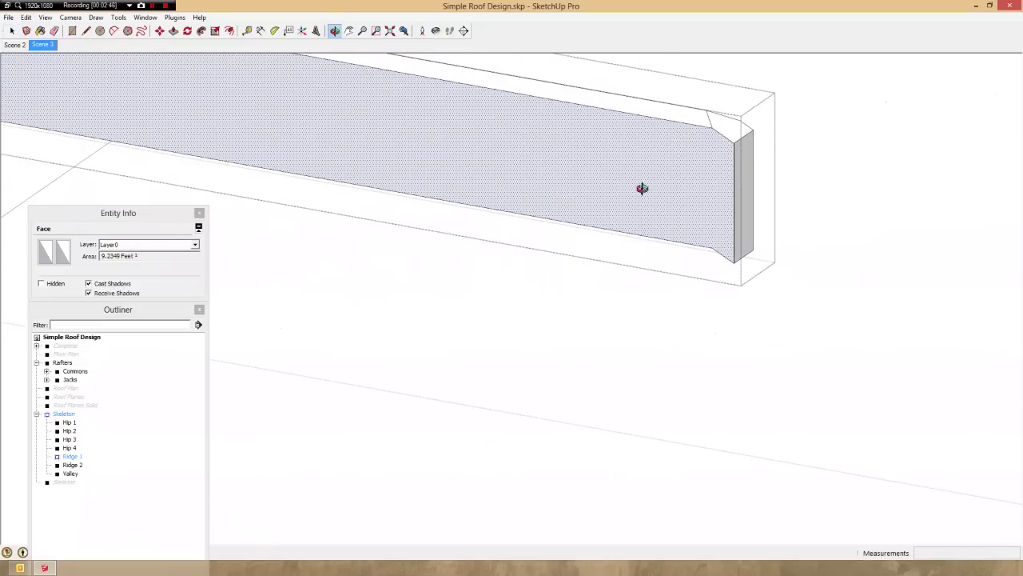
pyautogui.press('space')
pyautogui.moveTo(719, 203); pyautogui.dragTo(569, 247, button='middle')
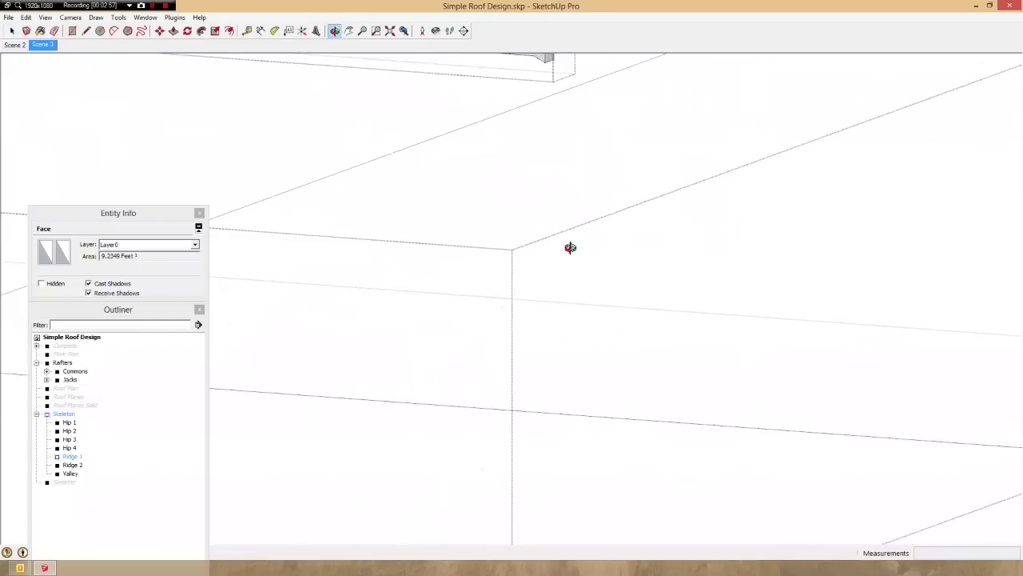
pyautogui.scroll(-6, 676, 306)
pyautogui.scroll(-2, 626, 235)
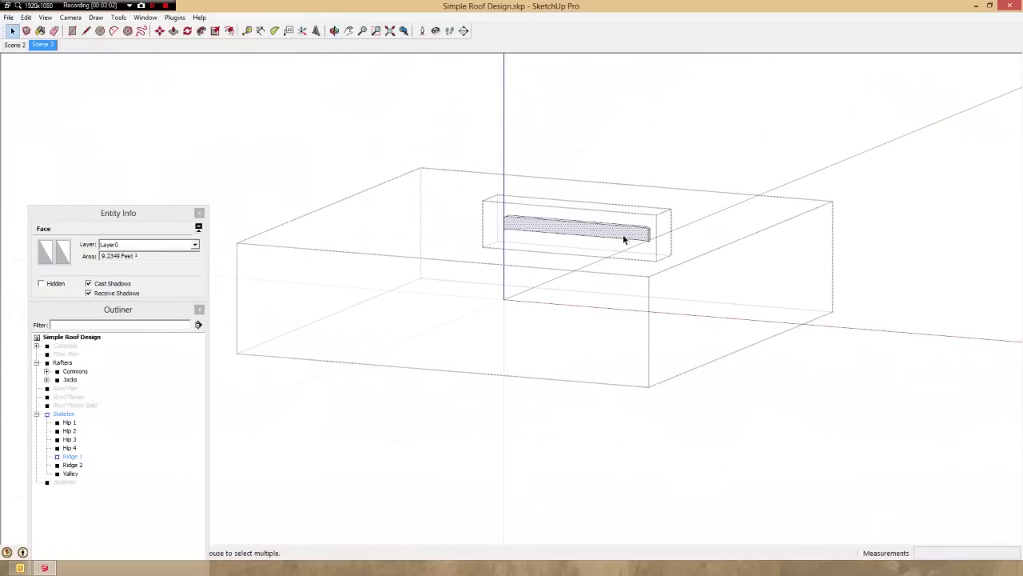
# - Draw a large horizontal cutting circle through Ridge 1, wide enough to span the board's whole length
pyautogui.press('c')
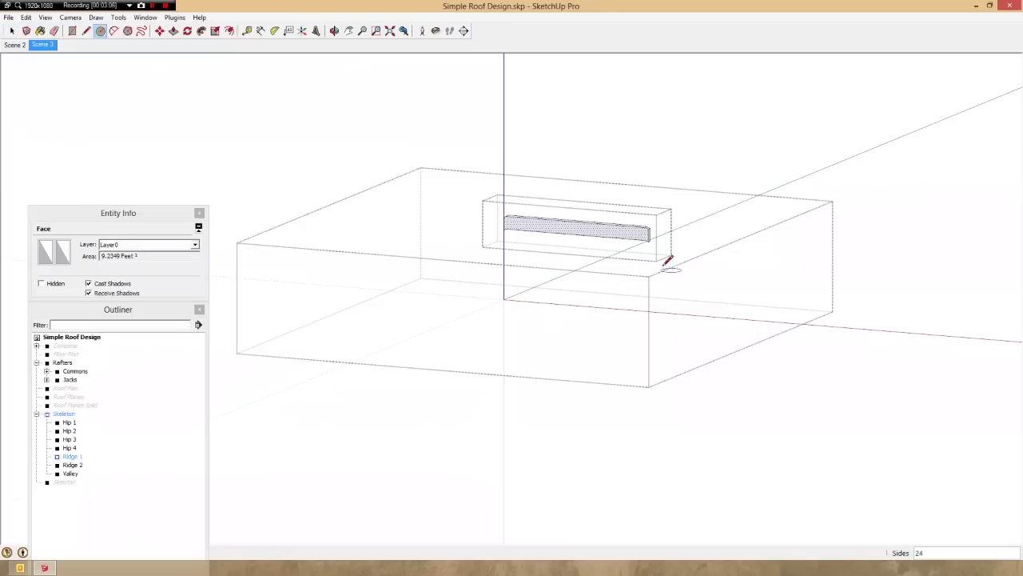
pyautogui.scroll(2, 528, 266)
pyautogui.scroll(4, 650, 191)
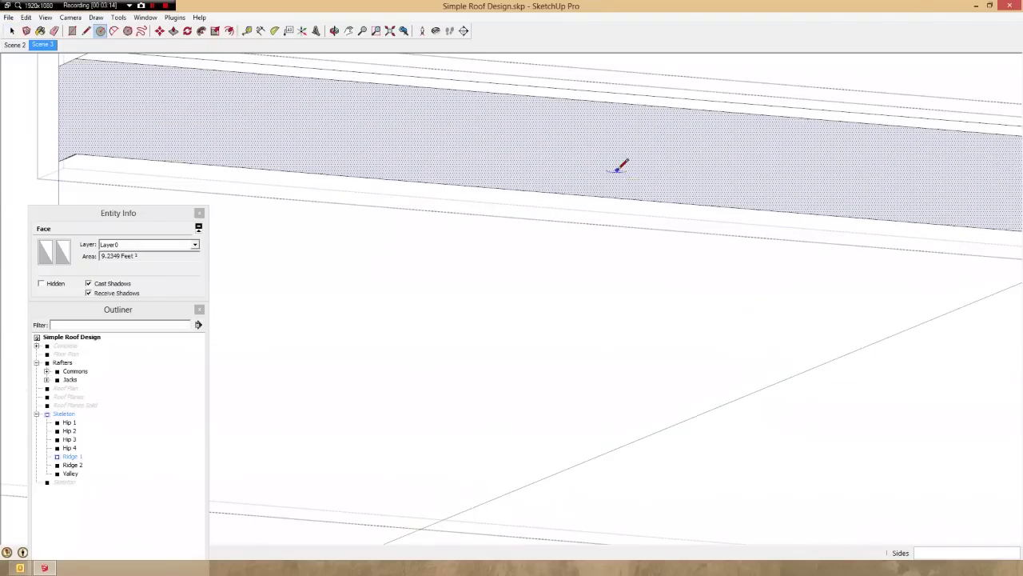
pyautogui.click(617, 169)
pyautogui.scroll(-6, 639, 192)
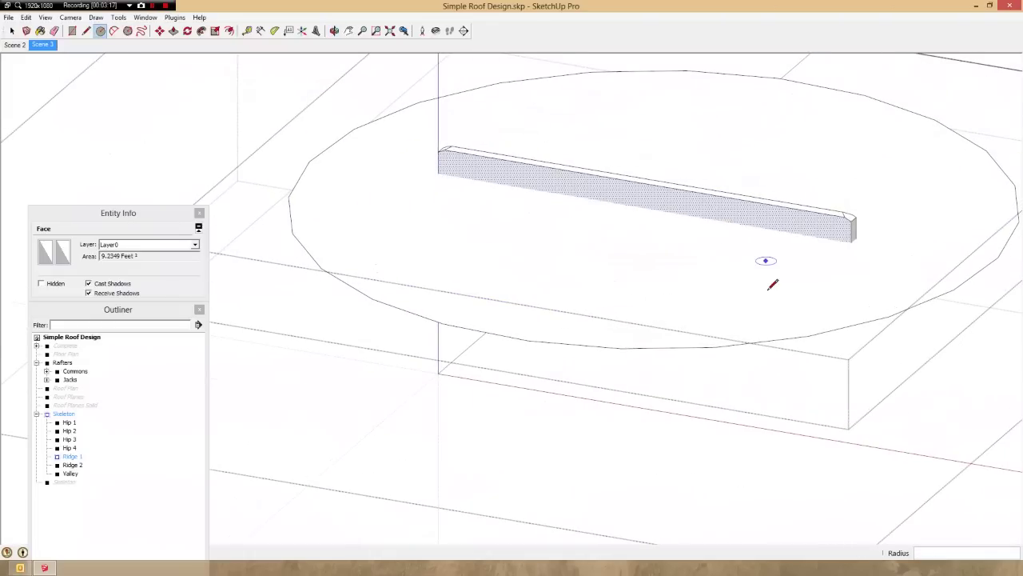
# - Split Ridge 1 where the horizontal cutting circle crosses it and delete the board's lower part together with the leftover circle
pyautogui.hotkey('ctrl', 'a')
pyautogui.hotkey('ctrl', 't')
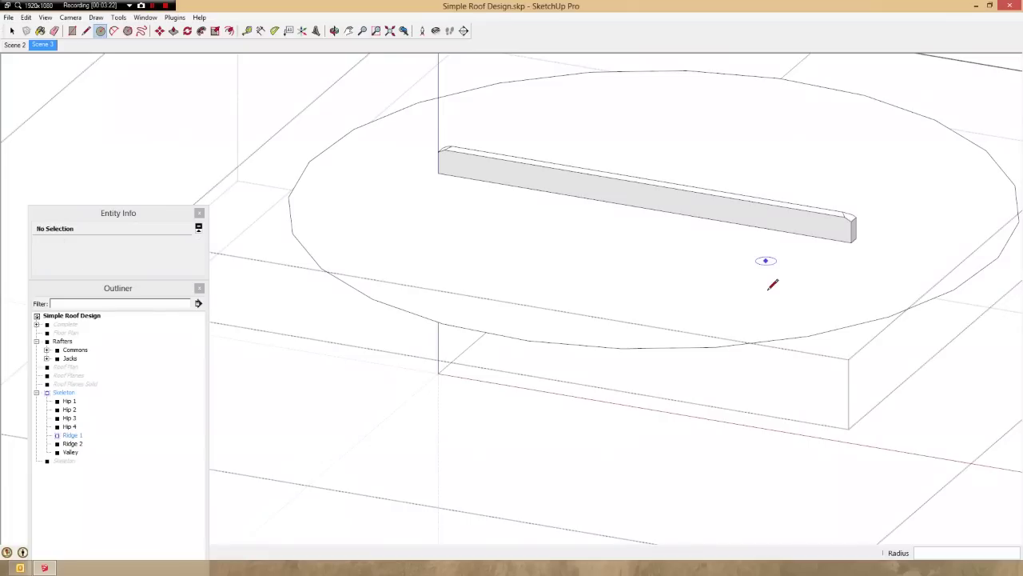
pyautogui.moveTo(845, 289); pyautogui.dragTo(779, 279, button='middle')
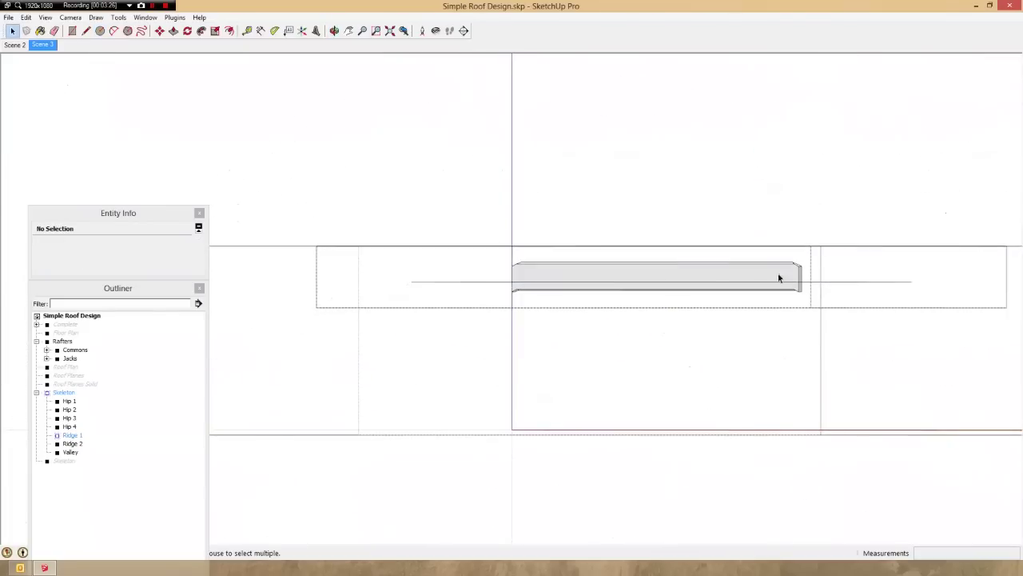
pyautogui.scroll(2, 852, 299)
pyautogui.moveTo(304, 364); pyautogui.dragTo(237, 366)
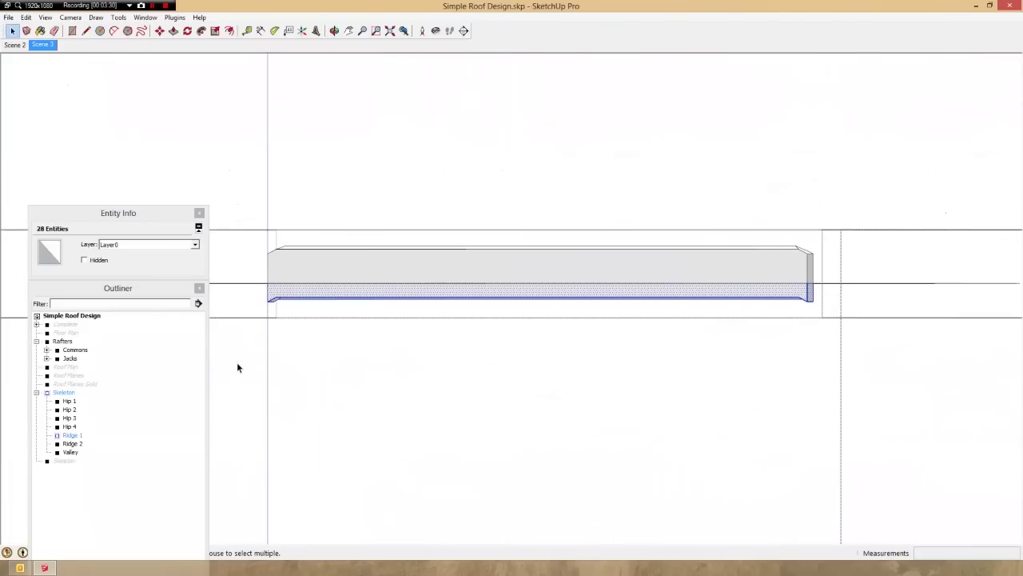
pyautogui.click(237, 368)
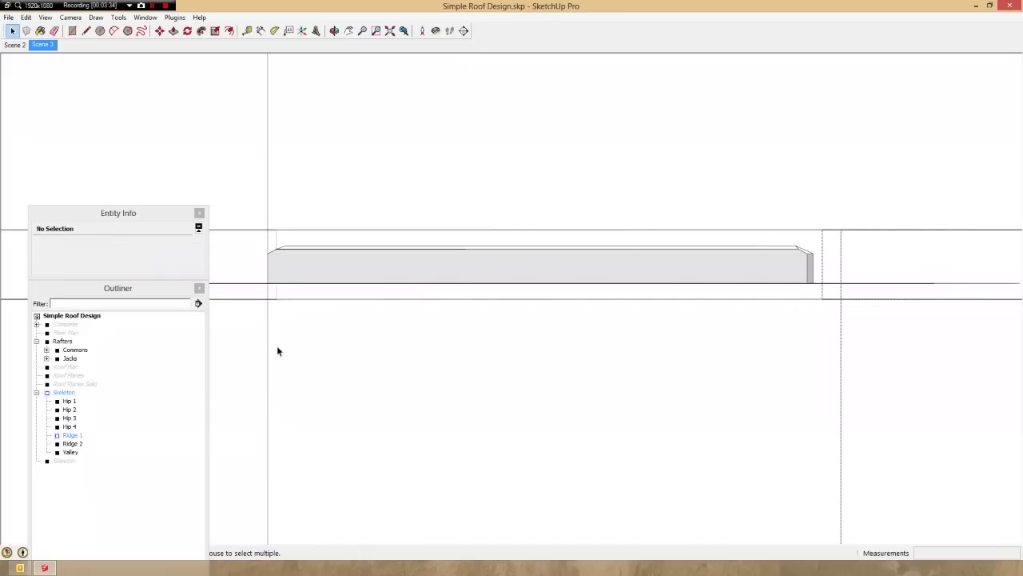
pyautogui.moveTo(277, 350); pyautogui.dragTo(729, 320, button='middle')
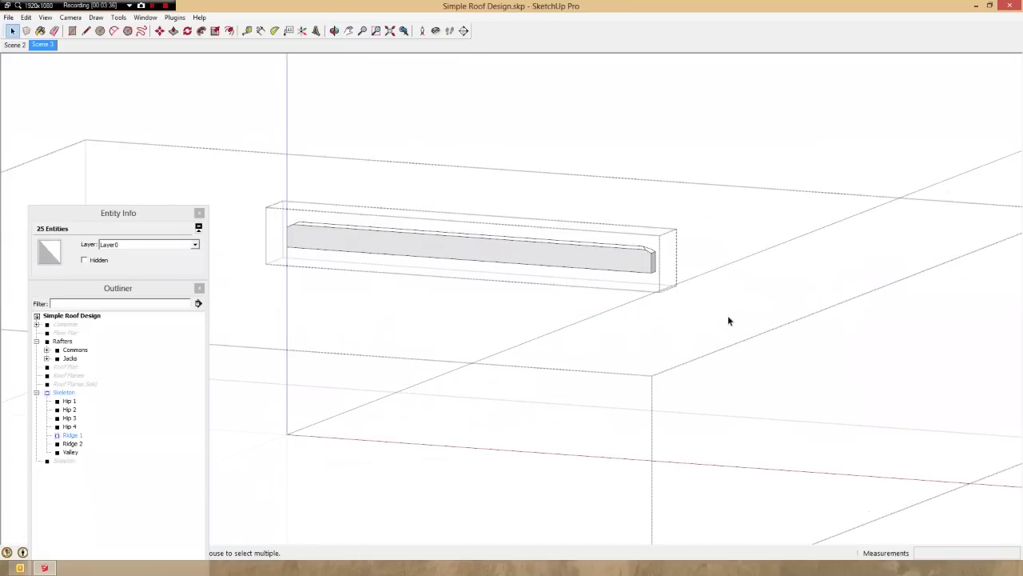
# - Place a guide point 11 inches straight down from the end of Ridge 1's top edge
pyautogui.scroll(3, 612, 258)
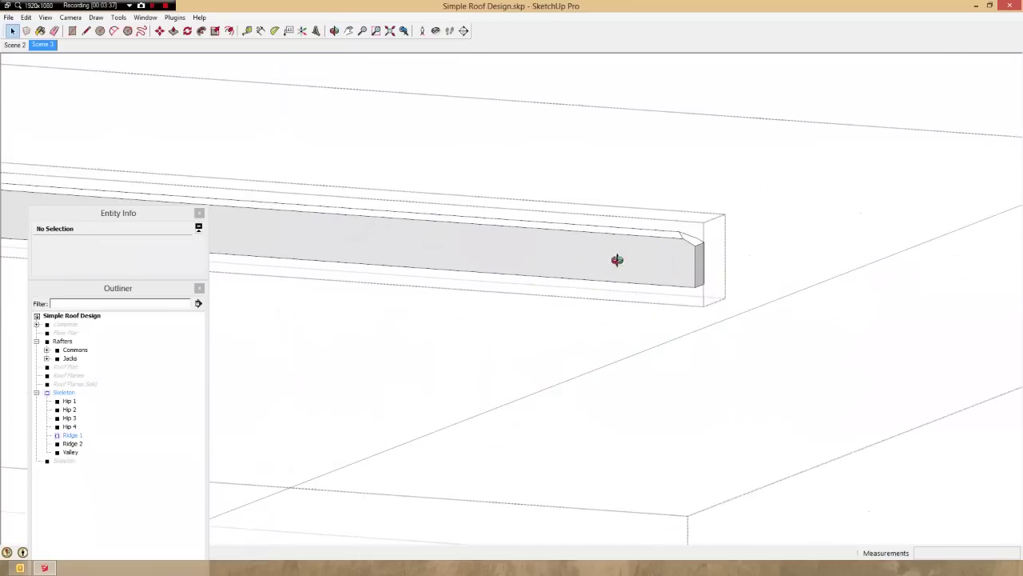
pyautogui.keyDown('shift'); pyautogui.moveTo(613, 258); pyautogui.dragTo(806, 297, button='middle'); pyautogui.keyUp('shift')
pyautogui.scroll(2, 586, 429)
pyautogui.scroll(4, 736, 300)
pyautogui.click(718, 288)
pyautogui.click(817, 351)
pyautogui.scroll(3, 800, 286)
pyautogui.scroll(3, 805, 278)
pyautogui.scroll(-2, 805, 221)
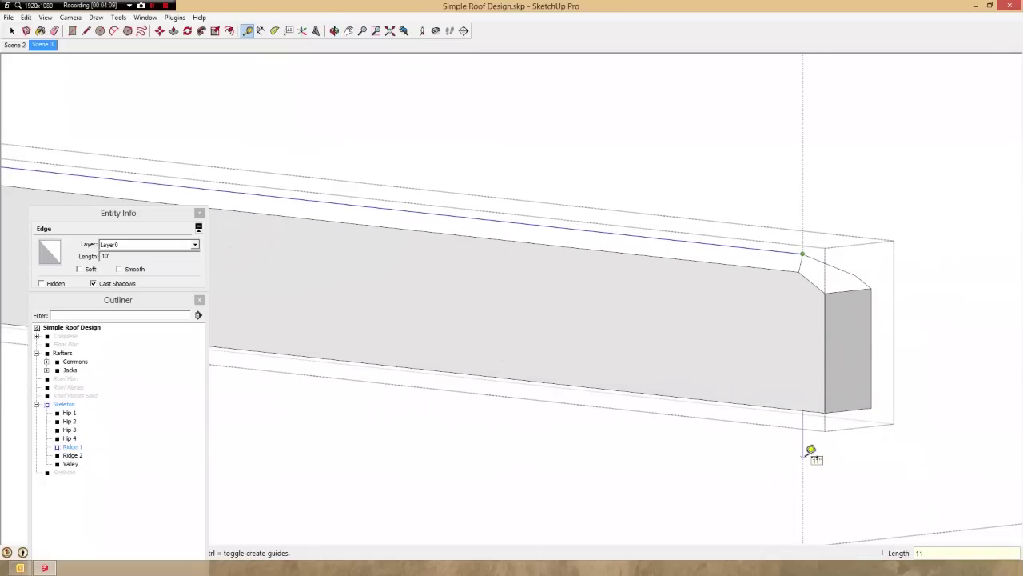
pyautogui.press('Return')
# - Push/Pull Ridge 1's bottom face down to the guide point and finish editing the board
pyautogui.moveTo(805, 423); pyautogui.dragTo(849, 308, button='middle')
pyautogui.press('space')
pyautogui.click(834, 325)
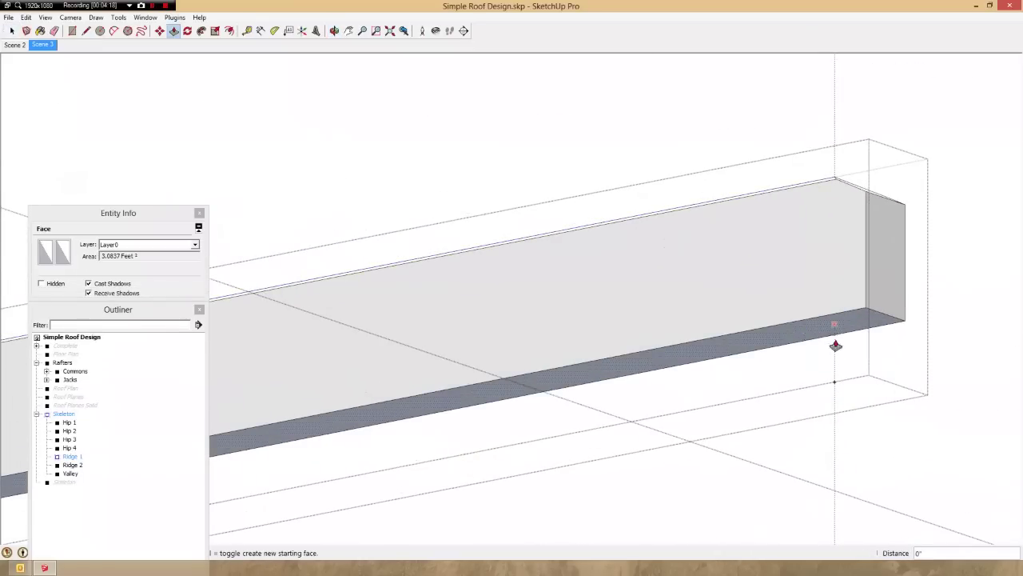
pyautogui.click(835, 383)
pyautogui.press('space')
pyautogui.scroll(-3, 820, 320)
pyautogui.scroll(-4, 827, 404)
pyautogui.moveTo(817, 315); pyautogui.dragTo(787, 266, button='middle')
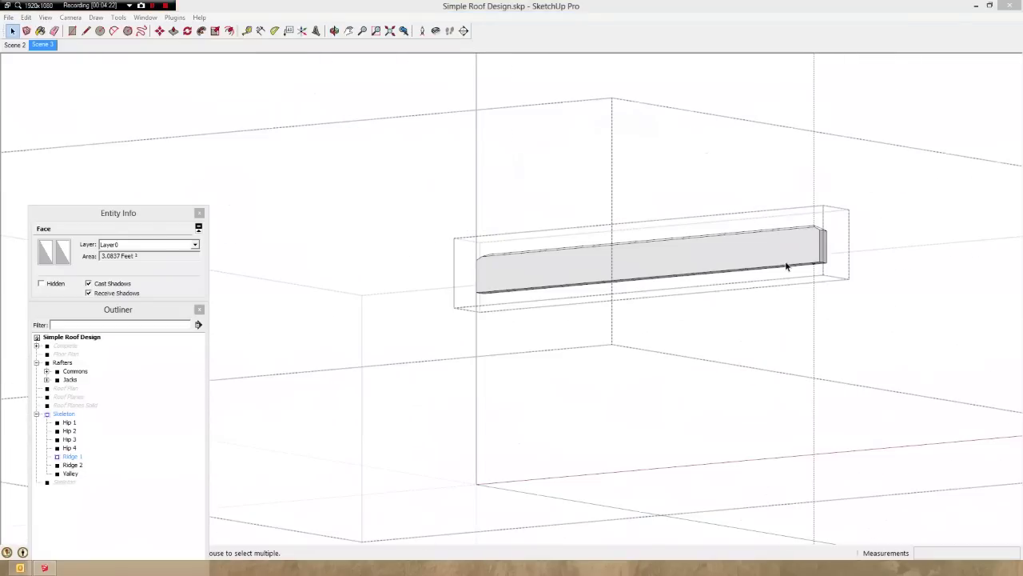
pyautogui.click(814, 303)
# - Examine the underside of Ridge 1 where it meets the hips and the rest of the skeleton
pyautogui.moveTo(810, 303); pyautogui.dragTo(939, 69, button='middle')
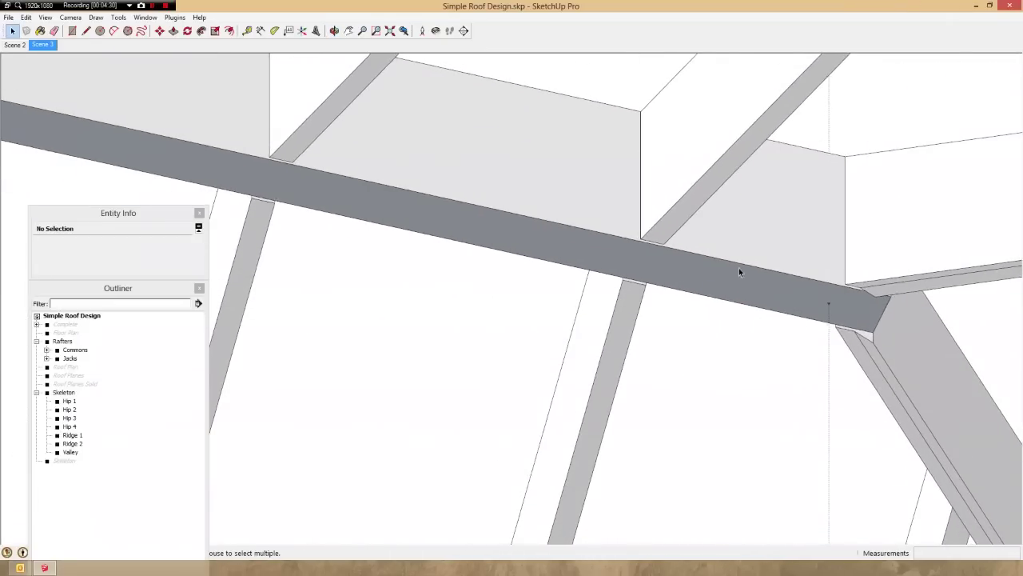
pyautogui.scroll(4, 729, 287)
pyautogui.click(728, 287)
pyautogui.scroll(-3, 672, 288)
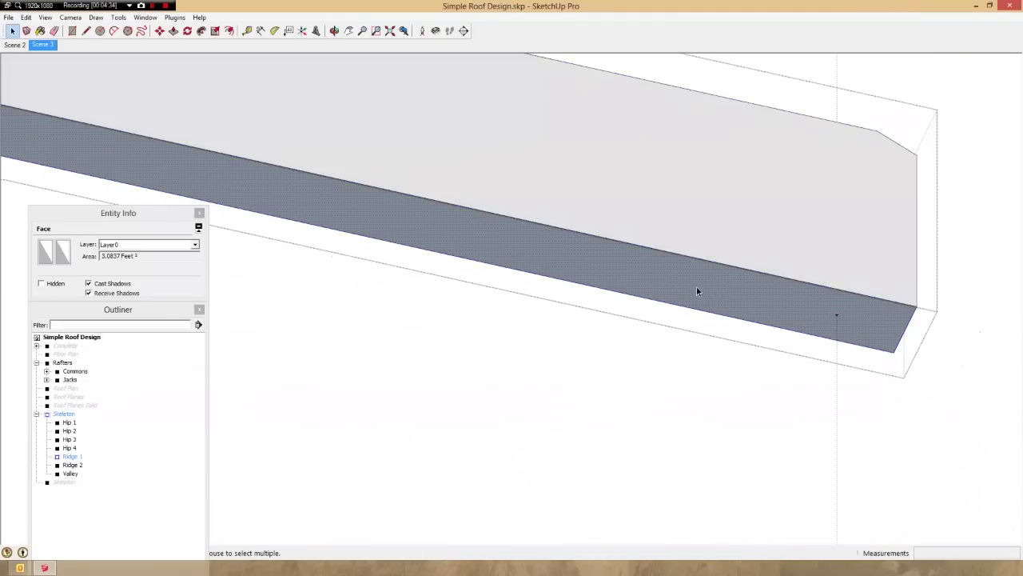
pyautogui.rightClick(696, 290)
pyautogui.moveTo(697, 291); pyautogui.dragTo(581, 383, button='middle')
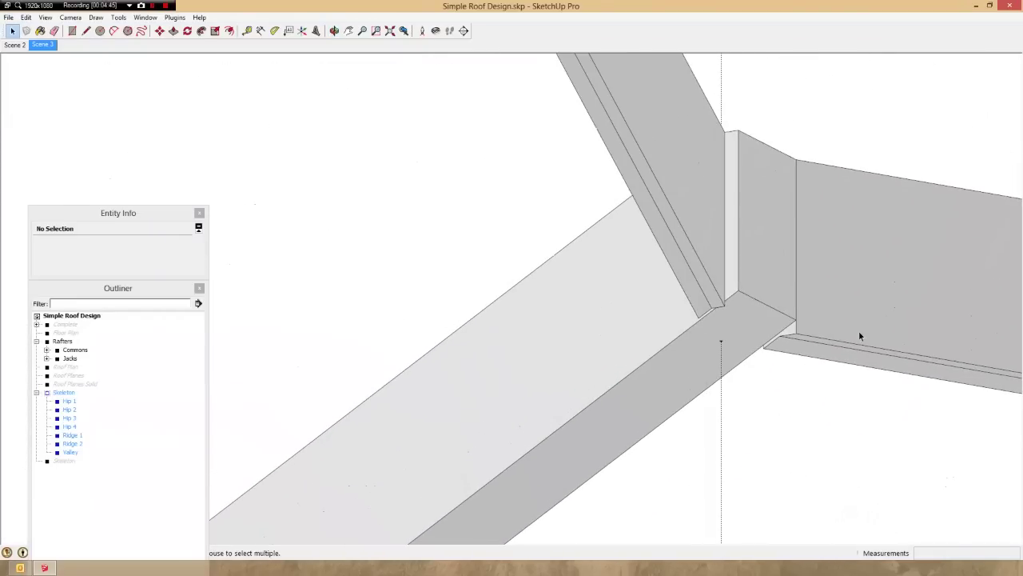
pyautogui.moveTo(861, 336); pyautogui.dragTo(552, 367, button='middle')
pyautogui.scroll(5, 542, 428)
pyautogui.scroll(-10, 552, 366)
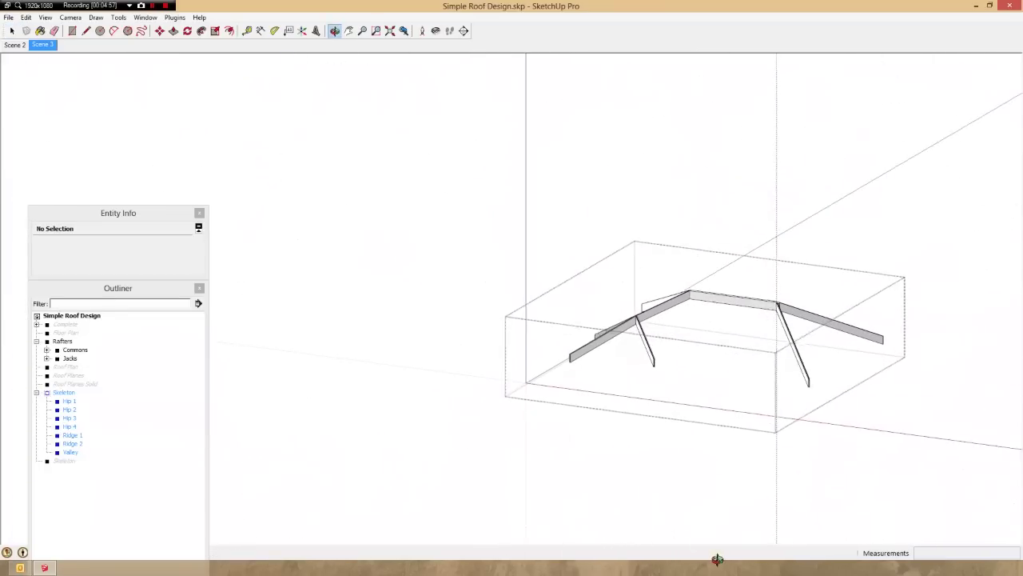
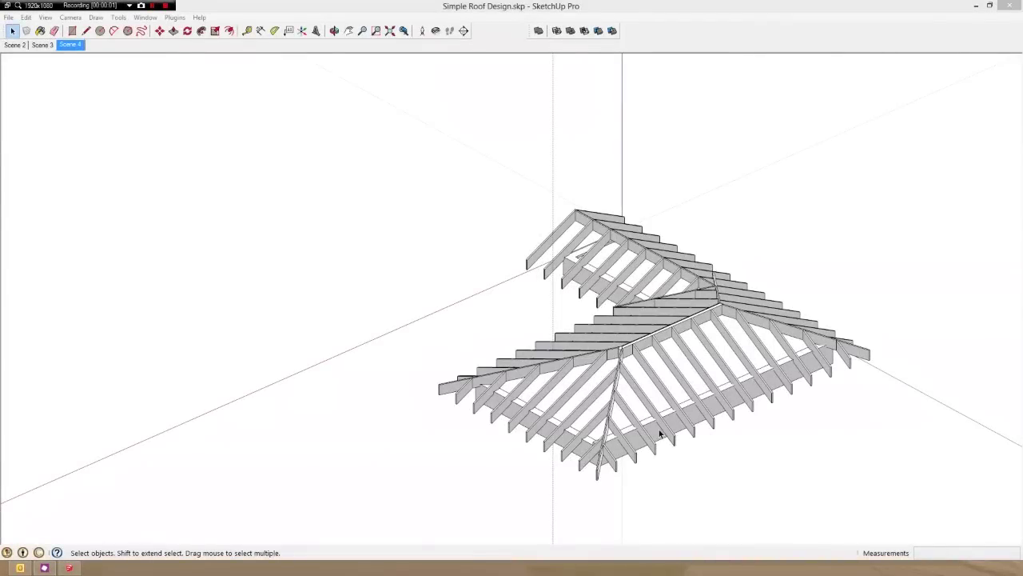
# - Select the rafters group and examine how the rafters cross the top of the walls around the hip corner
pyautogui.click(658, 430)
pyautogui.scroll(6, 669, 435)
pyautogui.middleClick(674, 434)
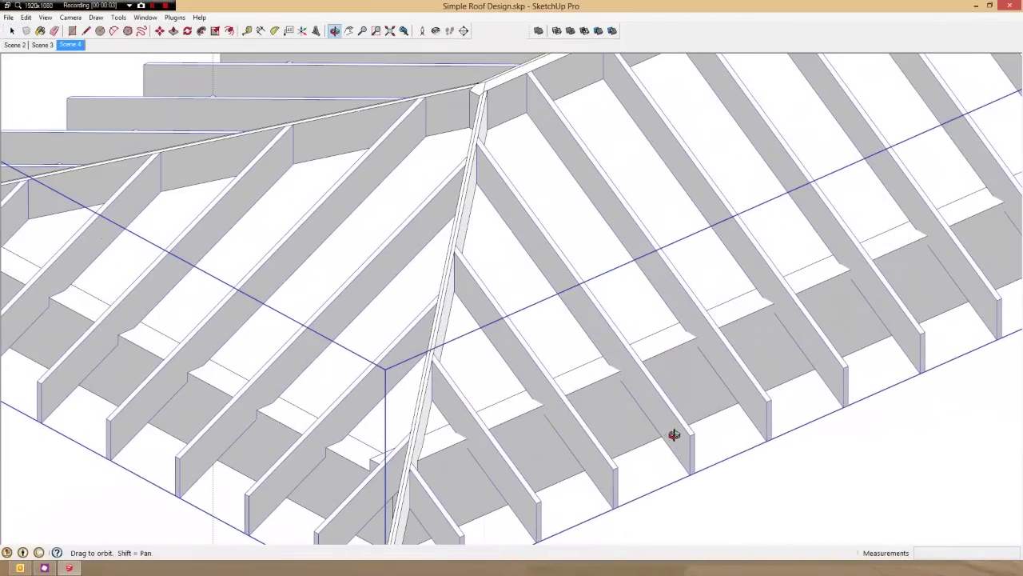
pyautogui.moveTo(674, 434); pyautogui.dragTo(708, 434, button='middle')
pyautogui.scroll(-3, 586, 405)
pyautogui.moveTo(586, 406); pyautogui.dragTo(625, 383, button='middle')
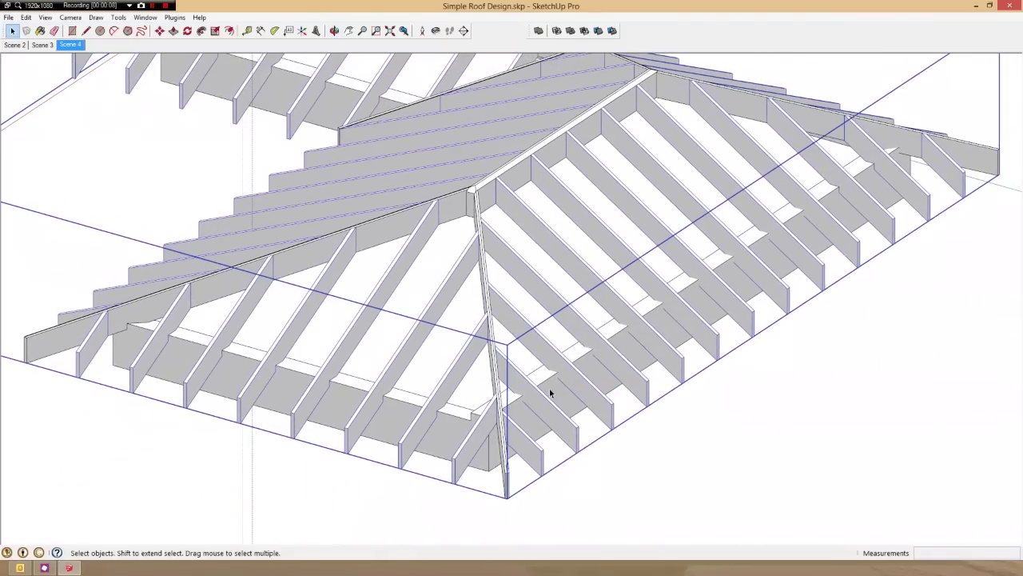
pyautogui.scroll(3, 524, 390)
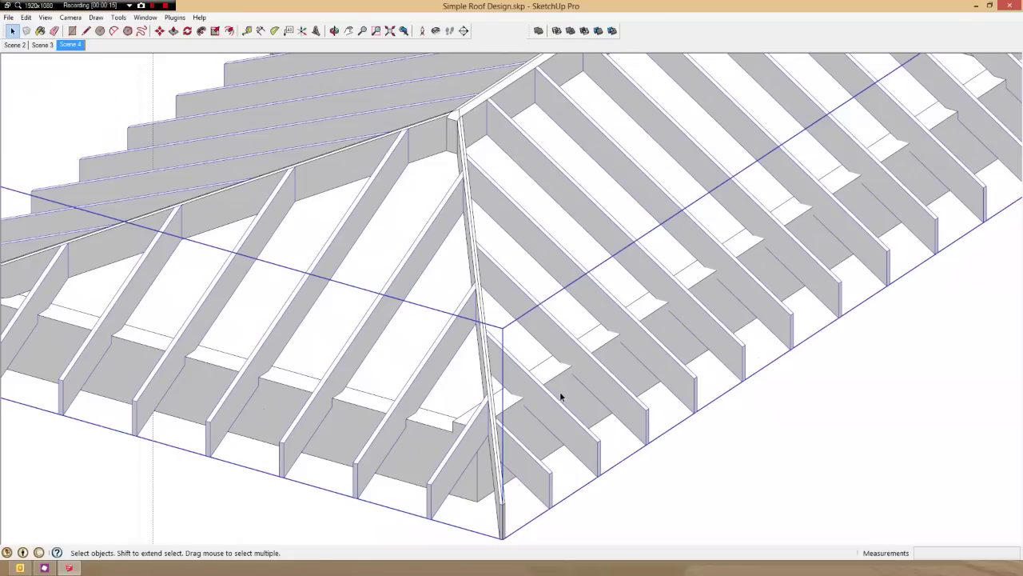
# - Measure vertically from the wall's outer top corner to the top edge of the adjoining rafter
pyautogui.moveTo(488, 427); pyautogui.dragTo(898, 375, button='middle')
pyautogui.press('space')
pyautogui.scroll(6, 427, 480)
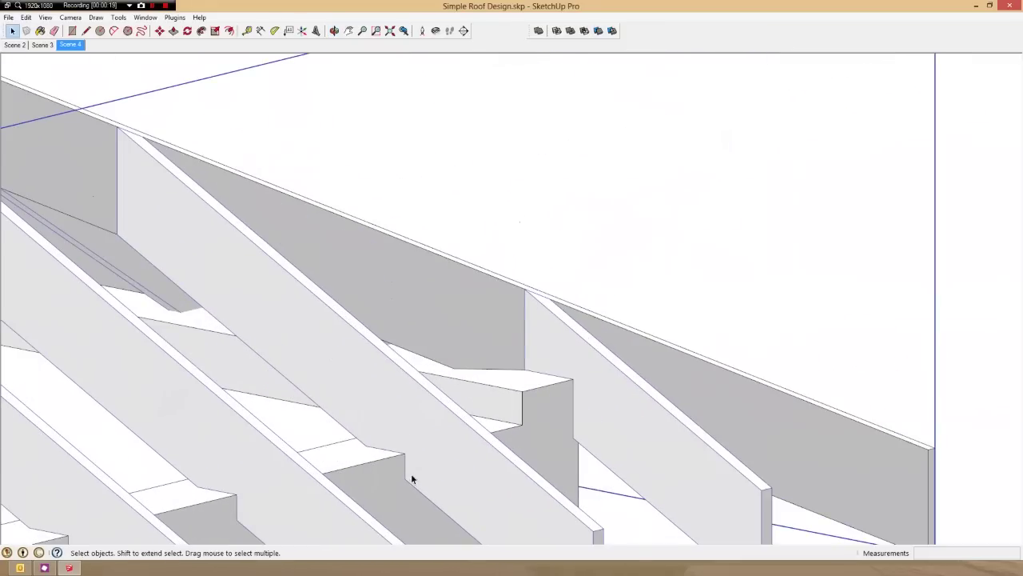
pyautogui.press('t')
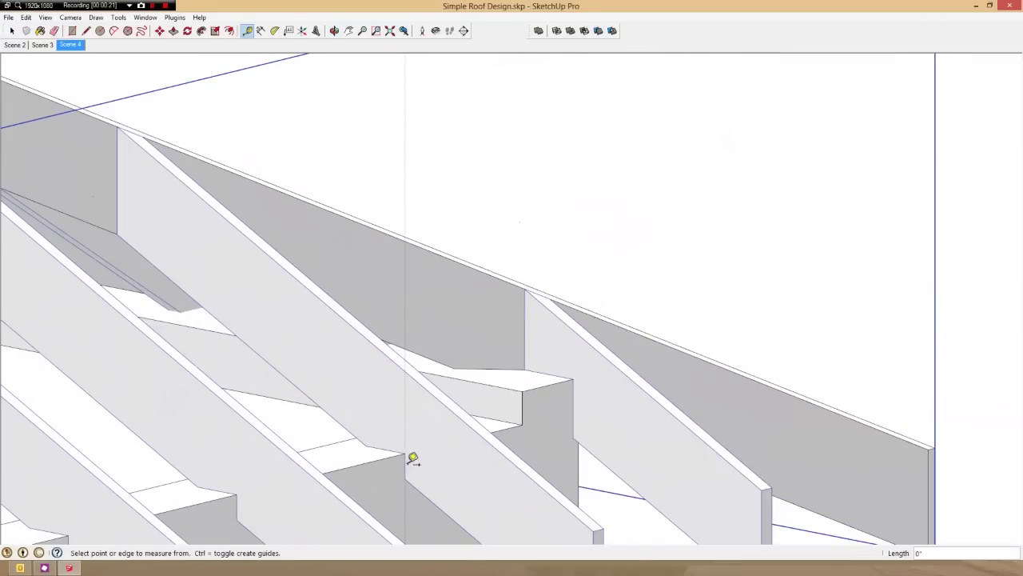
pyautogui.click(405, 452)
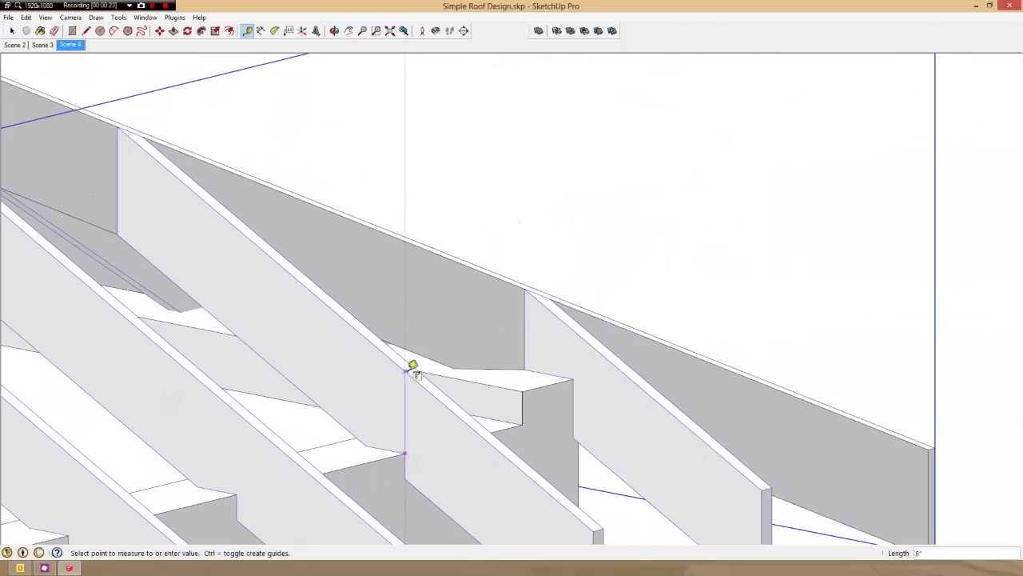
pyautogui.press('space')
# - Examine the L-shaped wall solid on its own from all around, including its stepped top, and show the rest of the model again
pyautogui.scroll(-3, 408, 373)
pyautogui.moveTo(432, 419); pyautogui.dragTo(2, 430, button='middle')
pyautogui.scroll(5, 376, 425)
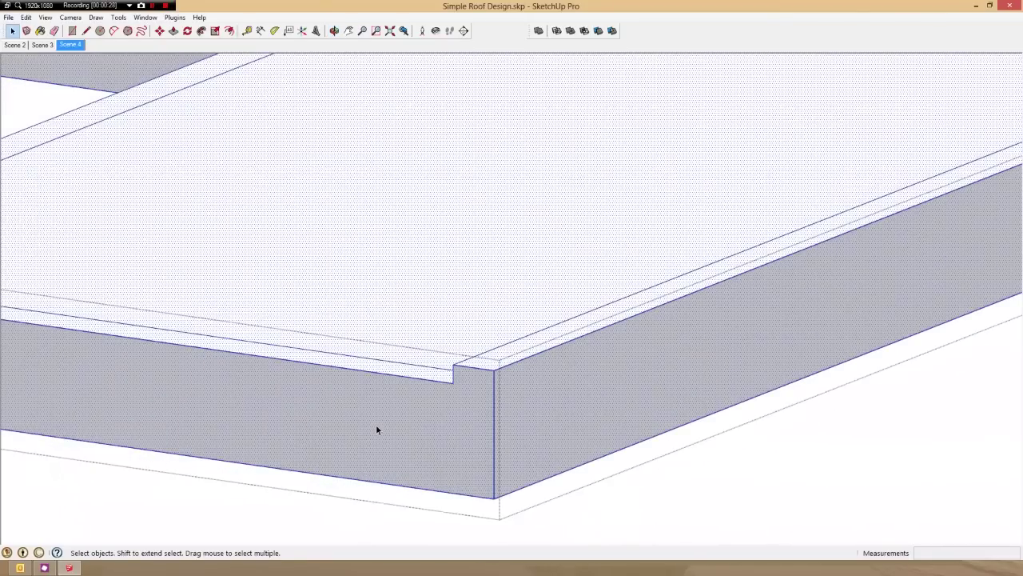
pyautogui.scroll(-5, 483, 474)
pyautogui.moveTo(482, 475); pyautogui.dragTo(797, 487, button='middle')
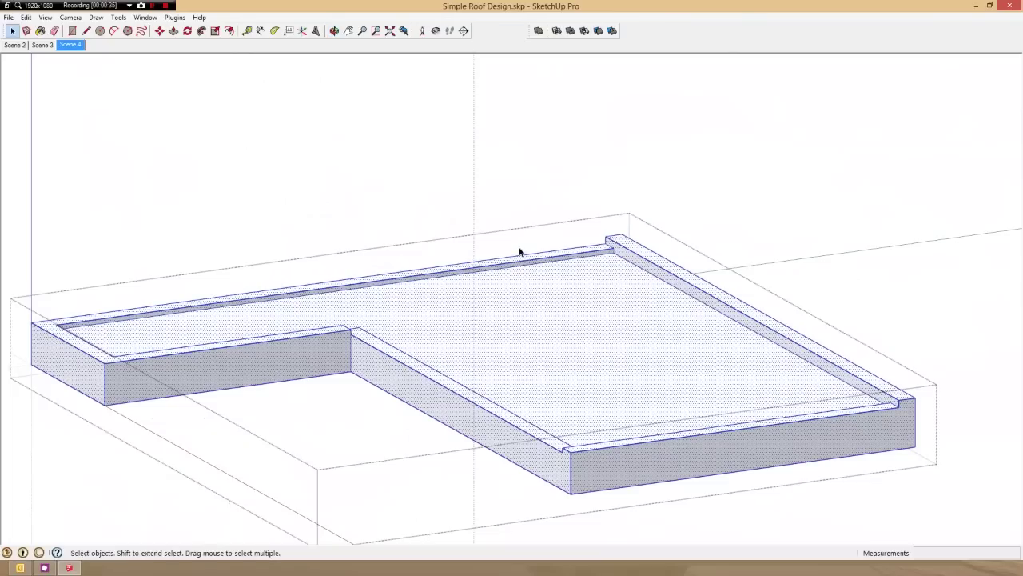
pyautogui.moveTo(600, 441); pyautogui.dragTo(369, 449, button='middle')
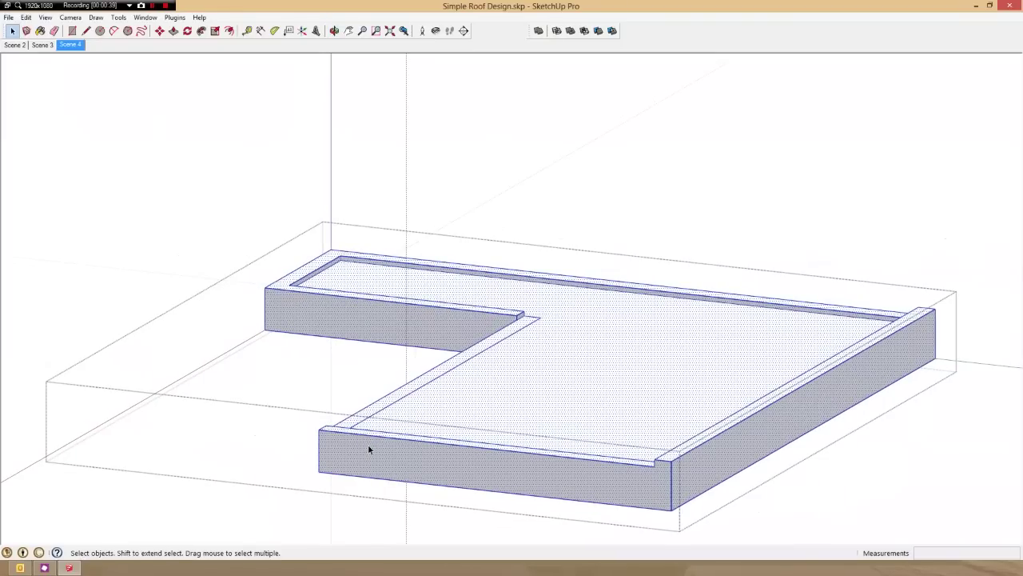
pyautogui.press('h')
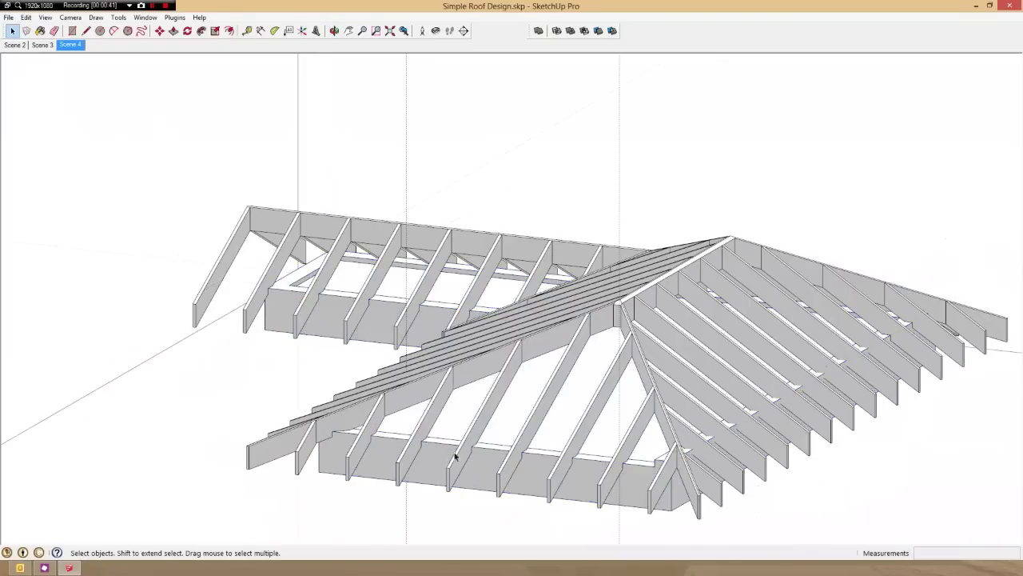
# - Open the jack rafters group for editing and select the second jack out from the front hip corner
pyautogui.scroll(-3, 573, 484)
pyautogui.scroll(8, 676, 450)
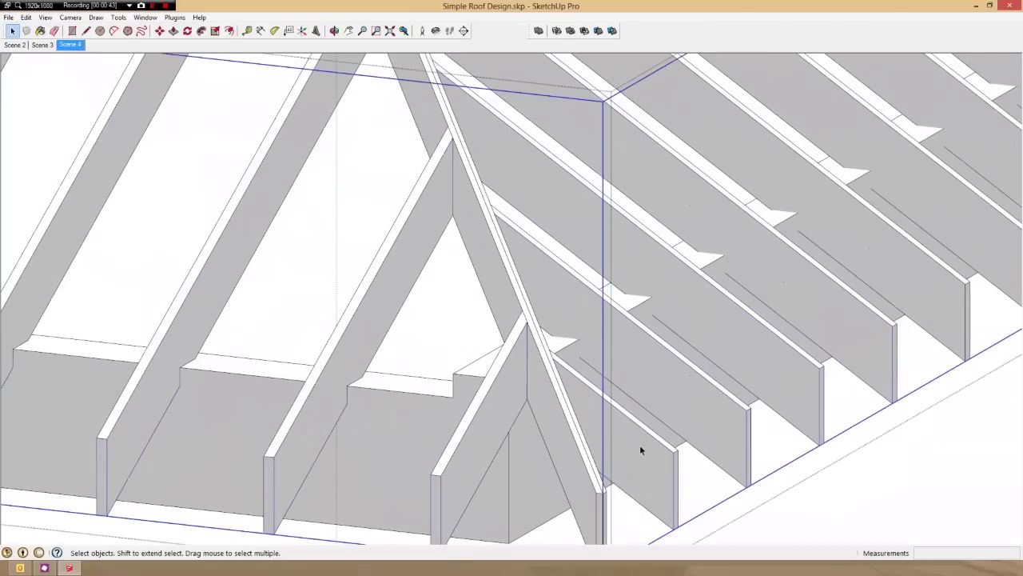
pyautogui.doubleClick(640, 448)
pyautogui.click(640, 448)
pyautogui.moveTo(639, 447)
pyautogui.mouseDown(button='middle')
pyautogui.moveTo(583, 456)
pyautogui.moveTo(658, 440)
pyautogui.mouseUp(button='middle')
pyautogui.scroll(-2, 714, 409)
pyautogui.moveTo(714, 409); pyautogui.dragTo(663, 407, button='middle')
pyautogui.scroll(-3, 507, 406)
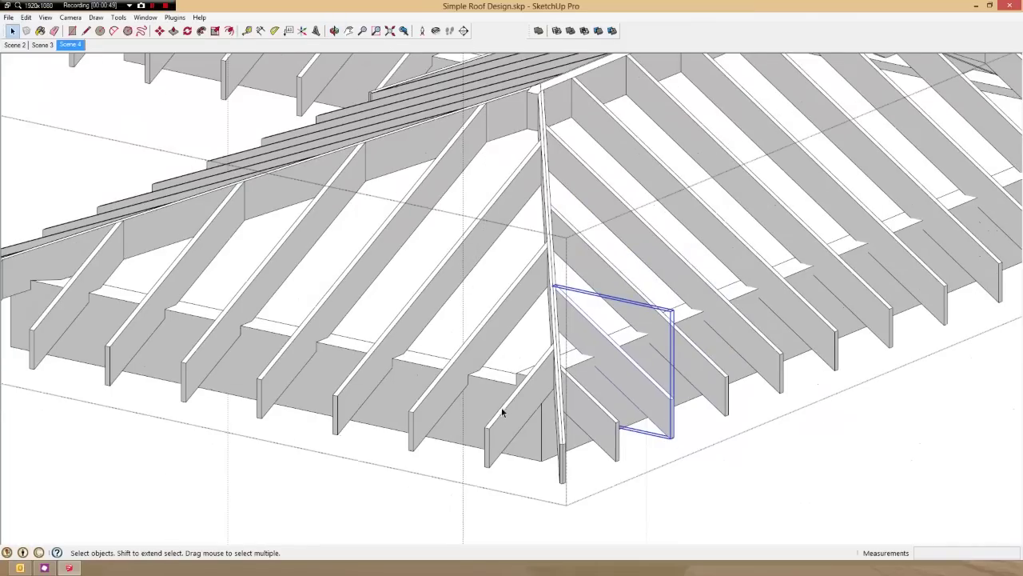
# - Open the second jack rafter for editing, isolate it from the rest of the model and select all its geometry
pyautogui.scroll(5, 598, 359)
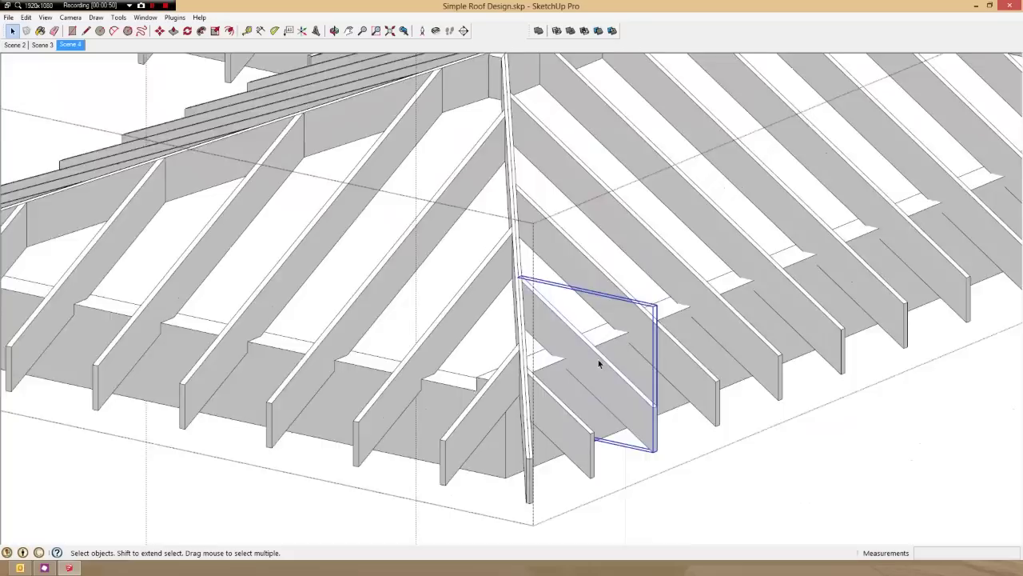
pyautogui.click(609, 381)
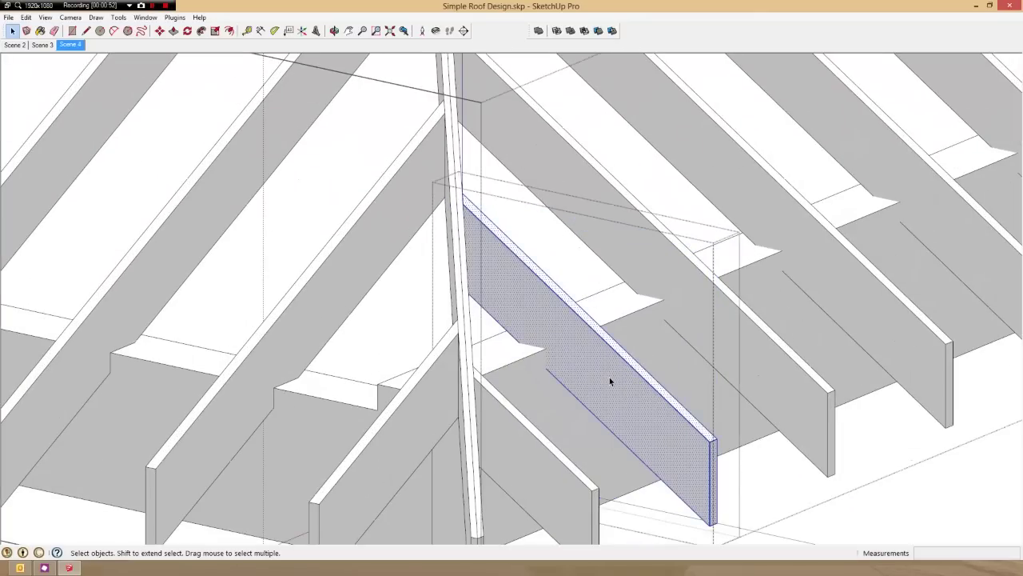
pyautogui.doubleClick(609, 377)
pyautogui.scroll(-3, 594, 372)
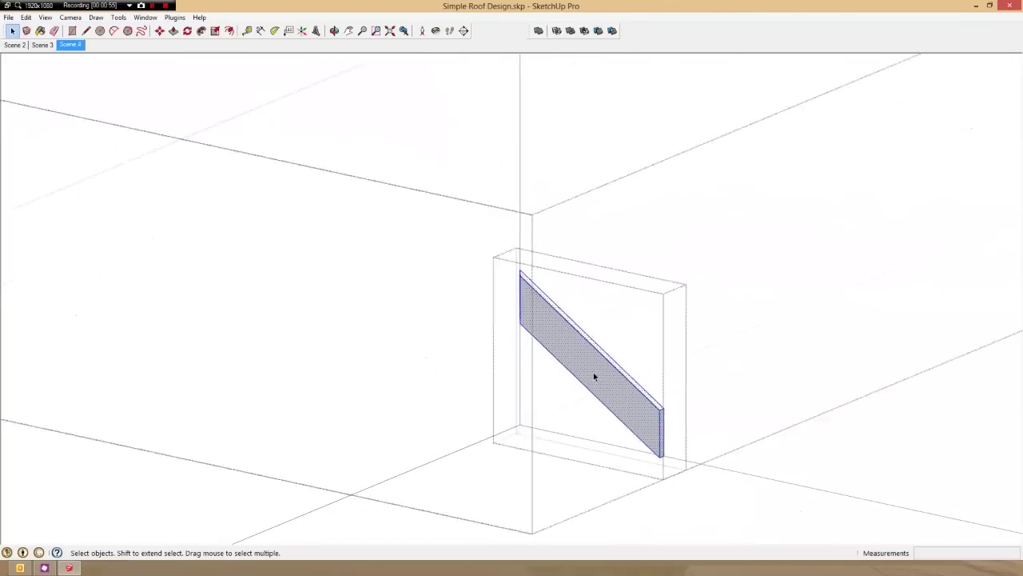
pyautogui.scroll(3, 593, 372)
pyautogui.moveTo(594, 372); pyautogui.dragTo(613, 361, button='middle')
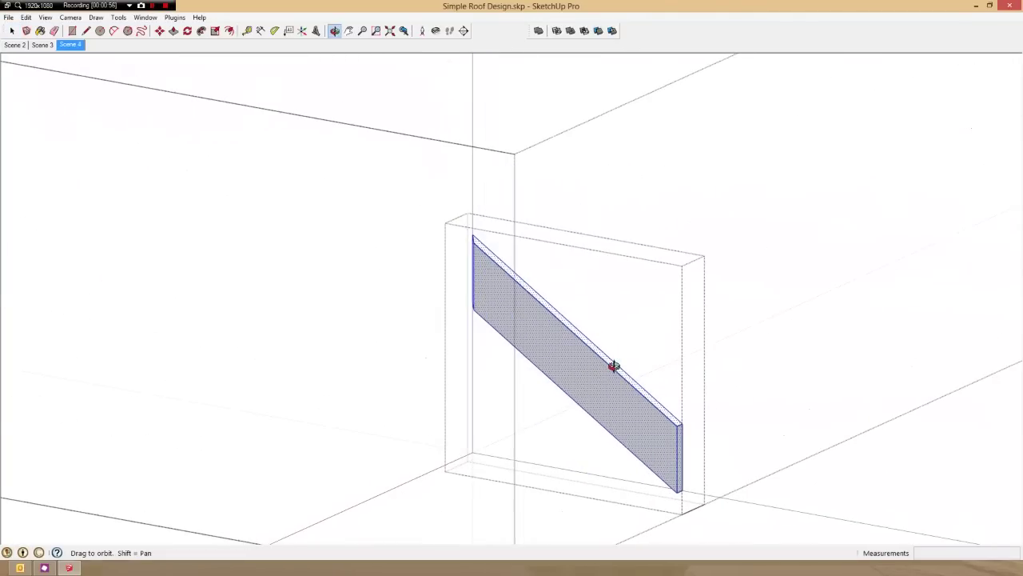
# - Intersect the jack rafter's faces with the model to outline the birdsmouth notch at the wall
pyautogui.rightClick(568, 373)
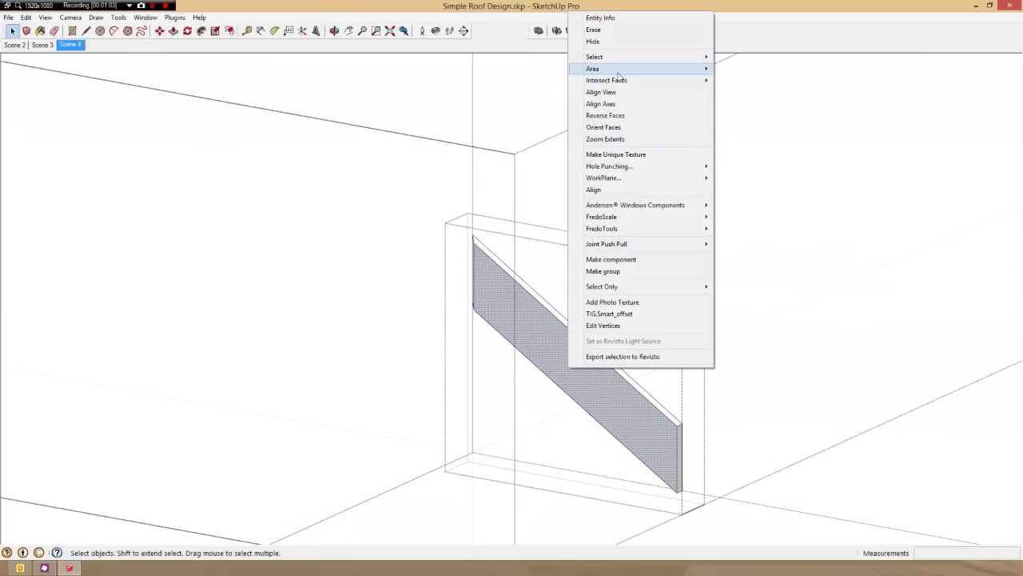
pyautogui.moveTo(617, 82)
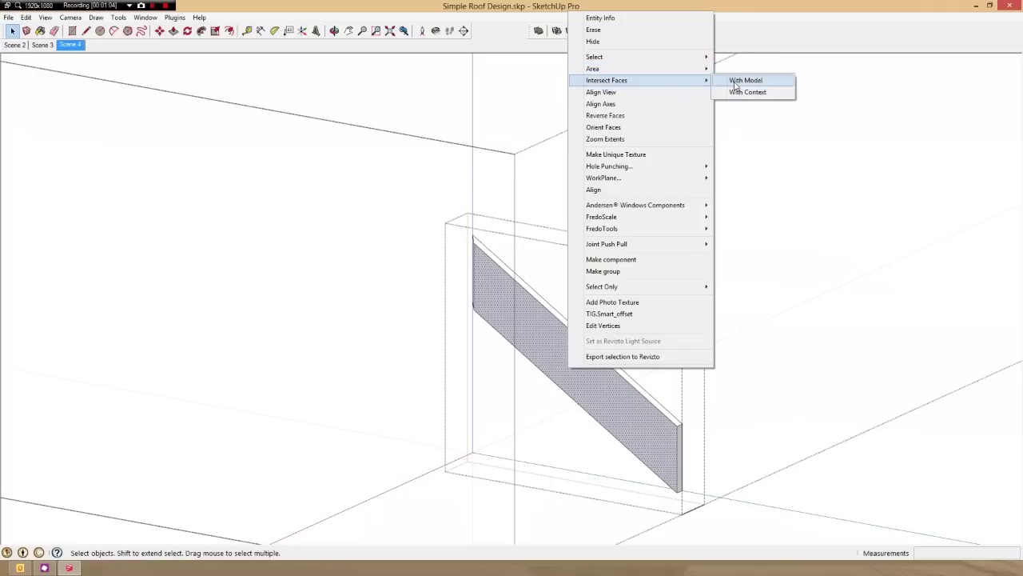
pyautogui.click(737, 82)
# - Push the outlined triangle 1 1/2" through the second jack rafter to cut its birdsmouth notch, and finish editing that rafter
pyautogui.scroll(3, 524, 367)
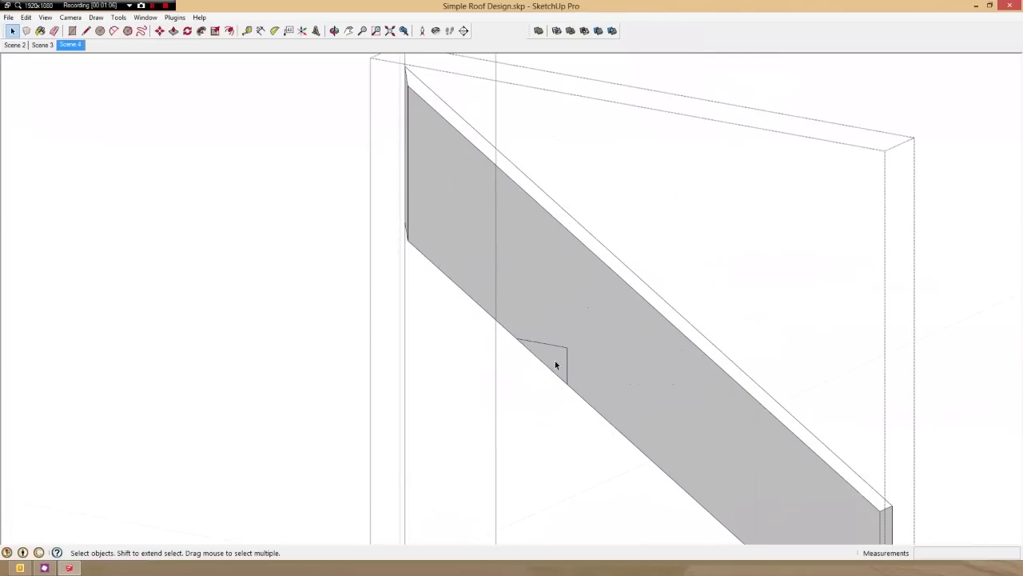
pyautogui.press('p')
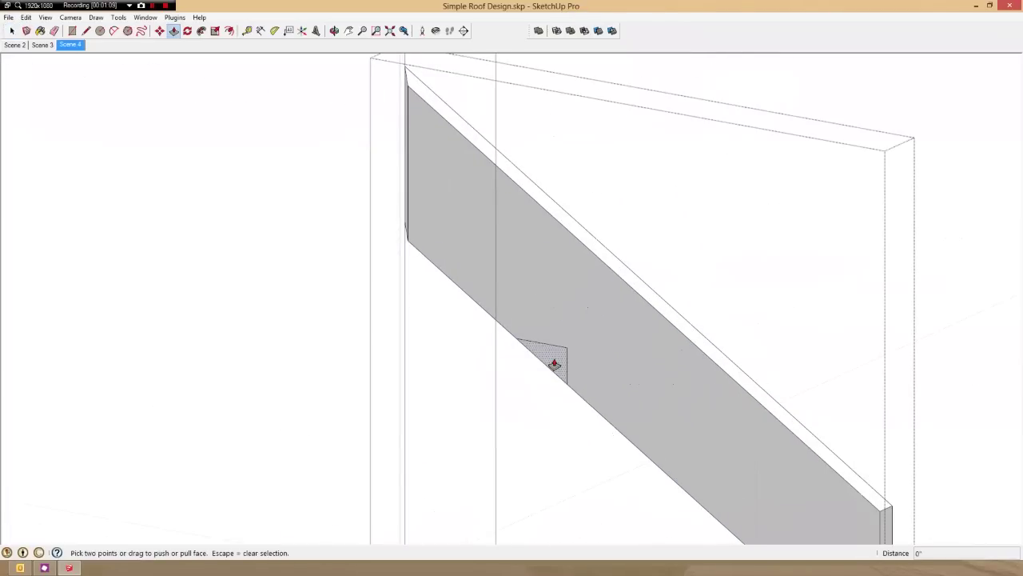
pyautogui.click(554, 363)
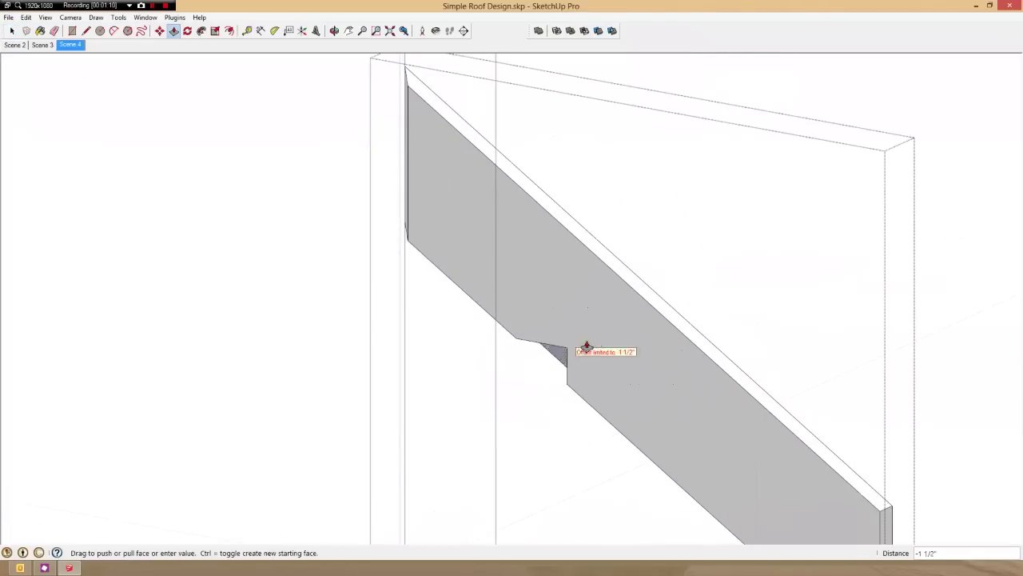
pyautogui.click(681, 318)
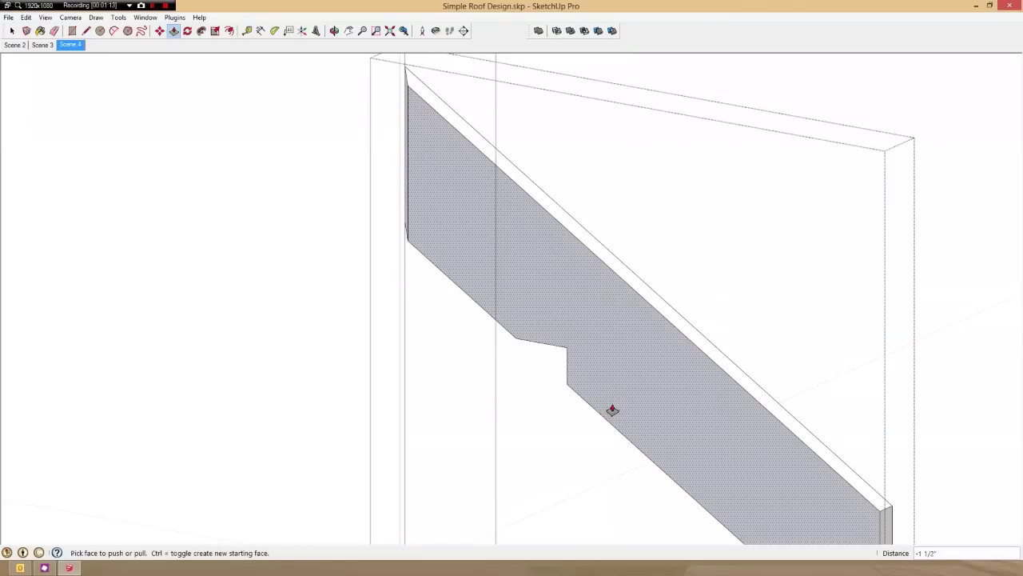
pyautogui.moveTo(619, 402); pyautogui.dragTo(692, 420, button='middle')
pyautogui.scroll(-3, 609, 357)
pyautogui.press('space')
pyautogui.press('Escape')
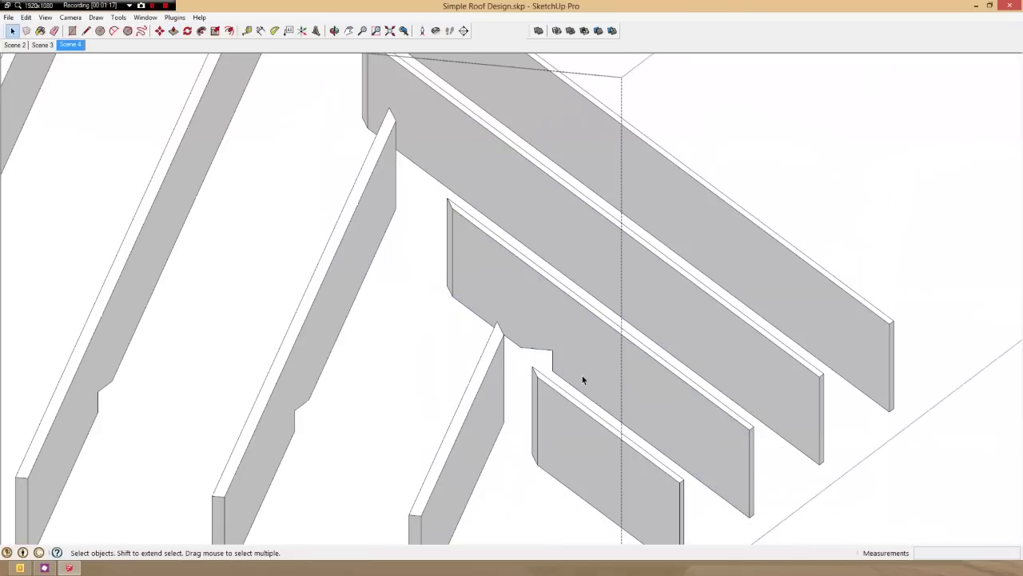
# - Intersect the third jack rafter with the model and push the outlined triangle through its full thickness to cut the birdsmouth
pyautogui.scroll(-2, 582, 375)
pyautogui.click(696, 371)
pyautogui.doubleClick(696, 369)
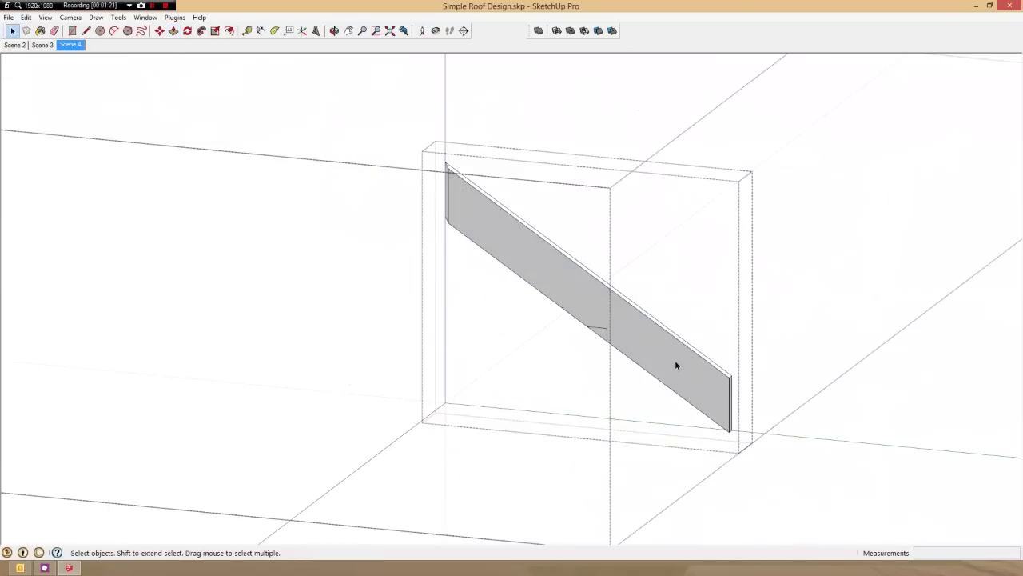
pyautogui.press('p')
pyautogui.scroll(5, 616, 334)
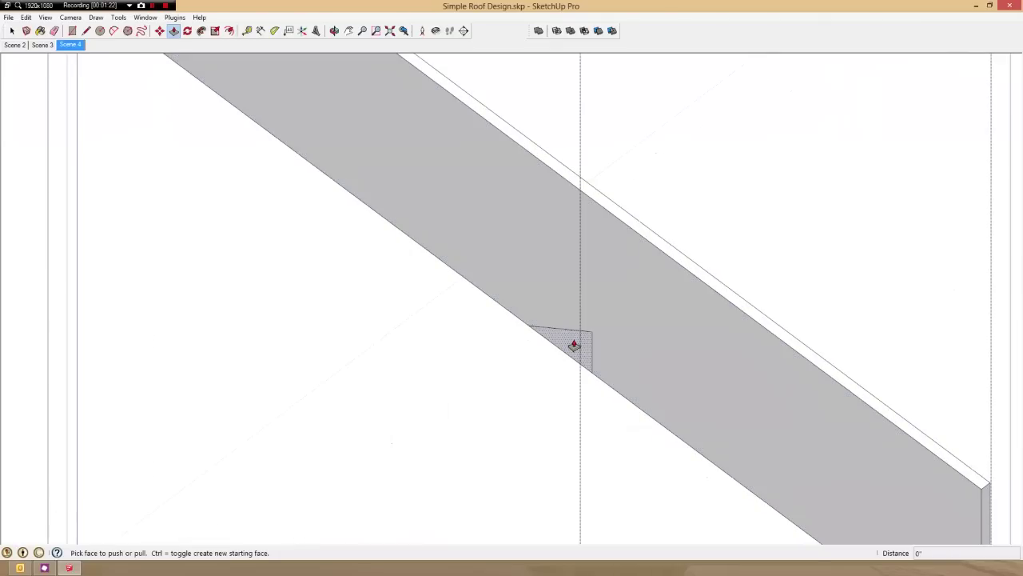
pyautogui.doubleClick(573, 345)
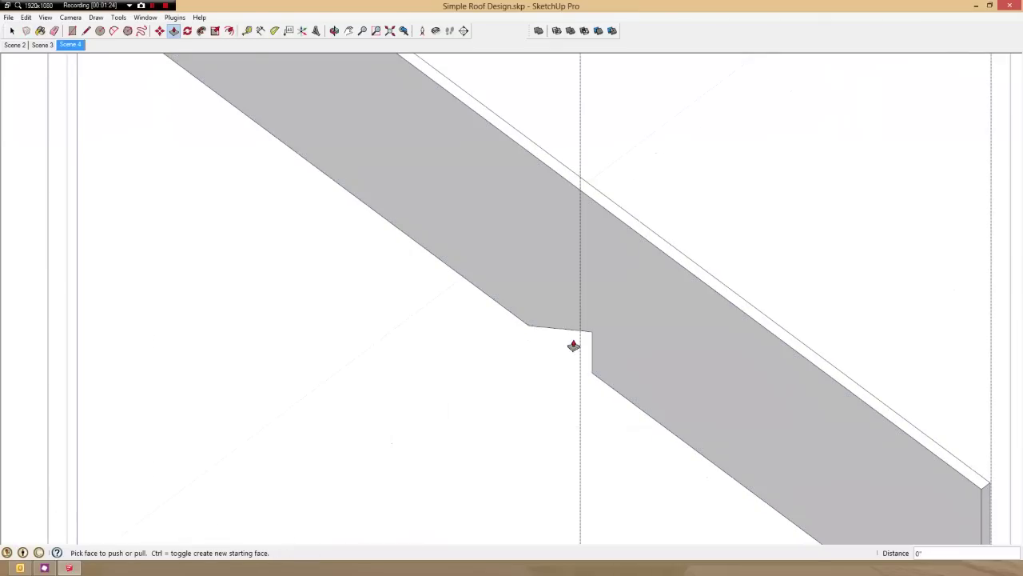
pyautogui.press('space')
pyautogui.press('Escape')
pyautogui.scroll(-5, 595, 364)
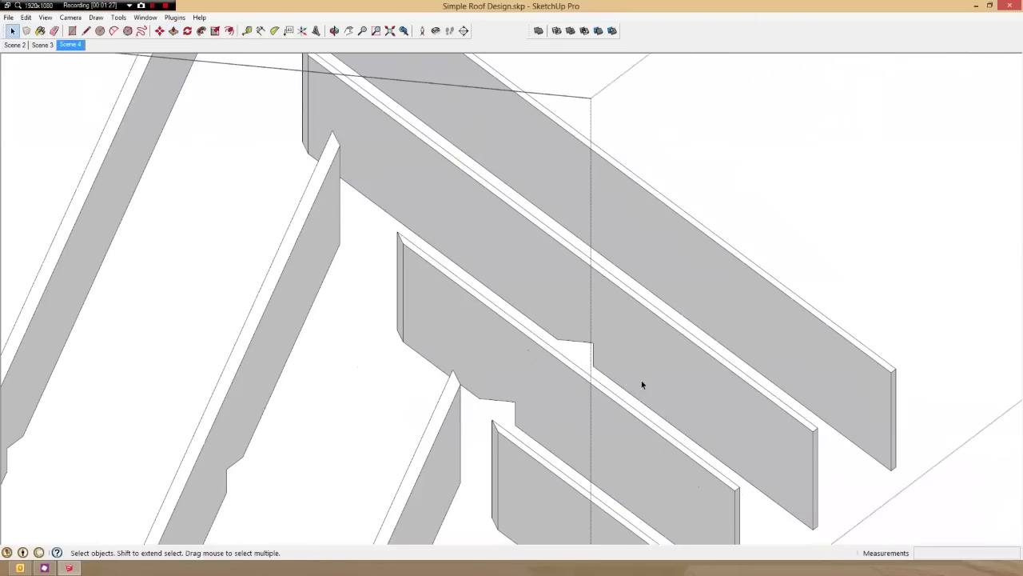
# - Cut the birdsmouth in the fourth jack rafter from the corner by intersecting it with the model and pushing the outline through
pyautogui.moveTo(642, 383)
pyautogui.mouseDown(button='middle')
pyautogui.moveTo(624, 379)
pyautogui.moveTo(646, 383)
pyautogui.mouseUp(button='middle')
pyautogui.click(716, 356)
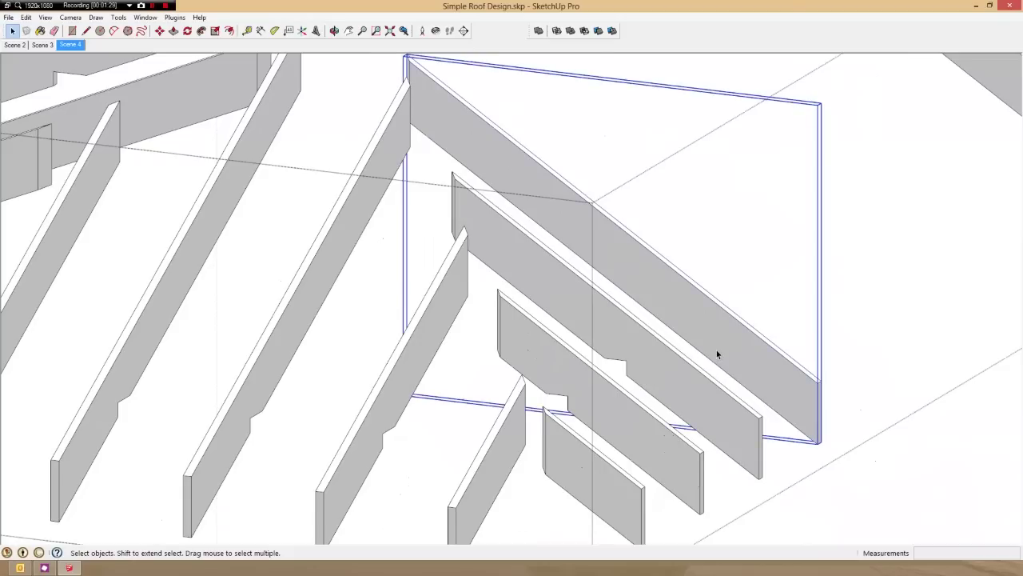
pyautogui.doubleClick(716, 350)
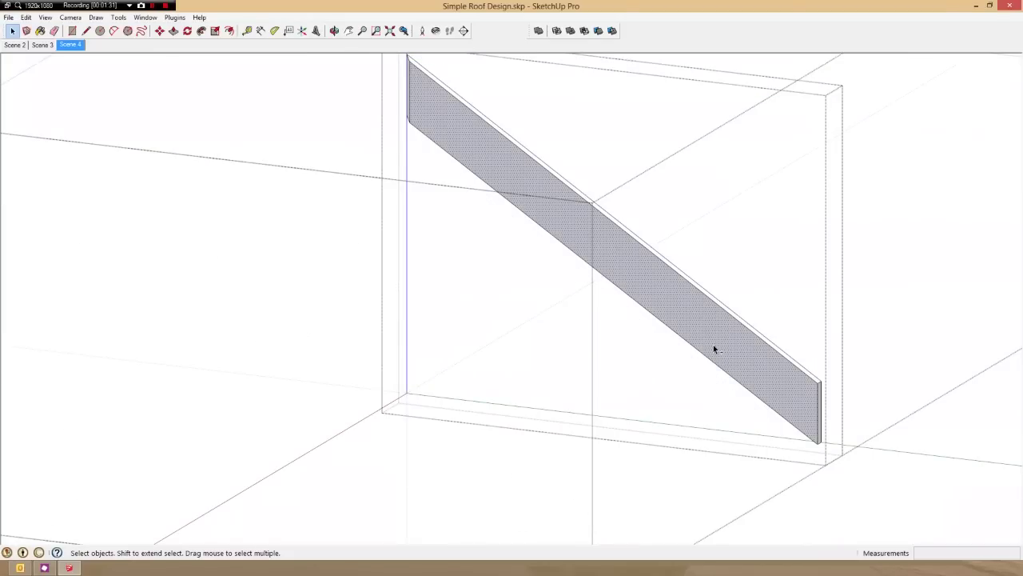
pyautogui.hotkey('ctrl', 't')
pyautogui.press('p')
pyautogui.scroll(2, 713, 345)
pyautogui.click(670, 327)
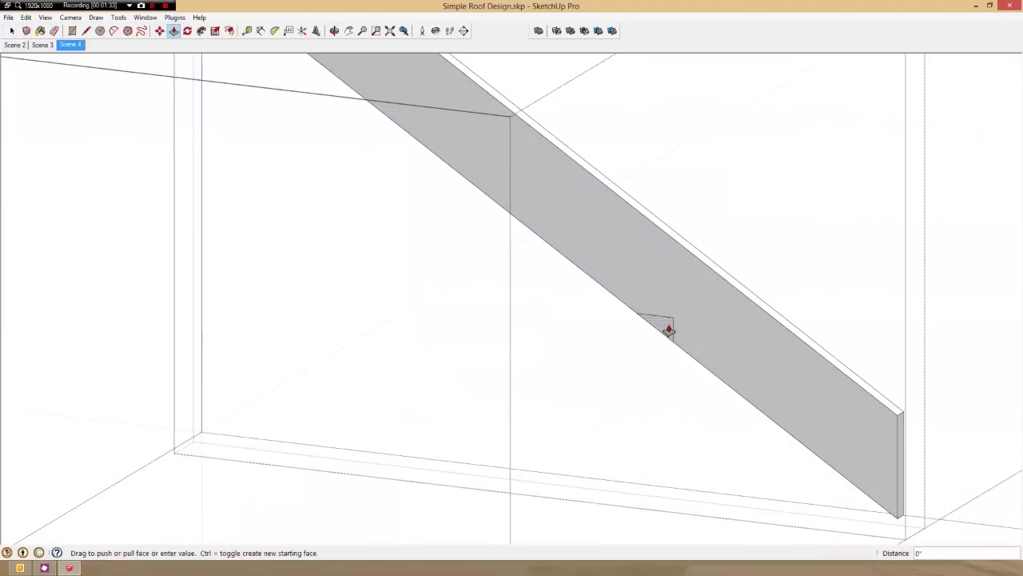
pyautogui.click(678, 330)
pyautogui.press('space')
pyautogui.click(688, 338)
pyautogui.scroll(-3, 667, 364)
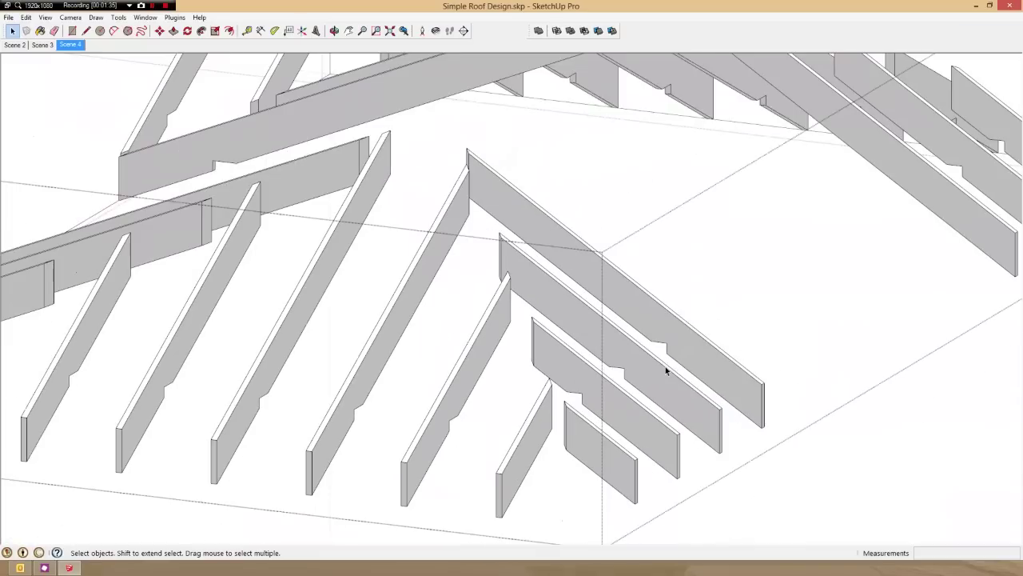
# - Open the adjacent common rafter component, intersect all its geometry with the model and push the notch outline through to cut the birdsmouth
pyautogui.scroll(1, 765, 326)
pyautogui.doubleClick(750, 340)
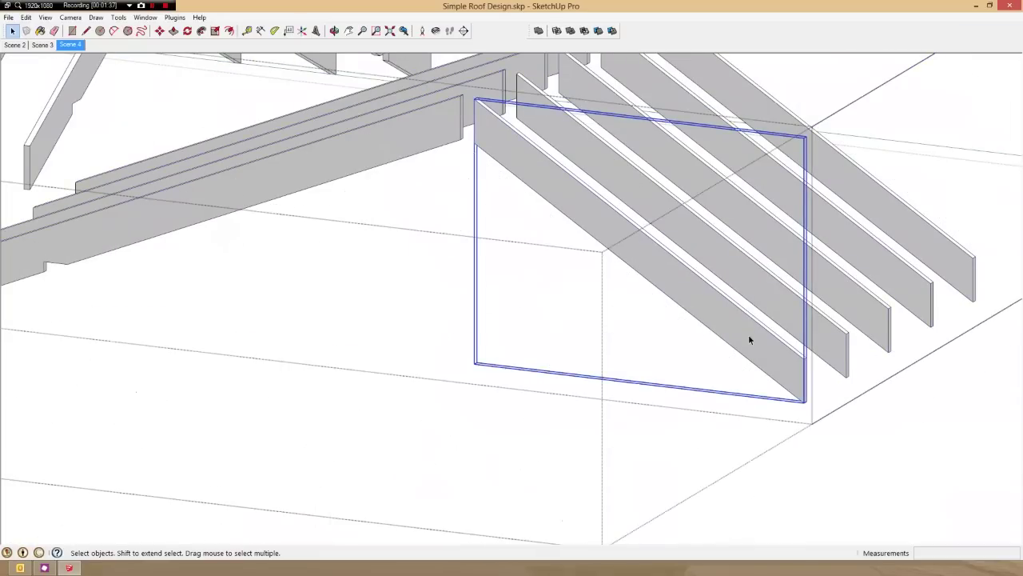
pyautogui.hotkey('ctrl', 'a')
pyautogui.hotkey('ctrl', 't')
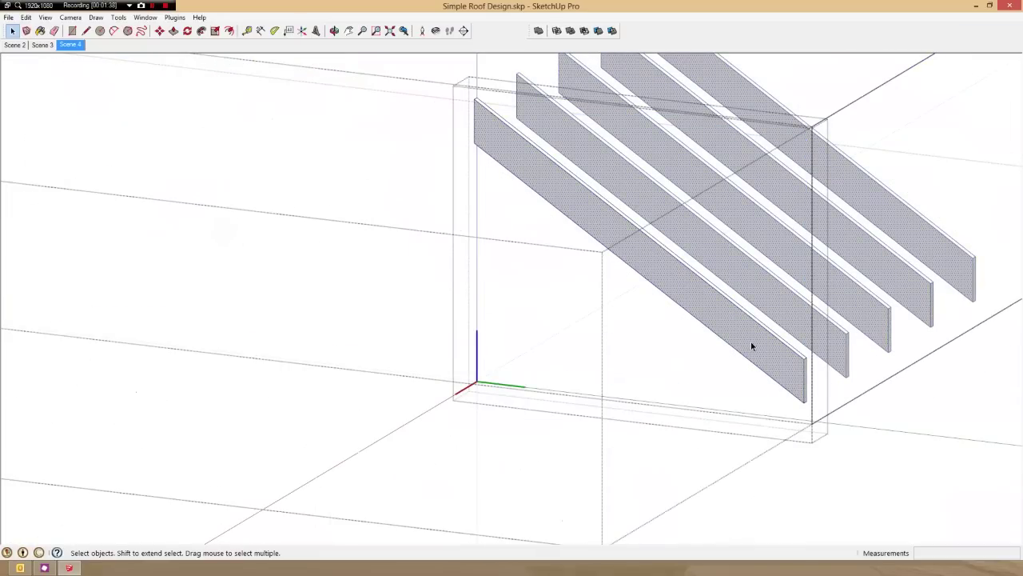
pyautogui.press('p')
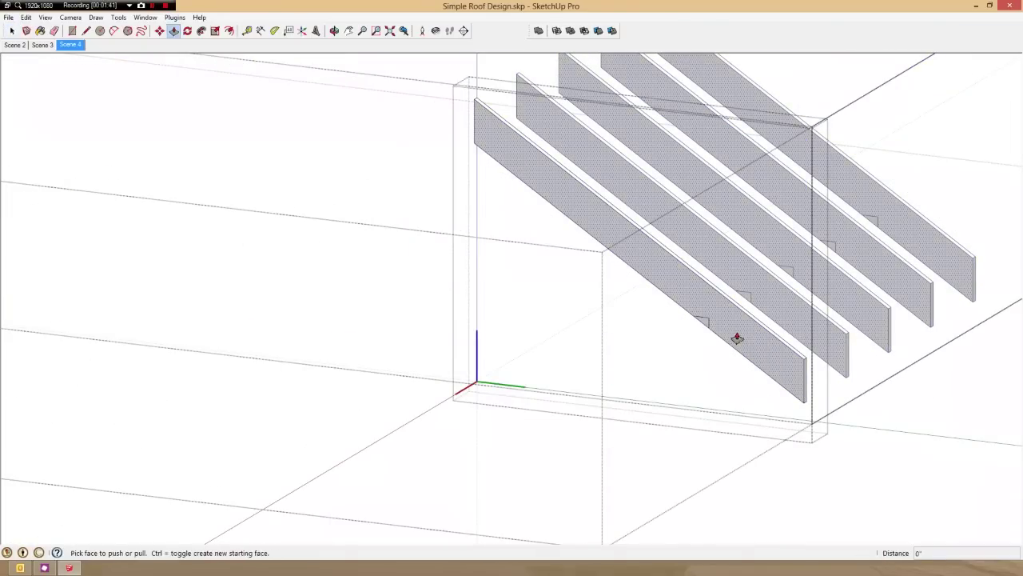
pyautogui.scroll(3, 674, 311)
pyautogui.click(674, 310)
pyautogui.click(682, 315)
pyautogui.moveTo(683, 315); pyautogui.dragTo(722, 322, button='middle')
pyautogui.press('space')
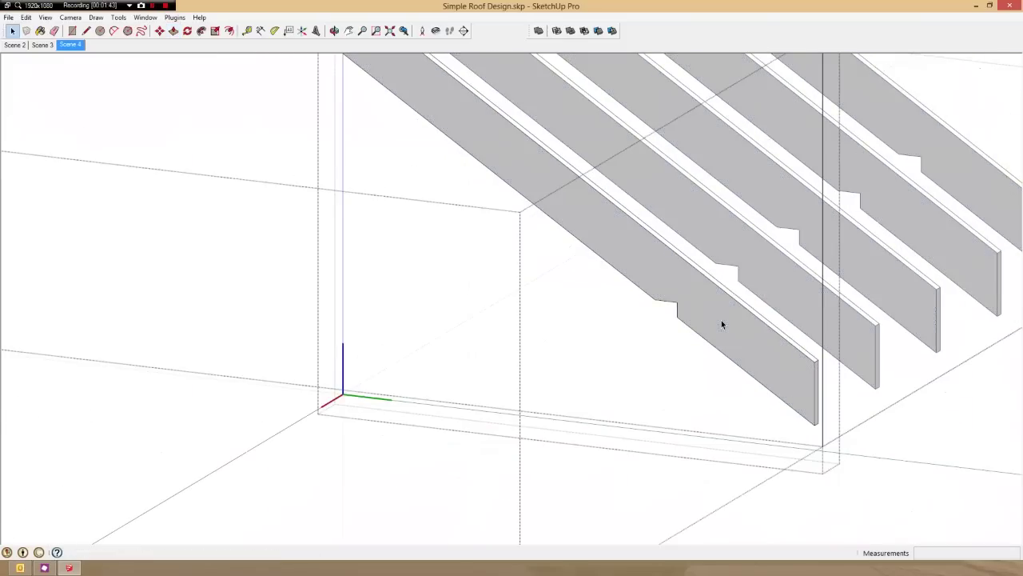
pyautogui.scroll(2, 721, 320)
pyautogui.scroll(-4, 695, 327)
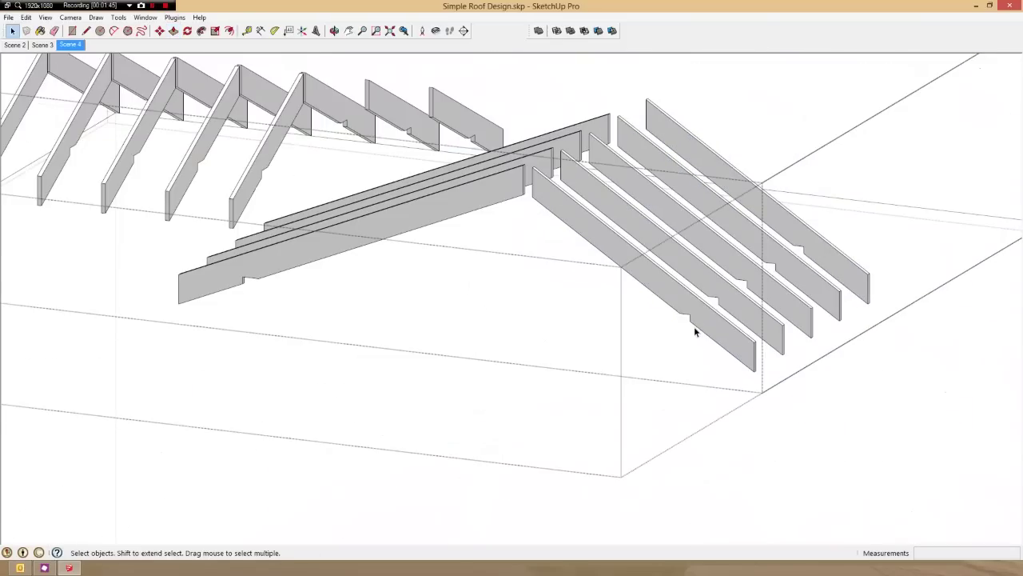
pyautogui.press('Escape')
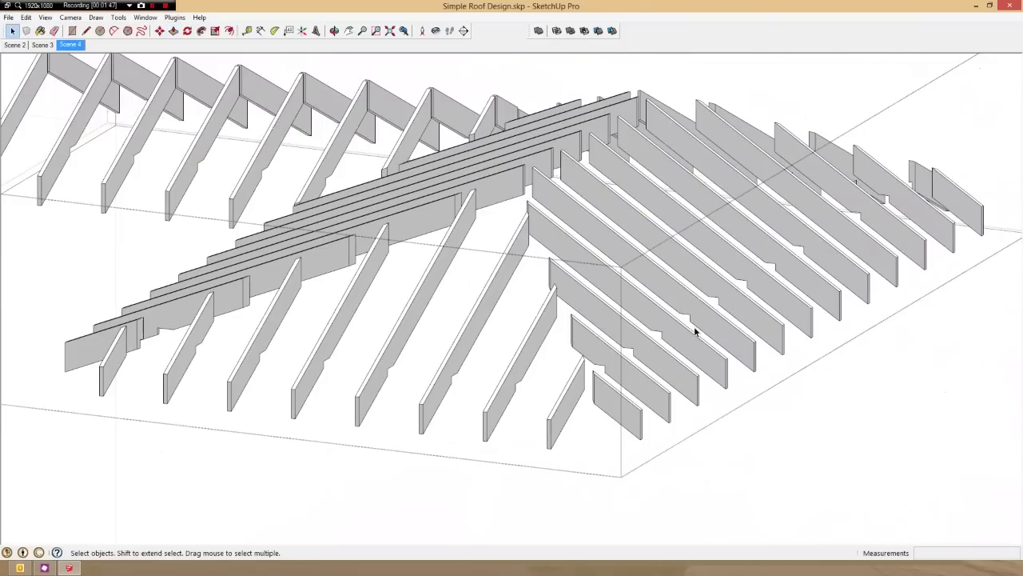
# - Intersect the longest jack rafter beyond the common rafters with the model and cut out its birdsmouth notch
pyautogui.scroll(4, 862, 256)
pyautogui.click(862, 256)
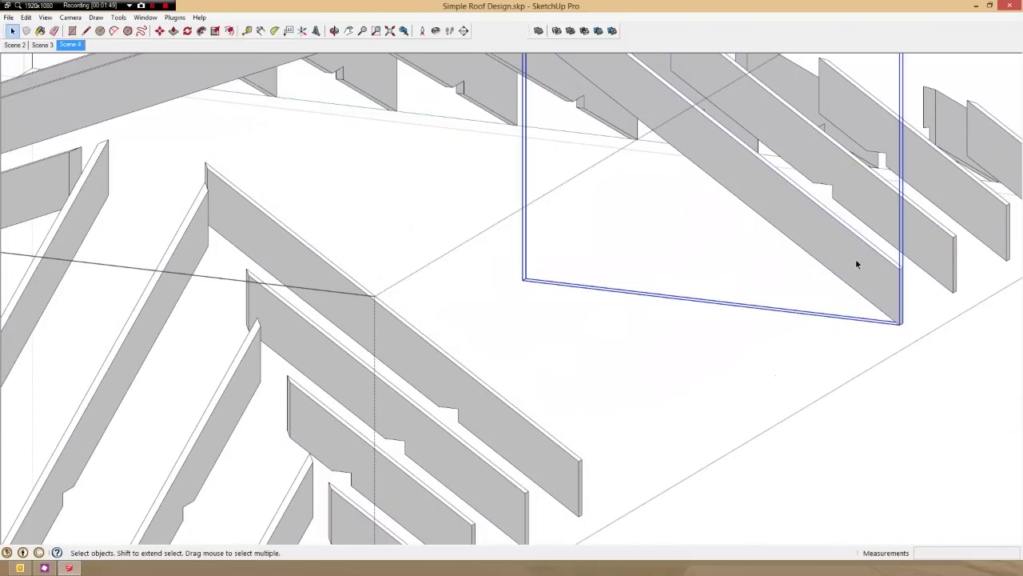
pyautogui.doubleClick(856, 261)
pyautogui.click(854, 262)
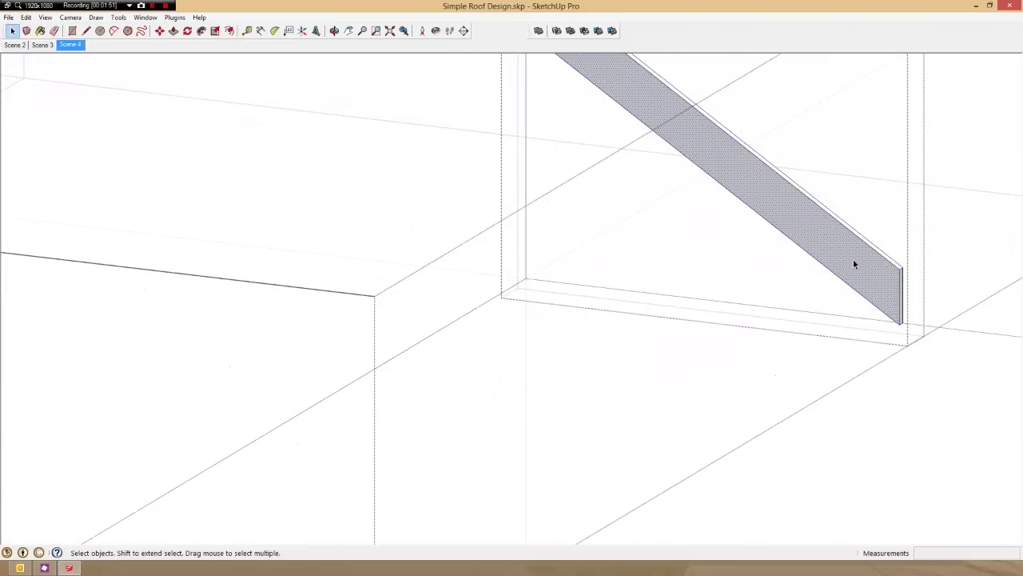
pyautogui.press('p')
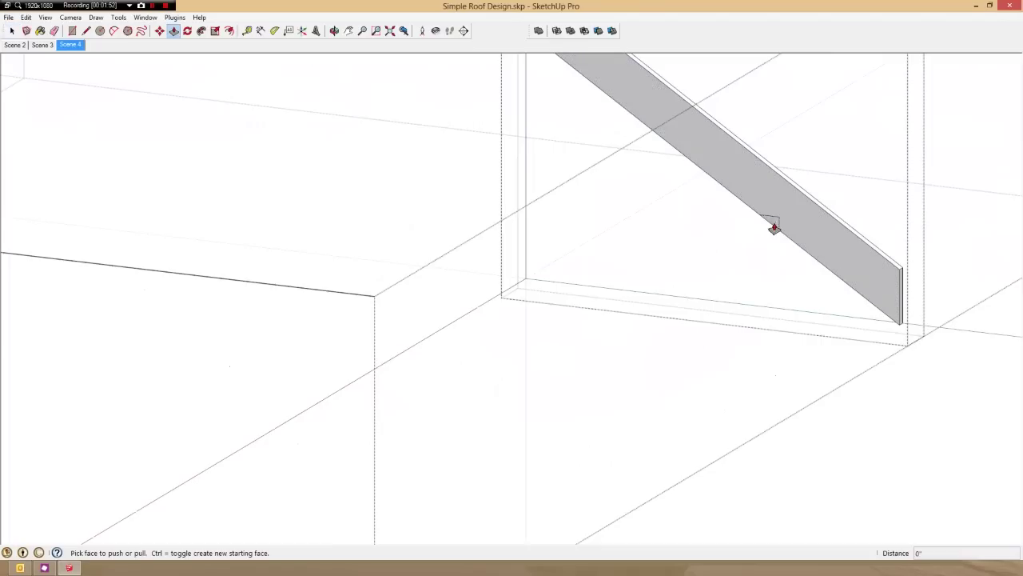
pyautogui.press('space')
pyautogui.click(728, 258)
pyautogui.scroll(-3, 811, 240)
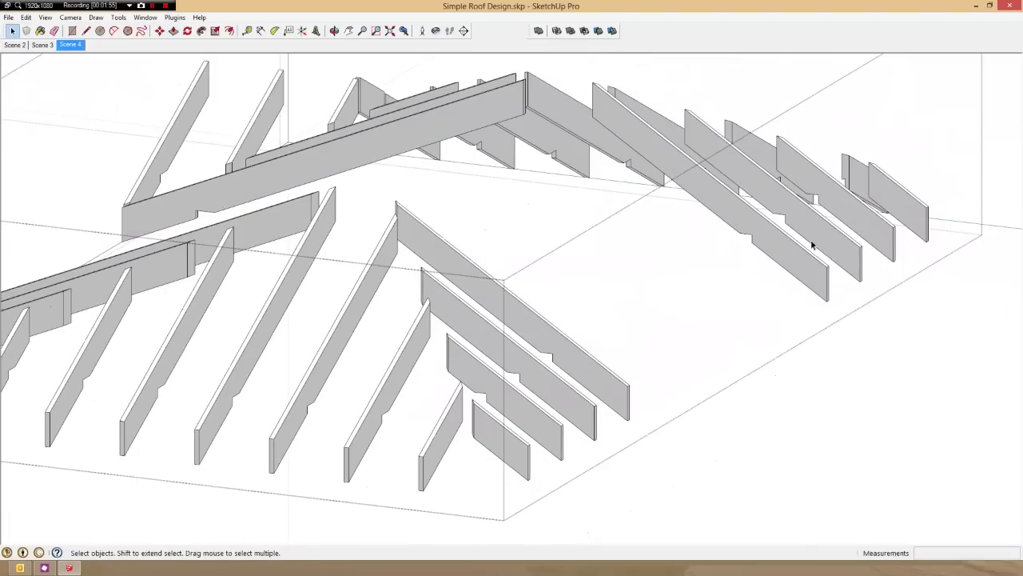
# - Examine the notches along the remaining jack rafters and the place where the hip rafter crosses the wall corner
pyautogui.scroll(3, 774, 251)
pyautogui.scroll(-3, 774, 252)
pyautogui.moveTo(743, 269); pyautogui.dragTo(666, 338, button='middle')
pyautogui.scroll(-3, 843, 260)
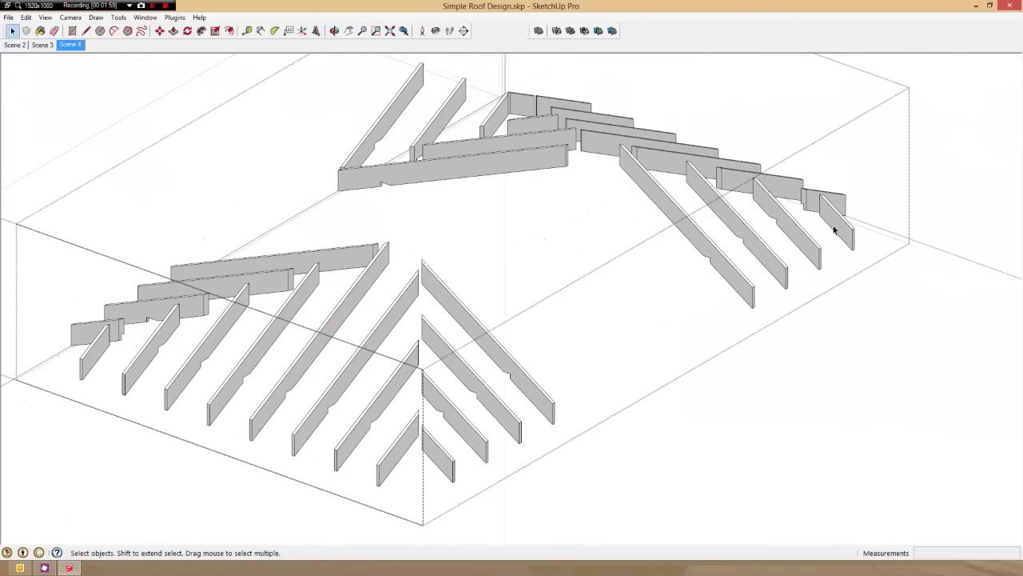
pyautogui.scroll(4, 833, 229)
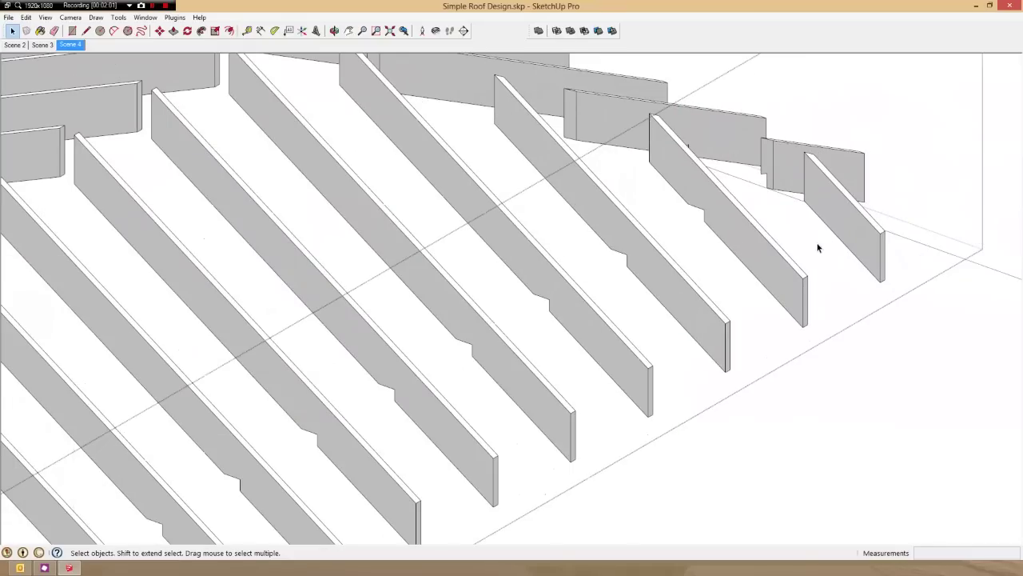
pyautogui.moveTo(777, 212); pyautogui.dragTo(685, 212, button='middle')
pyautogui.click(757, 193)
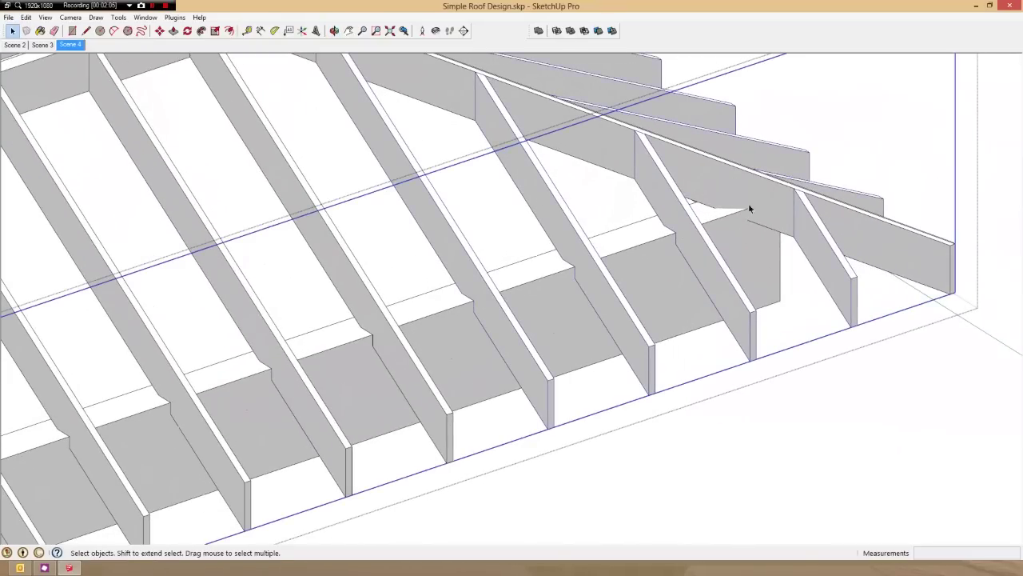
pyautogui.moveTo(754, 206); pyautogui.dragTo(810, 164, button='middle')
pyautogui.scroll(3, 755, 277)
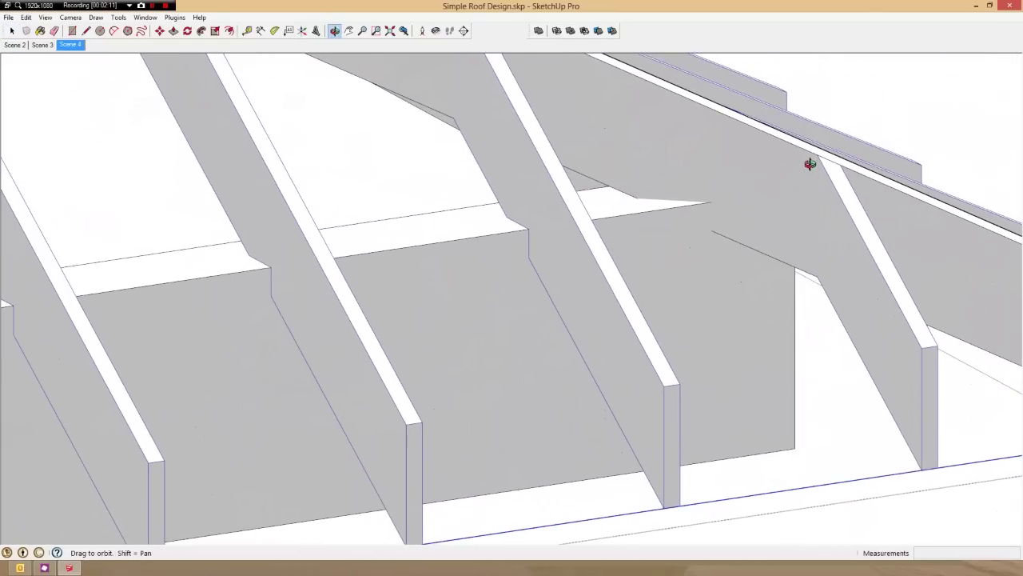
pyautogui.moveTo(724, 214); pyautogui.dragTo(712, 279, button='middle')
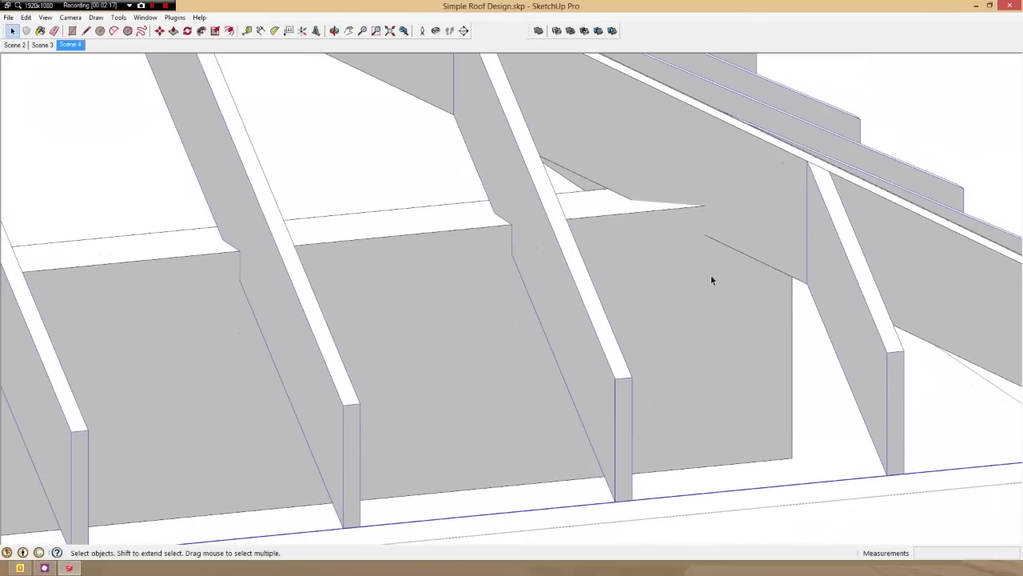
pyautogui.doubleClick(678, 291)
pyautogui.tripleClick(678, 291)
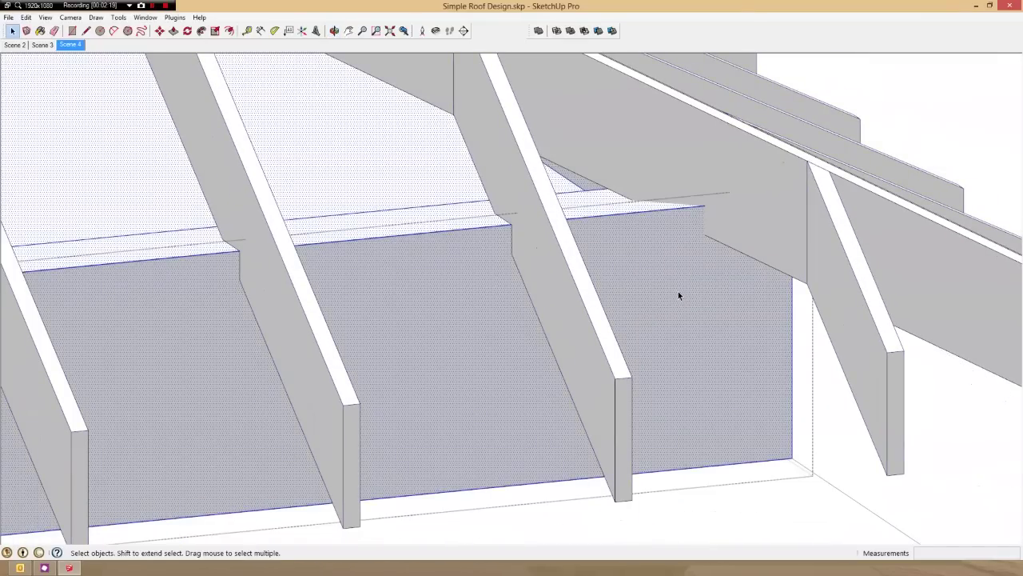
pyautogui.press('Escape')
# - Copy the Floor Plan wall solid in place over the original, using its lower outer corner as the reference point
pyautogui.click(678, 296)
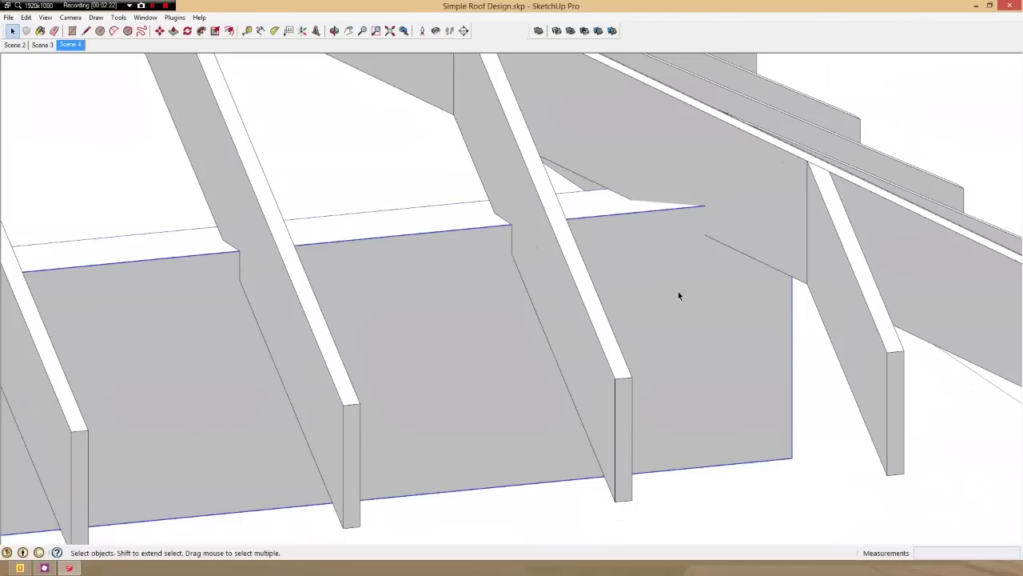
pyautogui.press('m')
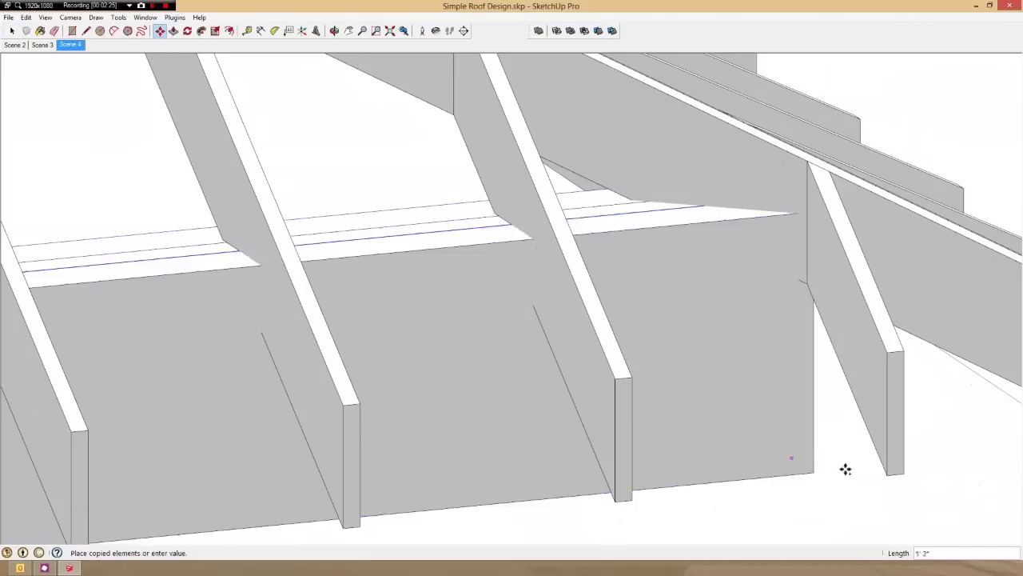
pyautogui.click(793, 456)
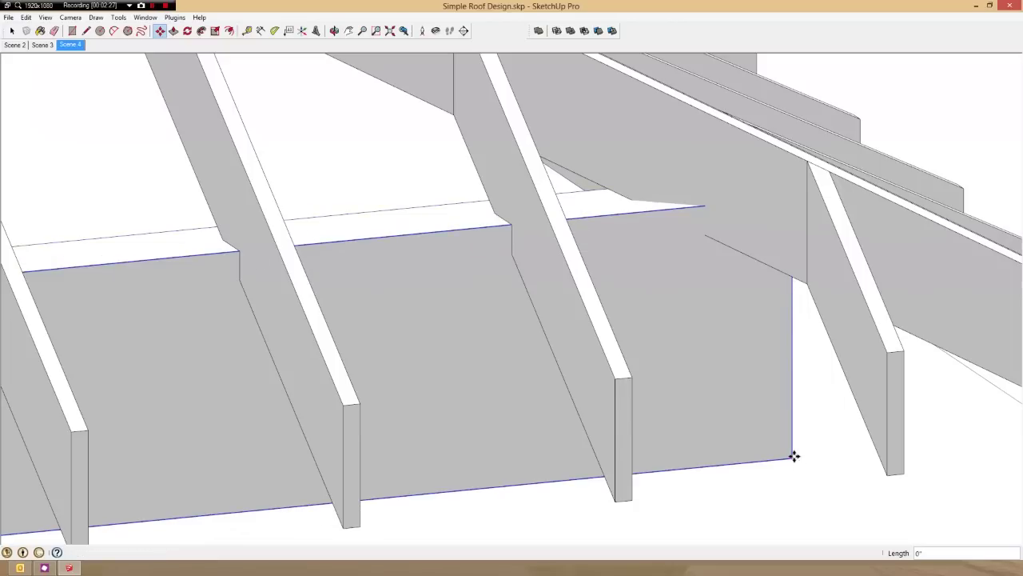
pyautogui.press('space')
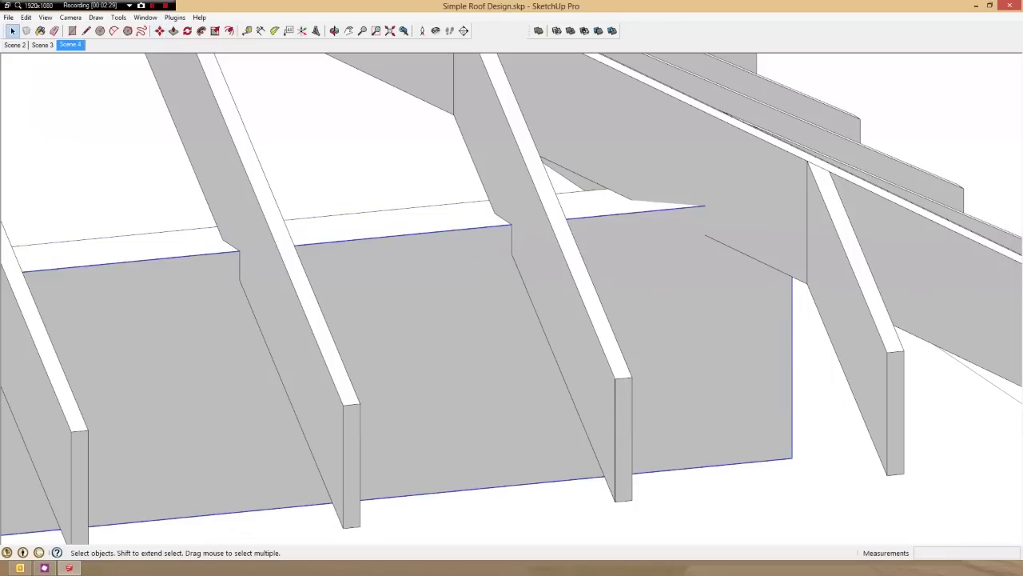
# - Find Hip 3 in the model hierarchy and move the duplicate Floor Plan solid inside the Hip 3 group
pyautogui.moveTo(920, 192); pyautogui.dragTo(364, 157)
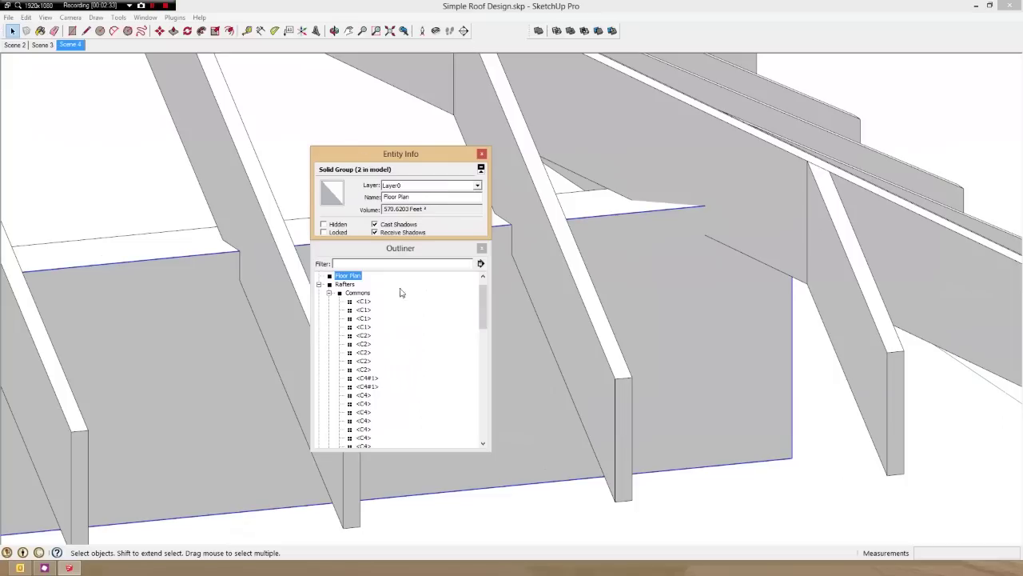
pyautogui.click(330, 293)
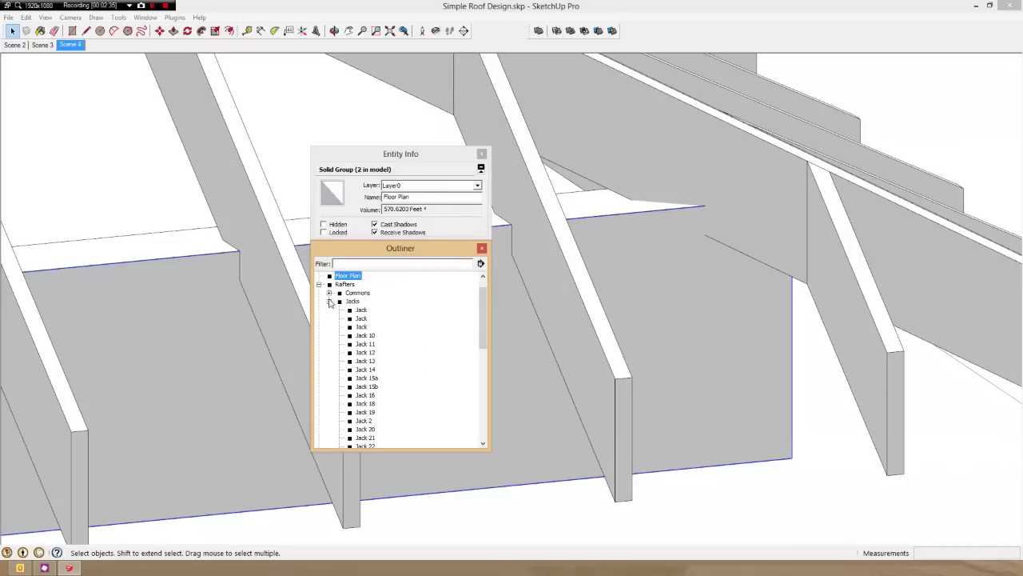
pyautogui.click(329, 302)
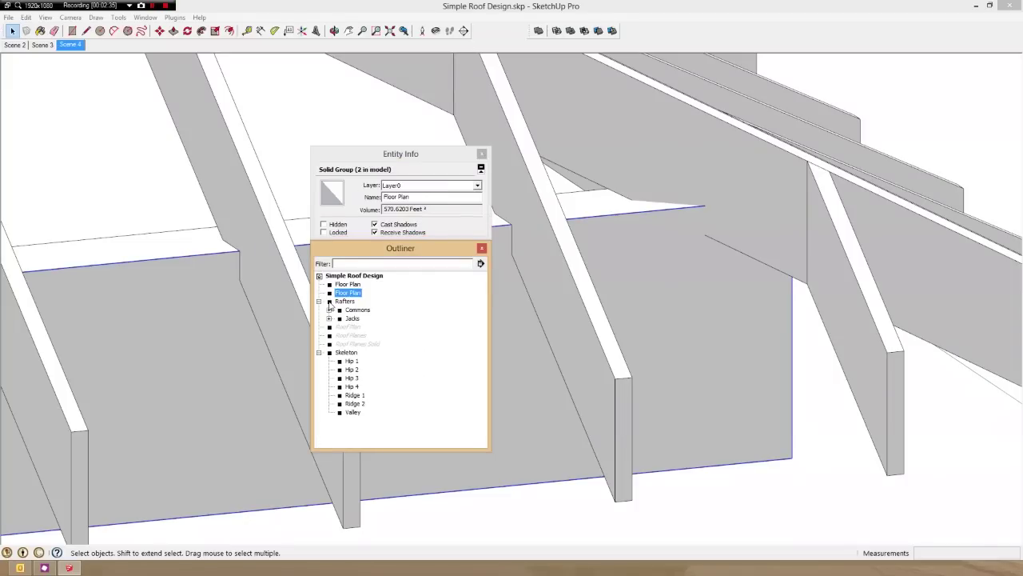
pyautogui.doubleClick(895, 254)
pyautogui.click(896, 254)
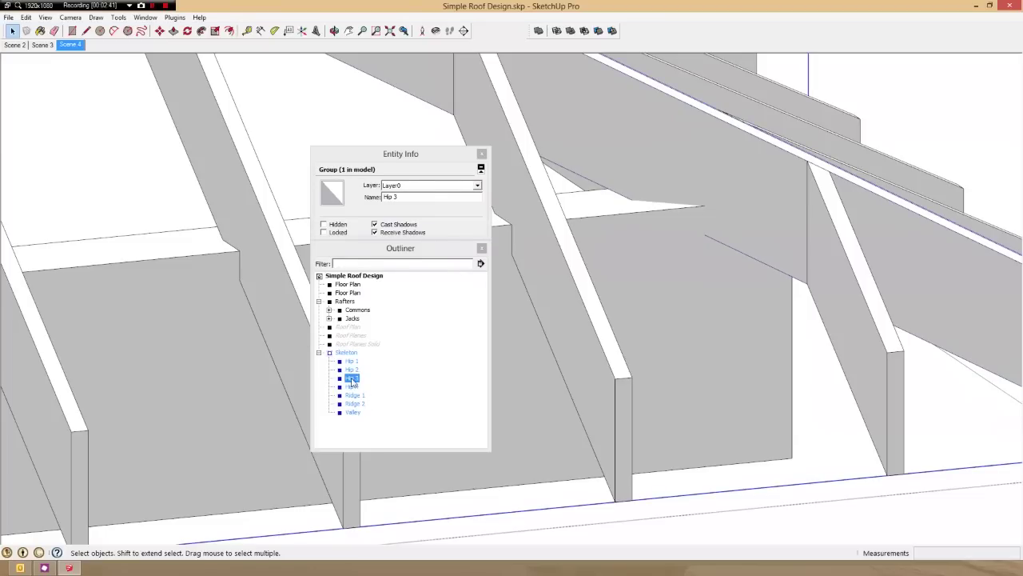
pyautogui.moveTo(348, 294); pyautogui.dragTo(355, 376)
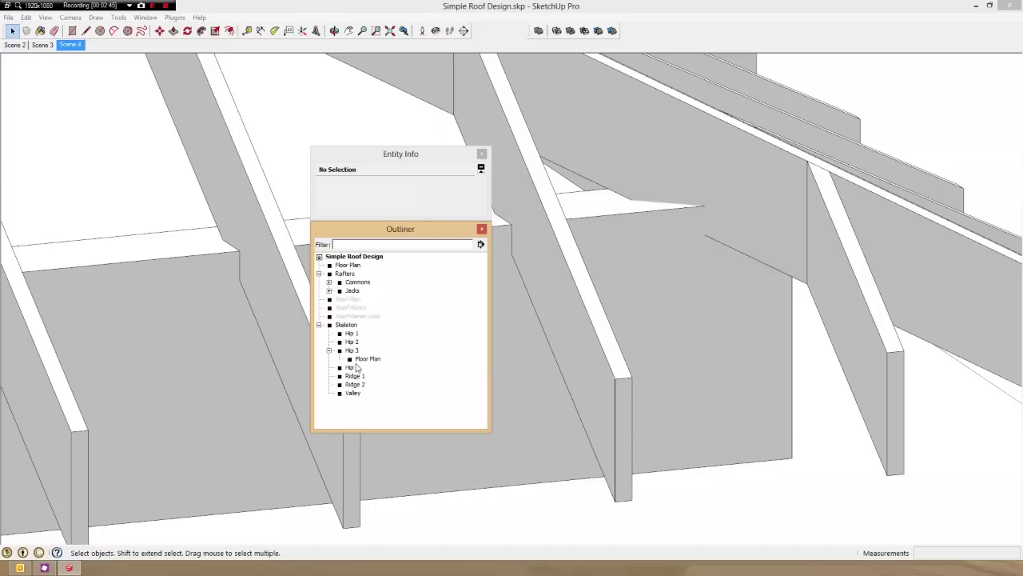
# - Explode the Floor Plan solid nested inside Hip 3 into loose geometry
pyautogui.rightClick(356, 367)
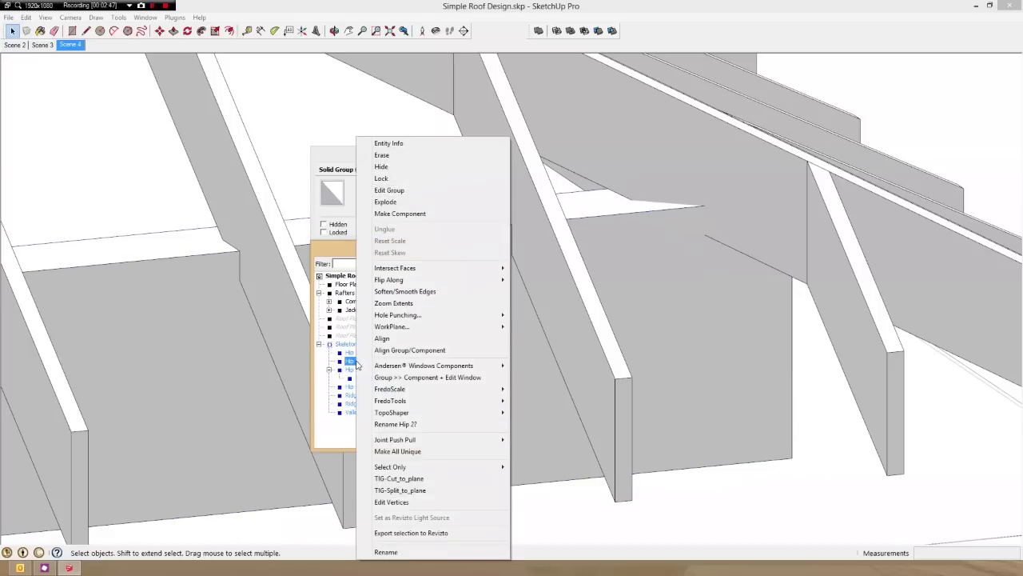
pyautogui.click(356, 362)
pyautogui.rightClick(358, 380)
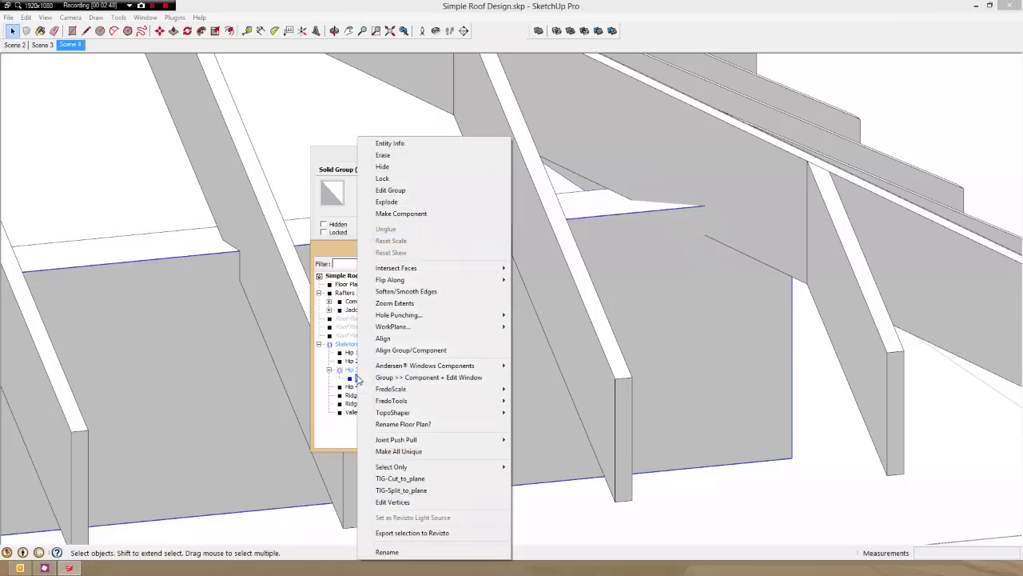
pyautogui.click(376, 201)
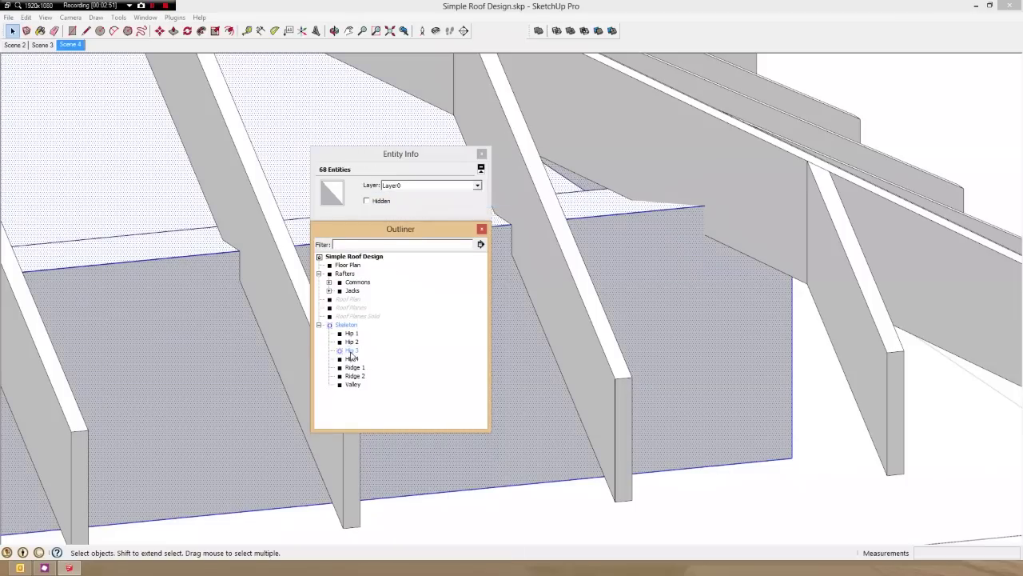
# - Select all connected hip rafter and wall geometry inside Hip 3 and intersect its faces with context
pyautogui.click(764, 222)
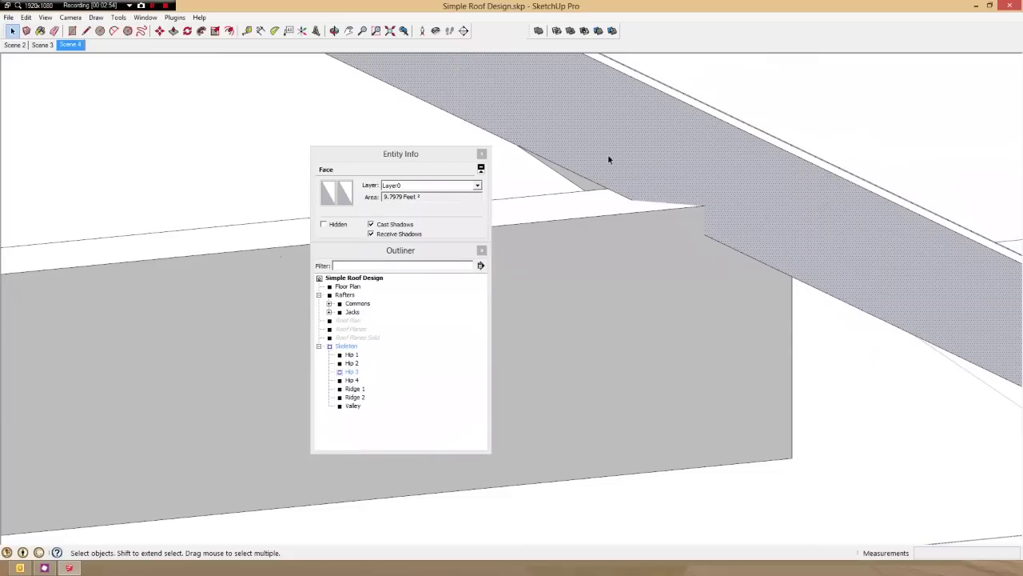
pyautogui.moveTo(464, 152); pyautogui.dragTo(226, 169)
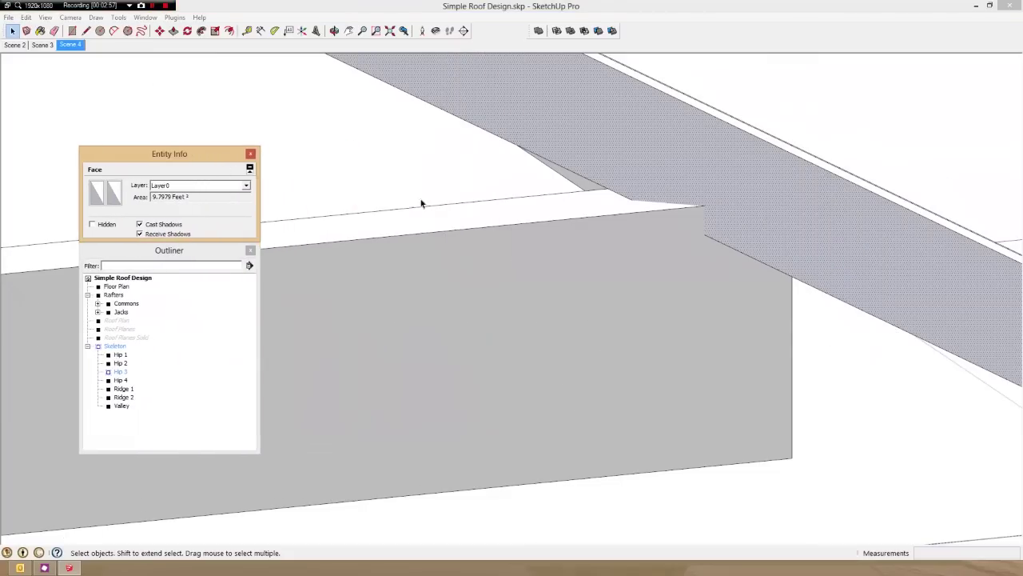
pyautogui.tripleClick(738, 222)
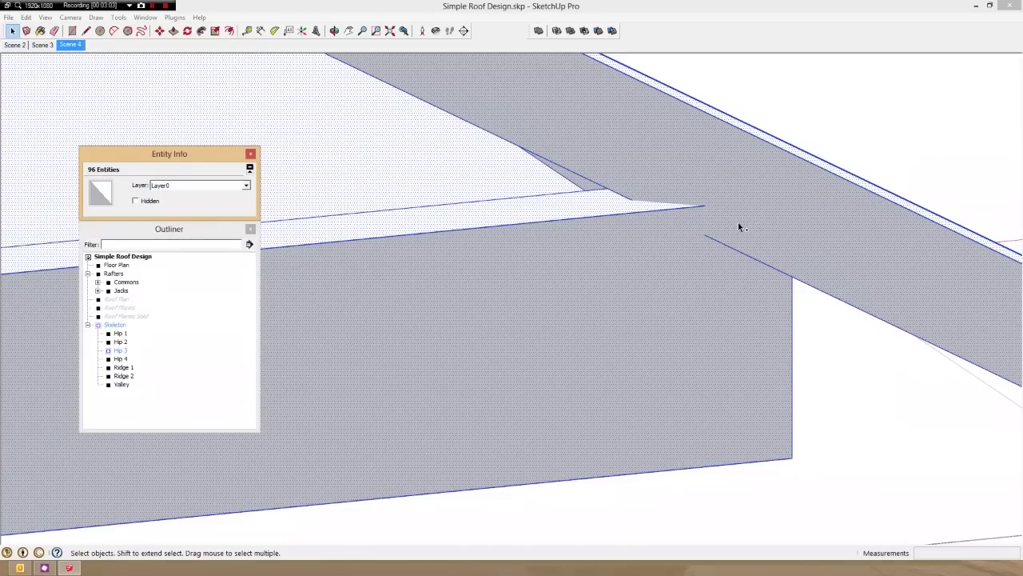
pyautogui.rightClick(738, 225)
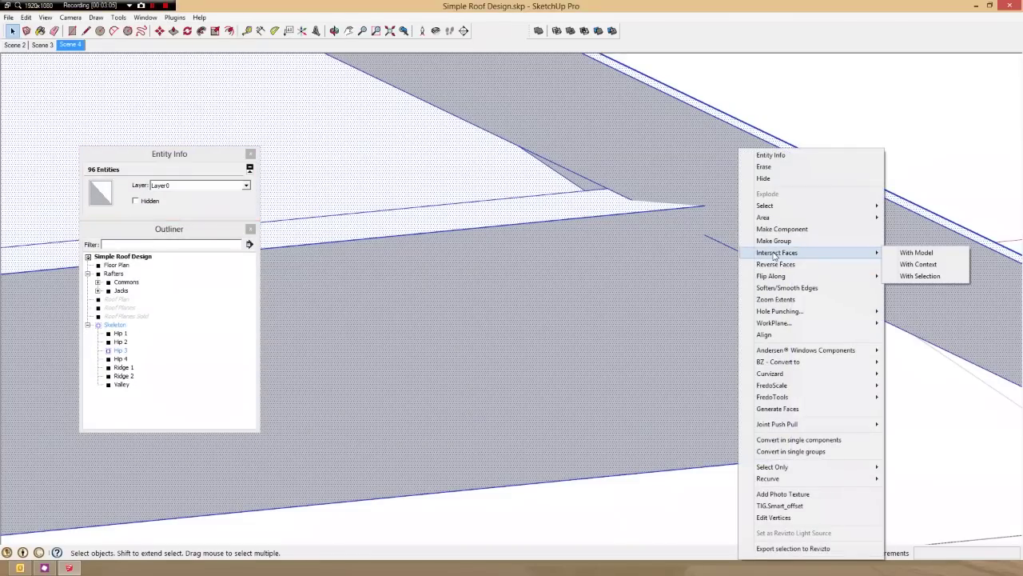
pyautogui.click(917, 264)
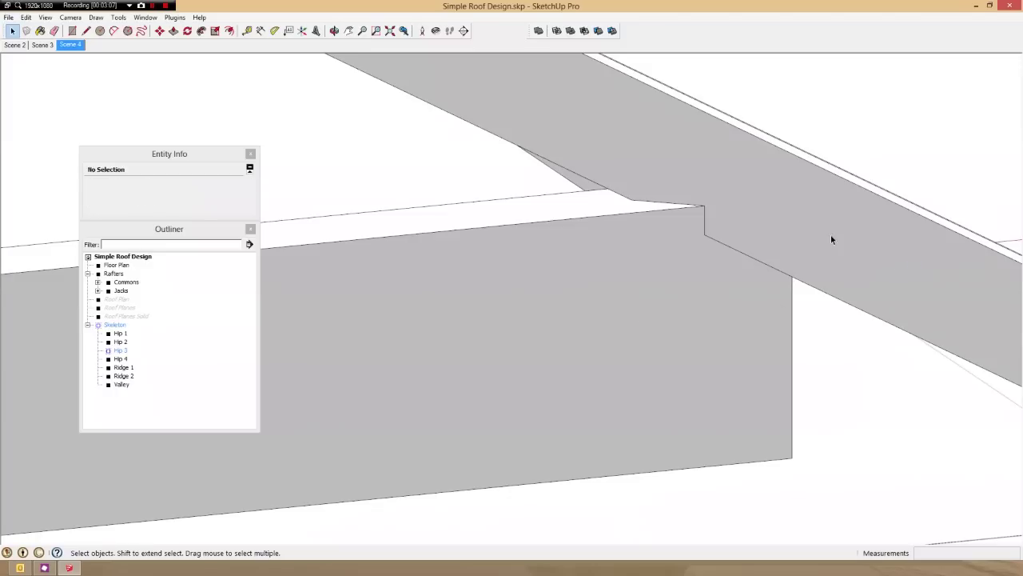
# - Delete the exploded wall geometry around the hip rafter inside the Hip 3 group
pyautogui.scroll(-3, 830, 238)
pyautogui.click(718, 303)
pyautogui.scroll(-6, 800, 276)
pyautogui.moveTo(799, 276); pyautogui.dragTo(430, 223, button='middle')
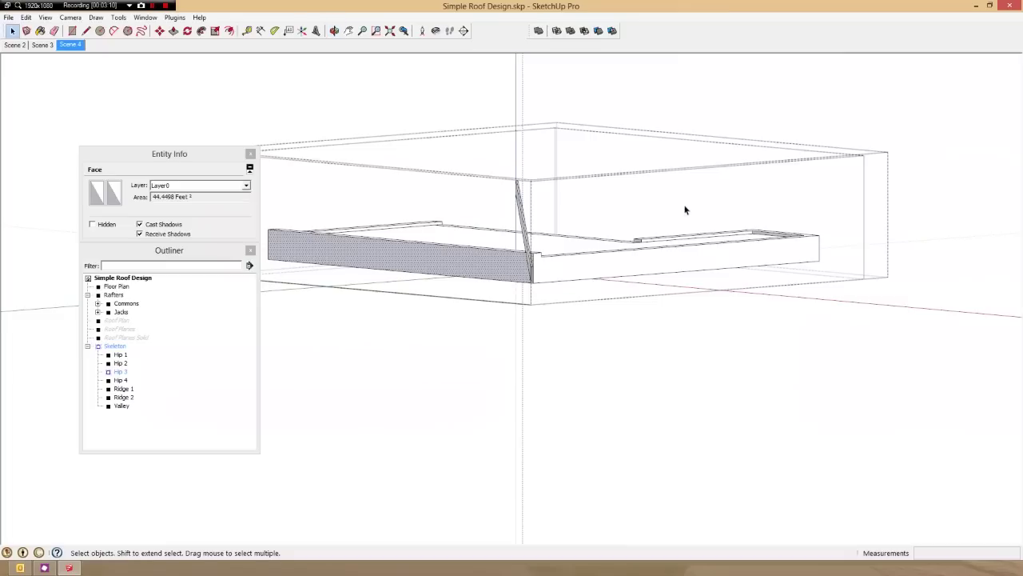
pyautogui.scroll(-2, 685, 209)
pyautogui.scroll(4, 582, 242)
pyautogui.moveTo(583, 242); pyautogui.dragTo(611, 227, button='middle')
pyautogui.scroll(-4, 610, 220)
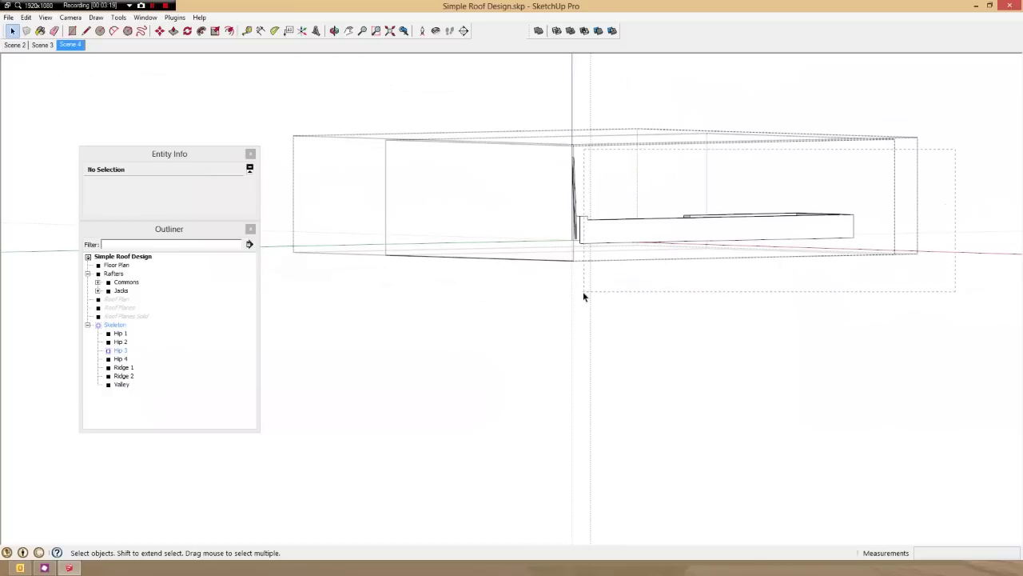
pyautogui.scroll(5, 581, 231)
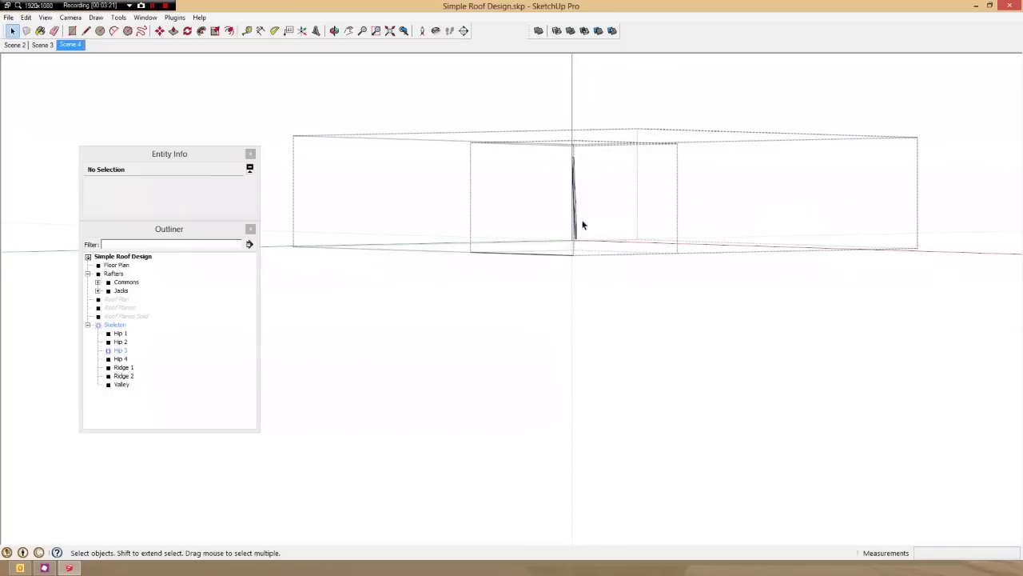
# - Erase the leftover edges spanning the notch on the underside of Hip 3 to open its birdsmouth
pyautogui.moveTo(570, 239); pyautogui.dragTo(491, 153, button='middle')
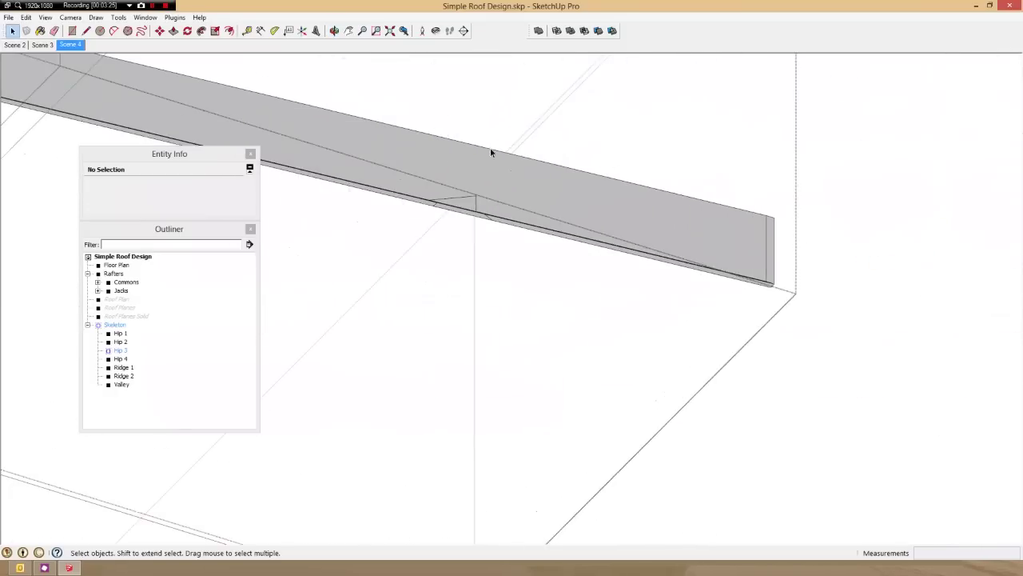
pyautogui.scroll(3, 452, 250)
pyautogui.moveTo(452, 250); pyautogui.dragTo(530, 198, button='middle')
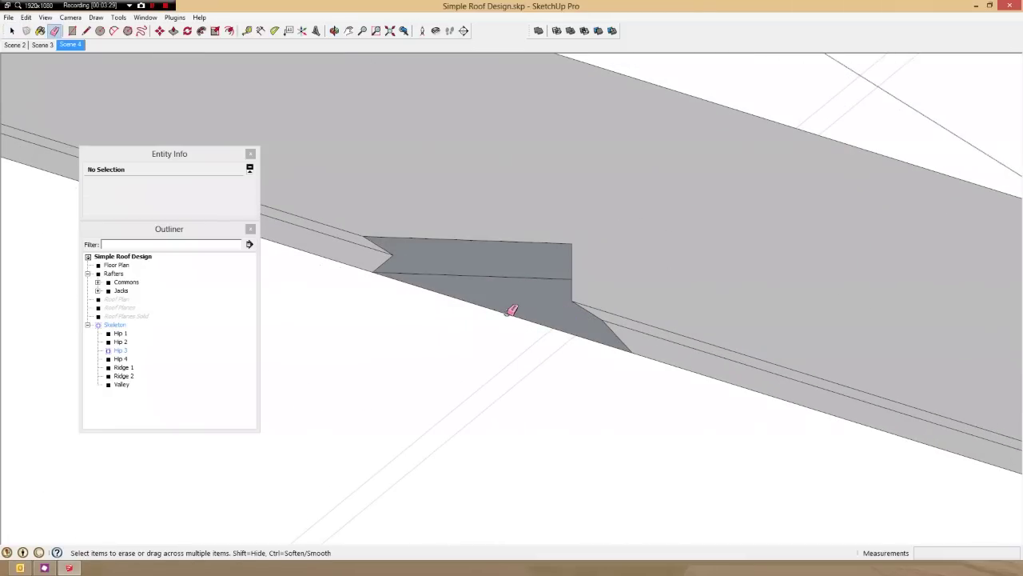
pyautogui.moveTo(590, 266); pyautogui.dragTo(543, 232, button='middle')
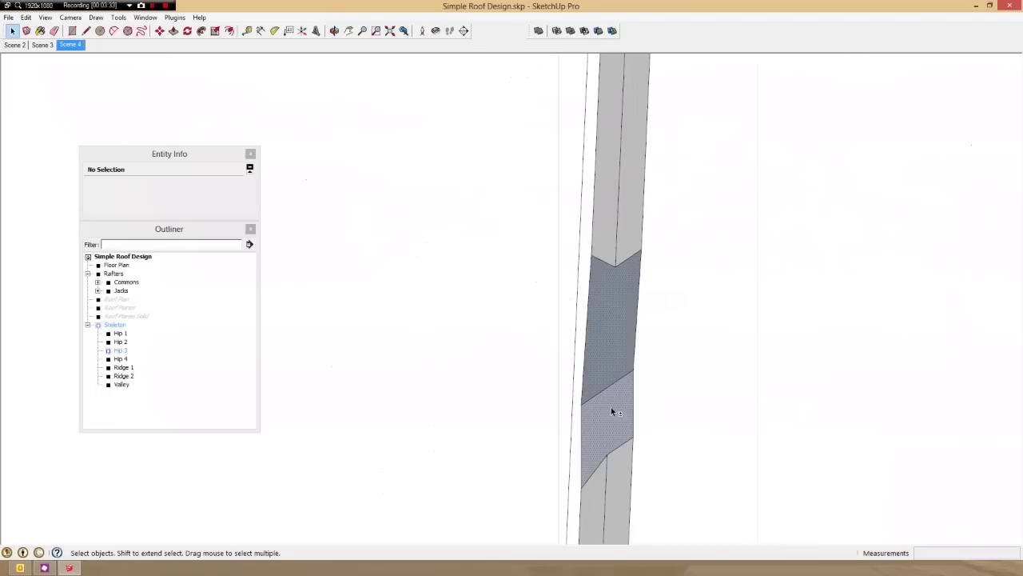
# - Reverse the two inner faces of the Hip 3 notch so their front sides face outward
pyautogui.rightClick(612, 411)
pyautogui.click(671, 171)
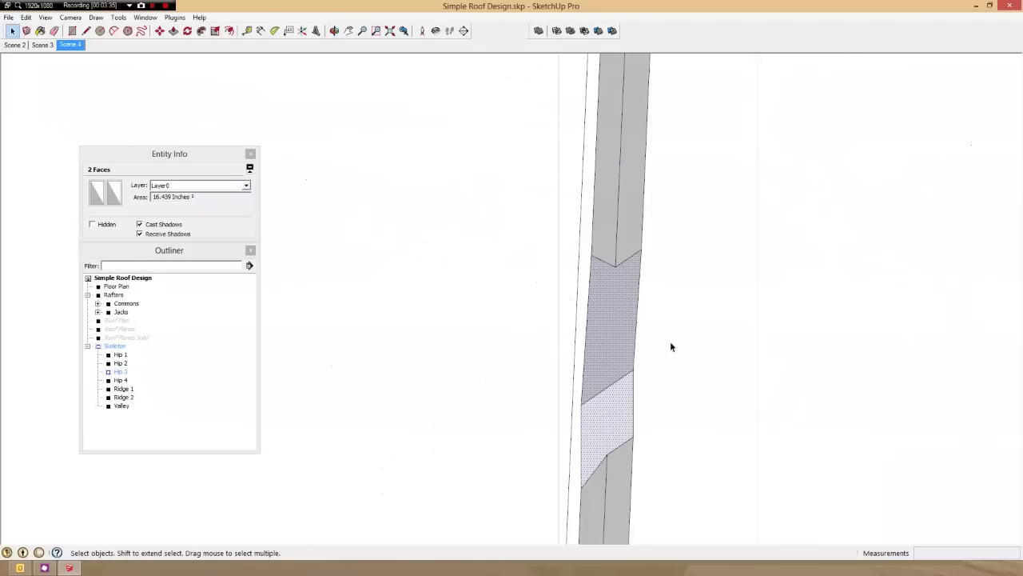
pyautogui.click(690, 340)
pyautogui.moveTo(690, 340); pyautogui.dragTo(708, 388, button='middle')
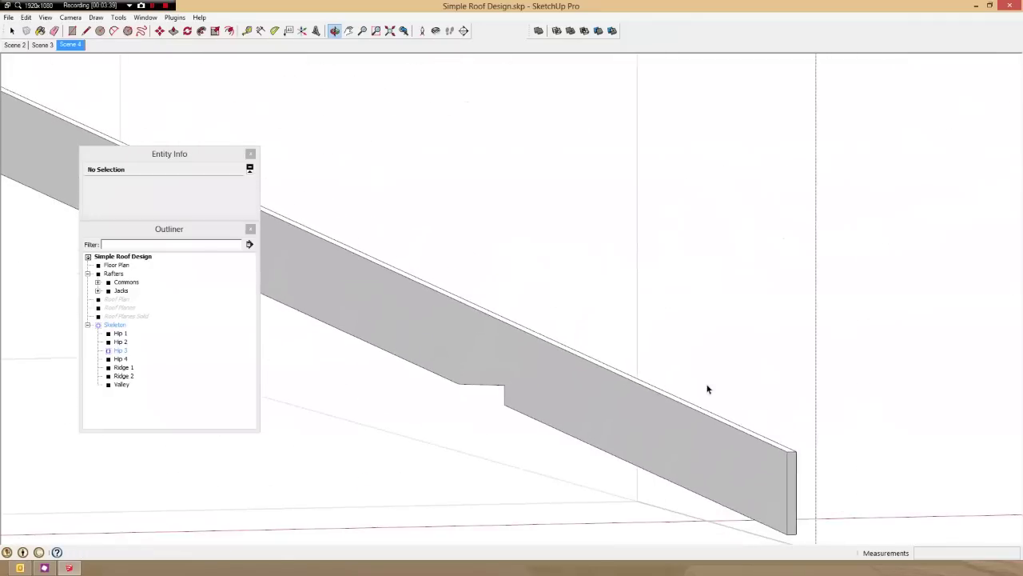
# - Leave the Hip 3 and Skeleton groups and hide the Floor Plan walls
pyautogui.scroll(-5, 696, 407)
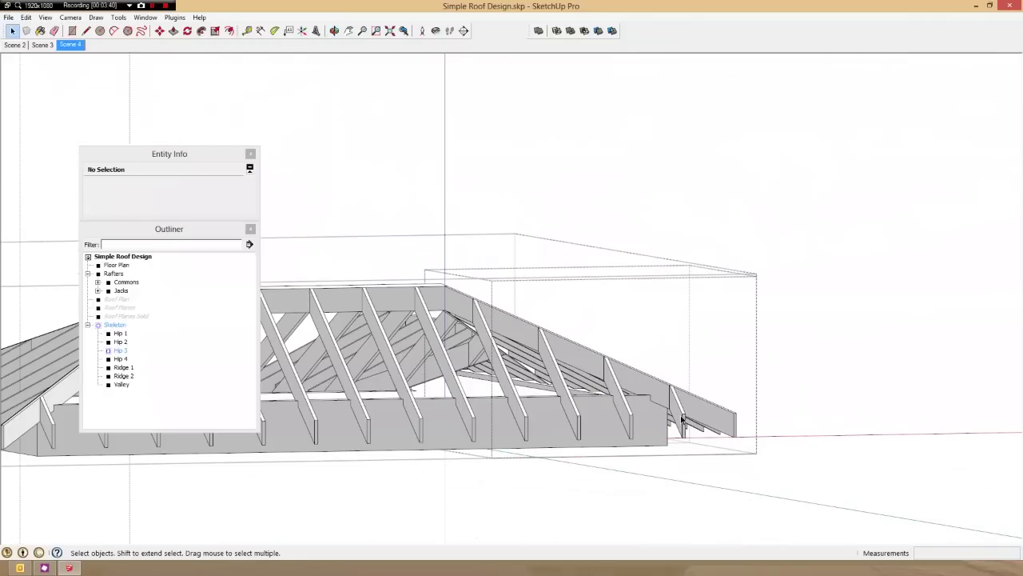
pyautogui.scroll(-3, 682, 418)
pyautogui.moveTo(682, 417); pyautogui.dragTo(821, 457, button='middle')
pyautogui.scroll(6, 541, 441)
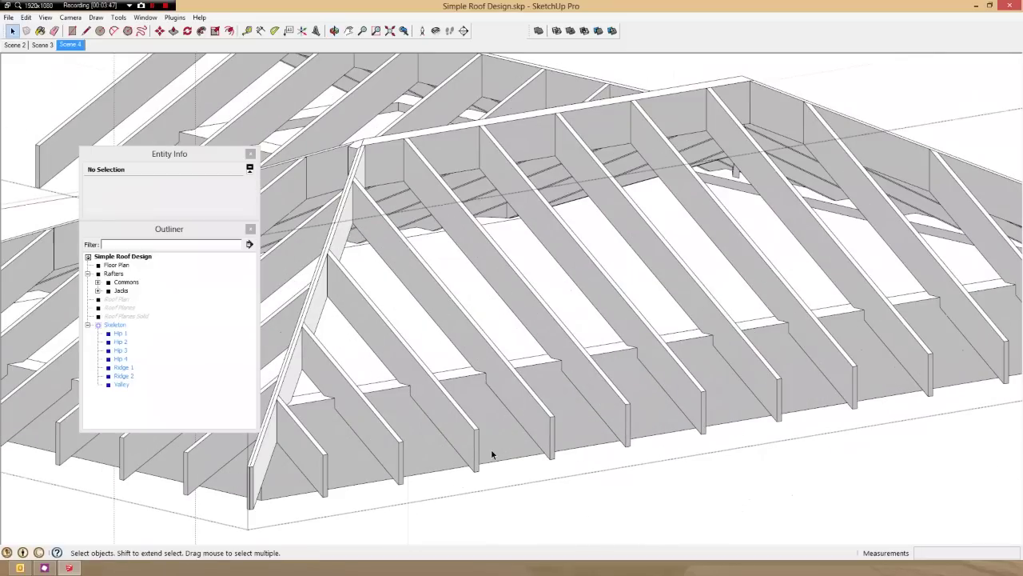
pyautogui.click(492, 452)
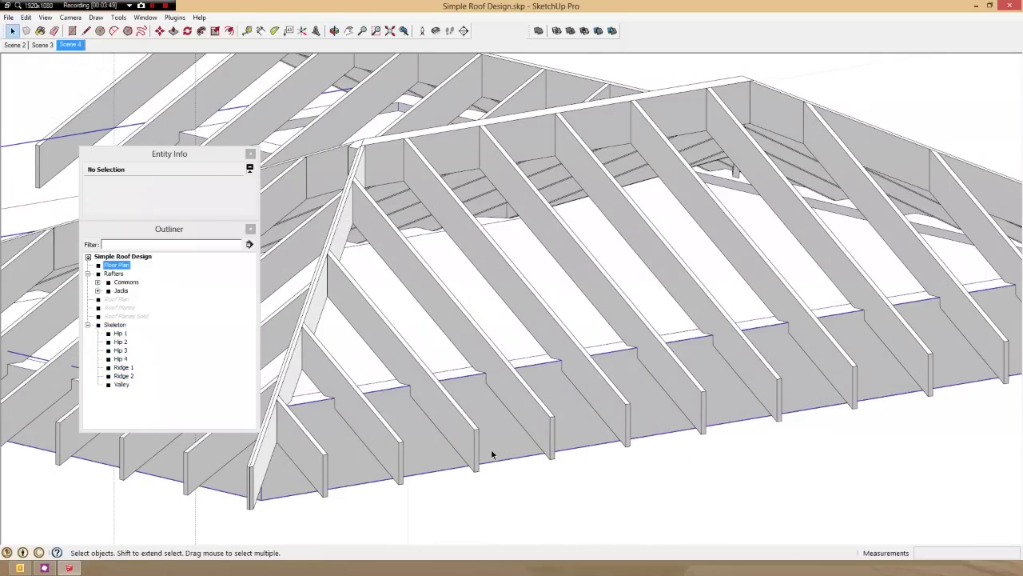
pyautogui.rightClick(492, 452)
pyautogui.click(538, 80)
# - Examine the rafter notches from below, closing in on where the hip rafter and shortest jack rafters meet at the corner
pyautogui.scroll(-5, 589, 205)
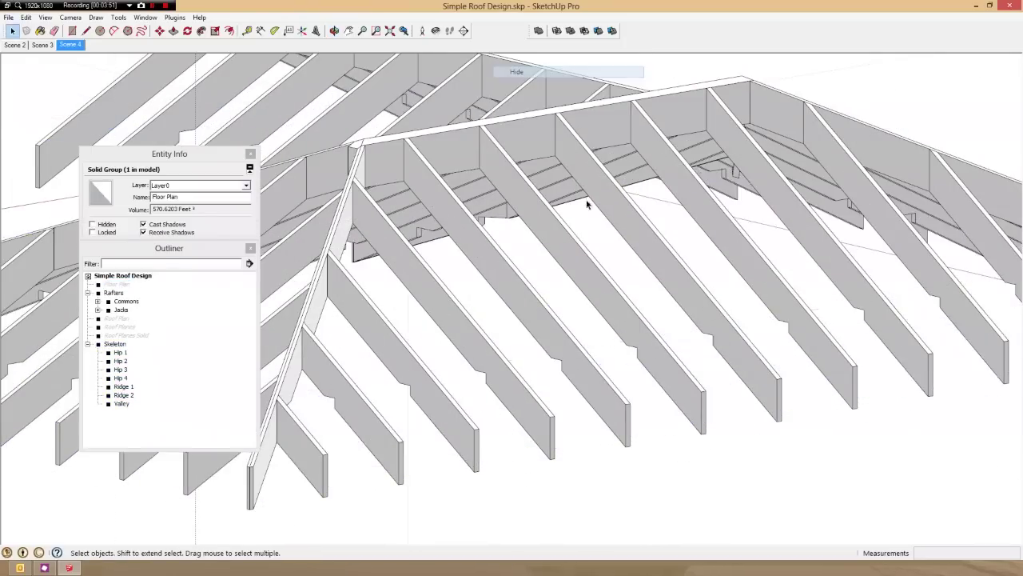
pyautogui.moveTo(610, 393); pyautogui.dragTo(998, 200, button='middle')
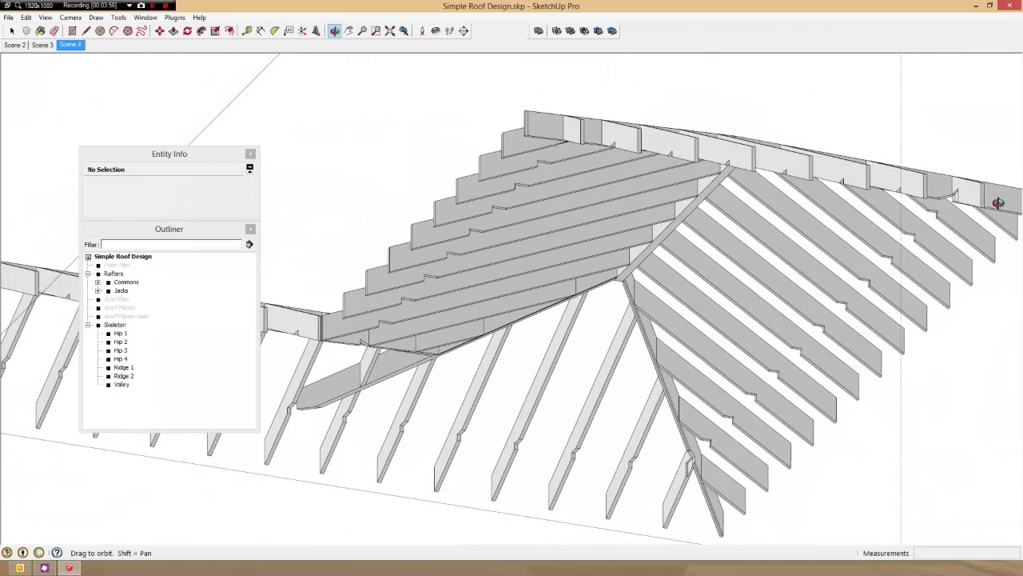
pyautogui.scroll(5, 674, 507)
pyautogui.scroll(-4, 716, 467)
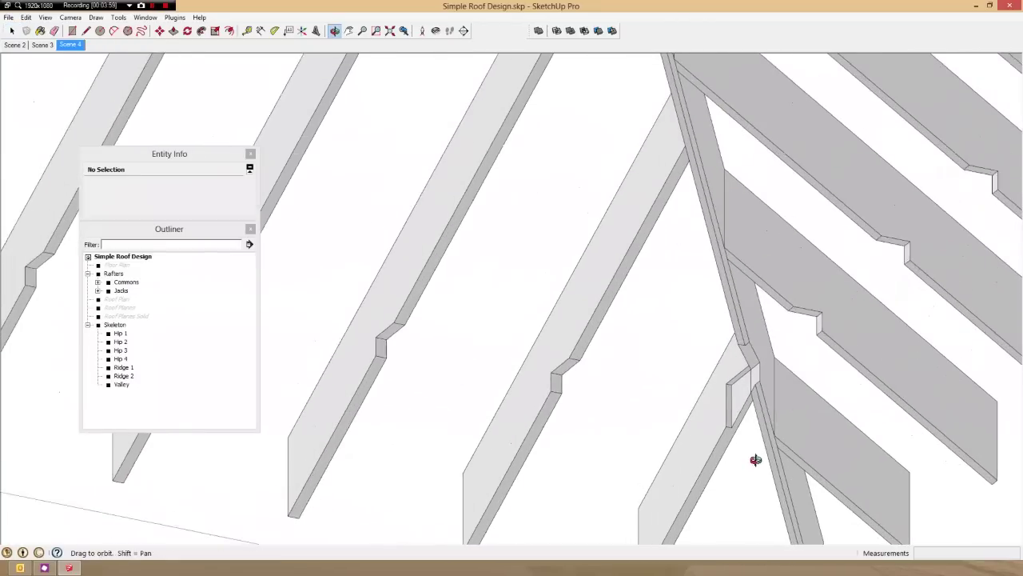
pyautogui.scroll(6, 677, 423)
pyautogui.moveTo(655, 398); pyautogui.dragTo(950, 290, button='middle')
pyautogui.moveTo(697, 396); pyautogui.dragTo(749, 344, button='middle')
pyautogui.scroll(3, 870, 309)
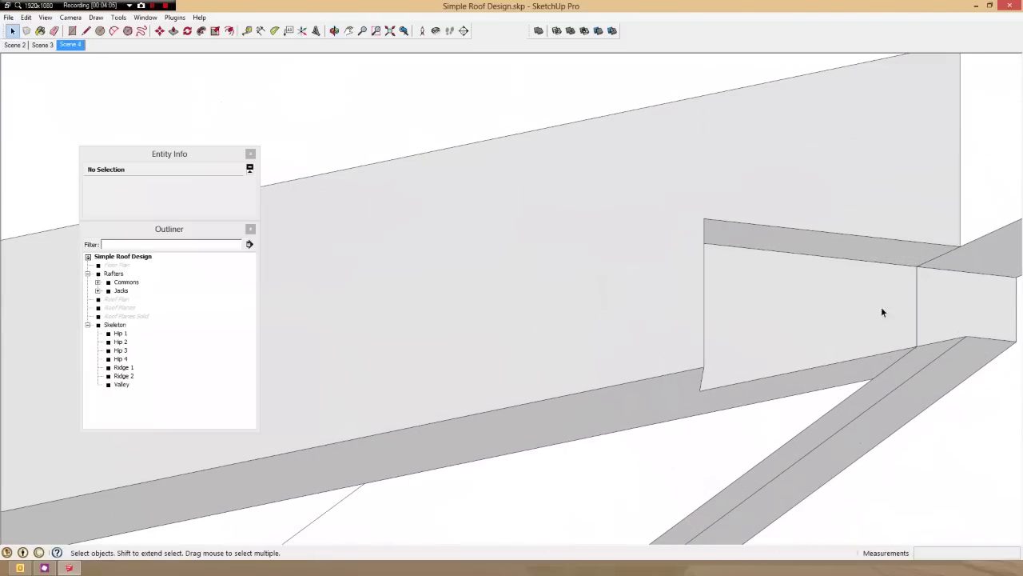
pyautogui.scroll(-1, 701, 299)
pyautogui.moveTo(761, 311); pyautogui.dragTo(398, 546, button='middle')
# - Review the whole roof framing from several sides, checking the birdsmouth notches along all the rafters
pyautogui.scroll(-7, 605, 448)
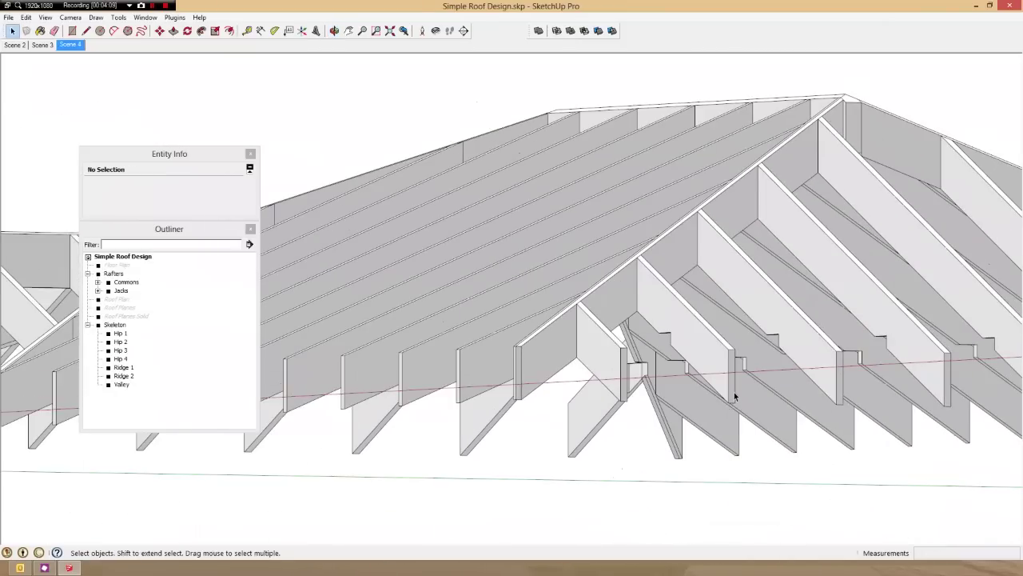
pyautogui.moveTo(735, 398); pyautogui.dragTo(552, 408, button='middle')
pyautogui.scroll(-5, 918, 360)
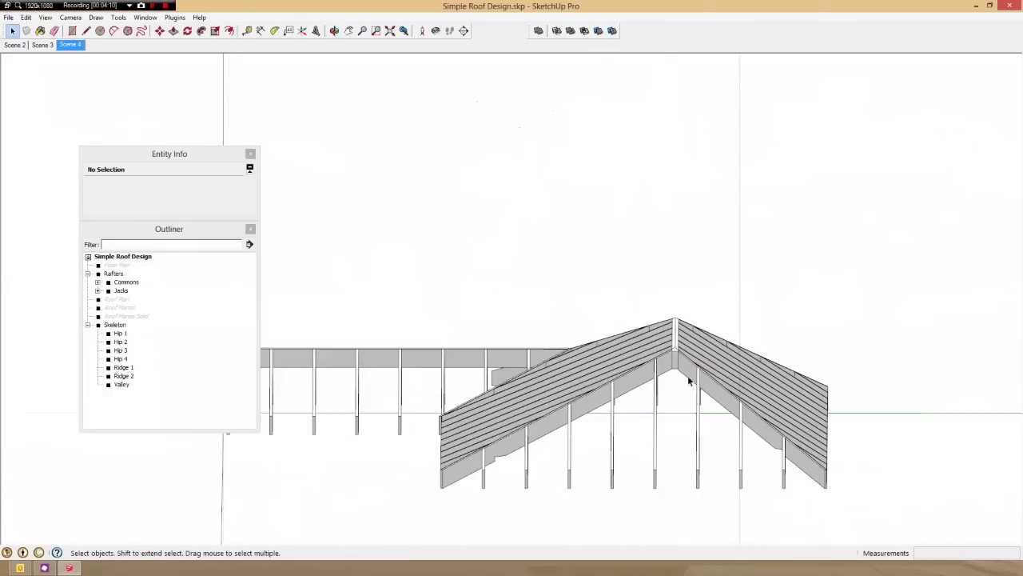
pyautogui.moveTo(690, 379); pyautogui.dragTo(594, 434, button='middle')
pyautogui.scroll(-3, 842, 356)
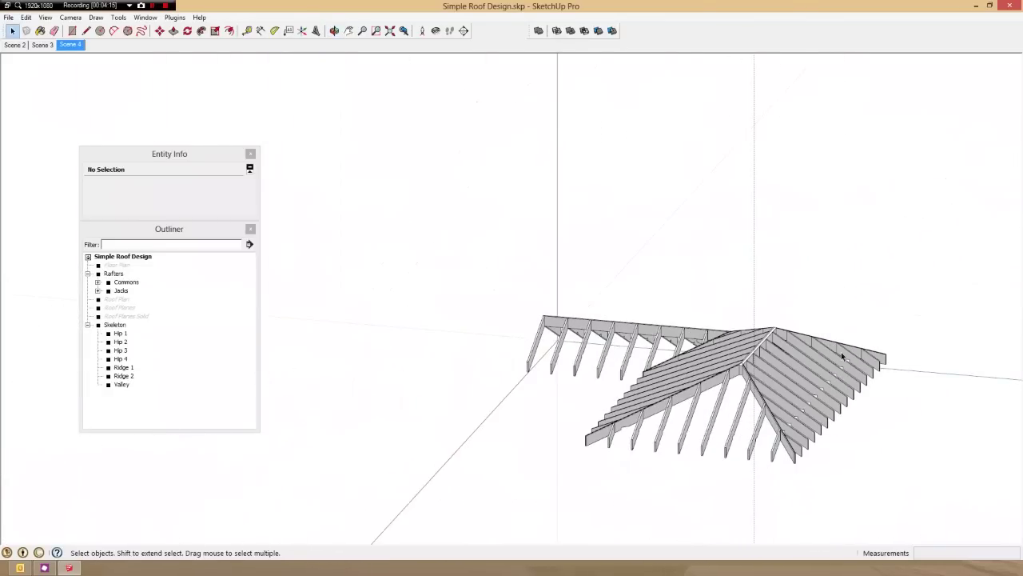
pyautogui.moveTo(737, 392); pyautogui.dragTo(744, 470, button='middle')
pyautogui.scroll(5, 748, 474)
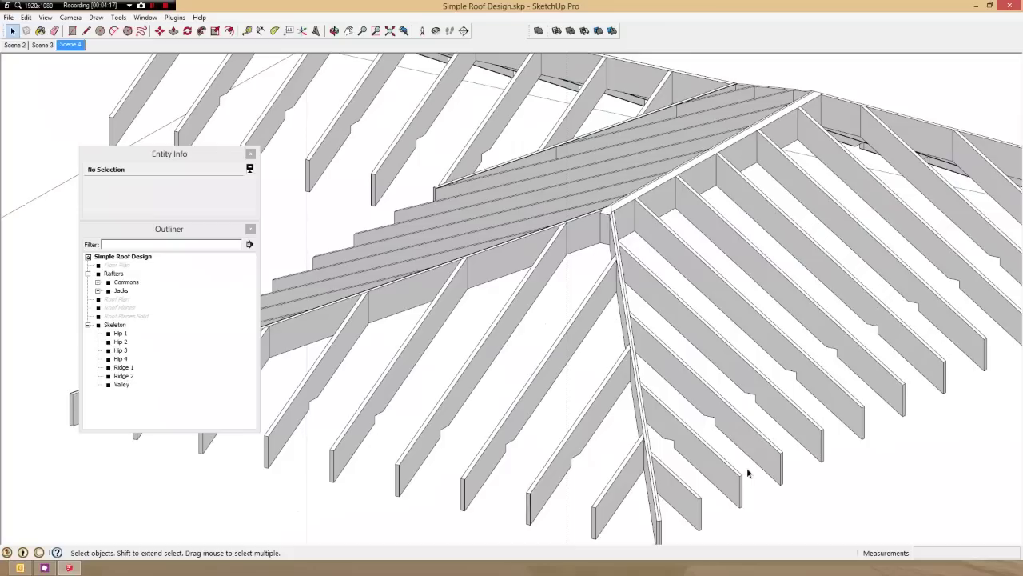
pyautogui.scroll(-5, 662, 389)
pyautogui.moveTo(662, 389); pyautogui.dragTo(557, 390, button='middle')
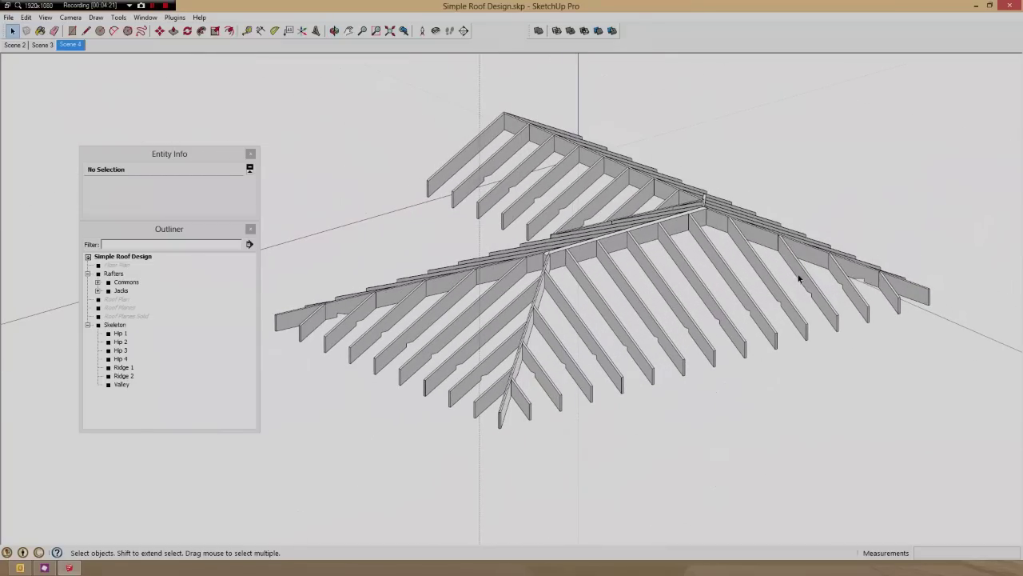